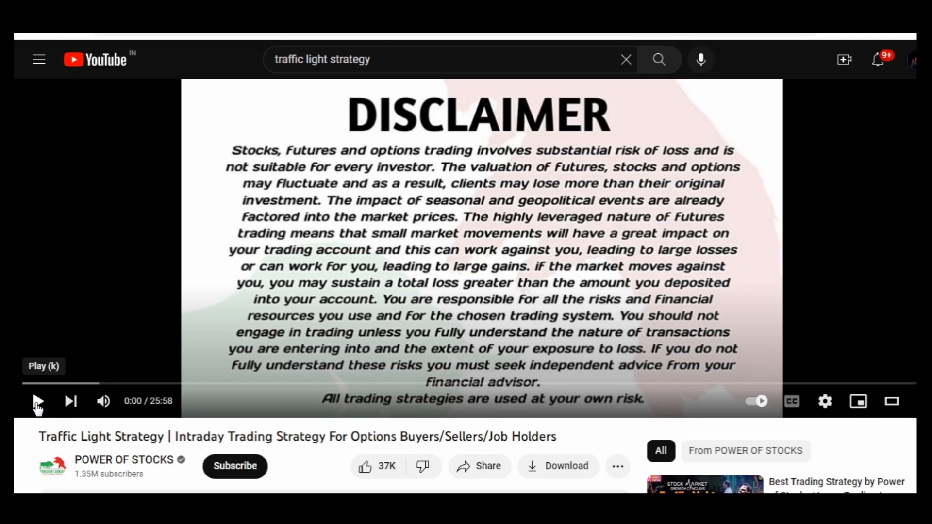
- Play the Traffic Light Strategy video and set its playback speed to 1.5
{"action": "left_click", "coordinate": [37, 402]}
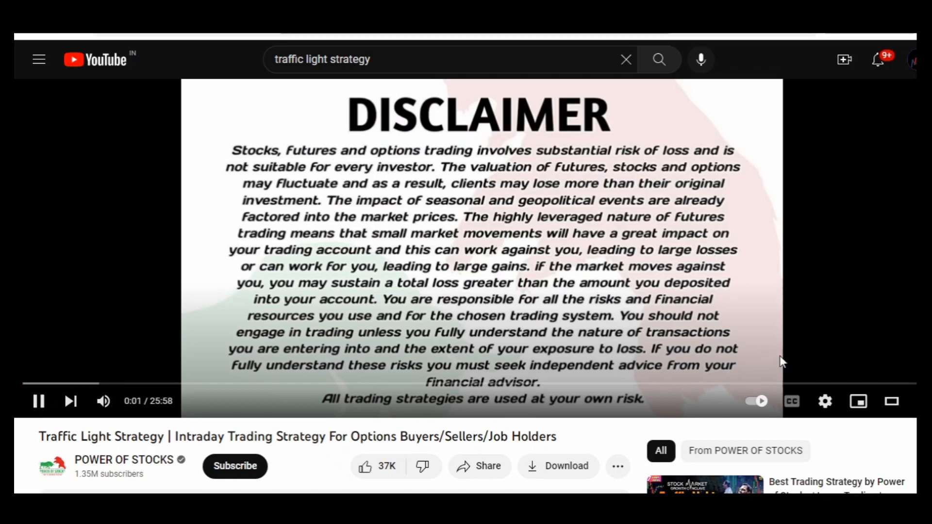
{"action": "left_click", "coordinate": [825, 401]}
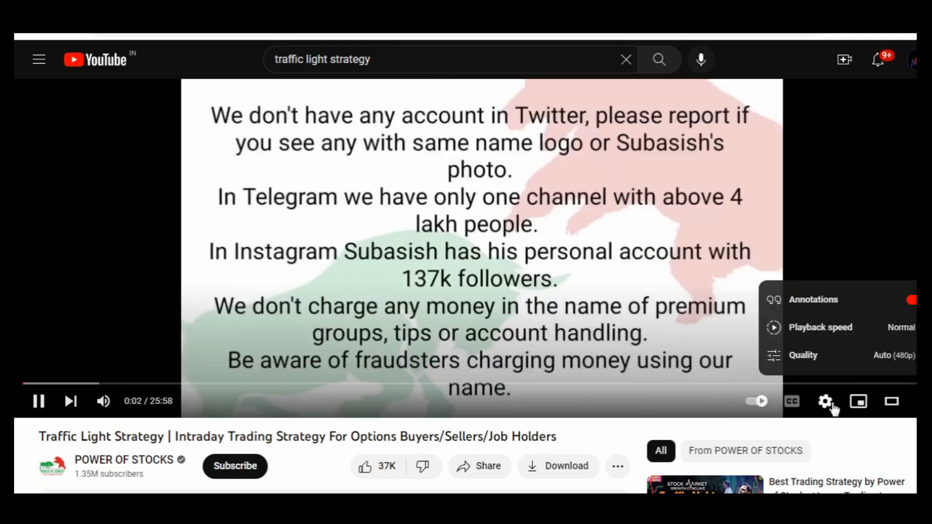
{"action": "left_click", "coordinate": [843, 331]}
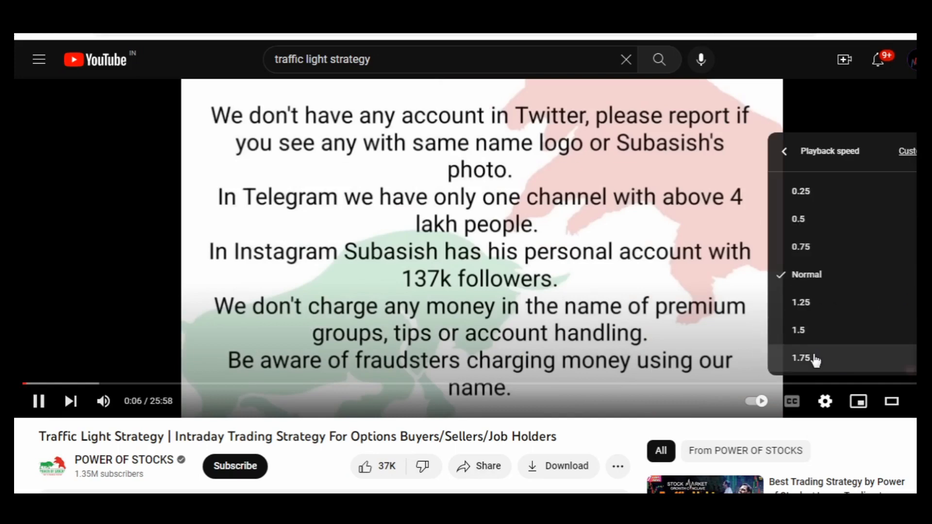
{"action": "left_click", "coordinate": [810, 332]}
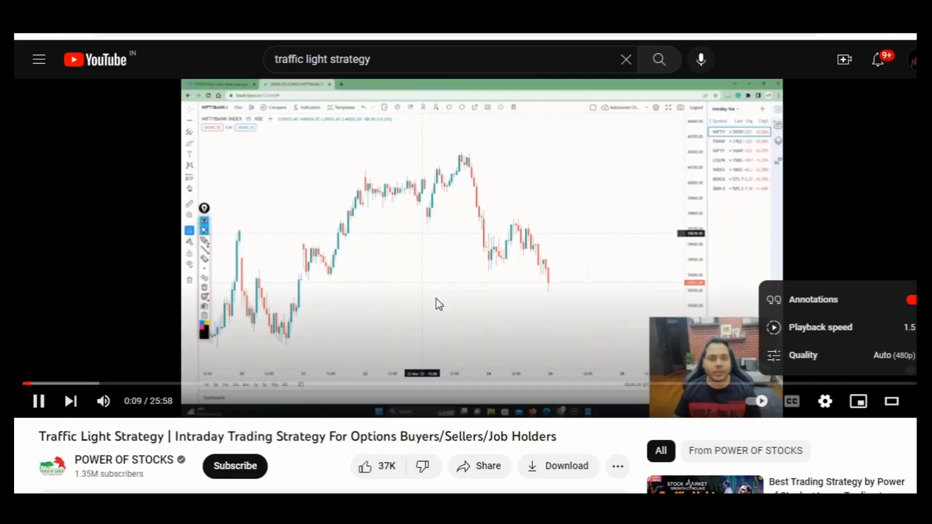
- Pause the video to comment on its opening and resume playback
{"action": "left_click", "coordinate": [485, 305]}
{"action": "left_click", "coordinate": [488, 307]}
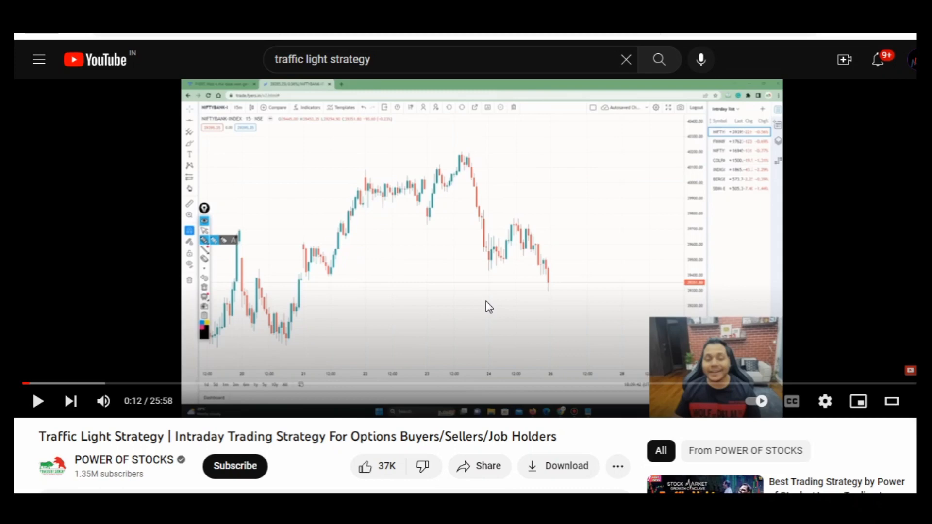
{"action": "left_click", "coordinate": [357, 295]}
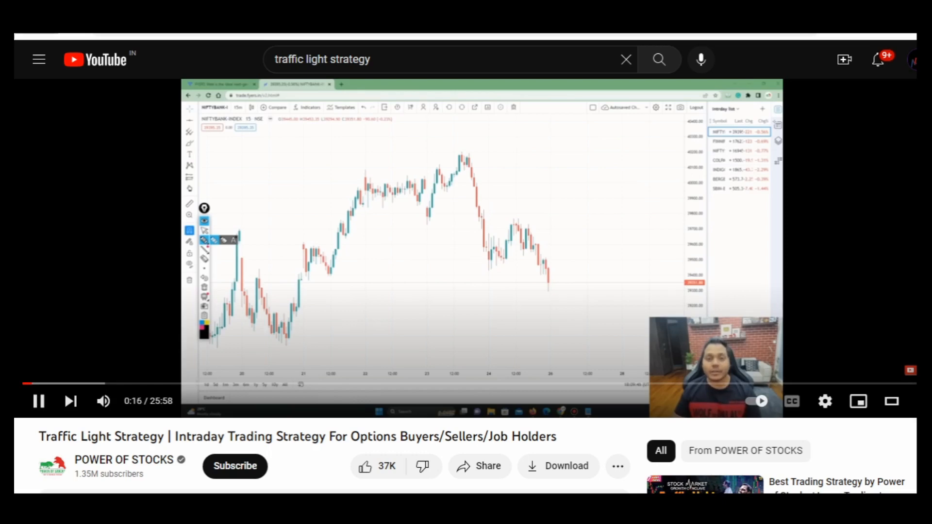
{"action": "mouse_move", "coordinate": [360, 332]}
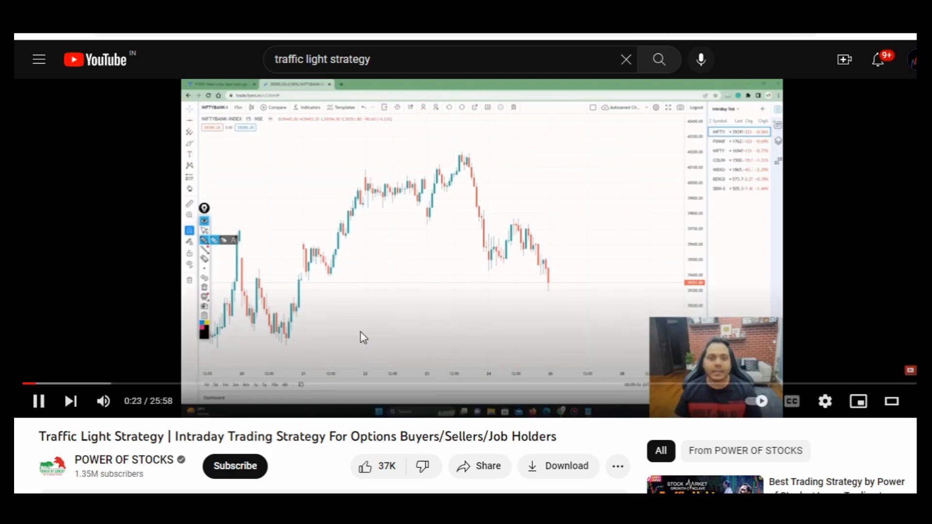
- Set the video's playback speed to 2 and pause it at the red-green and green-red candle sketches
{"action": "mouse_move", "coordinate": [666, 356]}
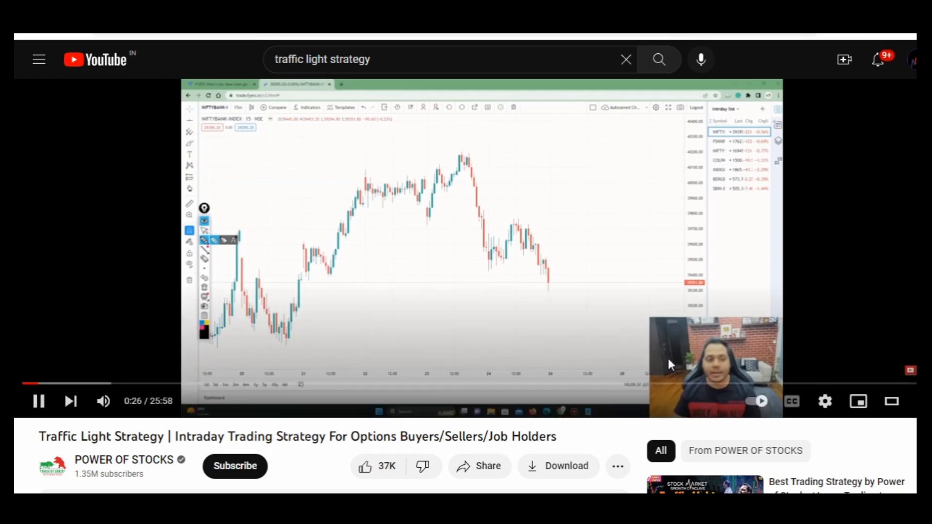
{"action": "left_click", "coordinate": [825, 401]}
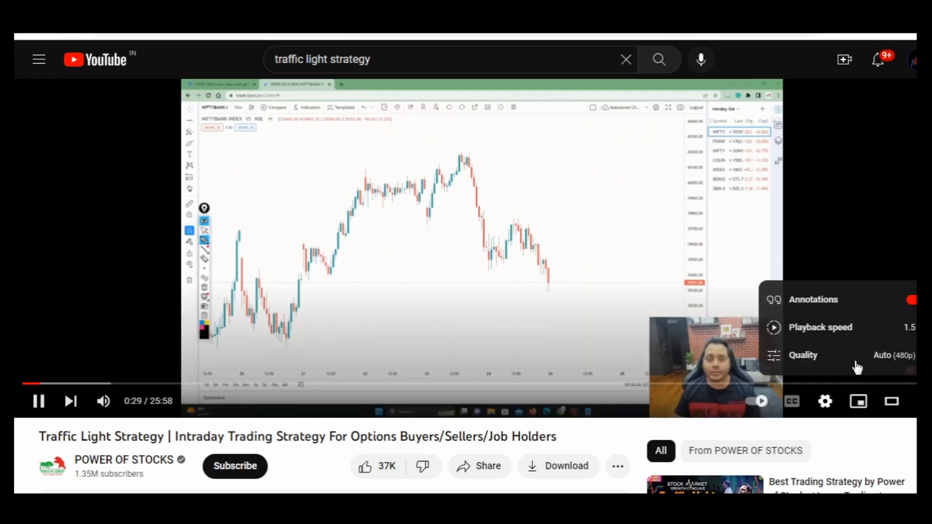
{"action": "left_click", "coordinate": [863, 328]}
{"action": "scroll", "coordinate": [838, 360], "scroll_direction": "down", "scroll_amount": 1}
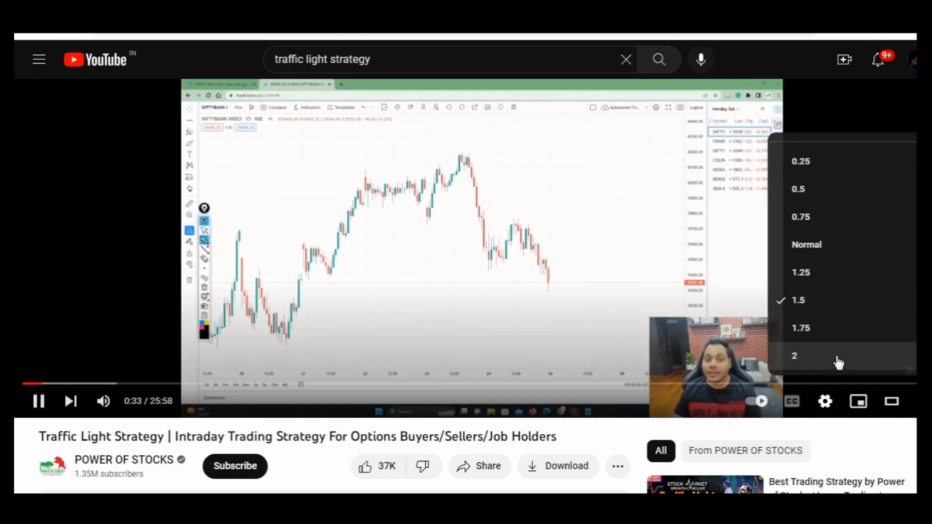
{"action": "left_click", "coordinate": [838, 359]}
{"action": "left_click", "coordinate": [382, 290]}
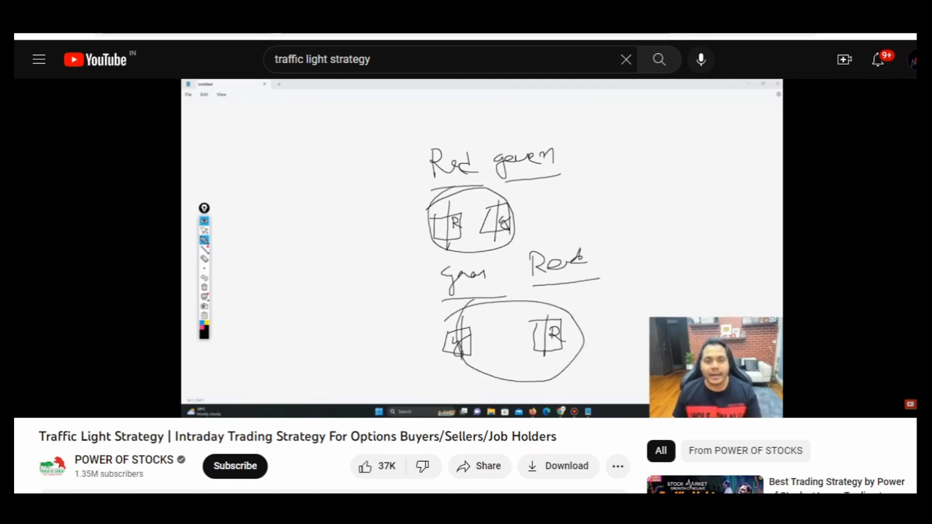
{"action": "left_click", "coordinate": [151, 261]}
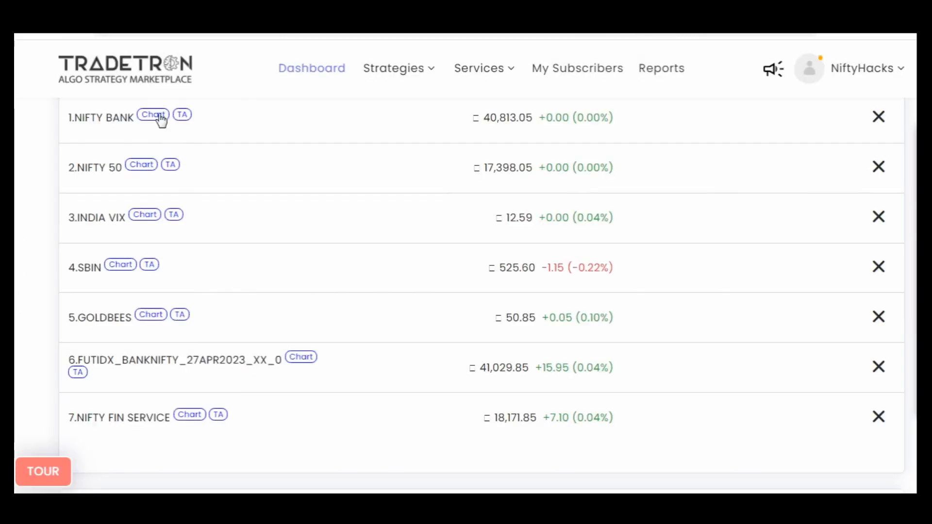
- Switch to Tradetron, open the NIFTY BANK chart and examine its 1-minute candles around the start of April
{"action": "scroll", "coordinate": [17, 306], "scroll_direction": "down", "scroll_amount": 10}
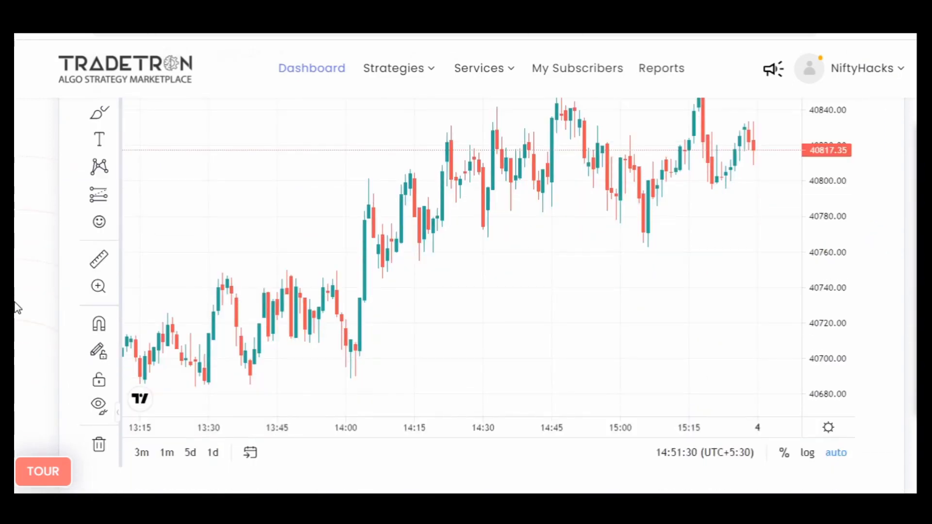
{"action": "scroll", "coordinate": [452, 304], "scroll_direction": "down", "scroll_amount": 3}
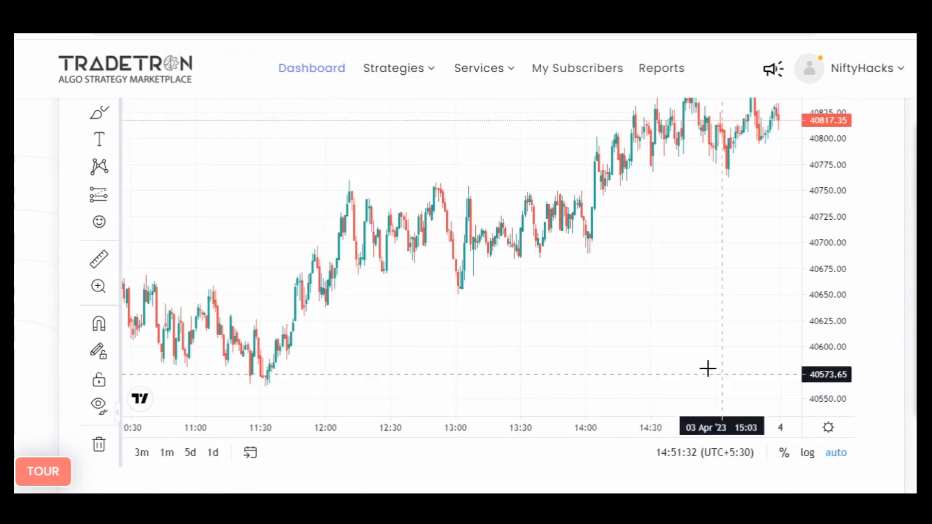
{"action": "scroll", "coordinate": [47, 311], "scroll_direction": "up", "scroll_amount": 1}
{"action": "left_click_drag", "start_coordinate": [233, 339], "coordinate": [691, 340]}
{"action": "scroll", "coordinate": [691, 340], "scroll_direction": "down", "scroll_amount": 3}
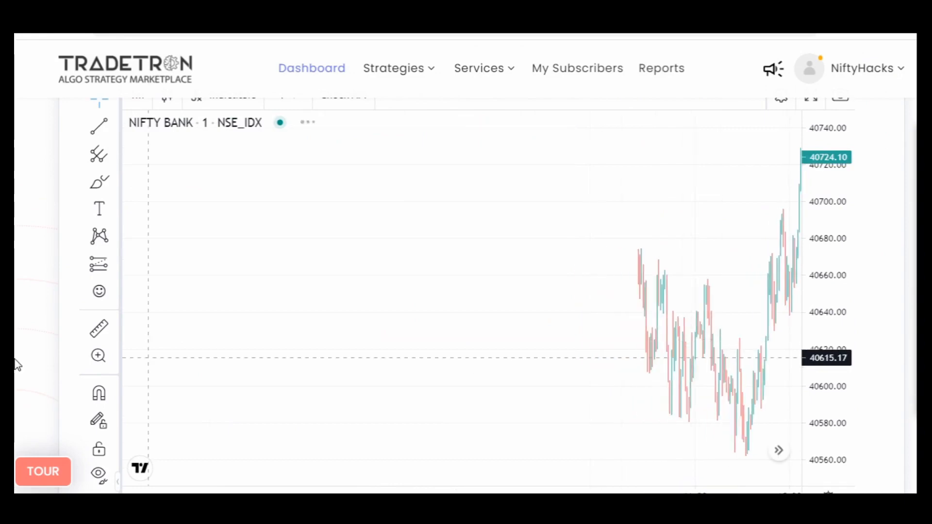
{"action": "scroll", "coordinate": [15, 358], "scroll_direction": "down", "scroll_amount": 1}
{"action": "left_click_drag", "start_coordinate": [318, 317], "coordinate": [427, 317]}
{"action": "scroll", "coordinate": [483, 316], "scroll_direction": "up", "scroll_amount": 1}
{"action": "scroll", "coordinate": [482, 318], "scroll_direction": "up", "scroll_amount": 5}
{"action": "left_click_drag", "start_coordinate": [719, 303], "coordinate": [784, 286]}
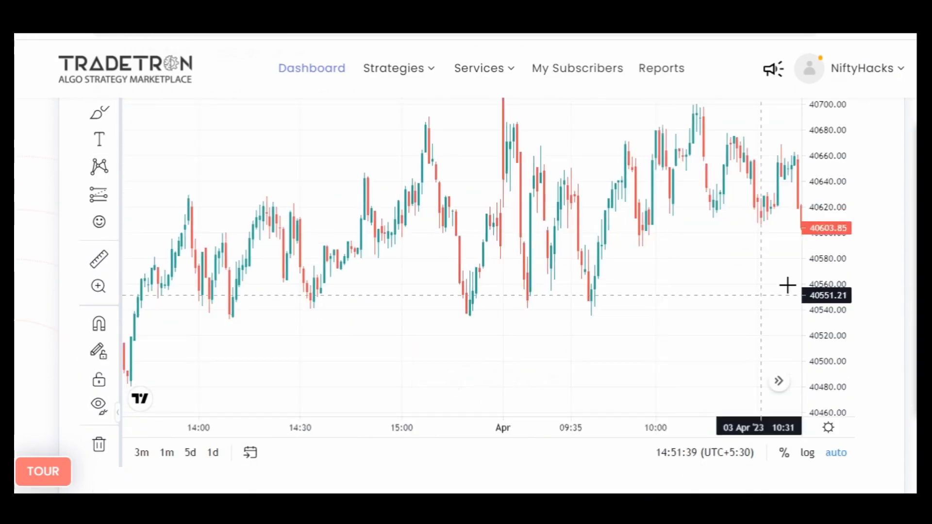
{"action": "left_click_drag", "start_coordinate": [821, 255], "coordinate": [819, 354]}
{"action": "scroll", "coordinate": [503, 256], "scroll_direction": "up", "scroll_amount": 4}
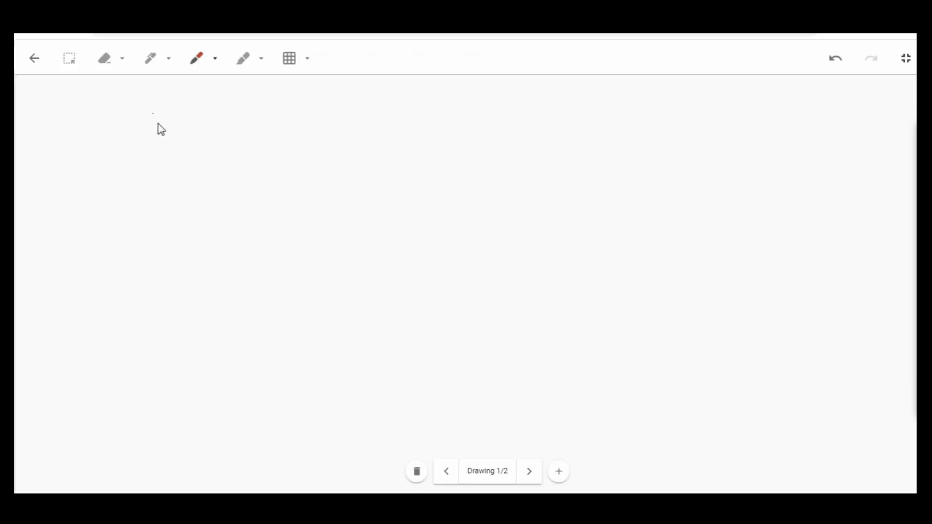
- Switch to the drawing canvas and handwrite 9:18, with the heading Scalping and the timeframe 1 min beside it in red
{"action": "mouse_move", "coordinate": [158, 124]}
{"action": "left_mouse_down"}
{"action": "mouse_move", "coordinate": [171, 117]}
{"action": "mouse_move", "coordinate": [175, 128]}
{"action": "mouse_move", "coordinate": [222, 131]}
{"action": "left_mouse_up"}
{"action": "left_click", "coordinate": [193, 122]}
{"action": "left_click", "coordinate": [193, 129]}
{"action": "mouse_move", "coordinate": [242, 113]}
{"action": "left_mouse_down"}
{"action": "mouse_move", "coordinate": [240, 129]}
{"action": "mouse_move", "coordinate": [252, 112]}
{"action": "left_mouse_up"}
{"action": "mouse_move", "coordinate": [392, 81]}
{"action": "left_mouse_down"}
{"action": "mouse_move", "coordinate": [378, 99]}
{"action": "mouse_move", "coordinate": [408, 96]}
{"action": "left_mouse_up"}
{"action": "mouse_move", "coordinate": [425, 88]}
{"action": "left_mouse_down"}
{"action": "mouse_move", "coordinate": [465, 91]}
{"action": "mouse_move", "coordinate": [475, 108]}
{"action": "left_mouse_up"}
{"action": "mouse_move", "coordinate": [397, 119]}
{"action": "left_mouse_down"}
{"action": "mouse_move", "coordinate": [418, 146]}
{"action": "mouse_move", "coordinate": [492, 132]}
{"action": "left_mouse_up"}
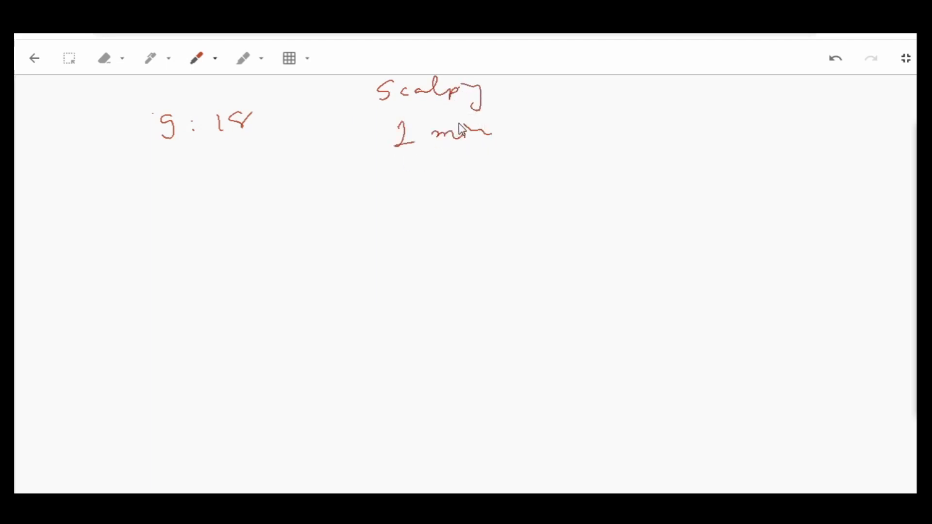
{"action": "left_click", "coordinate": [464, 120]}
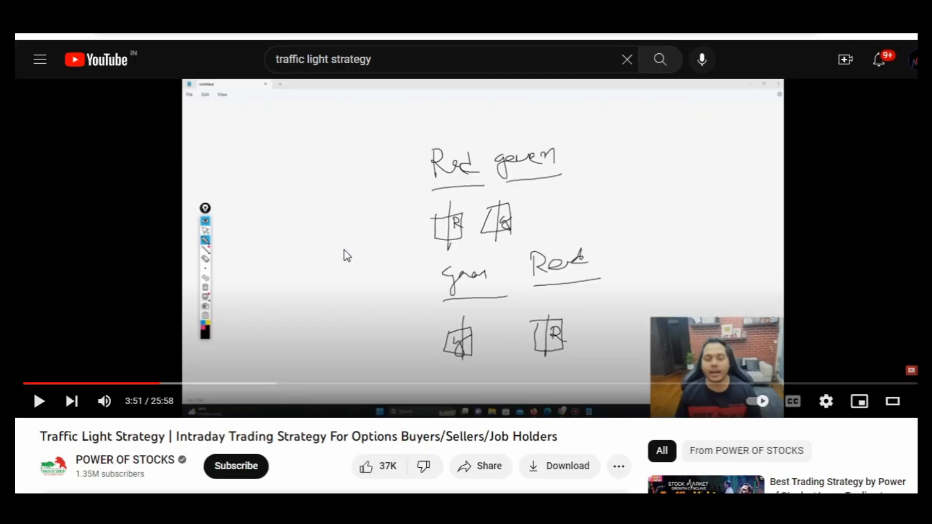
- Watch the video's explanation of choosing a 200-300 or ATM strike, pausing it for comments
{"action": "left_click", "coordinate": [339, 253]}
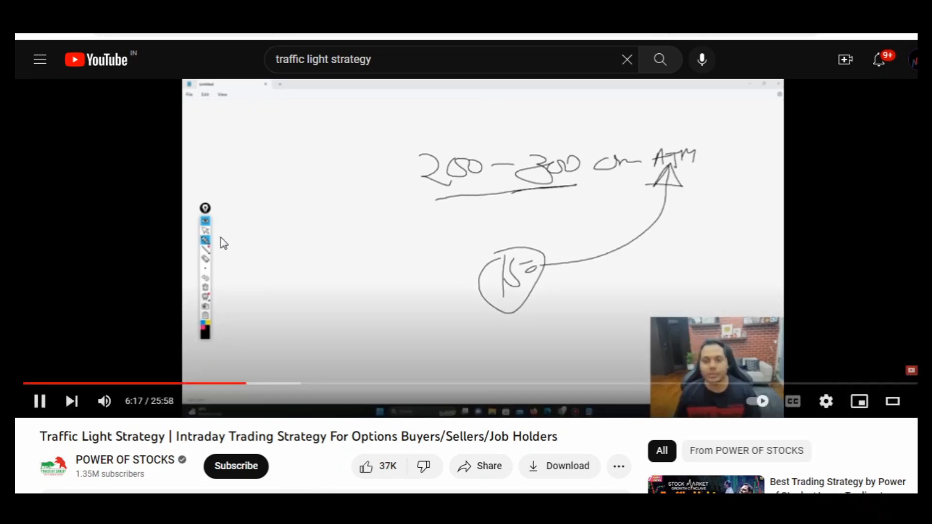
{"action": "left_click", "coordinate": [221, 238]}
{"action": "left_click", "coordinate": [220, 237]}
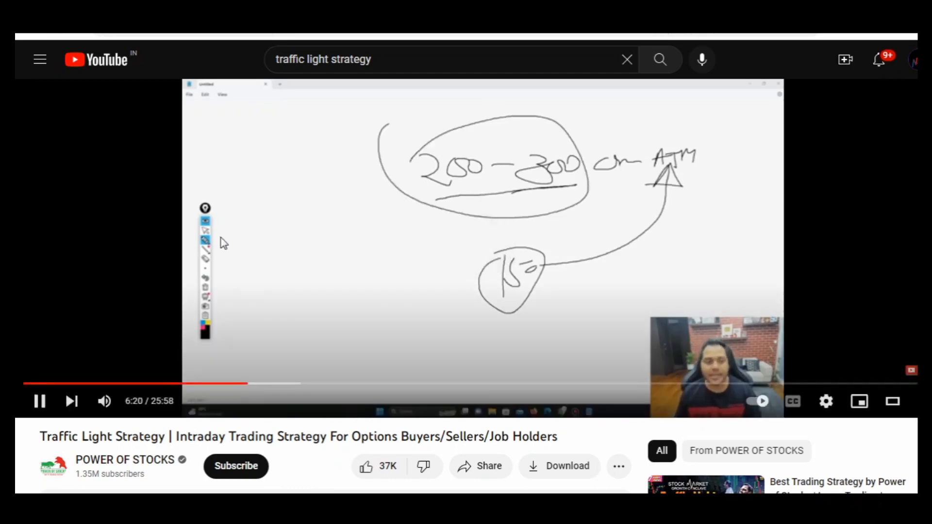
{"action": "left_click", "coordinate": [220, 238]}
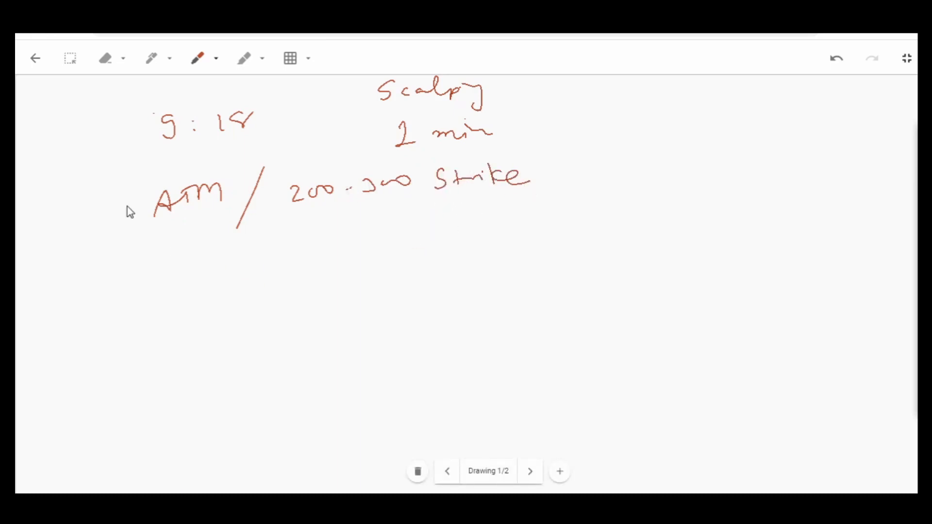
- Mark the 9:18 and ATM lines with arrows and add a third arrowed line reading G-R / R-G
{"action": "left_click_drag", "start_coordinate": [79, 134], "coordinate": [110, 145]}
{"action": "mouse_move", "coordinate": [76, 219]}
{"action": "left_mouse_down"}
{"action": "mouse_move", "coordinate": [102, 219]}
{"action": "mouse_move", "coordinate": [101, 227]}
{"action": "left_mouse_up"}
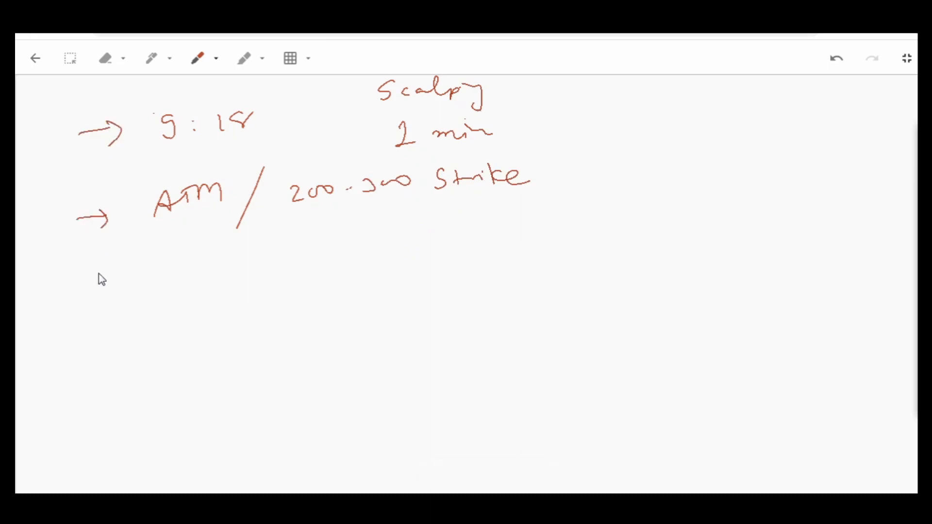
{"action": "mouse_move", "coordinate": [83, 280]}
{"action": "left_mouse_down"}
{"action": "mouse_move", "coordinate": [114, 276]}
{"action": "mouse_move", "coordinate": [113, 284]}
{"action": "left_mouse_up"}
{"action": "mouse_move", "coordinate": [181, 269]}
{"action": "left_mouse_down"}
{"action": "mouse_move", "coordinate": [187, 286]}
{"action": "mouse_move", "coordinate": [231, 262]}
{"action": "mouse_move", "coordinate": [243, 297]}
{"action": "mouse_move", "coordinate": [288, 277]}
{"action": "left_mouse_up"}
{"action": "left_click_drag", "start_coordinate": [292, 273], "coordinate": [304, 266]}
{"action": "left_click_drag", "start_coordinate": [316, 255], "coordinate": [331, 273]}
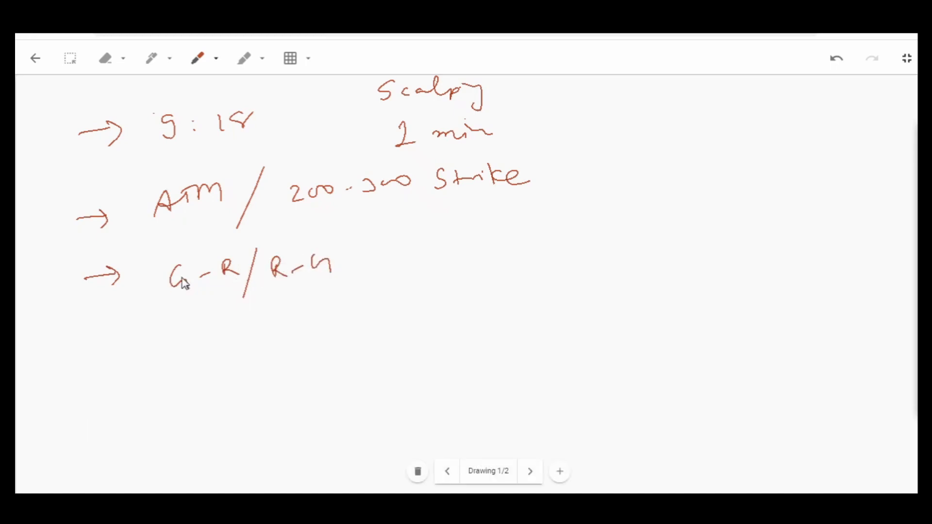
{"action": "left_click_drag", "start_coordinate": [183, 276], "coordinate": [189, 290]}
- Sketch two side-by-side candles next to G-R / R-G and bound them with a line above and a line below
{"action": "mouse_move", "coordinate": [398, 252]}
{"action": "left_mouse_down"}
{"action": "mouse_move", "coordinate": [401, 276]}
{"action": "mouse_move", "coordinate": [433, 254]}
{"action": "mouse_move", "coordinate": [401, 250]}
{"action": "mouse_move", "coordinate": [410, 294]}
{"action": "left_mouse_up"}
{"action": "left_click_drag", "start_coordinate": [434, 232], "coordinate": [435, 245]}
{"action": "left_click_drag", "start_coordinate": [447, 275], "coordinate": [447, 284]}
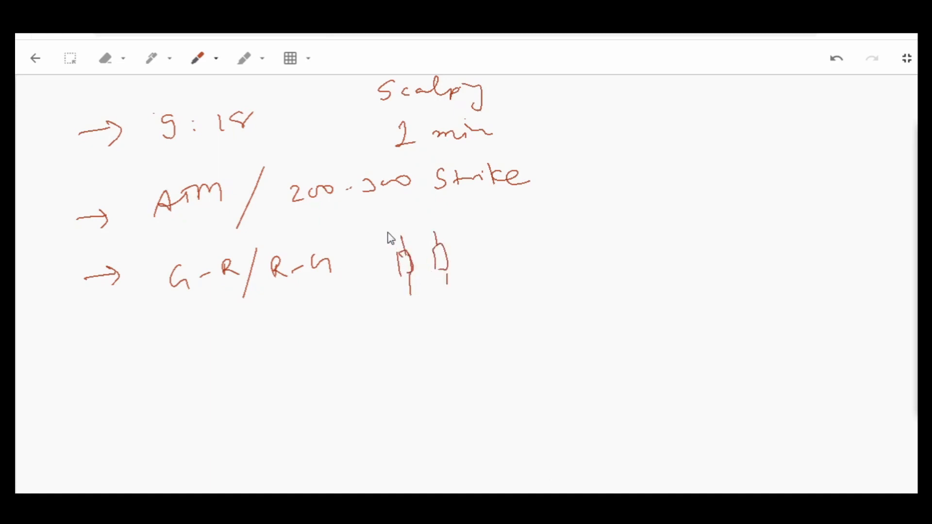
{"action": "left_click_drag", "start_coordinate": [383, 231], "coordinate": [456, 219]}
{"action": "left_click_drag", "start_coordinate": [396, 303], "coordinate": [451, 288]}
- Label the candles' upper line H with an up arrow and their lower line L with a down arrow
{"action": "mouse_move", "coordinate": [466, 226]}
{"action": "left_mouse_down"}
{"action": "mouse_move", "coordinate": [462, 210]}
{"action": "mouse_move", "coordinate": [469, 216]}
{"action": "left_mouse_up"}
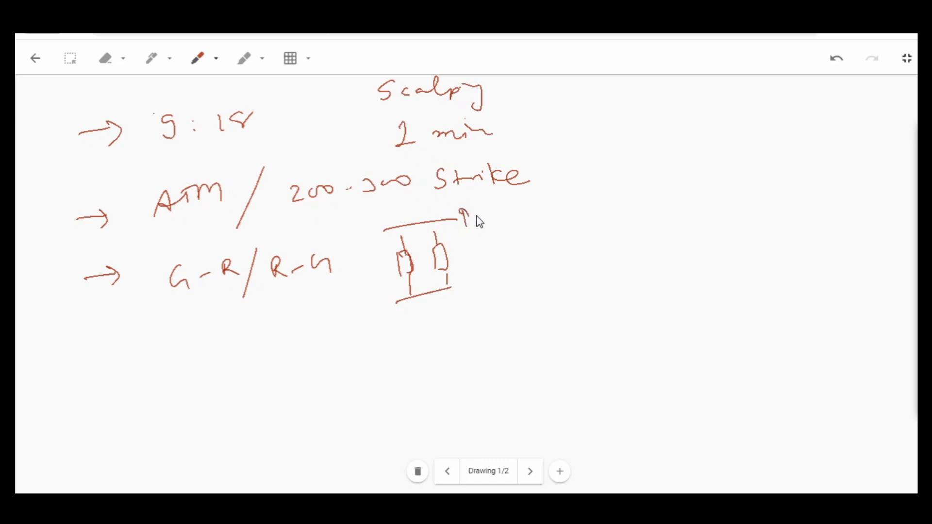
{"action": "left_click_drag", "start_coordinate": [477, 209], "coordinate": [478, 226]}
{"action": "left_click_drag", "start_coordinate": [478, 218], "coordinate": [491, 217]}
{"action": "left_click_drag", "start_coordinate": [491, 208], "coordinate": [492, 224]}
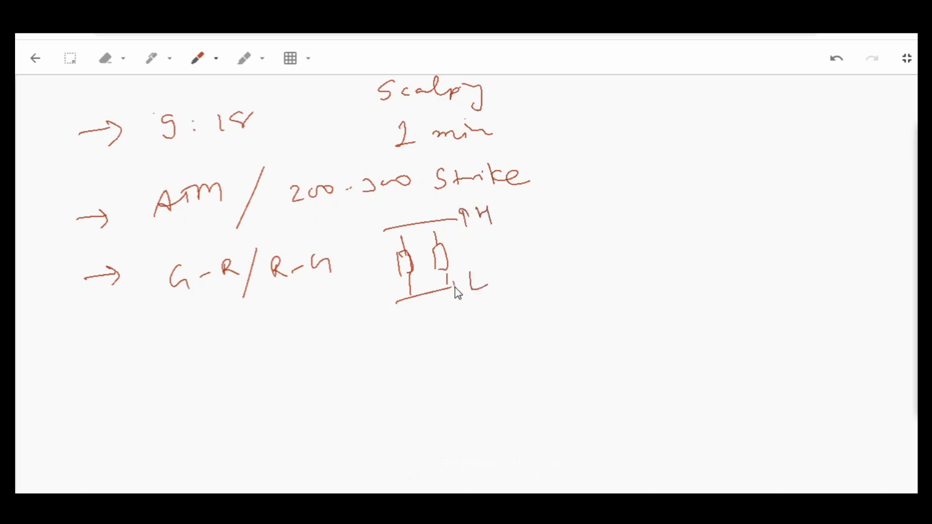
{"action": "left_click_drag", "start_coordinate": [454, 286], "coordinate": [455, 294]}
- Underline the Scalping heading, circle 1 min, and undo the stray line across the ATM row
{"action": "mouse_move", "coordinate": [425, 109]}
{"action": "left_mouse_down"}
{"action": "mouse_move", "coordinate": [505, 146]}
{"action": "mouse_move", "coordinate": [429, 111]}
{"action": "mouse_move", "coordinate": [473, 99]}
{"action": "left_mouse_up"}
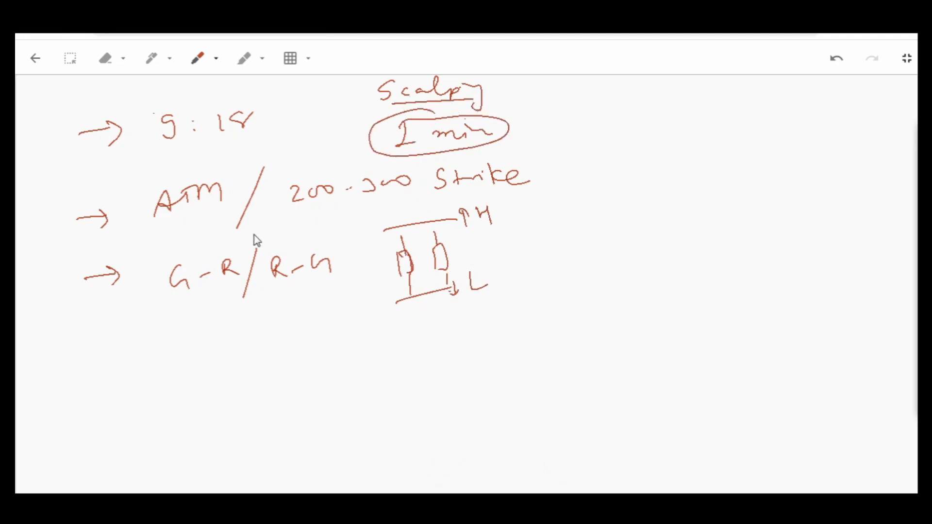
{"action": "left_click_drag", "start_coordinate": [182, 221], "coordinate": [417, 180]}
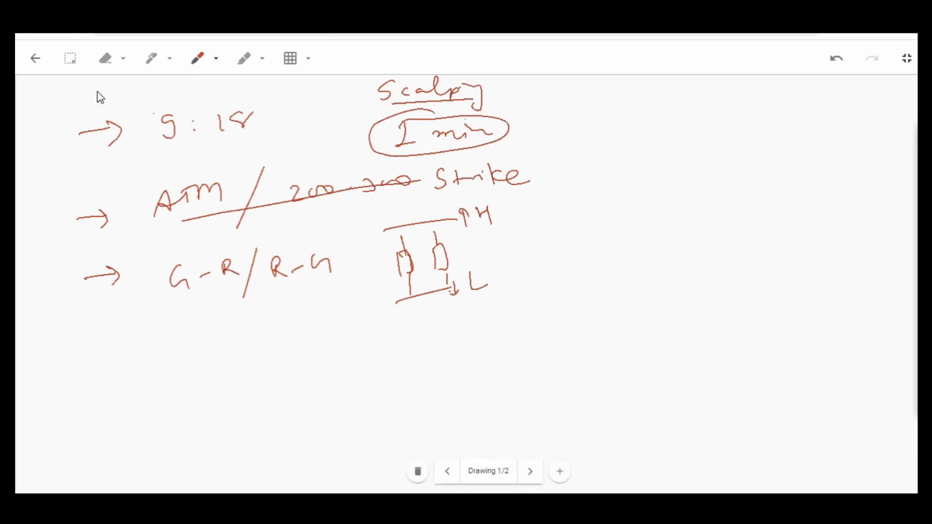
{"action": "left_click", "coordinate": [836, 58]}
- Write ATM to the right of the strike row, underline and circle it, and draw an upward arrow from it
{"action": "left_click_drag", "start_coordinate": [634, 165], "coordinate": [689, 160]}
{"action": "left_click_drag", "start_coordinate": [619, 184], "coordinate": [622, 170]}
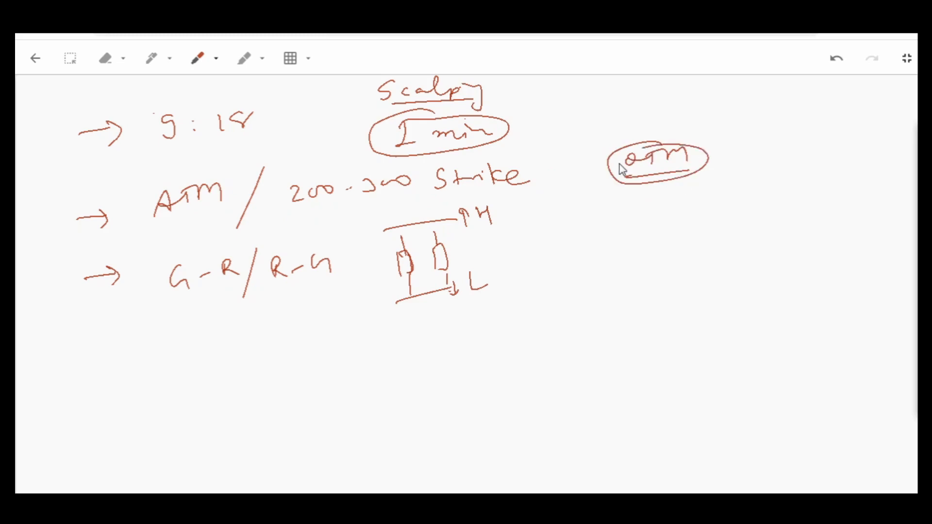
{"action": "left_click_drag", "start_coordinate": [667, 142], "coordinate": [675, 111]}
{"action": "mouse_move", "coordinate": [663, 118]}
{"action": "left_mouse_down"}
{"action": "mouse_move", "coordinate": [676, 109]}
{"action": "mouse_move", "coordinate": [684, 117]}
{"action": "left_mouse_up"}
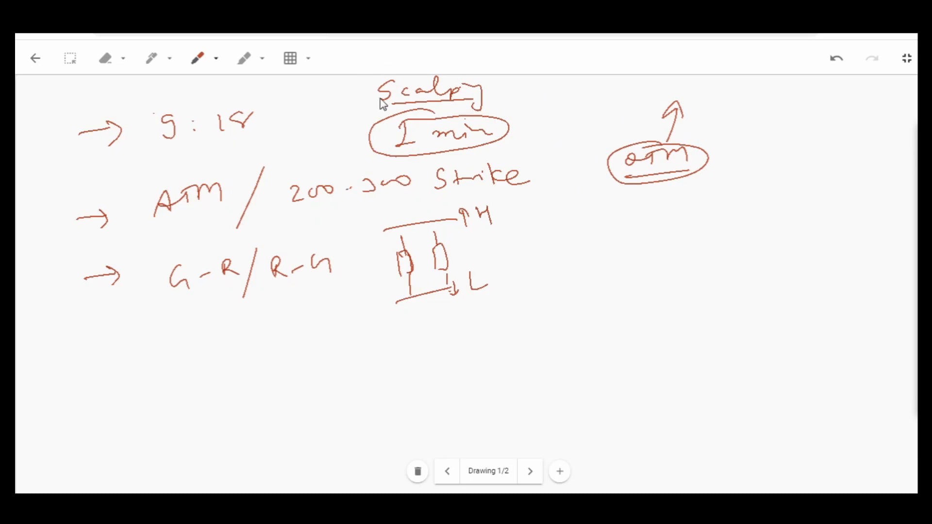
- Underline 9:18 and erase 200-300 from the strike row
{"action": "left_click_drag", "start_coordinate": [170, 142], "coordinate": [242, 130]}
{"action": "left_click", "coordinate": [106, 58]}
{"action": "mouse_move", "coordinate": [323, 200]}
{"action": "left_mouse_down"}
{"action": "mouse_move", "coordinate": [383, 185]}
{"action": "mouse_move", "coordinate": [343, 191]}
{"action": "left_mouse_up"}
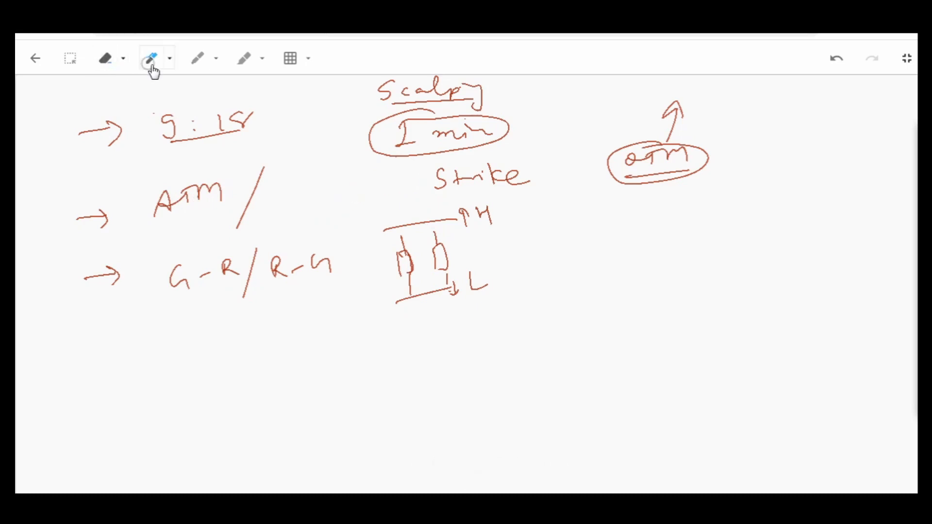
- Handwrite 250 premium in red before Strike in the ATM row and underline premium
{"action": "left_click", "coordinate": [198, 58]}
{"action": "left_click_drag", "start_coordinate": [293, 183], "coordinate": [315, 195]}
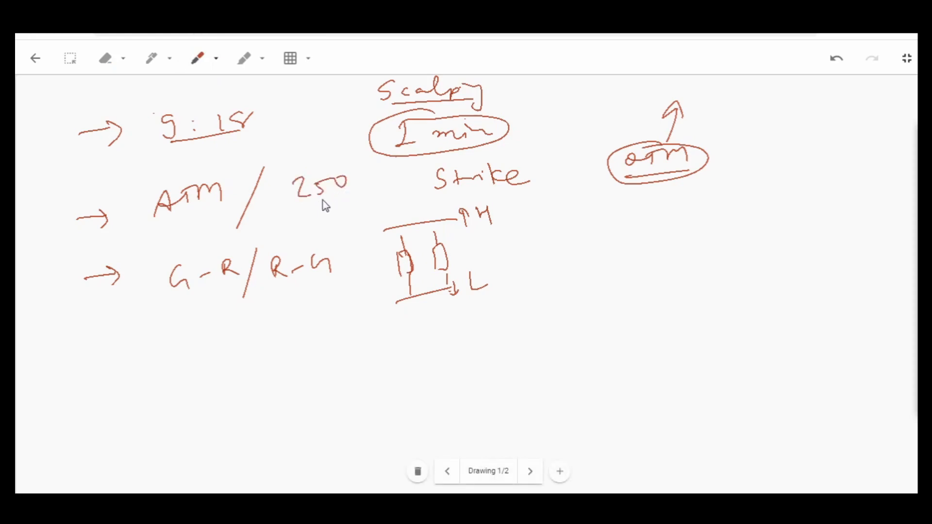
{"action": "mouse_move", "coordinate": [357, 181]}
{"action": "left_mouse_down"}
{"action": "mouse_move", "coordinate": [358, 196]}
{"action": "mouse_move", "coordinate": [359, 188]}
{"action": "left_mouse_up"}
{"action": "left_click_drag", "start_coordinate": [370, 181], "coordinate": [416, 176]}
{"action": "mouse_move", "coordinate": [343, 204]}
{"action": "left_mouse_down"}
{"action": "mouse_move", "coordinate": [405, 194]}
{"action": "mouse_move", "coordinate": [411, 176]}
{"action": "left_mouse_up"}
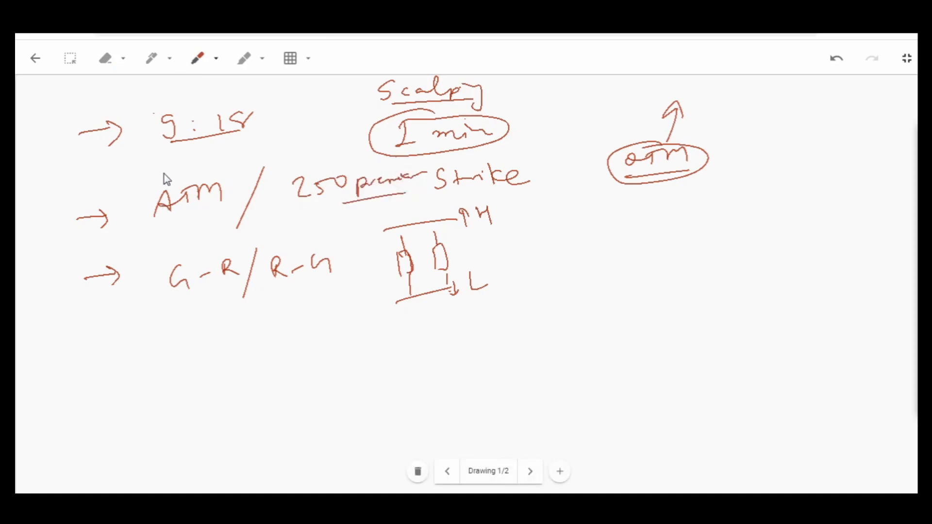
{"action": "left_click_drag", "start_coordinate": [346, 177], "coordinate": [339, 176]}
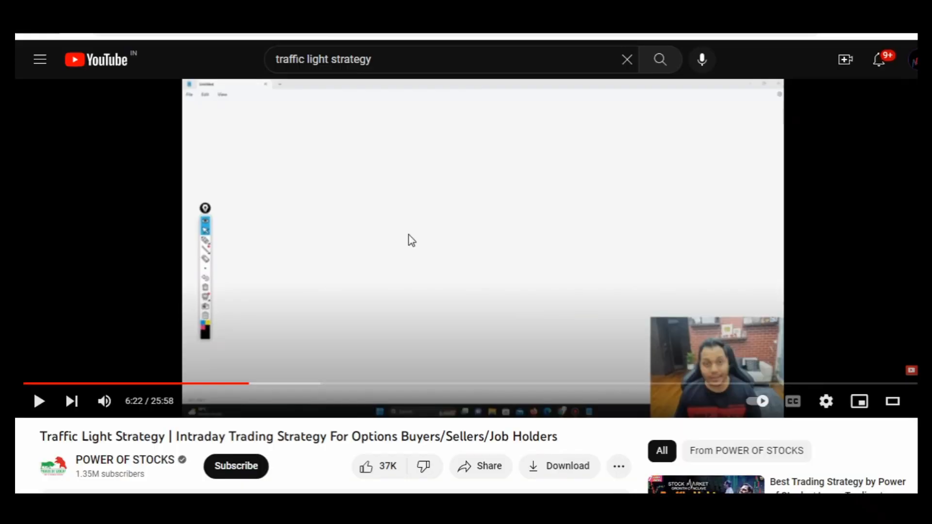
- Switch back to the Traffic Light Strategy video and resume playback
{"action": "left_click", "coordinate": [408, 234]}
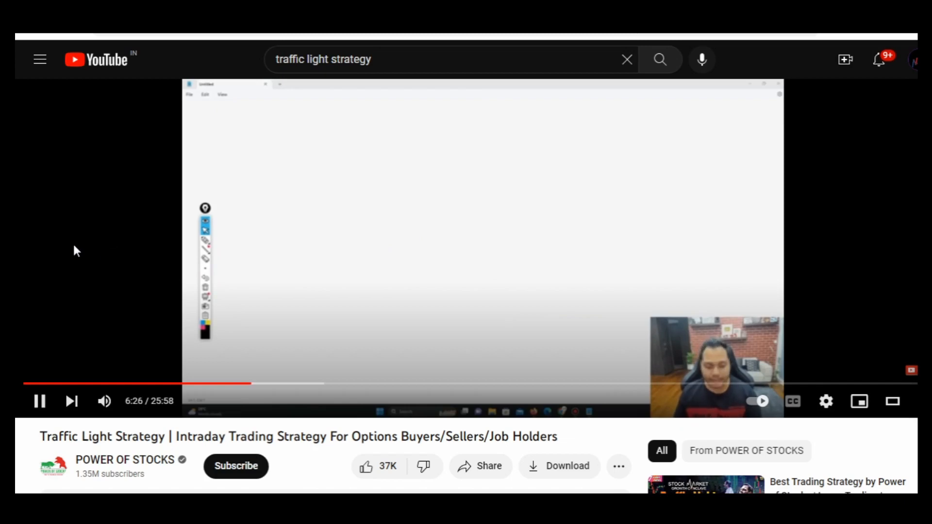
- Skip ahead in the Traffic Light Strategy video, watch the candle timeframe explanation with the charts, and pause it
{"action": "key", "text": "Right"}
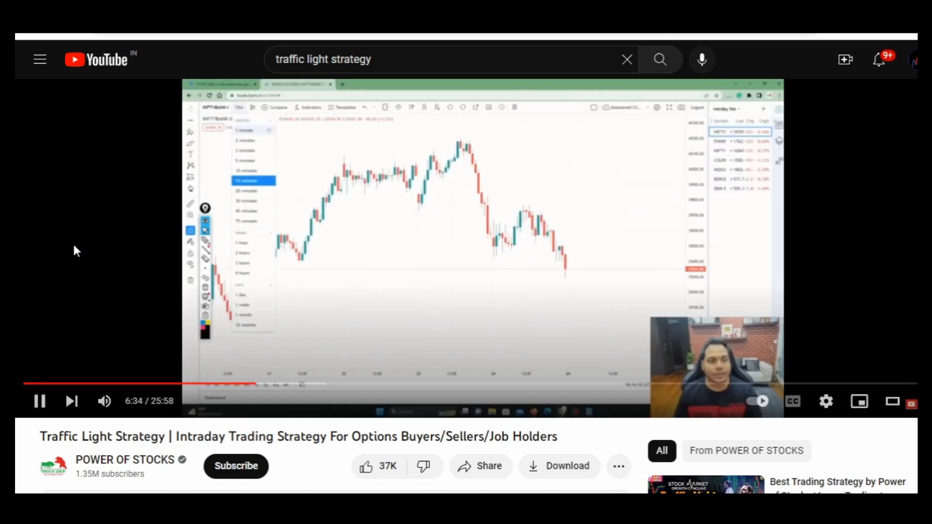
{"action": "key", "text": "space"}
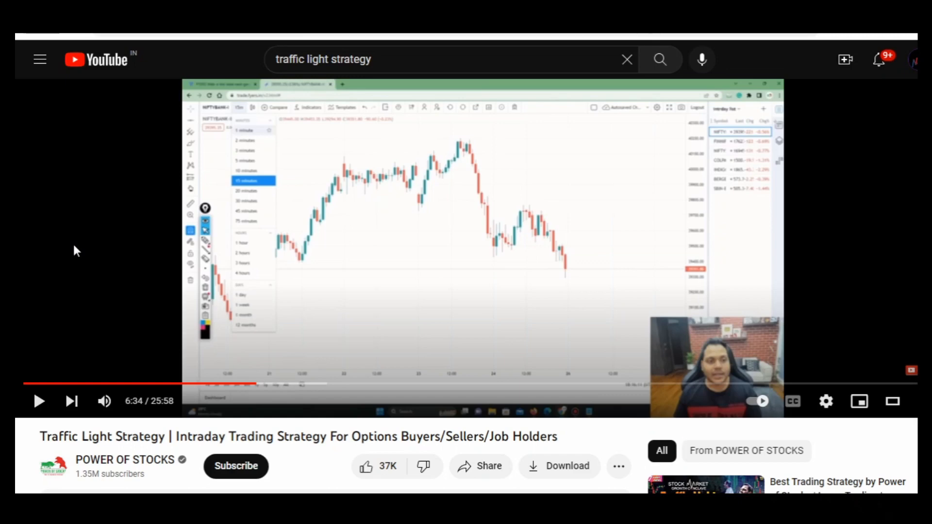
{"action": "key", "text": "space"}
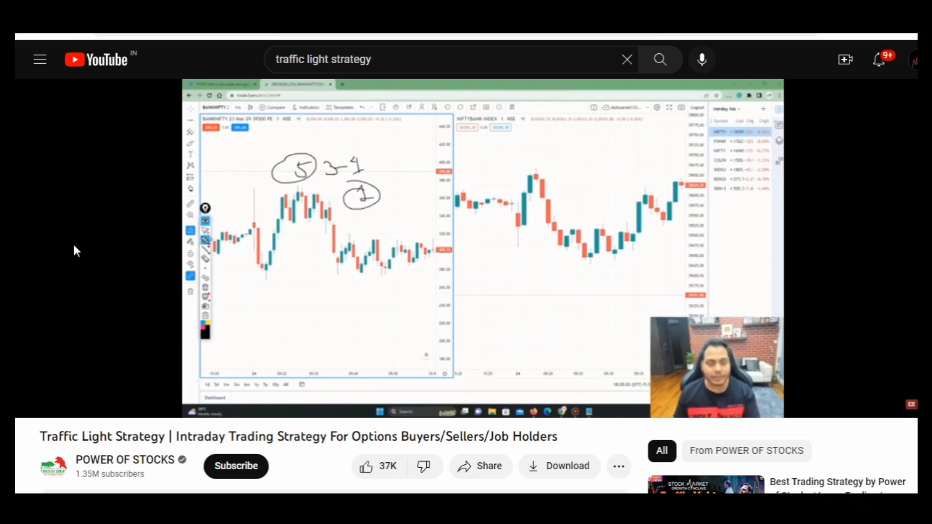
{"action": "left_click", "coordinate": [74, 250]}
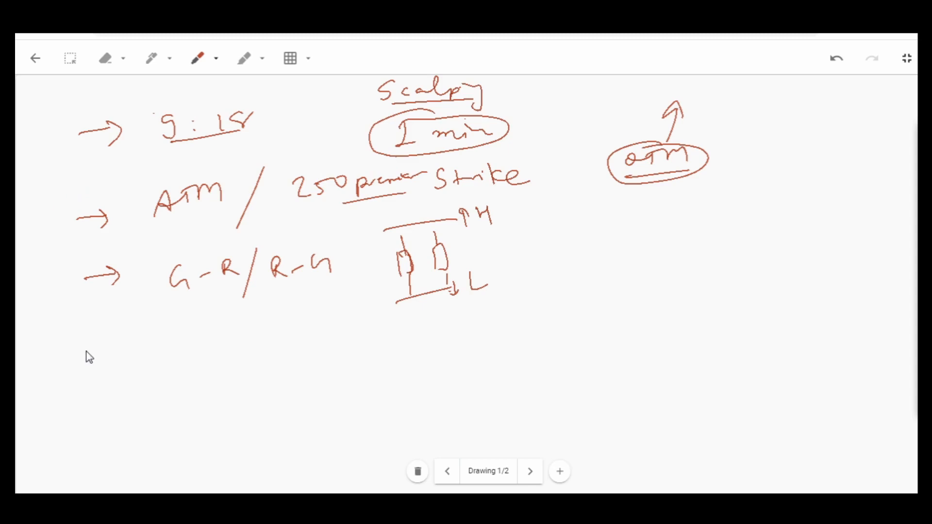
- On the drawing canvas, handwrite an arrow row reading op chart / spot, circle and tick spot, and underline op
{"action": "mouse_move", "coordinate": [86, 354]}
{"action": "left_mouse_down"}
{"action": "mouse_move", "coordinate": [114, 354]}
{"action": "mouse_move", "coordinate": [104, 364]}
{"action": "left_mouse_up"}
{"action": "left_click_drag", "start_coordinate": [170, 353], "coordinate": [279, 352]}
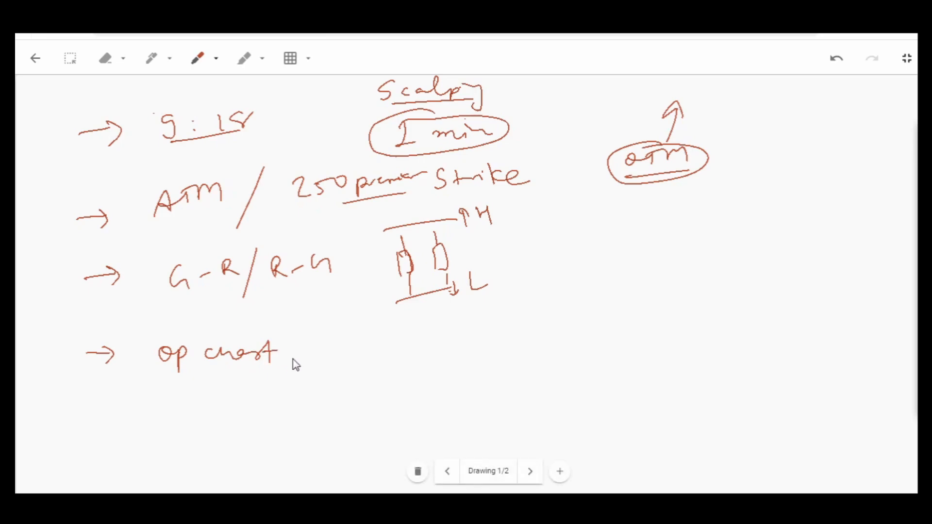
{"action": "mouse_move", "coordinate": [311, 339]}
{"action": "left_mouse_down"}
{"action": "mouse_move", "coordinate": [298, 368]}
{"action": "mouse_move", "coordinate": [347, 350]}
{"action": "mouse_move", "coordinate": [378, 361]}
{"action": "mouse_move", "coordinate": [385, 346]}
{"action": "left_mouse_up"}
{"action": "mouse_move", "coordinate": [371, 332]}
{"action": "left_mouse_down"}
{"action": "mouse_move", "coordinate": [306, 373]}
{"action": "mouse_move", "coordinate": [383, 353]}
{"action": "mouse_move", "coordinate": [380, 338]}
{"action": "mouse_move", "coordinate": [407, 343]}
{"action": "left_mouse_up"}
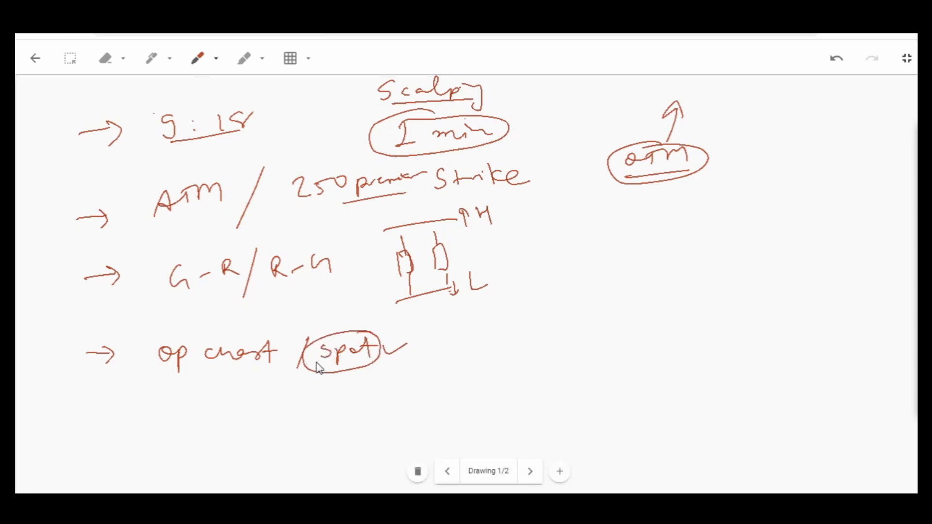
{"action": "left_click_drag", "start_coordinate": [156, 370], "coordinate": [188, 367]}
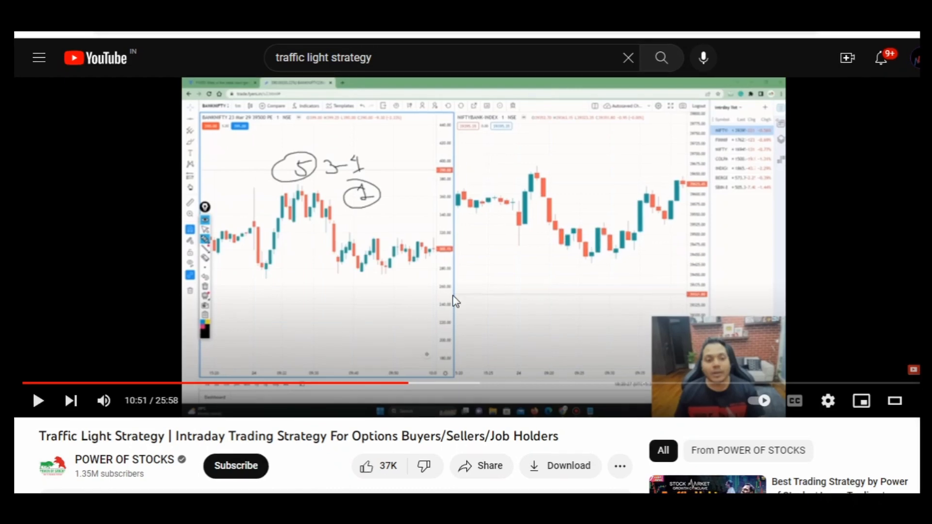
- Play the strategy video through to 12:00 and handwrite an arrow row reading Max 2 trades below the op chart row
{"action": "left_click", "coordinate": [453, 298]}
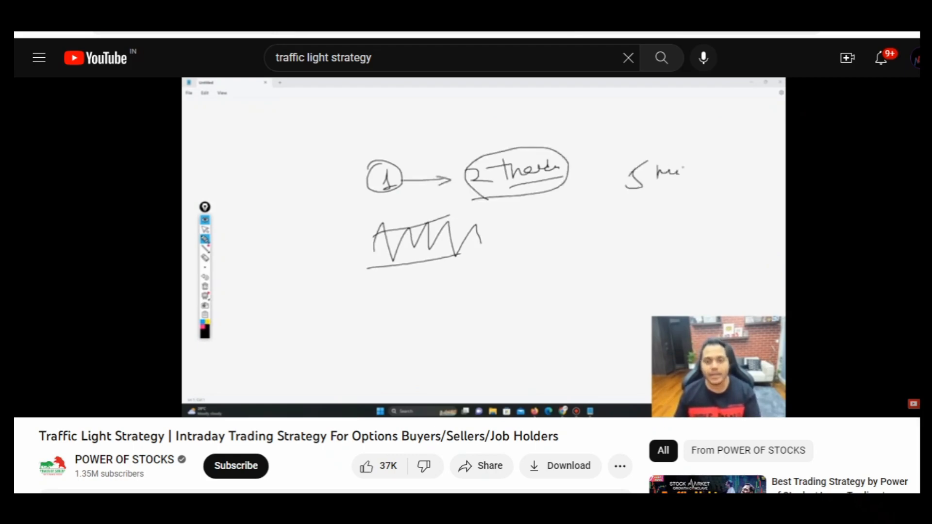
{"action": "mouse_move", "coordinate": [71, 286]}
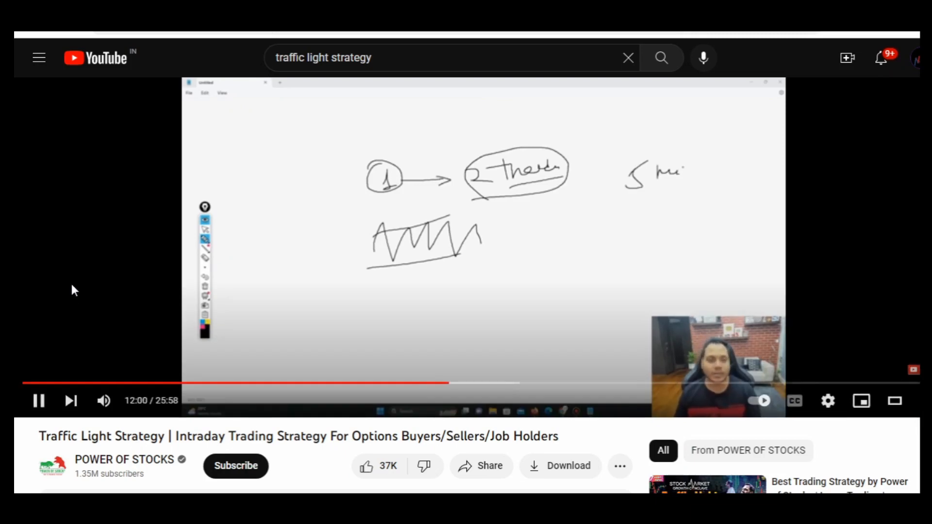
{"action": "left_click", "coordinate": [71, 286]}
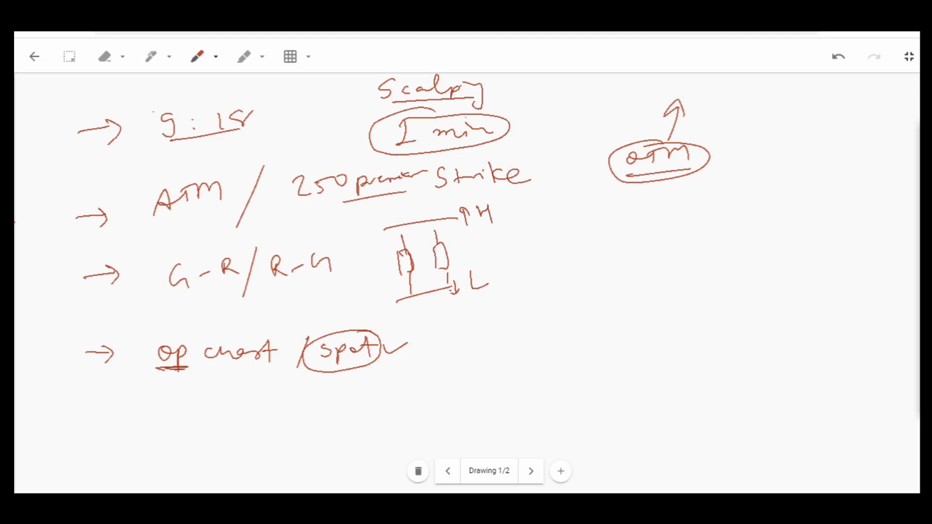
{"action": "mouse_move", "coordinate": [92, 414]}
{"action": "left_mouse_down"}
{"action": "mouse_move", "coordinate": [129, 409]}
{"action": "mouse_move", "coordinate": [124, 420]}
{"action": "left_mouse_up"}
{"action": "mouse_move", "coordinate": [222, 410]}
{"action": "left_mouse_down"}
{"action": "mouse_move", "coordinate": [327, 387]}
{"action": "mouse_move", "coordinate": [369, 404]}
{"action": "mouse_move", "coordinate": [412, 399]}
{"action": "left_mouse_up"}
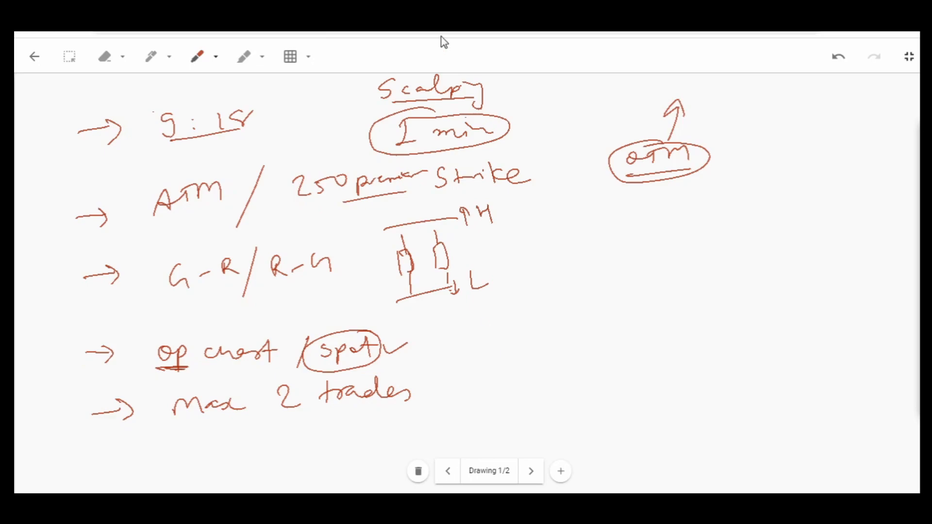
- Switch back to the strategy video, watch the stop-loss example on the charts, and pause it at 17:43
{"action": "left_click", "coordinate": [441, 6]}
{"action": "left_click", "coordinate": [440, 172]}
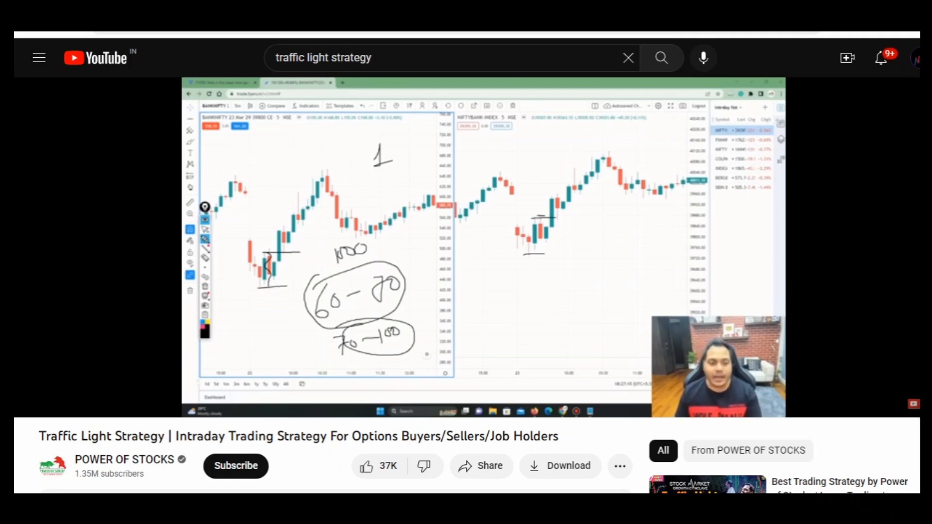
{"action": "left_click", "coordinate": [592, 157]}
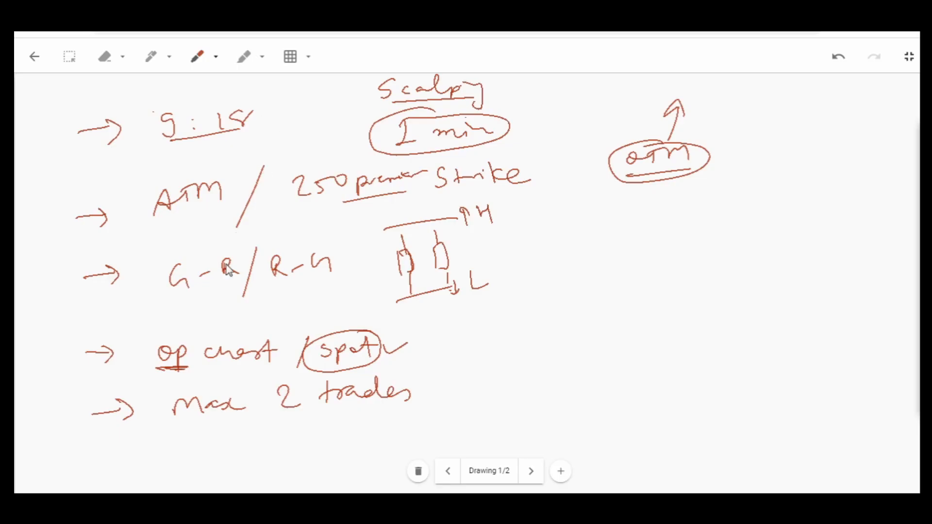
- Handwrite an SL max 100 arrow row below the trades row, strike out 100, and write a circled and ticked 75 beside it
{"action": "scroll", "coordinate": [117, 270], "scroll_direction": "down", "scroll_amount": 5}
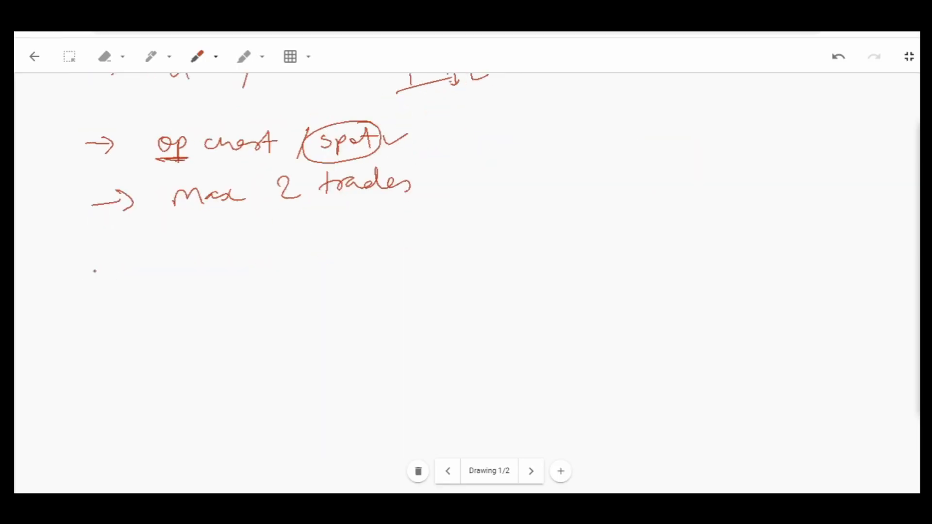
{"action": "left_click", "coordinate": [201, 56]}
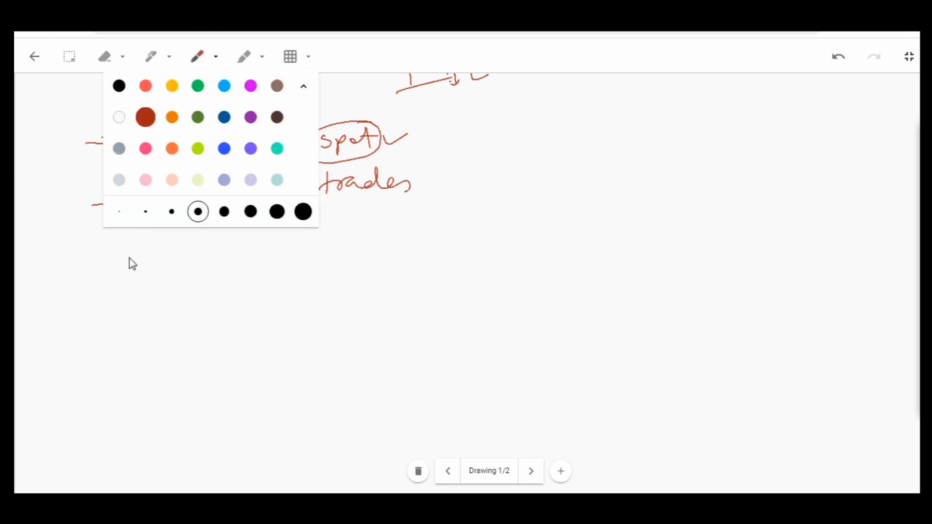
{"action": "left_click", "coordinate": [130, 265]}
{"action": "left_click_drag", "start_coordinate": [89, 258], "coordinate": [130, 257]}
{"action": "left_click_drag", "start_coordinate": [124, 250], "coordinate": [128, 265]}
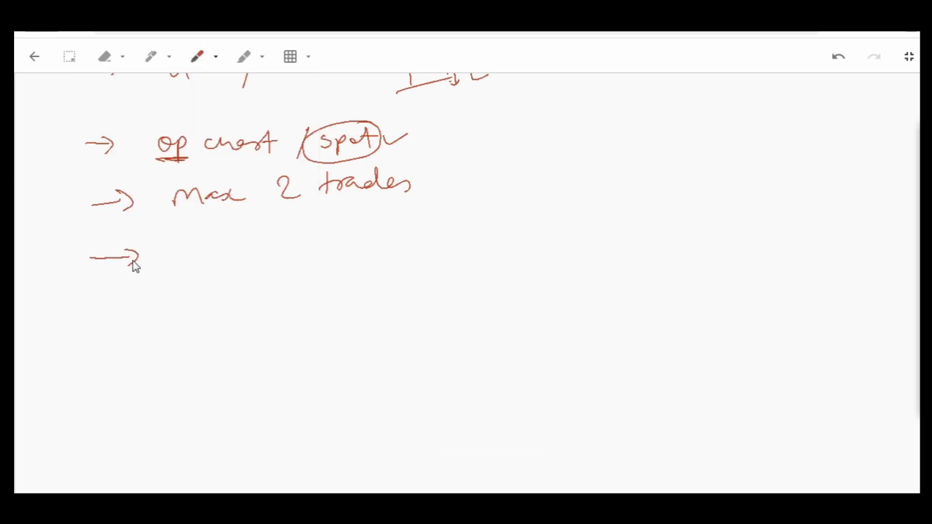
{"action": "mouse_move", "coordinate": [190, 243]}
{"action": "left_mouse_down"}
{"action": "mouse_move", "coordinate": [173, 259]}
{"action": "mouse_move", "coordinate": [199, 244]}
{"action": "mouse_move", "coordinate": [347, 250]}
{"action": "left_mouse_up"}
{"action": "mouse_move", "coordinate": [365, 236]}
{"action": "left_mouse_down"}
{"action": "mouse_move", "coordinate": [360, 245]}
{"action": "mouse_move", "coordinate": [384, 241]}
{"action": "left_mouse_up"}
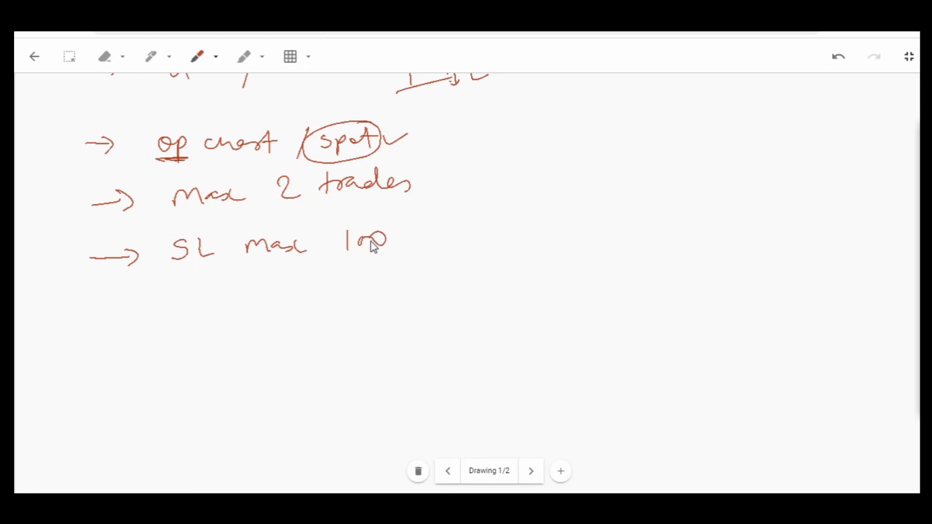
{"action": "mouse_move", "coordinate": [345, 239]}
{"action": "left_mouse_down"}
{"action": "mouse_move", "coordinate": [389, 233]}
{"action": "mouse_move", "coordinate": [423, 244]}
{"action": "mouse_move", "coordinate": [432, 233]}
{"action": "left_mouse_up"}
{"action": "mouse_move", "coordinate": [441, 224]}
{"action": "left_mouse_down"}
{"action": "mouse_move", "coordinate": [449, 223]}
{"action": "mouse_move", "coordinate": [439, 240]}
{"action": "mouse_move", "coordinate": [466, 237]}
{"action": "mouse_move", "coordinate": [394, 253]}
{"action": "left_mouse_up"}
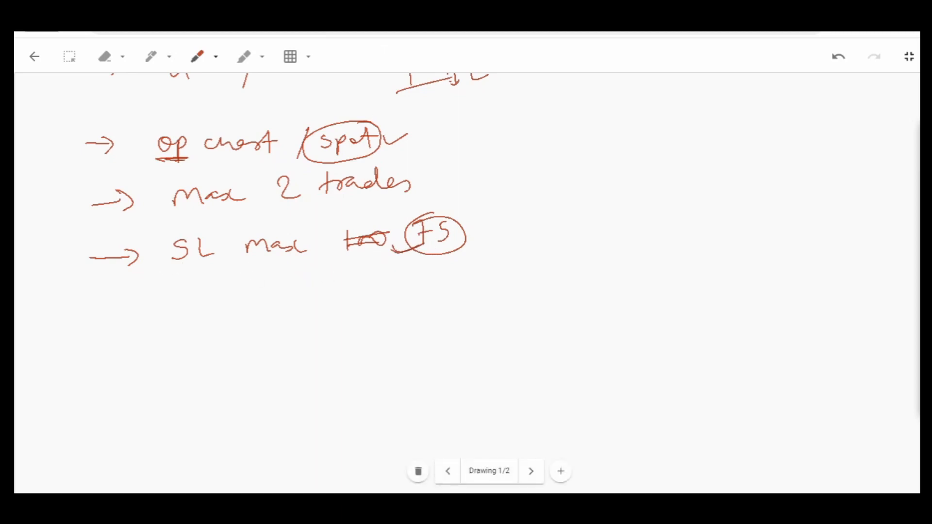
- Watch more of the strategy video and handwrite an arrow row reading consecutive SL 3 times, then no re entry
{"action": "key", "text": "ctrl+Tab"}
{"action": "left_click", "coordinate": [387, 168]}
{"action": "left_click_drag", "start_coordinate": [96, 326], "coordinate": [125, 324]}
{"action": "mouse_move", "coordinate": [192, 315]}
{"action": "left_mouse_down"}
{"action": "mouse_move", "coordinate": [345, 314]}
{"action": "mouse_move", "coordinate": [339, 302]}
{"action": "left_mouse_up"}
{"action": "left_click", "coordinate": [335, 296]}
{"action": "mouse_move", "coordinate": [410, 299]}
{"action": "left_mouse_down"}
{"action": "mouse_move", "coordinate": [394, 313]}
{"action": "mouse_move", "coordinate": [559, 302]}
{"action": "mouse_move", "coordinate": [564, 293]}
{"action": "mouse_move", "coordinate": [553, 304]}
{"action": "mouse_move", "coordinate": [585, 309]}
{"action": "mouse_move", "coordinate": [661, 291]}
{"action": "left_mouse_up"}
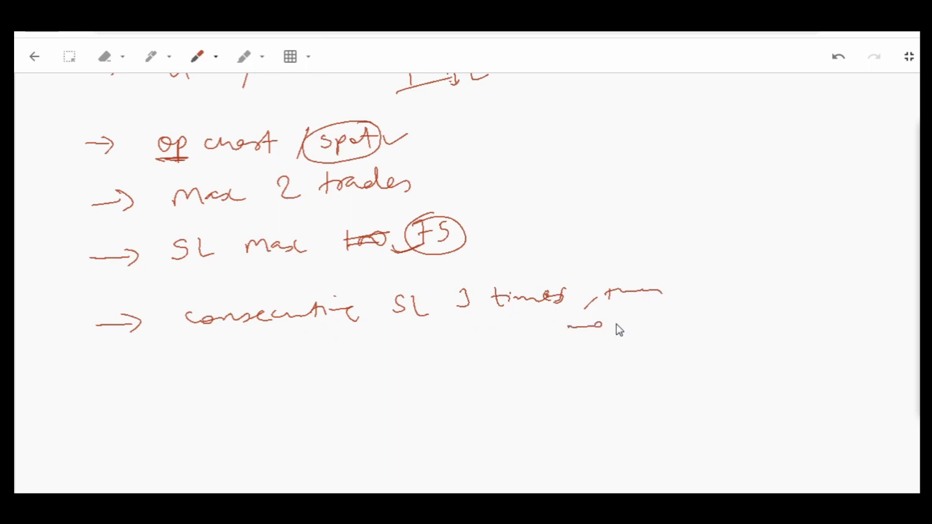
{"action": "left_click_drag", "start_coordinate": [617, 321], "coordinate": [632, 321]}
{"action": "mouse_move", "coordinate": [639, 324]}
{"action": "left_mouse_down"}
{"action": "mouse_move", "coordinate": [669, 318]}
{"action": "mouse_move", "coordinate": [716, 336]}
{"action": "left_mouse_up"}
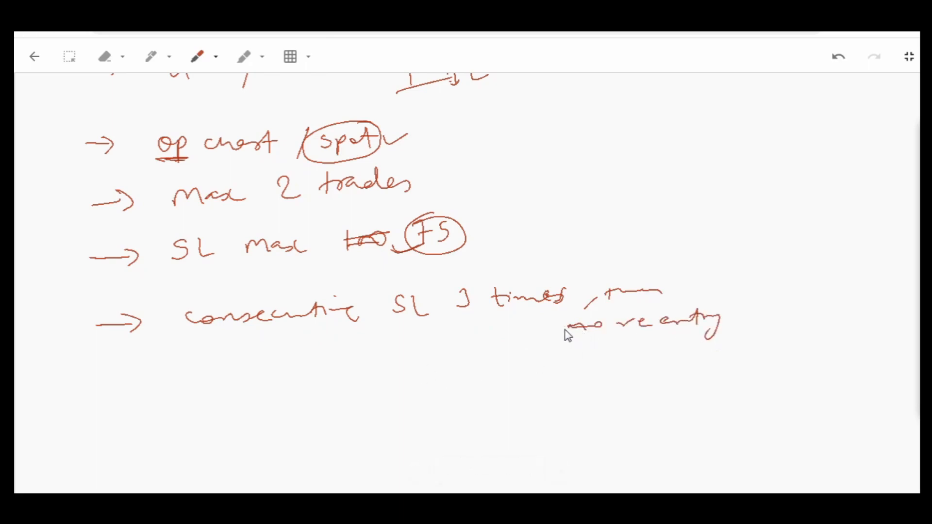
{"action": "left_click_drag", "start_coordinate": [565, 329], "coordinate": [592, 333]}
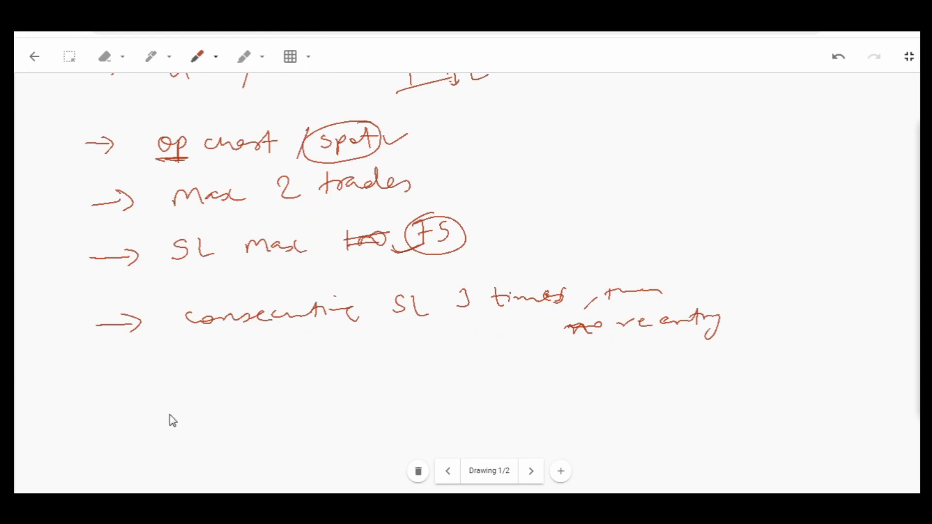
- Extend the Max 2 trades row with the handwritten text for 1 min, 1 trade for 5 min
{"action": "mouse_move", "coordinate": [455, 154]}
{"action": "left_mouse_down"}
{"action": "mouse_move", "coordinate": [451, 188]}
{"action": "mouse_move", "coordinate": [491, 166]}
{"action": "mouse_move", "coordinate": [521, 183]}
{"action": "left_mouse_up"}
{"action": "mouse_move", "coordinate": [535, 180]}
{"action": "left_mouse_down"}
{"action": "mouse_move", "coordinate": [588, 173]}
{"action": "mouse_move", "coordinate": [592, 189]}
{"action": "left_mouse_up"}
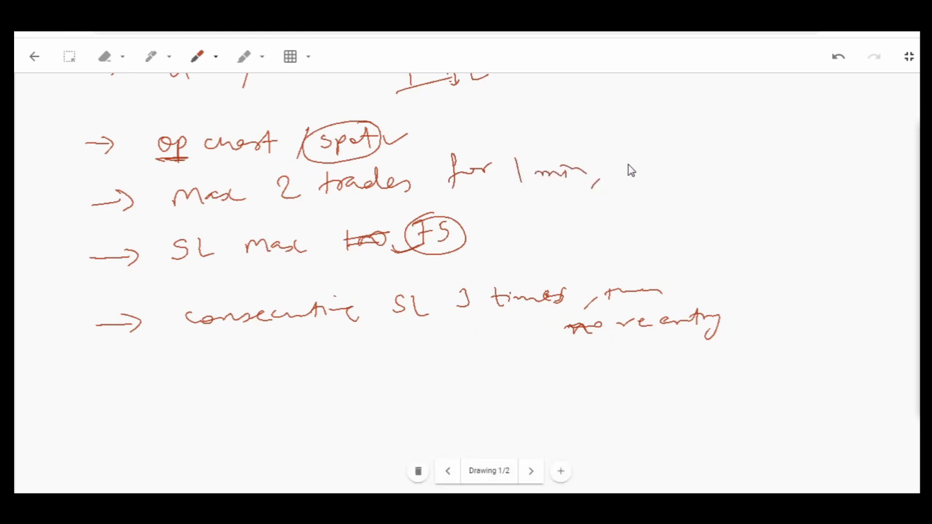
{"action": "left_click_drag", "start_coordinate": [627, 156], "coordinate": [663, 172]}
{"action": "left_click_drag", "start_coordinate": [654, 161], "coordinate": [715, 169]}
{"action": "left_click_drag", "start_coordinate": [716, 165], "coordinate": [790, 156]}
{"action": "mouse_move", "coordinate": [806, 151]}
{"action": "left_mouse_down"}
{"action": "mouse_move", "coordinate": [802, 166]}
{"action": "mouse_move", "coordinate": [806, 146]}
{"action": "mouse_move", "coordinate": [822, 138]}
{"action": "left_mouse_up"}
{"action": "left_click_drag", "start_coordinate": [777, 181], "coordinate": [833, 177]}
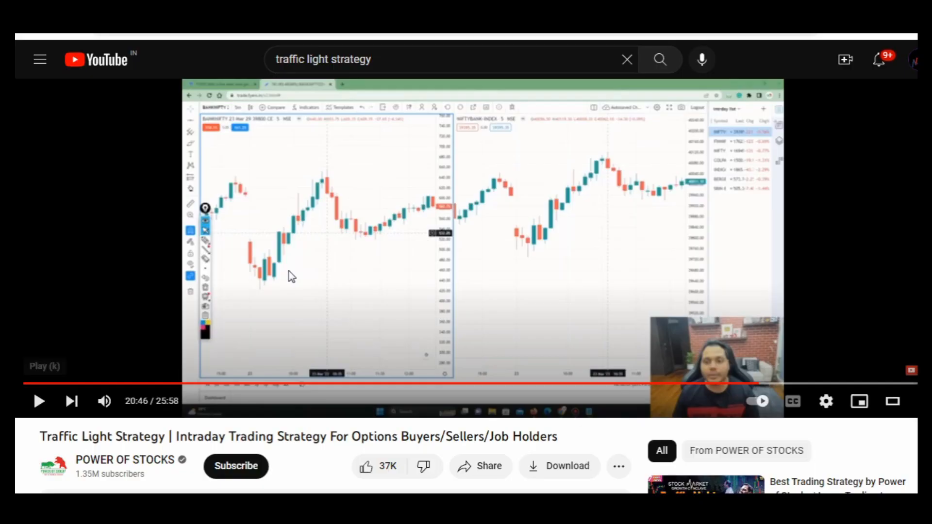
- Continue the video, handwrite an arrow row reading 1 pm → 5 min, and draw a curved arrow to it from 1 trade for 5 min
{"action": "left_click", "coordinate": [289, 272]}
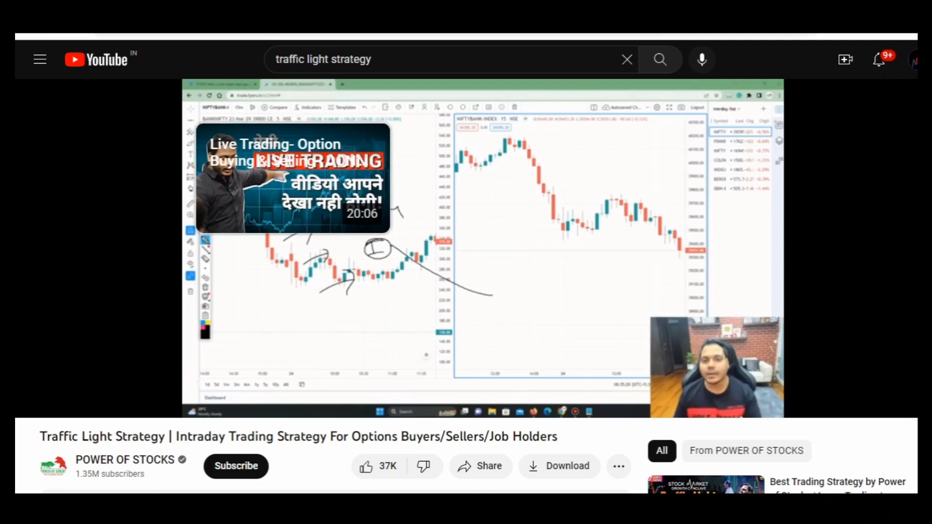
{"action": "mouse_move", "coordinate": [291, 300]}
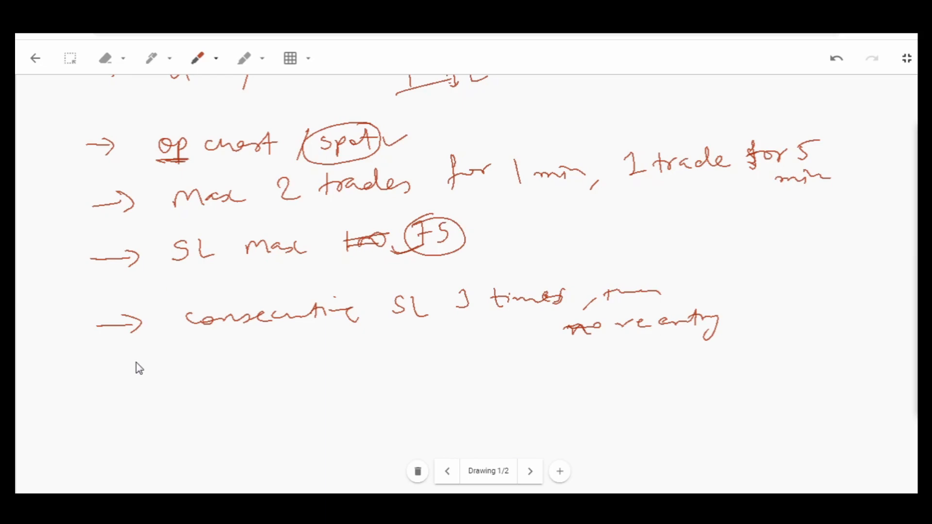
{"action": "left_click_drag", "start_coordinate": [114, 392], "coordinate": [116, 377]}
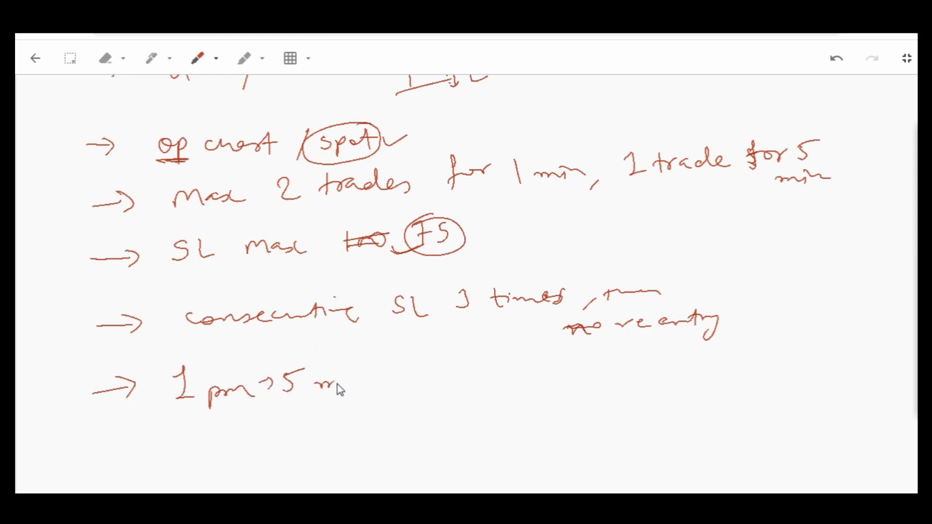
{"action": "left_click_drag", "start_coordinate": [348, 384], "coordinate": [374, 386]}
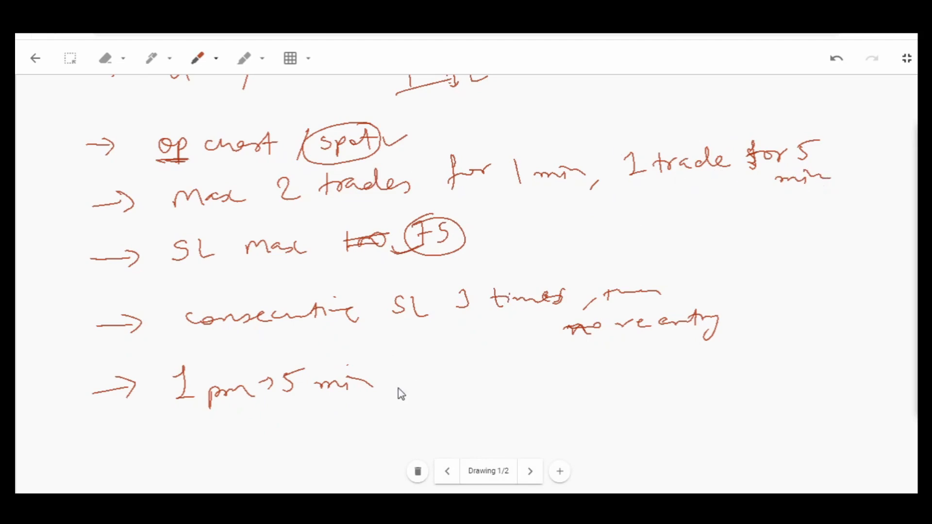
{"action": "left_click_drag", "start_coordinate": [407, 384], "coordinate": [397, 400]}
{"action": "mouse_move", "coordinate": [698, 195]}
{"action": "left_mouse_down"}
{"action": "mouse_move", "coordinate": [722, 362]}
{"action": "mouse_move", "coordinate": [407, 381]}
{"action": "left_mouse_up"}
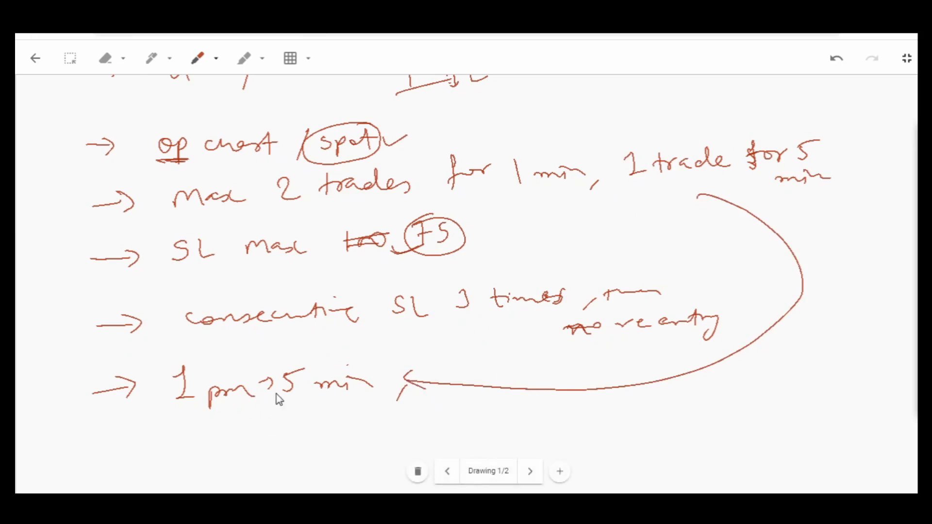
- Handwrite a max 4 trades arrow row below the 1 pm row, and underline 3 times in the consecutive SL row
{"action": "scroll", "coordinate": [283, 378], "scroll_direction": "down", "scroll_amount": 3}
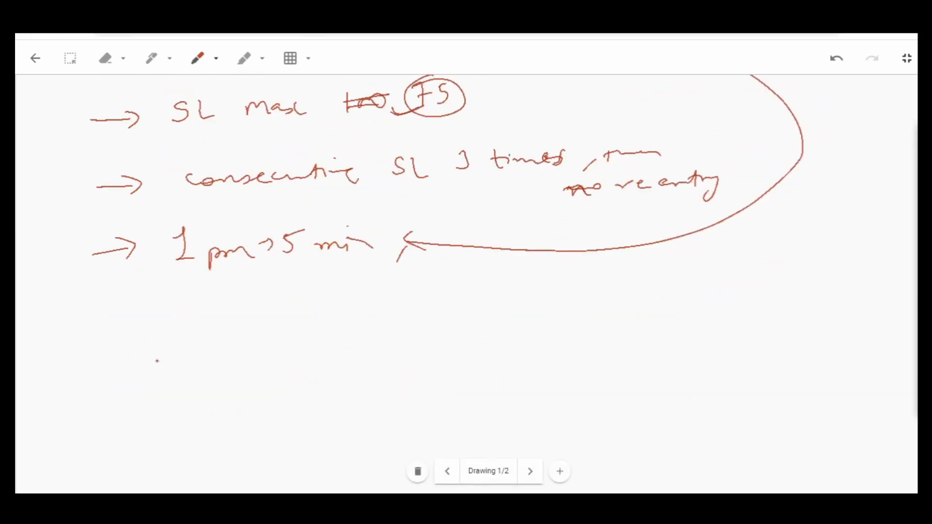
{"action": "left_click_drag", "start_coordinate": [110, 326], "coordinate": [117, 334]}
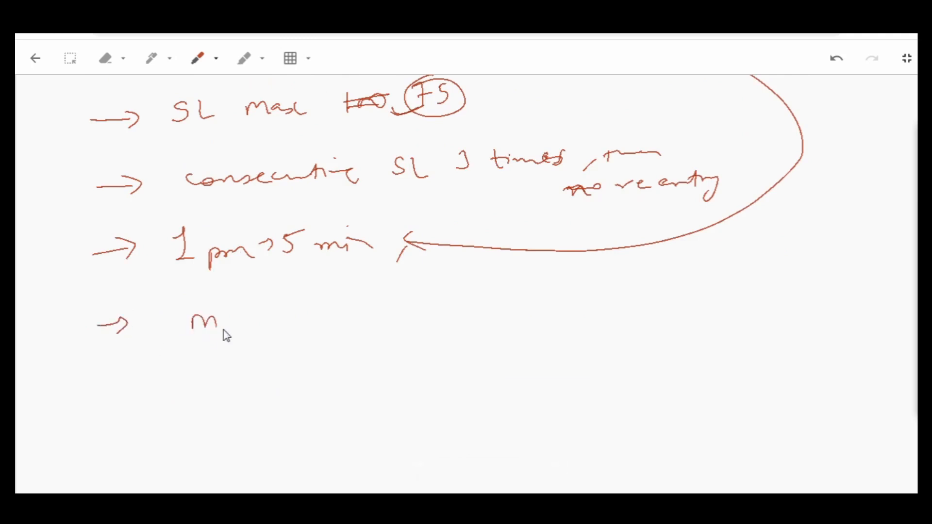
{"action": "mouse_move", "coordinate": [361, 307]}
{"action": "left_mouse_down"}
{"action": "mouse_move", "coordinate": [358, 328]}
{"action": "mouse_move", "coordinate": [386, 327]}
{"action": "left_mouse_up"}
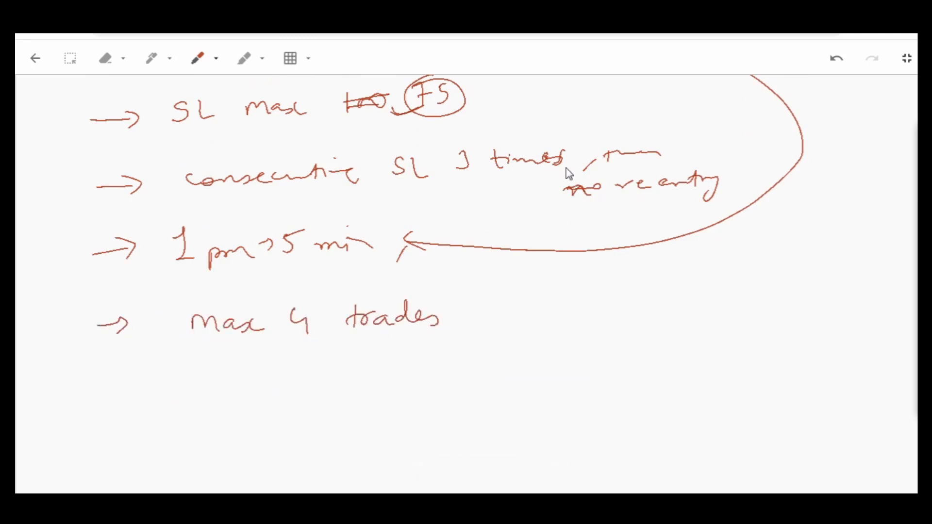
{"action": "left_click_drag", "start_coordinate": [434, 186], "coordinate": [537, 178]}
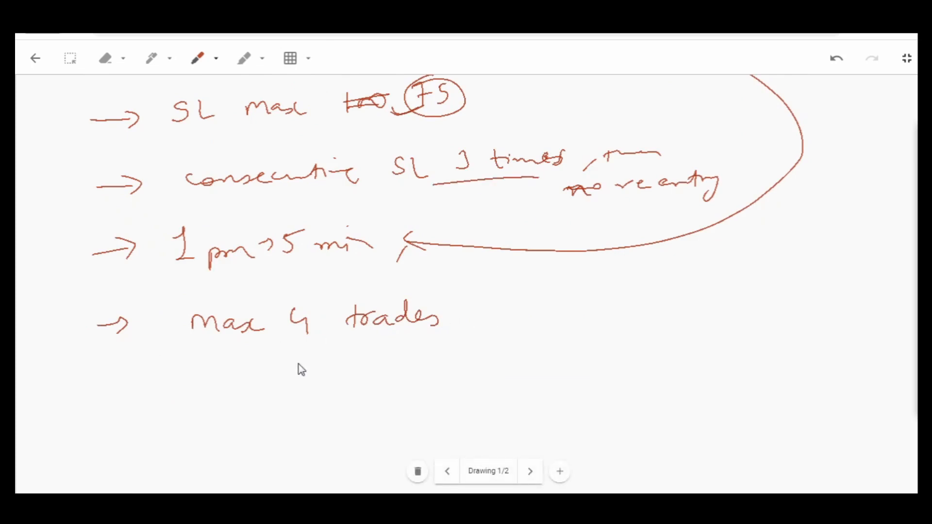
{"action": "left_click_drag", "start_coordinate": [300, 351], "coordinate": [306, 348]}
- Review the handwritten strategy rules, and turn on session breaks for the Nifty Bank chart in Tradetron
{"action": "scroll", "coordinate": [482, 329], "scroll_direction": "up", "scroll_amount": 7}
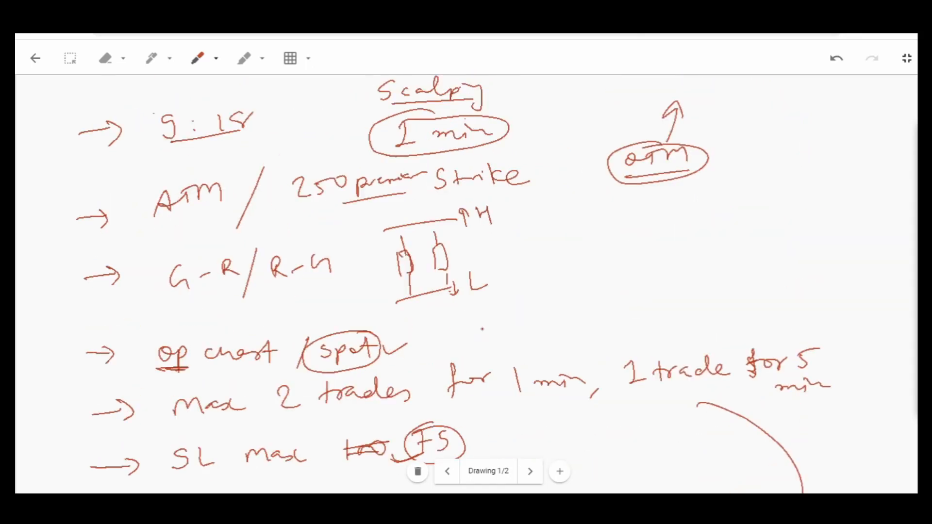
{"action": "scroll", "coordinate": [482, 329], "scroll_direction": "down", "scroll_amount": 7}
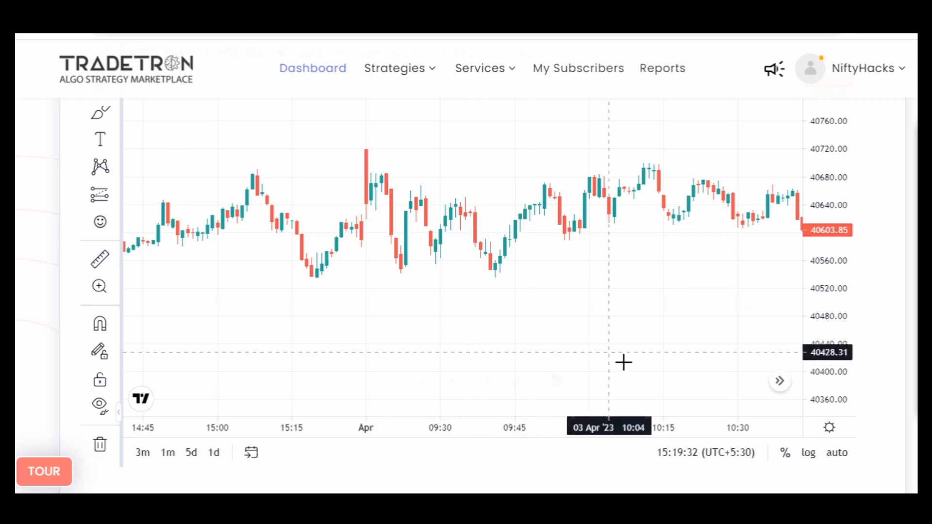
{"action": "left_click", "coordinate": [828, 428]}
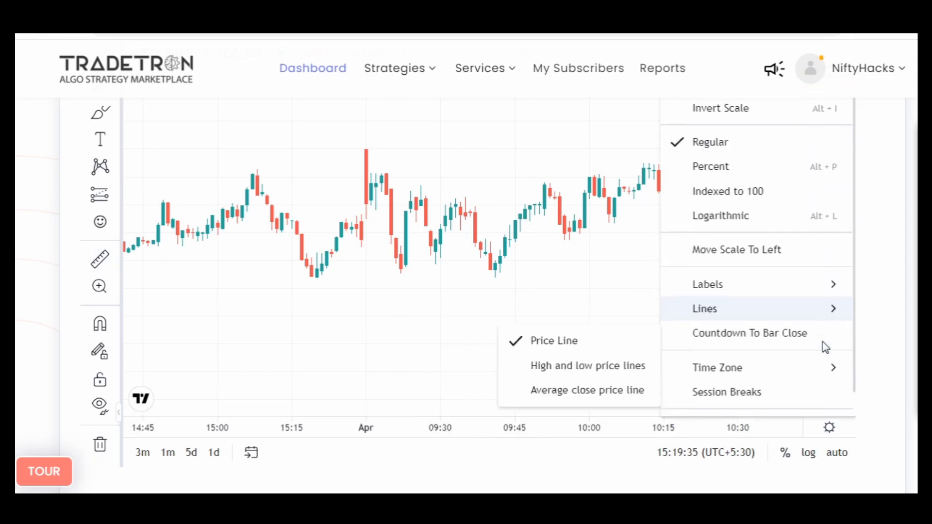
{"action": "scroll", "coordinate": [824, 348], "scroll_direction": "down", "scroll_amount": 2}
{"action": "left_click", "coordinate": [512, 303]}
{"action": "scroll", "coordinate": [507, 310], "scroll_direction": "up", "scroll_amount": 3}
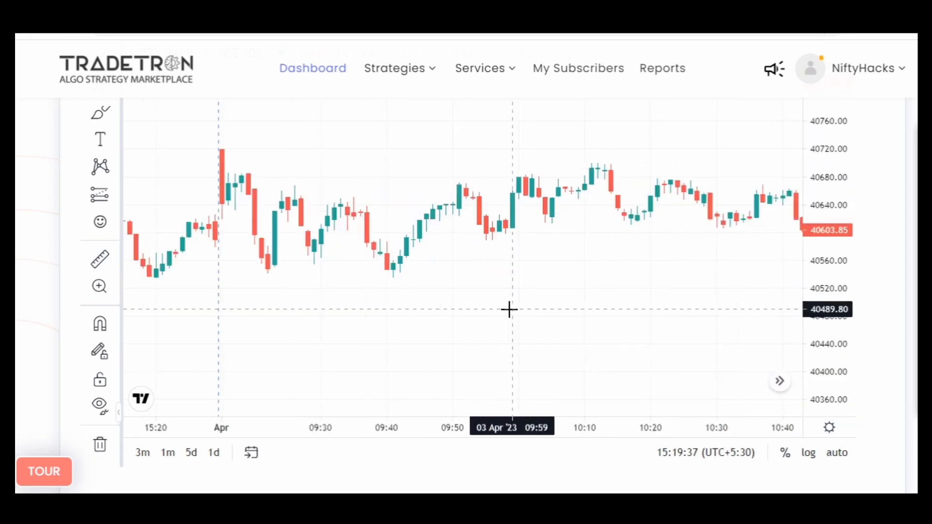
- Examine the one-minute Nifty Bank candles following the 09:15 open on 03 Apr '23 at a larger scale
{"action": "scroll", "coordinate": [444, 314], "scroll_direction": "down", "scroll_amount": 2}
{"action": "left_click_drag", "start_coordinate": [509, 314], "coordinate": [676, 334]}
{"action": "scroll", "coordinate": [676, 334], "scroll_direction": "up", "scroll_amount": 4}
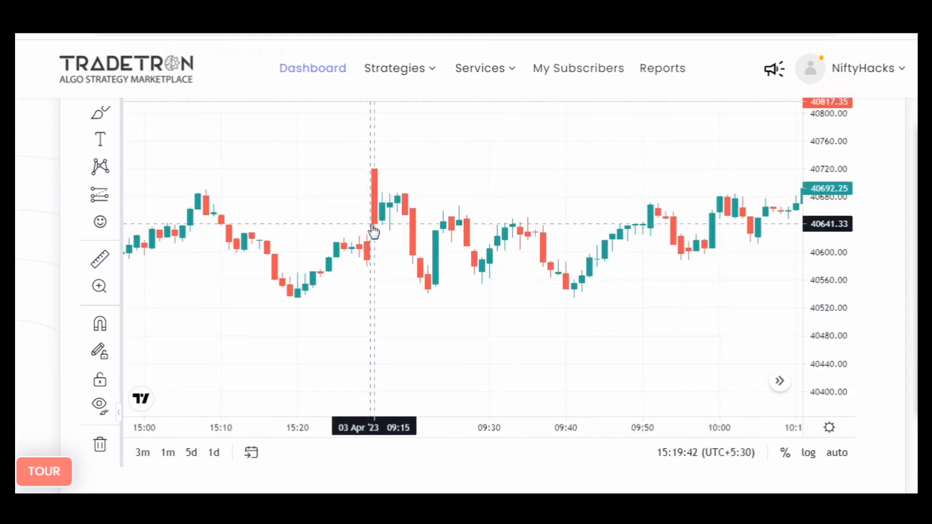
{"action": "scroll", "coordinate": [18, 280], "scroll_direction": "up", "scroll_amount": 2}
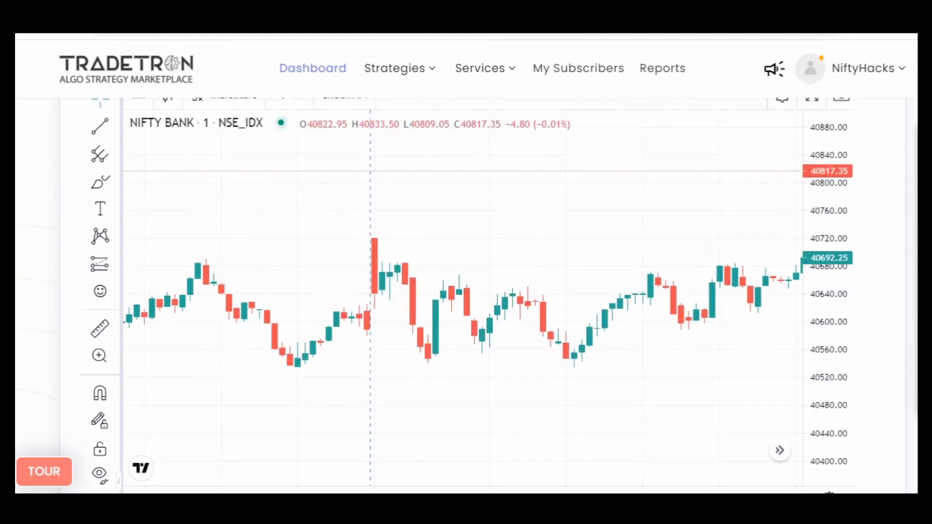
{"action": "scroll", "coordinate": [466, 262], "scroll_direction": "down", "scroll_amount": 1}
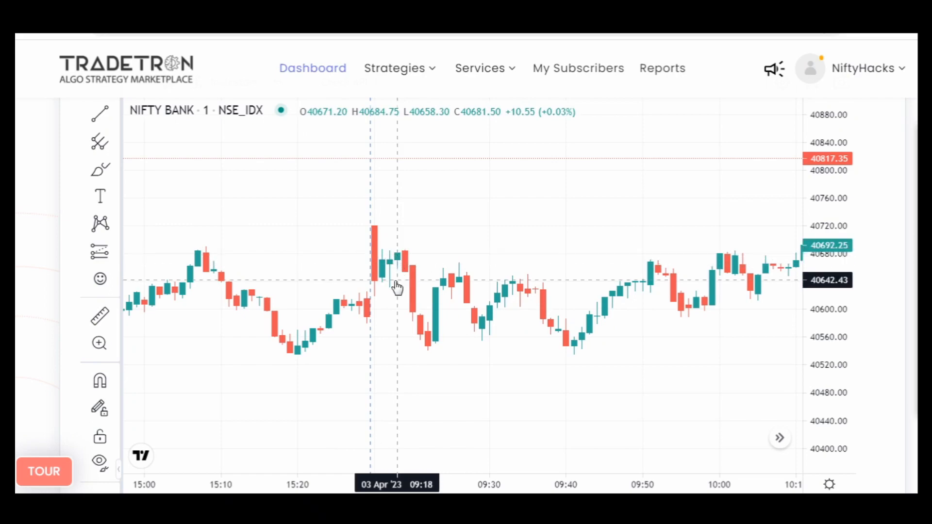
{"action": "scroll", "coordinate": [396, 287], "scroll_direction": "up", "scroll_amount": 6}
{"action": "left_click_drag", "start_coordinate": [287, 297], "coordinate": [700, 330]}
{"action": "left_click_drag", "start_coordinate": [834, 398], "coordinate": [820, 146]}
{"action": "scroll", "coordinate": [649, 296], "scroll_direction": "up", "scroll_amount": 2}
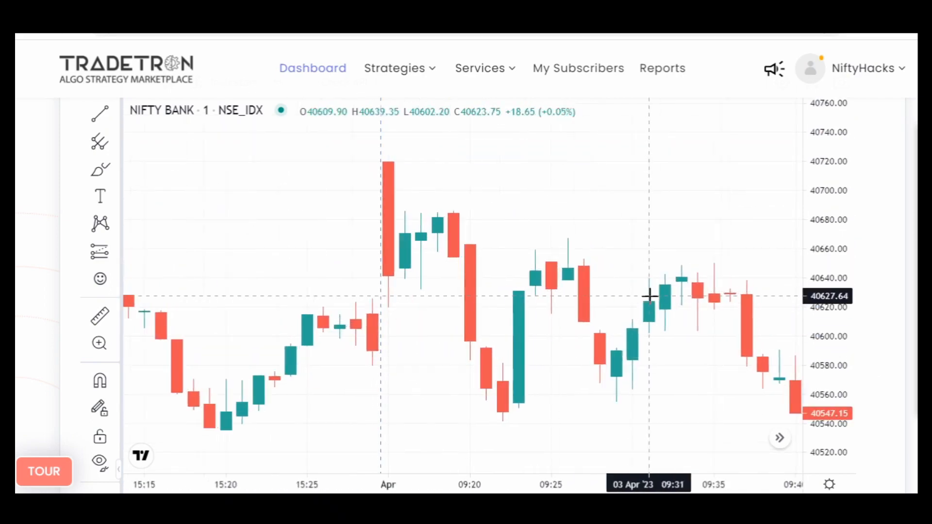
{"action": "left_click_drag", "start_coordinate": [530, 316], "coordinate": [573, 329]}
{"action": "scroll", "coordinate": [553, 332], "scroll_direction": "up", "scroll_amount": 3}
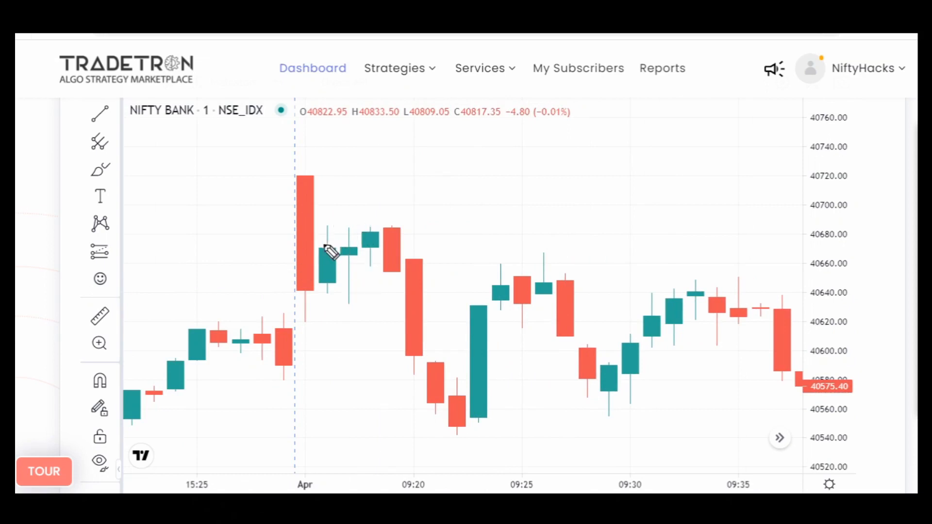
- Mark the 09:15 candle with a cross and arrow, and draw arrows labelled -1 and -2 at the following two candles
{"action": "mouse_move", "coordinate": [321, 145]}
{"action": "left_mouse_down"}
{"action": "mouse_move", "coordinate": [309, 175]}
{"action": "mouse_move", "coordinate": [322, 175]}
{"action": "left_mouse_up"}
{"action": "mouse_move", "coordinate": [266, 158]}
{"action": "left_mouse_down"}
{"action": "mouse_move", "coordinate": [294, 164]}
{"action": "mouse_move", "coordinate": [272, 181]}
{"action": "left_mouse_up"}
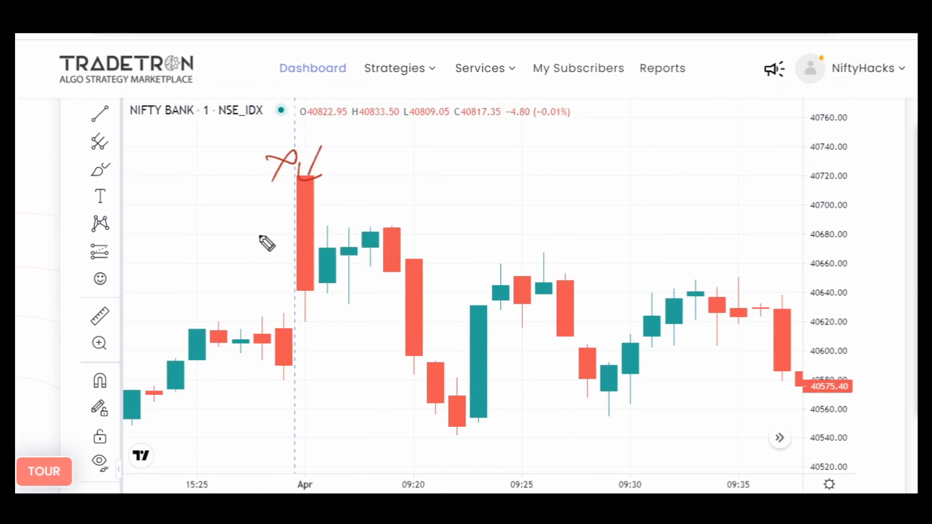
{"action": "mouse_move", "coordinate": [348, 204]}
{"action": "left_mouse_down"}
{"action": "mouse_move", "coordinate": [327, 222]}
{"action": "mouse_move", "coordinate": [337, 220]}
{"action": "left_mouse_up"}
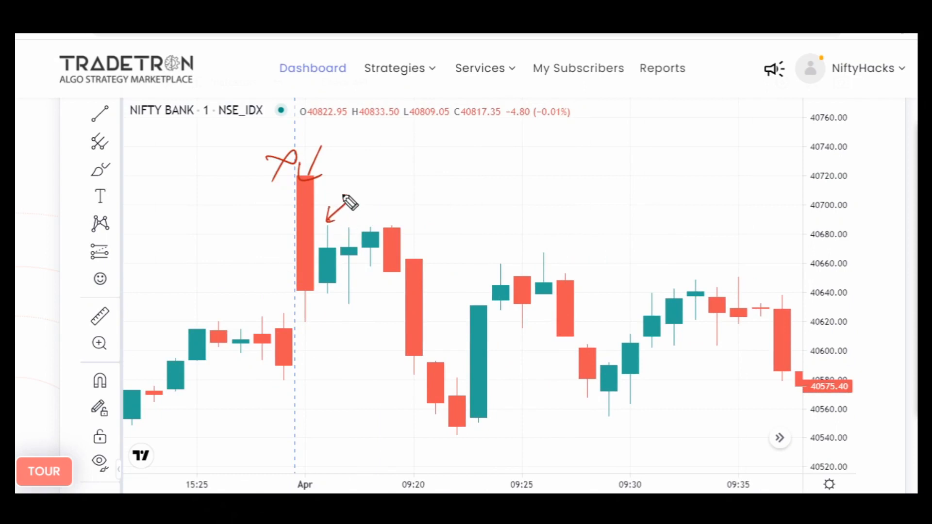
{"action": "left_click_drag", "start_coordinate": [334, 184], "coordinate": [345, 181]}
{"action": "left_click_drag", "start_coordinate": [349, 165], "coordinate": [353, 180]}
{"action": "left_click_drag", "start_coordinate": [336, 342], "coordinate": [344, 312]}
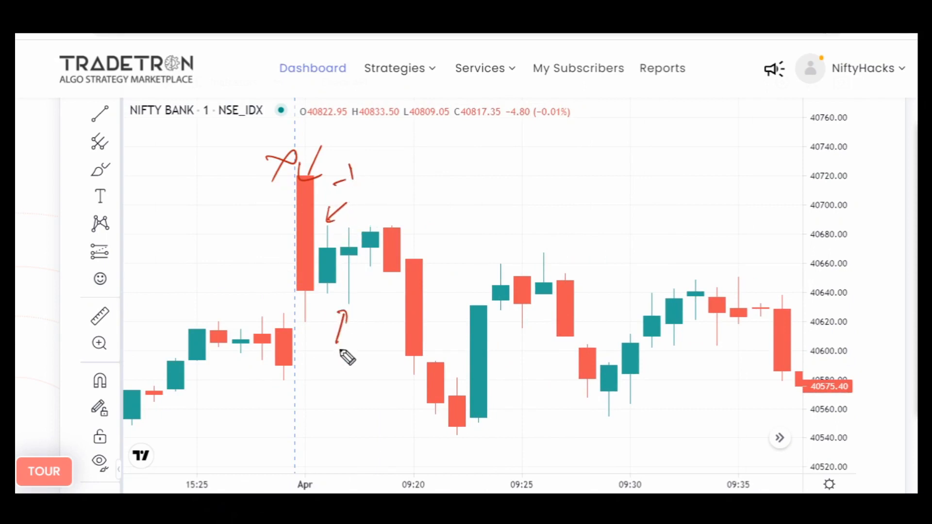
{"action": "left_click_drag", "start_coordinate": [320, 368], "coordinate": [349, 370]}
- Handwrite R/G beside the -1 label and G/R below the -2 label
{"action": "left_click_drag", "start_coordinate": [367, 165], "coordinate": [377, 165]}
{"action": "mouse_move", "coordinate": [391, 134]}
{"action": "left_mouse_down"}
{"action": "mouse_move", "coordinate": [383, 164]}
{"action": "mouse_move", "coordinate": [409, 146]}
{"action": "left_mouse_up"}
{"action": "left_click_drag", "start_coordinate": [406, 139], "coordinate": [407, 154]}
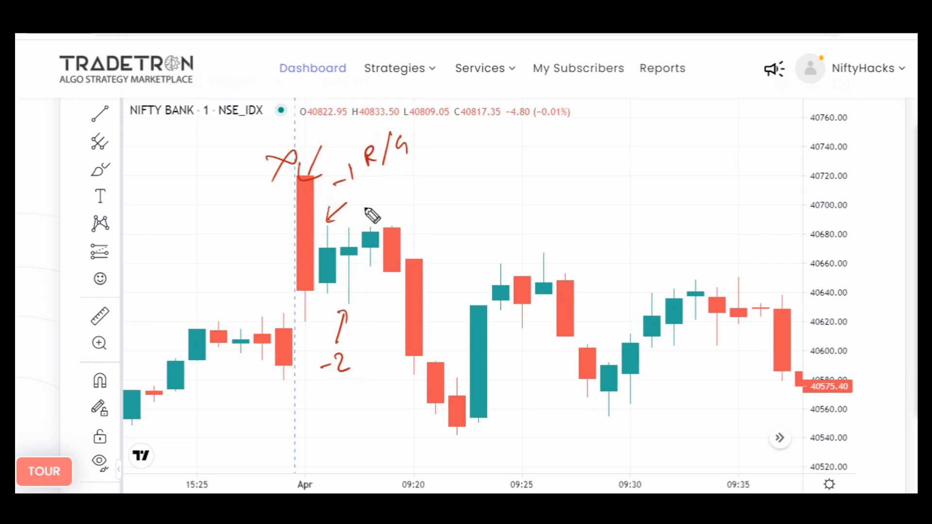
{"action": "mouse_move", "coordinate": [309, 392]}
{"action": "left_mouse_down"}
{"action": "mouse_move", "coordinate": [329, 415]}
{"action": "mouse_move", "coordinate": [348, 406]}
{"action": "left_mouse_up"}
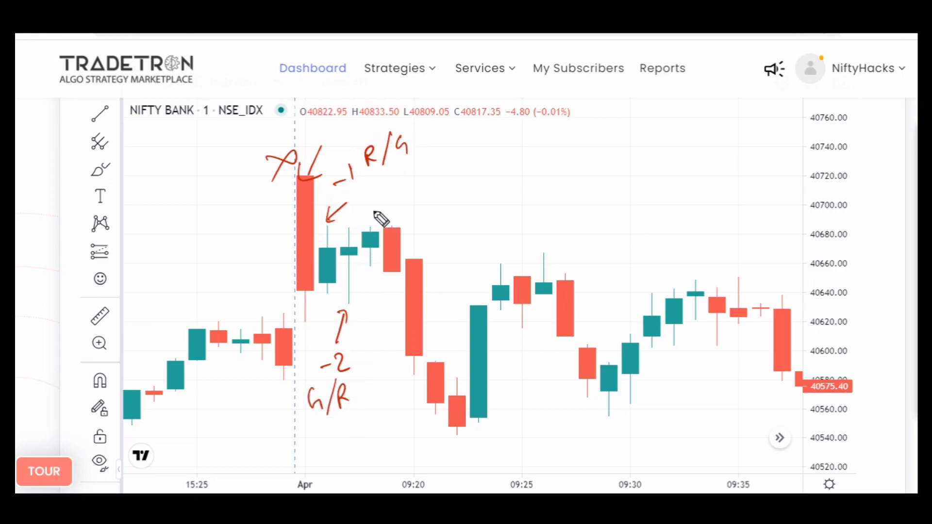
- Draw an arrow to the 09:18 candle and handwrite 9:18 at its tail
{"action": "left_click_drag", "start_coordinate": [371, 225], "coordinate": [416, 199]}
{"action": "left_click_drag", "start_coordinate": [388, 224], "coordinate": [380, 217]}
{"action": "left_click_drag", "start_coordinate": [435, 186], "coordinate": [427, 203]}
{"action": "left_click", "coordinate": [441, 187]}
{"action": "left_click", "coordinate": [442, 197]}
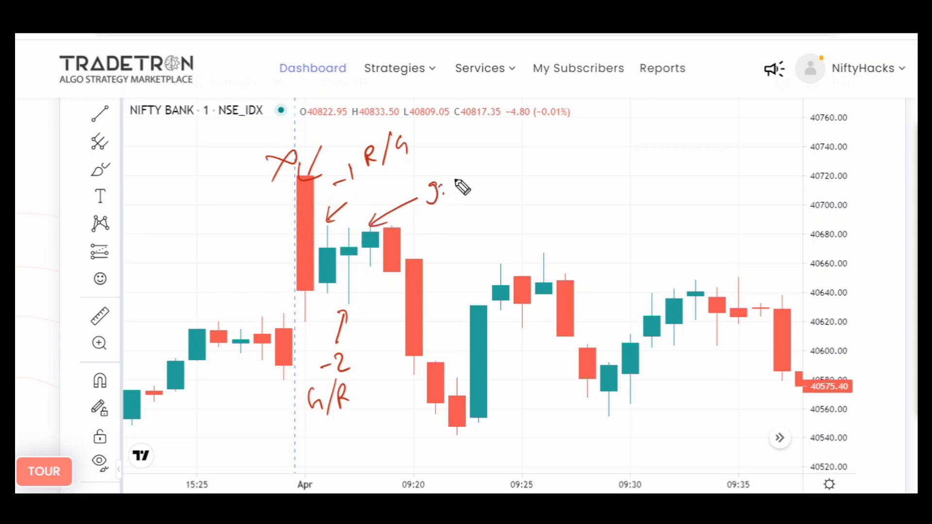
{"action": "left_click_drag", "start_coordinate": [458, 177], "coordinate": [455, 192]}
{"action": "left_click_drag", "start_coordinate": [476, 174], "coordinate": [473, 177]}
- Underline 9:18 twice, add a circled tick beside it, and circle the two candles preceding the 09:18 candle
{"action": "left_click_drag", "start_coordinate": [438, 212], "coordinate": [483, 197]}
{"action": "left_click_drag", "start_coordinate": [456, 207], "coordinate": [481, 204]}
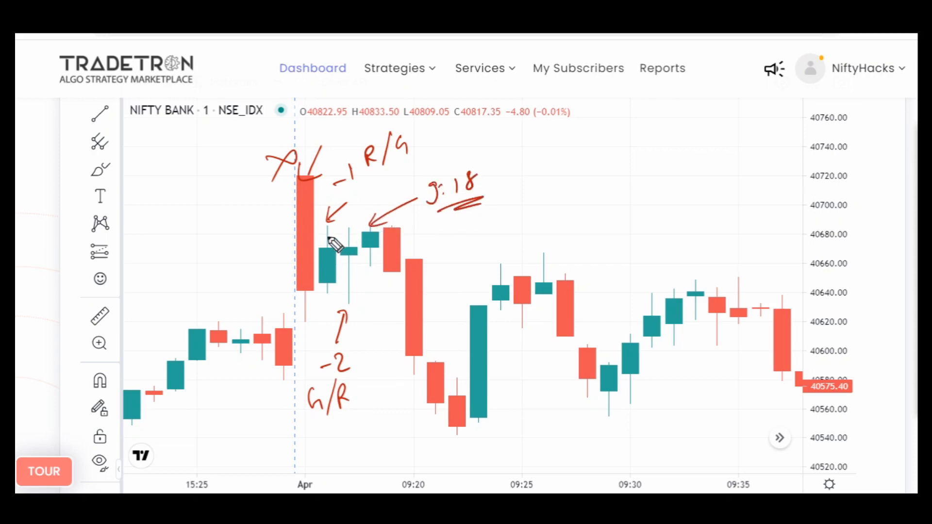
{"action": "mouse_move", "coordinate": [329, 237]}
{"action": "left_mouse_down"}
{"action": "mouse_move", "coordinate": [318, 291]}
{"action": "mouse_move", "coordinate": [334, 227]}
{"action": "mouse_move", "coordinate": [359, 249]}
{"action": "mouse_move", "coordinate": [346, 228]}
{"action": "left_mouse_up"}
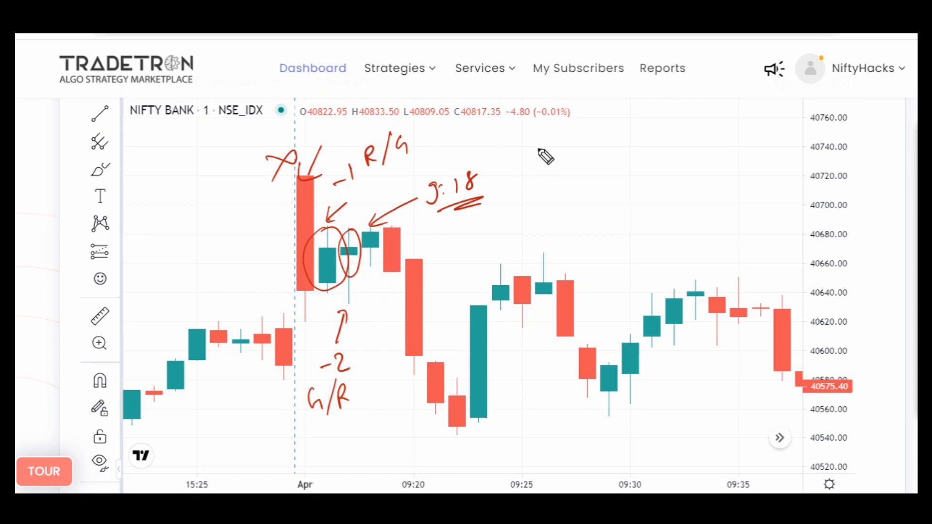
{"action": "mouse_move", "coordinate": [486, 171]}
{"action": "left_mouse_down"}
{"action": "mouse_move", "coordinate": [516, 166]}
{"action": "mouse_move", "coordinate": [500, 190]}
{"action": "mouse_move", "coordinate": [526, 153]}
{"action": "left_mouse_up"}
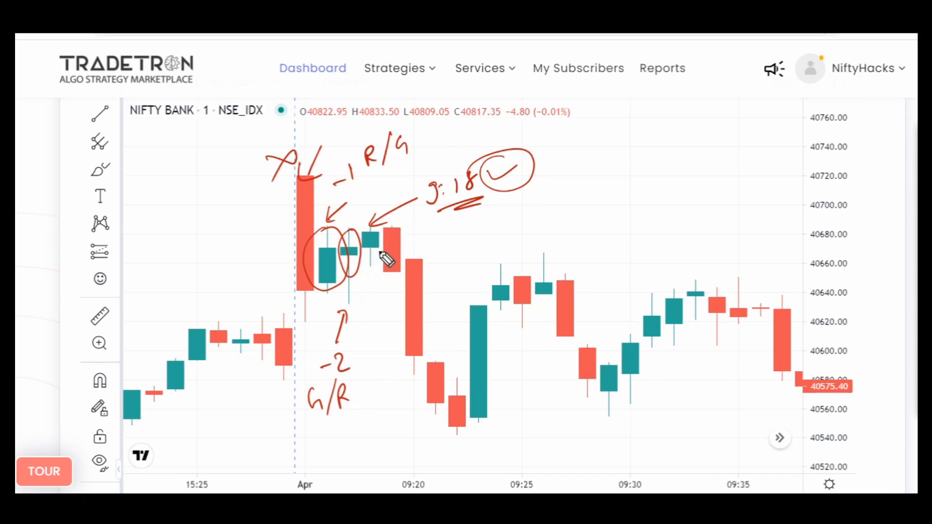
- Clear the annotations, and draw an arrow to the 09:18 candle with the underlined label 9:18 and a G above it
{"action": "key", "text": "alt+c"}
{"action": "mouse_move", "coordinate": [368, 231]}
{"action": "left_mouse_down"}
{"action": "mouse_move", "coordinate": [375, 182]}
{"action": "mouse_move", "coordinate": [380, 226]}
{"action": "left_mouse_up"}
{"action": "mouse_move", "coordinate": [378, 156]}
{"action": "left_mouse_down"}
{"action": "mouse_move", "coordinate": [369, 173]}
{"action": "mouse_move", "coordinate": [381, 172]}
{"action": "left_mouse_up"}
{"action": "mouse_move", "coordinate": [391, 155]}
{"action": "left_mouse_down"}
{"action": "mouse_move", "coordinate": [390, 164]}
{"action": "mouse_move", "coordinate": [417, 156]}
{"action": "left_mouse_up"}
{"action": "left_click_drag", "start_coordinate": [361, 125], "coordinate": [375, 149]}
- Draw an arrow to the red candle after 09:18 and label it 9:19 R, underlining the time
{"action": "mouse_move", "coordinate": [402, 227]}
{"action": "left_mouse_down"}
{"action": "mouse_move", "coordinate": [429, 196]}
{"action": "mouse_move", "coordinate": [420, 222]}
{"action": "left_mouse_up"}
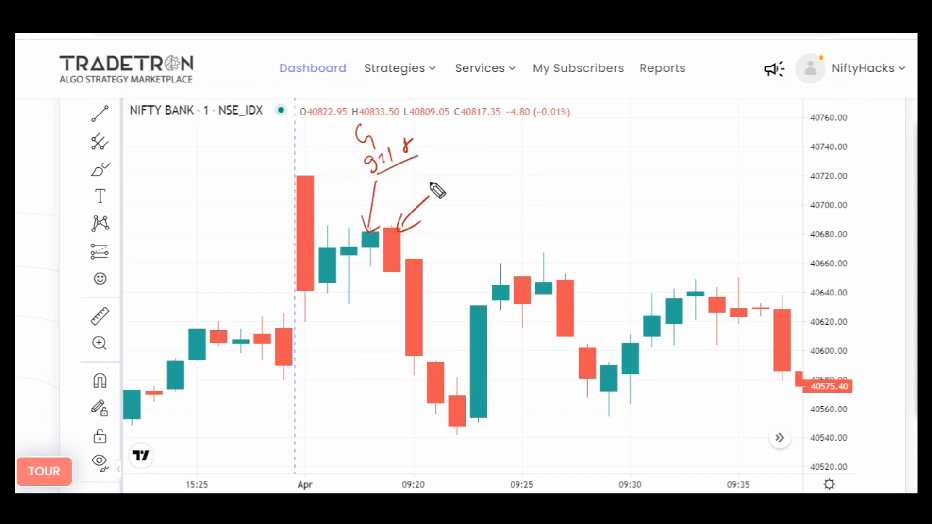
{"action": "left_click_drag", "start_coordinate": [436, 177], "coordinate": [431, 195]}
{"action": "left_click_drag", "start_coordinate": [441, 179], "coordinate": [464, 190]}
{"action": "mouse_move", "coordinate": [435, 205]}
{"action": "left_mouse_down"}
{"action": "mouse_move", "coordinate": [479, 191]}
{"action": "mouse_move", "coordinate": [503, 168]}
{"action": "left_mouse_up"}
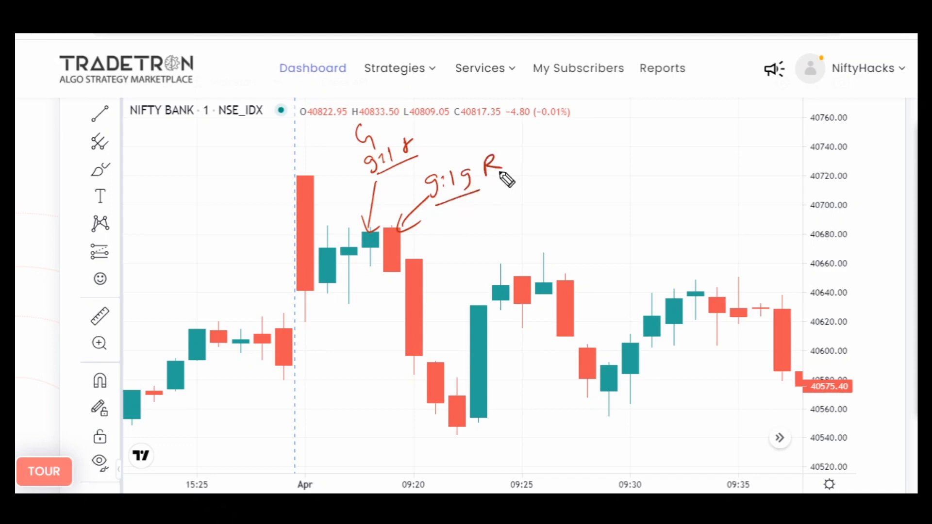
- Draw a line along the low of the marked candle pair, and point an arrow with a circled 9:20 label at the 09:20 candle
{"action": "mouse_move", "coordinate": [357, 277]}
{"action": "left_mouse_down"}
{"action": "mouse_move", "coordinate": [435, 268]}
{"action": "mouse_move", "coordinate": [454, 240]}
{"action": "mouse_move", "coordinate": [436, 261]}
{"action": "left_mouse_up"}
{"action": "mouse_move", "coordinate": [485, 218]}
{"action": "left_mouse_down"}
{"action": "mouse_move", "coordinate": [478, 236]}
{"action": "mouse_move", "coordinate": [493, 227]}
{"action": "left_mouse_up"}
{"action": "mouse_move", "coordinate": [495, 216]}
{"action": "left_mouse_down"}
{"action": "mouse_move", "coordinate": [507, 224]}
{"action": "mouse_move", "coordinate": [520, 214]}
{"action": "left_mouse_up"}
{"action": "mouse_move", "coordinate": [475, 246]}
{"action": "left_mouse_down"}
{"action": "mouse_move", "coordinate": [545, 220]}
{"action": "mouse_move", "coordinate": [520, 248]}
{"action": "mouse_move", "coordinate": [485, 201]}
{"action": "left_mouse_up"}
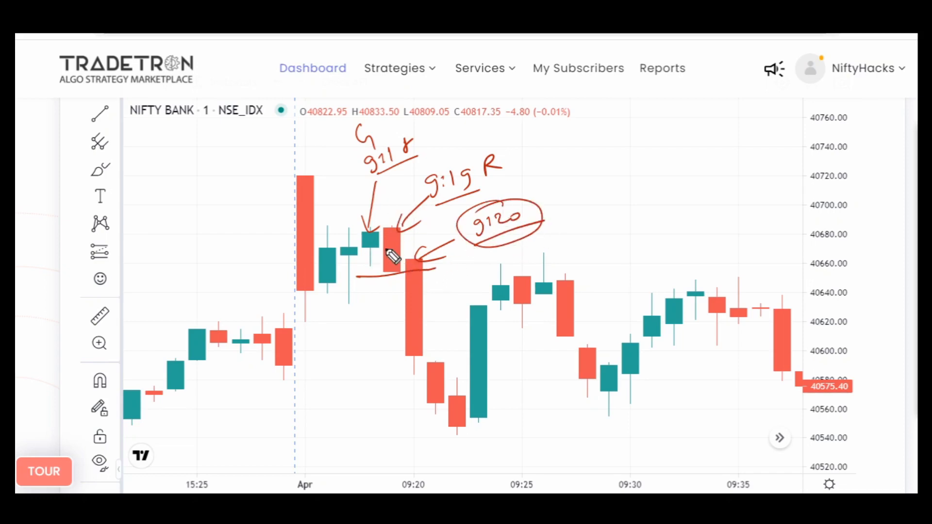
- Draw an arrow from 9:19 to the underlined handwritten text Dummy trade, and add high and low lines across the candle pair
{"action": "mouse_move", "coordinate": [466, 165]}
{"action": "left_mouse_down"}
{"action": "mouse_move", "coordinate": [478, 145]}
{"action": "mouse_move", "coordinate": [517, 138]}
{"action": "left_mouse_up"}
{"action": "left_click_drag", "start_coordinate": [510, 130], "coordinate": [508, 146]}
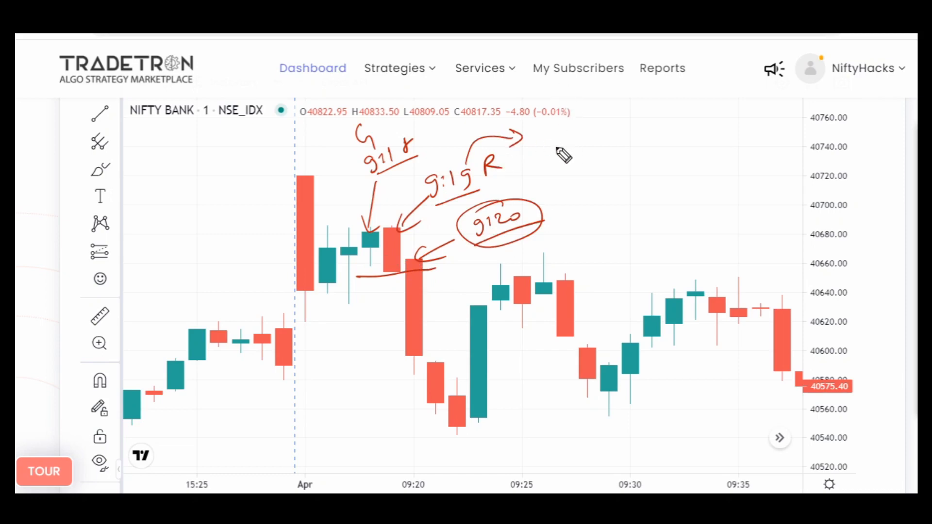
{"action": "mouse_move", "coordinate": [537, 127]}
{"action": "left_mouse_down"}
{"action": "mouse_move", "coordinate": [541, 145]}
{"action": "mouse_move", "coordinate": [620, 139]}
{"action": "mouse_move", "coordinate": [609, 156]}
{"action": "left_mouse_up"}
{"action": "mouse_move", "coordinate": [656, 127]}
{"action": "left_mouse_down"}
{"action": "mouse_move", "coordinate": [694, 129]}
{"action": "mouse_move", "coordinate": [734, 115]}
{"action": "left_mouse_up"}
{"action": "left_click_drag", "start_coordinate": [600, 161], "coordinate": [746, 140]}
{"action": "left_click_drag", "start_coordinate": [343, 226], "coordinate": [429, 222]}
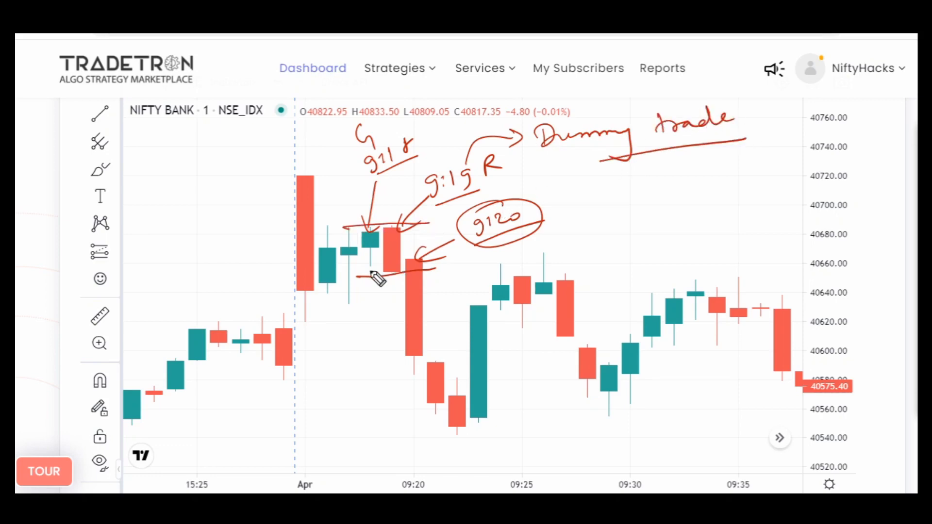
{"action": "left_click_drag", "start_coordinate": [343, 268], "coordinate": [433, 268]}
- Clear the annotations, draw lines at the high and low of the 09:18 and 09:19 candles, and label them HH and LL
{"action": "key", "text": "e"}
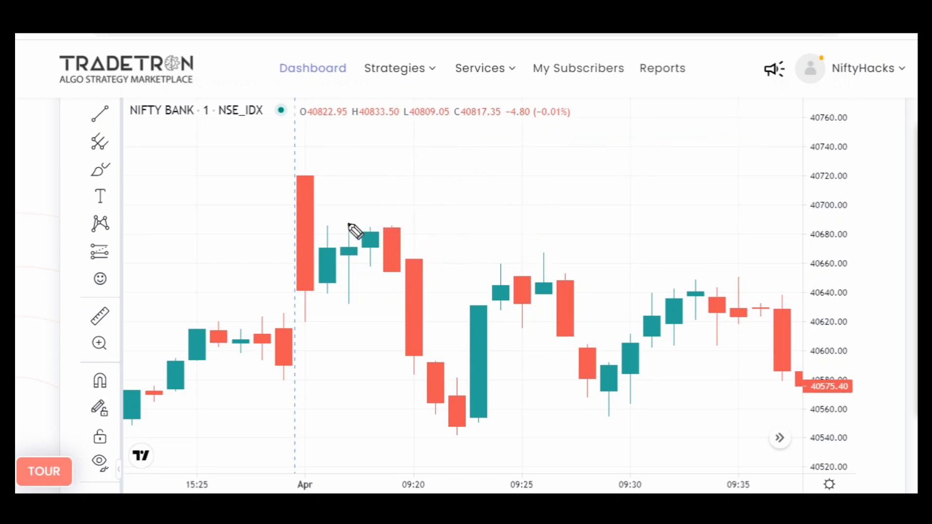
{"action": "left_click_drag", "start_coordinate": [349, 224], "coordinate": [427, 227]}
{"action": "left_click_drag", "start_coordinate": [343, 275], "coordinate": [430, 276]}
{"action": "mouse_move", "coordinate": [433, 211]}
{"action": "left_mouse_down"}
{"action": "mouse_move", "coordinate": [431, 226]}
{"action": "mouse_move", "coordinate": [446, 217]}
{"action": "left_mouse_up"}
{"action": "left_click_drag", "start_coordinate": [446, 210], "coordinate": [445, 223]}
{"action": "left_click_drag", "start_coordinate": [450, 210], "coordinate": [450, 226]}
{"action": "left_click_drag", "start_coordinate": [451, 219], "coordinate": [464, 217]}
{"action": "left_click_drag", "start_coordinate": [465, 205], "coordinate": [467, 226]}
{"action": "left_click_drag", "start_coordinate": [443, 262], "coordinate": [478, 268]}
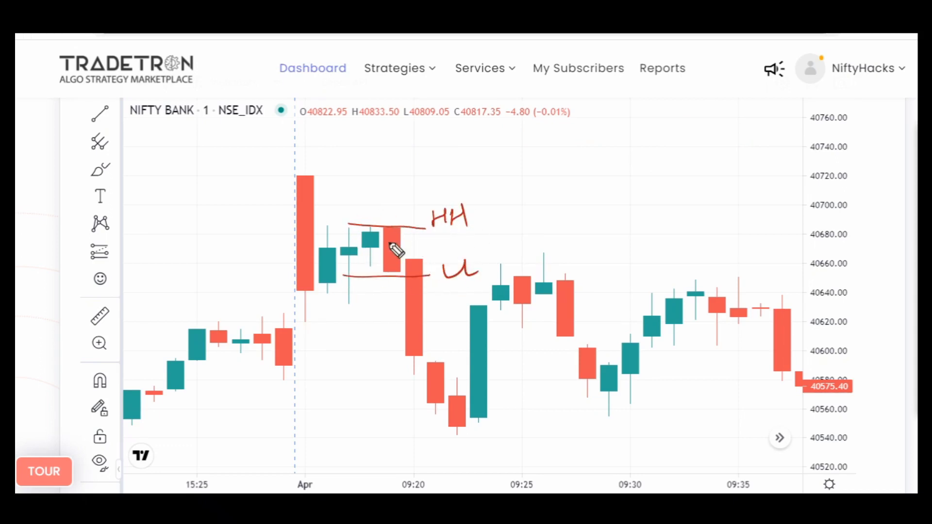
{"action": "left_click_drag", "start_coordinate": [369, 266], "coordinate": [369, 273]}
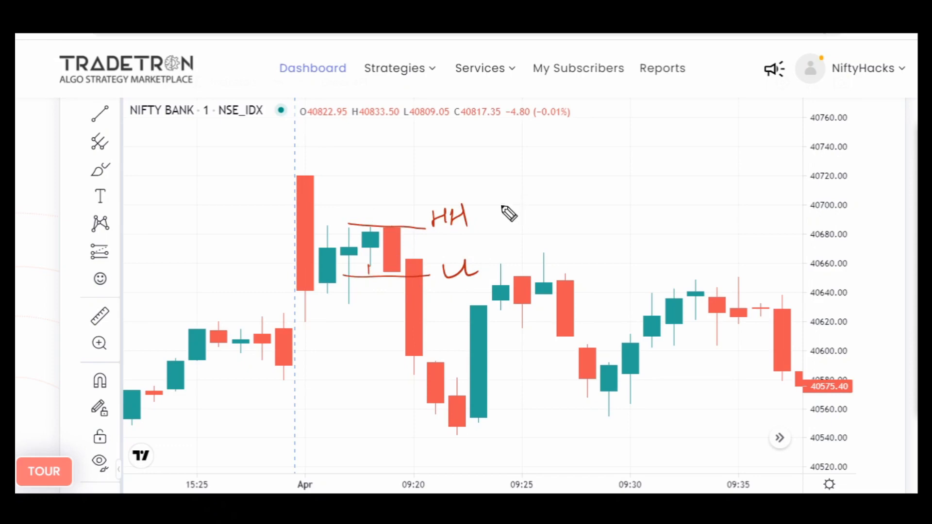
- Handwrite and underline Store beside the HH label, and circle the HH and LL labels
{"action": "mouse_move", "coordinate": [514, 193]}
{"action": "left_mouse_down"}
{"action": "mouse_move", "coordinate": [500, 212]}
{"action": "mouse_move", "coordinate": [568, 184]}
{"action": "left_mouse_up"}
{"action": "left_click_drag", "start_coordinate": [502, 227], "coordinate": [559, 207]}
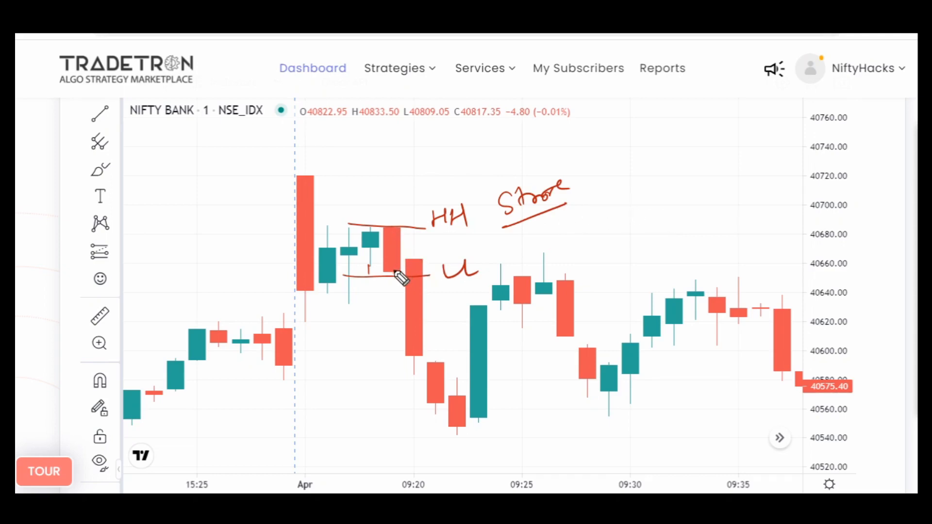
{"action": "mouse_move", "coordinate": [421, 276]}
{"action": "left_mouse_down"}
{"action": "mouse_move", "coordinate": [458, 256]}
{"action": "mouse_move", "coordinate": [483, 287]}
{"action": "mouse_move", "coordinate": [431, 266]}
{"action": "left_mouse_up"}
{"action": "mouse_move", "coordinate": [443, 203]}
{"action": "left_mouse_down"}
{"action": "mouse_move", "coordinate": [427, 231]}
{"action": "mouse_move", "coordinate": [444, 202]}
{"action": "left_mouse_up"}
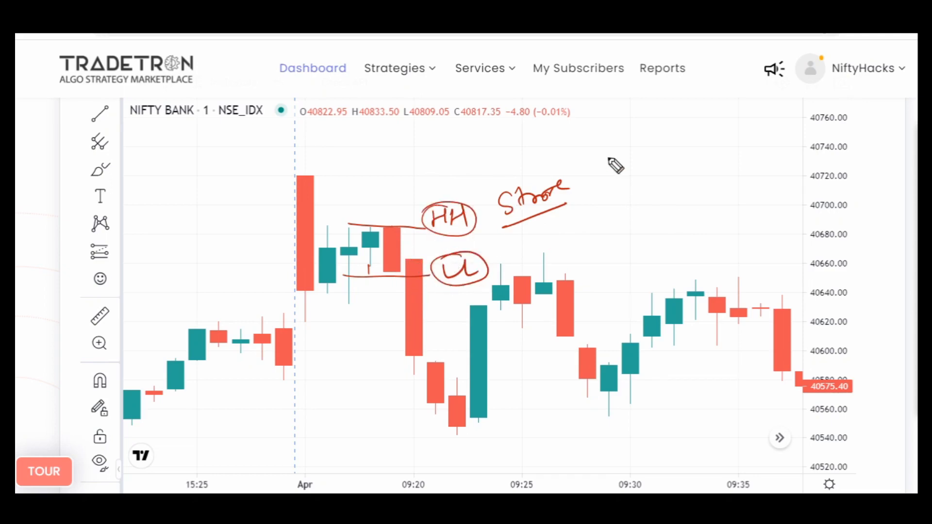
- Handwrite 1 min in the blank area above the later candles, with 2 trades underlined beneath it
{"action": "mouse_move", "coordinate": [628, 140]}
{"action": "left_mouse_down"}
{"action": "mouse_move", "coordinate": [630, 169]}
{"action": "mouse_move", "coordinate": [711, 144]}
{"action": "left_mouse_up"}
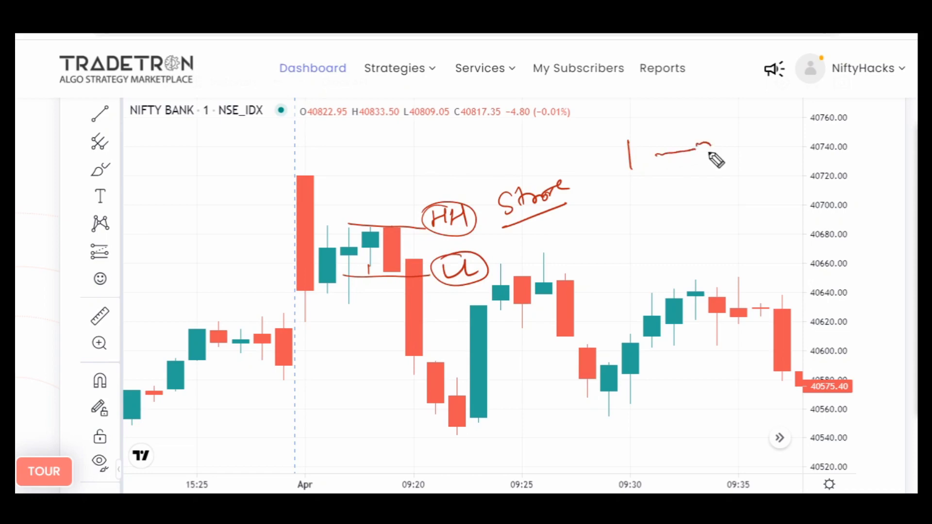
{"action": "left_click_drag", "start_coordinate": [630, 202], "coordinate": [645, 216]}
{"action": "mouse_move", "coordinate": [669, 187]}
{"action": "left_mouse_down"}
{"action": "mouse_move", "coordinate": [669, 202]}
{"action": "mouse_move", "coordinate": [746, 183]}
{"action": "left_mouse_up"}
{"action": "left_click_drag", "start_coordinate": [661, 223], "coordinate": [748, 204]}
- Handwrite an underlined 5 min below the marked candle pair, and draw a circled 1 at the last candle before the session break
{"action": "mouse_move", "coordinate": [341, 334]}
{"action": "left_mouse_down"}
{"action": "mouse_move", "coordinate": [335, 355]}
{"action": "mouse_move", "coordinate": [383, 326]}
{"action": "left_mouse_up"}
{"action": "left_click_drag", "start_coordinate": [335, 373], "coordinate": [412, 341]}
{"action": "mouse_move", "coordinate": [290, 370]}
{"action": "left_mouse_down"}
{"action": "mouse_move", "coordinate": [298, 391]}
{"action": "mouse_move", "coordinate": [281, 380]}
{"action": "mouse_move", "coordinate": [316, 373]}
{"action": "left_mouse_up"}
- Handwrite underlined 5 min and 1pm notes with 1 trade below the 2 trades note, and clear all annotations
{"action": "mouse_move", "coordinate": [626, 261]}
{"action": "left_mouse_down"}
{"action": "mouse_move", "coordinate": [689, 283]}
{"action": "mouse_move", "coordinate": [710, 251]}
{"action": "mouse_move", "coordinate": [754, 234]}
{"action": "left_mouse_up"}
{"action": "mouse_move", "coordinate": [707, 276]}
{"action": "left_mouse_down"}
{"action": "mouse_move", "coordinate": [788, 242]}
{"action": "mouse_move", "coordinate": [773, 225]}
{"action": "mouse_move", "coordinate": [724, 294]}
{"action": "mouse_move", "coordinate": [810, 266]}
{"action": "left_mouse_up"}
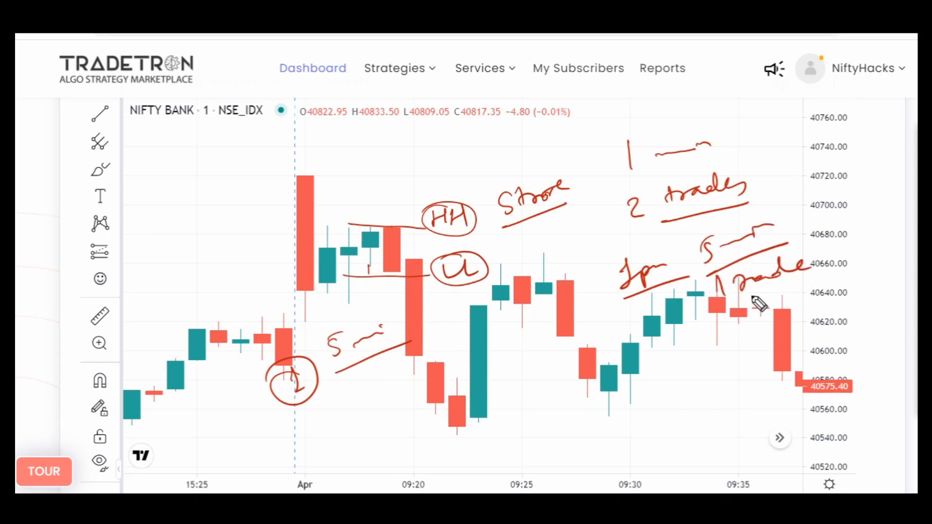
{"action": "key", "text": "Escape"}
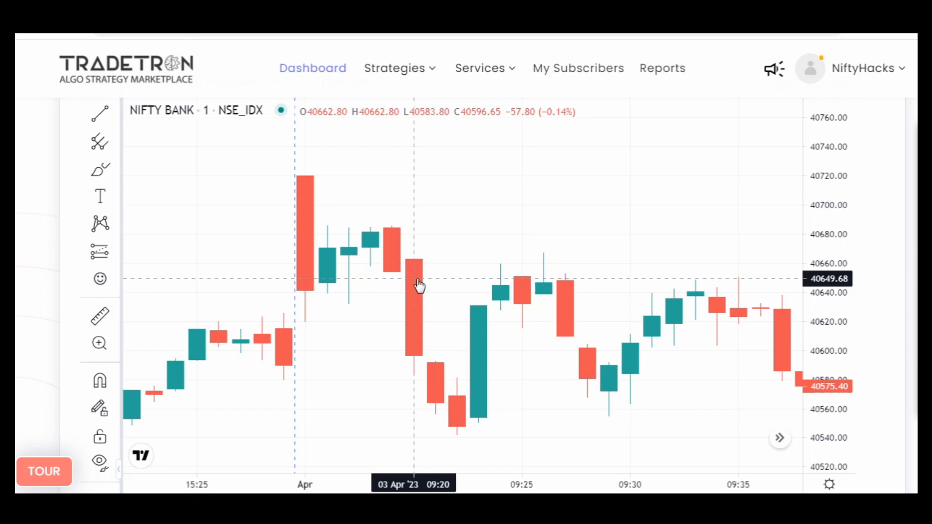
- Switch to the Traffic Light Stg strategy's edit page and go to the Entry conditions of Set №1
{"action": "left_click", "coordinate": [93, 6]}
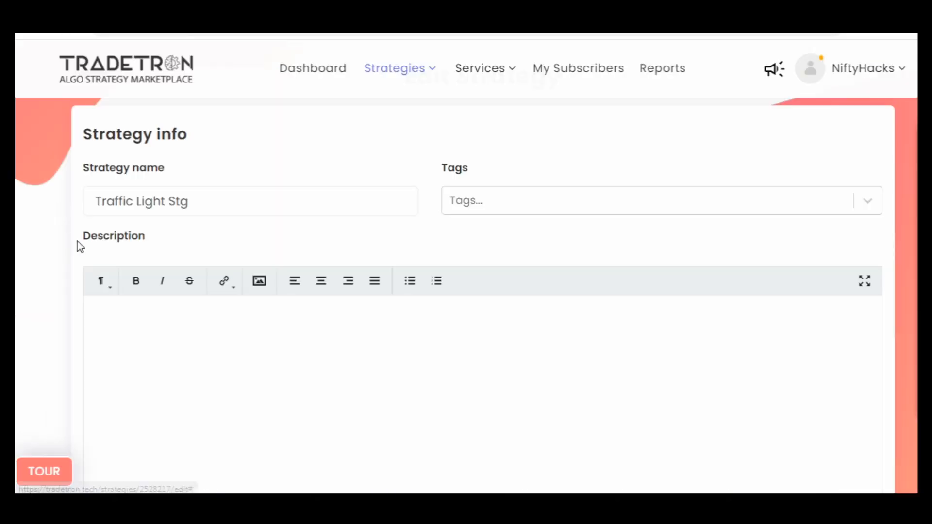
{"action": "scroll", "coordinate": [36, 247], "scroll_direction": "down", "scroll_amount": 10}
{"action": "scroll", "coordinate": [35, 248], "scroll_direction": "up", "scroll_amount": 6}
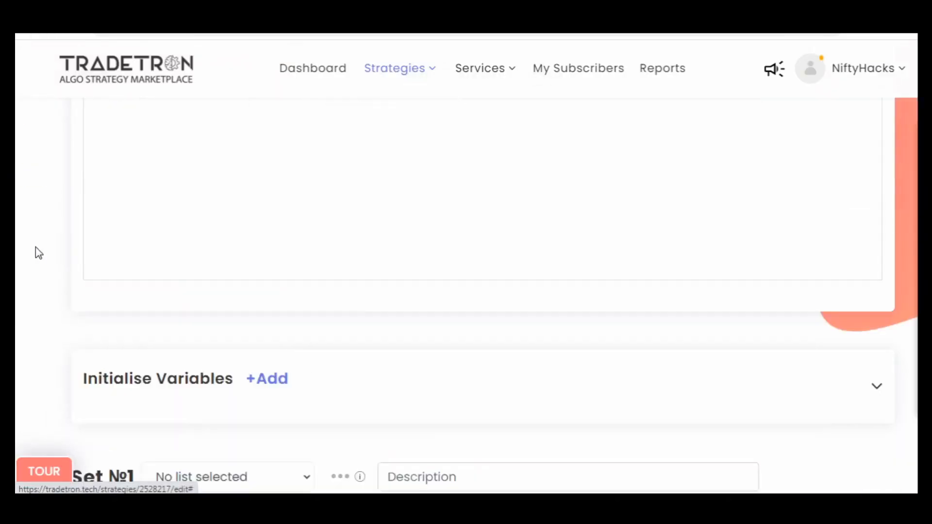
{"action": "scroll", "coordinate": [36, 247], "scroll_direction": "up", "scroll_amount": 5}
{"action": "scroll", "coordinate": [36, 247], "scroll_direction": "down", "scroll_amount": 8}
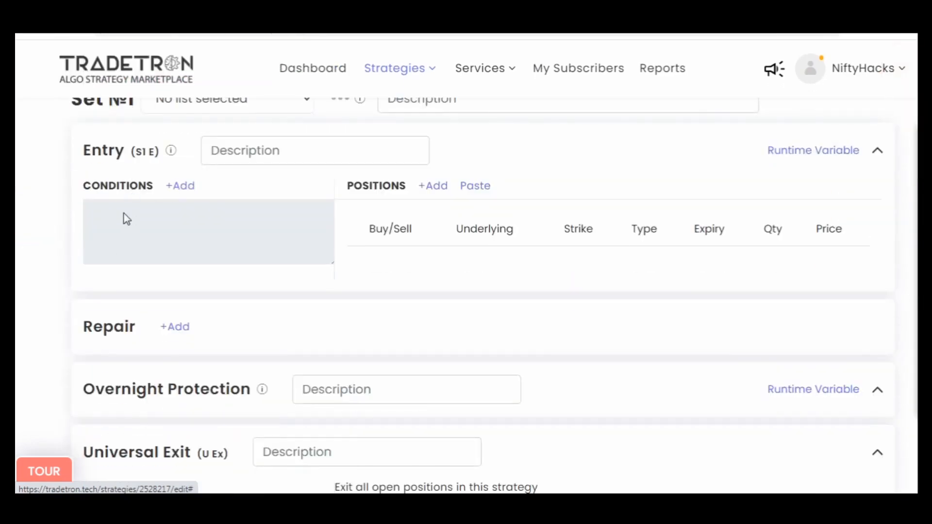
{"action": "scroll", "coordinate": [19, 249], "scroll_direction": "up", "scroll_amount": 1}
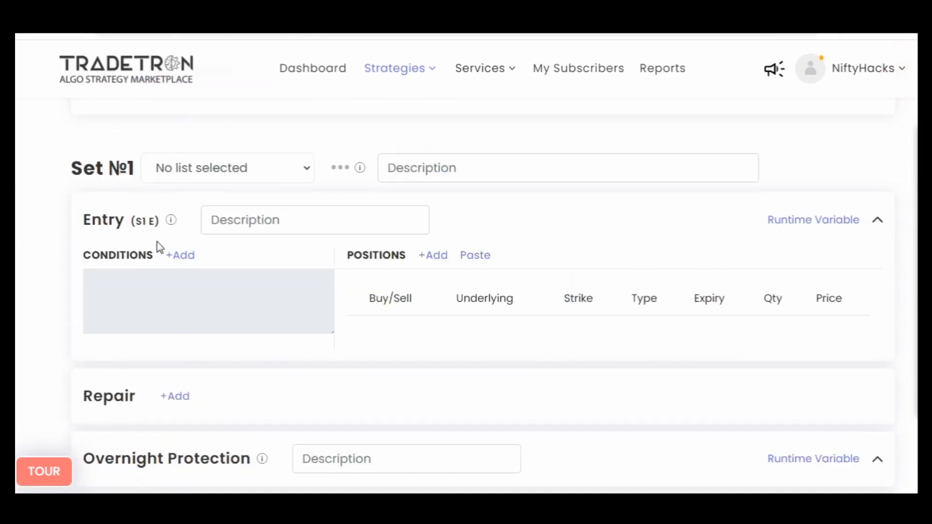
- Start the Entry conditions of Set №1 with the Time keyword for the NSE exchange
{"action": "left_click", "coordinate": [183, 255]}
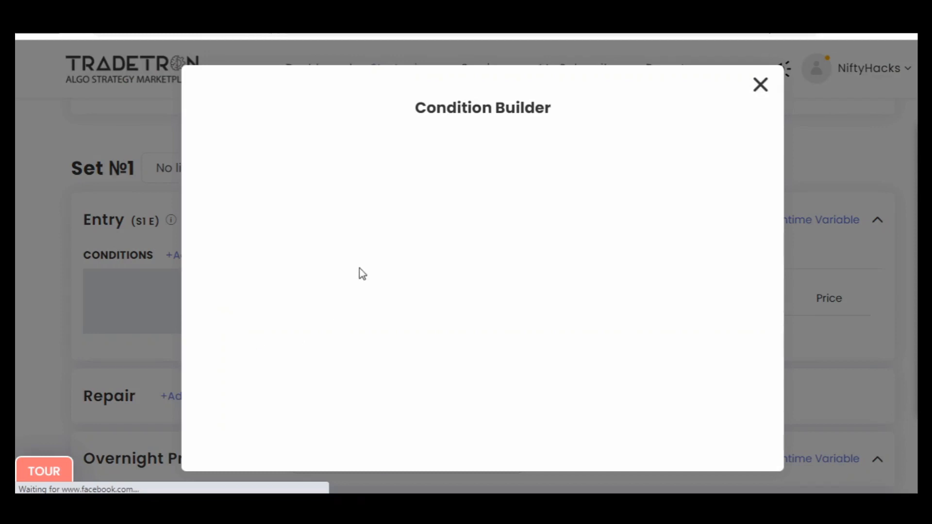
{"action": "left_click", "coordinate": [305, 197]}
{"action": "type", "text": "time"}
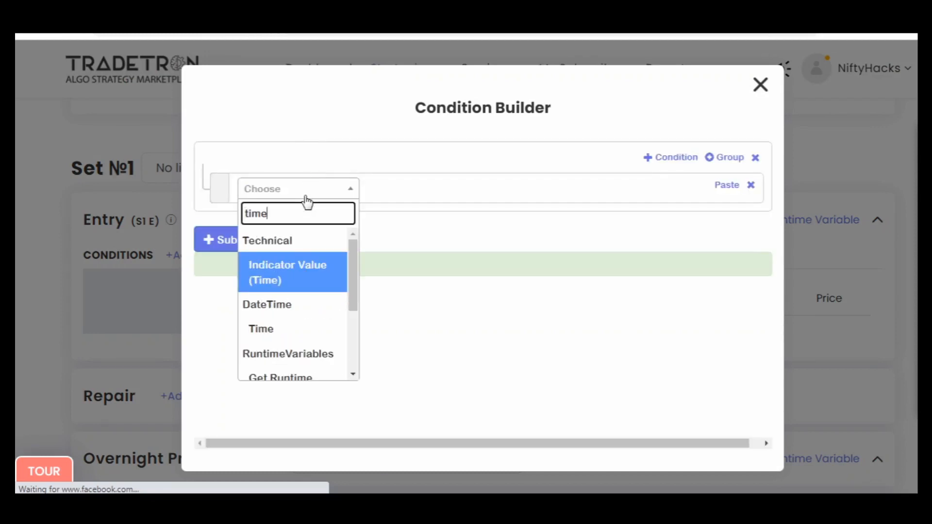
{"action": "key", "text": "Down"}
{"action": "key", "text": "Down"}
{"action": "key", "text": "Up"}
{"action": "key", "text": "Return"}
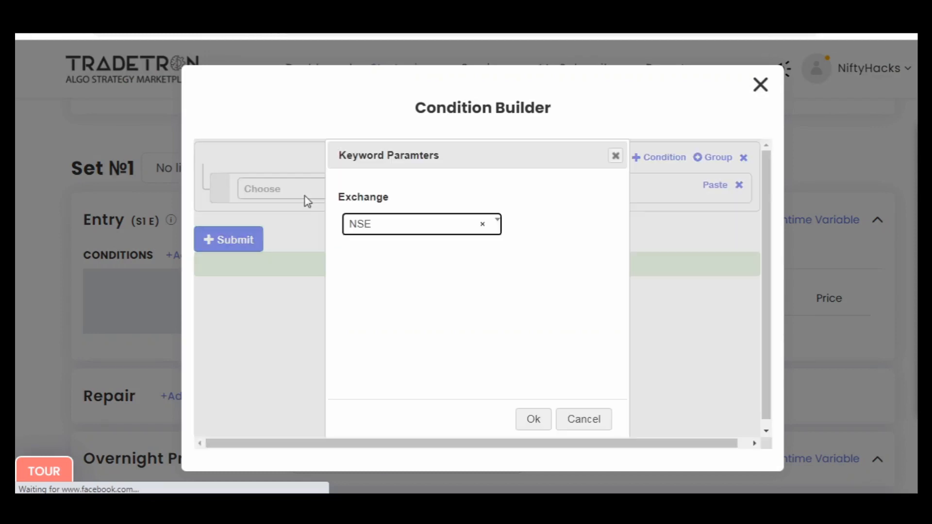
{"action": "key", "text": "Return"}
- Complete the Time condition with the >= operator and a Number keyword of 0918
{"action": "left_click", "coordinate": [307, 200]}
{"action": "type", "text": ">"}
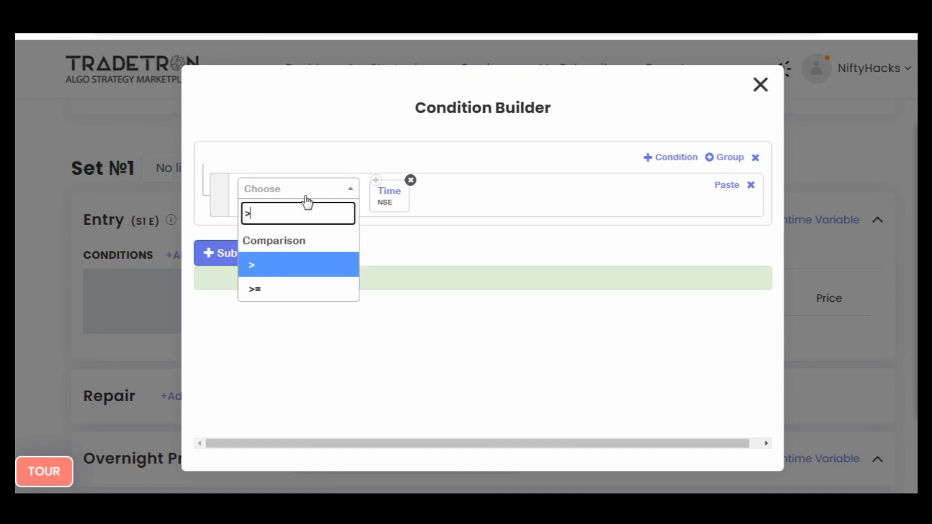
{"action": "key", "text": "Down"}
{"action": "key", "text": "Return"}
{"action": "left_click", "coordinate": [307, 199]}
{"action": "type", "text": "nu"}
{"action": "key", "text": "Down"}
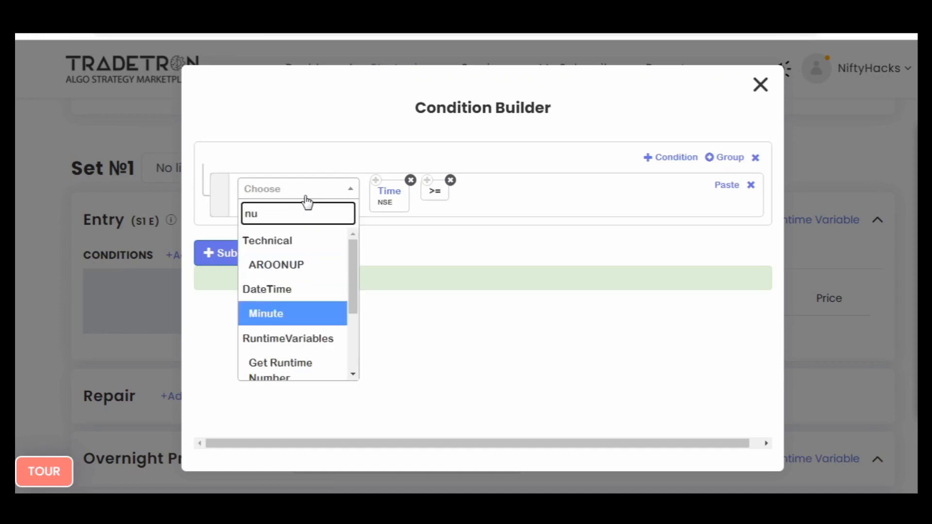
{"action": "key", "text": "Down"}
{"action": "key", "text": "Down"}
{"action": "key", "text": "Down"}
{"action": "key", "text": "Return"}
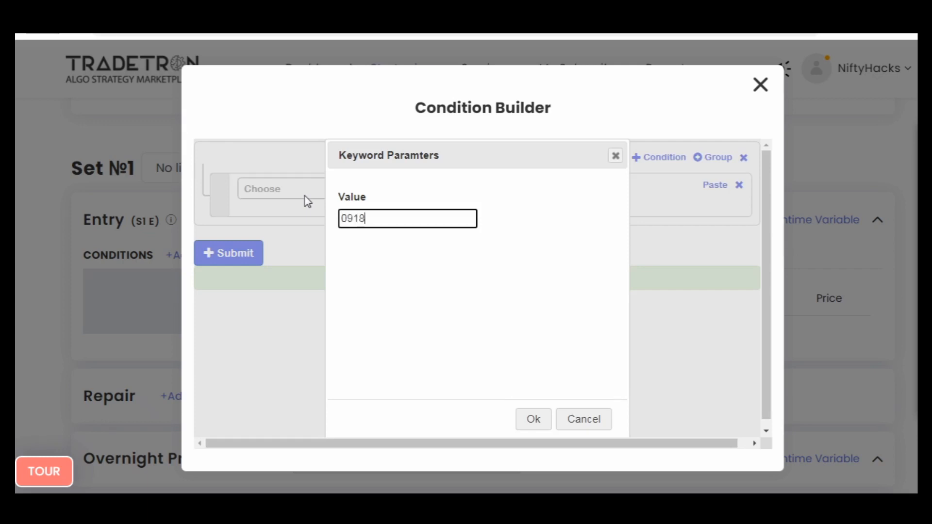
{"action": "type", "text": "918"}
{"action": "key", "text": "Return"}
- Add a second condition joined by AND and choose the Positions Detail keyword for it
{"action": "left_click", "coordinate": [670, 158]}
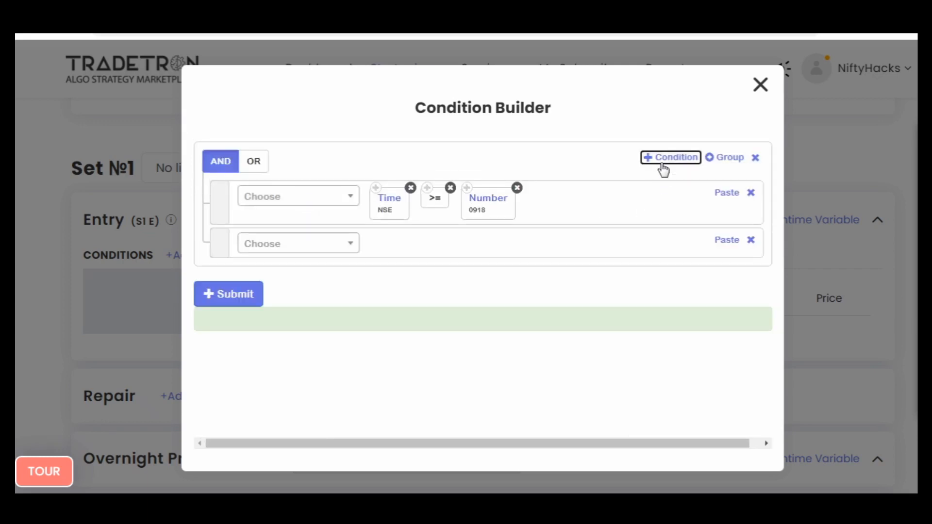
{"action": "left_click", "coordinate": [306, 248]}
{"action": "type", "text": "pos"}
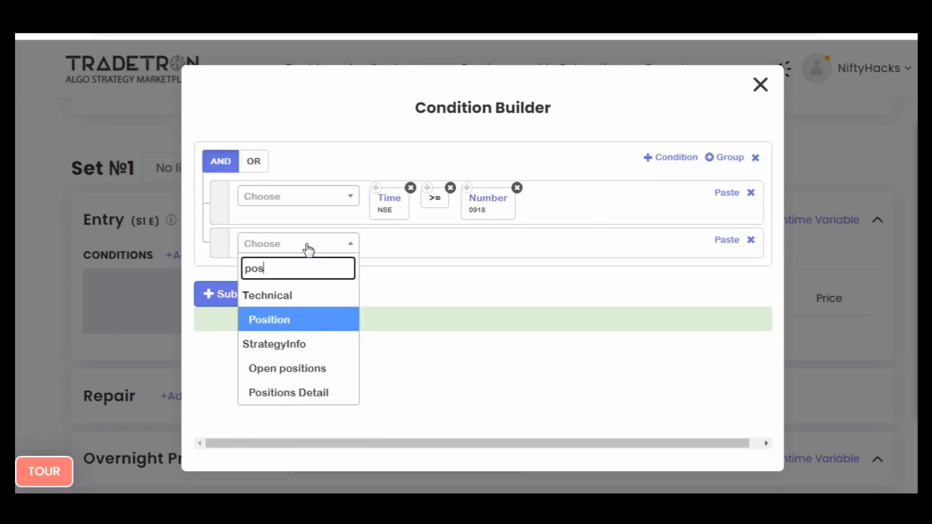
{"action": "type", "text": "i"}
{"action": "key", "text": "Down"}
{"action": "key", "text": "Down"}
{"action": "key", "text": "Return"}
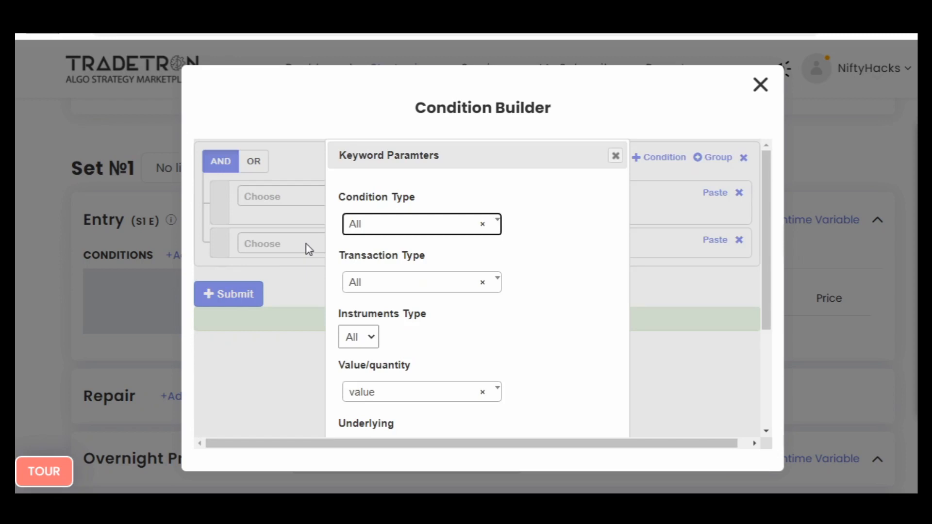
- Set the Positions Detail condition type to Entry and its transaction type to B
{"action": "key", "text": "Return"}
{"action": "key", "text": "Down"}
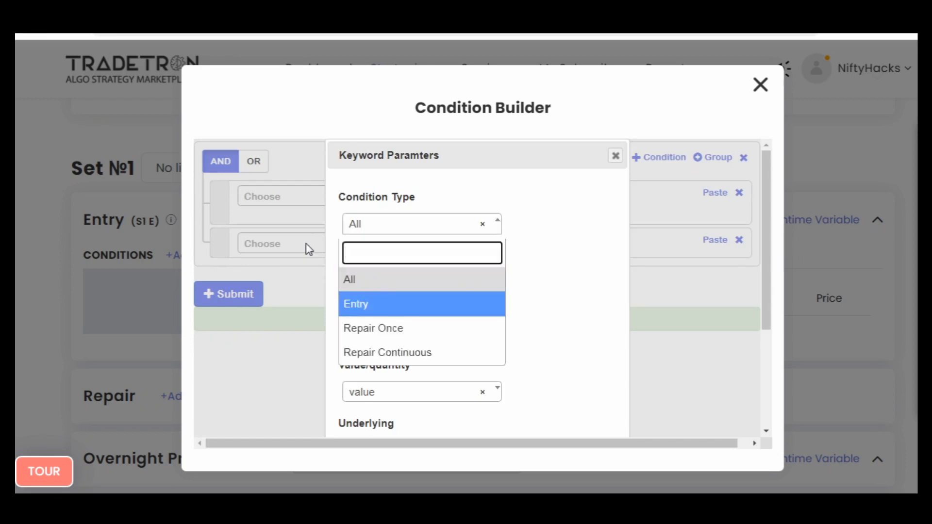
{"action": "key", "text": "Return"}
{"action": "key", "text": "Tab"}
{"action": "key", "text": "Return"}
{"action": "key", "text": "Down"}
{"action": "key", "text": "Return"}
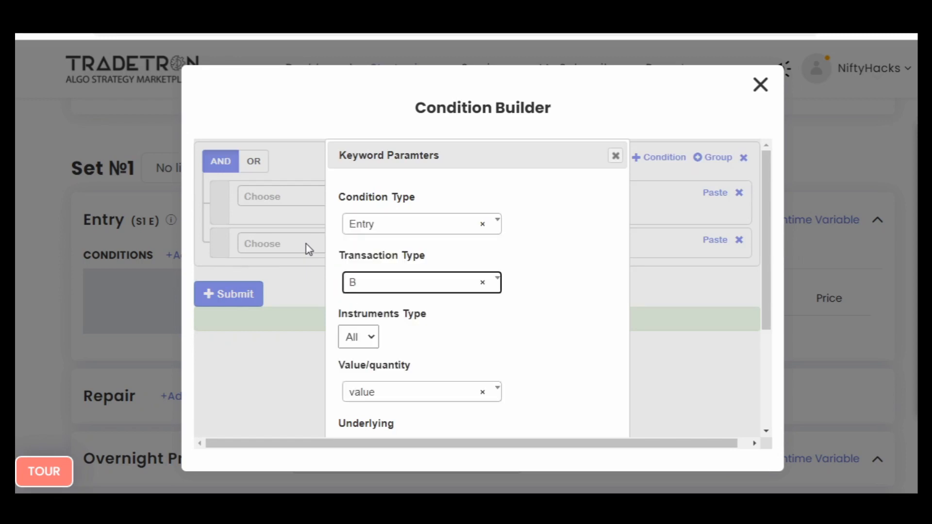
- Keep Positions Detail on All instruments, set it to return quantity, and choose NIFTY BANK as the underlying
{"action": "key", "text": "Tab"}
{"action": "key", "text": "space"}
{"action": "key", "text": "Return"}
{"action": "key", "text": "Tab"}
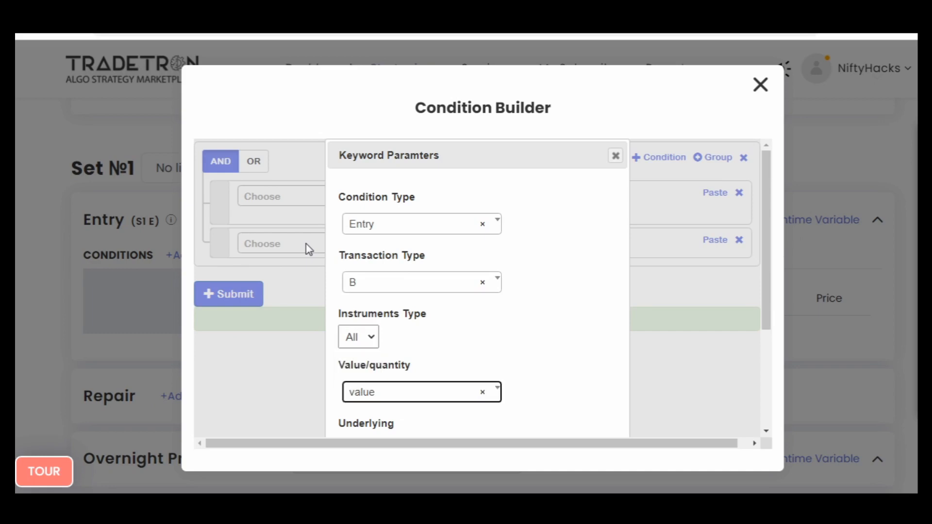
{"action": "key", "text": "Return"}
{"action": "key", "text": "Down"}
{"action": "key", "text": "Return"}
{"action": "key", "text": "Tab"}
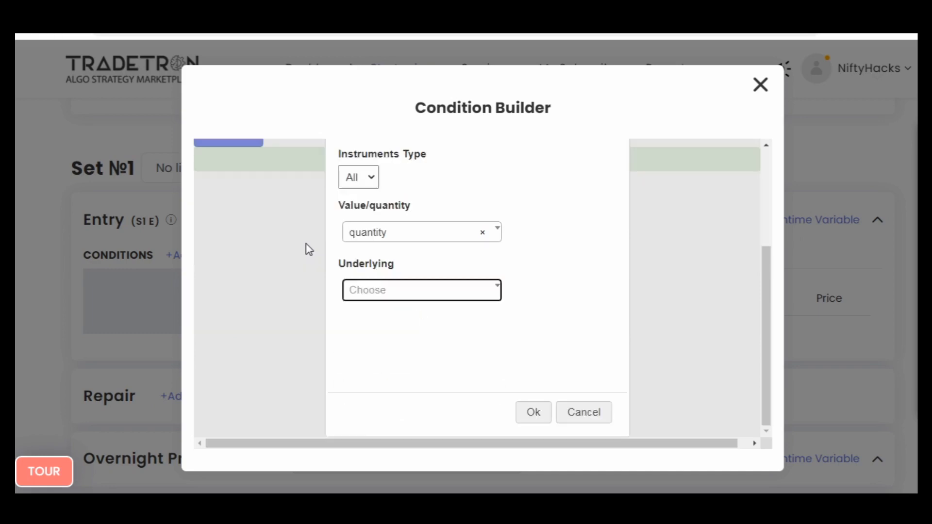
{"action": "key", "text": "Return"}
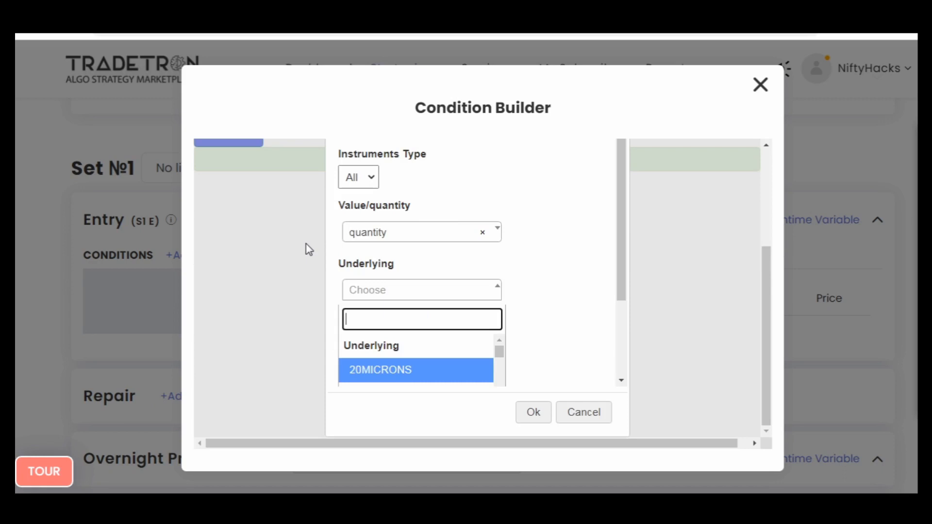
{"action": "type", "text": "b"}
{"action": "key", "text": "Return"}
{"action": "key", "text": "Tab"}
{"action": "key", "text": "Return"}
- Append the < operator after Positions Detail, followed by a copy of the Number block from the Time condition
{"action": "key", "text": "Return"}
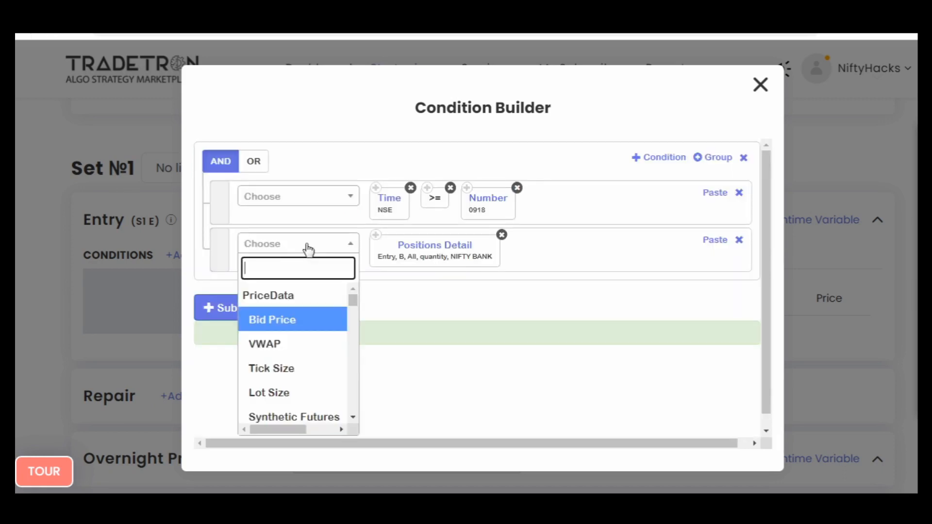
{"action": "type", "text": "<"}
{"action": "key", "text": "Return"}
{"action": "key", "text": "Return"}
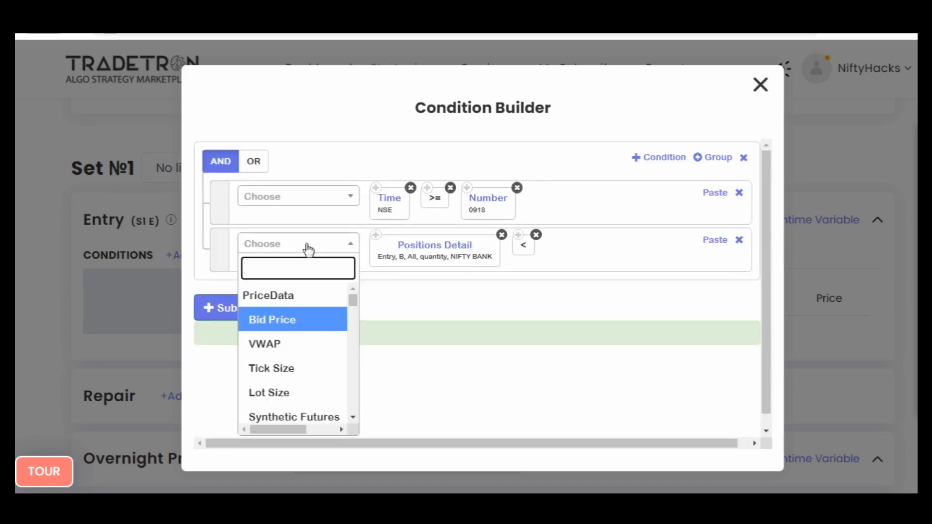
{"action": "left_click", "coordinate": [467, 187]}
{"action": "left_click", "coordinate": [715, 240]}
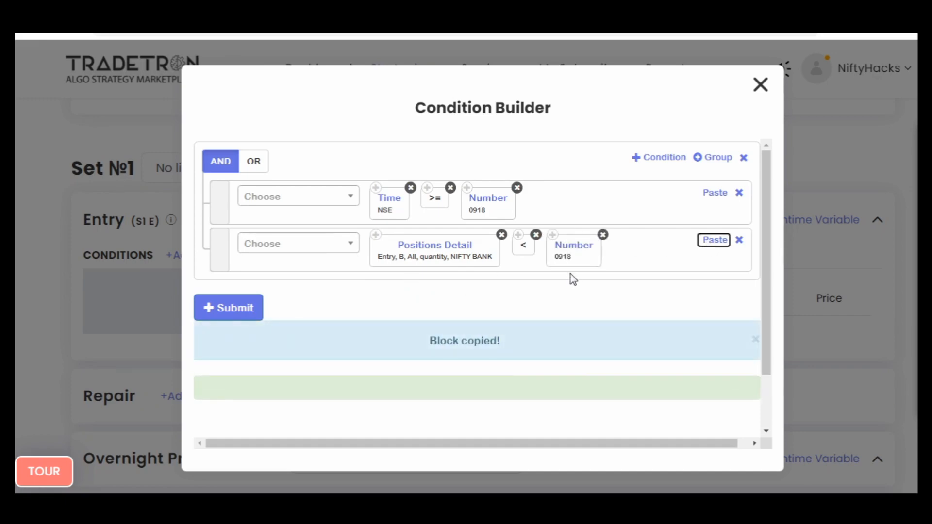
- Set the copied Number block in the Positions Detail condition to 2
{"action": "left_click", "coordinate": [571, 253]}
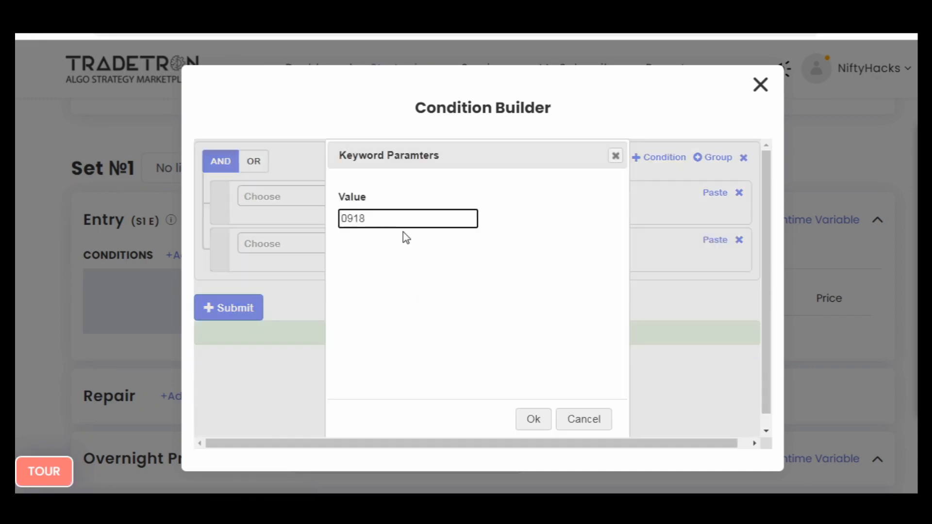
{"action": "double_click", "coordinate": [375, 222]}
{"action": "type", "text": "2"}
{"action": "left_click", "coordinate": [524, 416]}
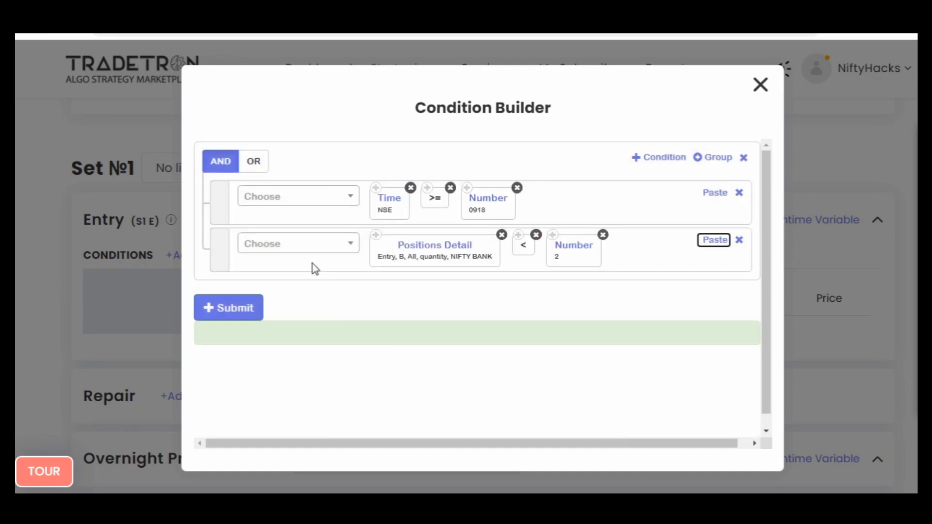
- Append the Lot Size keyword to the Positions Detail condition with Futures as its instrument
{"action": "left_click", "coordinate": [309, 248]}
{"action": "type", "text": "lot"}
{"action": "key", "text": "Return"}
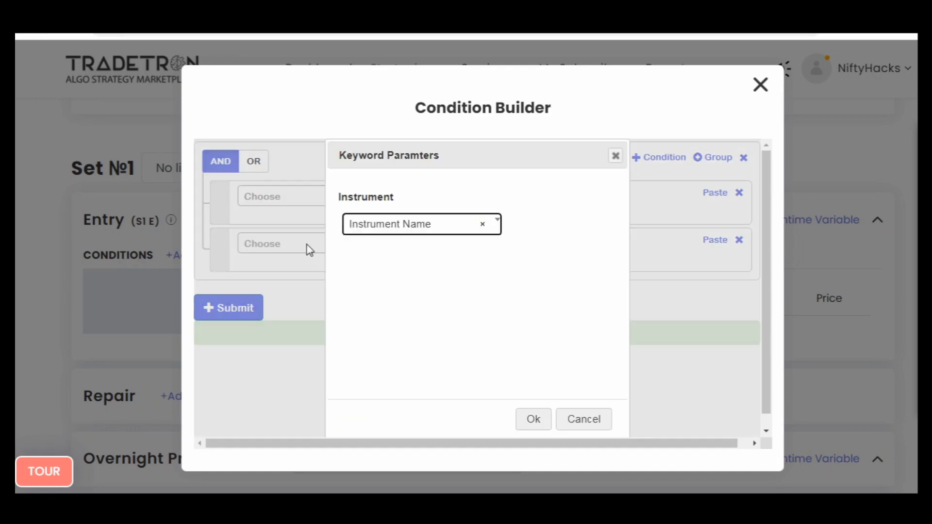
{"action": "key", "text": "Return"}
{"action": "key", "text": "Up"}
{"action": "key", "text": "Return"}
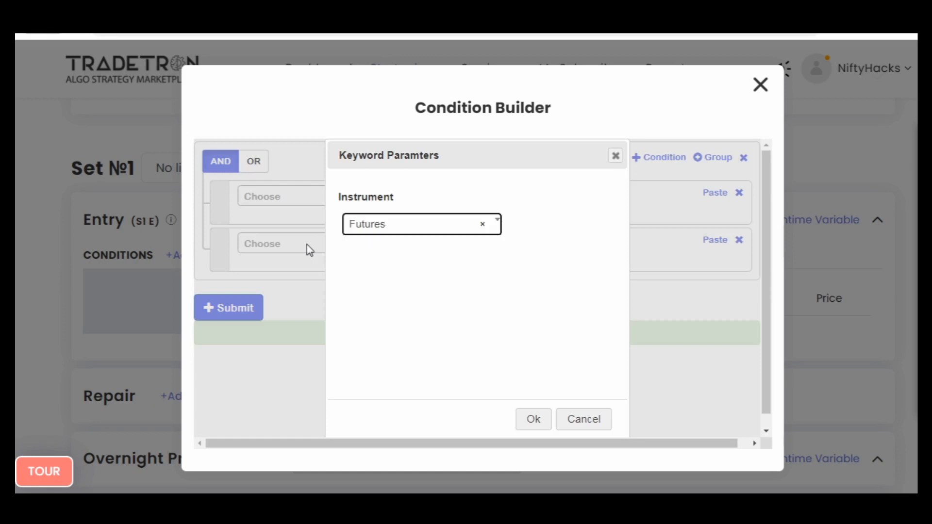
{"action": "key", "text": "Tab"}
{"action": "key", "text": "Return"}
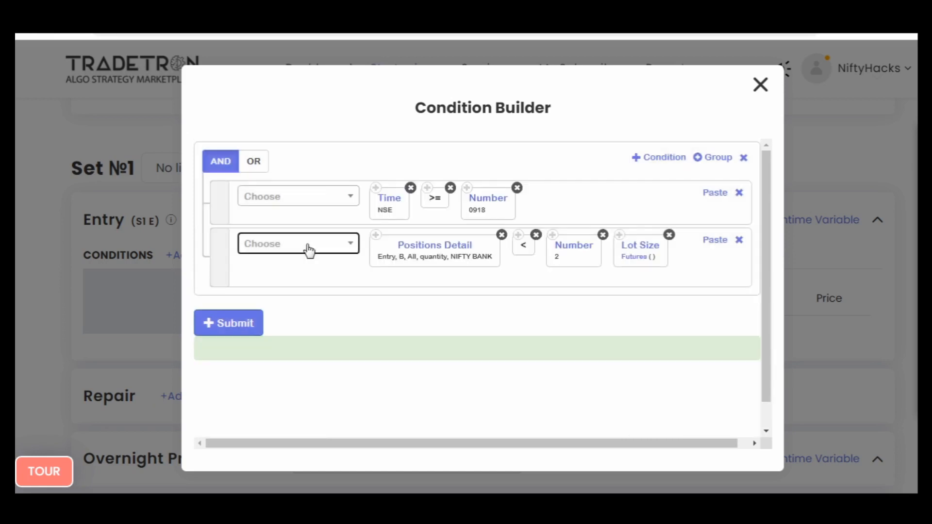
- Set the underlying of the Lot Size block's Futures instrument to NIFTY BANK
{"action": "left_click", "coordinate": [637, 261]}
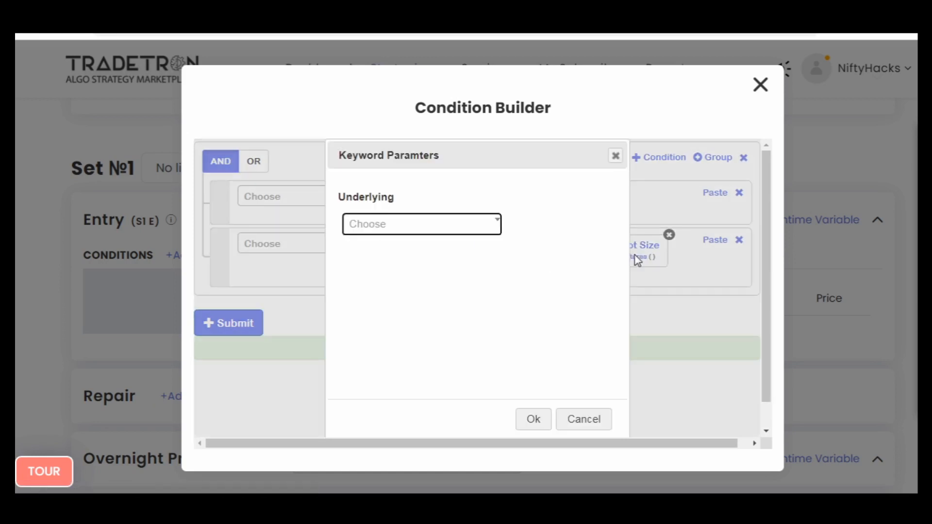
{"action": "key", "text": "Return"}
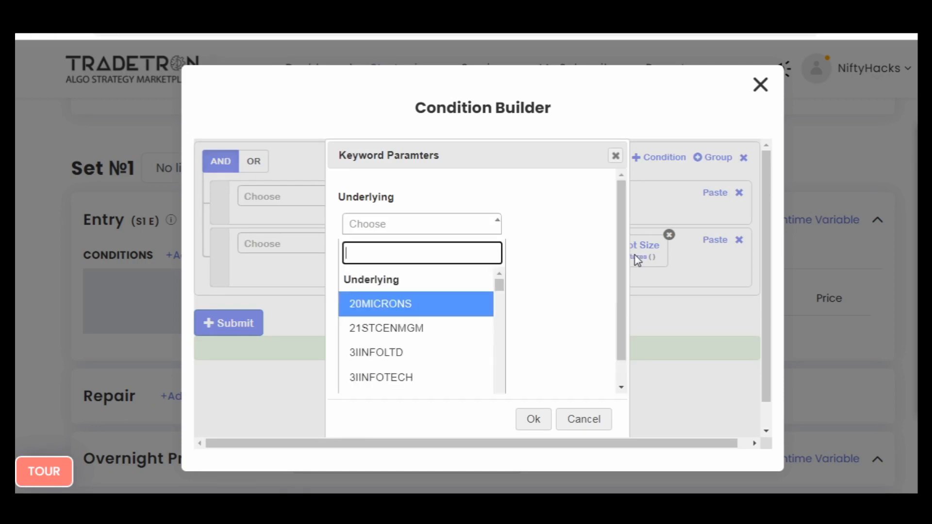
{"action": "type", "text": "n"}
{"action": "key", "text": "BackSpace"}
{"action": "type", "text": "b"}
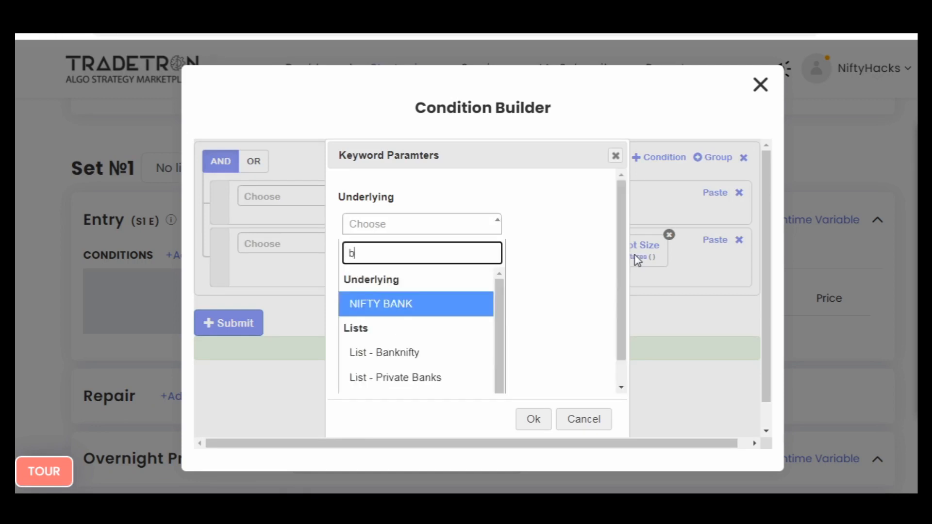
{"action": "key", "text": "Return"}
{"action": "key", "text": "Tab"}
{"action": "key", "text": "Return"}
- Move the Lot Size block ahead of Number 2 and place a * operator between them
{"action": "left_click_drag", "start_coordinate": [655, 269], "coordinate": [555, 262]}
{"action": "left_click", "coordinate": [266, 264]}
{"action": "type", "text": "*"}
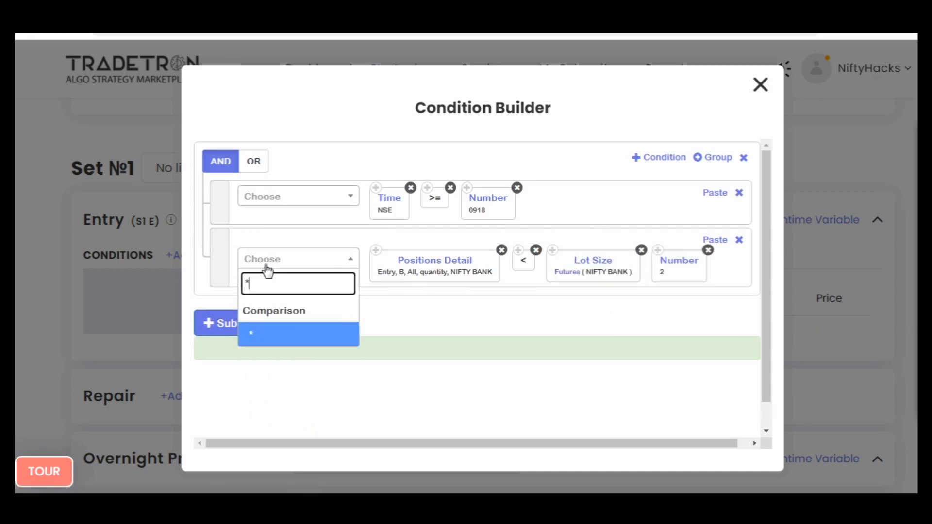
{"action": "key", "text": "Return"}
{"action": "left_click_drag", "start_coordinate": [604, 285], "coordinate": [543, 290]}
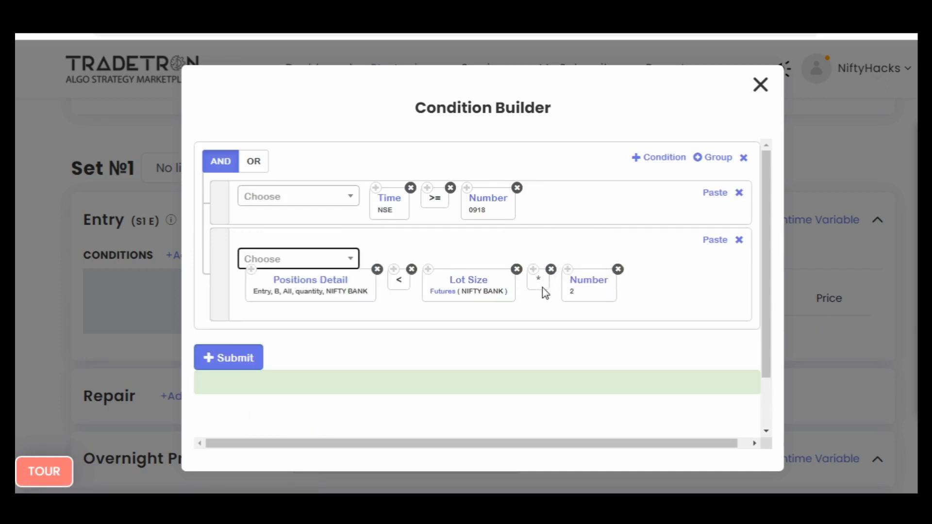
- Append a copy of the * operator and the Multiplier keyword to the end of the Positions Detail condition
{"action": "left_click", "coordinate": [533, 268]}
{"action": "left_click", "coordinate": [713, 246]}
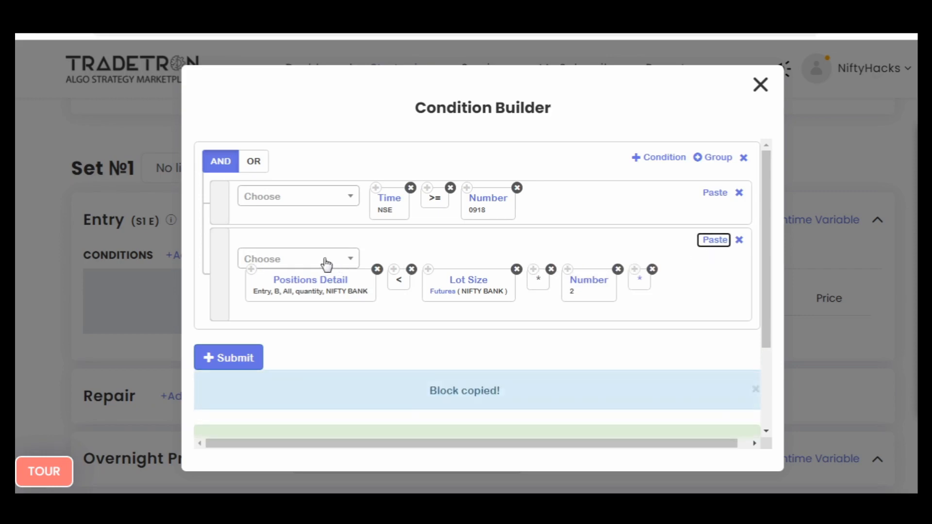
{"action": "left_click", "coordinate": [326, 262]}
{"action": "type", "text": "mul"}
{"action": "key", "text": "Return"}
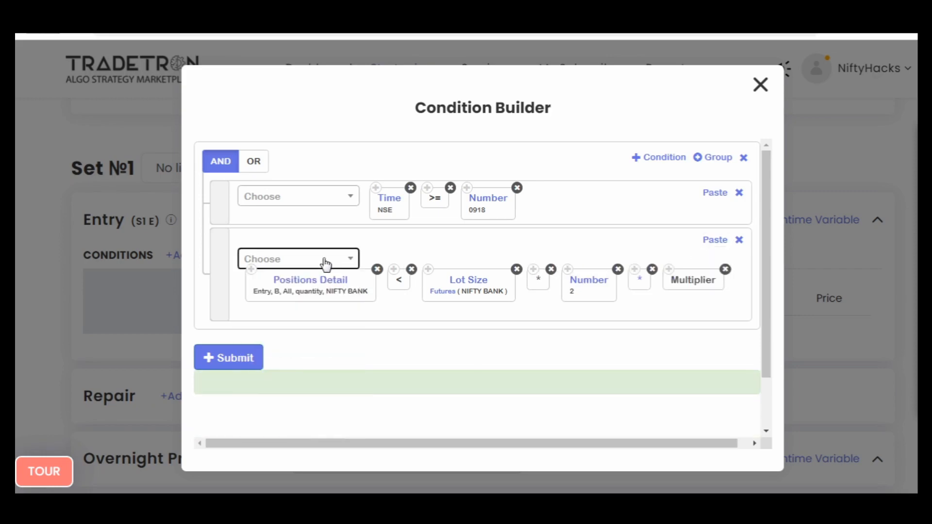
- Add a third empty condition and a group holding only two nested subgroups joined by OR
{"action": "left_click", "coordinate": [650, 161]}
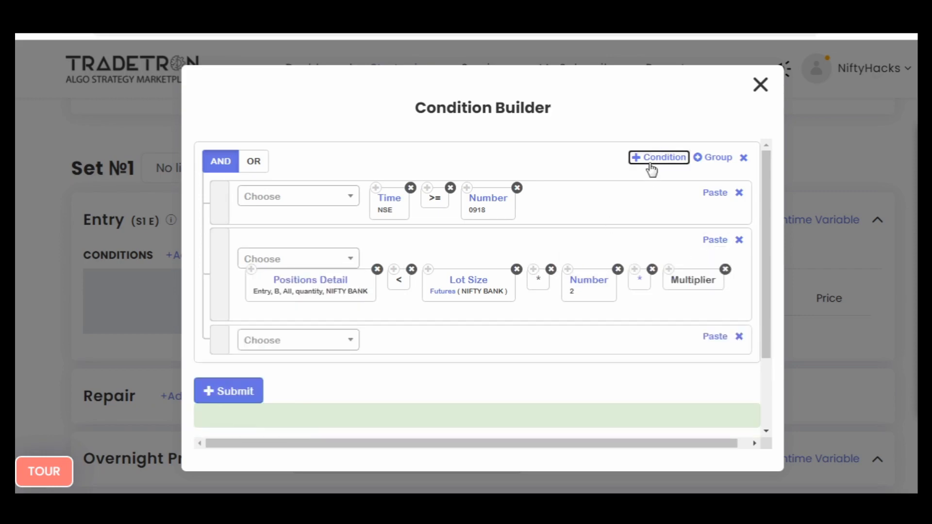
{"action": "left_click", "coordinate": [701, 158]}
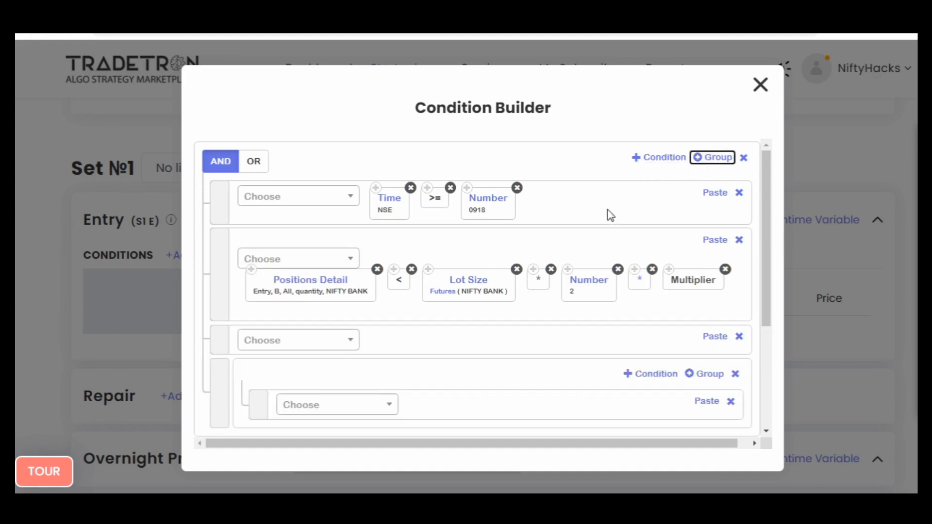
{"action": "scroll", "coordinate": [607, 214], "scroll_direction": "down", "scroll_amount": 3}
{"action": "left_click", "coordinate": [704, 204]}
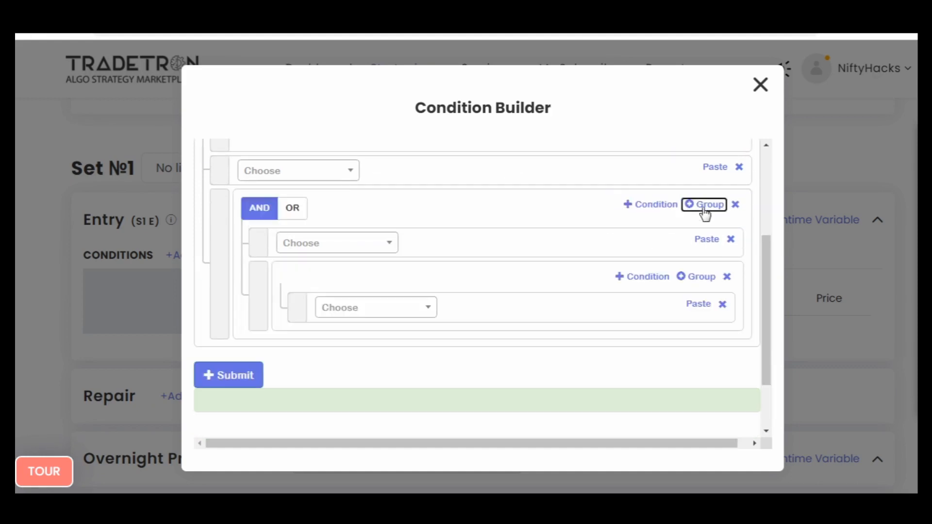
{"action": "left_click", "coordinate": [704, 205]}
{"action": "left_click", "coordinate": [730, 239]}
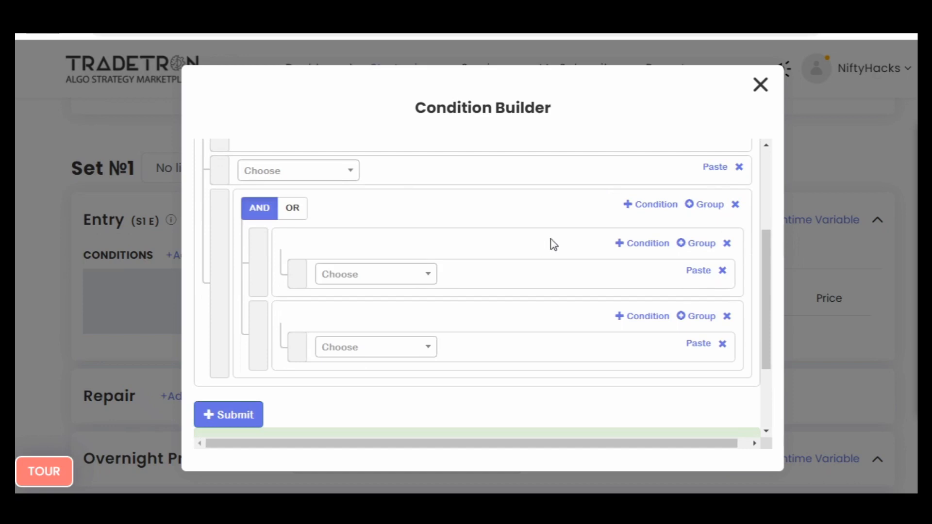
{"action": "left_click", "coordinate": [296, 210]}
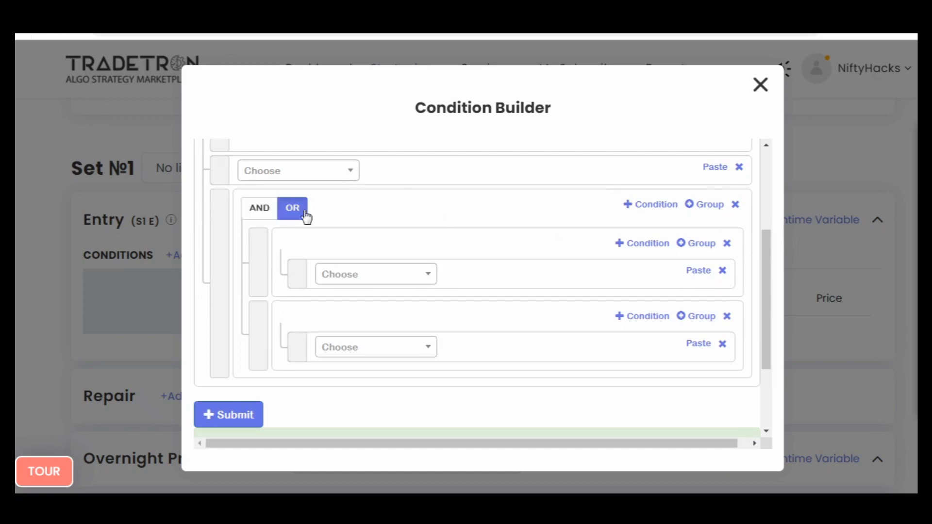
- Add a second condition to the first subgroup and insert a Position keyword with series CLOSE and position -1 in its first condition
{"action": "left_click", "coordinate": [615, 244]}
{"action": "left_click", "coordinate": [403, 284]}
{"action": "type", "text": "p"}
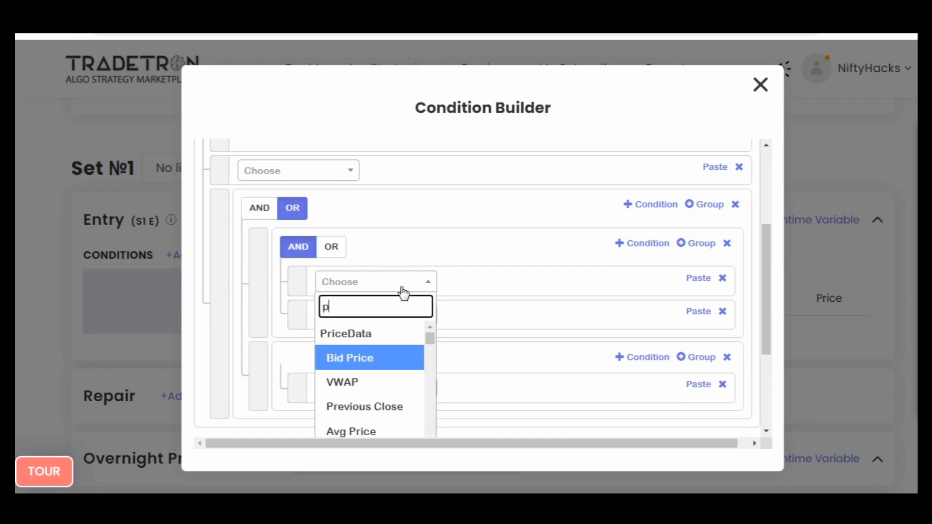
{"action": "type", "text": "osi"}
{"action": "key", "text": "Return"}
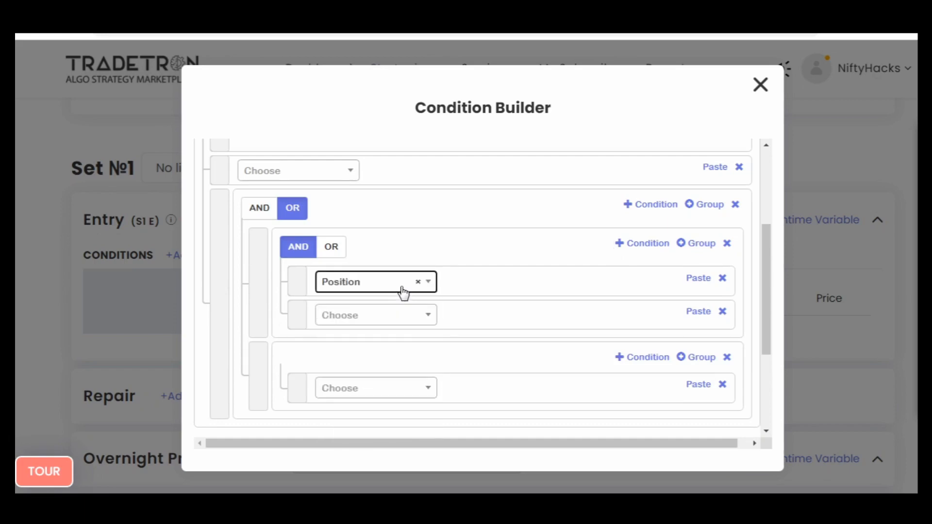
{"action": "type", "text": "clos"}
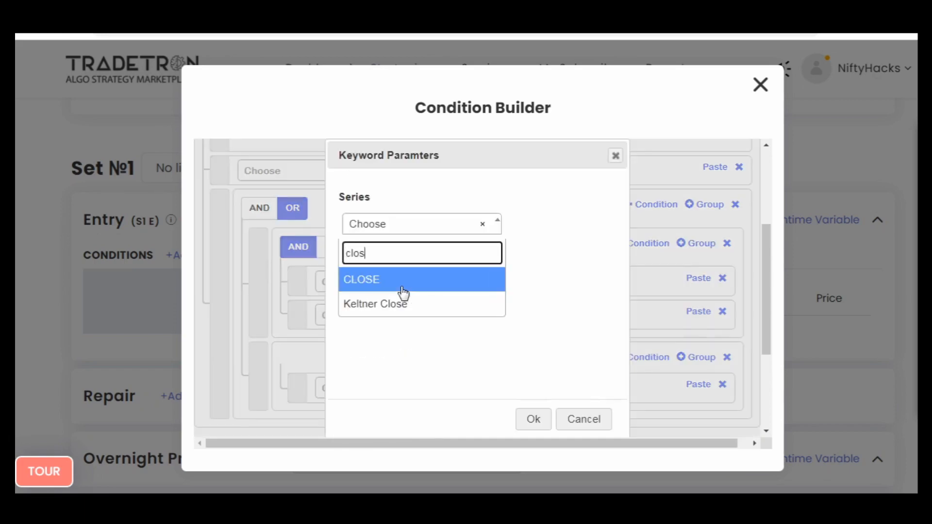
{"action": "key", "text": "Return"}
{"action": "double_click", "coordinate": [402, 286]}
{"action": "type", "text": "-1"}
{"action": "key", "text": "Return"}
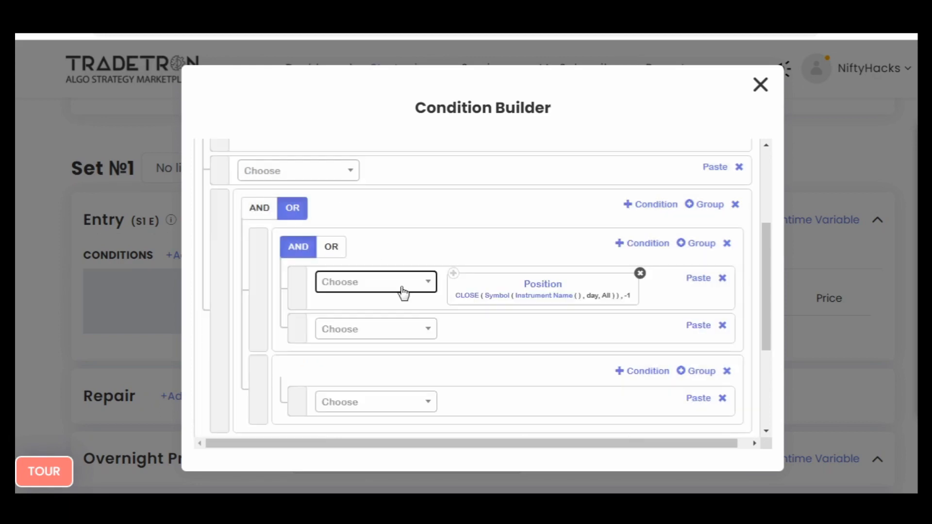
- Set the candle type of the CLOSE block's Symbol to 1m
{"action": "left_click", "coordinate": [493, 297]}
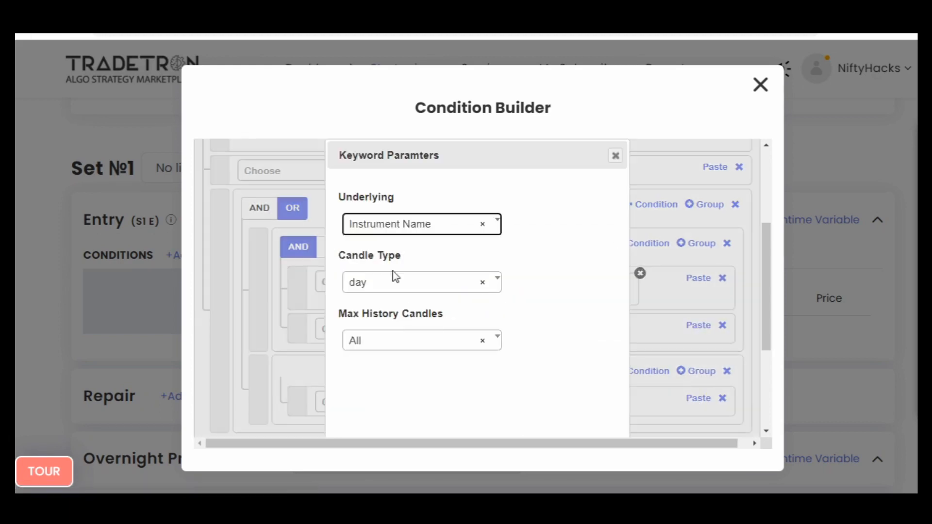
{"action": "left_click", "coordinate": [395, 279]}
{"action": "type", "text": "1"}
{"action": "key", "text": "Return"}
{"action": "scroll", "coordinate": [470, 302], "scroll_direction": "down", "scroll_amount": 1}
{"action": "scroll", "coordinate": [470, 302], "scroll_direction": "down", "scroll_amount": 3}
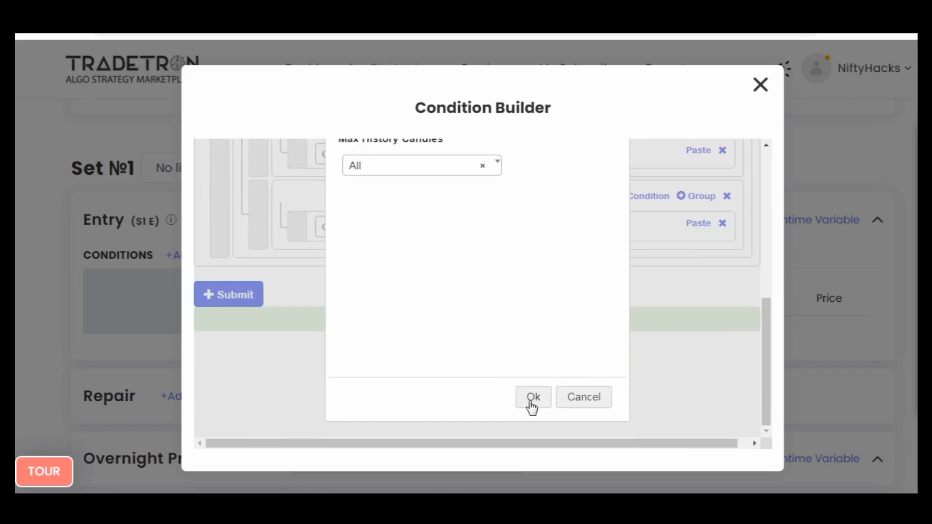
{"action": "left_click", "coordinate": [531, 402]}
- Set the CLOSE block's instrument to NFO with NIFTY BANK as the underlying
{"action": "left_click", "coordinate": [537, 305]}
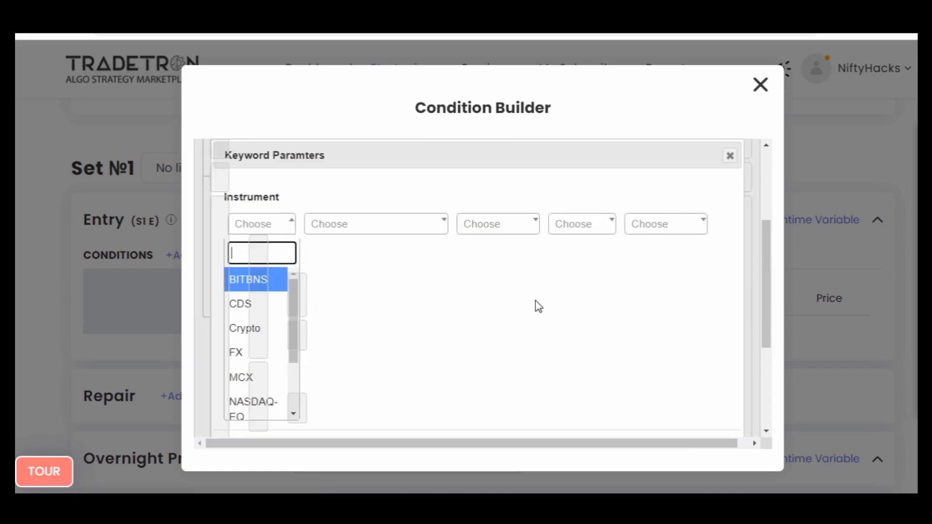
{"action": "type", "text": "nf"}
{"action": "key", "text": "Return"}
{"action": "type", "text": "ni"}
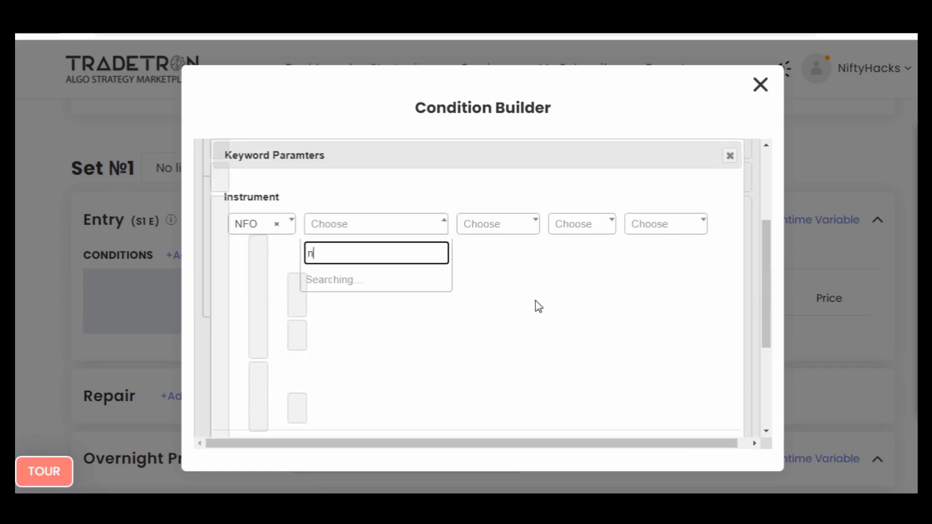
{"action": "key", "text": "Down"}
{"action": "key", "text": "Return"}
{"action": "key", "text": "Tab"}
{"action": "key", "text": "Tab"}
{"action": "key", "text": "Tab"}
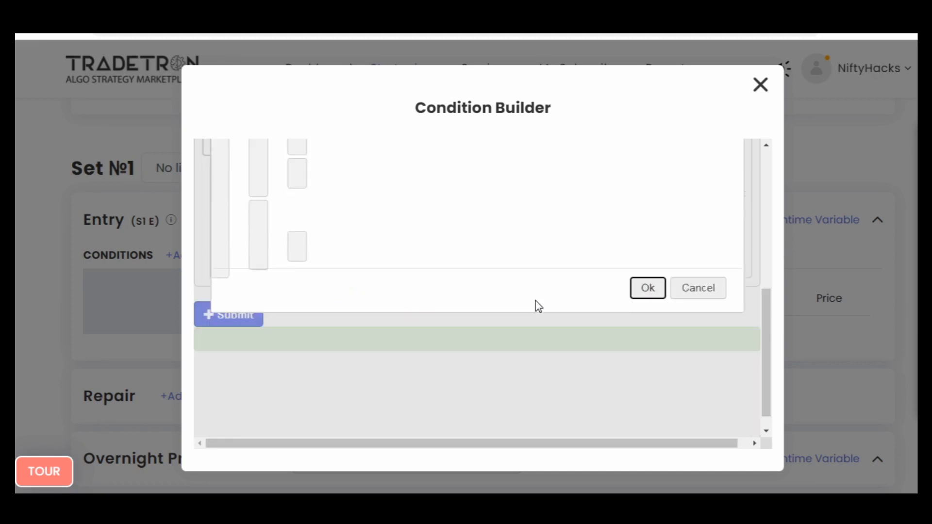
{"action": "key", "text": "Return"}
- Append a < operator and a copy of the CLOSE Position block to the first subgroup's first condition
{"action": "scroll", "coordinate": [535, 301], "scroll_direction": "up", "scroll_amount": 2}
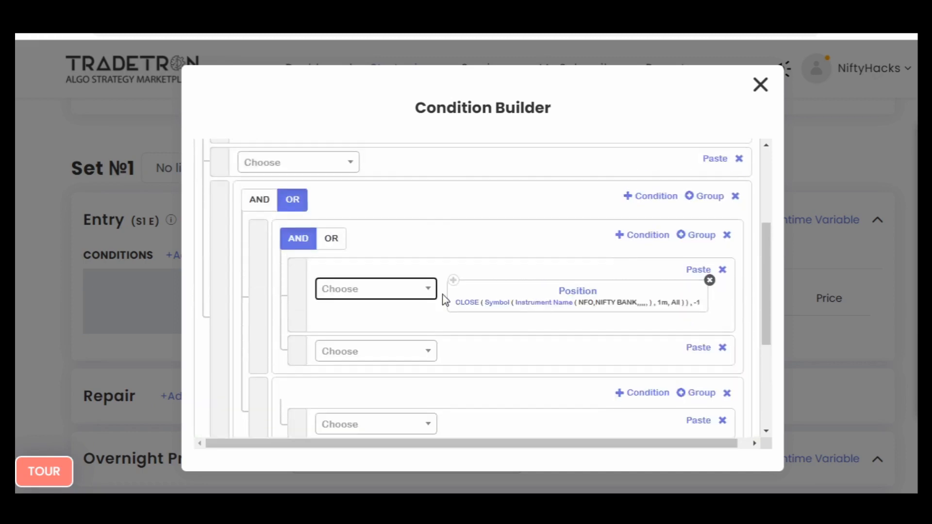
{"action": "left_click", "coordinate": [388, 287]}
{"action": "type", "text": "<"}
{"action": "key", "text": "Return"}
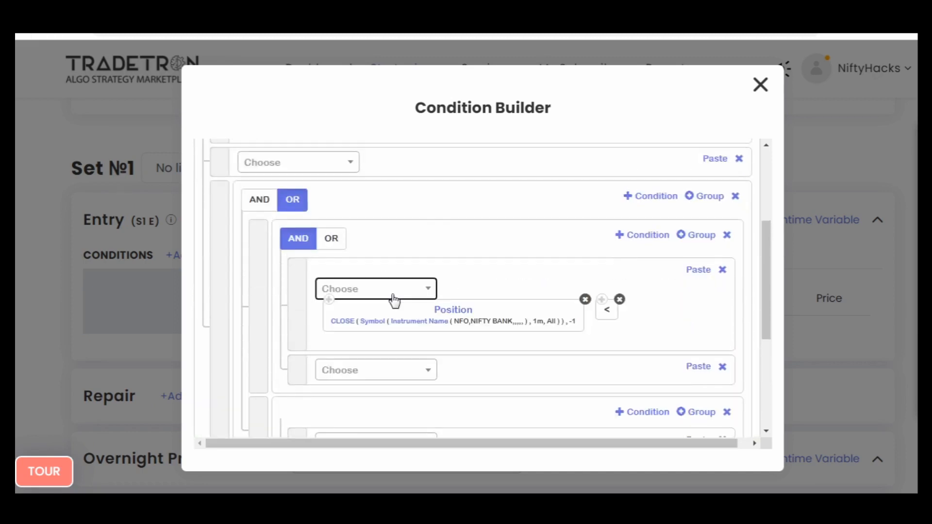
{"action": "left_click", "coordinate": [698, 269]}
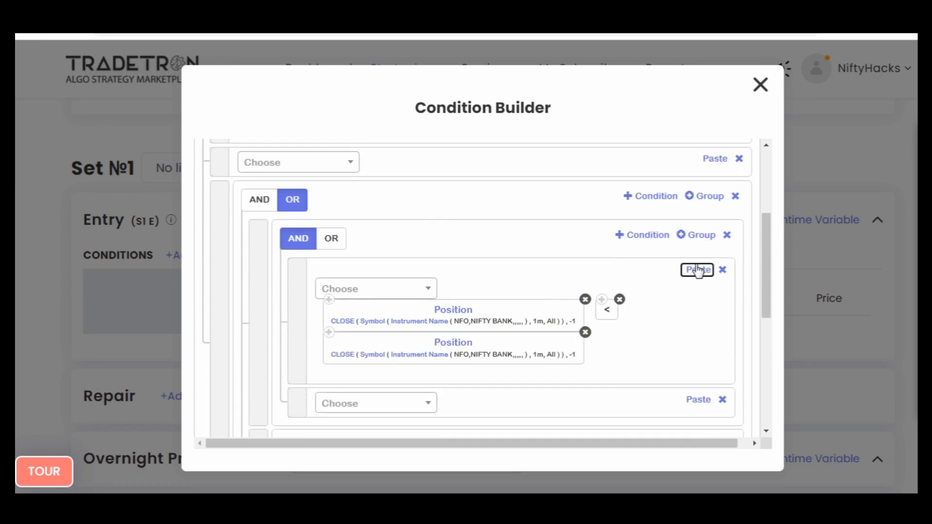
- Change the series of the copied Position block after the < operator to OPEN
{"action": "left_click", "coordinate": [459, 345]}
{"action": "left_click", "coordinate": [406, 229]}
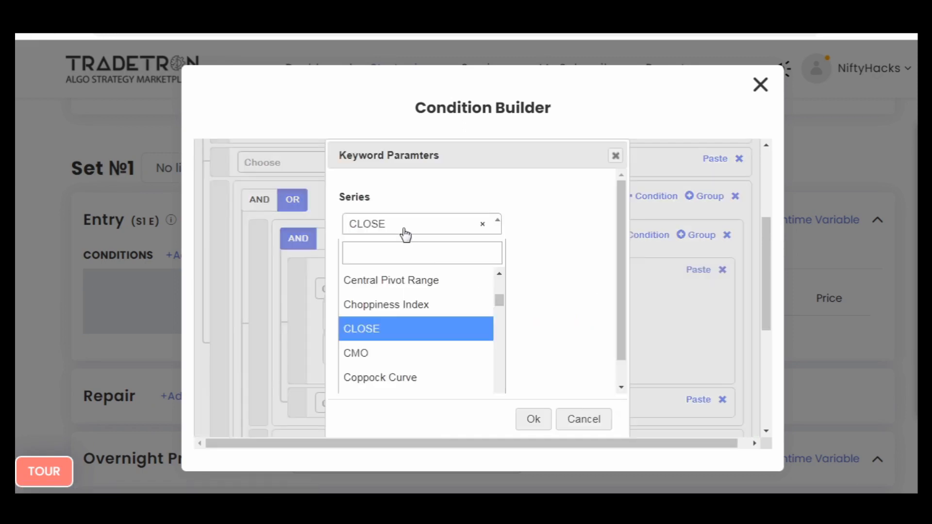
{"action": "type", "text": "ope"}
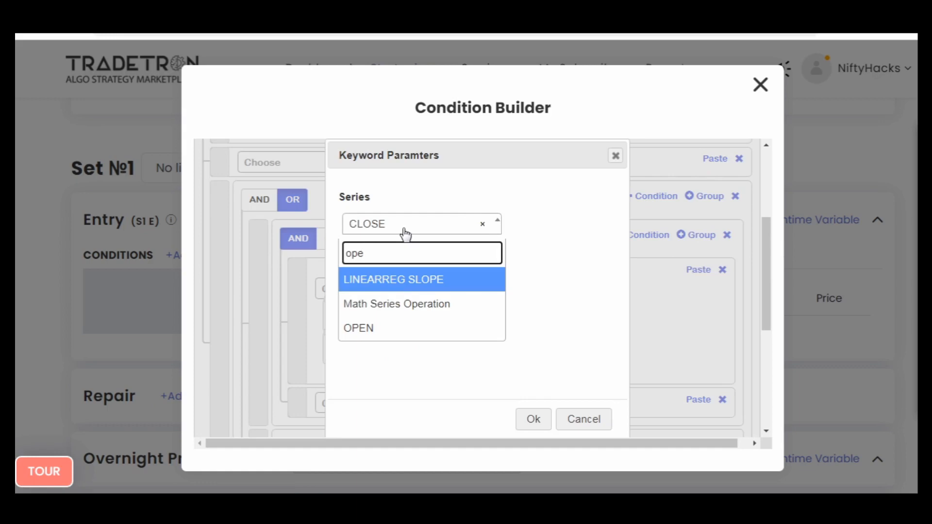
{"action": "key", "text": "Down"}
{"action": "key", "text": "Down"}
{"action": "key", "text": "Return"}
{"action": "key", "text": "Tab"}
{"action": "key", "text": "Tab"}
{"action": "key", "text": "Return"}
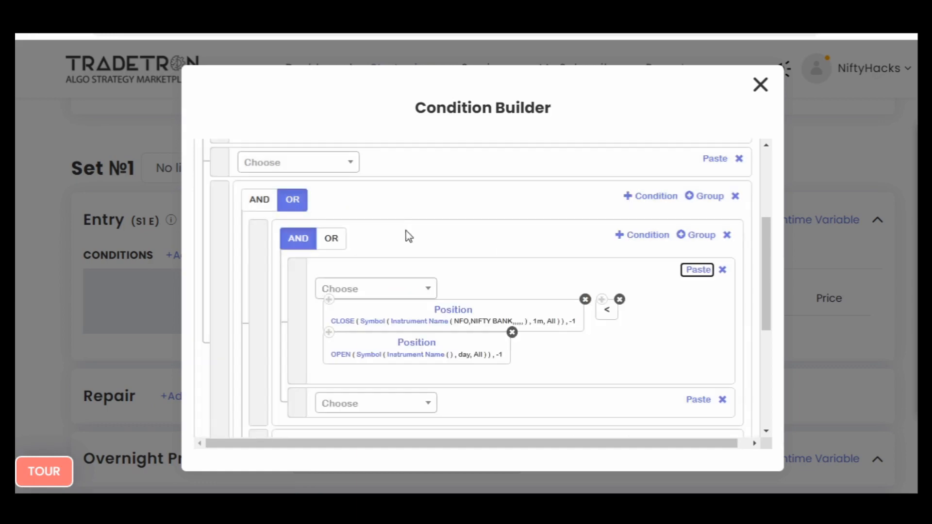
- Set the candle type of the OPEN block's Symbol to 1m
{"action": "left_click", "coordinate": [374, 356]}
{"action": "left_click", "coordinate": [390, 290]}
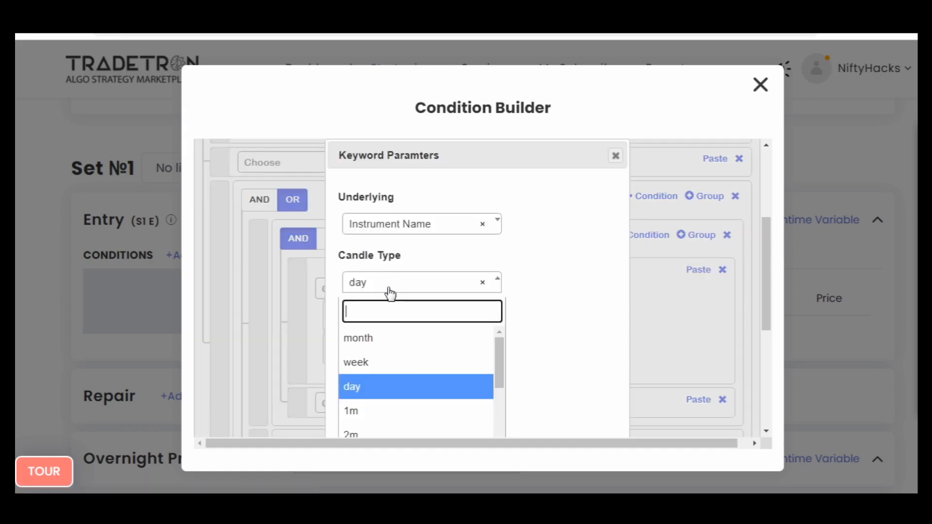
{"action": "type", "text": "1"}
{"action": "key", "text": "Return"}
{"action": "scroll", "coordinate": [520, 329], "scroll_direction": "down", "scroll_amount": 3}
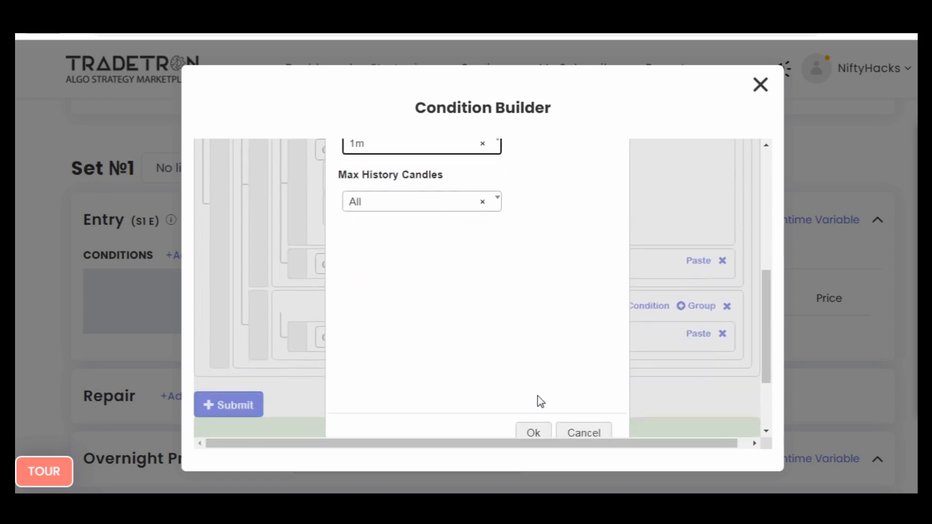
{"action": "left_click", "coordinate": [534, 433]}
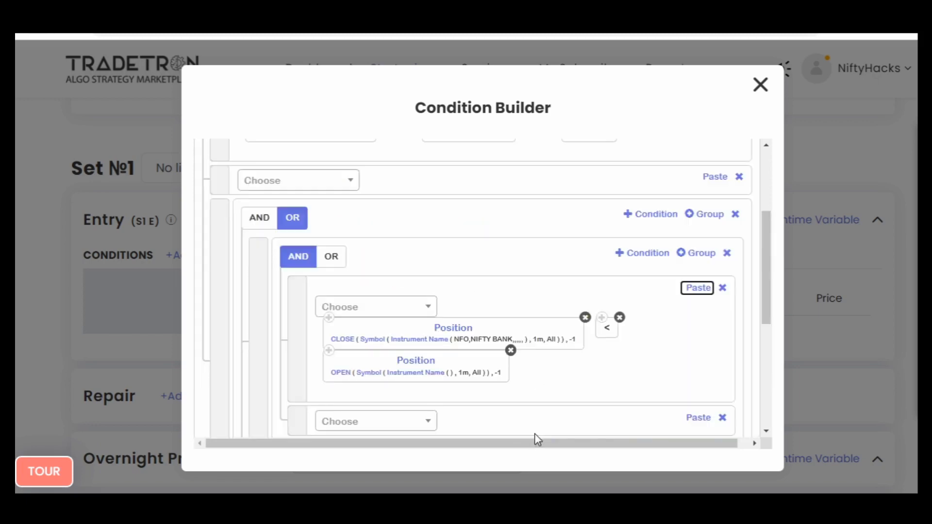
- Set the OPEN block's instrument to NFO with NIFTY BANK as the underlying
{"action": "left_click", "coordinate": [411, 376]}
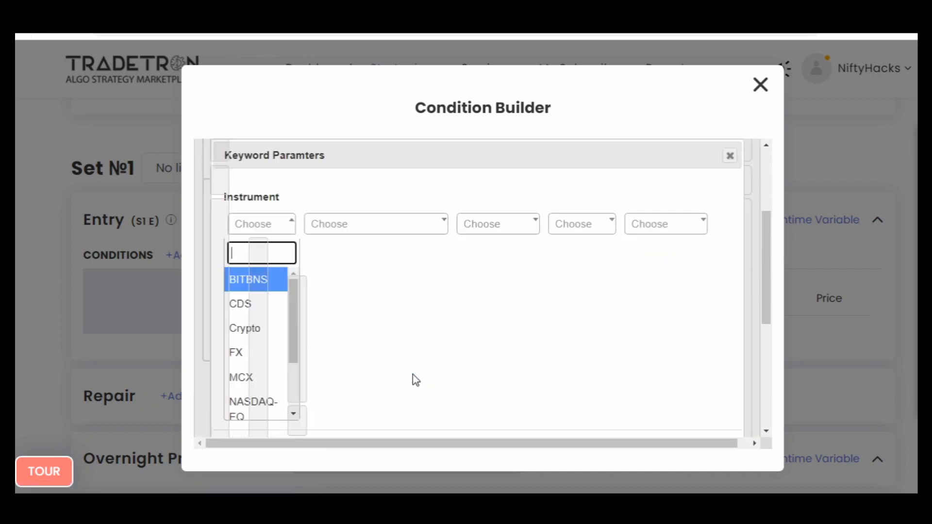
{"action": "type", "text": "nf"}
{"action": "key", "text": "Return"}
{"action": "type", "text": "ni"}
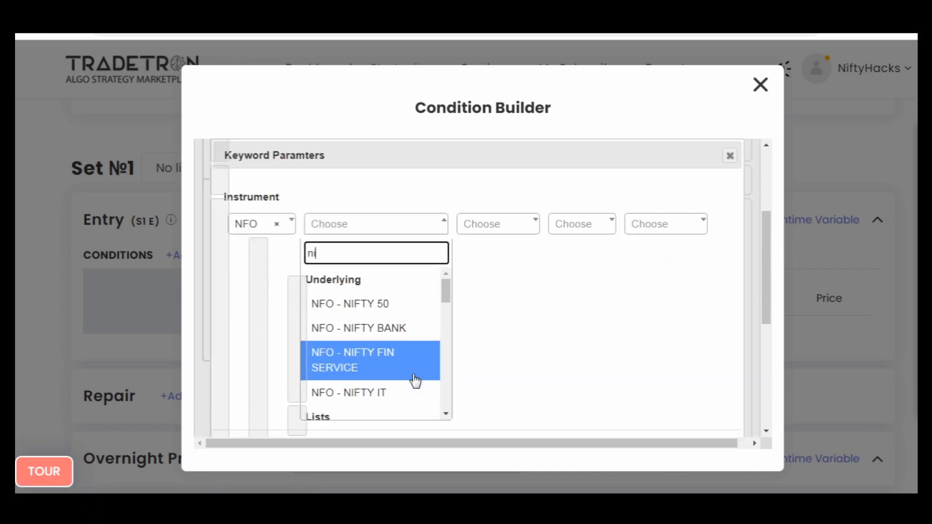
{"action": "key", "text": "Up"}
{"action": "key", "text": "Return"}
{"action": "key", "text": "Tab"}
{"action": "key", "text": "Tab"}
{"action": "key", "text": "Tab"}
{"action": "key", "text": "Tab"}
{"action": "key", "text": "Return"}
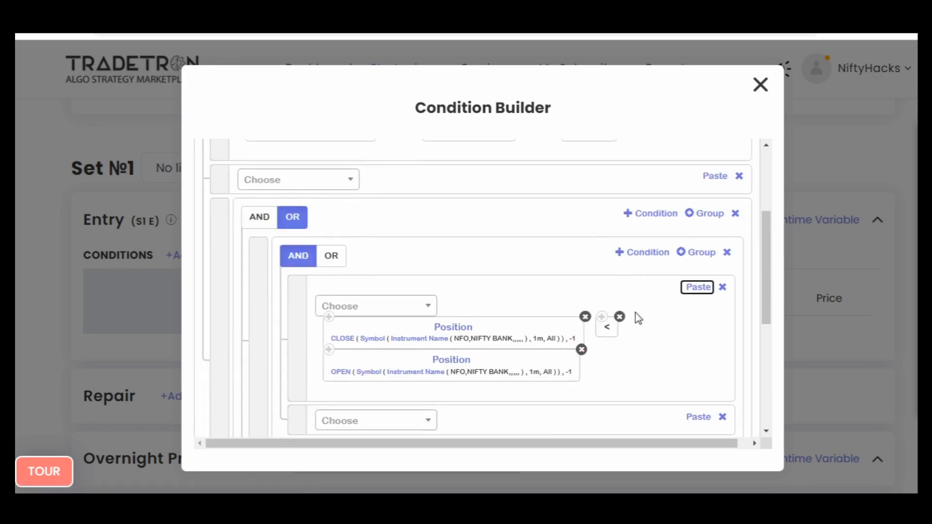
- Fill the first subgroup's second condition with copies of the OPEN Position block, the < operator and the CLOSE Position block, in that order
{"action": "scroll", "coordinate": [555, 341], "scroll_direction": "down", "scroll_amount": 2}
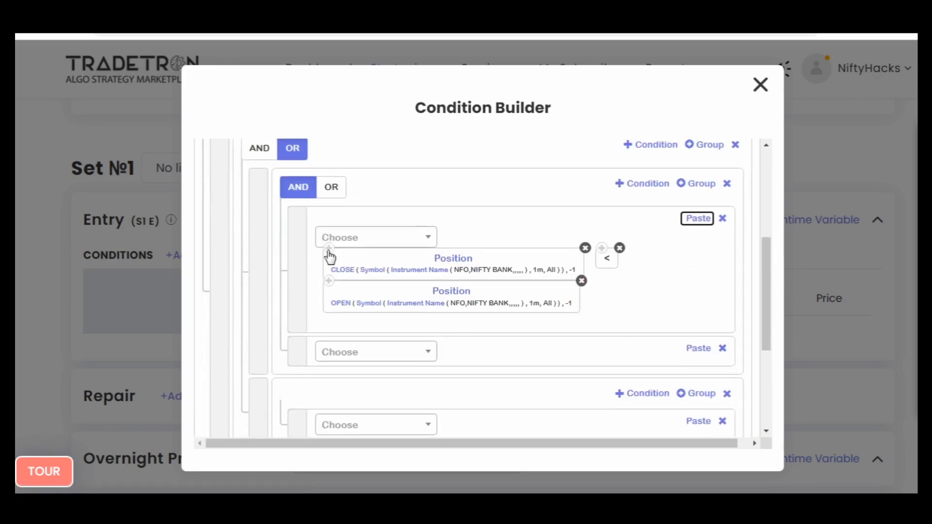
{"action": "left_click", "coordinate": [696, 349]}
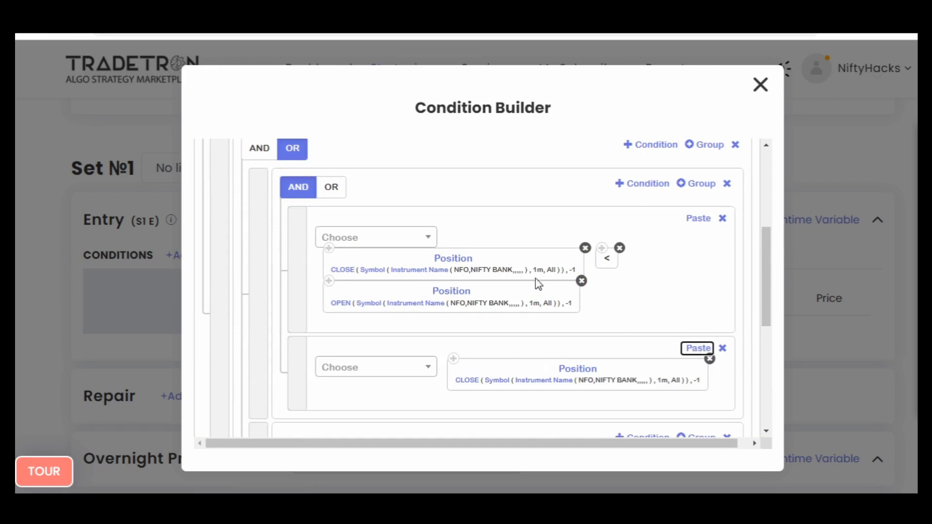
{"action": "left_click", "coordinate": [710, 359]}
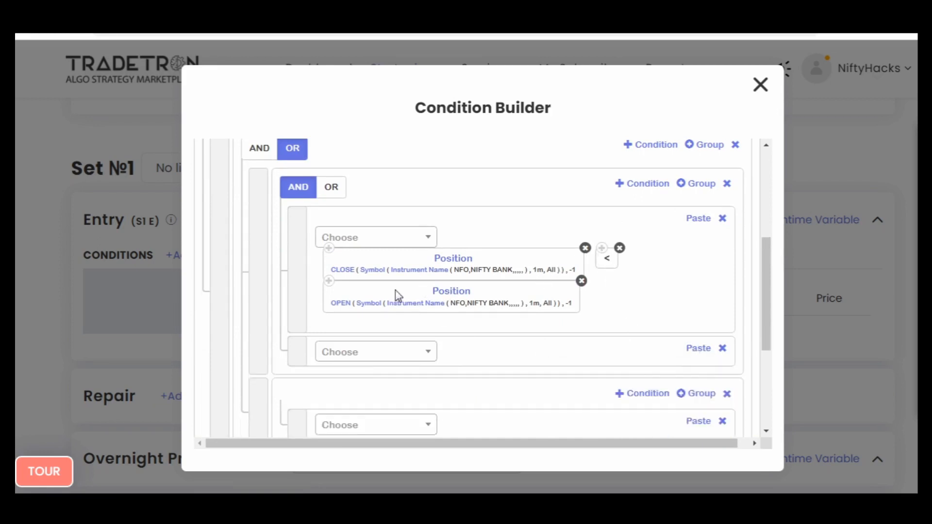
{"action": "left_click", "coordinate": [695, 349]}
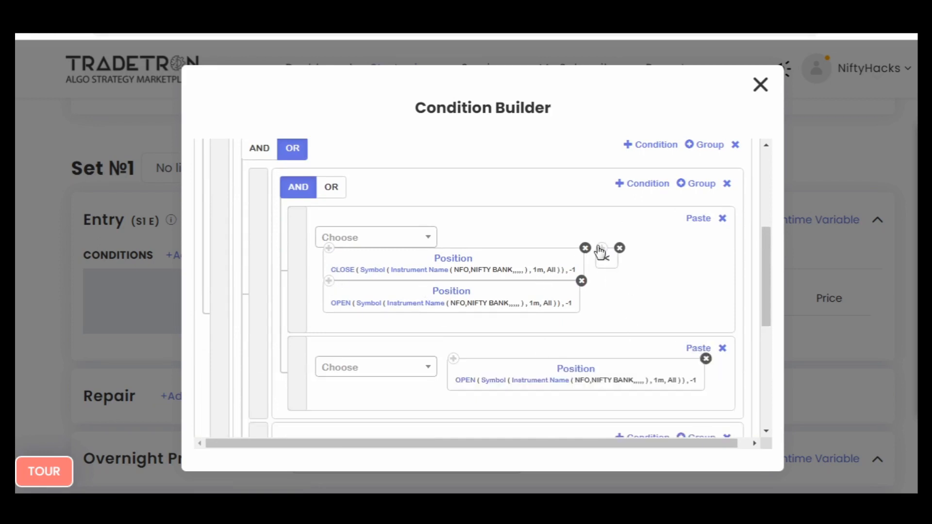
{"action": "left_click", "coordinate": [689, 347]}
{"action": "left_click", "coordinate": [330, 249]}
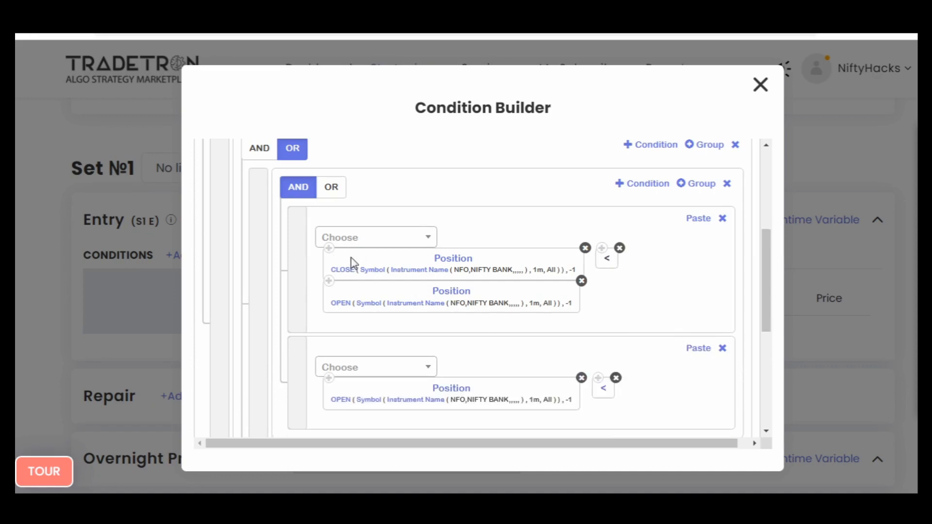
{"action": "left_click", "coordinate": [693, 350]}
- Set the position to -2 for both the OPEN and CLOSE blocks in the first subgroup's second condition
{"action": "scroll", "coordinate": [535, 287], "scroll_direction": "down", "scroll_amount": 1}
{"action": "scroll", "coordinate": [535, 287], "scroll_direction": "down", "scroll_amount": 1}
{"action": "left_click", "coordinate": [461, 326]}
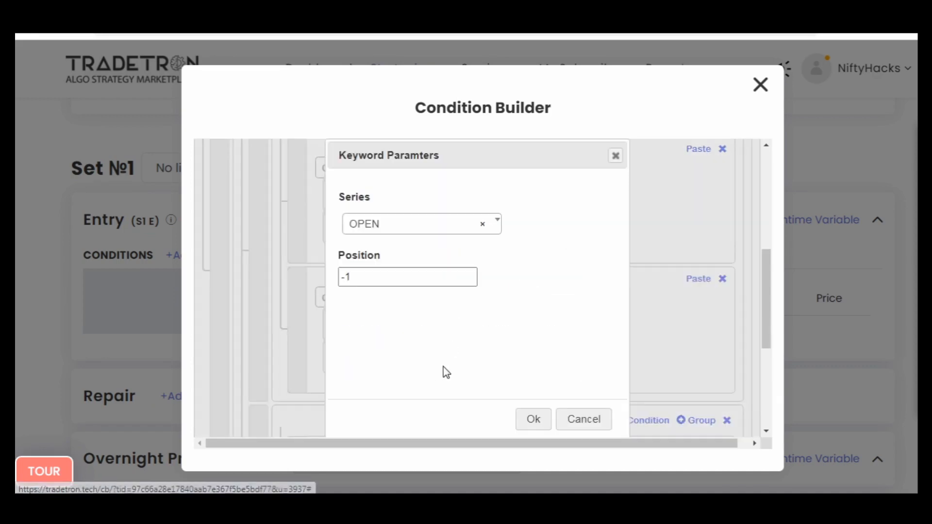
{"action": "left_click", "coordinate": [534, 418]}
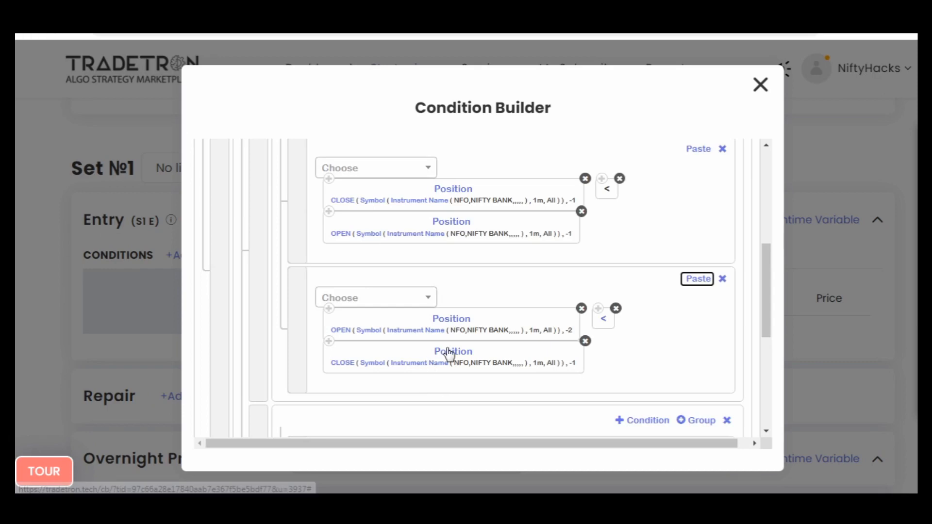
{"action": "left_click", "coordinate": [434, 348]}
{"action": "left_click", "coordinate": [366, 276]}
{"action": "key", "text": "BackSpace"}
{"action": "type", "text": "2"}
{"action": "left_click", "coordinate": [536, 420]}
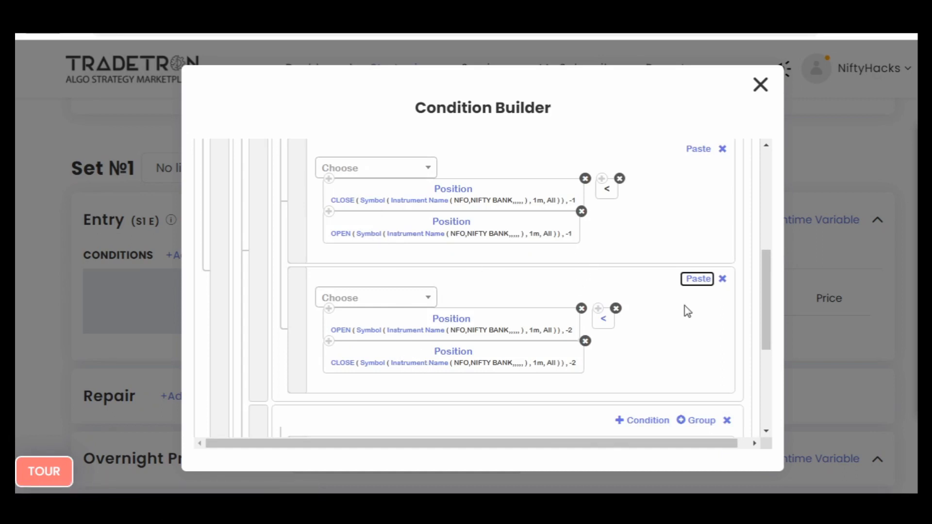
- Add a second empty condition to the second subgroup
{"action": "scroll", "coordinate": [658, 307], "scroll_direction": "up", "scroll_amount": 2}
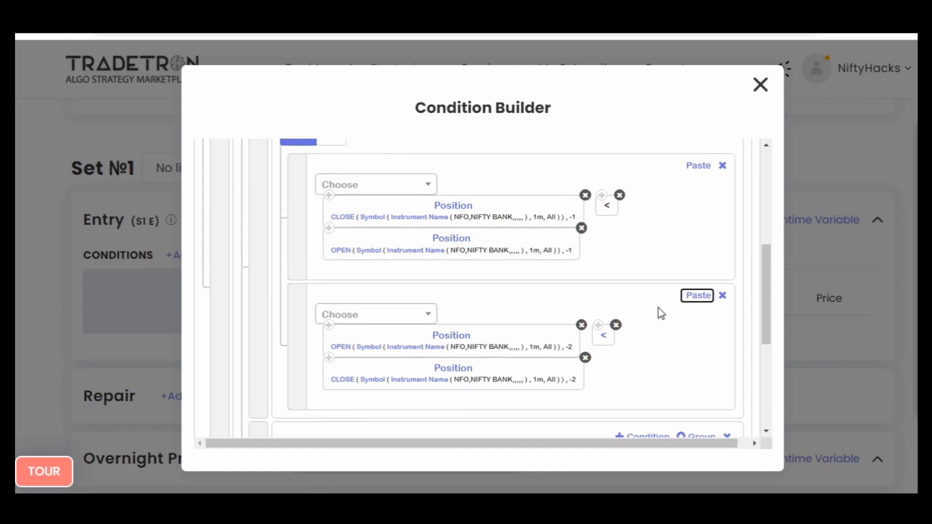
{"action": "scroll", "coordinate": [658, 308], "scroll_direction": "down", "scroll_amount": 4}
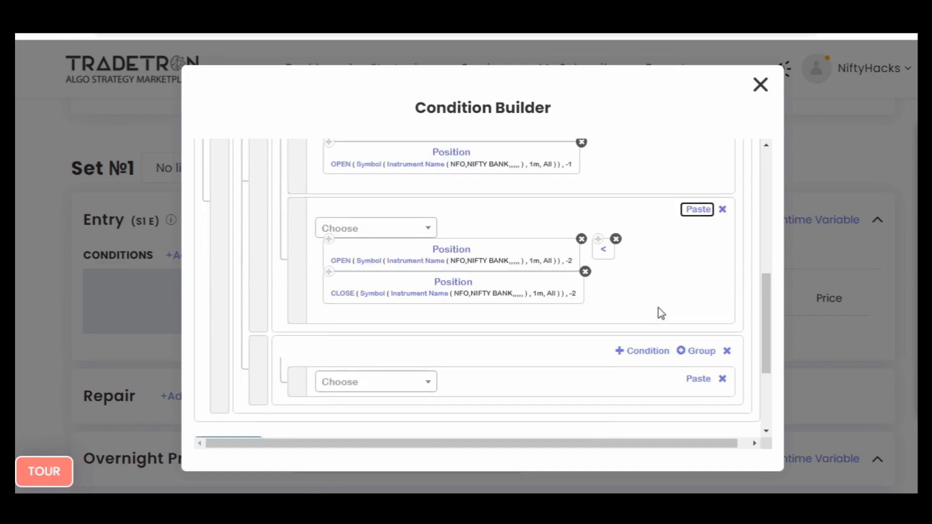
{"action": "scroll", "coordinate": [658, 308], "scroll_direction": "up", "scroll_amount": 2}
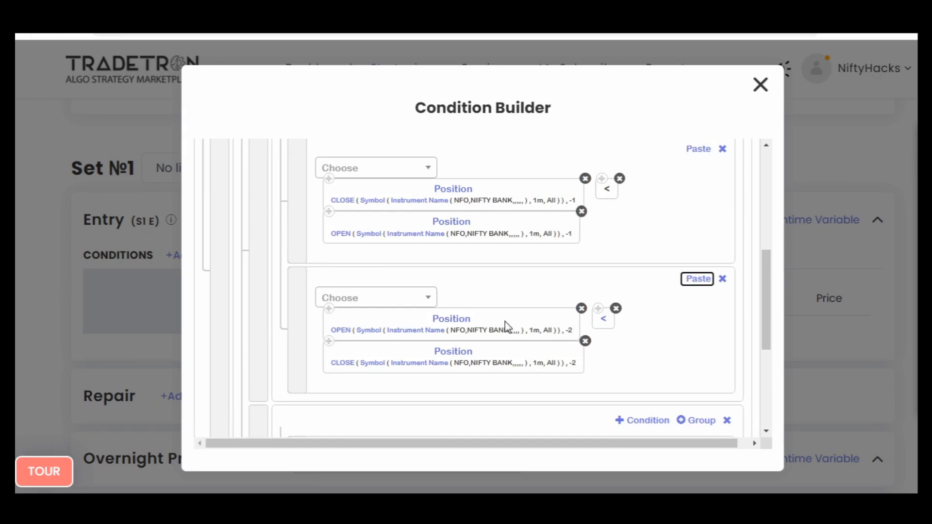
{"action": "scroll", "coordinate": [505, 322], "scroll_direction": "down", "scroll_amount": 1}
{"action": "left_click", "coordinate": [648, 351]}
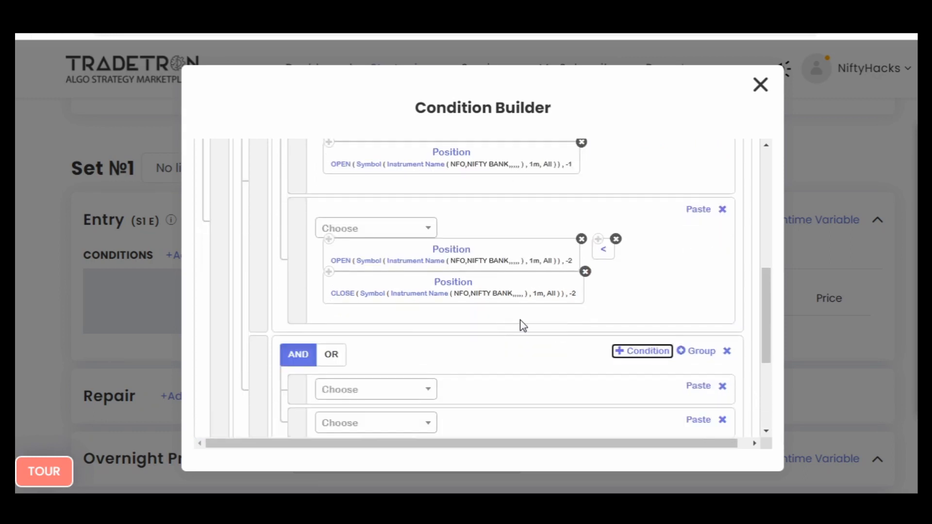
- Fill the second subgroup's first condition with copies of the OPEN -1 Position block, the < operator and the CLOSE -1 Position block, in that order
{"action": "scroll", "coordinate": [474, 258], "scroll_direction": "up", "scroll_amount": 1}
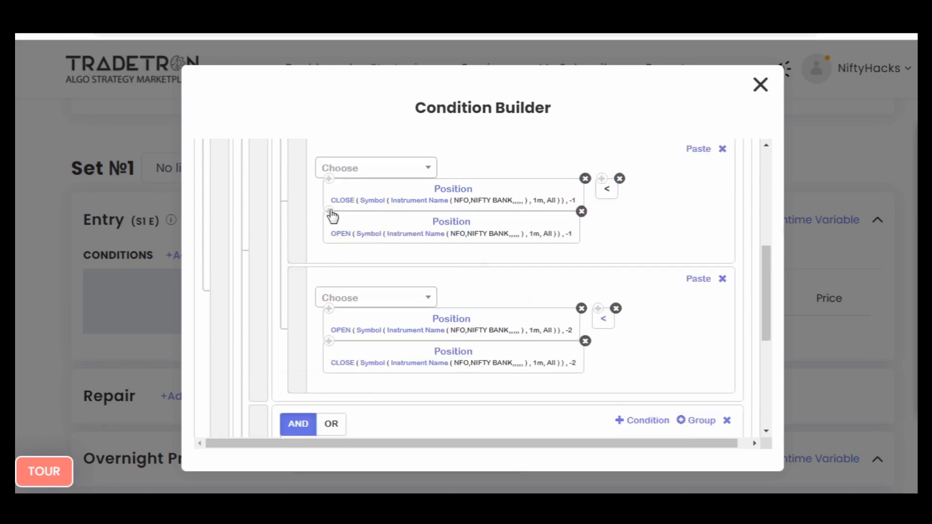
{"action": "scroll", "coordinate": [679, 349], "scroll_direction": "down", "scroll_amount": 1}
{"action": "left_click", "coordinate": [699, 387]}
{"action": "scroll", "coordinate": [626, 340], "scroll_direction": "up", "scroll_amount": 1}
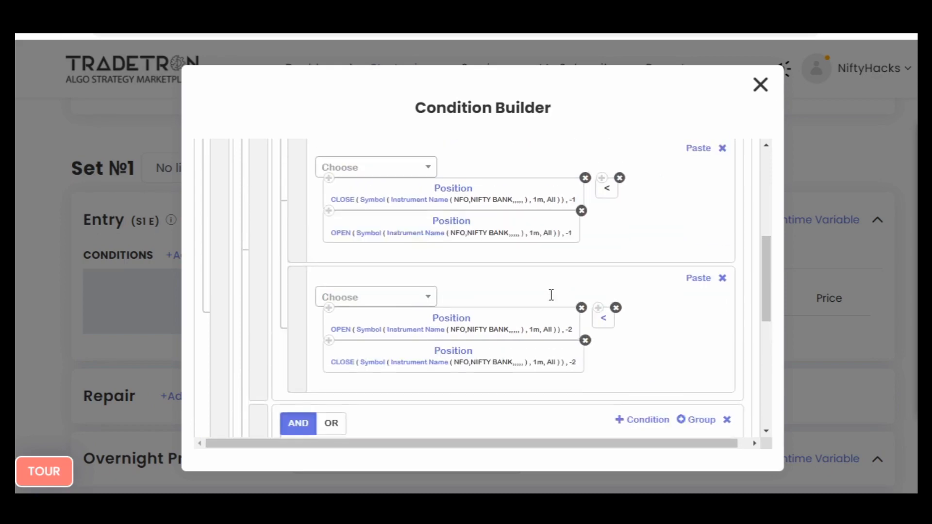
{"action": "left_click", "coordinate": [698, 317]}
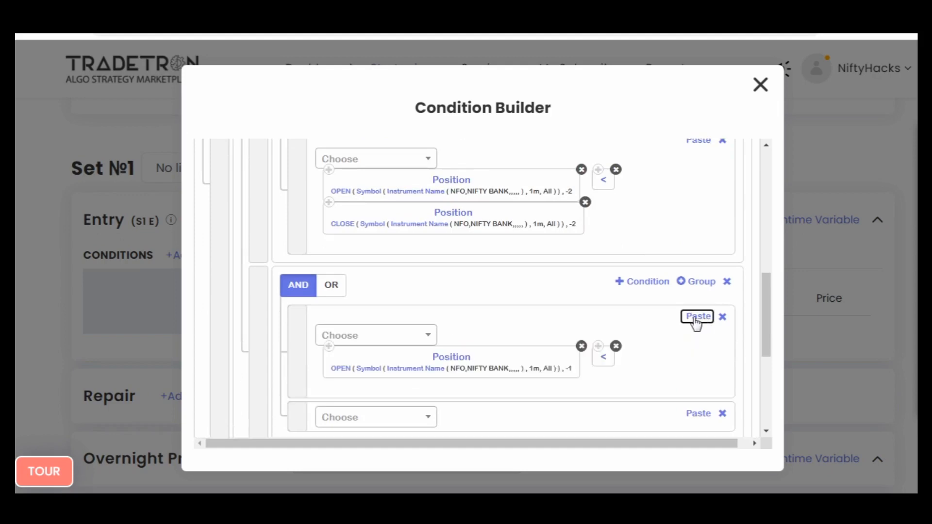
{"action": "scroll", "coordinate": [499, 323], "scroll_direction": "up", "scroll_amount": 3}
{"action": "scroll", "coordinate": [602, 260], "scroll_direction": "down", "scroll_amount": 4}
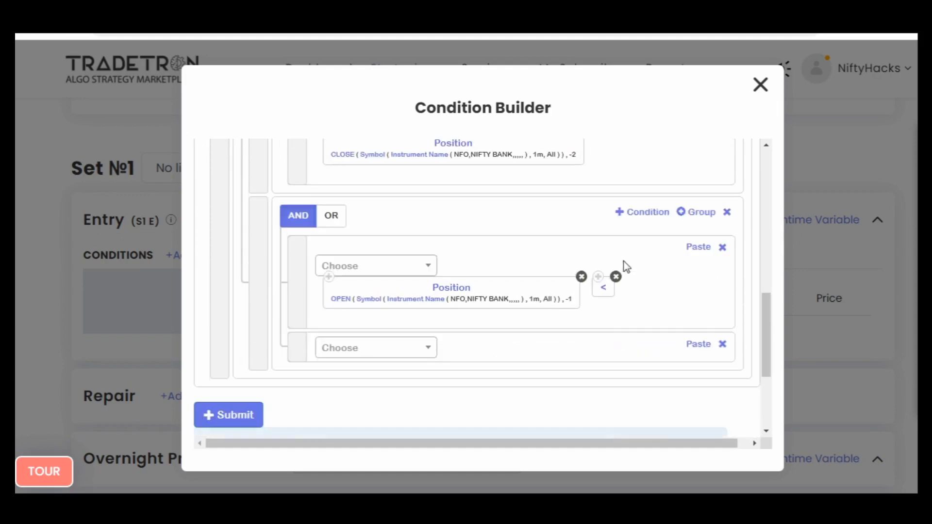
{"action": "left_click", "coordinate": [696, 248]}
- Fill the second subgroup's second condition with copies of the CLOSE -2 Position block, the < operator and the OPEN -2 Position block, in that order
{"action": "scroll", "coordinate": [485, 250], "scroll_direction": "up", "scroll_amount": 2}
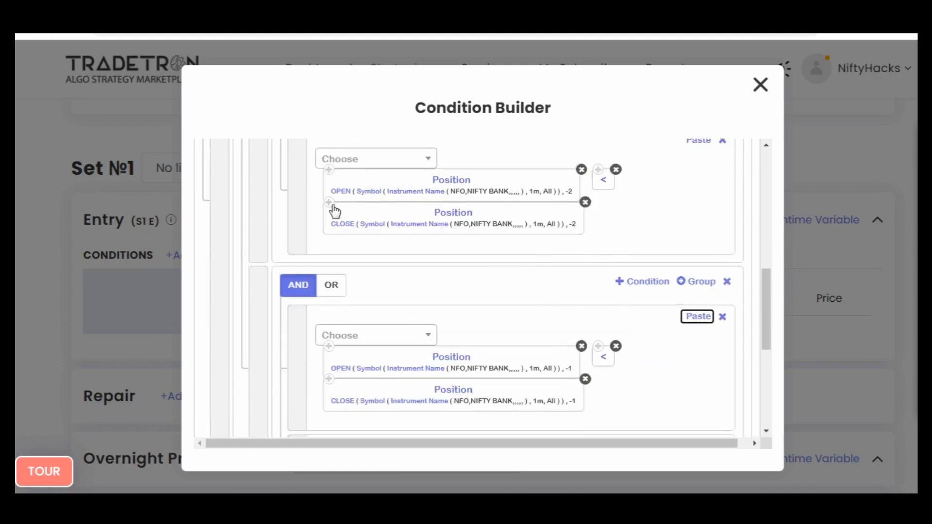
{"action": "left_click", "coordinate": [665, 283]}
{"action": "scroll", "coordinate": [667, 289], "scroll_direction": "down", "scroll_amount": 3}
{"action": "left_click", "coordinate": [690, 309]}
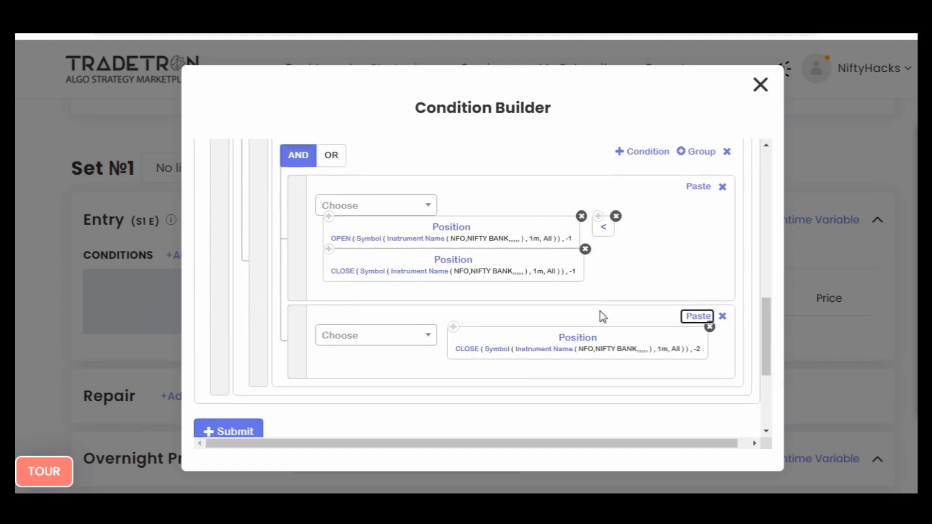
{"action": "scroll", "coordinate": [603, 311], "scroll_direction": "up", "scroll_amount": 3}
{"action": "left_click", "coordinate": [599, 170]}
{"action": "scroll", "coordinate": [689, 246], "scroll_direction": "down", "scroll_amount": 3}
{"action": "left_click", "coordinate": [689, 312]}
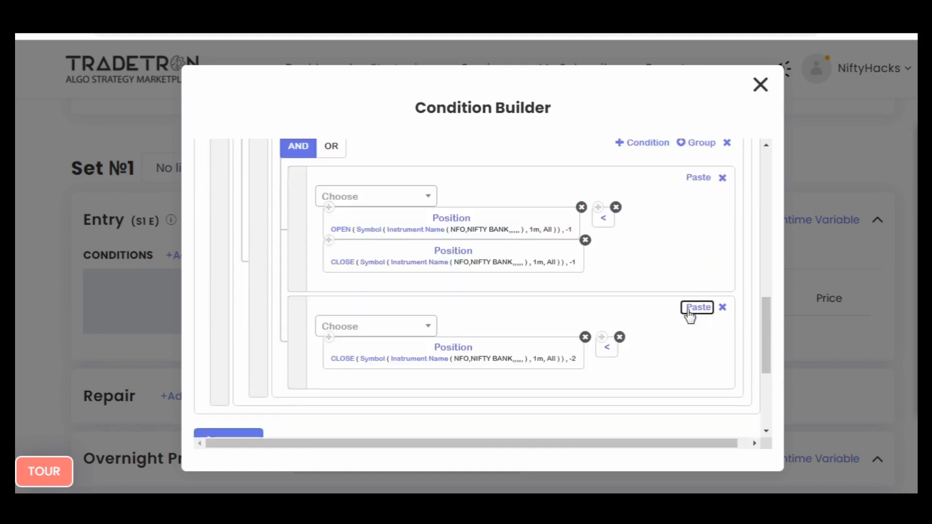
{"action": "scroll", "coordinate": [574, 317], "scroll_direction": "up", "scroll_amount": 3}
{"action": "scroll", "coordinate": [632, 258], "scroll_direction": "down", "scroll_amount": 3}
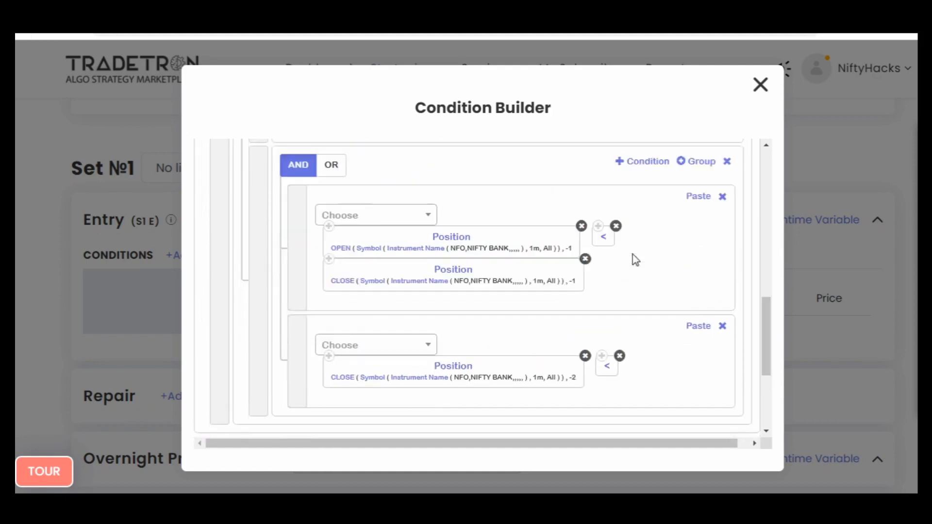
{"action": "left_click", "coordinate": [698, 307]}
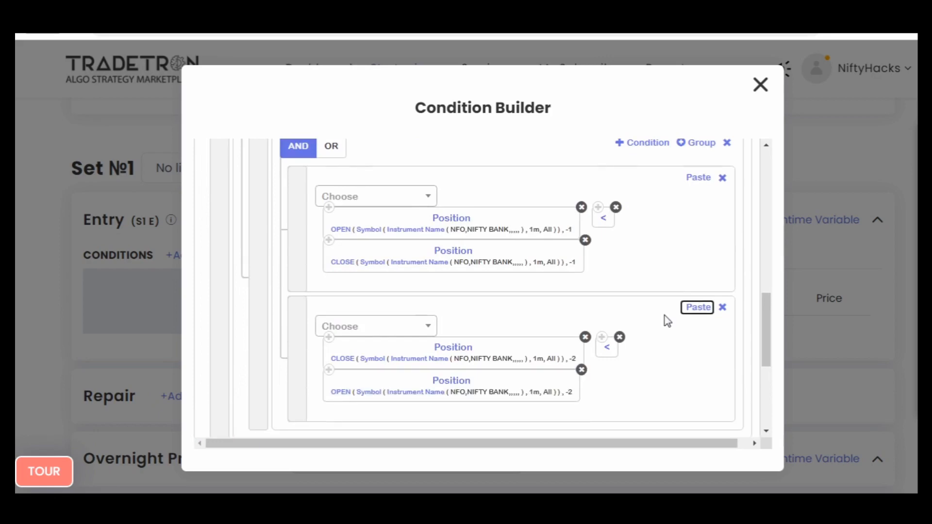
- Examine the first subgroup's conditions to check which candle colour each one describes at positions -1 and -2
{"action": "scroll", "coordinate": [645, 325], "scroll_direction": "up", "scroll_amount": 6}
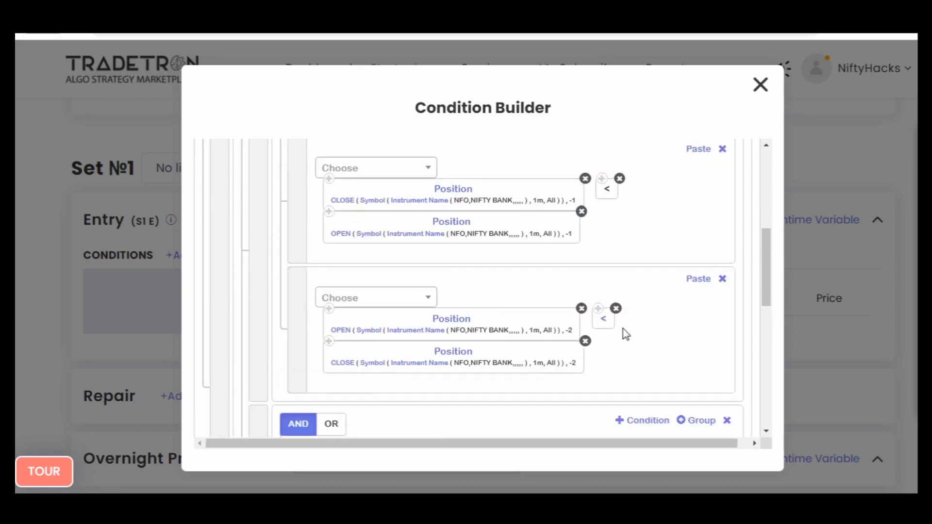
{"action": "mouse_move", "coordinate": [625, 207]}
{"action": "left_mouse_down"}
{"action": "mouse_move", "coordinate": [625, 226]}
{"action": "mouse_move", "coordinate": [614, 221]}
{"action": "left_mouse_up"}
{"action": "left_click_drag", "start_coordinate": [668, 195], "coordinate": [670, 218]}
{"action": "left_click_drag", "start_coordinate": [669, 196], "coordinate": [685, 216]}
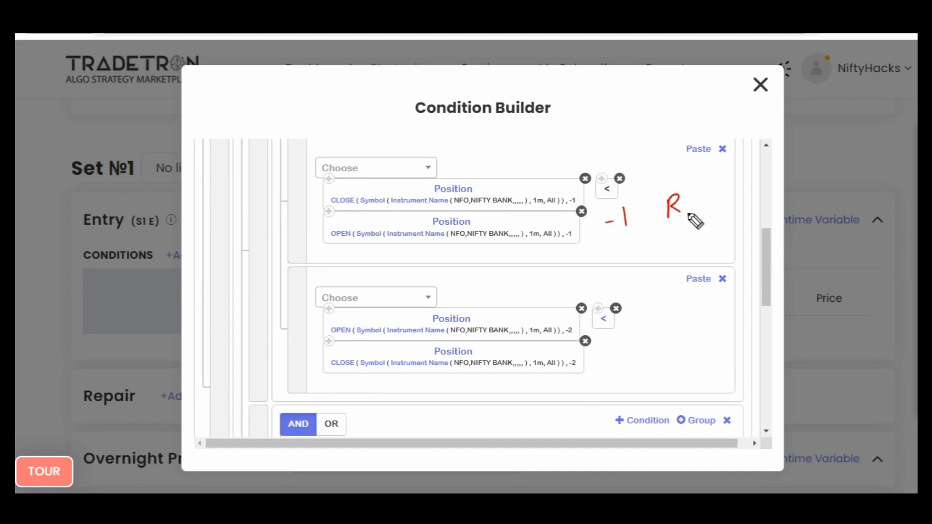
{"action": "mouse_move", "coordinate": [609, 341]}
{"action": "left_mouse_down"}
{"action": "mouse_move", "coordinate": [644, 345]}
{"action": "mouse_move", "coordinate": [664, 314]}
{"action": "mouse_move", "coordinate": [678, 328]}
{"action": "left_mouse_up"}
{"action": "left_click_drag", "start_coordinate": [673, 315], "coordinate": [677, 337]}
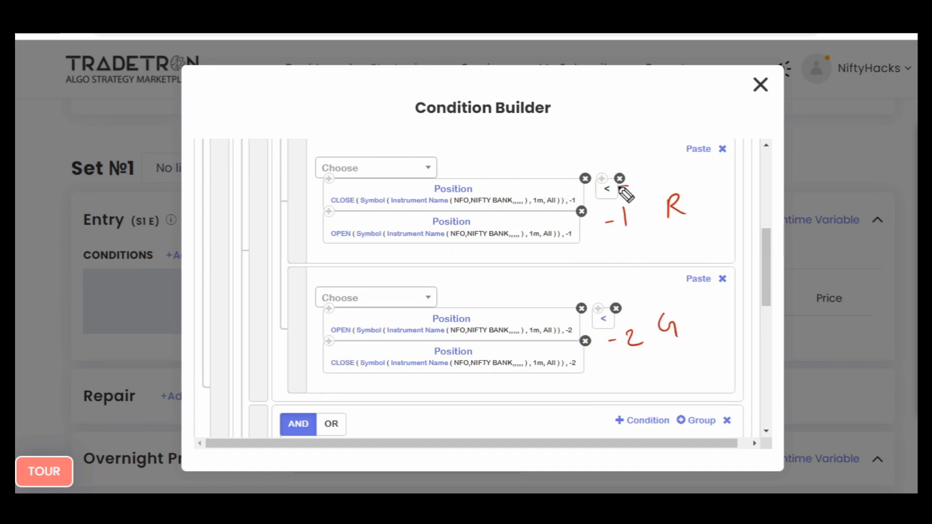
{"action": "mouse_move", "coordinate": [626, 186]}
{"action": "left_mouse_down"}
{"action": "mouse_move", "coordinate": [694, 313]}
{"action": "mouse_move", "coordinate": [640, 186]}
{"action": "left_mouse_up"}
{"action": "left_click_drag", "start_coordinate": [513, 273], "coordinate": [600, 250]}
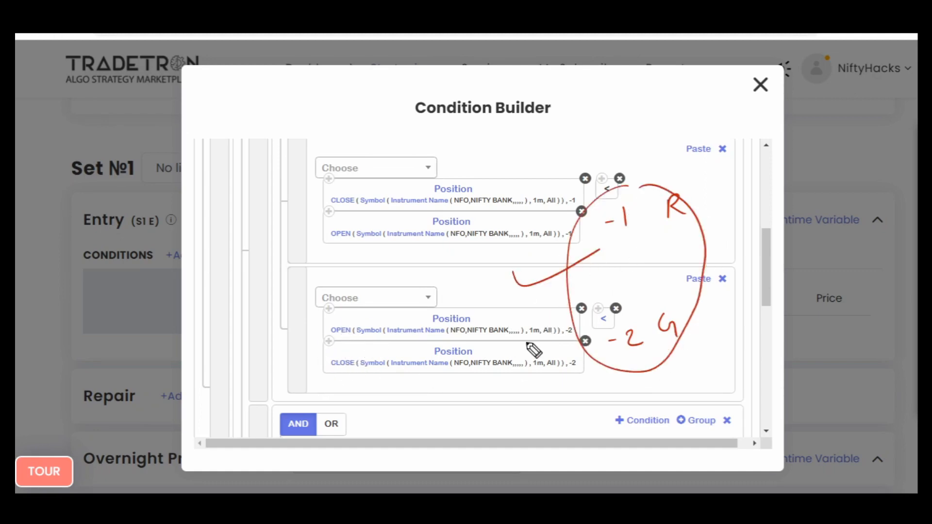
{"action": "key", "text": "Escape"}
- Examine the candle colours described by the second subgroup's conditions at positions -1 and -2, and review the whole condition tree
{"action": "scroll", "coordinate": [642, 252], "scroll_direction": "down", "scroll_amount": 4}
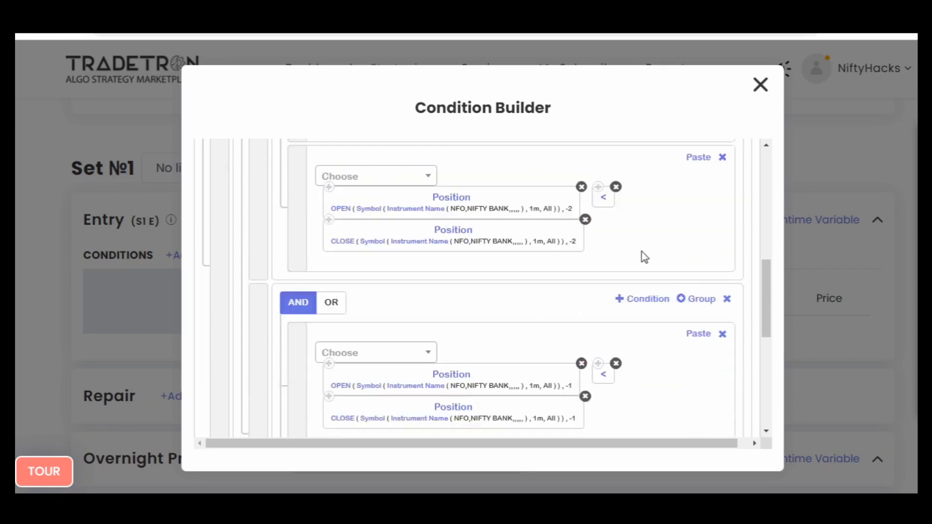
{"action": "scroll", "coordinate": [642, 252], "scroll_direction": "down", "scroll_amount": 2}
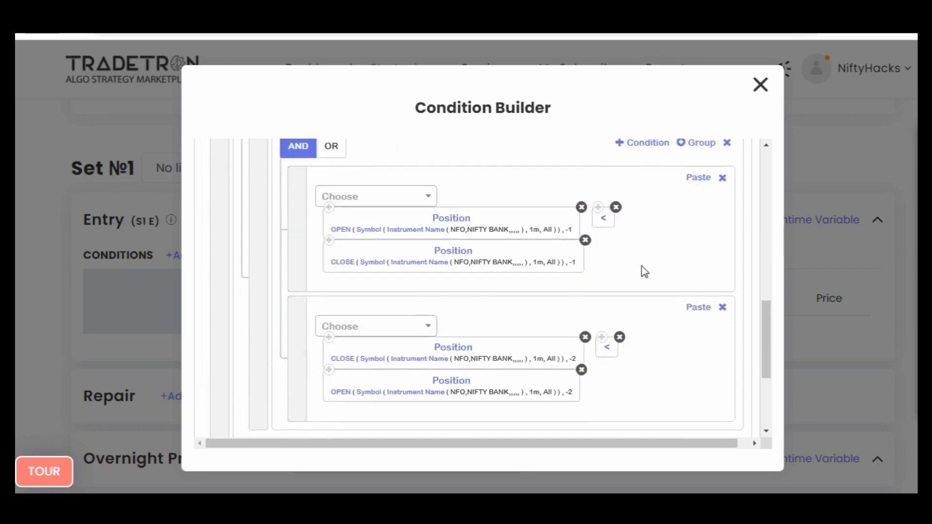
{"action": "key", "text": "ctrl+2"}
{"action": "left_click_drag", "start_coordinate": [632, 224], "coordinate": [641, 248]}
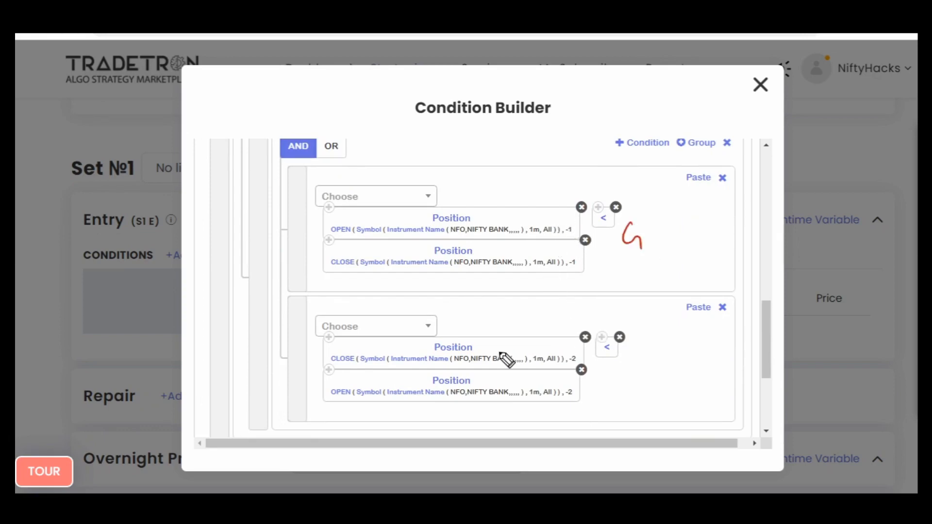
{"action": "mouse_move", "coordinate": [646, 342]}
{"action": "left_mouse_down"}
{"action": "mouse_move", "coordinate": [648, 365]}
{"action": "mouse_move", "coordinate": [667, 364]}
{"action": "left_mouse_up"}
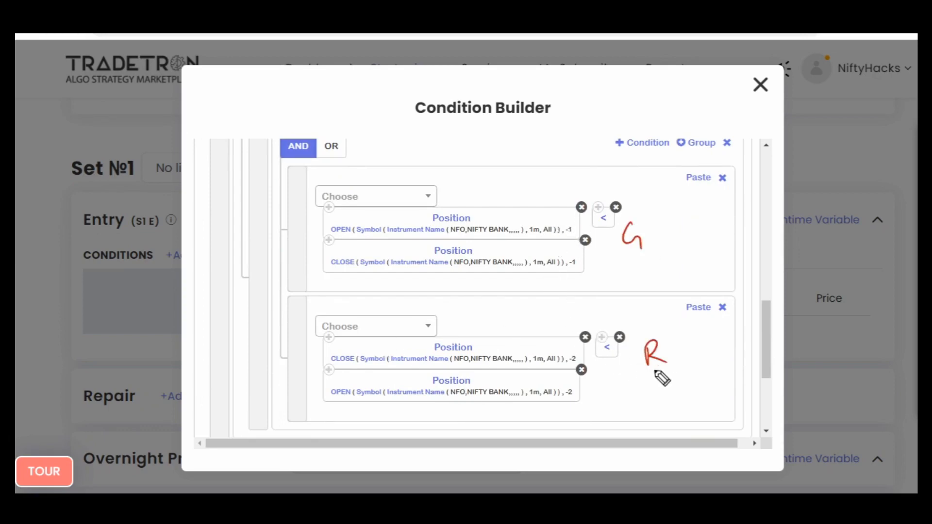
{"action": "left_click_drag", "start_coordinate": [604, 227], "coordinate": [622, 209]}
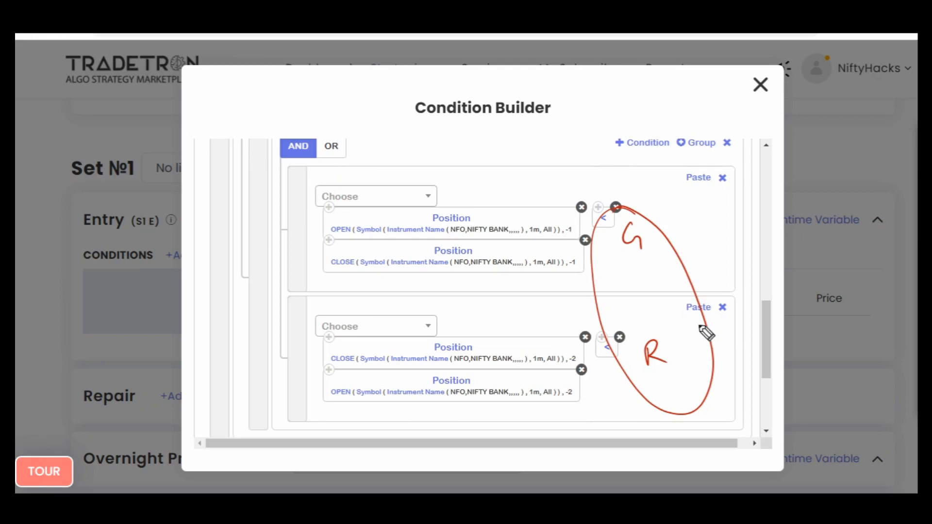
{"action": "key", "text": "Escape"}
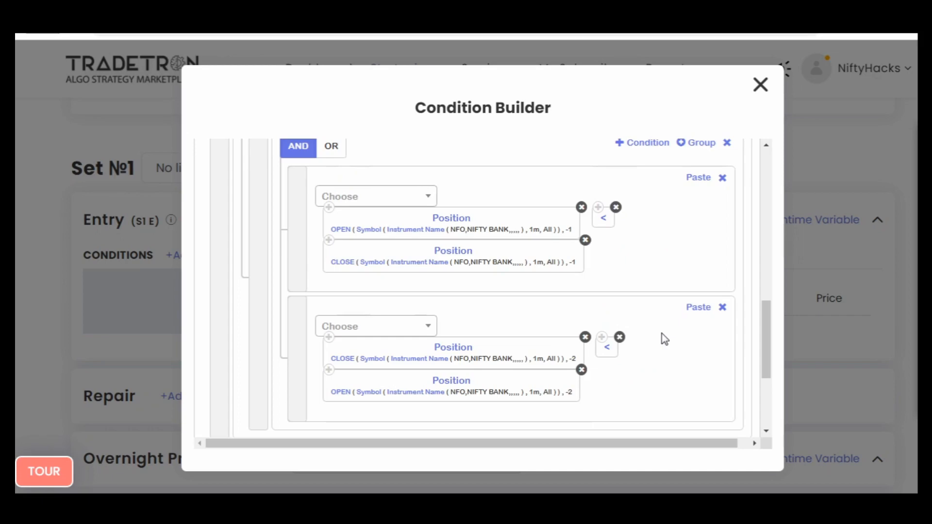
{"action": "scroll", "coordinate": [662, 333], "scroll_direction": "down", "scroll_amount": 2}
{"action": "scroll", "coordinate": [662, 333], "scroll_direction": "up", "scroll_amount": 3}
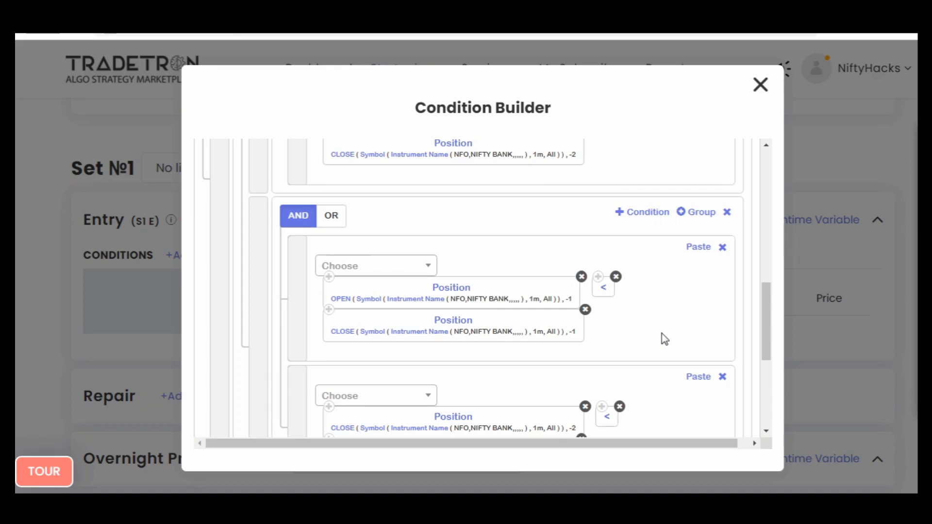
{"action": "scroll", "coordinate": [663, 336], "scroll_direction": "up", "scroll_amount": 5}
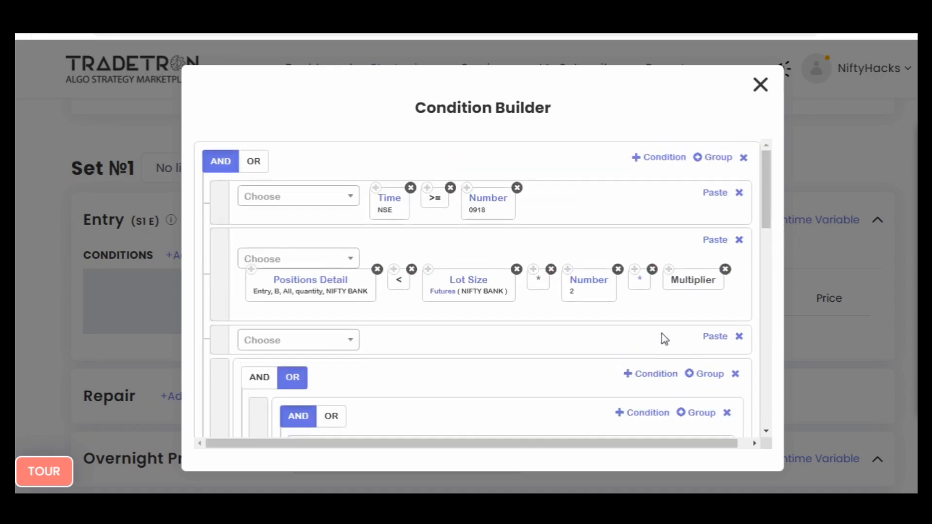
{"action": "scroll", "coordinate": [665, 339], "scroll_direction": "down", "scroll_amount": 8}
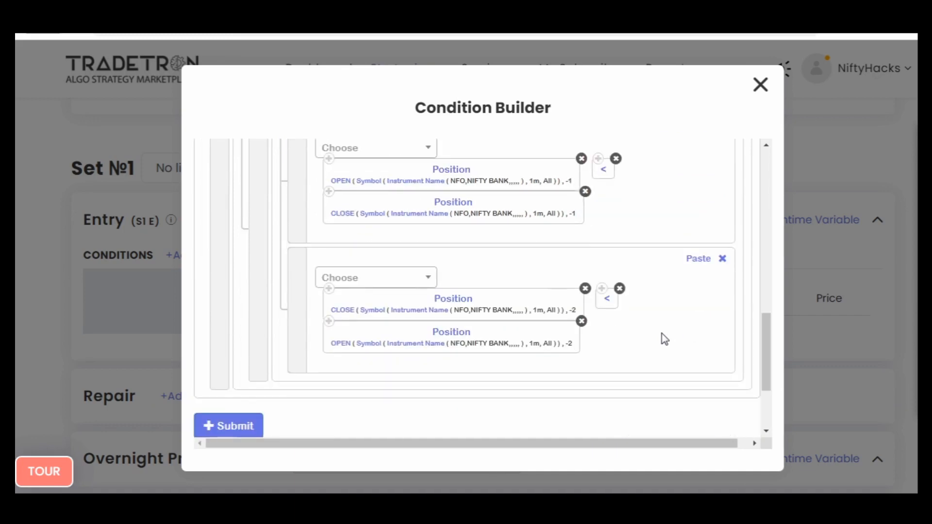
{"action": "scroll", "coordinate": [662, 333], "scroll_direction": "up", "scroll_amount": 8}
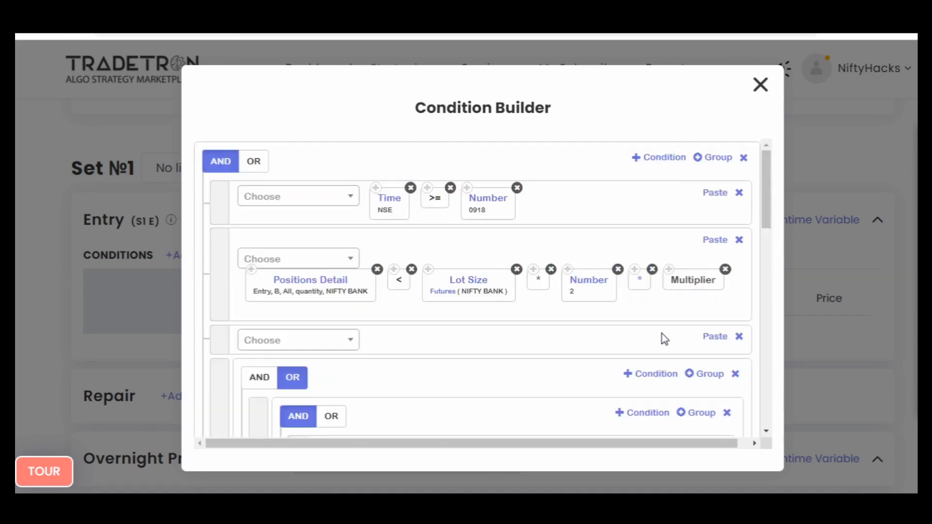
- Add an empty condition to the main AND group and two empty conditions to the first subgroup
{"action": "left_click", "coordinate": [651, 166]}
{"action": "scroll", "coordinate": [650, 190], "scroll_direction": "down", "scroll_amount": 8}
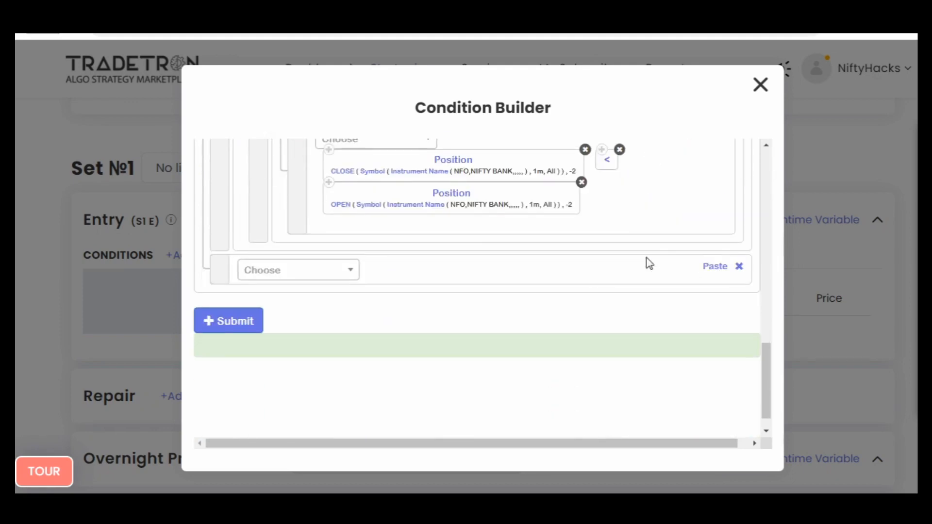
{"action": "scroll", "coordinate": [643, 276], "scroll_direction": "up", "scroll_amount": 5}
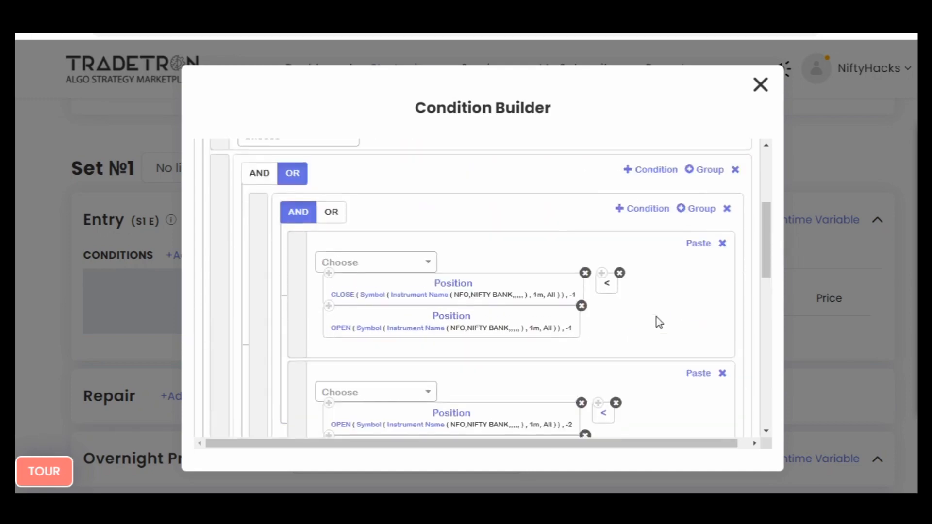
{"action": "left_click", "coordinate": [645, 273]}
{"action": "scroll", "coordinate": [655, 339], "scroll_direction": "down", "scroll_amount": 4}
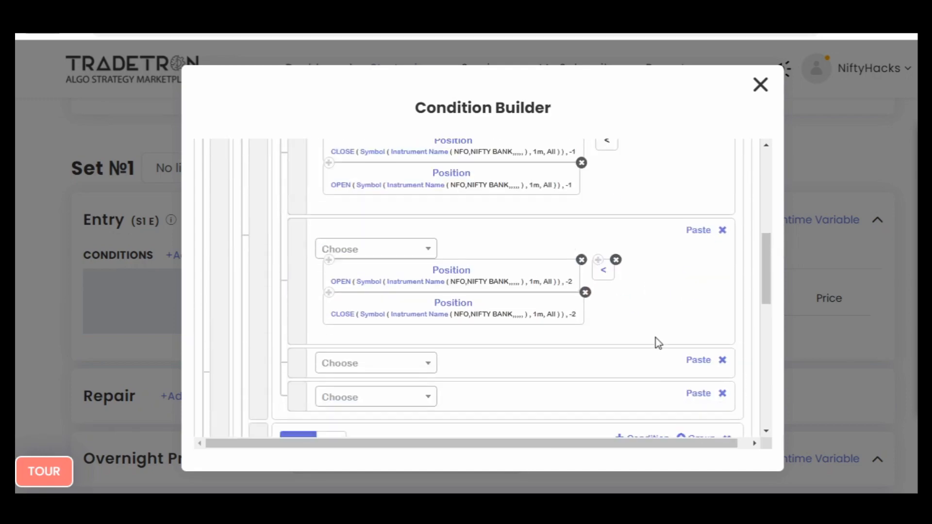
- Fill the first subgroup's third condition with copies of the CLOSE -1 Position block, the < operator and the OPEN -1 Position block, in that order
{"action": "scroll", "coordinate": [655, 339], "scroll_direction": "up", "scroll_amount": 2}
{"action": "scroll", "coordinate": [703, 353], "scroll_direction": "down", "scroll_amount": 2}
{"action": "left_click", "coordinate": [698, 358]}
{"action": "scroll", "coordinate": [609, 250], "scroll_direction": "up", "scroll_amount": 2}
{"action": "scroll", "coordinate": [683, 326], "scroll_direction": "down", "scroll_amount": 2}
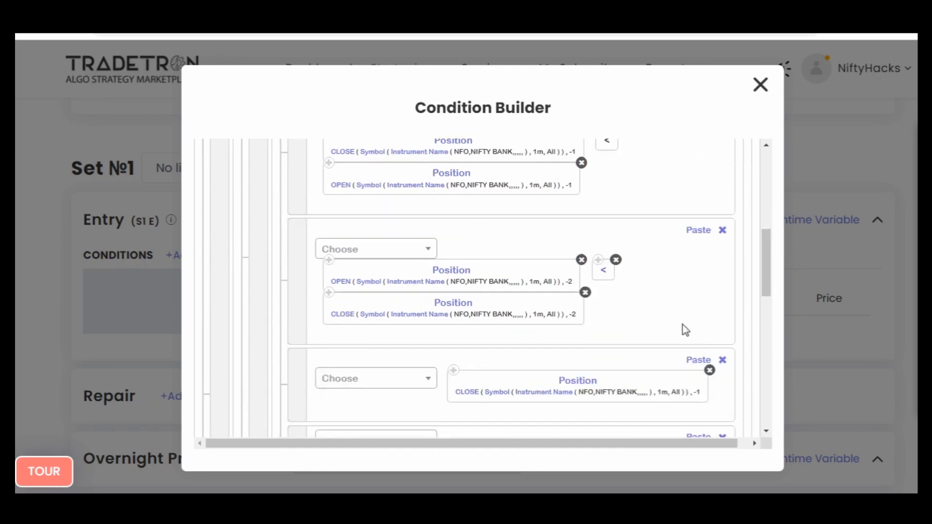
{"action": "left_click", "coordinate": [697, 360]}
{"action": "scroll", "coordinate": [329, 249], "scroll_direction": "up", "scroll_amount": 3}
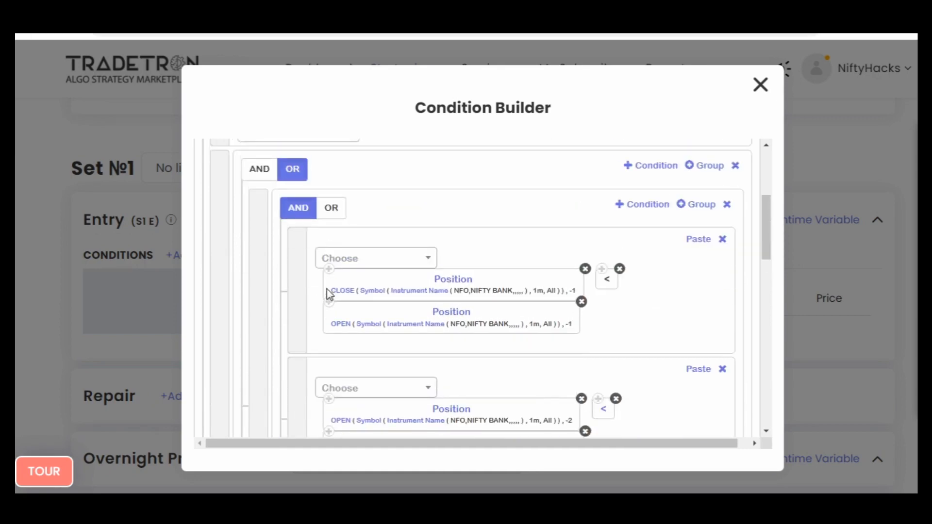
{"action": "scroll", "coordinate": [669, 349], "scroll_direction": "down", "scroll_amount": 3}
{"action": "left_click", "coordinate": [696, 358]}
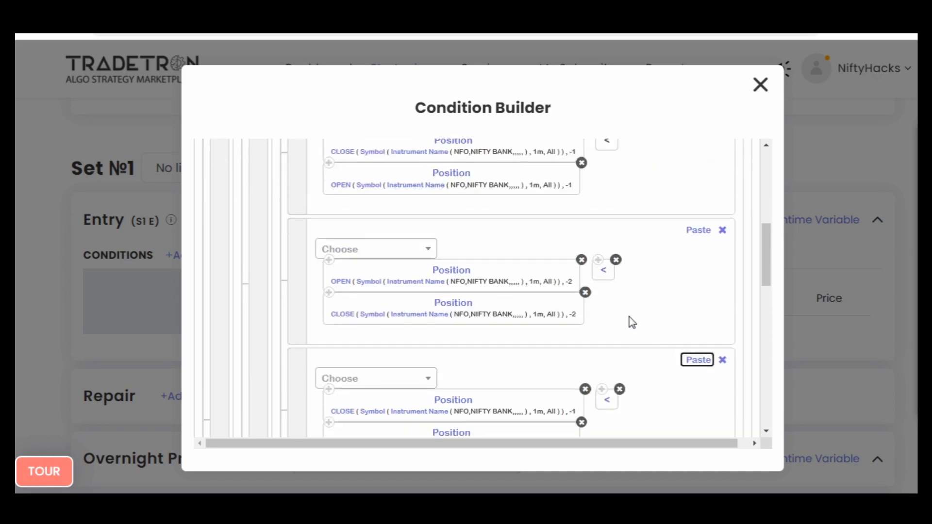
{"action": "scroll", "coordinate": [631, 321], "scroll_direction": "down", "scroll_amount": 2}
{"action": "left_click", "coordinate": [410, 346]}
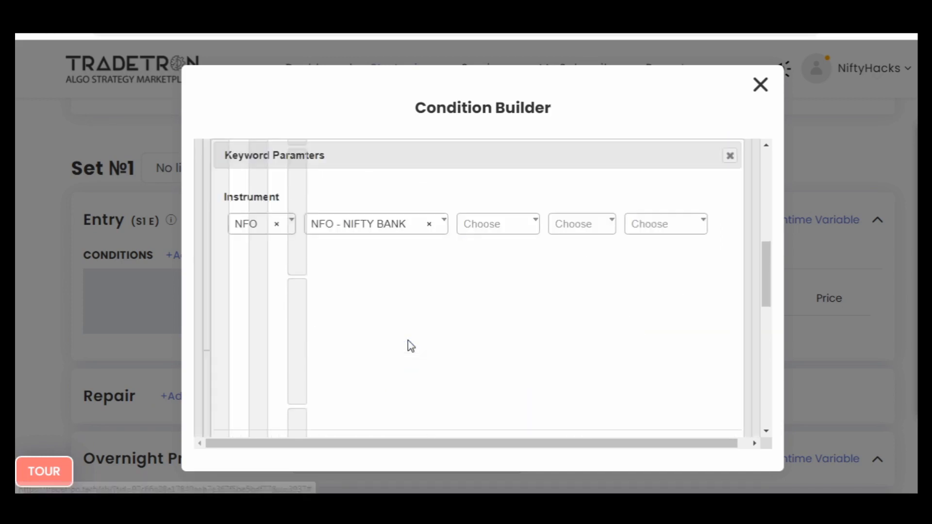
{"action": "left_click", "coordinate": [517, 233]}
{"action": "key", "text": "Down"}
{"action": "key", "text": "Down"}
{"action": "key", "text": "Down"}
{"action": "key", "text": "Down"}
{"action": "key", "text": "Down"}
{"action": "key", "text": "Down"}
{"action": "key", "text": "Down"}
{"action": "key", "text": "Down"}
{"action": "key", "text": "Down"}
{"action": "key", "text": "Down"}
{"action": "key", "text": "Down"}
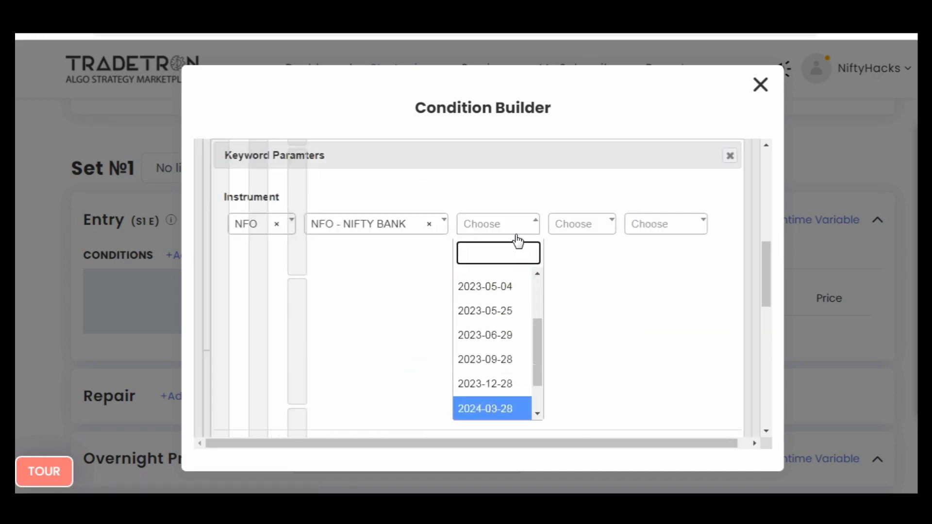
{"action": "key", "text": "Return"}
{"action": "key", "text": "Tab"}
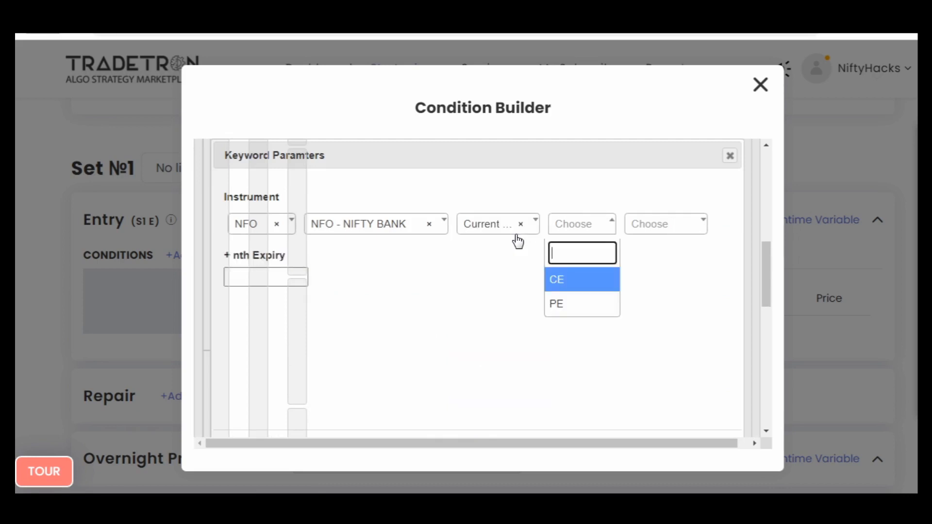
{"action": "left_click", "coordinate": [535, 347]}
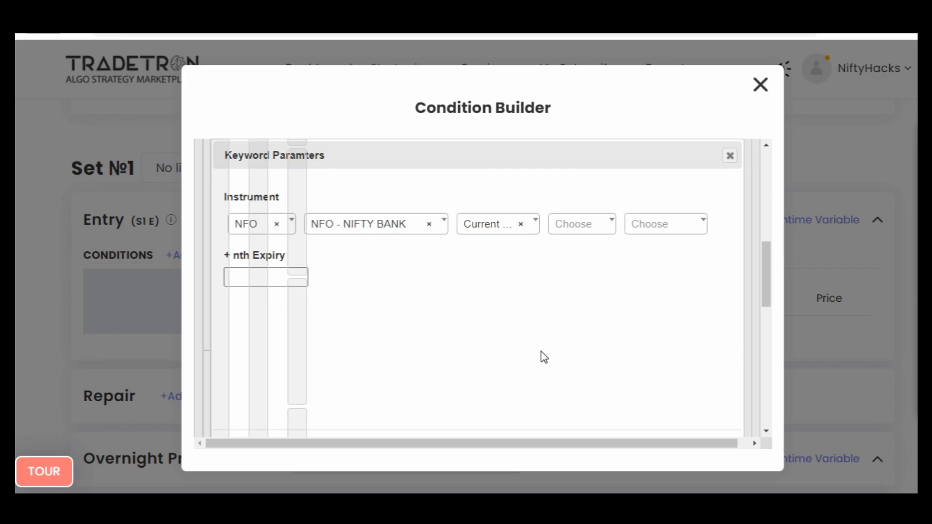
{"action": "left_click", "coordinate": [729, 156]}
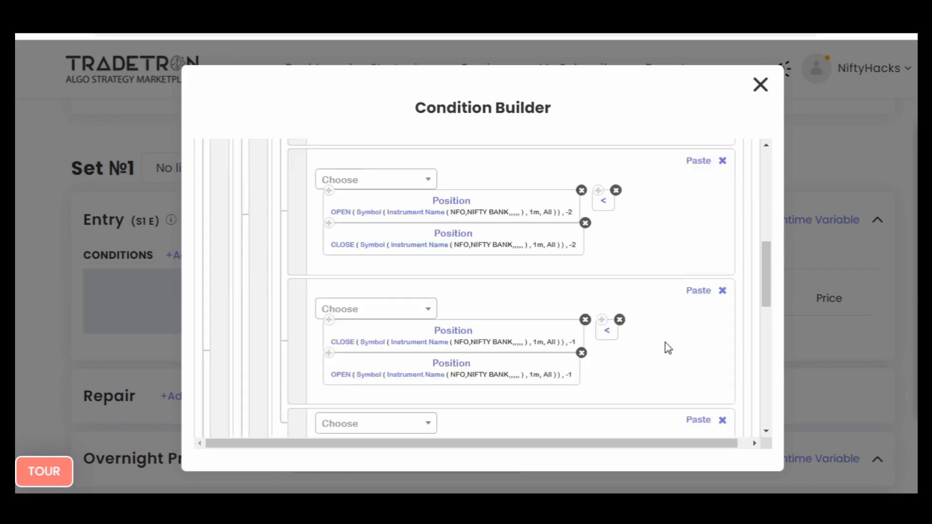
- Delete the empty fourth condition from the first subgroup
{"action": "scroll", "coordinate": [668, 348], "scroll_direction": "down", "scroll_amount": 3}
{"action": "left_click", "coordinate": [724, 282]}
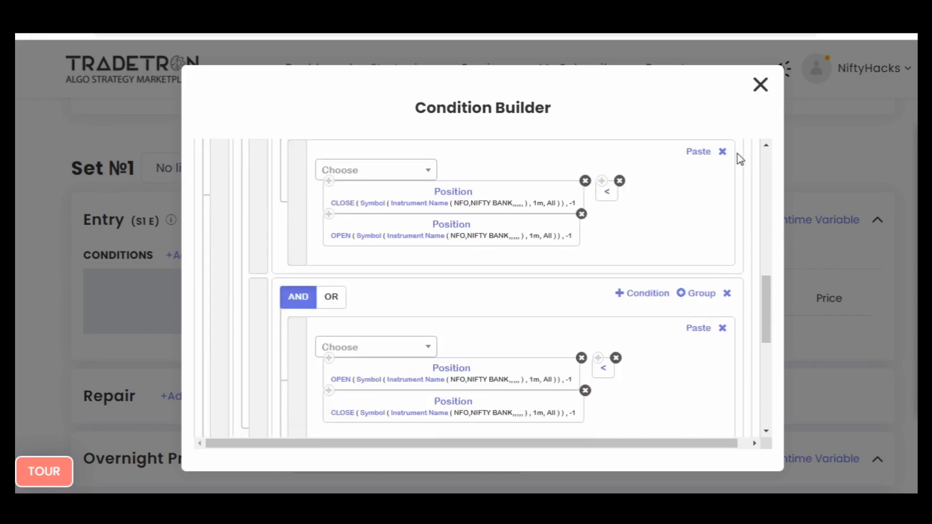
- Delete the empty last condition from the main AND group
{"action": "scroll", "coordinate": [693, 211], "scroll_direction": "up", "scroll_amount": 10}
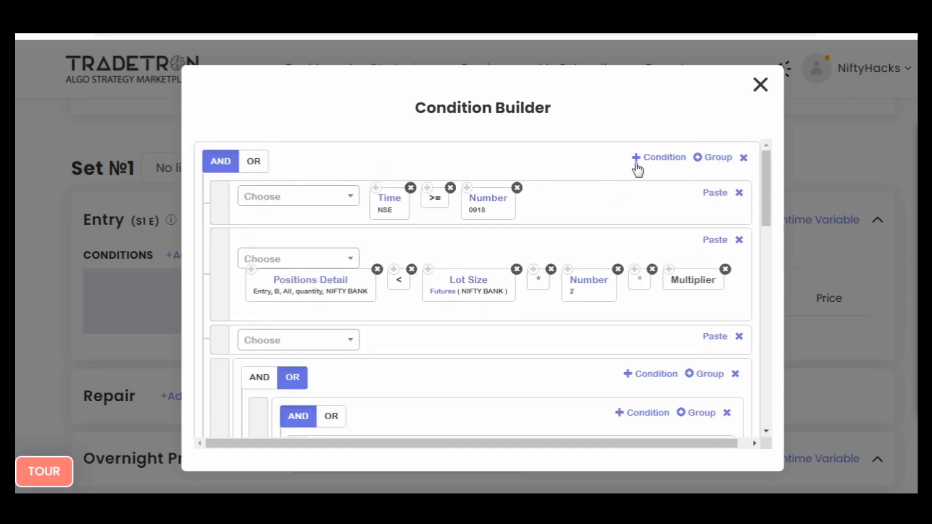
{"action": "scroll", "coordinate": [524, 334], "scroll_direction": "down", "scroll_amount": 15}
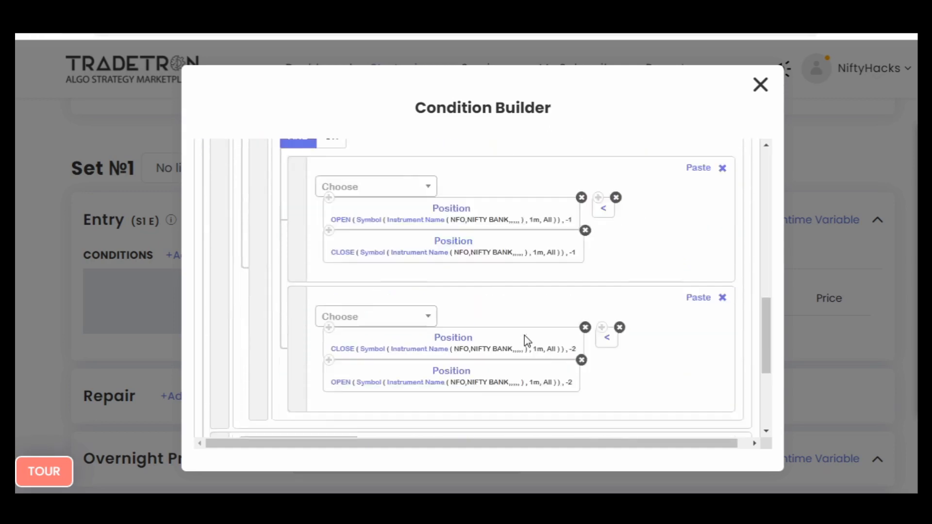
{"action": "scroll", "coordinate": [525, 341], "scroll_direction": "up", "scroll_amount": 5}
{"action": "scroll", "coordinate": [524, 342], "scroll_direction": "down", "scroll_amount": 5}
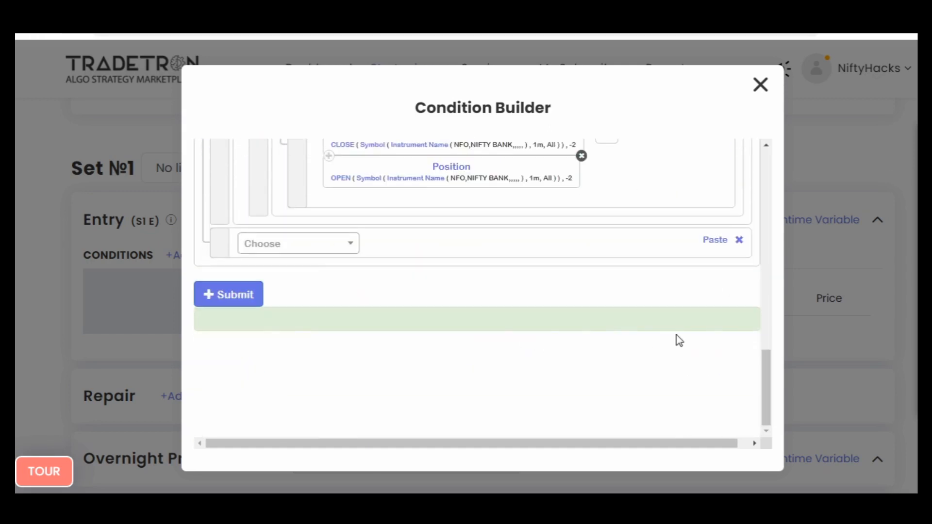
{"action": "left_click", "coordinate": [739, 241]}
{"action": "scroll", "coordinate": [580, 335], "scroll_direction": "up", "scroll_amount": 10}
{"action": "left_click", "coordinate": [334, 341]}
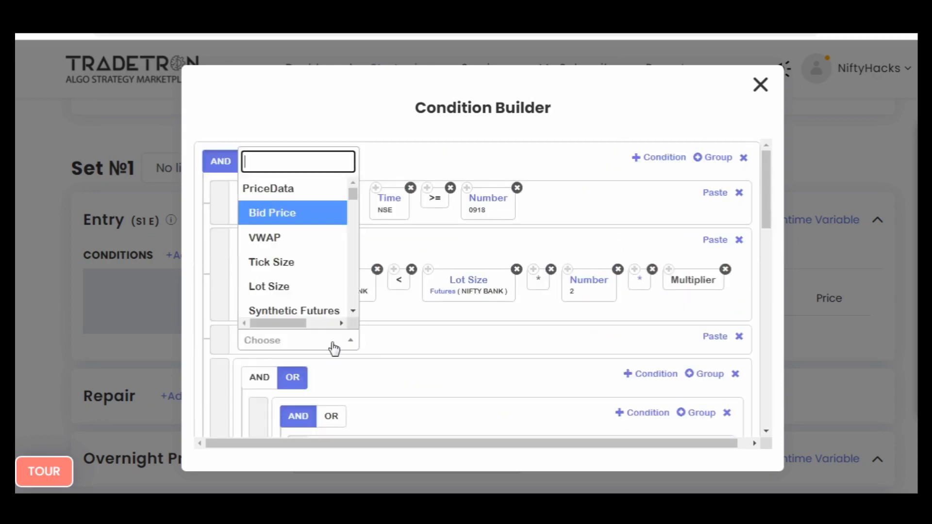
{"action": "type", "text": "ltp"}
{"action": "key", "text": "Return"}
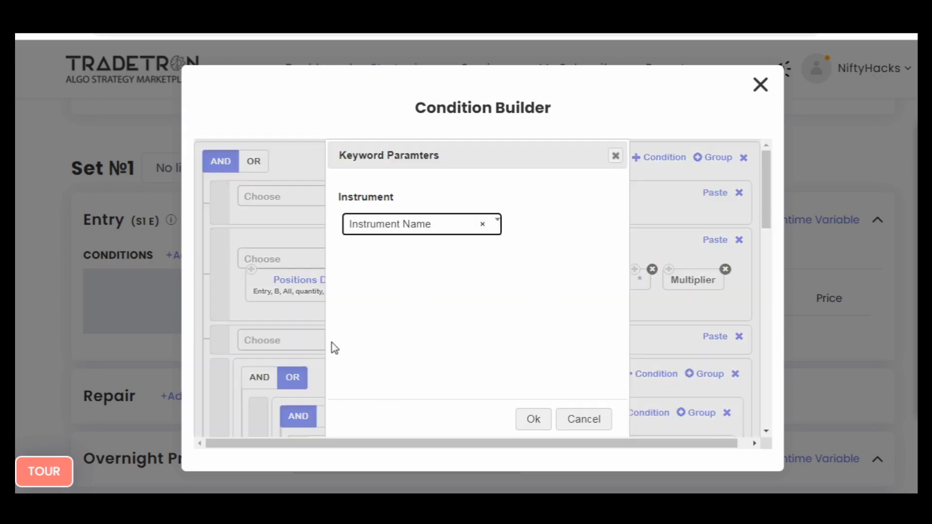
{"action": "key", "text": "Return"}
{"action": "key", "text": "Return"}
{"action": "key", "text": "Return"}
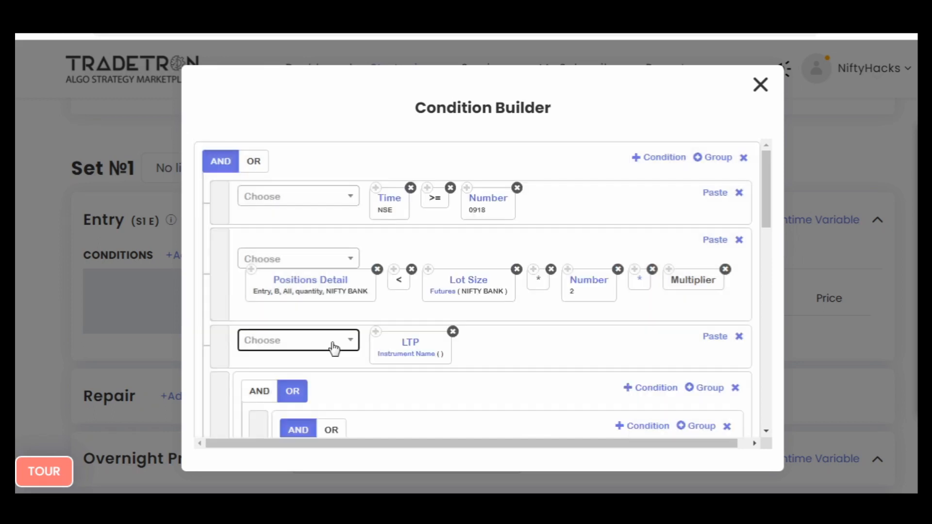
{"action": "left_click", "coordinate": [386, 359]}
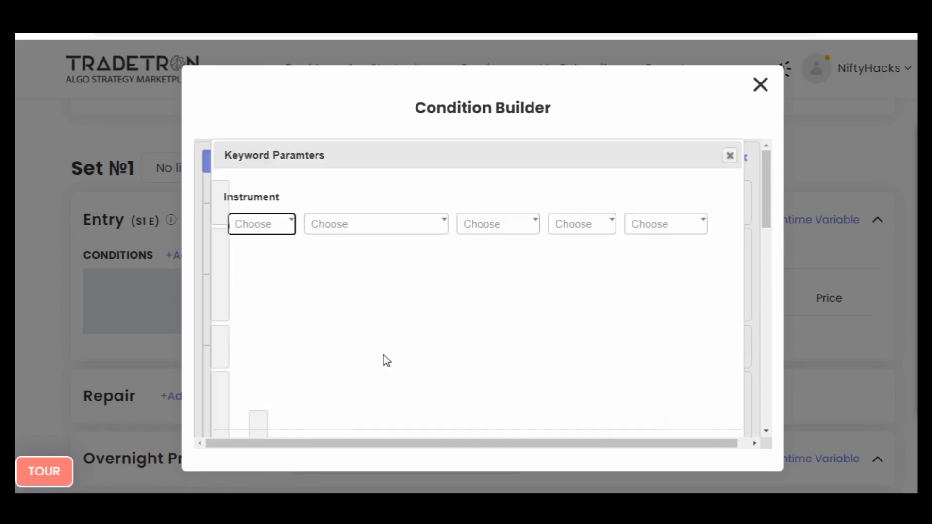
{"action": "left_click", "coordinate": [729, 155]}
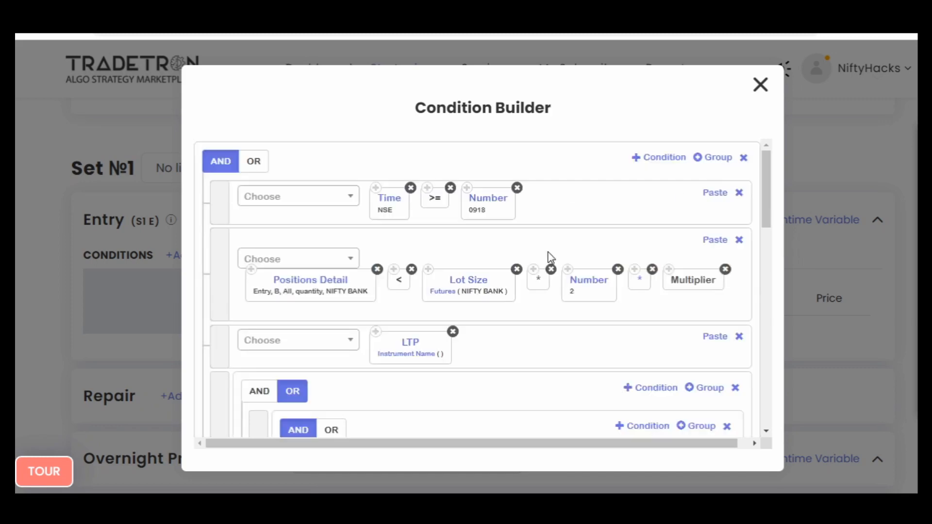
- Delete the third condition, just above the OR group, from the main AND group and close the Condition Builder
{"action": "left_click", "coordinate": [738, 337]}
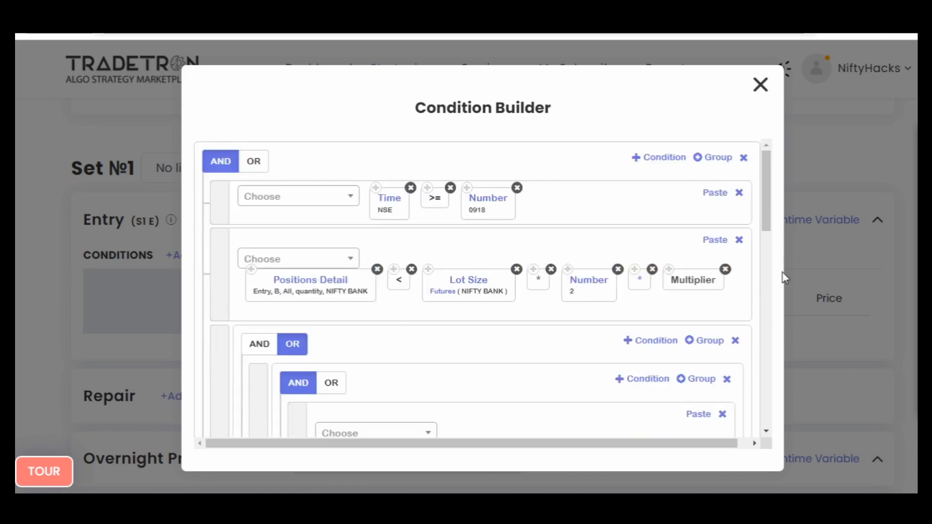
{"action": "scroll", "coordinate": [654, 345], "scroll_direction": "down", "scroll_amount": 10}
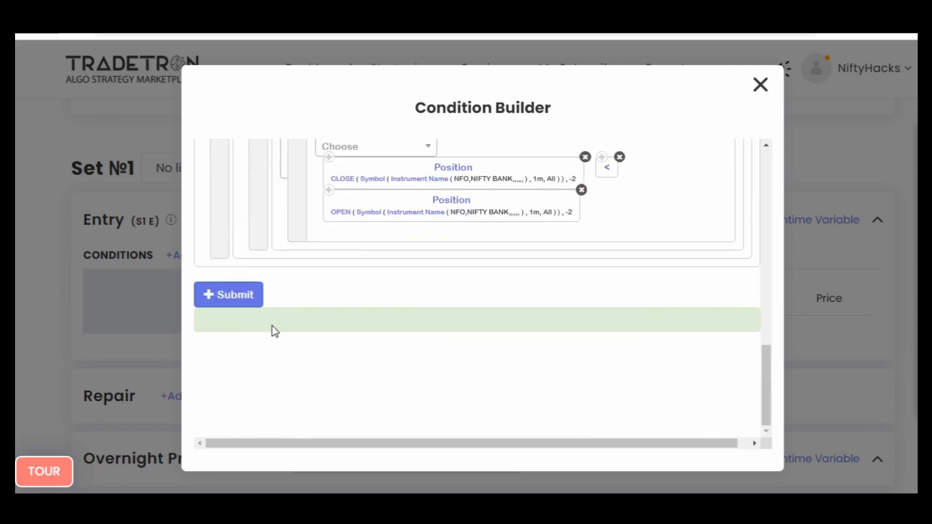
{"action": "left_click", "coordinate": [759, 87]}
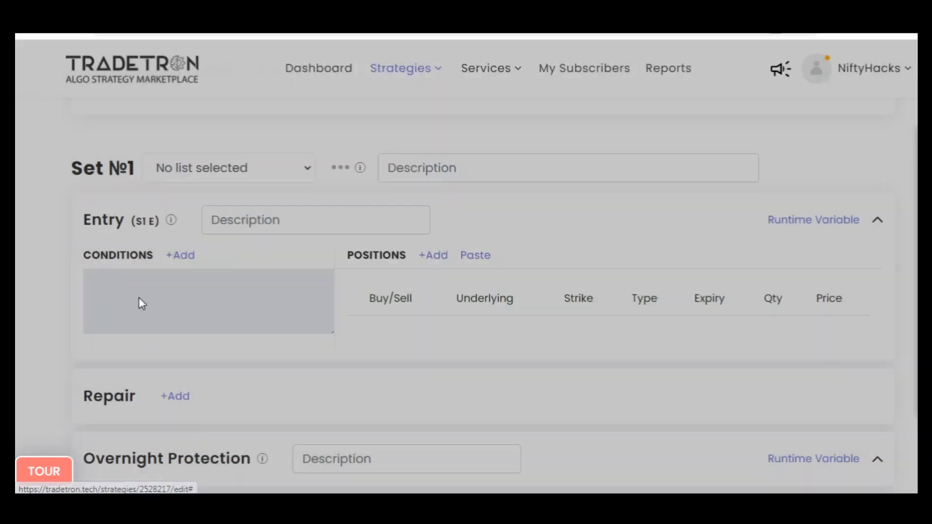
- Copy the Entry conditions of Set №1 and save the updated strategy without deploying or backtesting it
{"action": "left_click", "coordinate": [220, 262]}
{"action": "scroll", "coordinate": [461, 385], "scroll_direction": "down", "scroll_amount": 20}
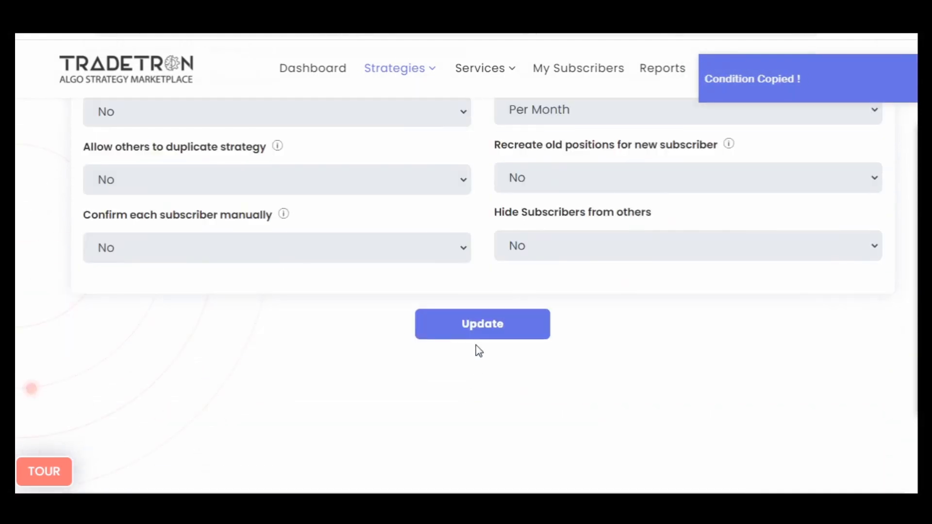
{"action": "left_click", "coordinate": [481, 324]}
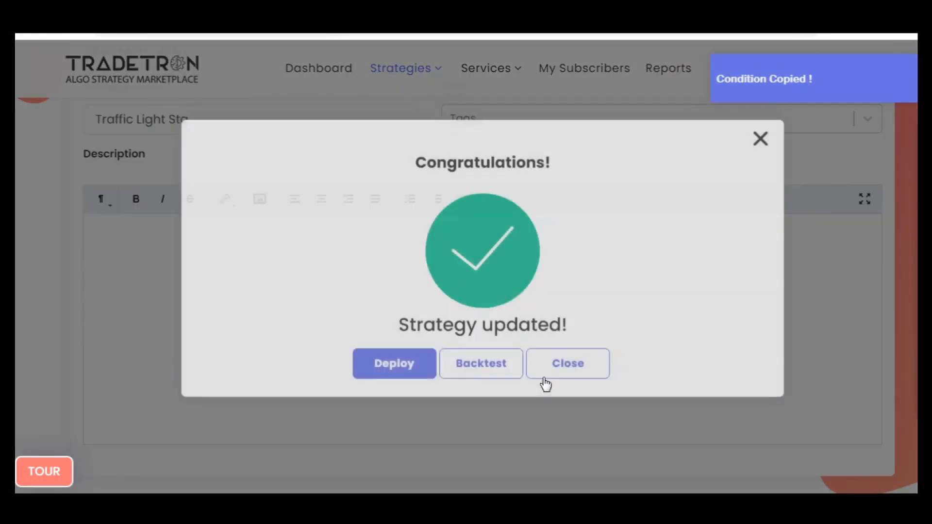
{"action": "left_click", "coordinate": [556, 365]}
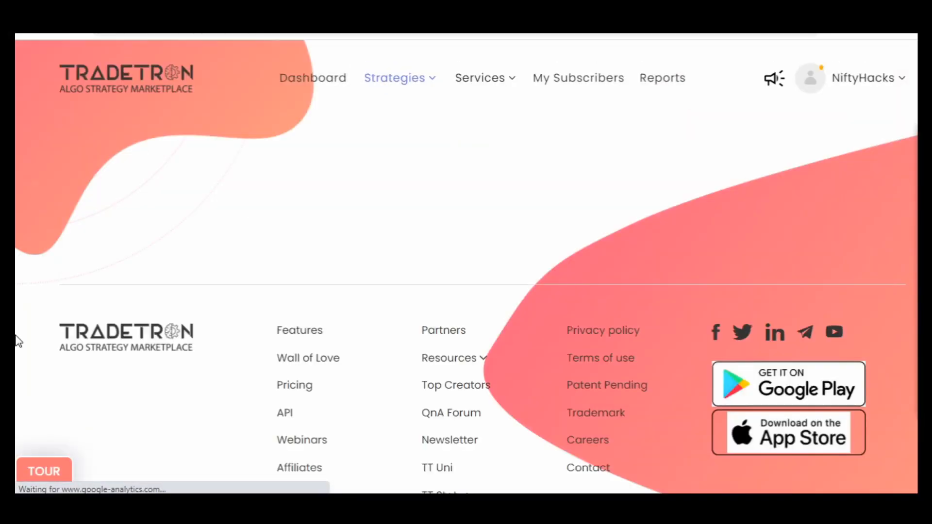
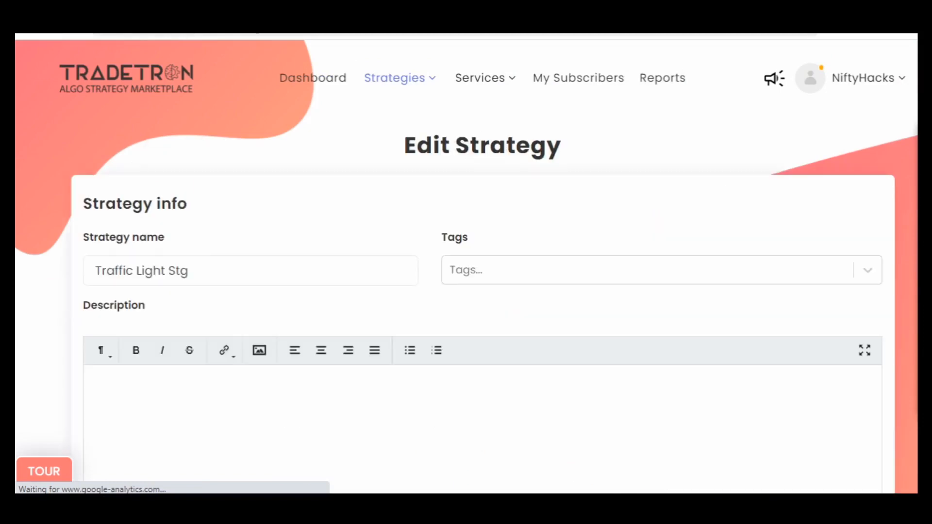
- Add a second set to the strategy and paste the copied conditions into its Entry
{"action": "scroll", "coordinate": [17, 219], "scroll_direction": "down", "scroll_amount": 10}
{"action": "scroll", "coordinate": [17, 224], "scroll_direction": "down", "scroll_amount": 10}
{"action": "scroll", "coordinate": [17, 224], "scroll_direction": "up", "scroll_amount": 5}
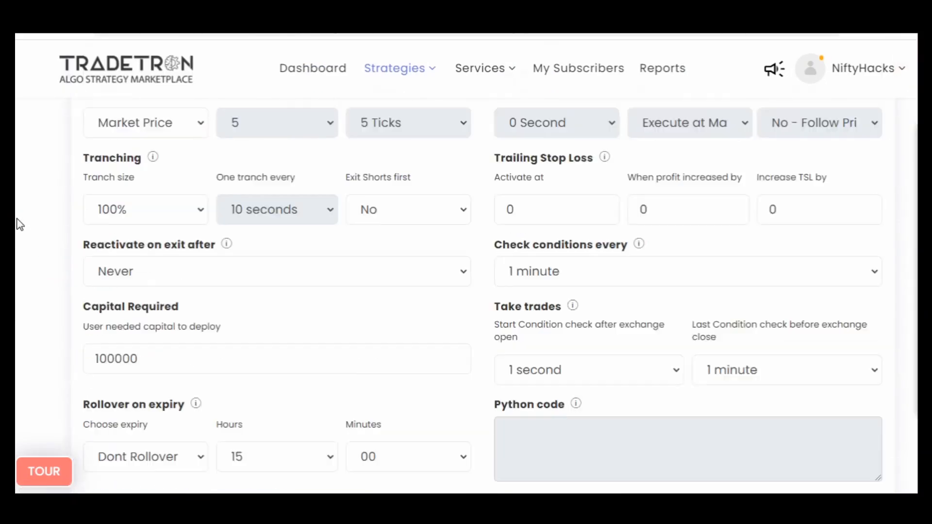
{"action": "left_click", "coordinate": [806, 196]}
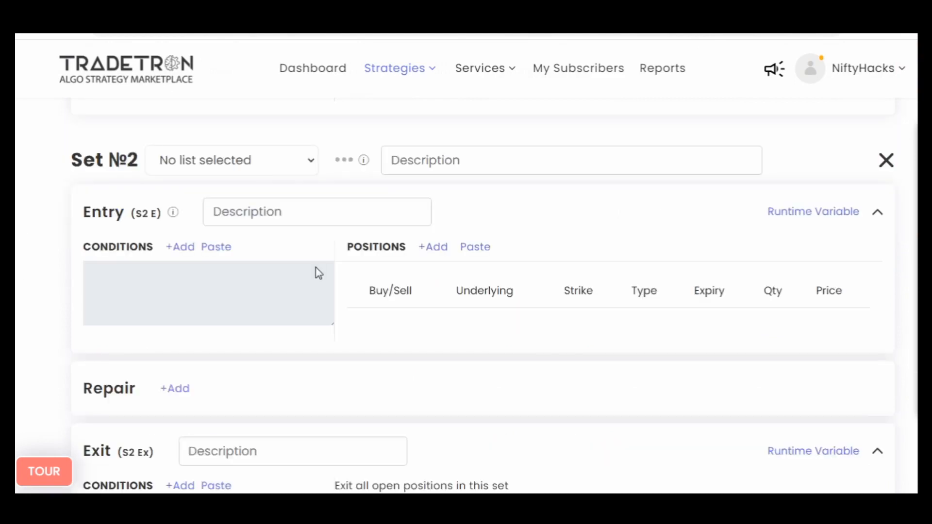
{"action": "left_click", "coordinate": [226, 248]}
{"action": "scroll", "coordinate": [17, 316], "scroll_direction": "up", "scroll_amount": 8}
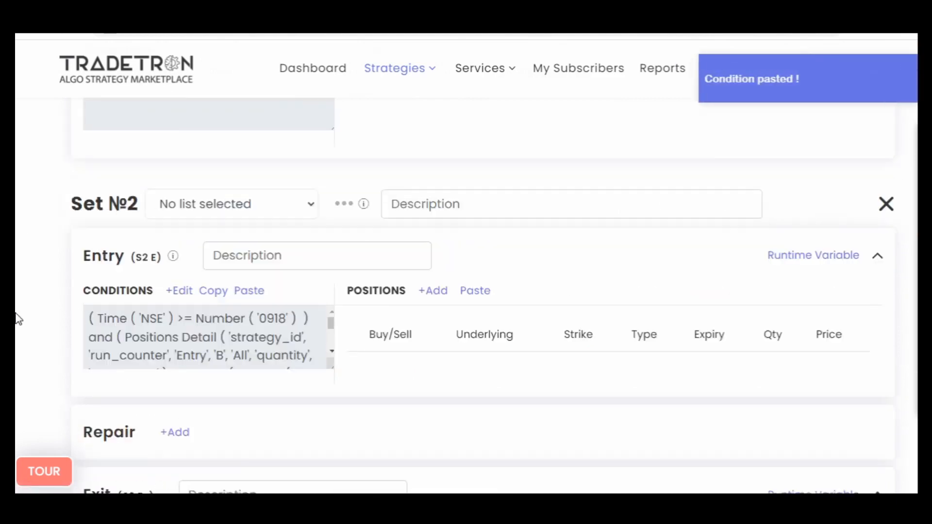
- Open Set №1's Entry conditions and strip the second condition down to Positions Detail and Number by removing its operators, Lot Size and Multiplier
{"action": "scroll", "coordinate": [17, 317], "scroll_direction": "down", "scroll_amount": 1}
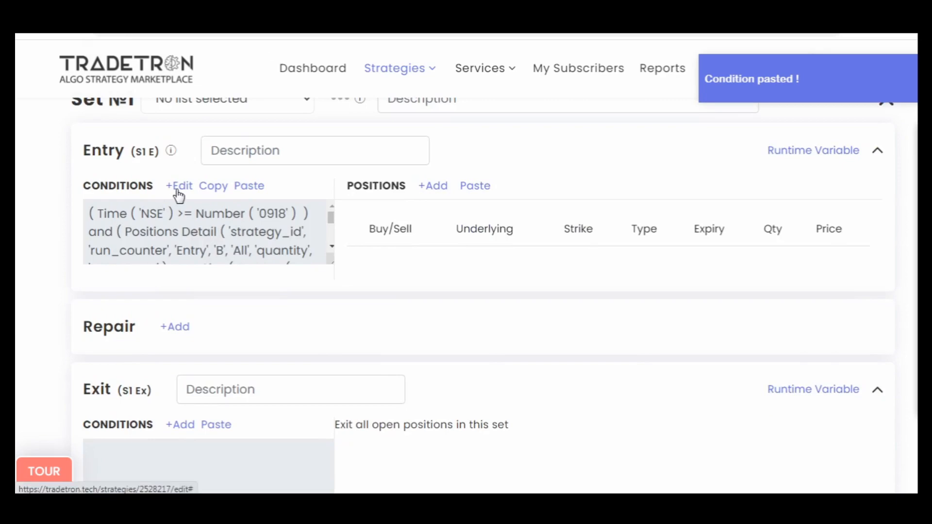
{"action": "left_click", "coordinate": [179, 187]}
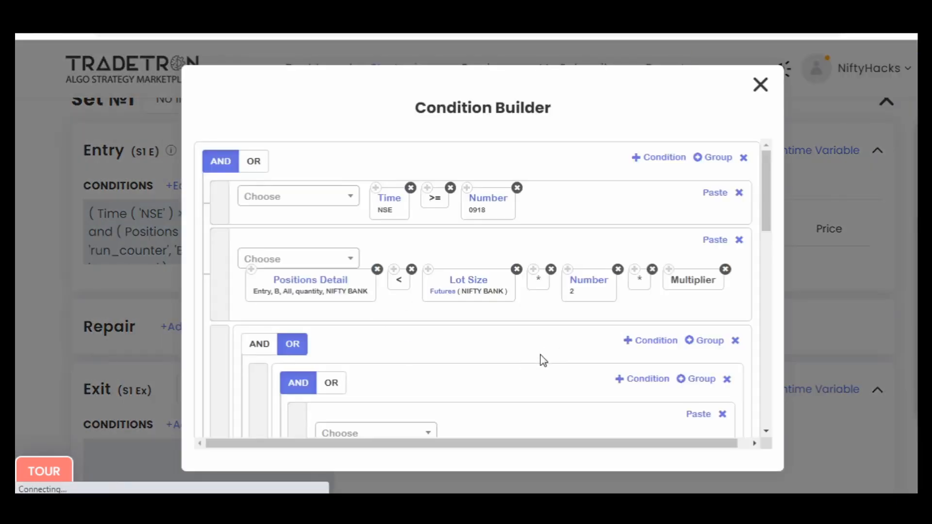
{"action": "left_click", "coordinate": [725, 270]}
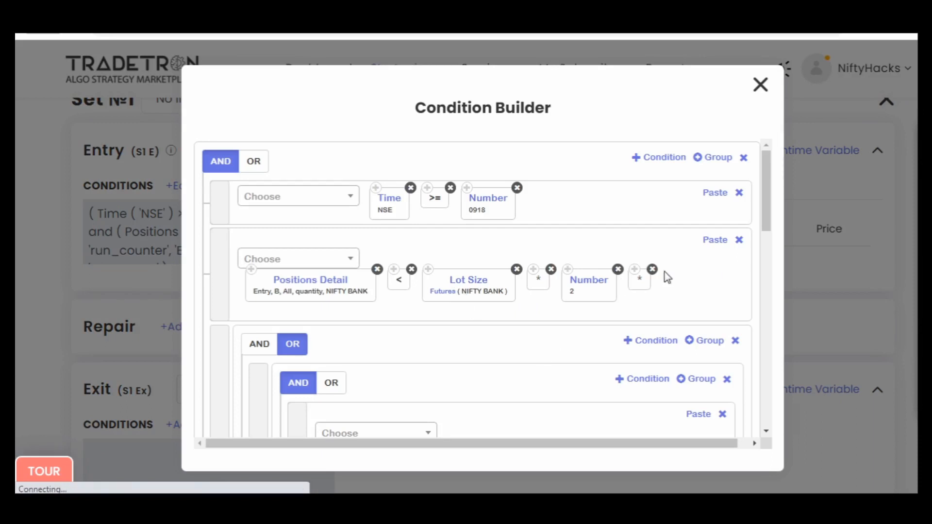
{"action": "left_click", "coordinate": [652, 270]}
{"action": "left_click", "coordinate": [517, 269]}
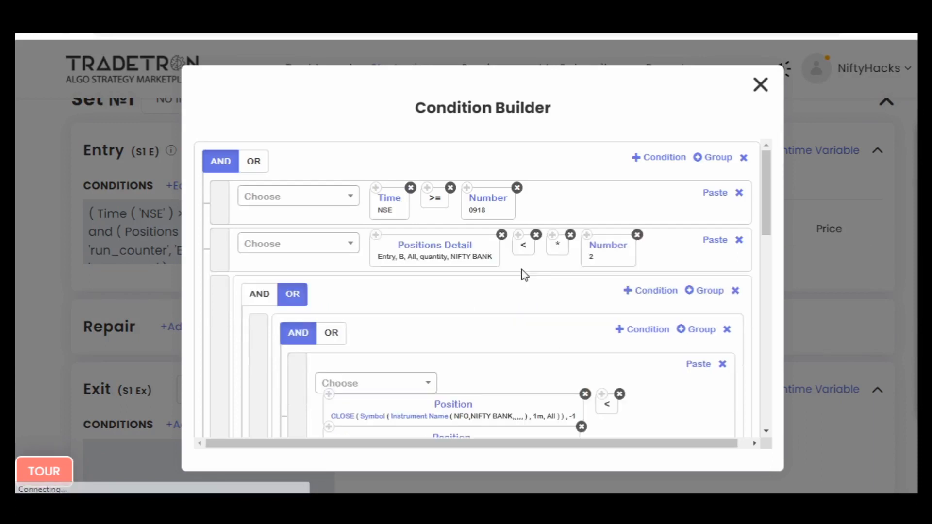
{"action": "left_click", "coordinate": [574, 235]}
{"action": "left_click", "coordinate": [535, 237]}
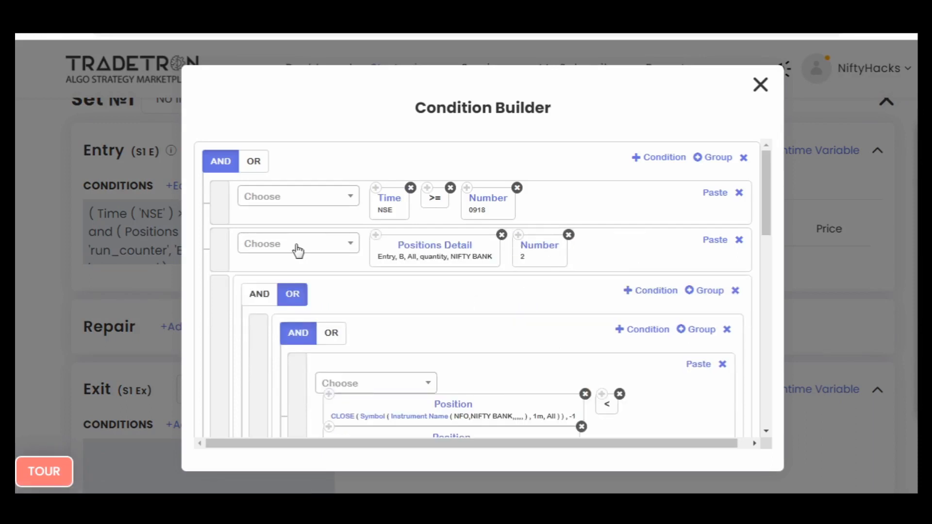
- Insert == between Positions Detail and Number in the second condition and set the Number to 0
{"action": "left_click", "coordinate": [298, 244]}
{"action": "type", "text": "="}
{"action": "left_click", "coordinate": [281, 365]}
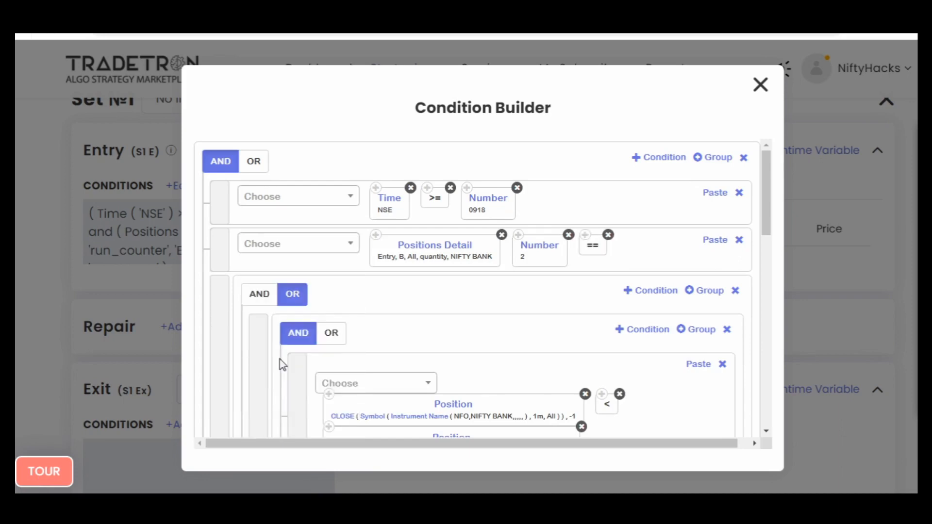
{"action": "left_click_drag", "start_coordinate": [602, 249], "coordinate": [533, 246]}
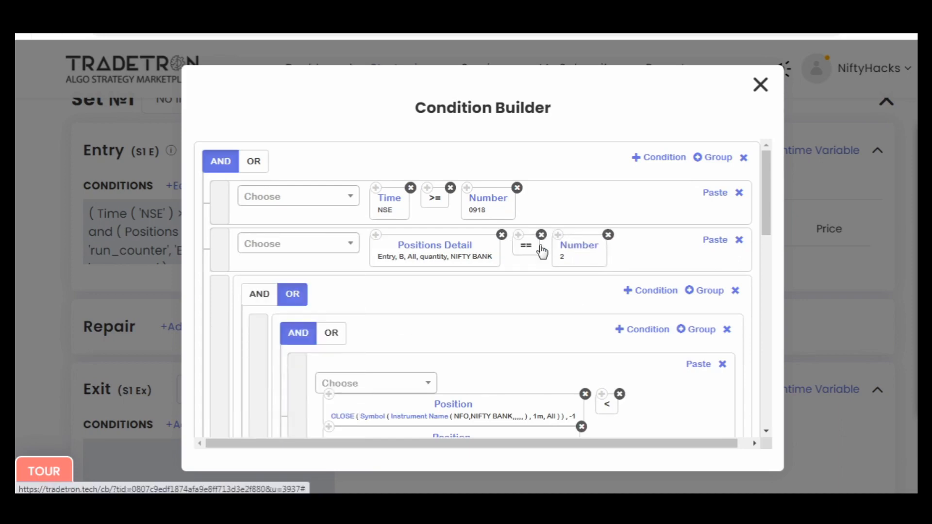
{"action": "left_click", "coordinate": [551, 250]}
{"action": "left_click", "coordinate": [426, 224]}
{"action": "key", "text": "BackSpace"}
{"action": "type", "text": "0"}
{"action": "left_click", "coordinate": [533, 419]}
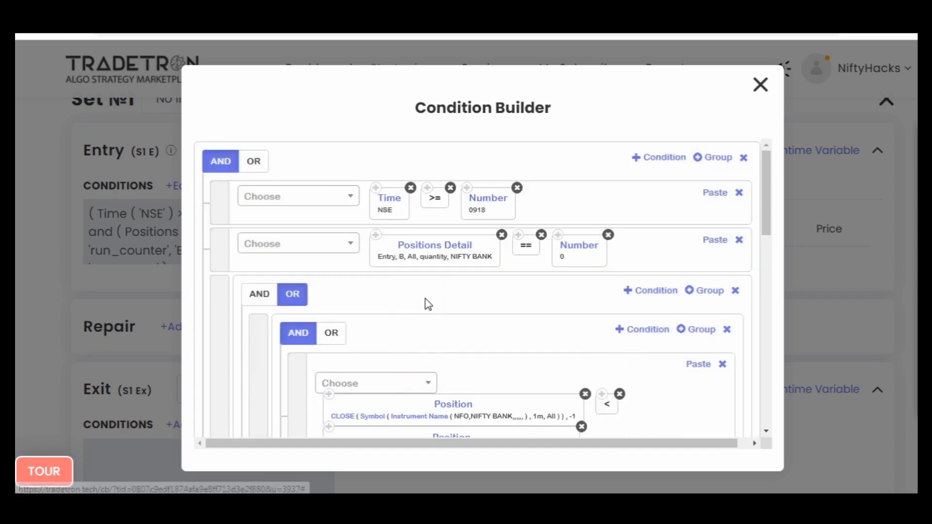
- Set the Positions Detail keyword to condition type All, transaction type All, instruments type All and value count for NIFTY BANK
{"action": "left_click", "coordinate": [412, 251]}
{"action": "left_click", "coordinate": [406, 223]}
{"action": "left_click", "coordinate": [352, 277]}
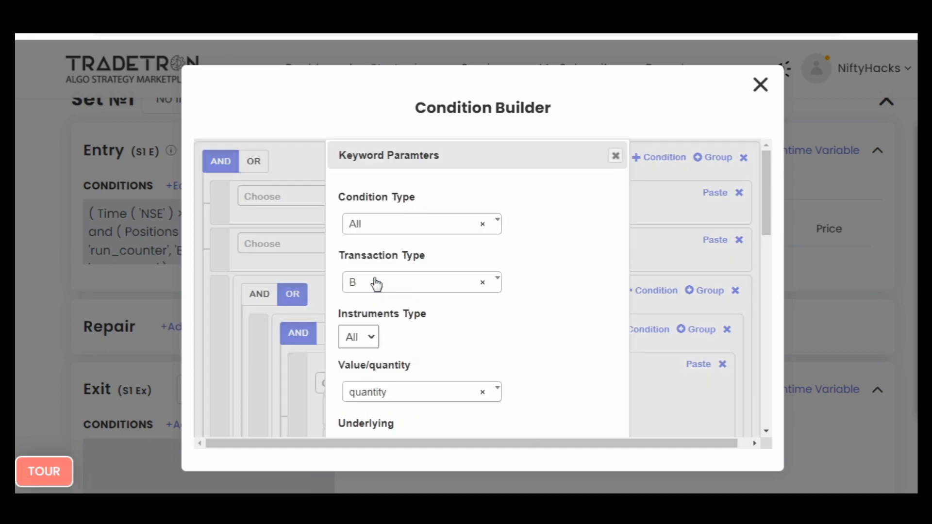
{"action": "left_click", "coordinate": [375, 282]}
{"action": "left_click", "coordinate": [373, 336]}
{"action": "left_click", "coordinate": [372, 337]}
{"action": "left_click", "coordinate": [399, 337]}
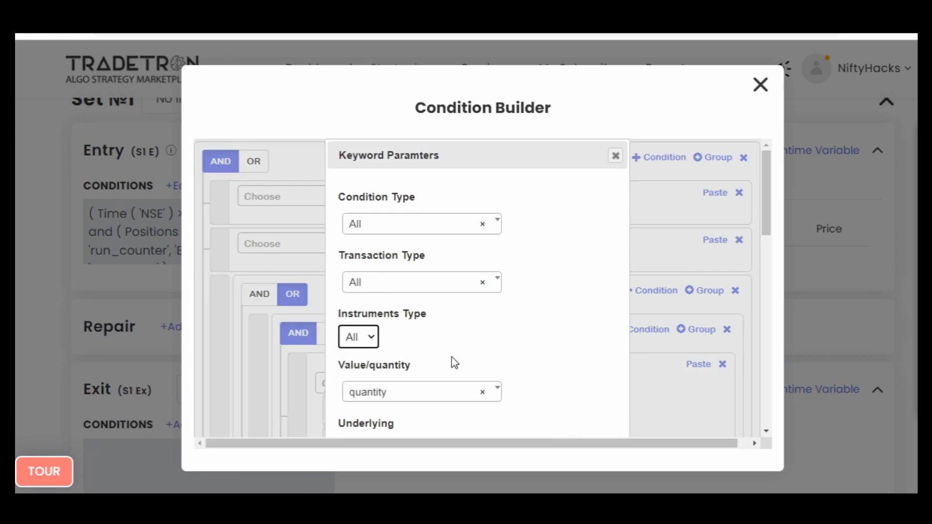
{"action": "left_click", "coordinate": [397, 388]}
{"action": "left_click", "coordinate": [391, 370]}
{"action": "scroll", "coordinate": [531, 345], "scroll_direction": "down", "scroll_amount": 5}
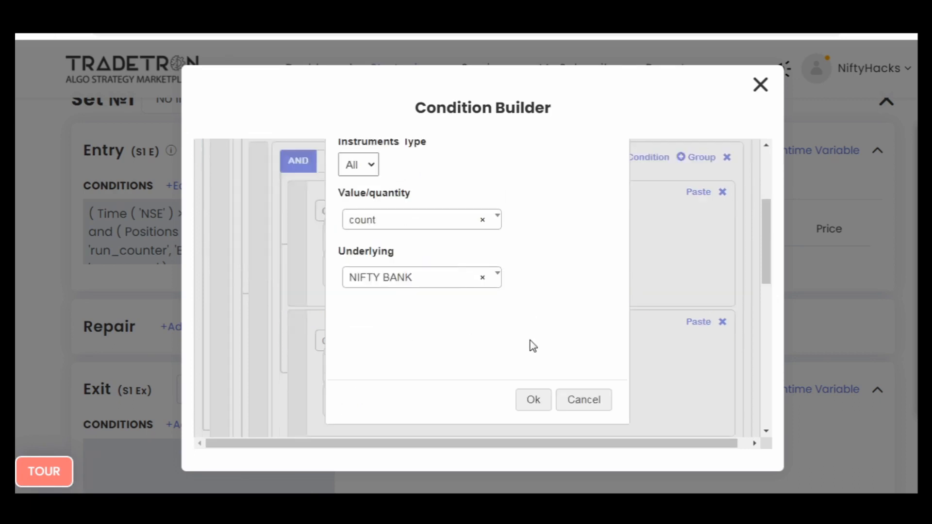
{"action": "left_click", "coordinate": [537, 364]}
- Submit the edited Entry conditions of Set №1 in the Condition Builder
{"action": "scroll", "coordinate": [527, 321], "scroll_direction": "down", "scroll_amount": 10}
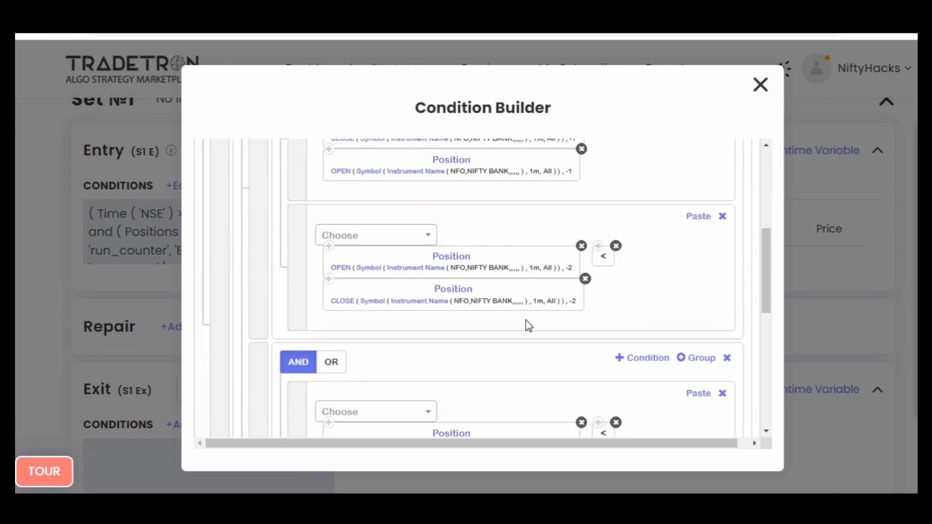
{"action": "scroll", "coordinate": [528, 322], "scroll_direction": "up", "scroll_amount": 10}
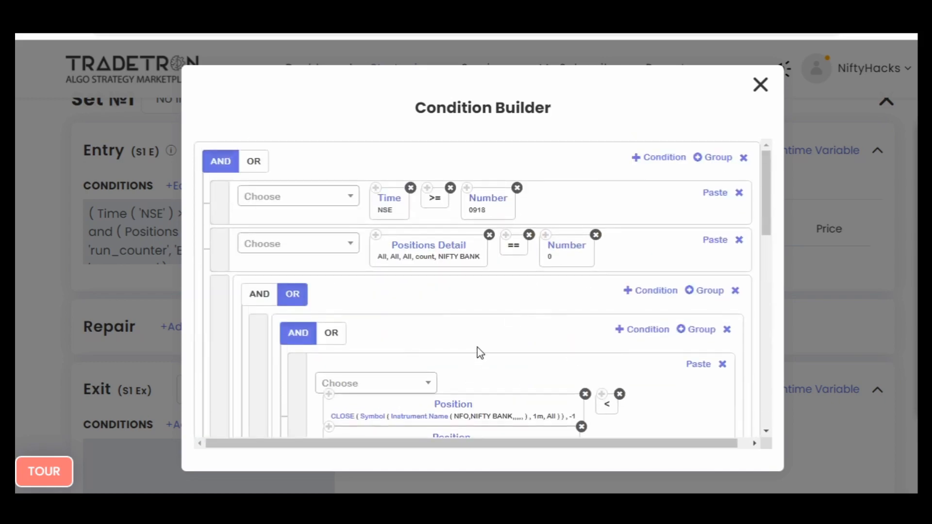
{"action": "scroll", "coordinate": [478, 353], "scroll_direction": "down", "scroll_amount": 3}
{"action": "scroll", "coordinate": [480, 353], "scroll_direction": "down", "scroll_amount": 8}
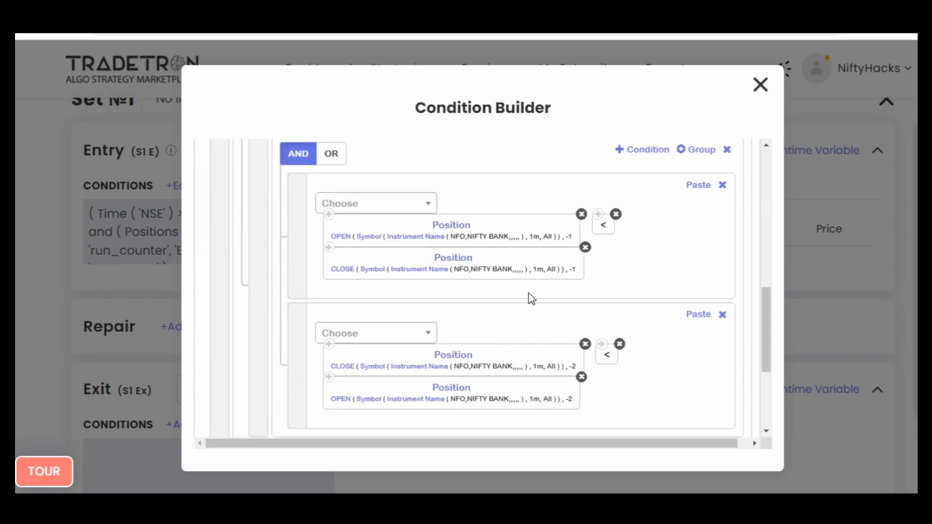
{"action": "left_click", "coordinate": [229, 345]}
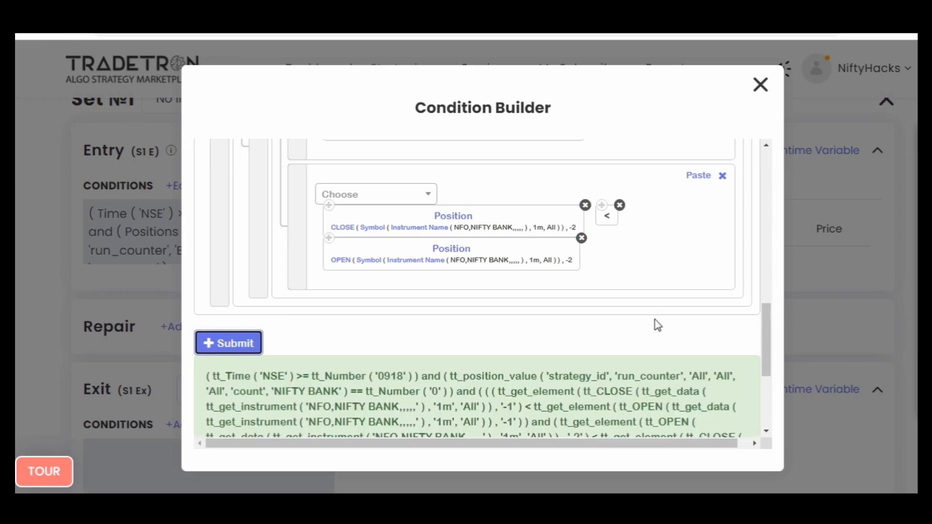
{"action": "scroll", "coordinate": [656, 324], "scroll_direction": "up", "scroll_amount": 6}
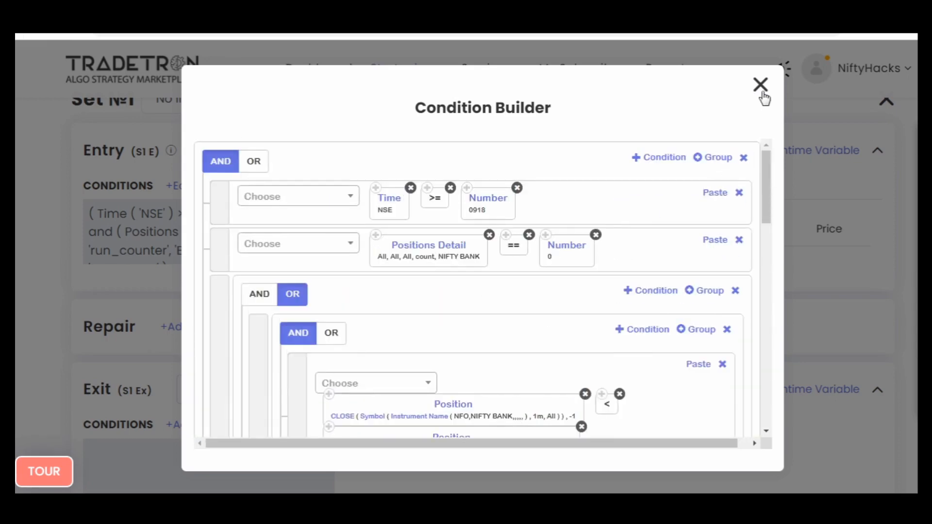
- Add a condition at the end of the main AND group and copy the Time (NSE) keyword from the first condition into it
{"action": "left_click", "coordinate": [660, 159]}
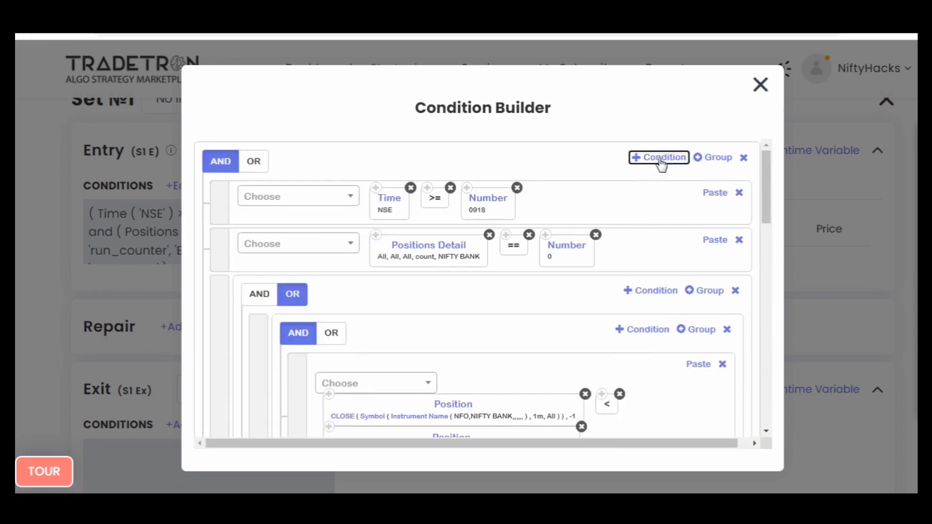
{"action": "left_click", "coordinate": [376, 188]}
{"action": "scroll", "coordinate": [558, 318], "scroll_direction": "down", "scroll_amount": 11}
{"action": "scroll", "coordinate": [679, 311], "scroll_direction": "up", "scroll_amount": 1}
{"action": "scroll", "coordinate": [678, 313], "scroll_direction": "up", "scroll_amount": 3}
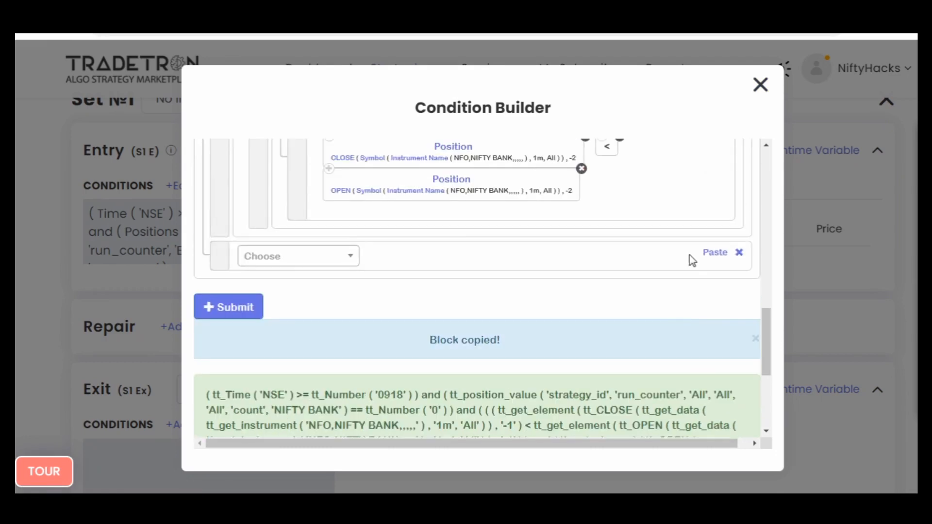
{"action": "left_click", "coordinate": [715, 253]}
- Complete the new Time condition with the < operator and Number 1509
{"action": "left_click", "coordinate": [300, 259]}
{"action": "type", "text": "<"}
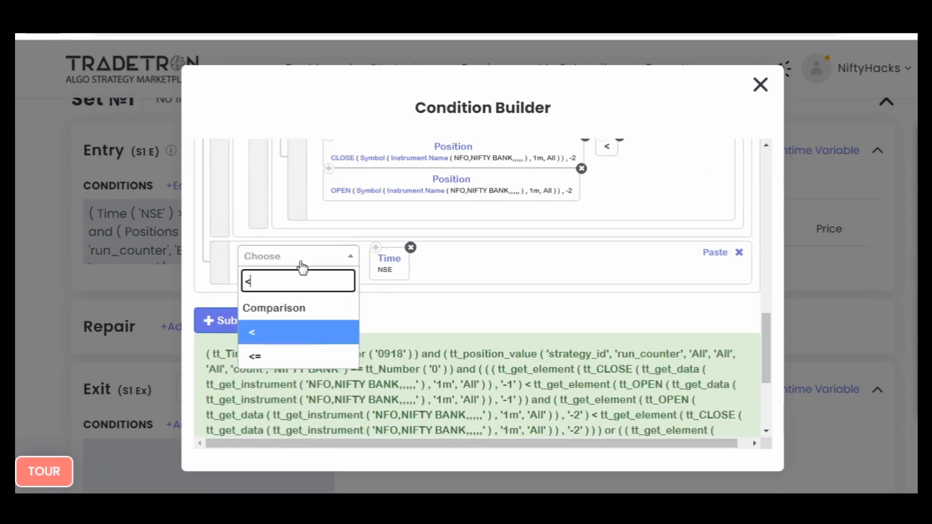
{"action": "key", "text": "Return"}
{"action": "type", "text": "num"}
{"action": "key", "text": "Down"}
{"action": "key", "text": "Down"}
{"action": "key", "text": "Return"}
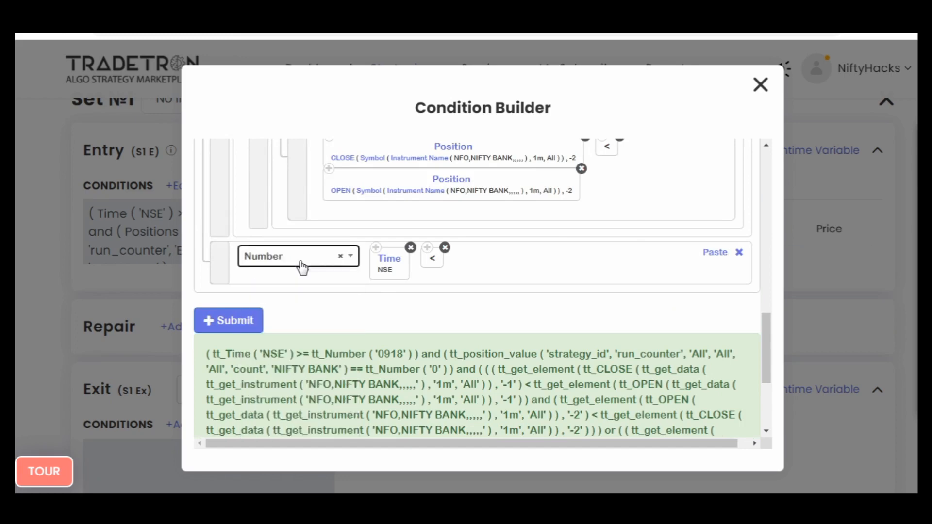
{"action": "type", "text": "1509"}
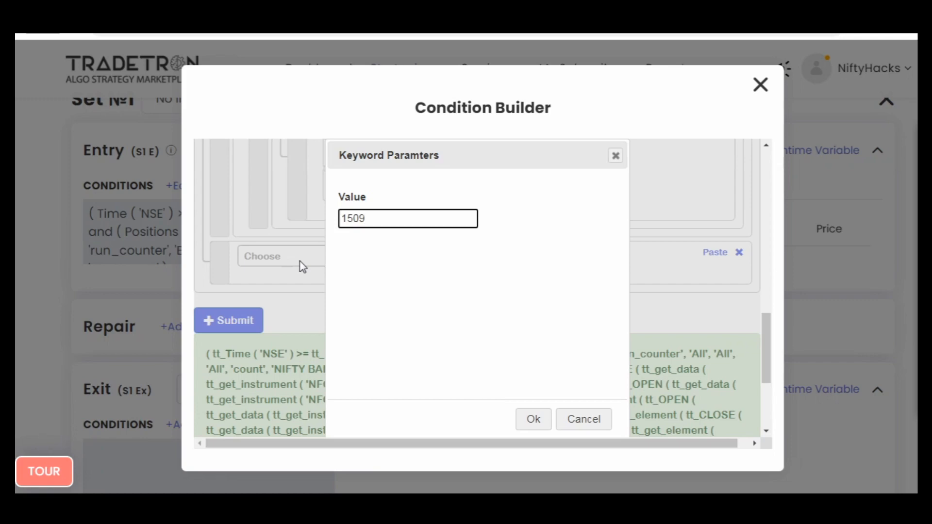
{"action": "key", "text": "Tab"}
{"action": "key", "text": "Return"}
- Submit the conditions including the new time limit and close the Condition Builder
{"action": "left_click", "coordinate": [244, 324]}
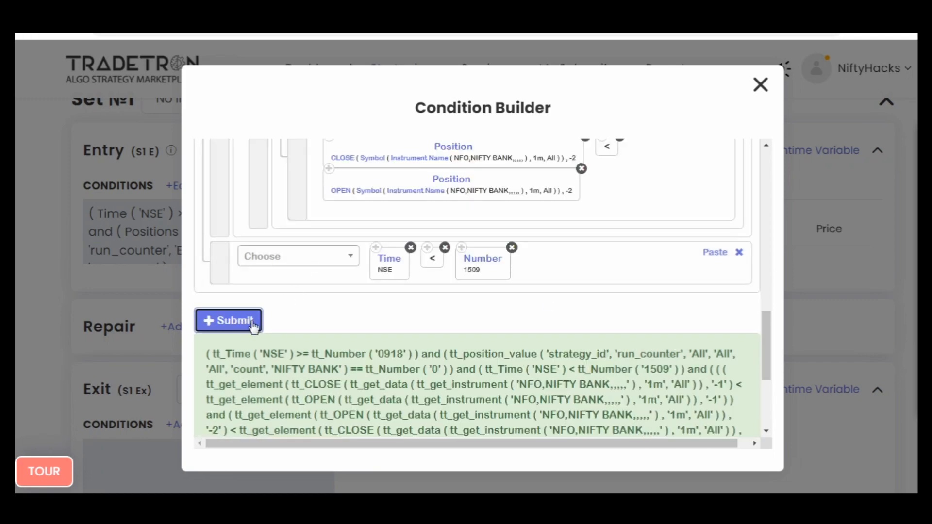
{"action": "scroll", "coordinate": [566, 308], "scroll_direction": "up", "scroll_amount": 10}
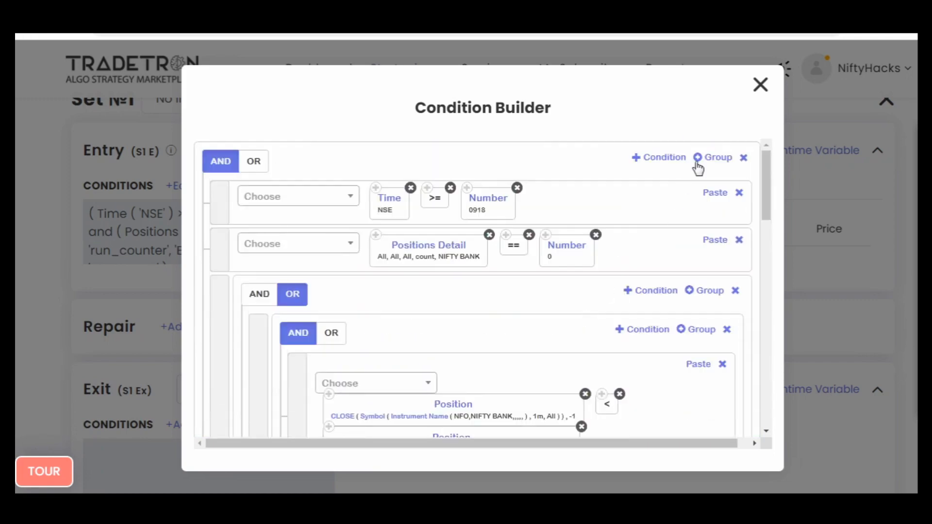
{"action": "left_click", "coordinate": [760, 85]}
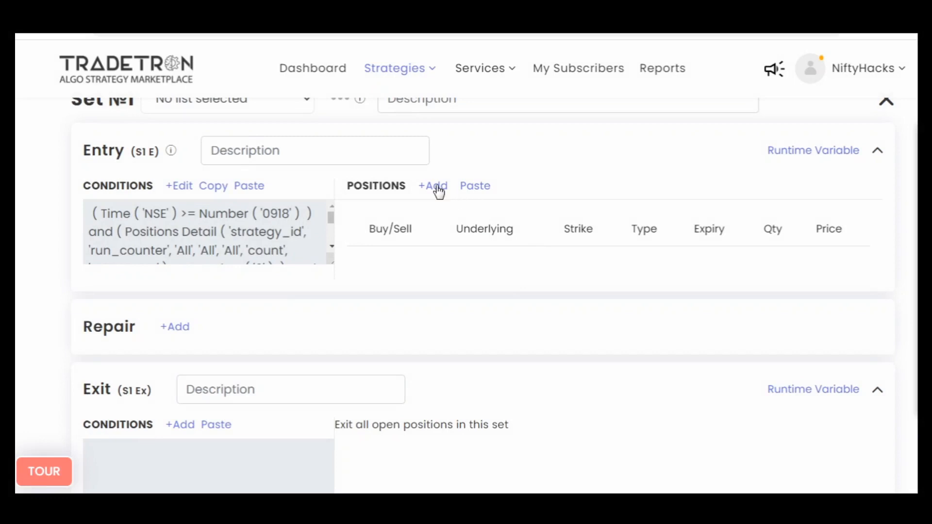
- Start a new BUY position in Set №1's Entry with exchange NFO, type Call and underlying NIFTY BANK
{"action": "left_click", "coordinate": [437, 187]}
{"action": "left_click", "coordinate": [368, 240]}
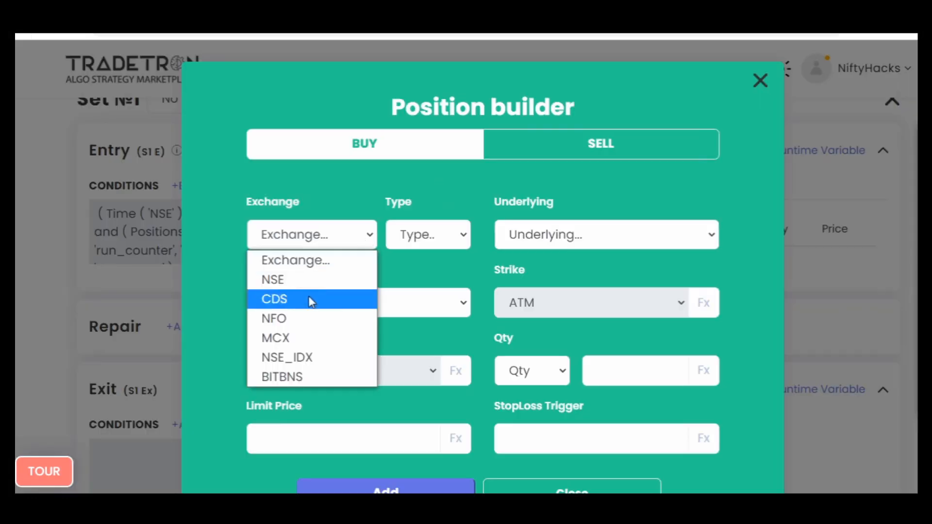
{"action": "left_click", "coordinate": [305, 318]}
{"action": "left_click", "coordinate": [427, 234]}
{"action": "left_click", "coordinate": [421, 299]}
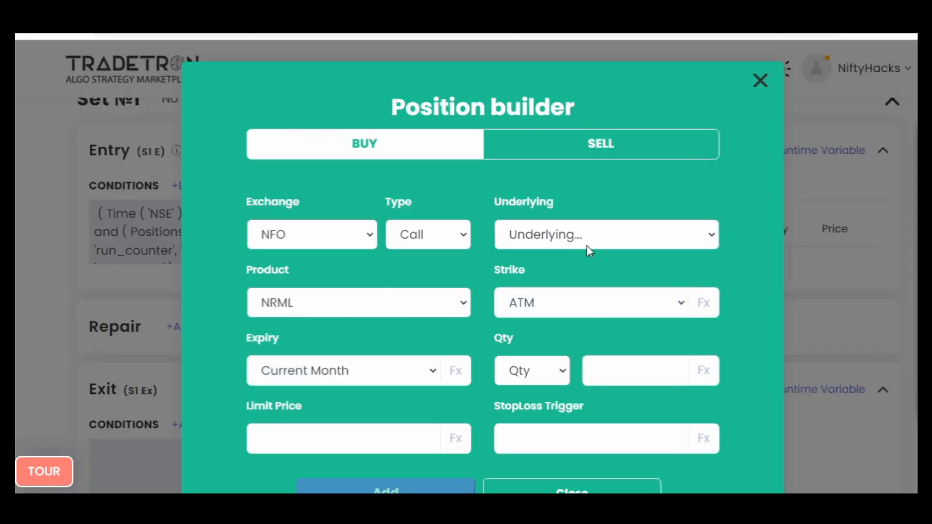
{"action": "left_click", "coordinate": [580, 243]}
{"action": "type", "text": "nifty"}
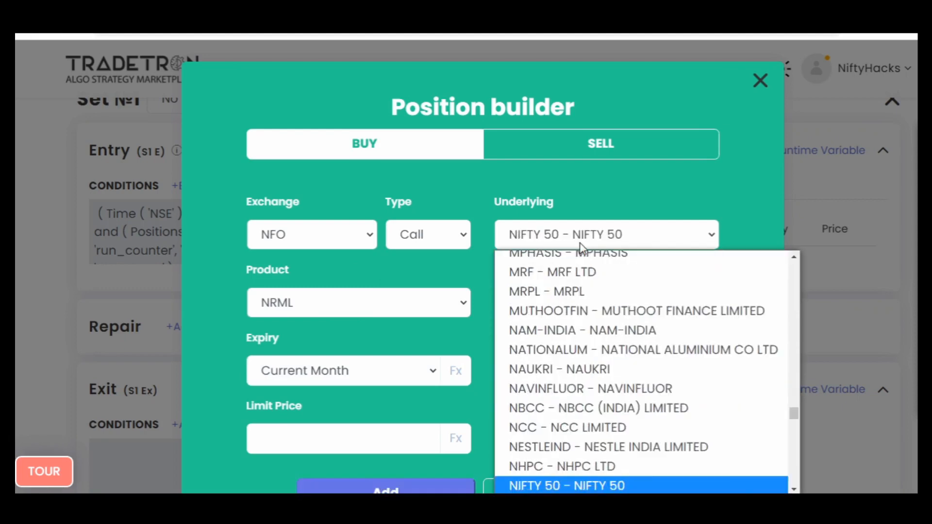
{"action": "key", "text": "Down"}
{"action": "key", "text": "Return"}
- Set the position's expiry to Current Week, its strike to Fx and its quantity to 1 Lots
{"action": "left_click", "coordinate": [387, 379]}
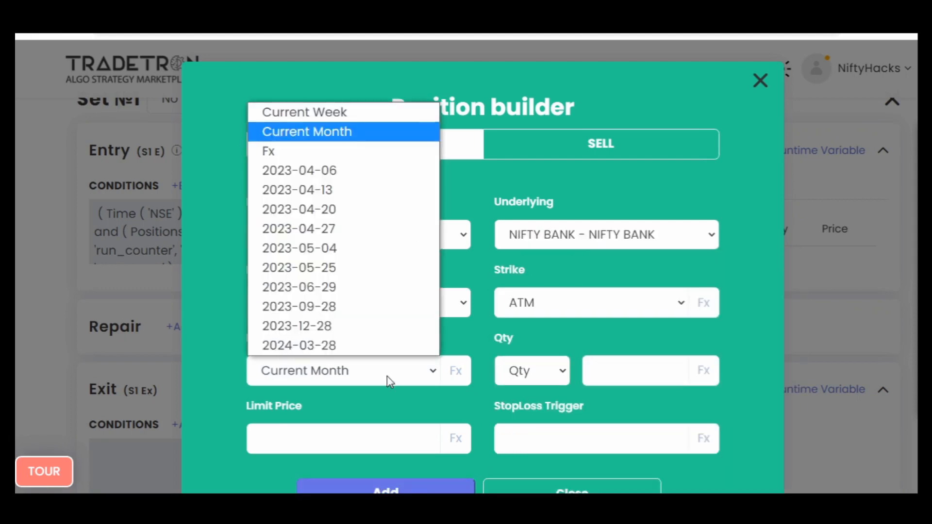
{"action": "key", "text": "Up"}
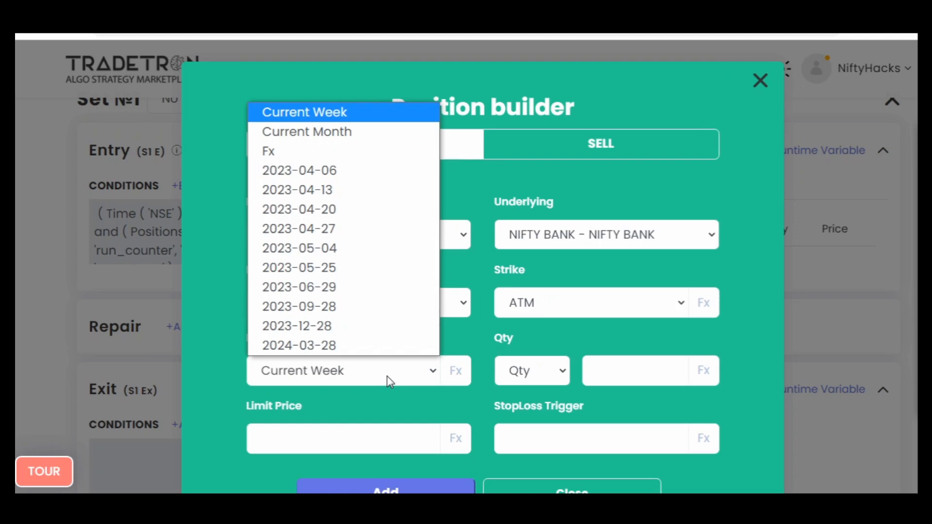
{"action": "key", "text": "Return"}
{"action": "left_click", "coordinate": [610, 304]}
{"action": "key", "text": "f"}
{"action": "key", "text": "Return"}
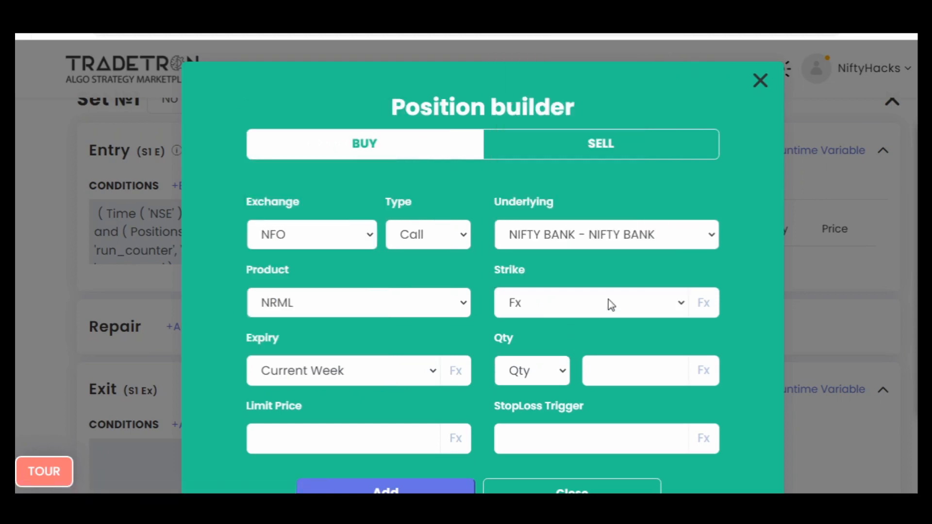
{"action": "left_click", "coordinate": [550, 377]}
{"action": "left_click", "coordinate": [519, 434]}
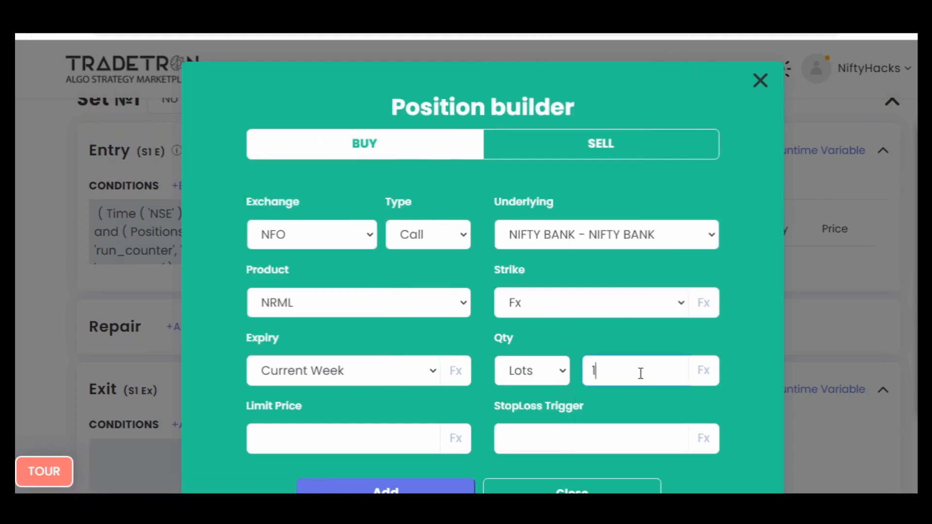
- Start a strike formula for the position with the Find Strike keyword and NIFTY BANK as underlying
{"action": "left_click", "coordinate": [701, 311]}
{"action": "left_click", "coordinate": [257, 195]}
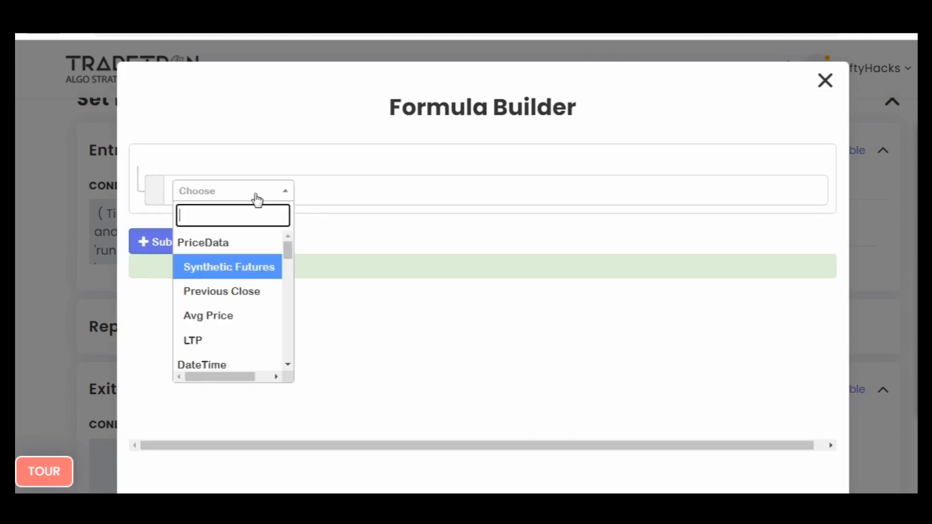
{"action": "type", "text": "find"}
{"action": "key", "text": "Return"}
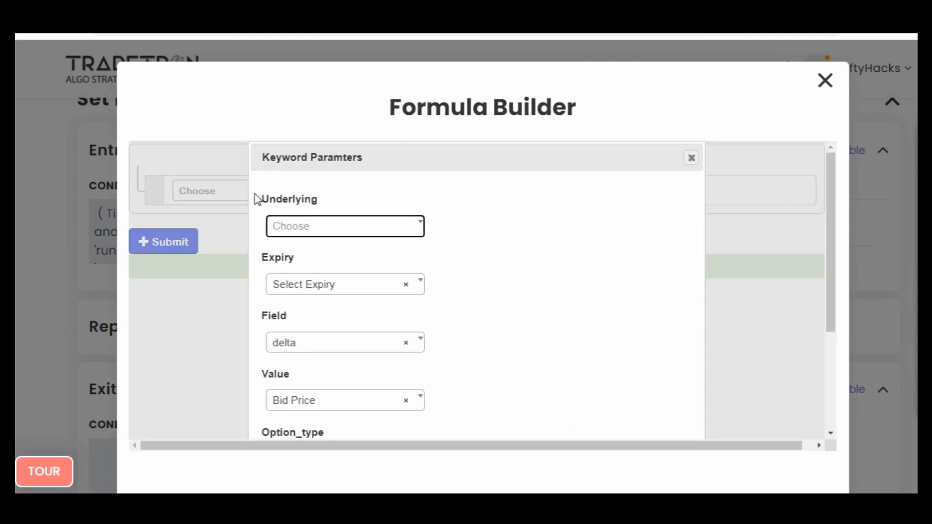
{"action": "key", "text": "Return"}
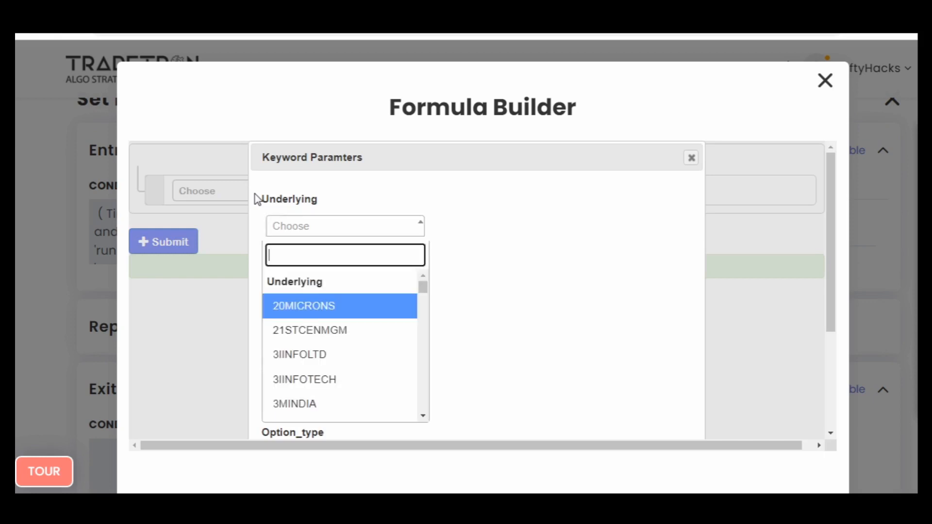
{"action": "type", "text": "b"}
{"action": "key", "text": "Return"}
{"action": "key", "text": "Tab"}
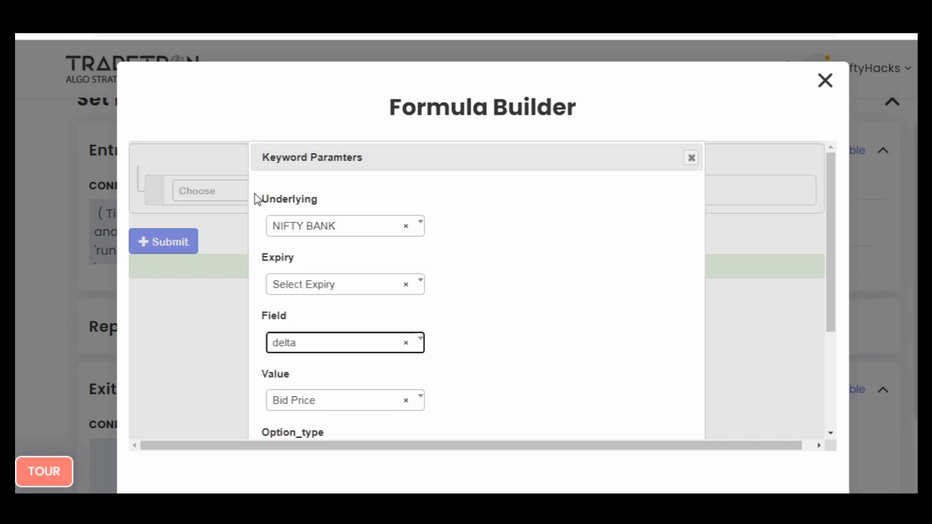
- Set the Find Strike keyword's Field to ltp and its Value to Number
{"action": "key", "text": "Return"}
{"action": "key", "text": "Down"}
{"action": "key", "text": "Down"}
{"action": "key", "text": "Down"}
{"action": "key", "text": "Down"}
{"action": "key", "text": "Down"}
{"action": "key", "text": "Return"}
{"action": "key", "text": "Tab"}
{"action": "key", "text": "Return"}
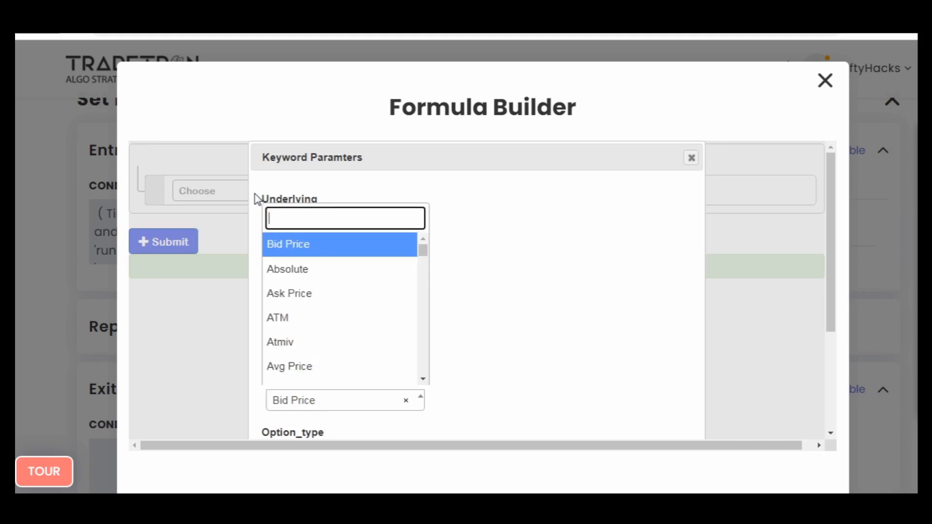
{"action": "type", "text": "num"}
{"action": "key", "text": "Down"}
{"action": "key", "text": "Return"}
{"action": "key", "text": "Tab"}
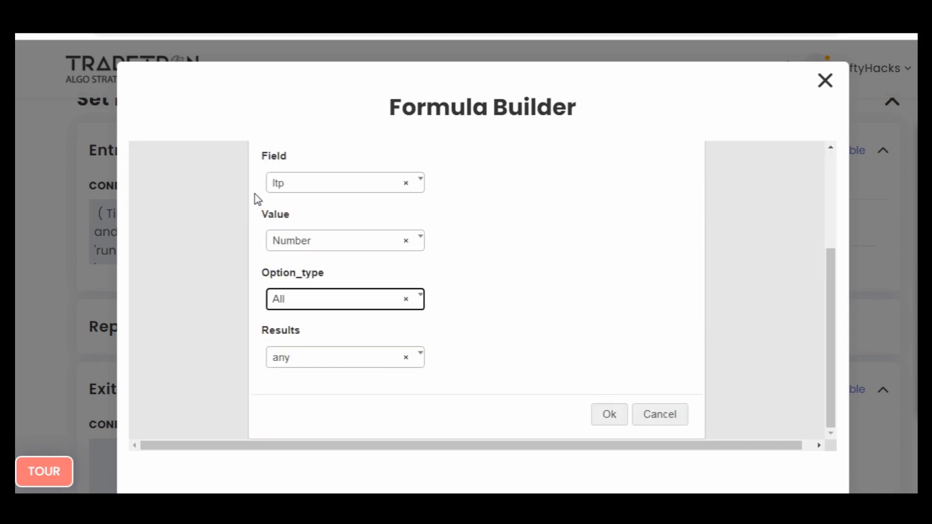
- Choose CE as Find Strike's option type, leave Results at any, and confirm the keyword parameters
{"action": "key", "text": "Return"}
{"action": "key", "text": "Down"}
{"action": "key", "text": "Return"}
{"action": "key", "text": "Tab"}
{"action": "key", "text": "Tab"}
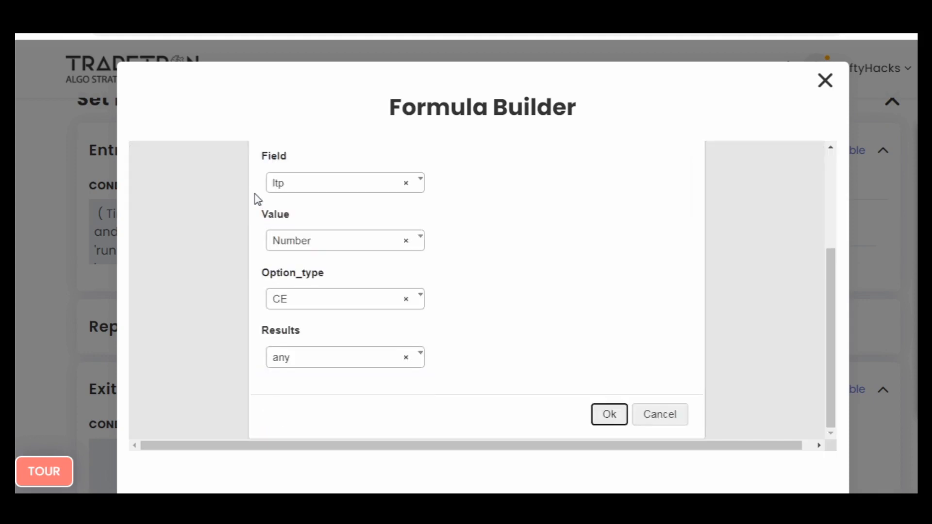
{"action": "key", "text": "Return"}
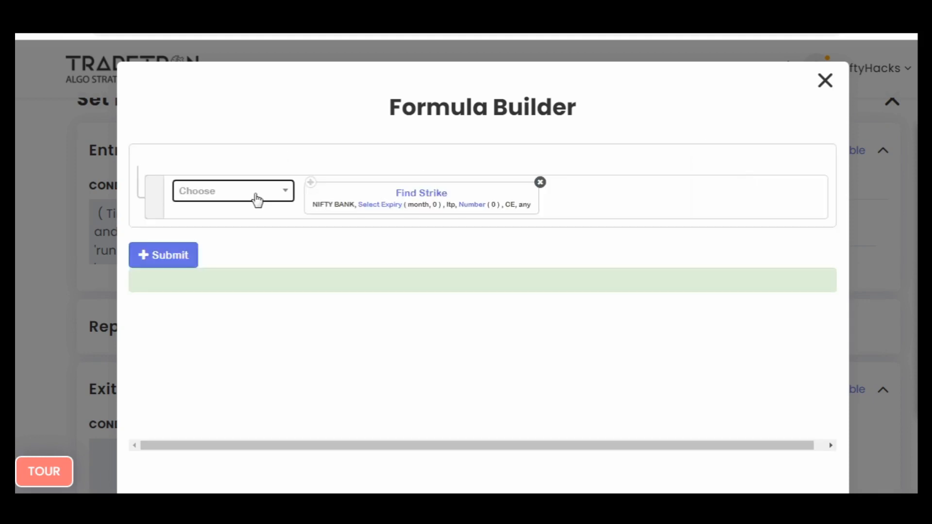
- Change the Select Expiry parameter inside the Find Strike formula to week
{"action": "left_click", "coordinate": [381, 205]}
{"action": "left_click", "coordinate": [382, 226]}
{"action": "left_click", "coordinate": [379, 300]}
{"action": "left_click", "coordinate": [526, 425]}
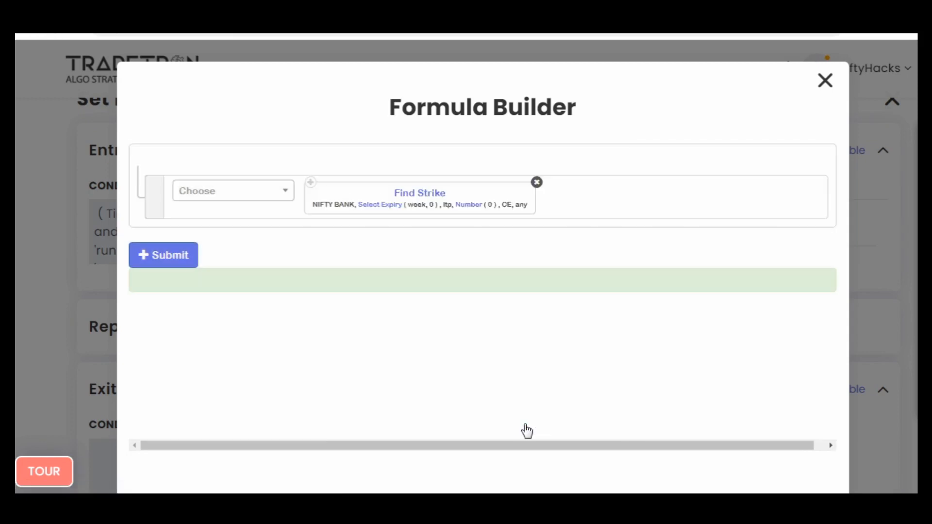
- Set the Number parameter inside the Find Strike formula to 3
{"action": "left_click", "coordinate": [468, 204]}
{"action": "left_click", "coordinate": [378, 222]}
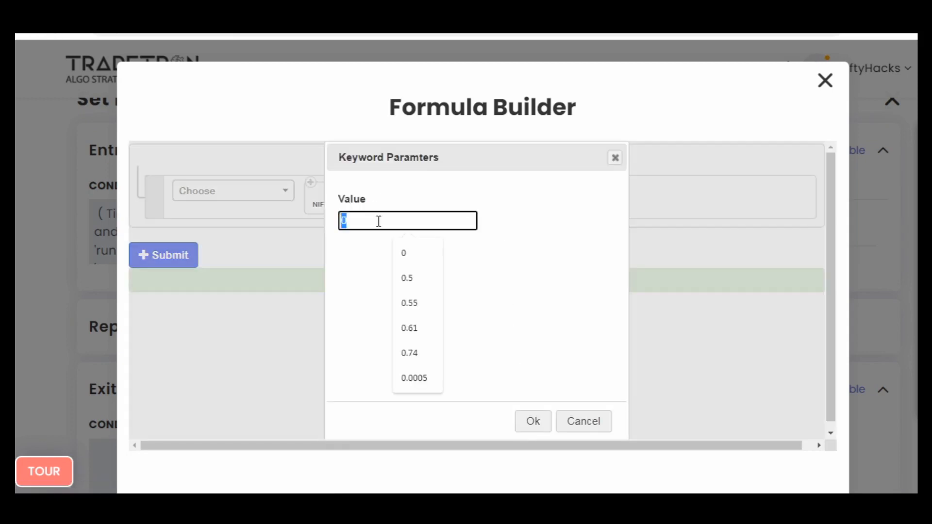
{"action": "type", "text": "3"}
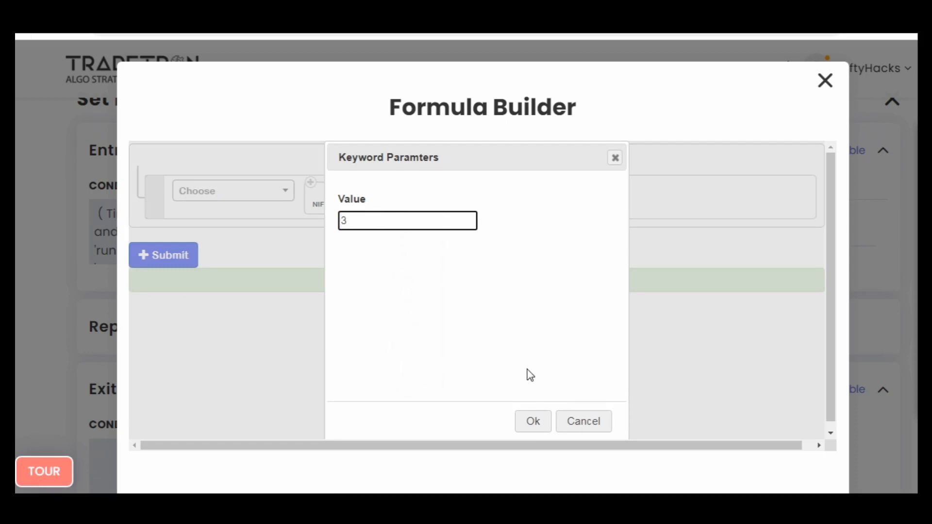
{"action": "left_click", "coordinate": [527, 425]}
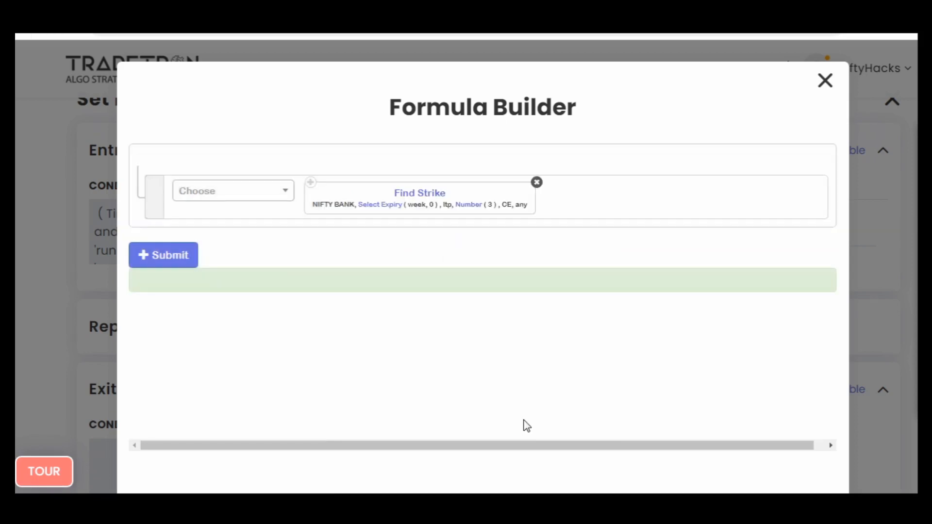
- Set the Number parameter inside the Find Strike formula to 1
{"action": "left_click", "coordinate": [466, 204]}
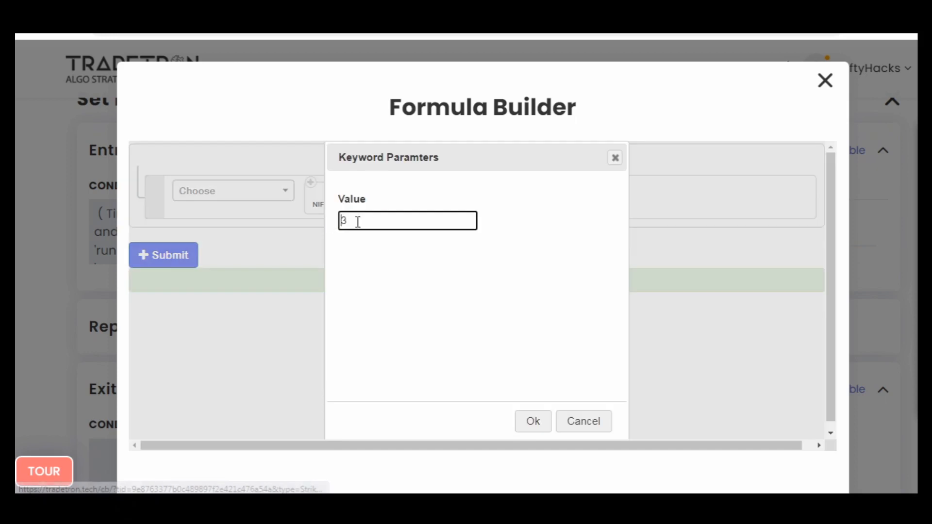
{"action": "left_click", "coordinate": [364, 221]}
{"action": "type", "text": "1"}
{"action": "left_click", "coordinate": [532, 417]}
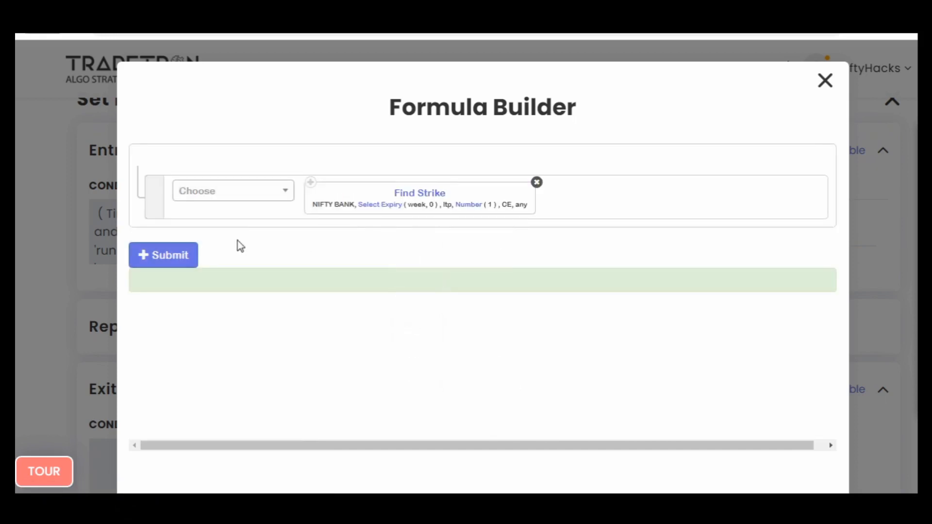
- Submit the strike formula and add the finished NIFTY BANK call position to Set №1's Entry
{"action": "left_click", "coordinate": [163, 255]}
{"action": "left_click", "coordinate": [820, 85]}
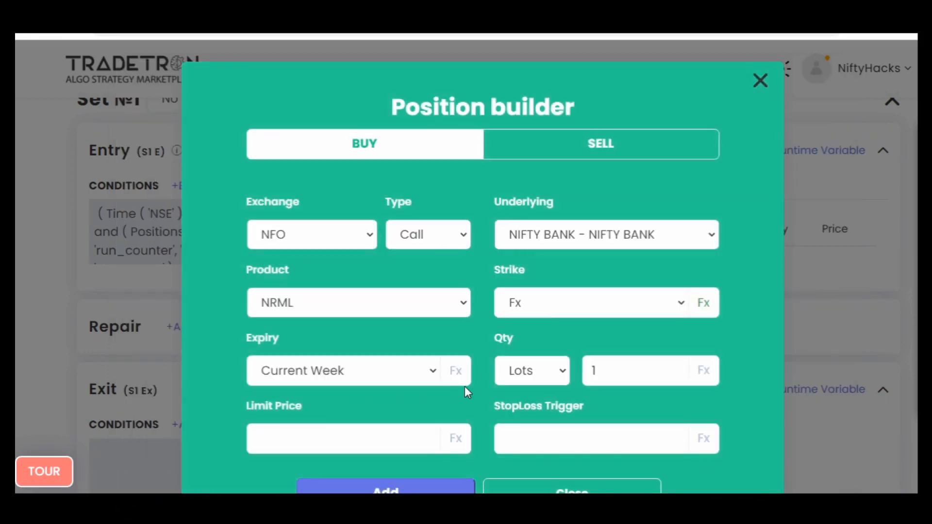
{"action": "left_click", "coordinate": [567, 491]}
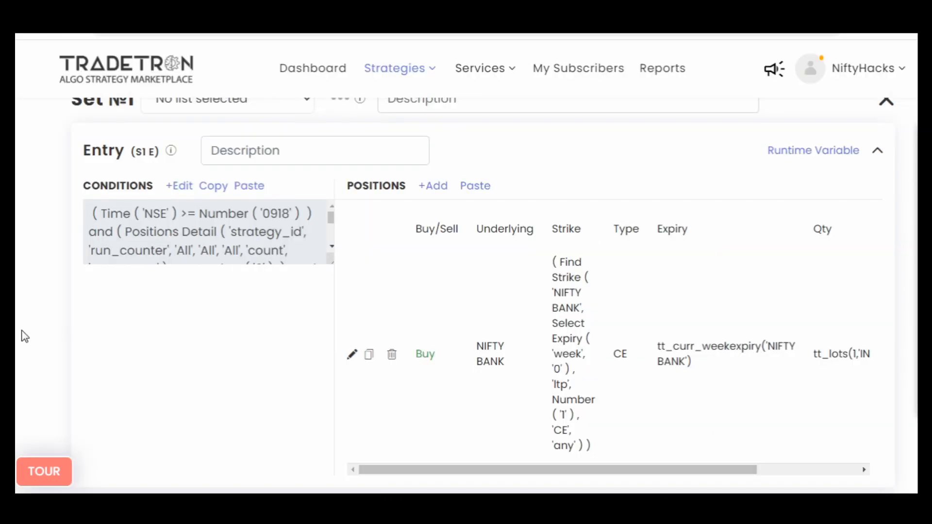
- Start a new condition in Set №1's Exit using the Traded Instrument keyword
{"action": "scroll", "coordinate": [22, 334], "scroll_direction": "down", "scroll_amount": 3}
{"action": "scroll", "coordinate": [170, 383], "scroll_direction": "down", "scroll_amount": 3}
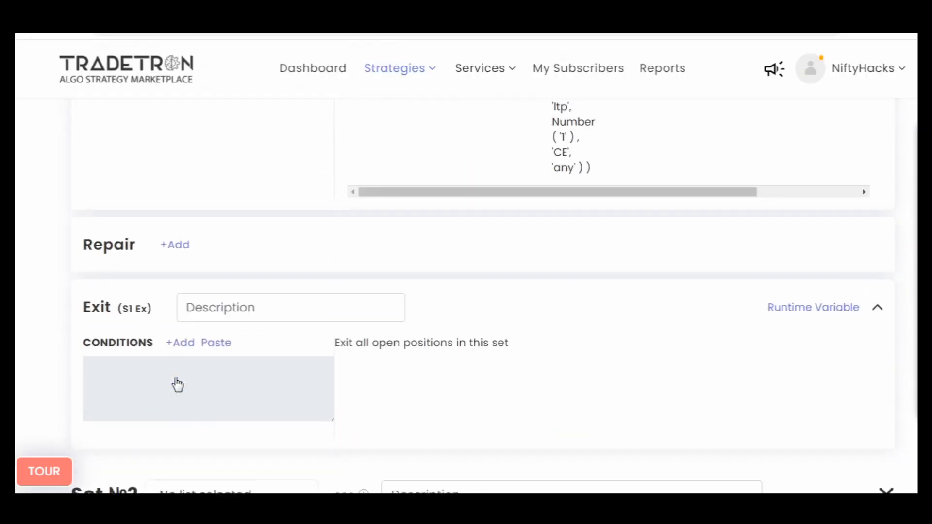
{"action": "left_click", "coordinate": [178, 344]}
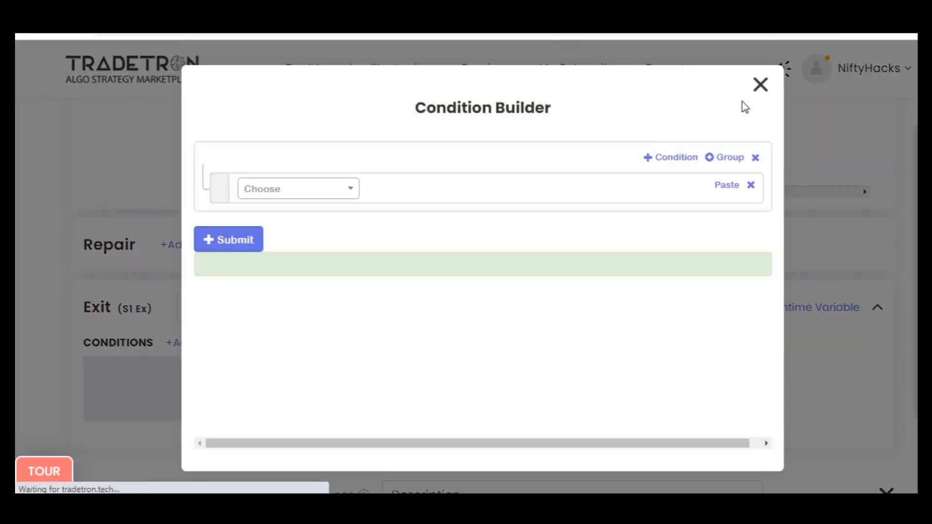
{"action": "left_click", "coordinate": [303, 192]}
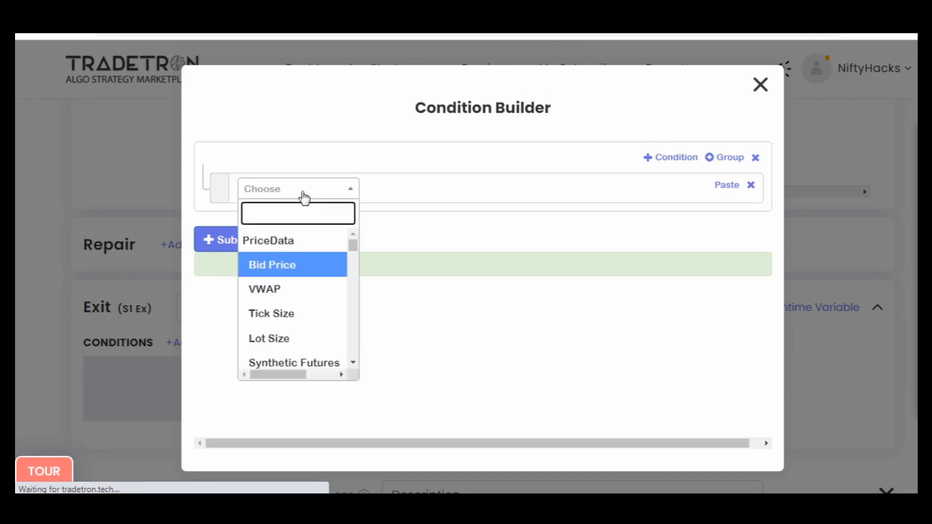
{"action": "type", "text": "traded"}
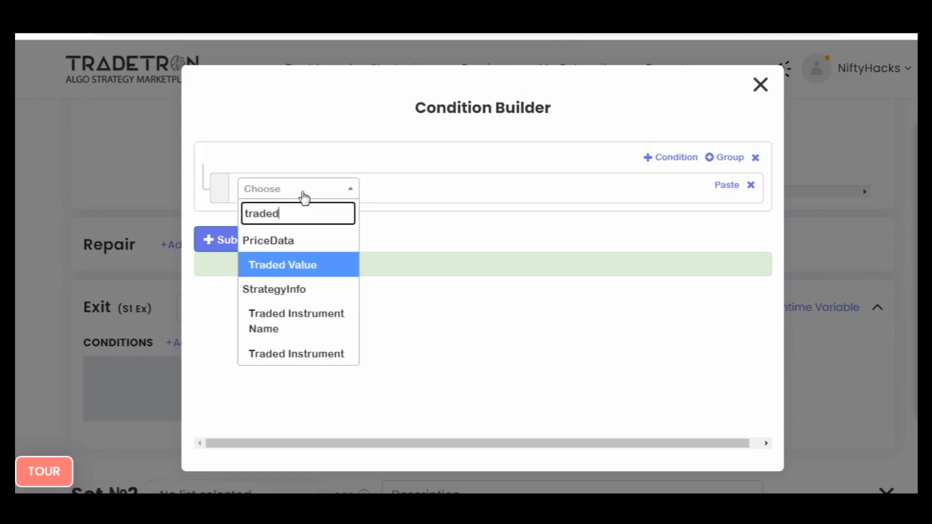
{"action": "key", "text": "Down"}
{"action": "key", "text": "Down"}
{"action": "key", "text": "Return"}
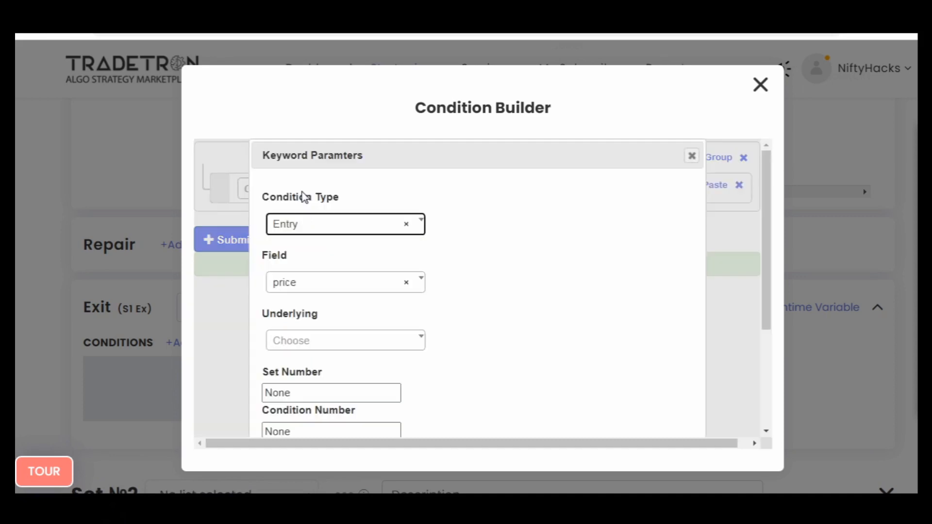
- Keep Entry and price, set Traded Instrument's set number, condition number and remaining number to 1, and submit the Exit condition
{"action": "key", "text": "Tab"}
{"action": "key", "text": "Tab"}
{"action": "key", "text": "Tab"}
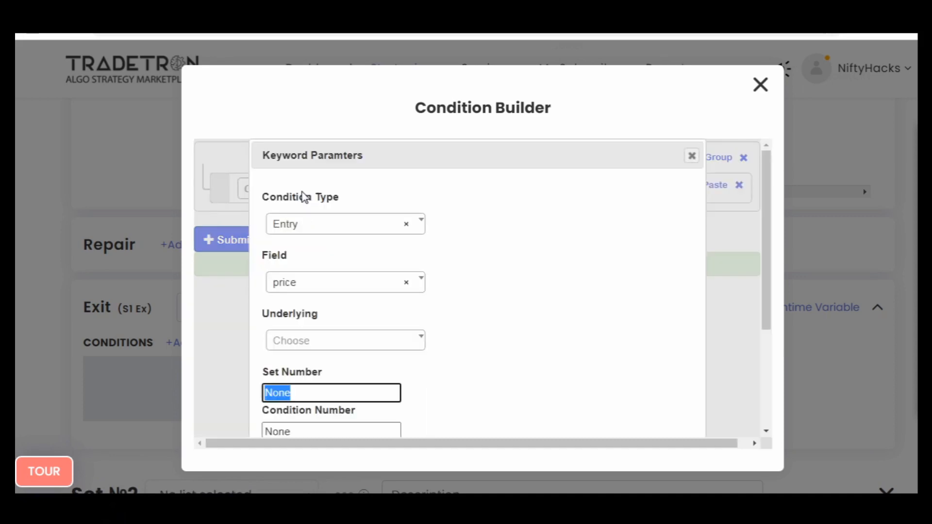
{"action": "type", "text": "1"}
{"action": "key", "text": "Tab"}
{"action": "type", "text": "1"}
{"action": "key", "text": "Tab"}
{"action": "type", "text": "1"}
{"action": "key", "text": "Return"}
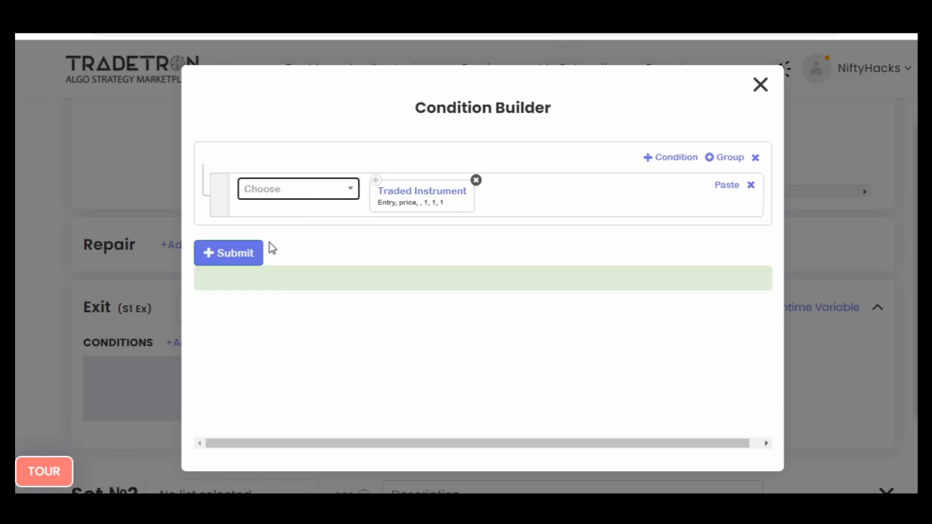
{"action": "left_click", "coordinate": [257, 253]}
{"action": "left_click", "coordinate": [758, 86]}
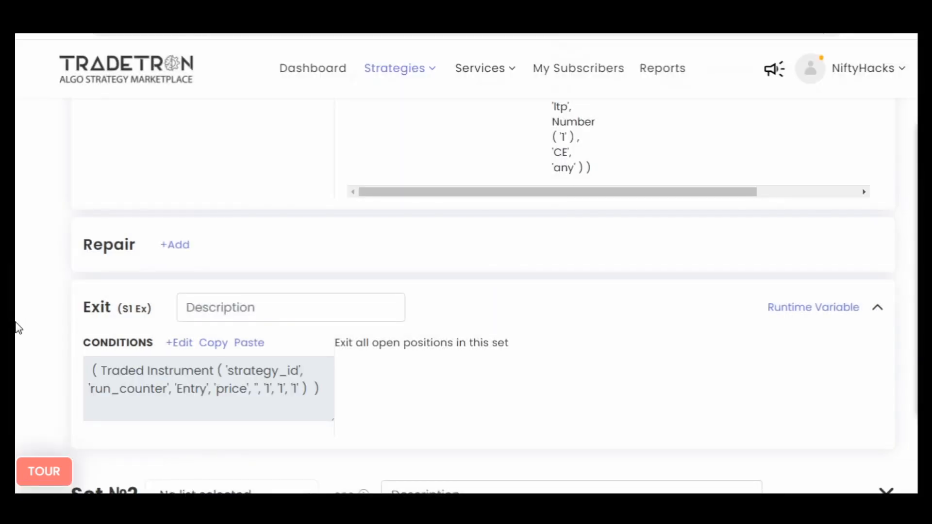
- Update the strategy to save the changes, confirm it, and return to Set №1's Entry section
{"action": "scroll", "coordinate": [19, 329], "scroll_direction": "up", "scroll_amount": 6}
{"action": "scroll", "coordinate": [19, 329], "scroll_direction": "down", "scroll_amount": 20}
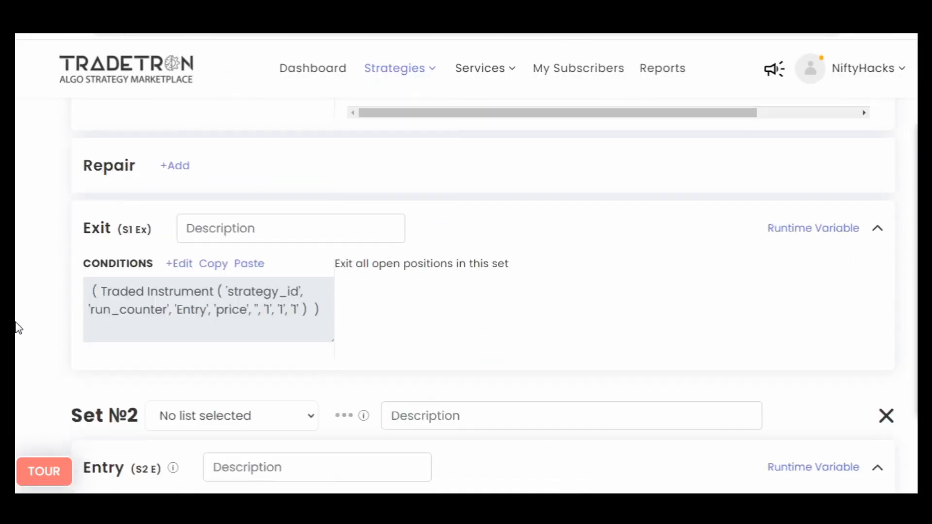
{"action": "scroll", "coordinate": [18, 328], "scroll_direction": "down", "scroll_amount": 5}
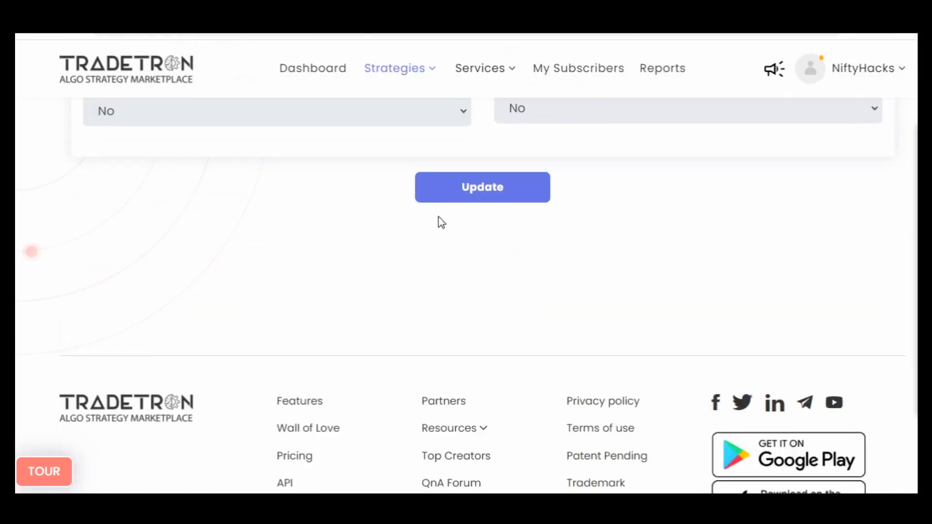
{"action": "left_click", "coordinate": [439, 193]}
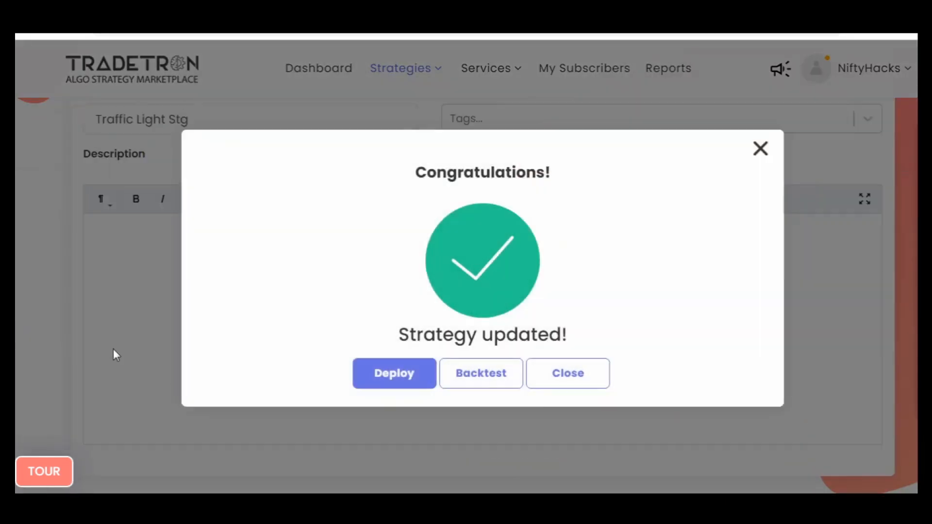
{"action": "left_click", "coordinate": [566, 379]}
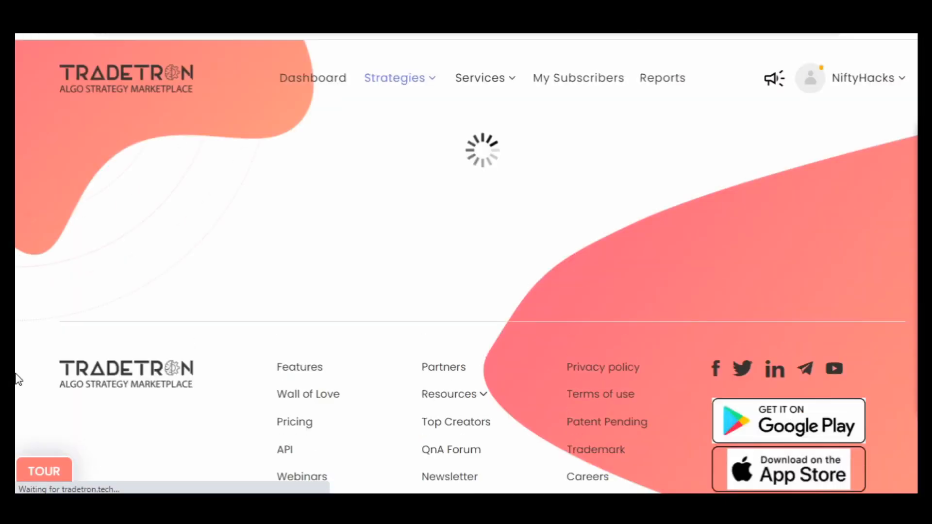
{"action": "scroll", "coordinate": [16, 374], "scroll_direction": "down", "scroll_amount": 4}
{"action": "scroll", "coordinate": [19, 379], "scroll_direction": "down", "scroll_amount": 10}
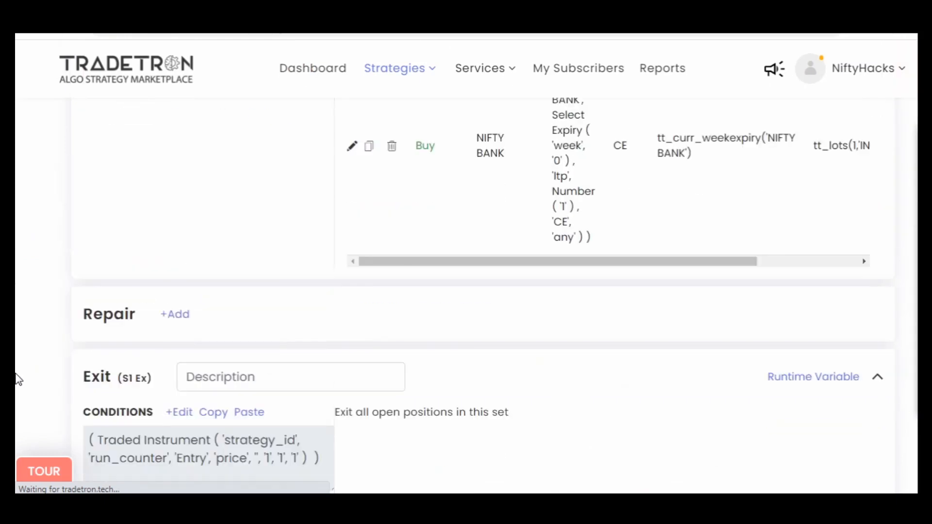
{"action": "scroll", "coordinate": [18, 380], "scroll_direction": "up", "scroll_amount": 4}
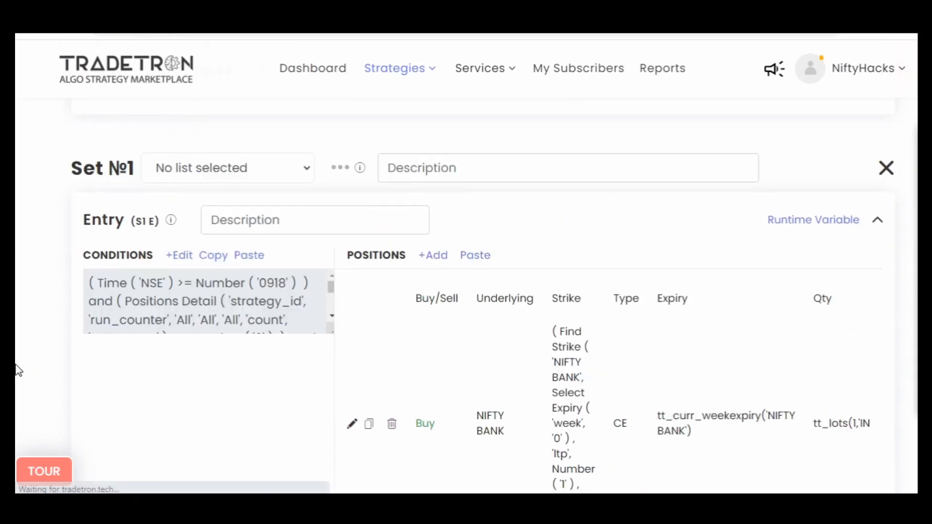
{"action": "left_click", "coordinate": [811, 226]}
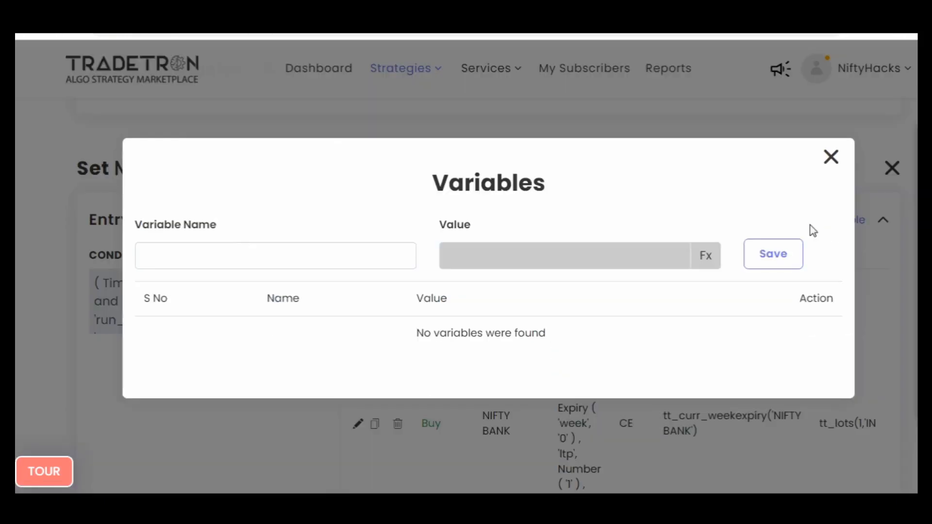
{"action": "left_click", "coordinate": [346, 261]}
{"action": "left_click", "coordinate": [830, 158]}
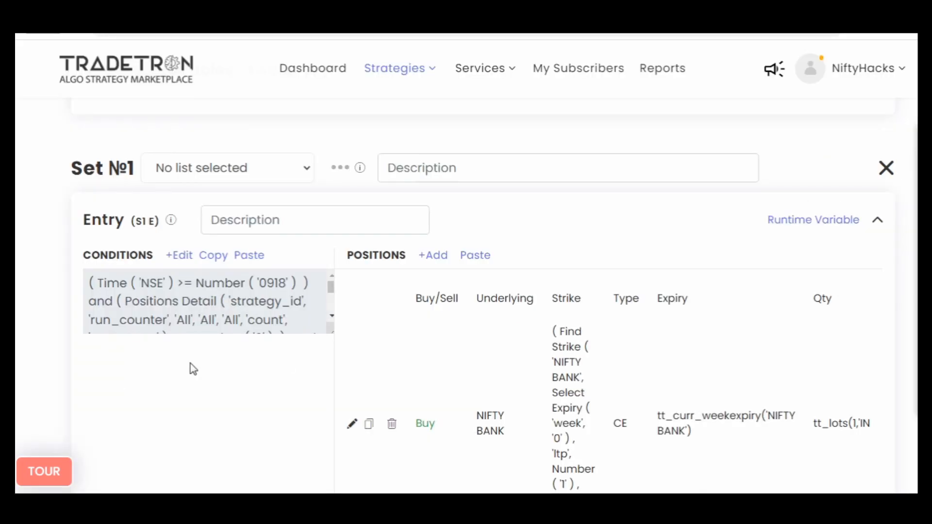
- Start a runtime variable named uep for Set №1's Entry and begin its formula with the Position keyword
{"action": "left_click", "coordinate": [789, 224]}
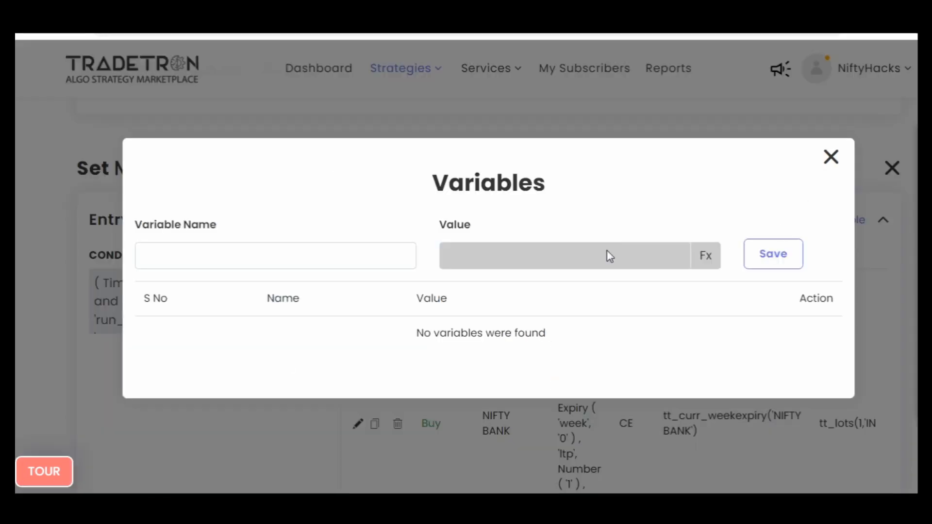
{"action": "left_click", "coordinate": [274, 264]}
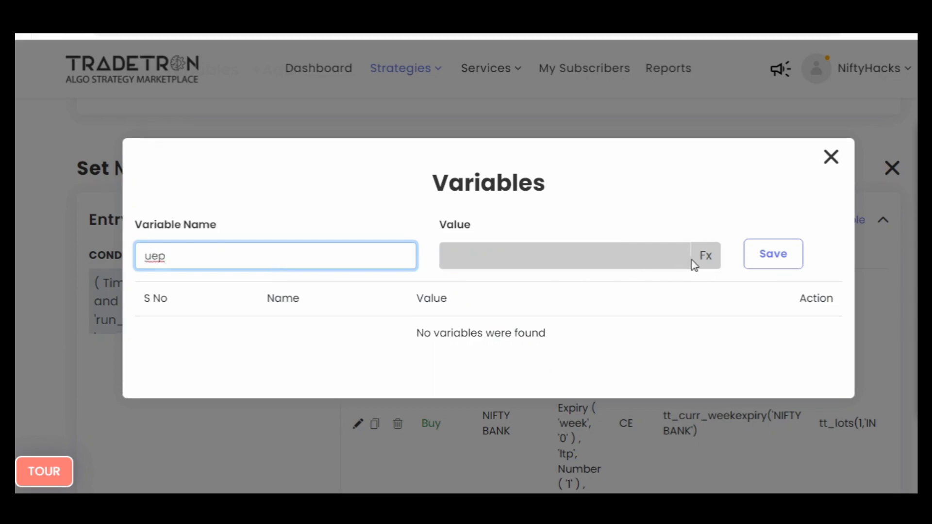
{"action": "left_click", "coordinate": [706, 262]}
{"action": "left_click", "coordinate": [261, 194]}
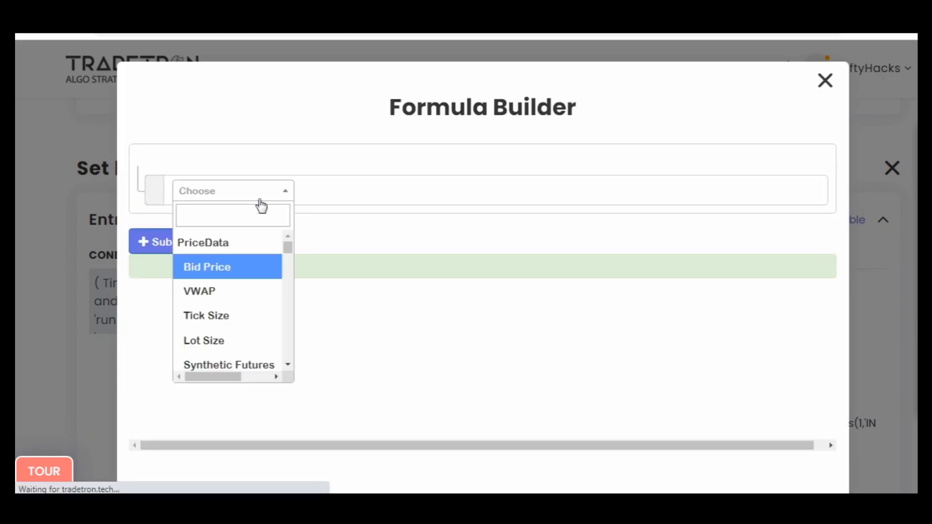
{"action": "type", "text": "posi"}
{"action": "key", "text": "Return"}
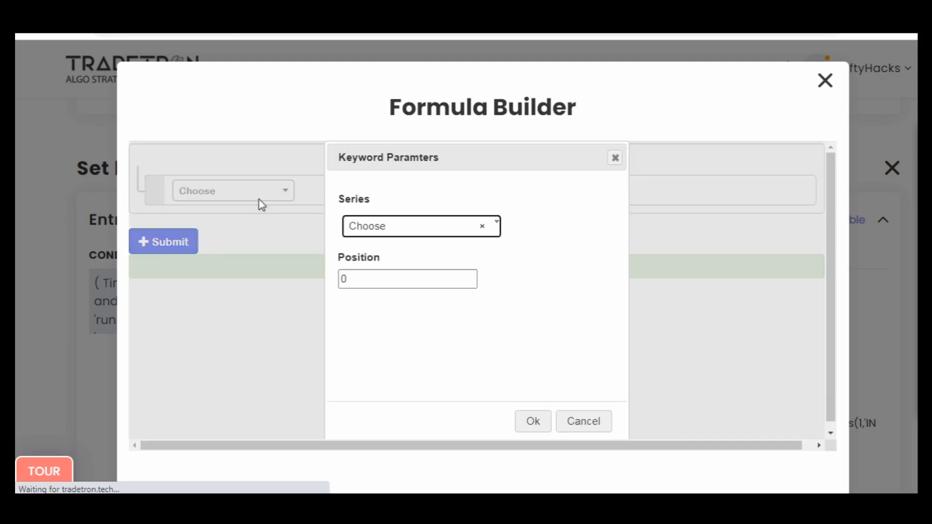
- Set the Position keyword's series to Highest High Value and its position to -1
{"action": "type", "text": "highe"}
{"action": "key", "text": "Return"}
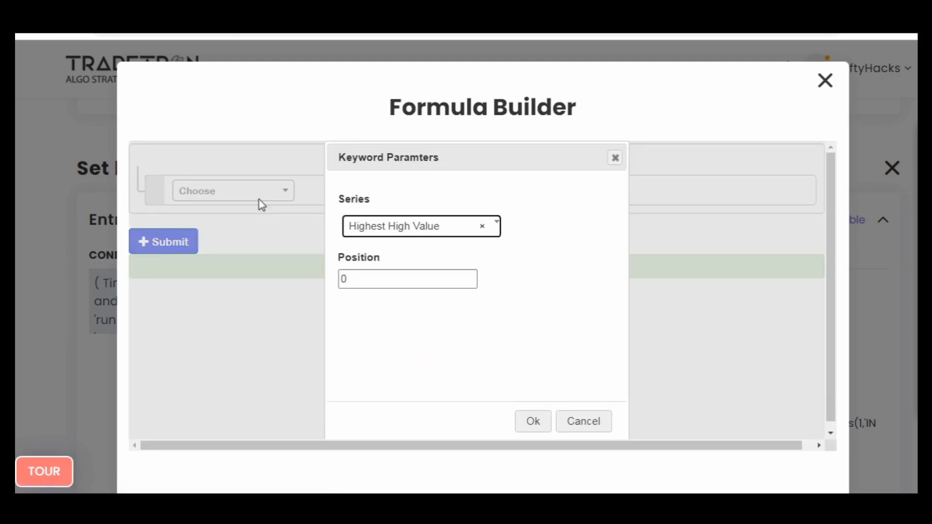
{"action": "key", "text": "Tab"}
{"action": "type", "text": "-1"}
{"action": "key", "text": "Tab"}
{"action": "key", "text": "Return"}
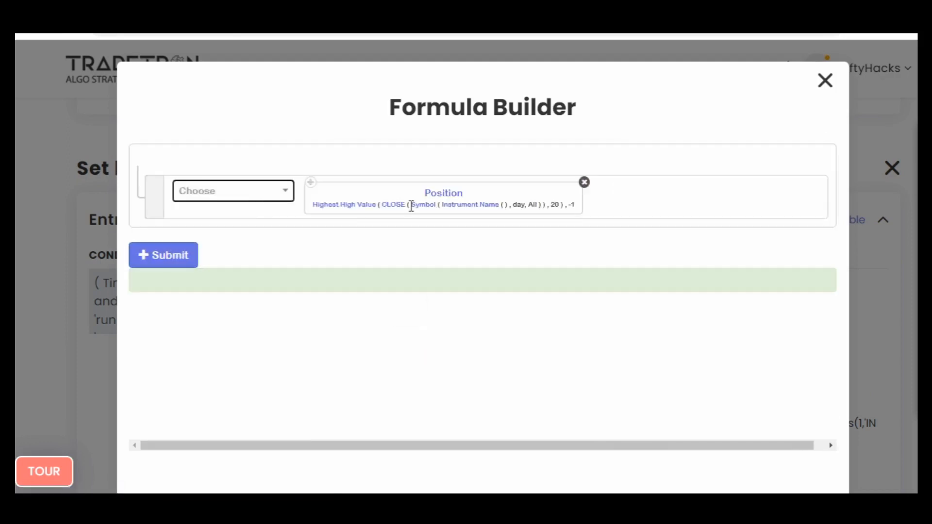
- Change Highest High Value's series to HIGH and its period to 2
{"action": "left_click", "coordinate": [395, 211]}
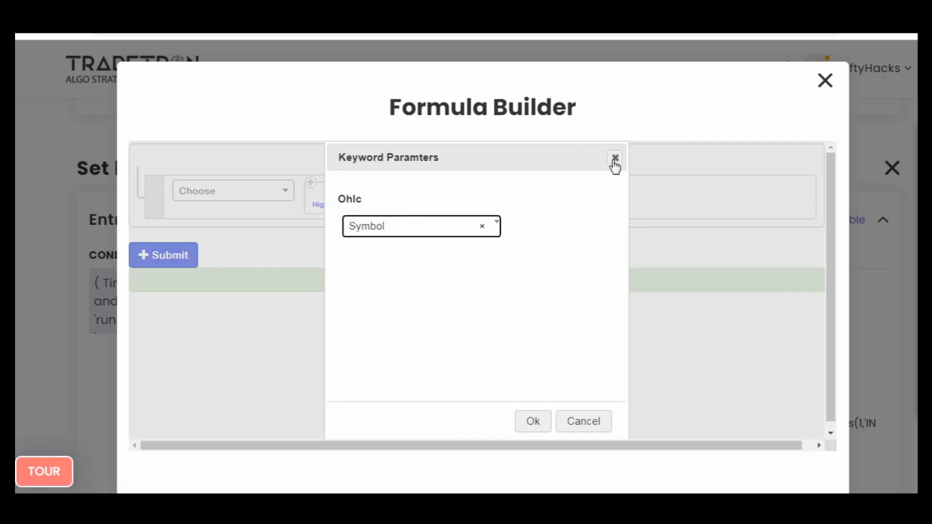
{"action": "left_click", "coordinate": [613, 164]}
{"action": "left_click", "coordinate": [362, 206]}
{"action": "left_click", "coordinate": [399, 229]}
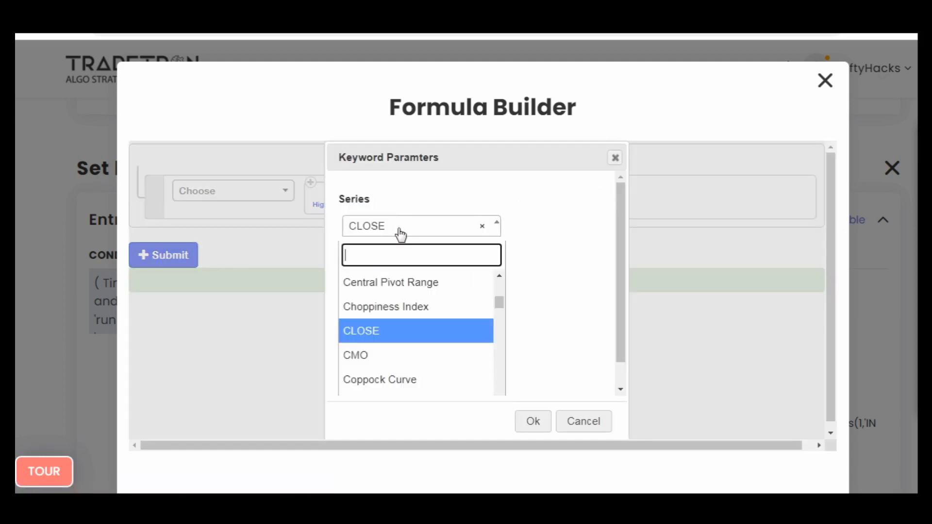
{"action": "type", "text": "high"}
{"action": "key", "text": "Return"}
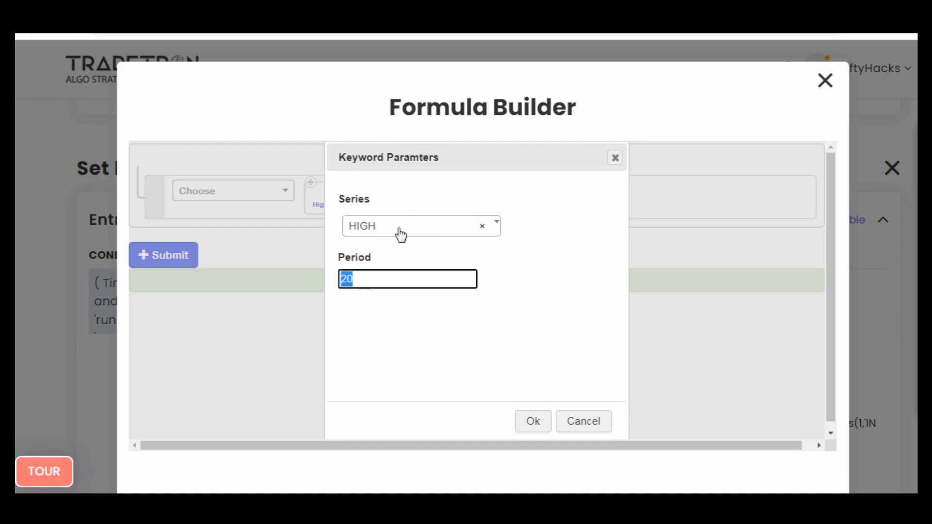
{"action": "key", "text": "Tab"}
{"action": "key", "text": "Return"}
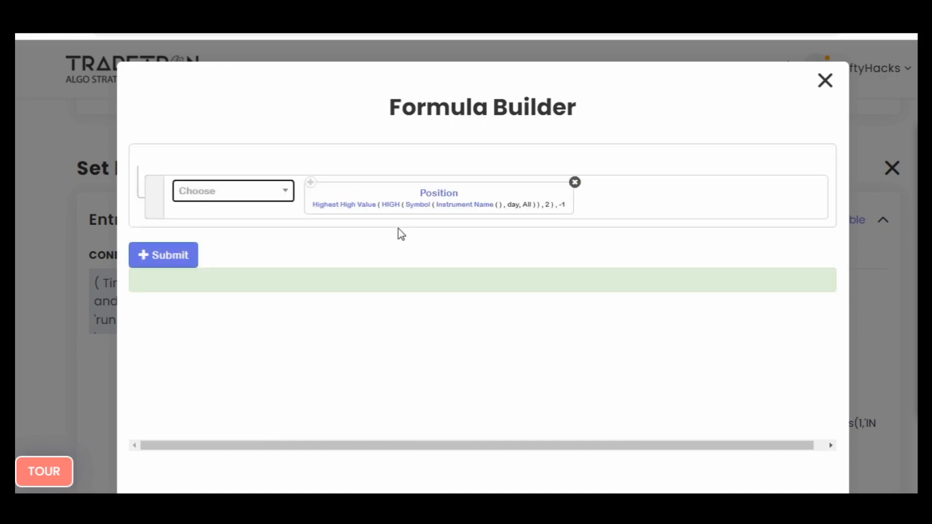
- Set the Symbol's candle type to 1m in the Highest High Value formula
{"action": "left_click", "coordinate": [424, 210]}
{"action": "left_click", "coordinate": [394, 286]}
{"action": "type", "text": "1"}
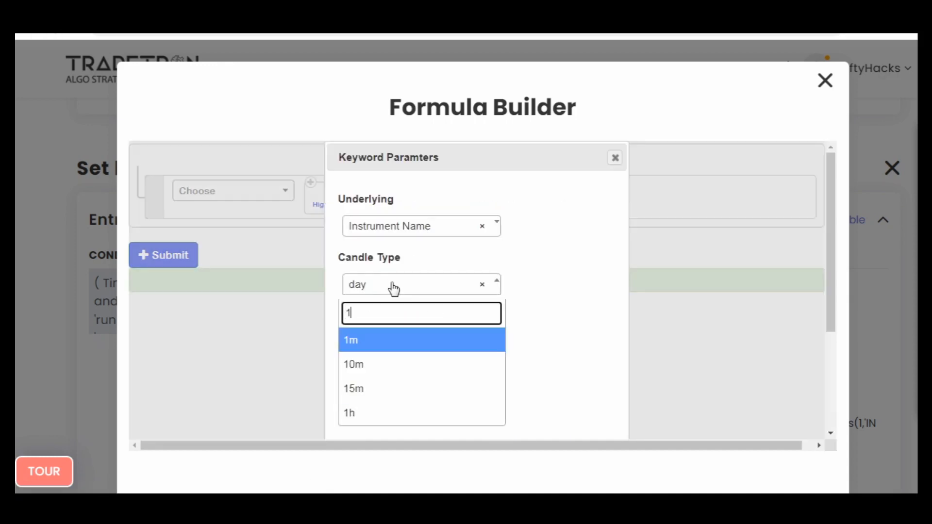
{"action": "key", "text": "Return"}
{"action": "scroll", "coordinate": [556, 312], "scroll_direction": "down", "scroll_amount": 5}
{"action": "left_click", "coordinate": [533, 418]}
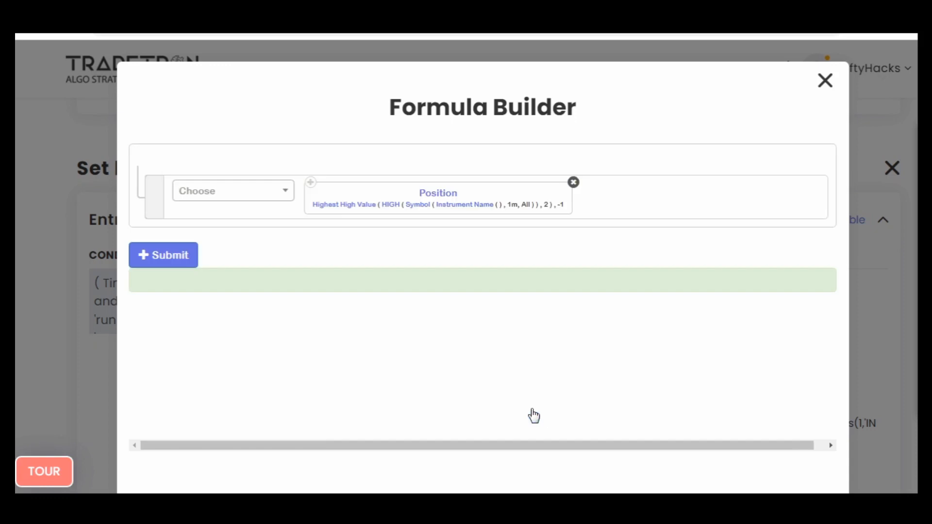
- Set the Instrument Name in the Highest High Value formula to NFO exchange and NIFTY BANK, leaving the remaining fields empty
{"action": "left_click", "coordinate": [481, 205]}
{"action": "key", "text": "Return"}
{"action": "type", "text": "nfo"}
{"action": "key", "text": "Return"}
{"action": "key", "text": "Tab"}
{"action": "key", "text": "Return"}
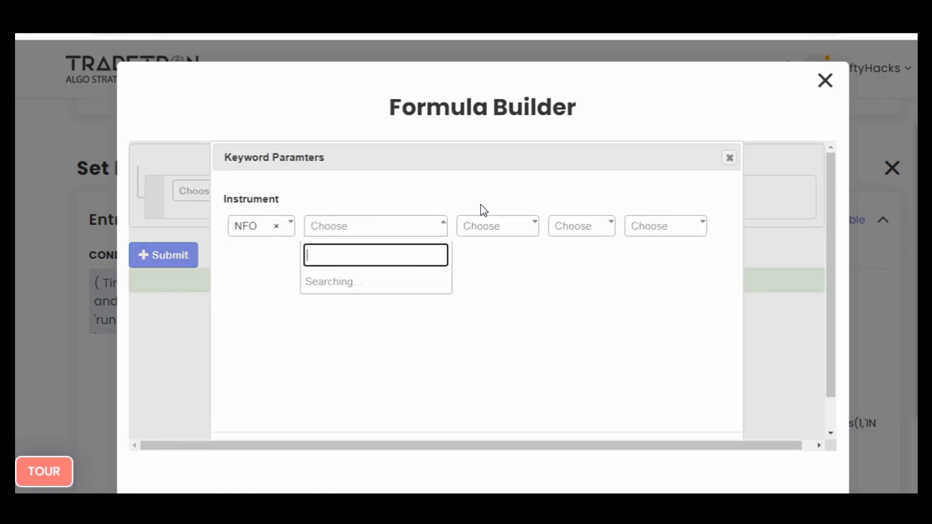
{"action": "type", "text": "ni"}
{"action": "key", "text": "Down"}
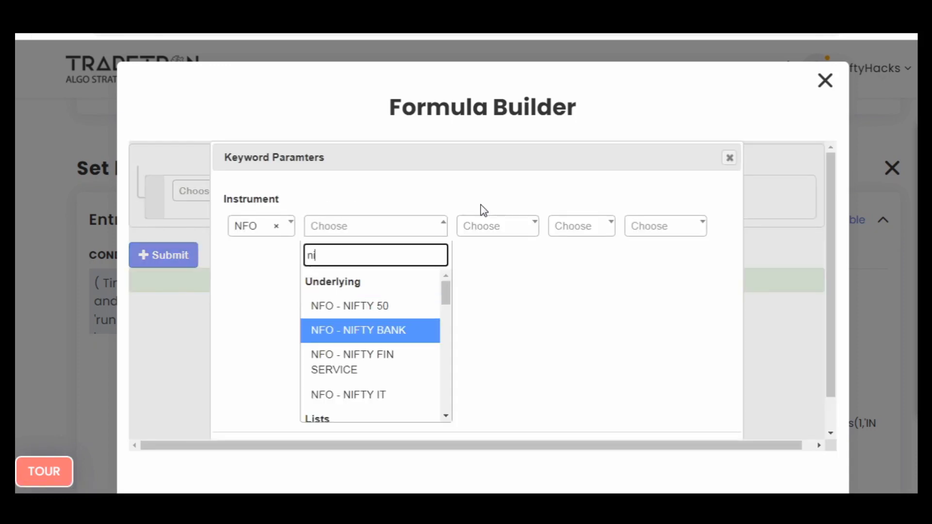
{"action": "key", "text": "Return"}
{"action": "key", "text": "Tab"}
{"action": "key", "text": "Tab"}
{"action": "key", "text": "Tab"}
{"action": "key", "text": "Escape"}
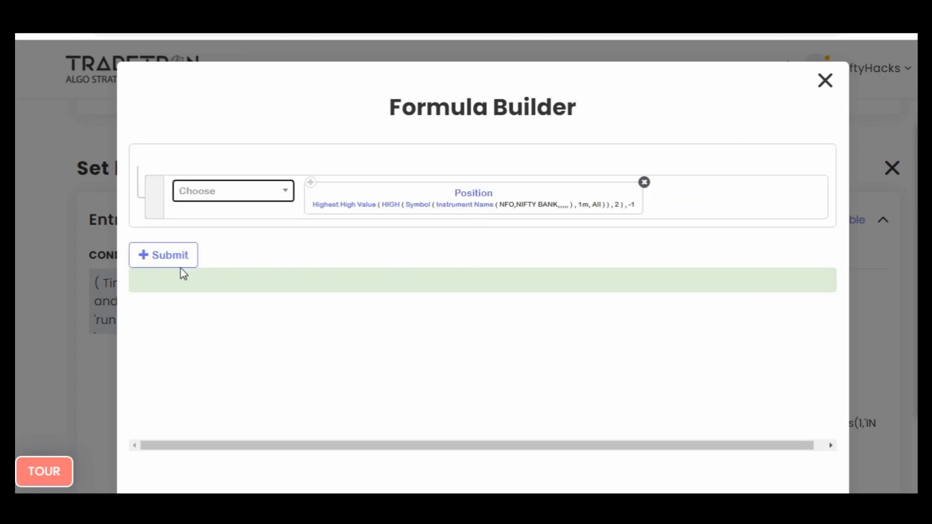
- Submit the Highest High Value formula and save the uep variable
{"action": "left_click", "coordinate": [167, 256]}
{"action": "left_click", "coordinate": [826, 81]}
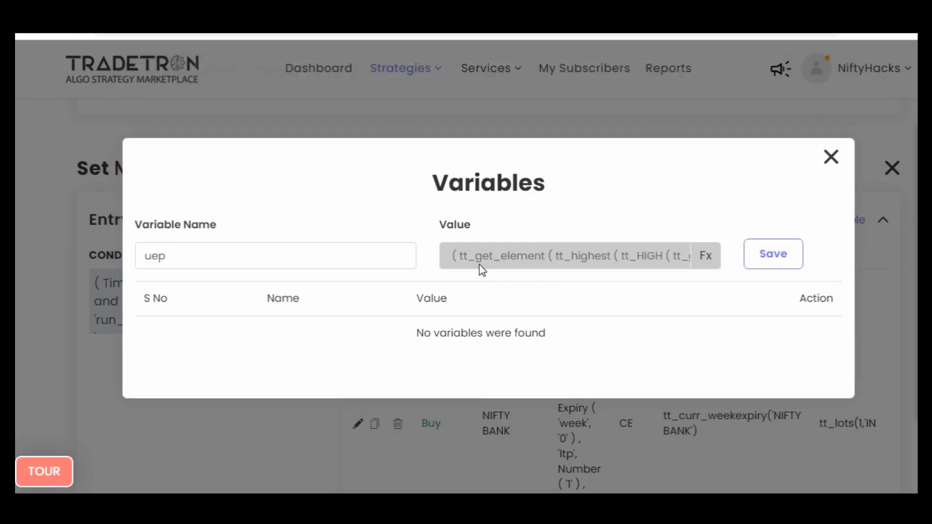
{"action": "left_click", "coordinate": [760, 254]}
- Start a second runtime variable named lep and begin its formula with the Position keyword
{"action": "left_click", "coordinate": [293, 245]}
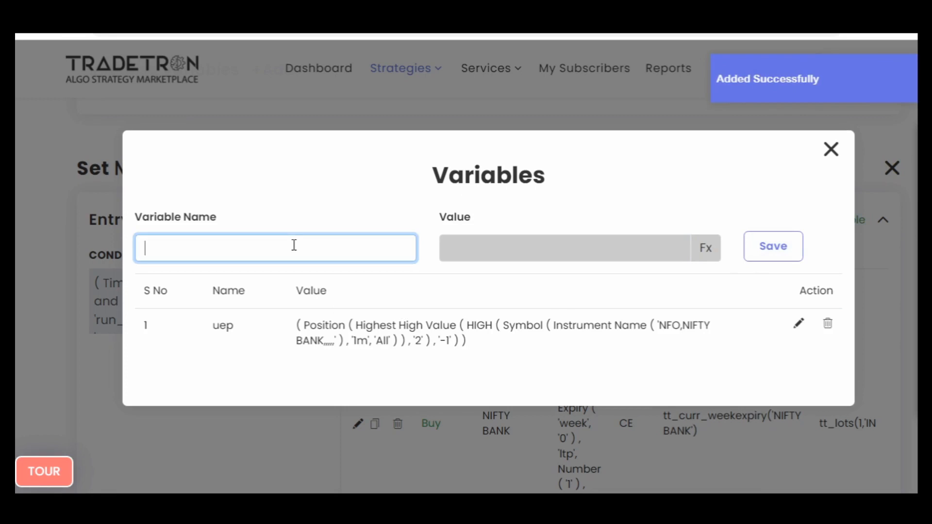
{"action": "left_click", "coordinate": [705, 248]}
{"action": "left_click", "coordinate": [276, 191]}
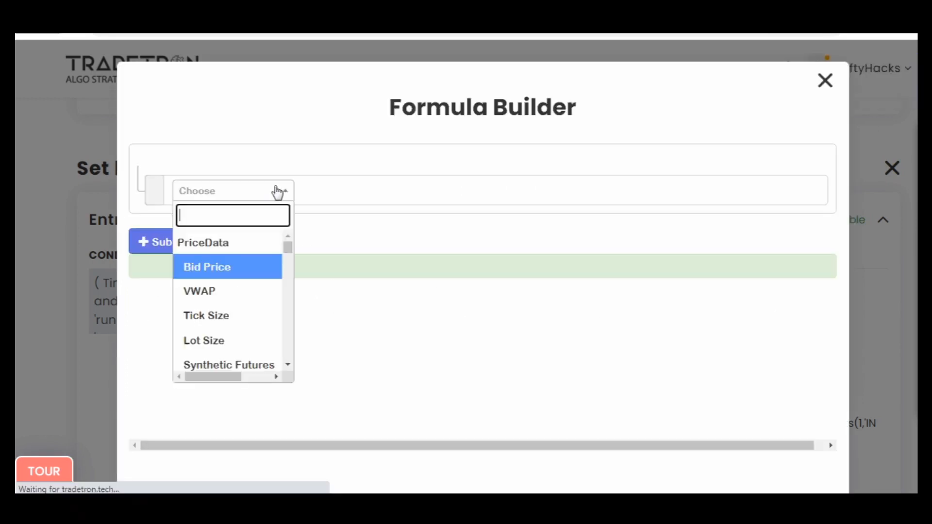
{"action": "type", "text": "posi"}
{"action": "key", "text": "Return"}
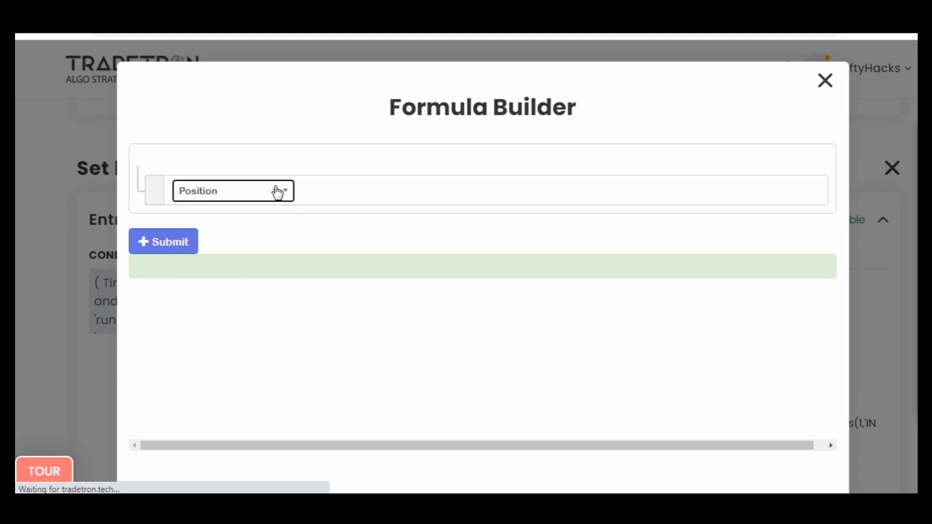
- Set the Position keyword's series to Lowest Low Value and its position to -1
{"action": "type", "text": "lowes"}
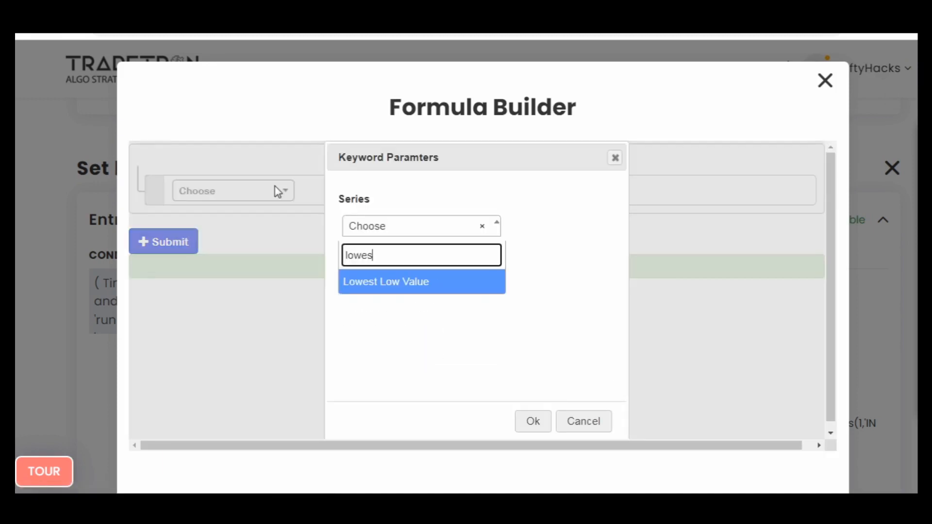
{"action": "key", "text": "Return"}
{"action": "type", "text": "-1"}
{"action": "key", "text": "Tab"}
{"action": "key", "text": "Return"}
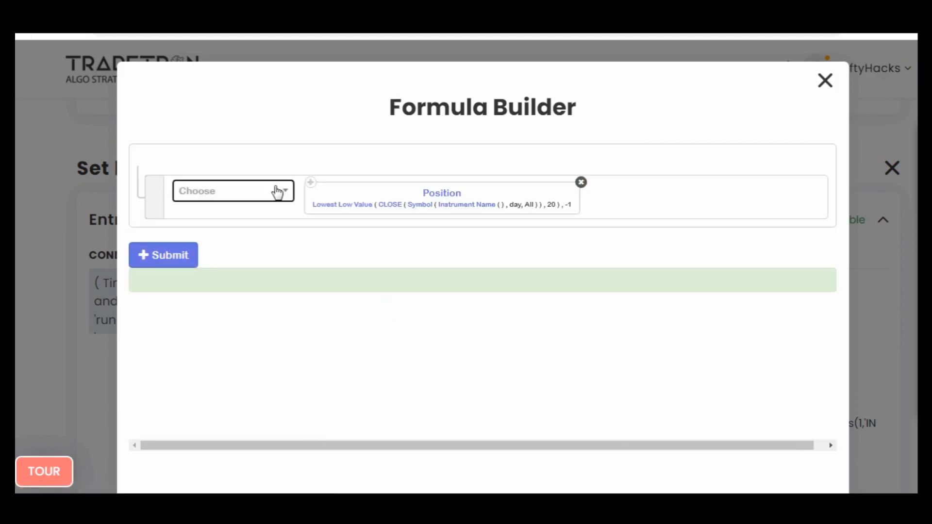
- Change Lowest Low Value's series to LOW and its period to 2
{"action": "left_click", "coordinate": [363, 206]}
{"action": "left_click", "coordinate": [378, 232]}
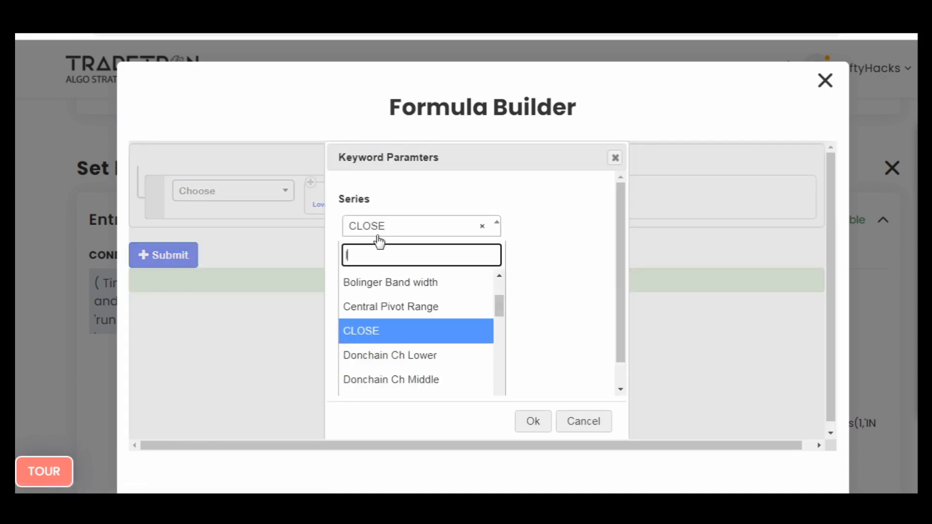
{"action": "type", "text": "low"}
{"action": "key", "text": "Down"}
{"action": "key", "text": "Return"}
{"action": "key", "text": "Tab"}
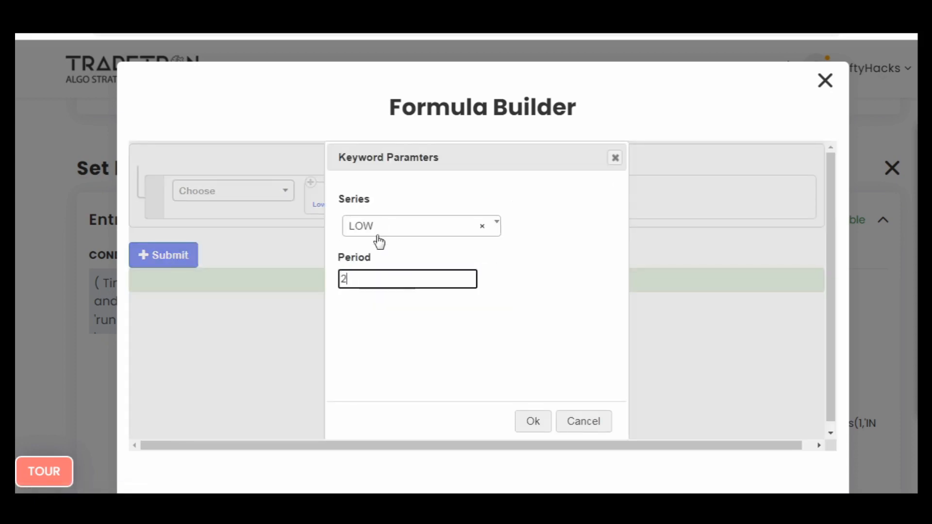
{"action": "key", "text": "Tab"}
{"action": "key", "text": "Return"}
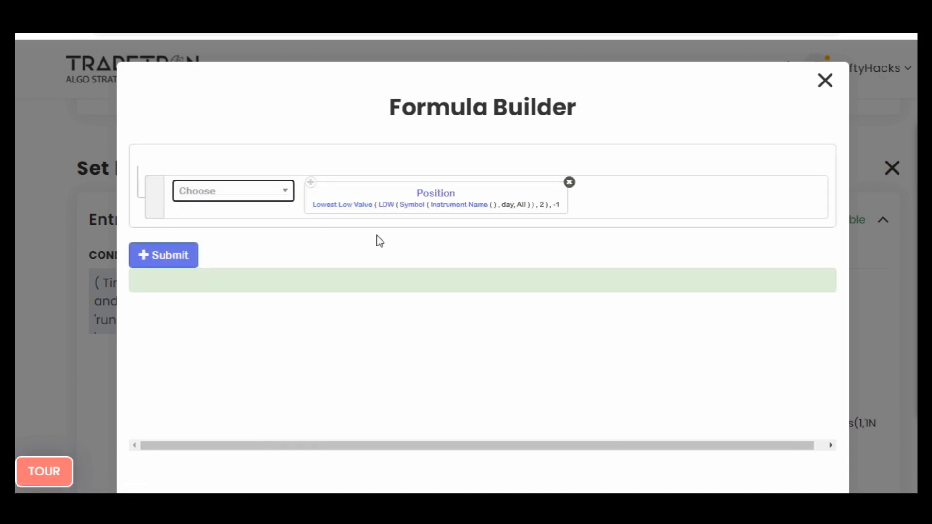
- Set the Symbol's candle type to 1m in the Lowest Low Value formula
{"action": "left_click", "coordinate": [406, 213]}
{"action": "left_click", "coordinate": [377, 284]}
{"action": "type", "text": "1"}
{"action": "key", "text": "Return"}
{"action": "scroll", "coordinate": [534, 393], "scroll_direction": "down", "scroll_amount": 3}
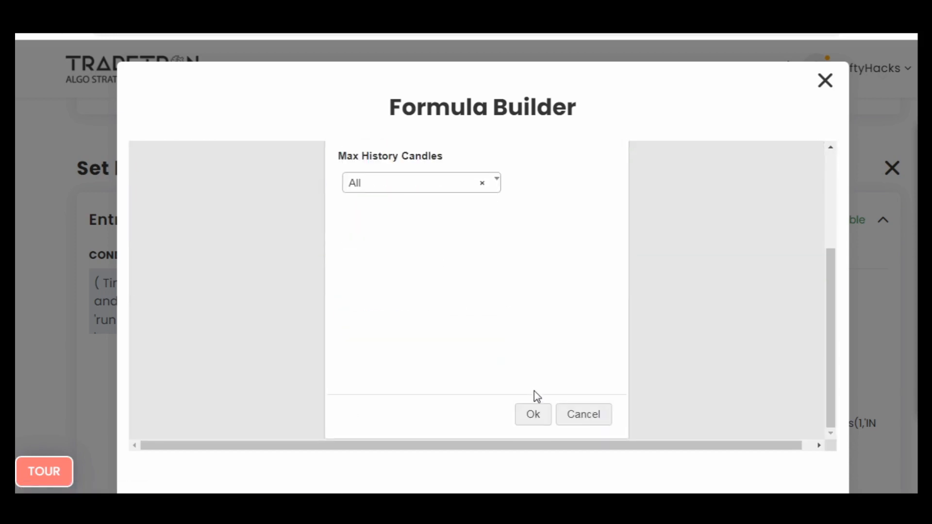
{"action": "left_click", "coordinate": [532, 412]}
- Set the Instrument Name in the Lowest Low Value formula to NFO exchange and NIFTY BANK, leaving the remaining fields empty
{"action": "left_click", "coordinate": [470, 210]}
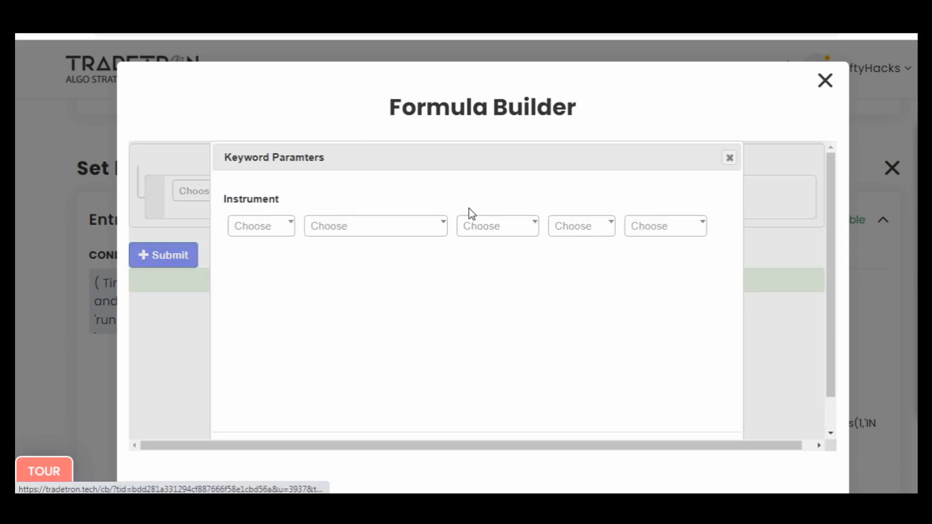
{"action": "key", "text": "Return"}
{"action": "type", "text": "nf"}
{"action": "key", "text": "Return"}
{"action": "key", "text": "Return"}
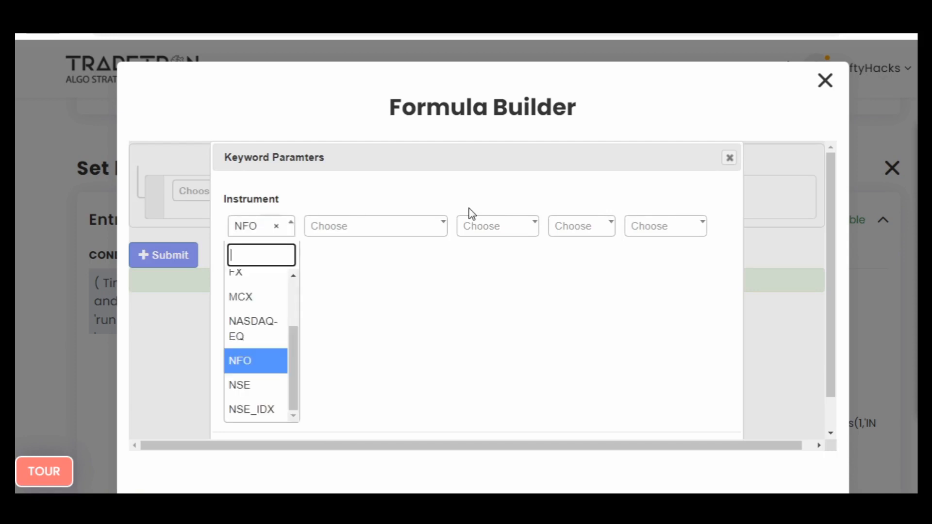
{"action": "key", "text": "Tab"}
{"action": "key", "text": "Tab"}
{"action": "key", "text": "Return"}
{"action": "type", "text": "ni"}
{"action": "key", "text": "Down"}
{"action": "key", "text": "Return"}
{"action": "key", "text": "Tab"}
{"action": "key", "text": "Tab"}
{"action": "key", "text": "Tab"}
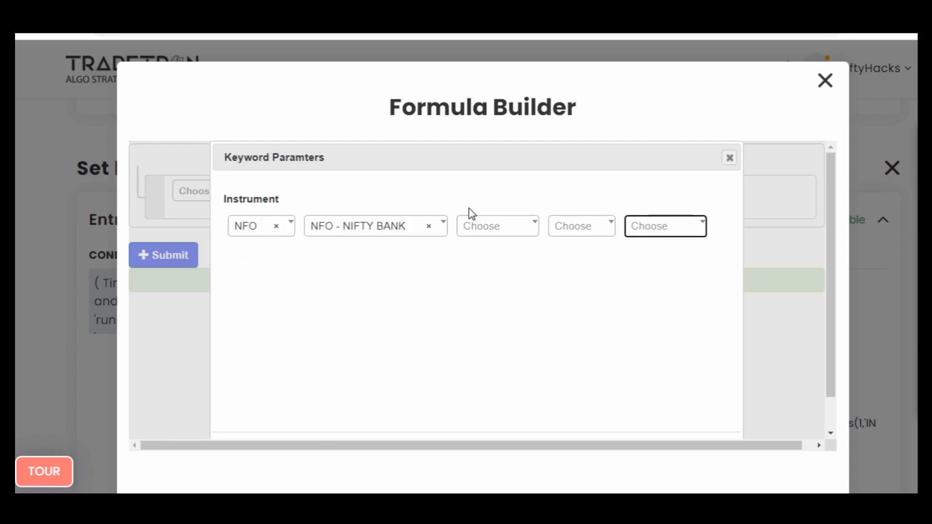
{"action": "key", "text": "Escape"}
- Submit the Lowest Low Value formula, save the lep variable and close the Variables dialog
{"action": "left_click", "coordinate": [176, 262]}
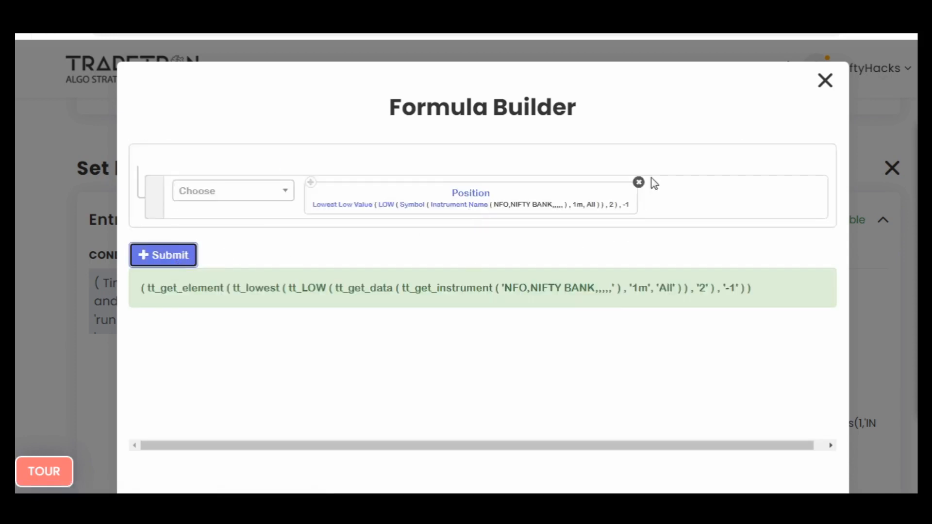
{"action": "left_click", "coordinate": [824, 81]}
{"action": "left_click", "coordinate": [777, 249]}
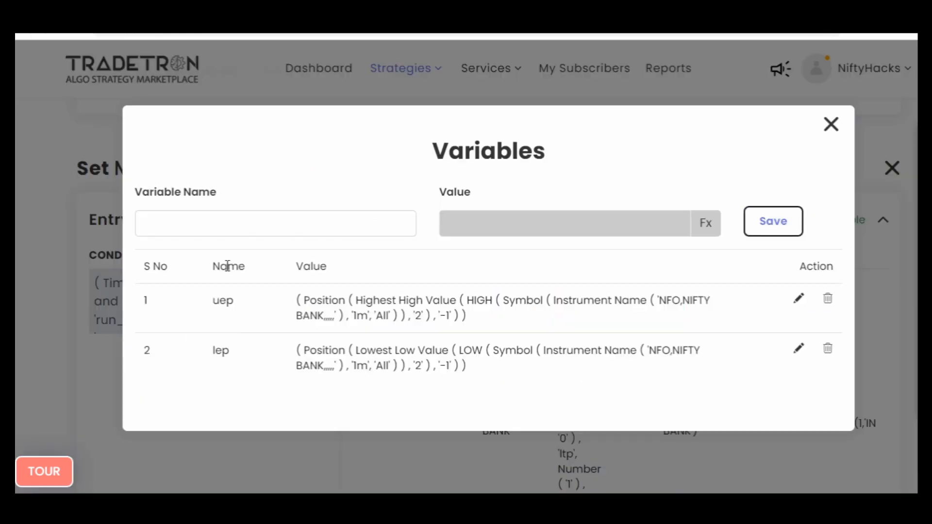
{"action": "left_click", "coordinate": [830, 126]}
- Edit Set №1's Entry conditions and add two empty conditions to the AND group that starts with CLOSE -1 < OPEN -1
{"action": "left_click", "coordinate": [179, 256]}
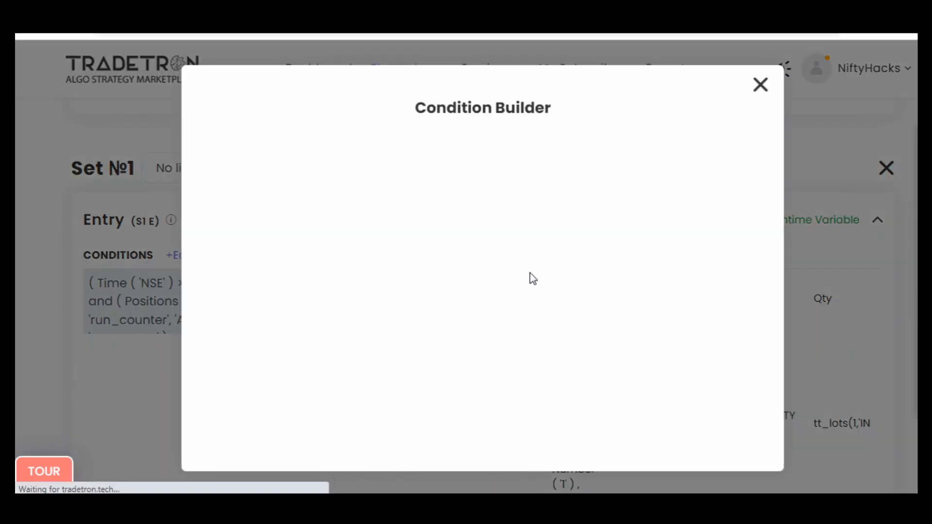
{"action": "scroll", "coordinate": [578, 305], "scroll_direction": "down", "scroll_amount": 5}
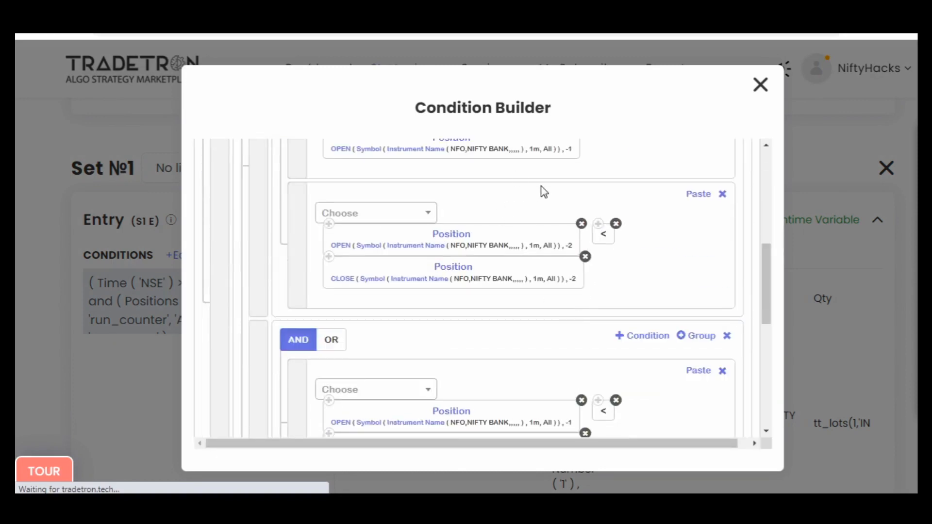
{"action": "scroll", "coordinate": [498, 175], "scroll_direction": "up", "scroll_amount": 2}
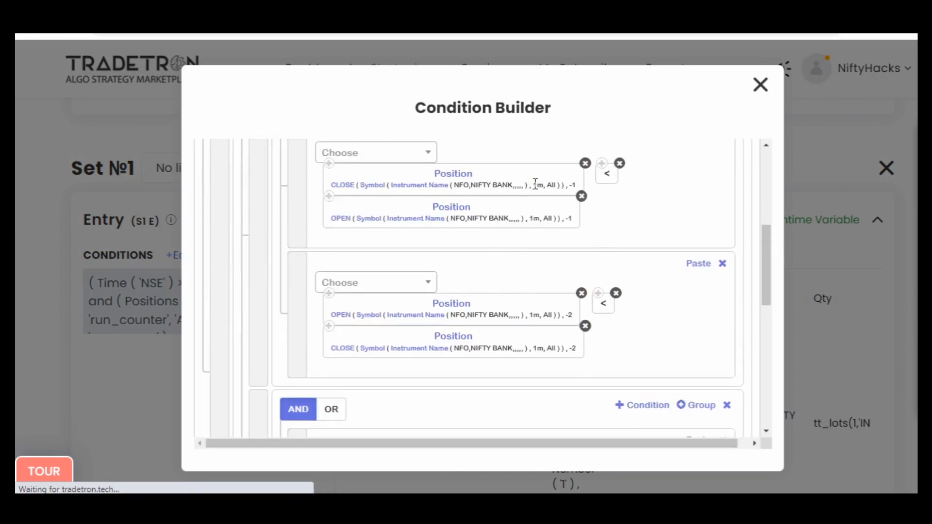
{"action": "scroll", "coordinate": [607, 268], "scroll_direction": "down", "scroll_amount": 5}
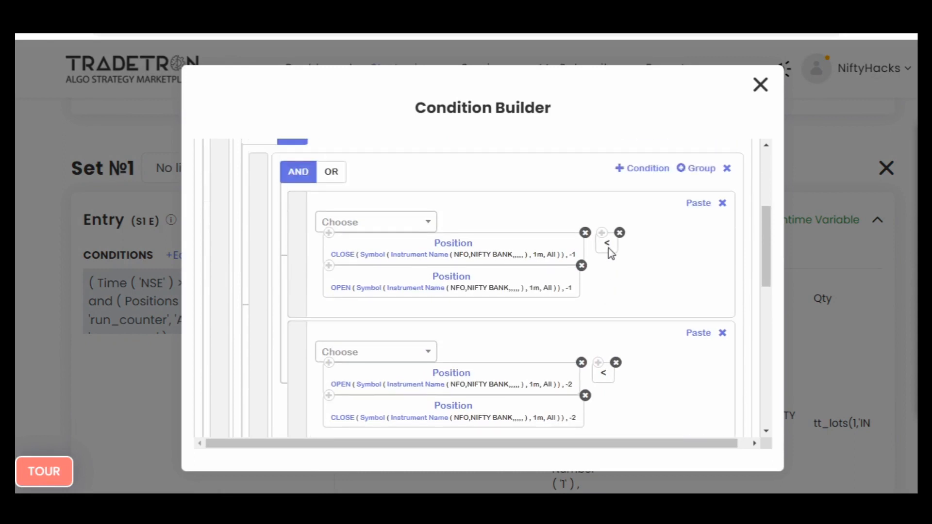
{"action": "left_click", "coordinate": [652, 173]}
{"action": "left_click", "coordinate": [653, 174]}
{"action": "scroll", "coordinate": [652, 288], "scroll_direction": "down", "scroll_amount": 2}
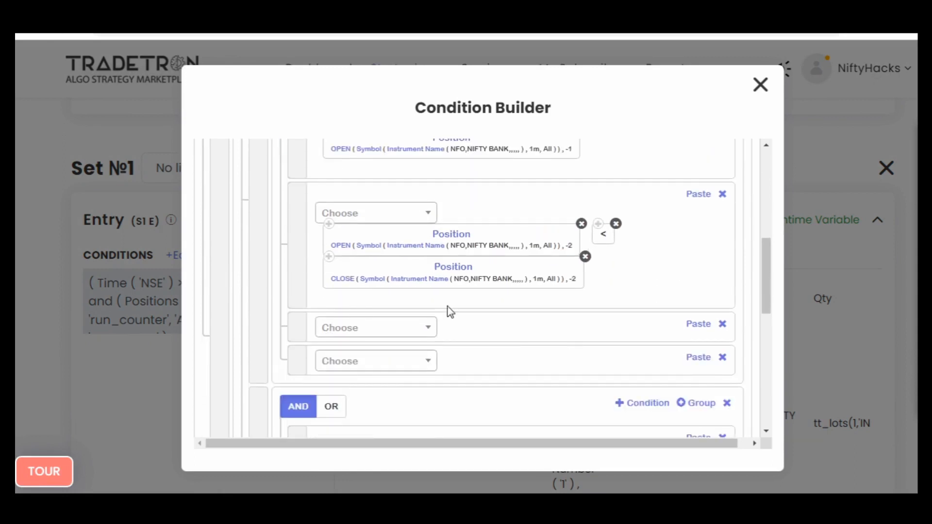
- Add two more empty conditions to the AND group that starts with CLOSE -1 < OPEN -1
{"action": "scroll", "coordinate": [479, 178], "scroll_direction": "up", "scroll_amount": 2}
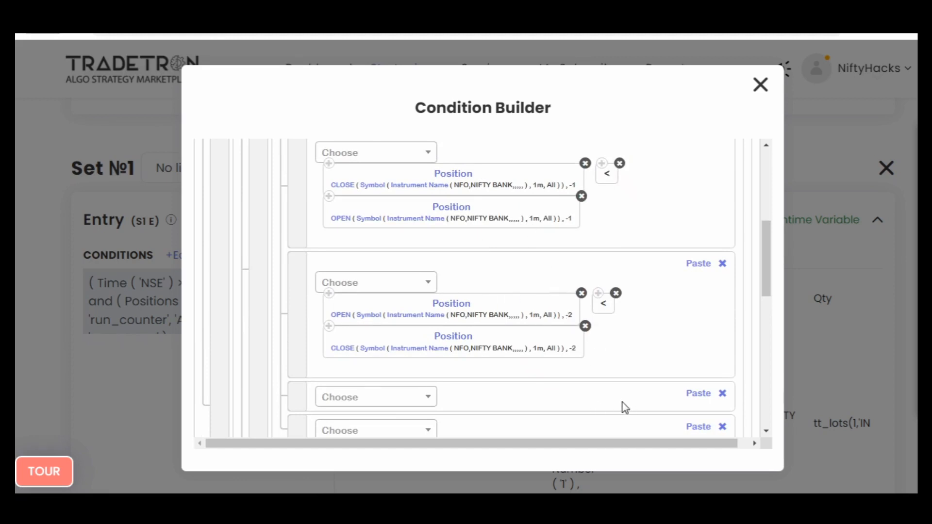
{"action": "scroll", "coordinate": [567, 384], "scroll_direction": "down", "scroll_amount": 2}
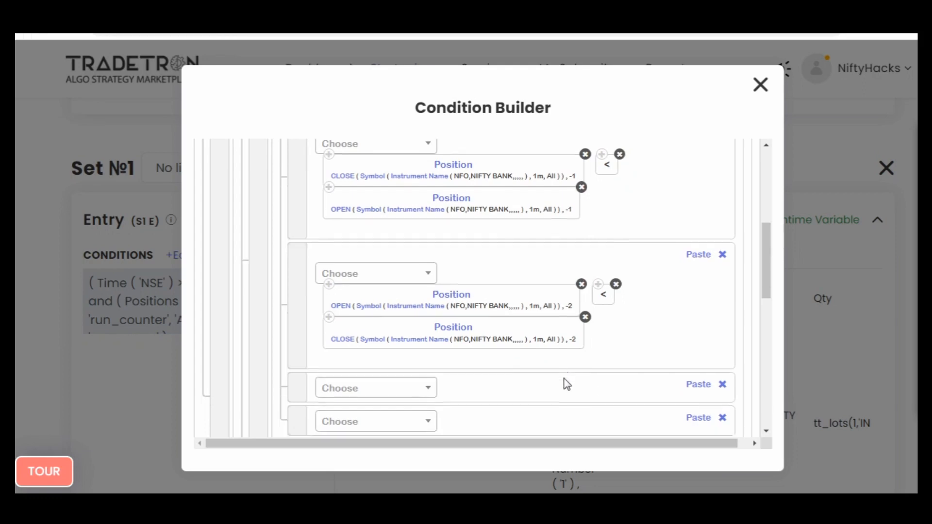
{"action": "scroll", "coordinate": [678, 291], "scroll_direction": "up", "scroll_amount": 5}
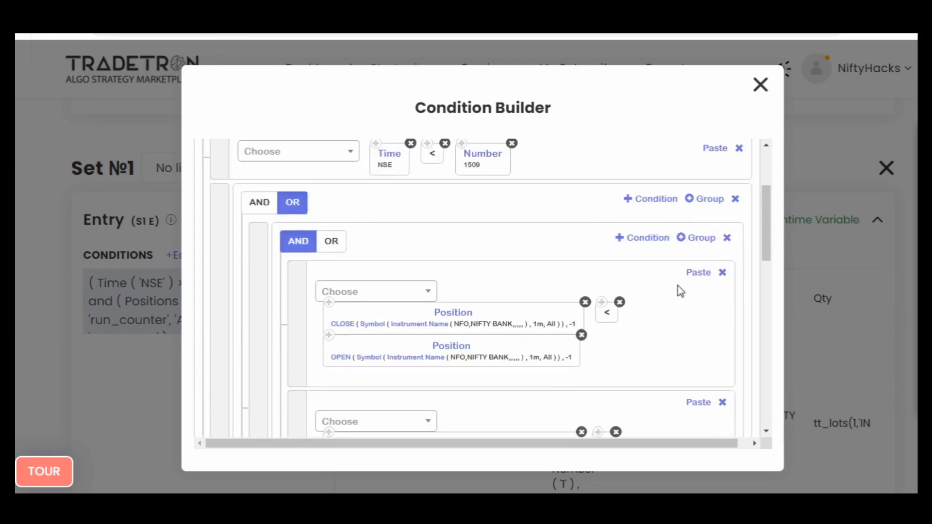
{"action": "left_click", "coordinate": [655, 243]}
{"action": "scroll", "coordinate": [651, 306], "scroll_direction": "down", "scroll_amount": 5}
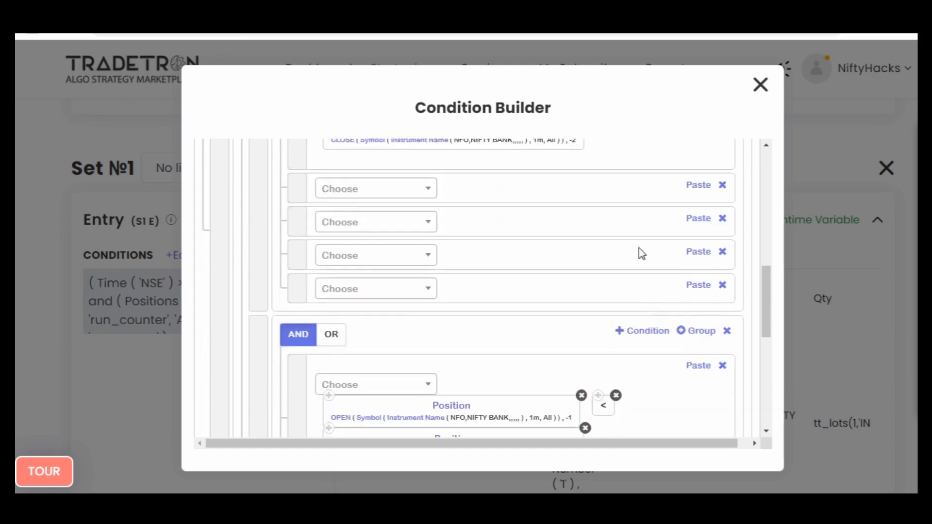
{"action": "scroll", "coordinate": [623, 218], "scroll_direction": "down", "scroll_amount": 10}
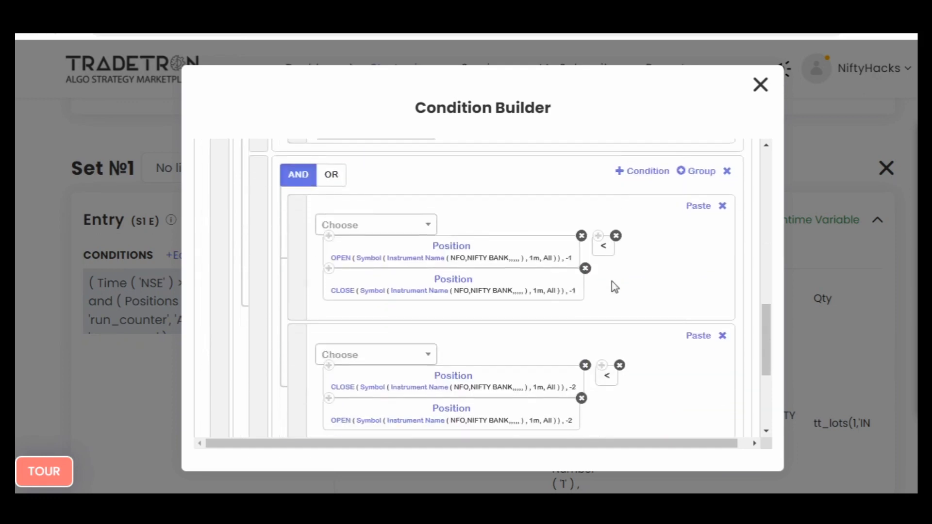
{"action": "scroll", "coordinate": [639, 292], "scroll_direction": "up", "scroll_amount": 5}
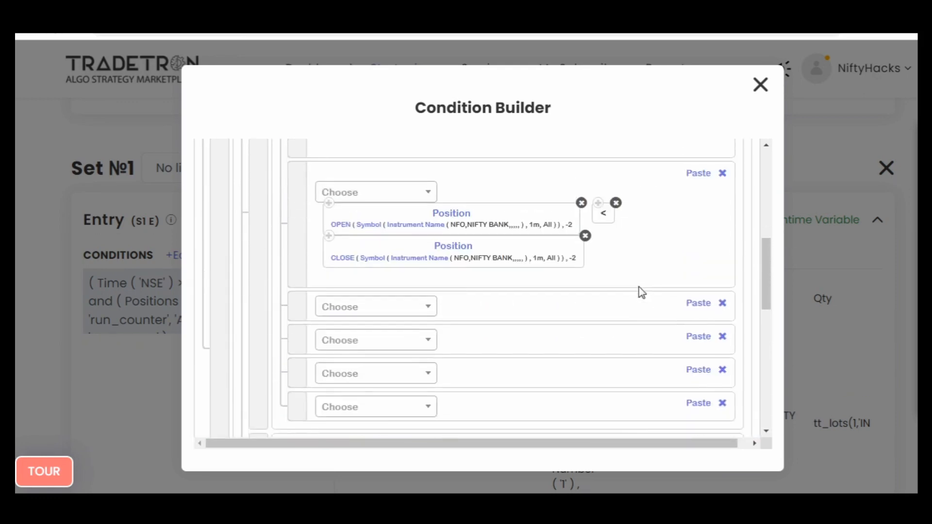
- Delete all empty conditions from the AND group that starts with CLOSE -1 < OPEN -1
{"action": "left_click", "coordinate": [723, 304]}
{"action": "left_click", "coordinate": [723, 304]}
{"action": "left_click", "coordinate": [722, 304]}
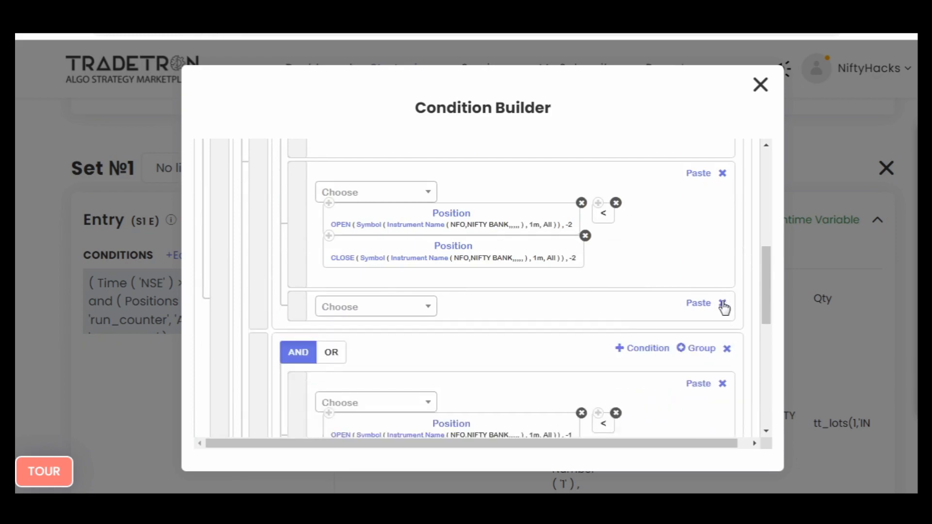
{"action": "left_click", "coordinate": [722, 304]}
{"action": "scroll", "coordinate": [631, 305], "scroll_direction": "up", "scroll_amount": 10}
{"action": "scroll", "coordinate": [623, 297], "scroll_direction": "down", "scroll_amount": 6}
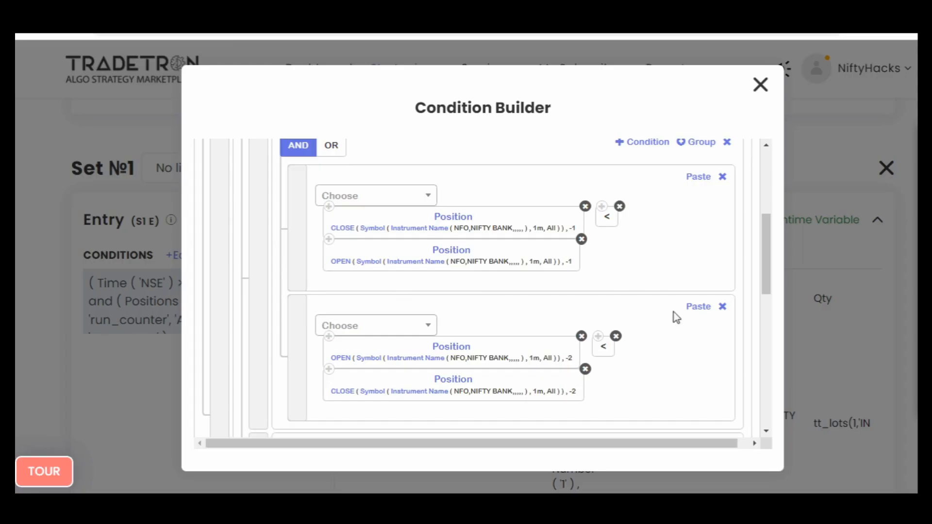
- Submit Set №1's Entry conditions and close the Condition Builder
{"action": "scroll", "coordinate": [671, 335], "scroll_direction": "down", "scroll_amount": 5}
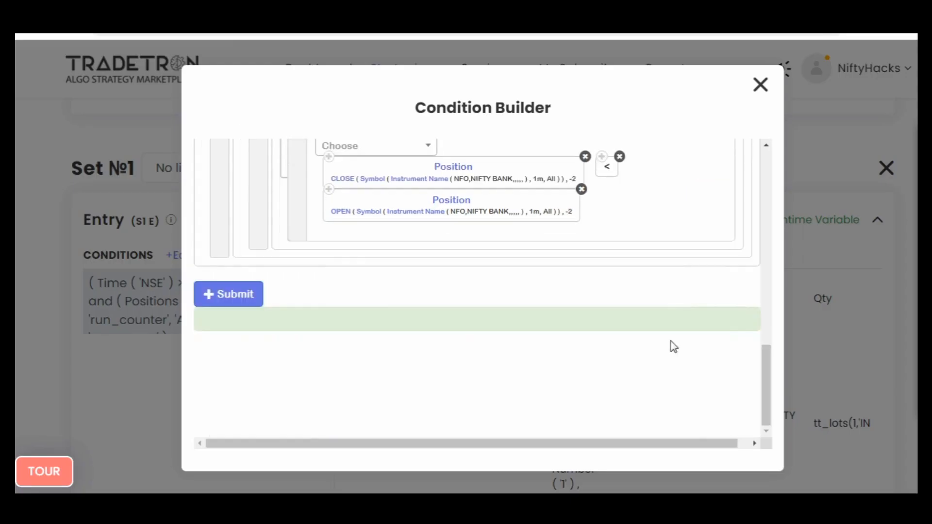
{"action": "left_click", "coordinate": [232, 296]}
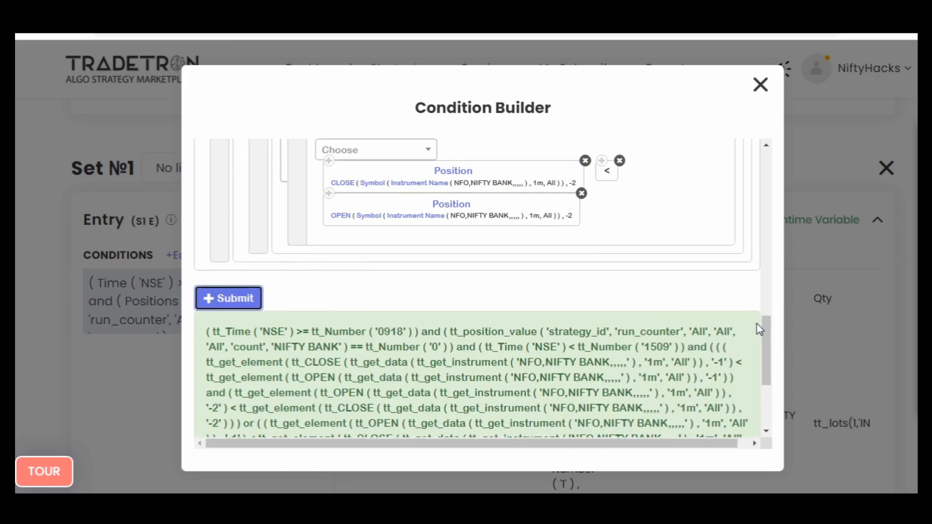
{"action": "scroll", "coordinate": [757, 326], "scroll_direction": "up", "scroll_amount": 10}
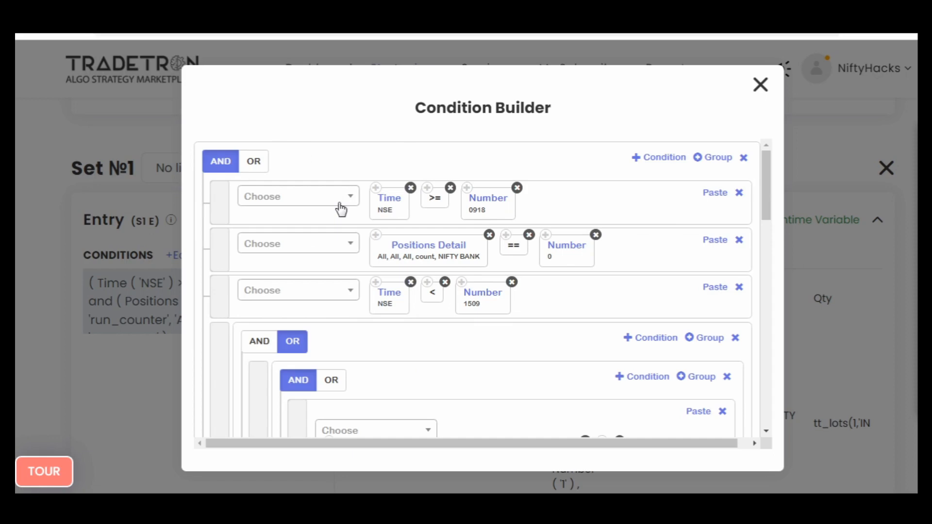
{"action": "left_click", "coordinate": [760, 86]}
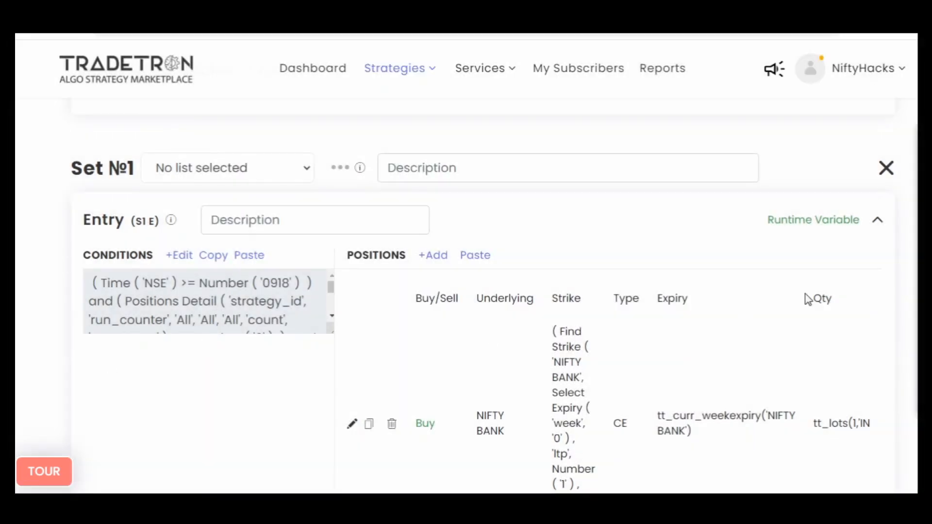
- Review the uep and lep runtime variables of Set №1's Entry, then close the Variables dialog
{"action": "left_click", "coordinate": [807, 224]}
{"action": "double_click", "coordinate": [214, 303]}
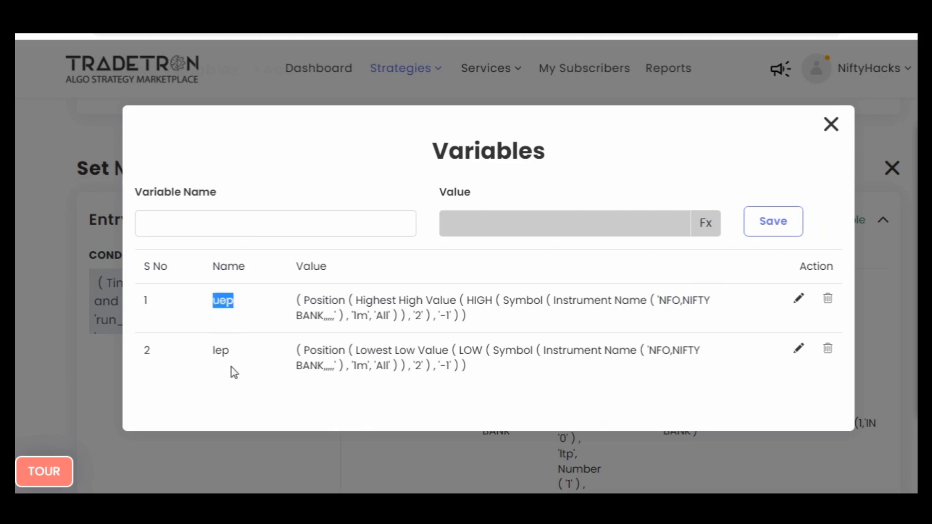
{"action": "left_click_drag", "start_coordinate": [233, 370], "coordinate": [203, 355]}
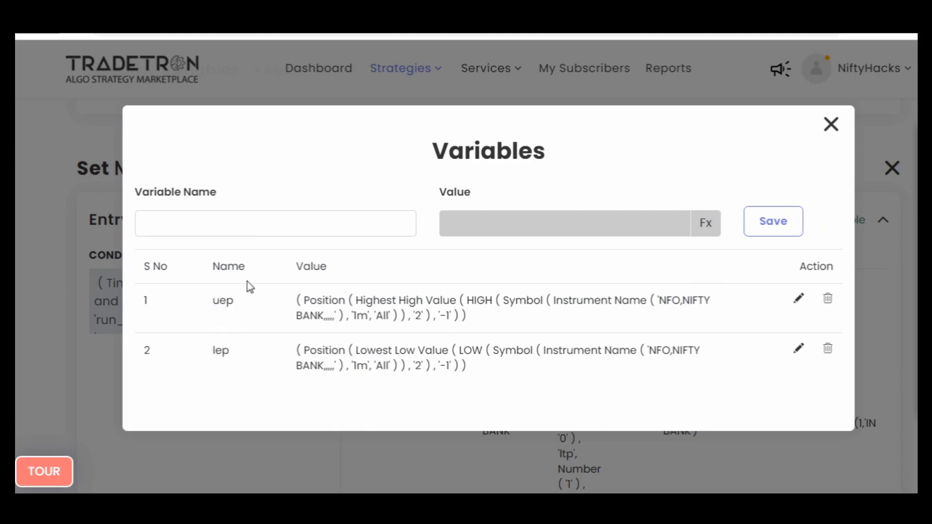
{"action": "left_click_drag", "start_coordinate": [246, 298], "coordinate": [208, 309]}
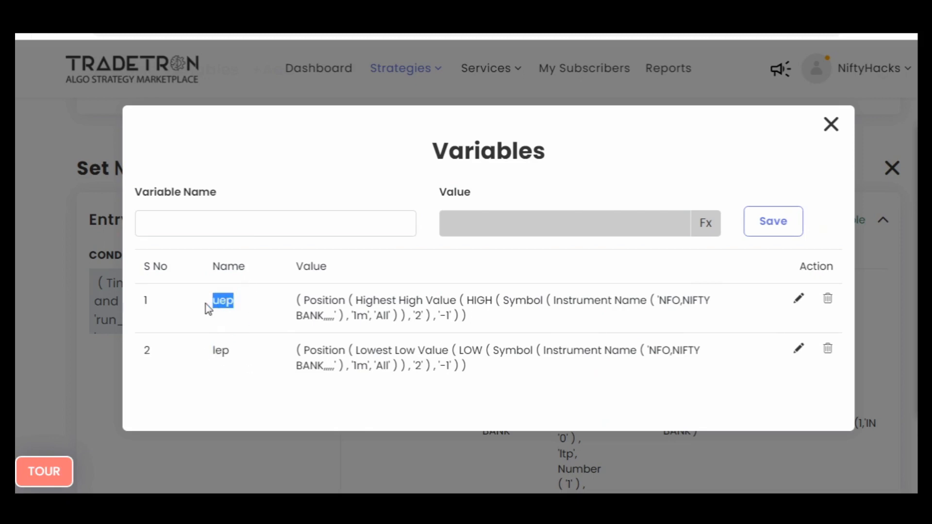
{"action": "double_click", "coordinate": [199, 360]}
{"action": "left_click_drag", "start_coordinate": [219, 352], "coordinate": [196, 352]}
{"action": "left_click_drag", "start_coordinate": [249, 307], "coordinate": [196, 303]}
{"action": "left_click", "coordinate": [252, 316]}
{"action": "left_click", "coordinate": [831, 125]}
- Edit Set №2's Entry conditions and delete the OR group holding the OPEN and CLOSE candle comparisons
{"action": "scroll", "coordinate": [18, 318], "scroll_direction": "down", "scroll_amount": 7}
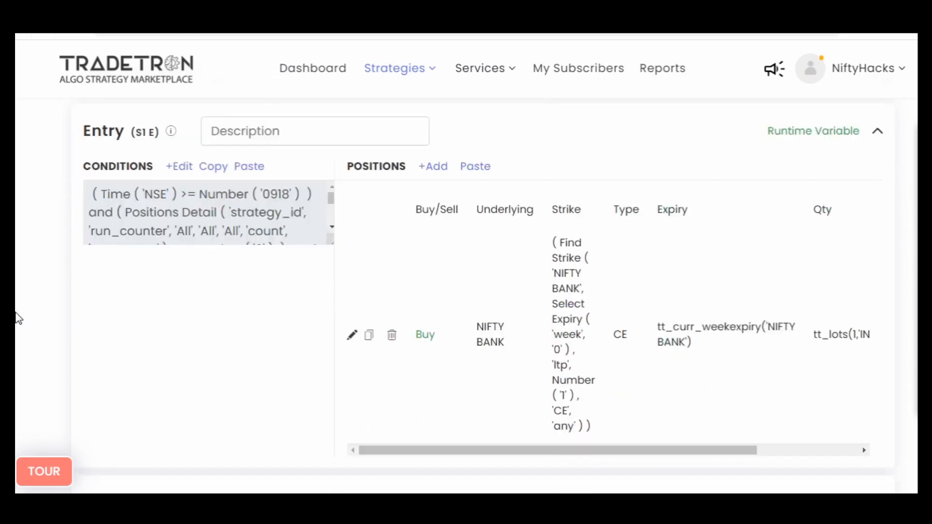
{"action": "scroll", "coordinate": [19, 319], "scroll_direction": "down", "scroll_amount": 5}
{"action": "left_click", "coordinate": [179, 233]}
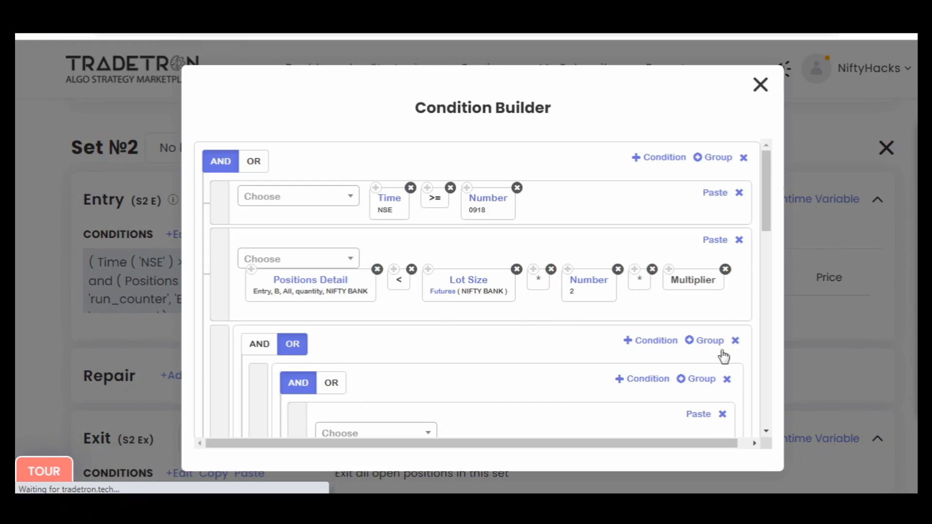
{"action": "scroll", "coordinate": [489, 364], "scroll_direction": "down", "scroll_amount": 5}
{"action": "scroll", "coordinate": [631, 334], "scroll_direction": "down", "scroll_amount": 10}
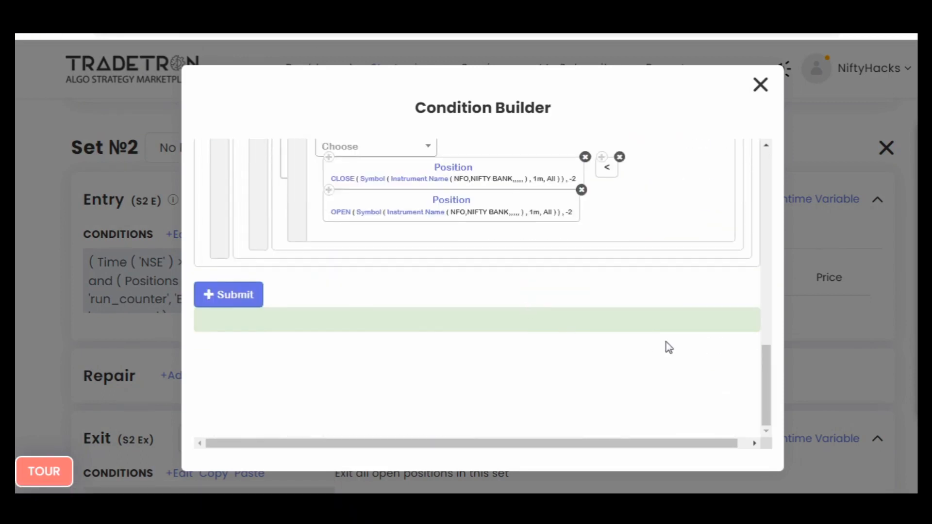
{"action": "scroll", "coordinate": [666, 342], "scroll_direction": "up", "scroll_amount": 6}
{"action": "scroll", "coordinate": [666, 342], "scroll_direction": "up", "scroll_amount": 3}
{"action": "left_click", "coordinate": [731, 313]}
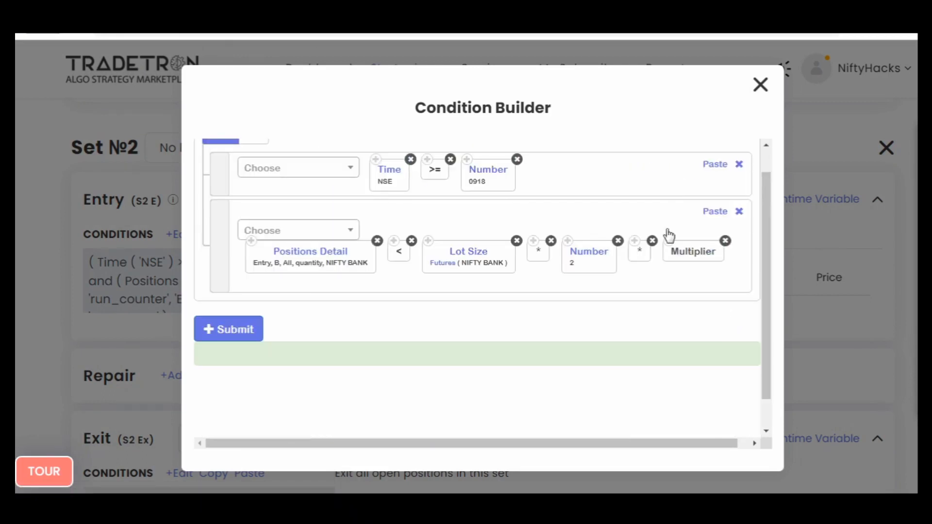
{"action": "scroll", "coordinate": [626, 269], "scroll_direction": "up", "scroll_amount": 1}
- Add a condition to Set №2's main AND group, starting with the LTP keyword and Instrument Name as its instrument
{"action": "left_click", "coordinate": [660, 157]}
{"action": "left_click", "coordinate": [302, 336]}
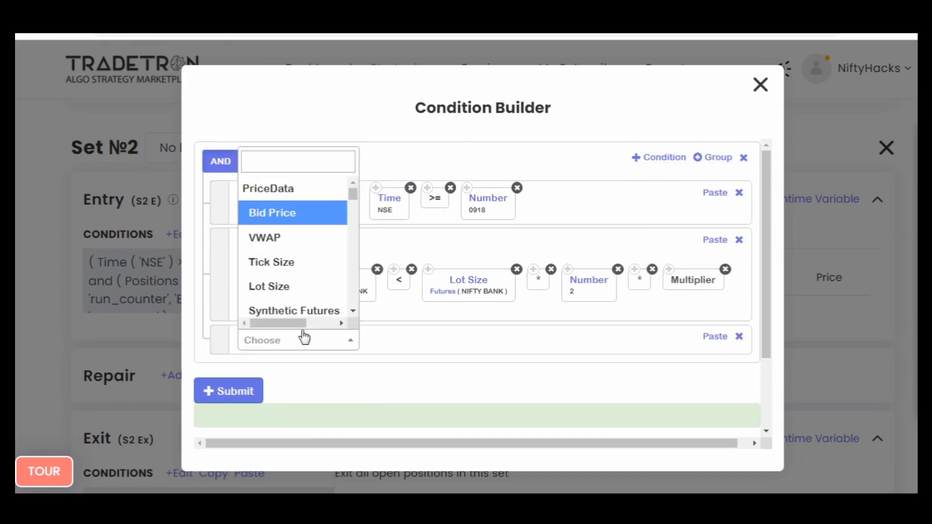
{"action": "type", "text": "ltp"}
{"action": "key", "text": "Return"}
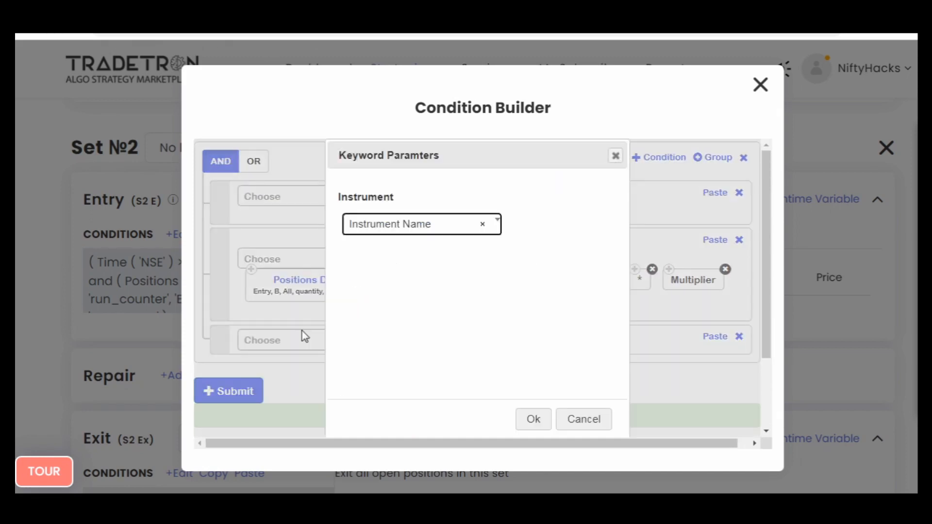
{"action": "key", "text": "Return"}
{"action": "key", "text": "Return"}
- Extend the LTP condition with the >= operator and Get Runtime using the variable name uep
{"action": "left_click", "coordinate": [305, 337]}
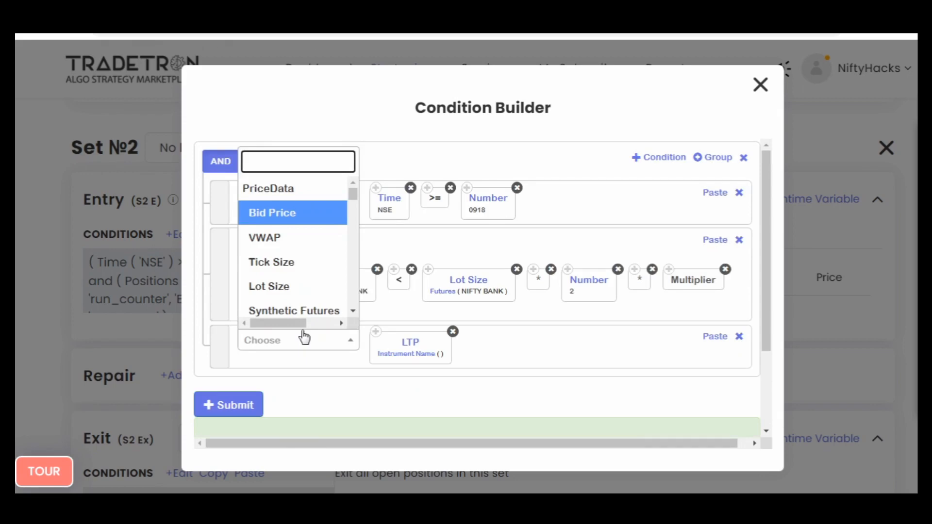
{"action": "type", "text": ">"}
{"action": "key", "text": "Down"}
{"action": "key", "text": "Return"}
{"action": "type", "text": "run"}
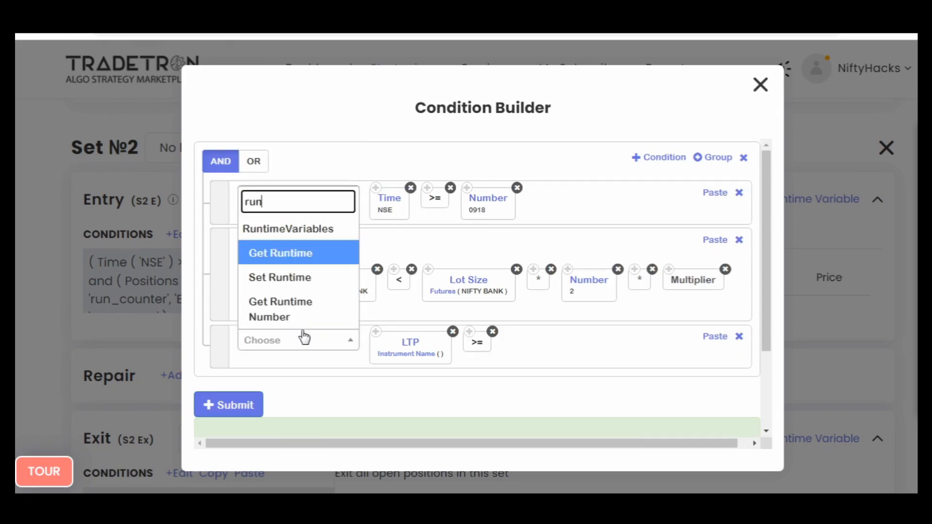
{"action": "key", "text": "Return"}
{"action": "type", "text": "uep"}
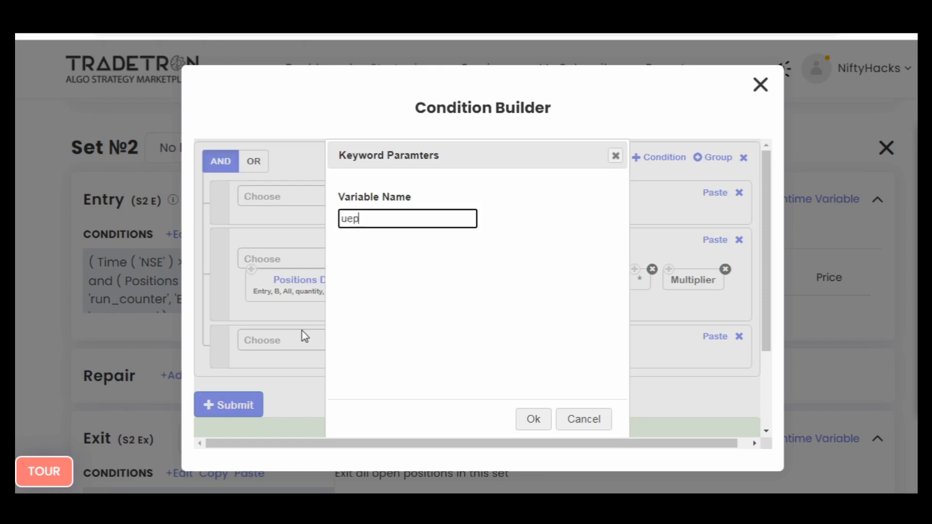
{"action": "key", "text": "Return"}
{"action": "key", "text": "Return"}
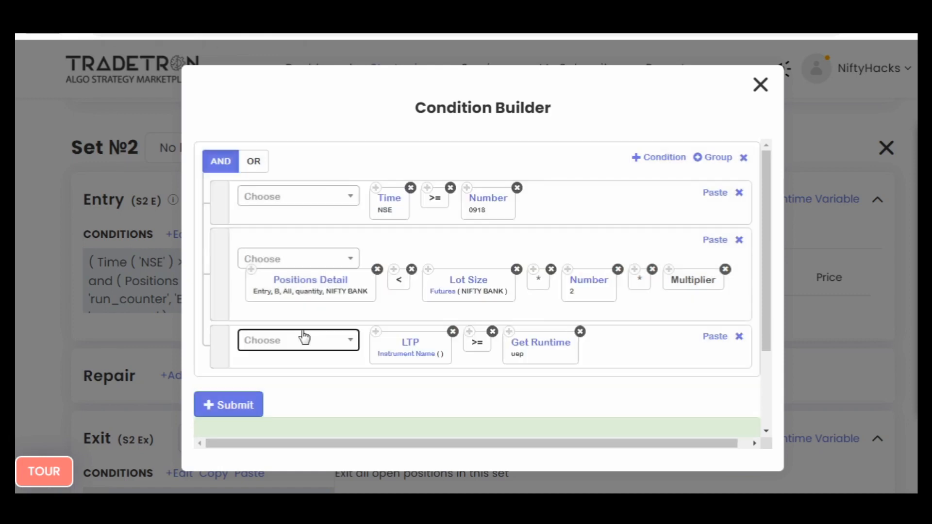
- Set the LTP's Instrument Name to exchange NFO and NIFTY BANK, leaving the remaining fields empty
{"action": "left_click", "coordinate": [402, 360]}
{"action": "left_click", "coordinate": [277, 232]}
{"action": "type", "text": "nf"}
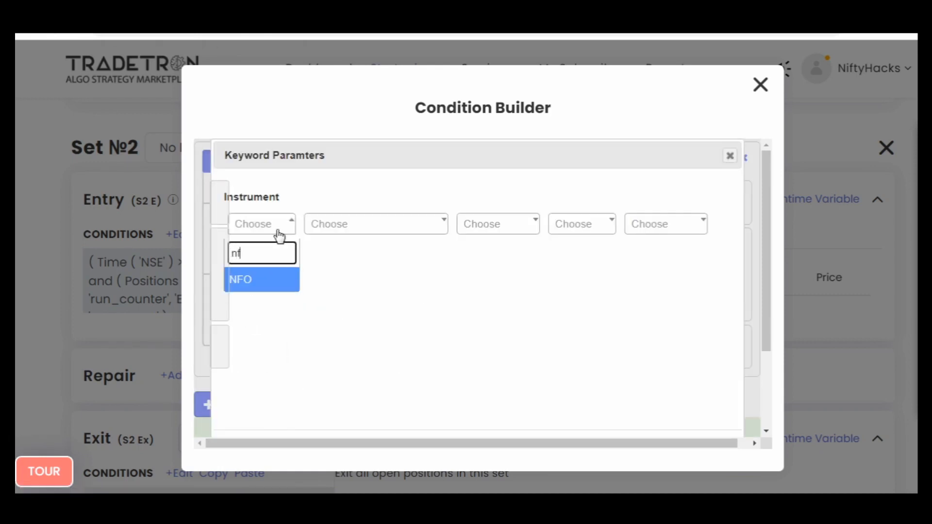
{"action": "key", "text": "Return"}
{"action": "type", "text": "ni"}
{"action": "key", "text": "Down"}
{"action": "key", "text": "Return"}
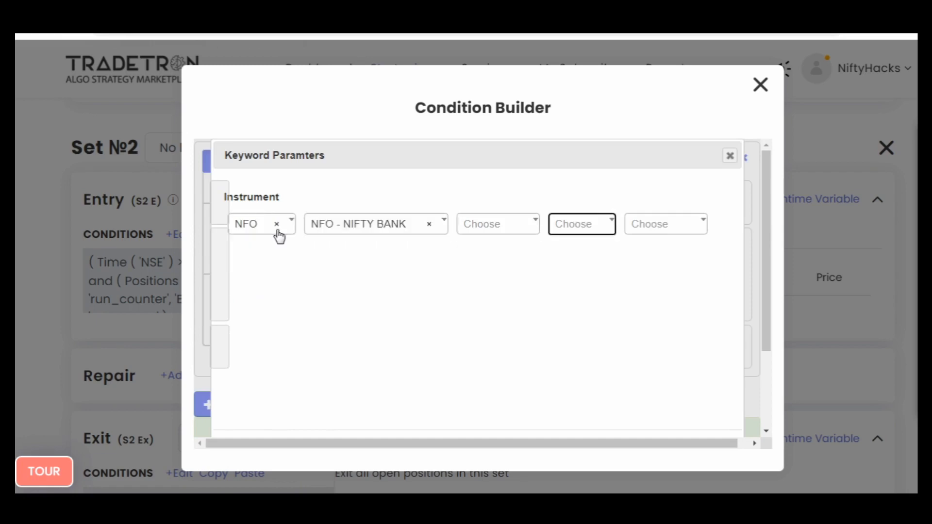
{"action": "key", "text": "Return"}
{"action": "scroll", "coordinate": [606, 301], "scroll_direction": "up", "scroll_amount": 3}
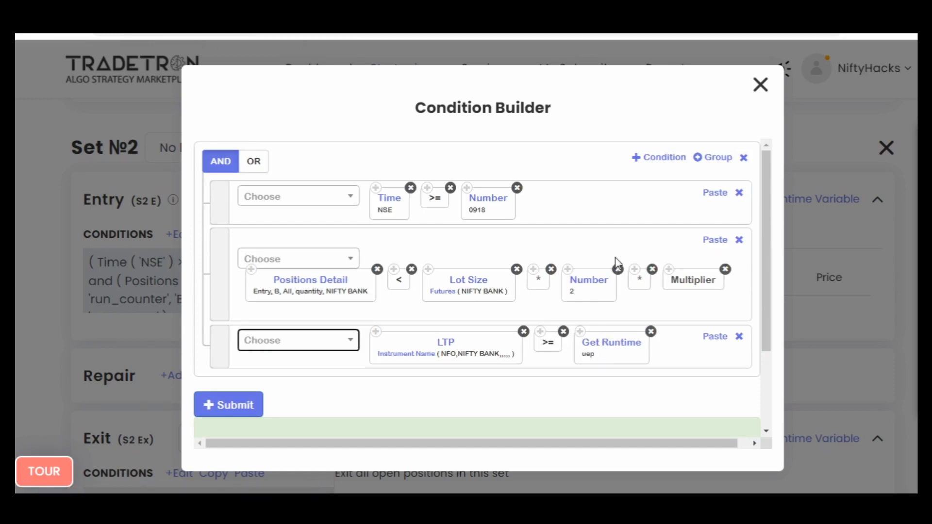
- Add a condition with a pasted copy of Positions Detail, setting its Condition Type and Transaction Type to All
{"action": "left_click", "coordinate": [642, 159]}
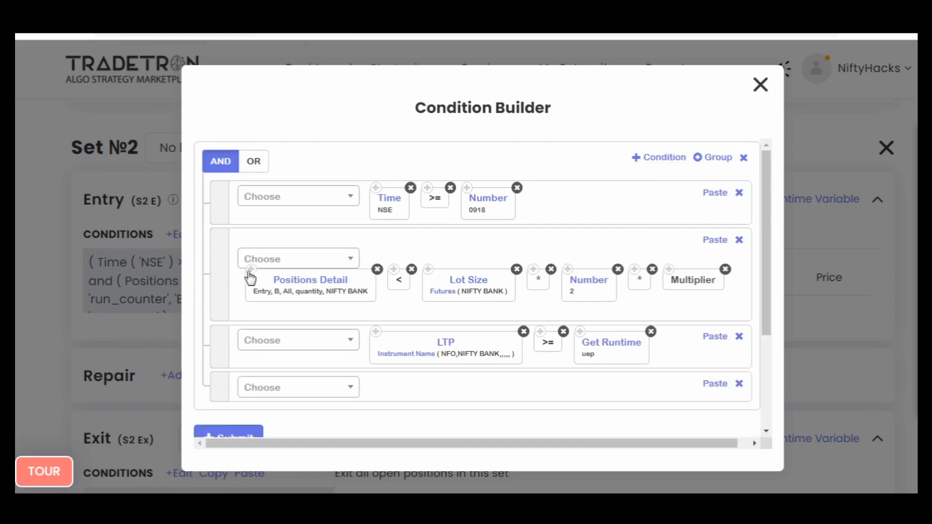
{"action": "left_click", "coordinate": [714, 384]}
{"action": "left_click", "coordinate": [447, 391]}
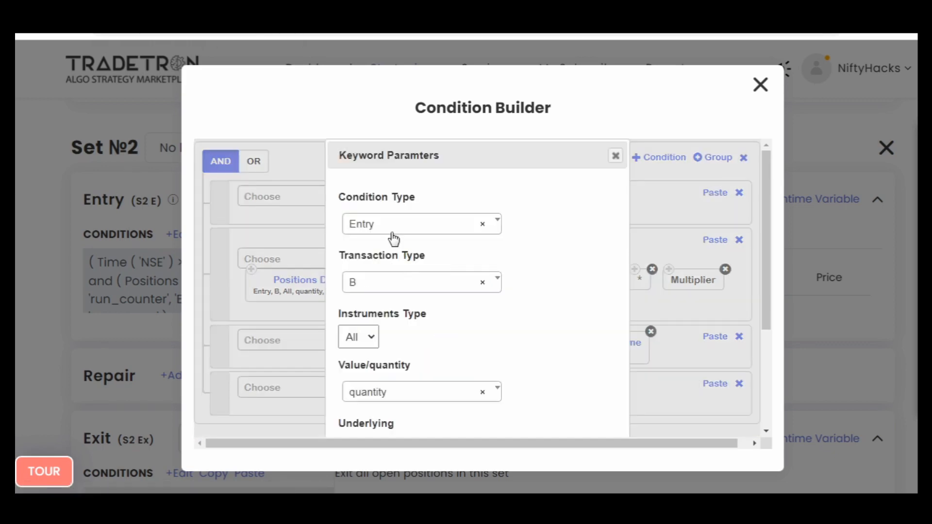
{"action": "left_click", "coordinate": [387, 285]}
{"action": "left_click", "coordinate": [379, 337]}
{"action": "scroll", "coordinate": [533, 379], "scroll_direction": "down", "scroll_amount": 2}
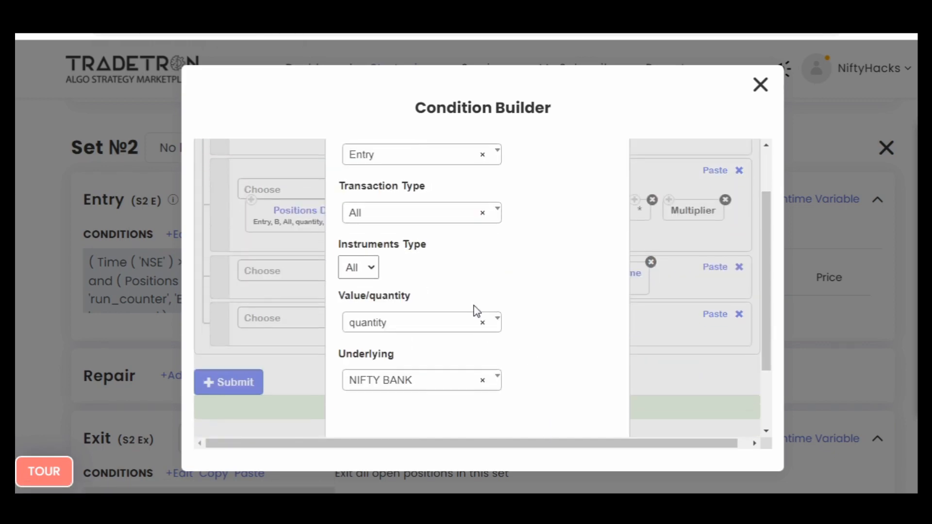
{"action": "scroll", "coordinate": [476, 309], "scroll_direction": "up", "scroll_amount": 2}
{"action": "left_click", "coordinate": [411, 224]}
{"action": "left_click", "coordinate": [379, 277]}
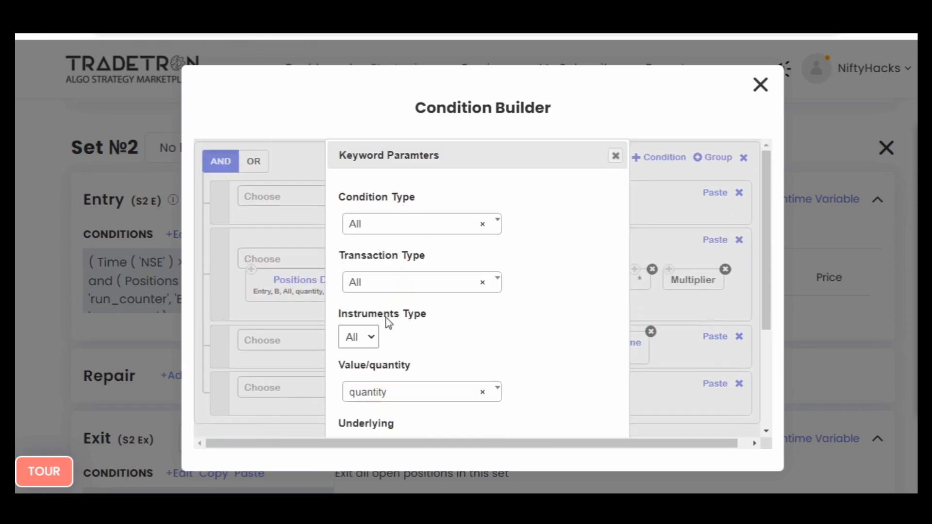
{"action": "scroll", "coordinate": [526, 358], "scroll_direction": "down", "scroll_amount": 5}
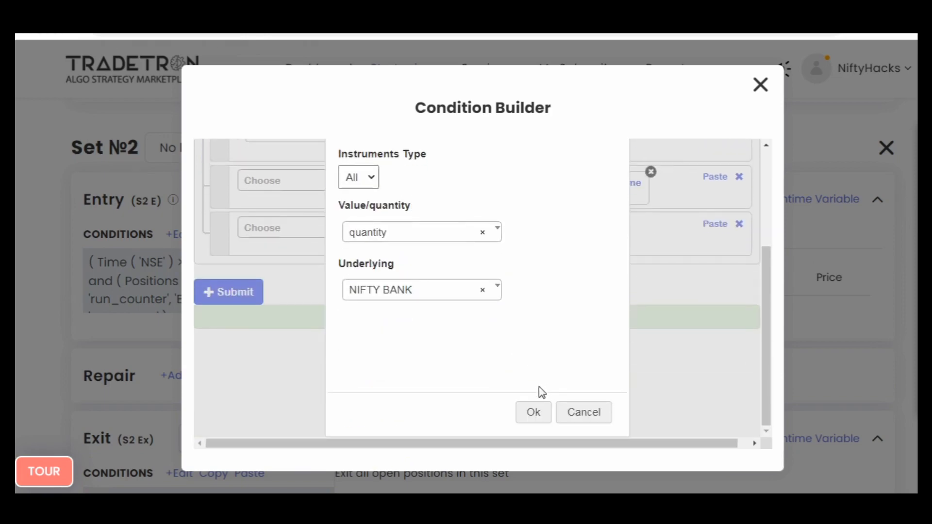
{"action": "left_click", "coordinate": [534, 413]}
- Complete the new Positions Detail condition with the == operator and the Number keyword set to 0
{"action": "scroll", "coordinate": [509, 384], "scroll_direction": "up", "scroll_amount": 4}
{"action": "left_click", "coordinate": [341, 388]}
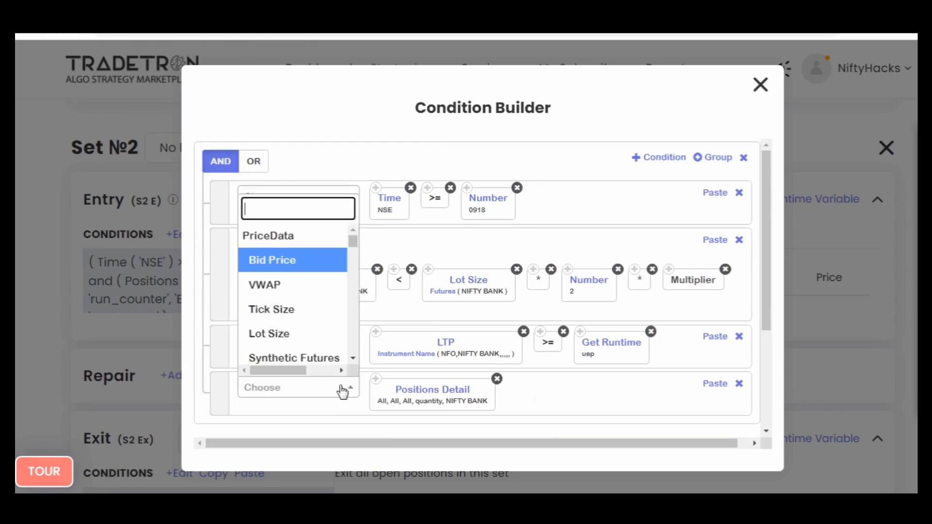
{"action": "type", "text": "="}
{"action": "key", "text": "Down"}
{"action": "key", "text": "Down"}
{"action": "key", "text": "Return"}
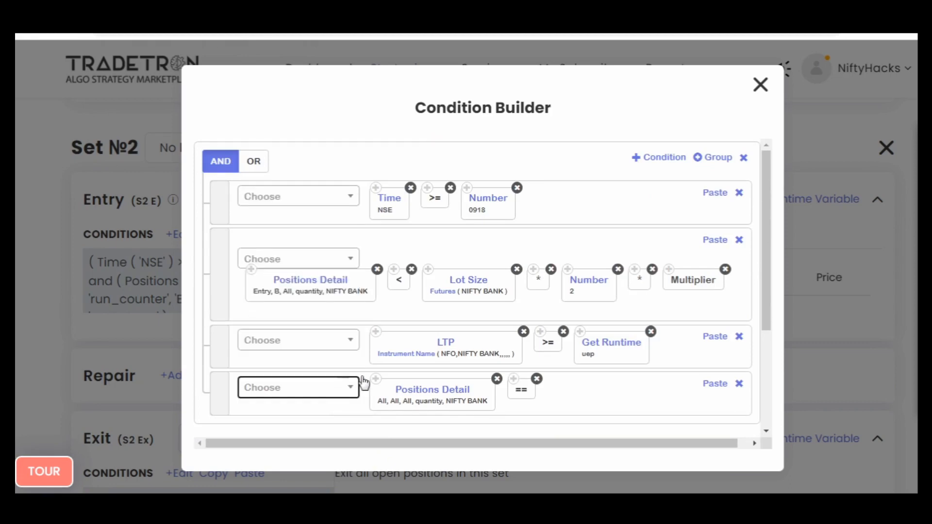
{"action": "left_click", "coordinate": [348, 388]}
{"action": "type", "text": "number"}
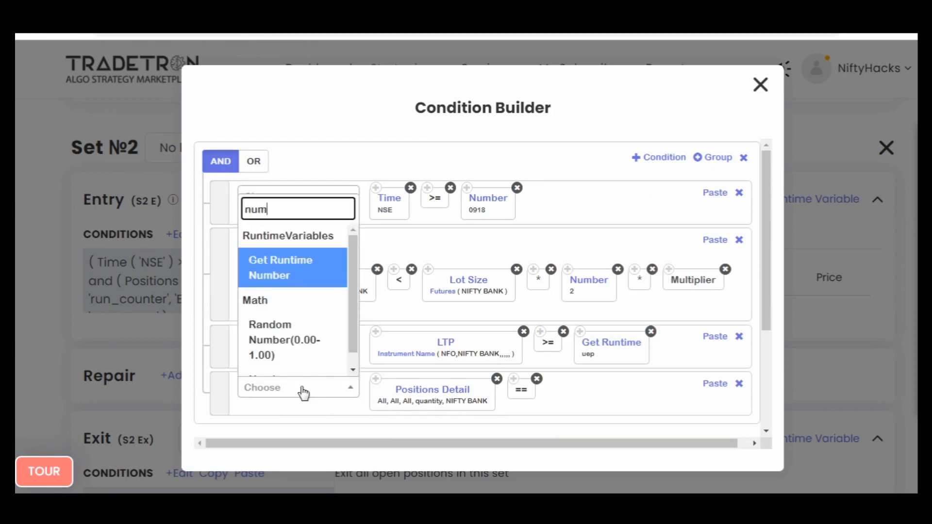
{"action": "key", "text": "Return"}
{"action": "type", "text": "0"}
{"action": "key", "text": "Return"}
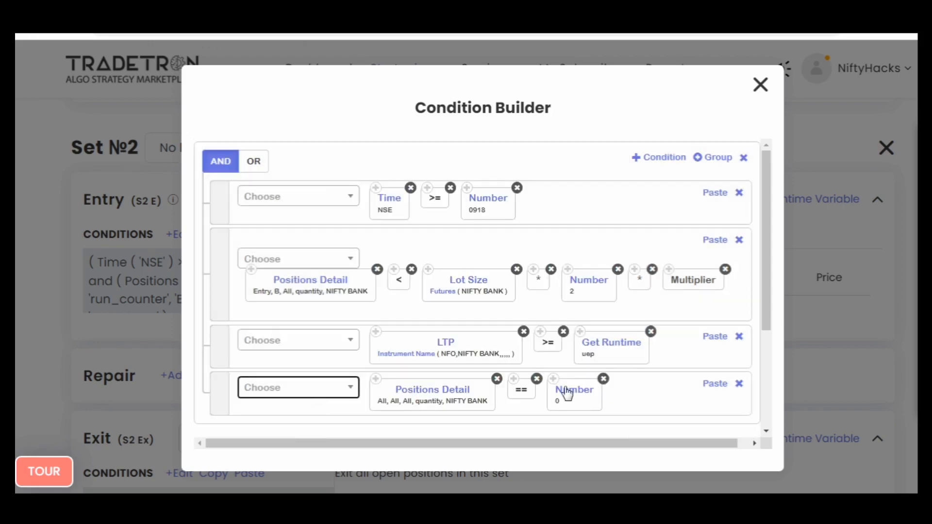
- Review and submit Set №2's entry conditions, and close the Condition Builder
{"action": "scroll", "coordinate": [587, 396], "scroll_direction": "down", "scroll_amount": 3}
{"action": "scroll", "coordinate": [495, 318], "scroll_direction": "down", "scroll_amount": 1}
{"action": "scroll", "coordinate": [528, 339], "scroll_direction": "up", "scroll_amount": 5}
{"action": "scroll", "coordinate": [447, 388], "scroll_direction": "down", "scroll_amount": 5}
{"action": "scroll", "coordinate": [447, 388], "scroll_direction": "down", "scroll_amount": 1}
{"action": "left_click", "coordinate": [206, 315]}
{"action": "scroll", "coordinate": [676, 361], "scroll_direction": "up", "scroll_amount": 5}
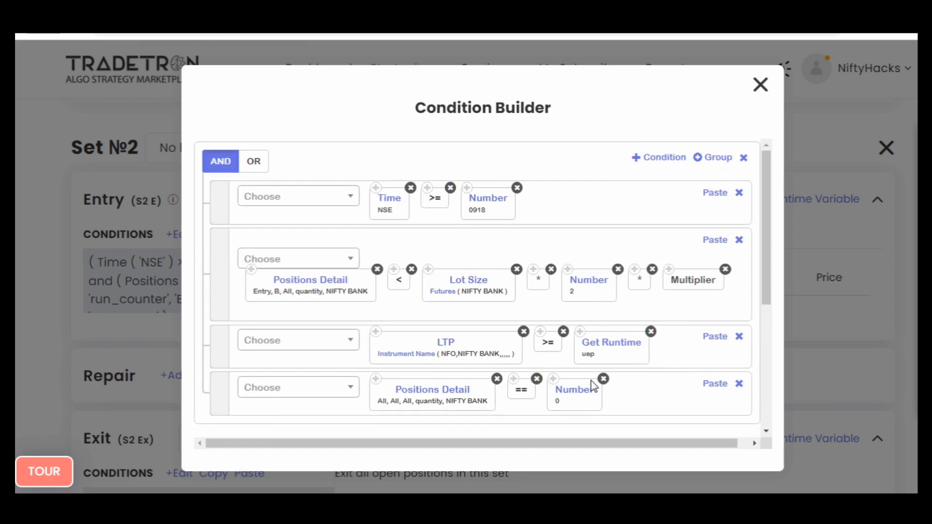
{"action": "scroll", "coordinate": [663, 330], "scroll_direction": "down", "scroll_amount": 3}
{"action": "scroll", "coordinate": [726, 162], "scroll_direction": "up", "scroll_amount": 3}
{"action": "left_click", "coordinate": [760, 85]}
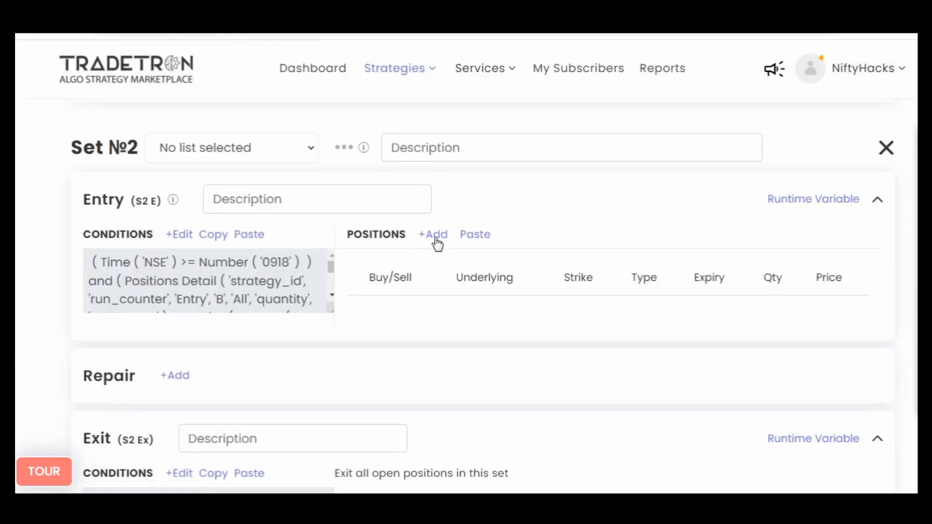
- Add a buy position to Set №2's entry with exchange NFO and type Call
{"action": "left_click", "coordinate": [436, 237]}
{"action": "left_click", "coordinate": [348, 243]}
{"action": "left_click", "coordinate": [301, 318]}
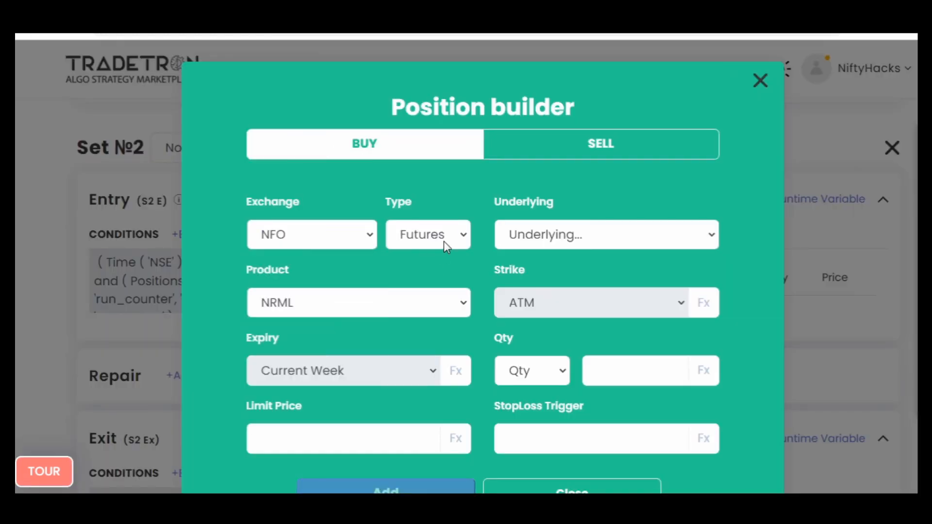
{"action": "left_click", "coordinate": [443, 241]}
{"action": "key", "text": "Down"}
{"action": "key", "text": "Return"}
{"action": "left_click", "coordinate": [443, 240]}
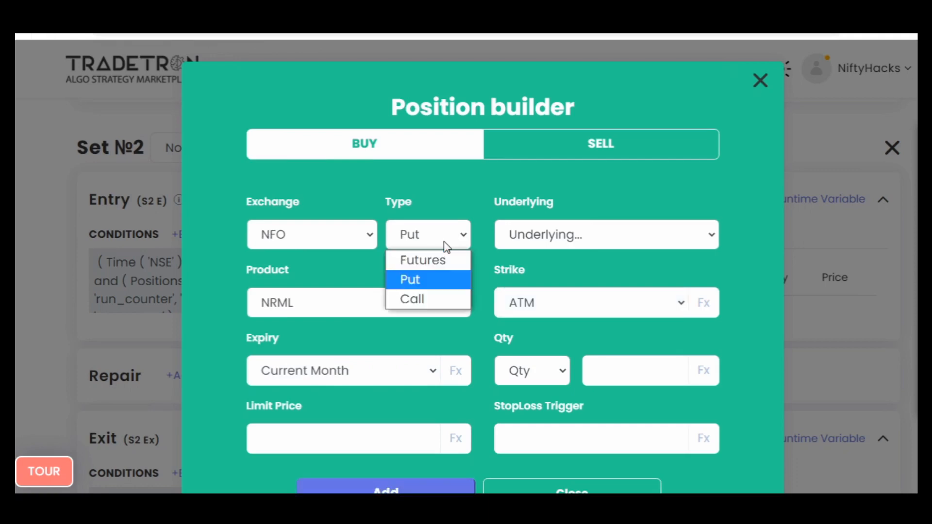
{"action": "key", "text": "Down"}
{"action": "key", "text": "Return"}
- Set the position's underlying to NIFTY BANK and its expiry to Current Week
{"action": "left_click", "coordinate": [549, 238]}
{"action": "key", "text": "n"}
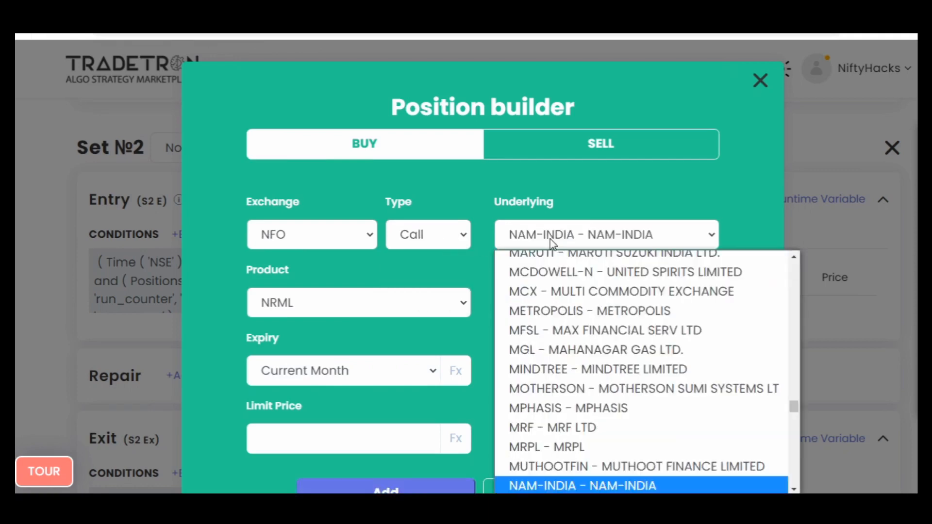
{"action": "key", "text": "i"}
{"action": "key", "text": "Down"}
{"action": "key", "text": "Return"}
{"action": "left_click", "coordinate": [409, 371]}
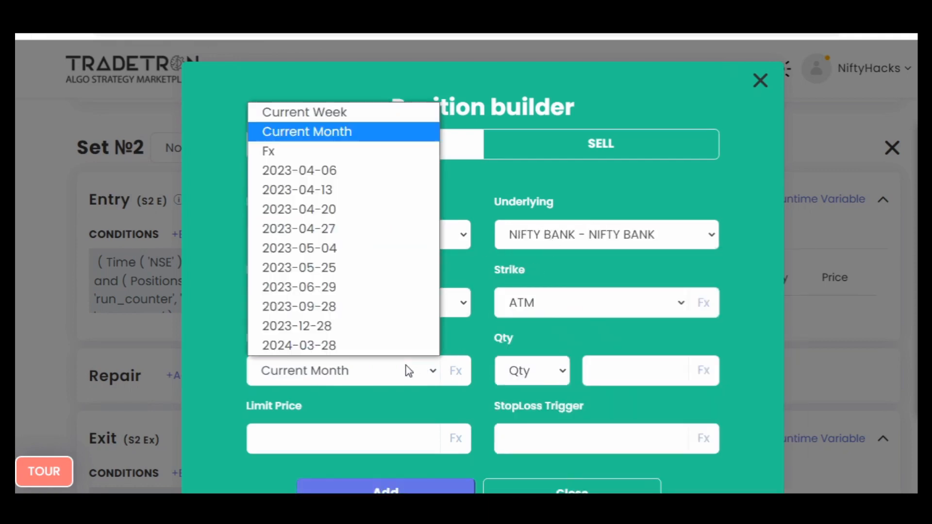
{"action": "key", "text": "Up"}
{"action": "key", "text": "Return"}
- Set the position's quantity to 1 in Lots
{"action": "left_click", "coordinate": [540, 369]}
{"action": "key", "text": "Down"}
{"action": "key", "text": "Down"}
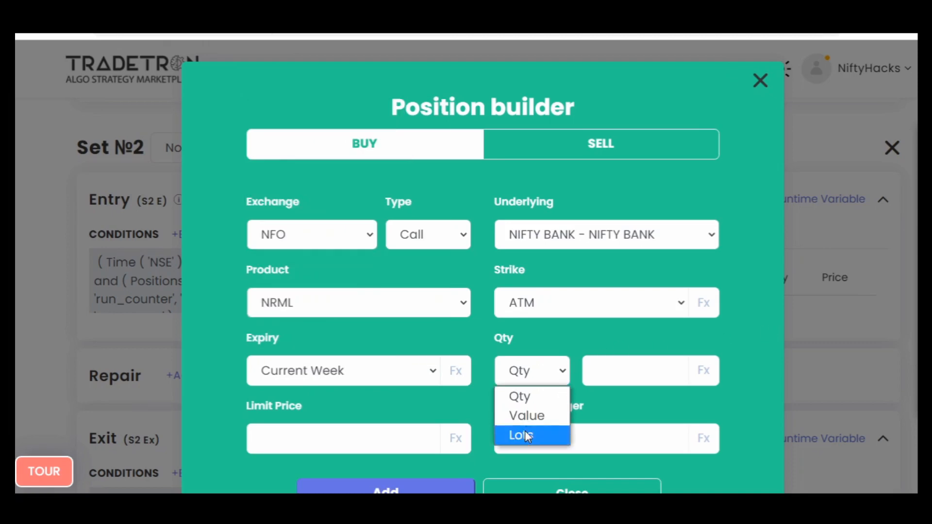
{"action": "key", "text": "Return"}
{"action": "left_click", "coordinate": [604, 377]}
{"action": "type", "text": "1"}
- Switch the position's strike to Fx and start its formula with the Find Strike keyword
{"action": "left_click", "coordinate": [676, 308]}
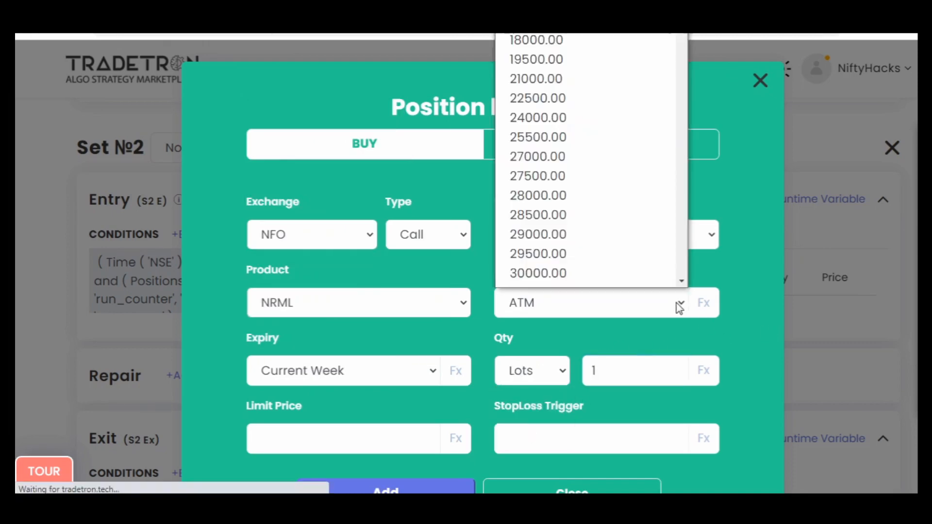
{"action": "key", "text": "f"}
{"action": "key", "text": "Return"}
{"action": "left_click", "coordinate": [704, 305]}
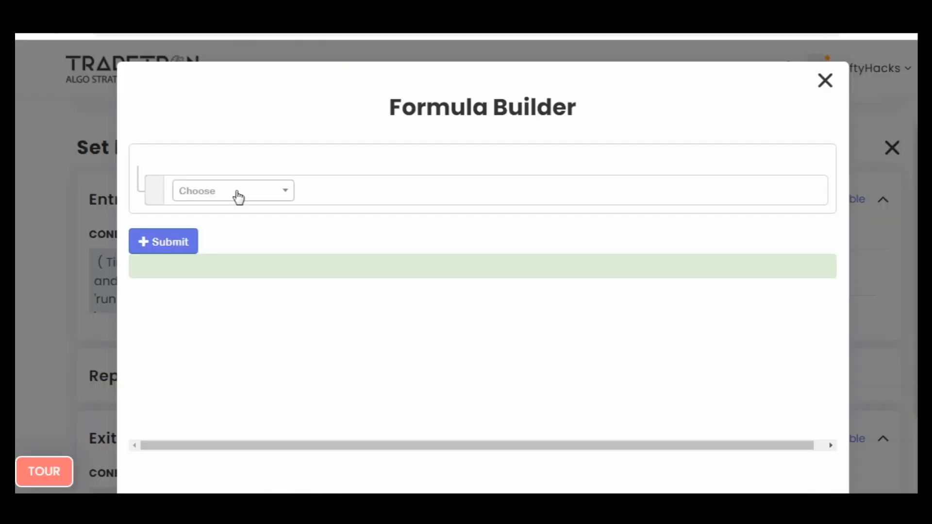
{"action": "left_click", "coordinate": [237, 194]}
{"action": "type", "text": "fin"}
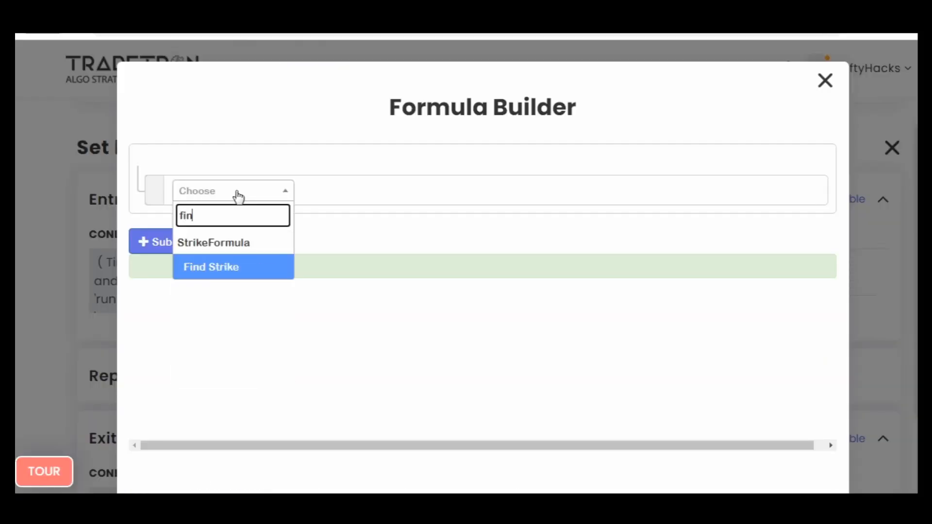
{"action": "key", "text": "Return"}
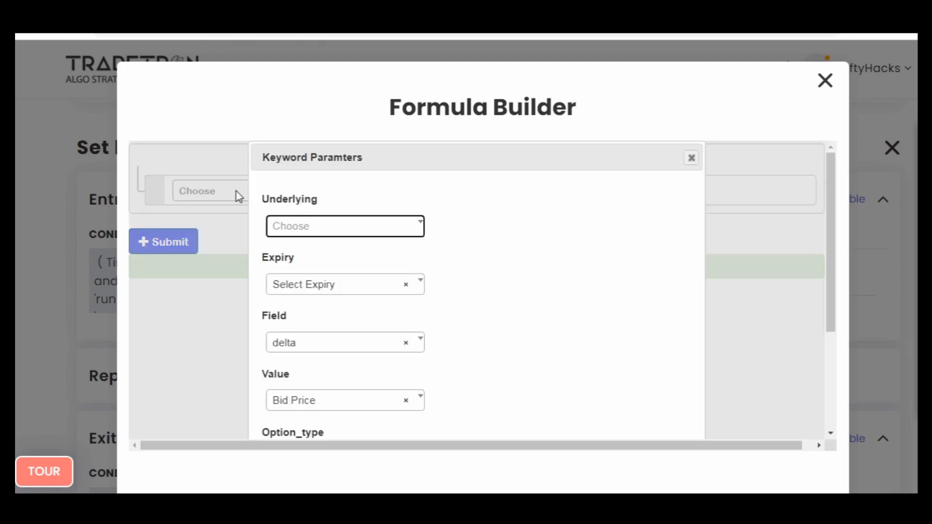
- Set Find Strike's underlying to NIFTY BANK and its field to ltp
{"action": "key", "text": "Return"}
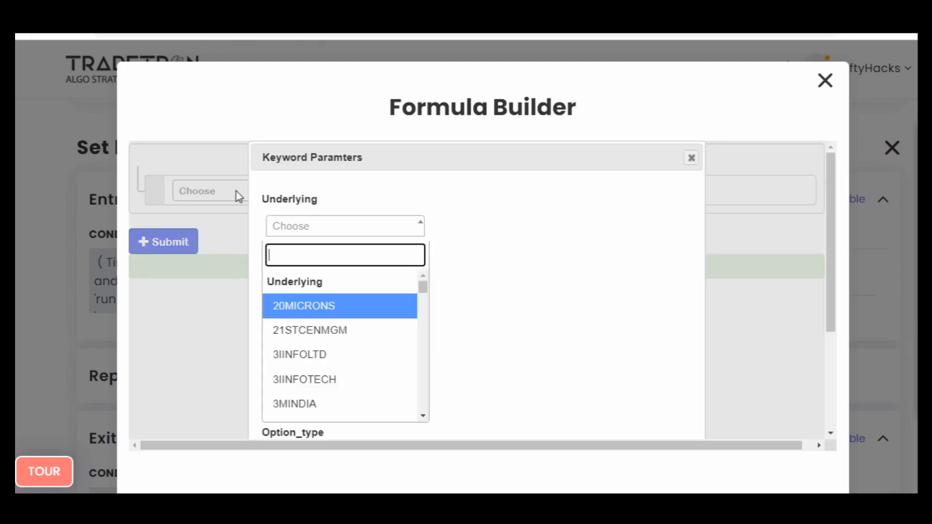
{"action": "type", "text": "b"}
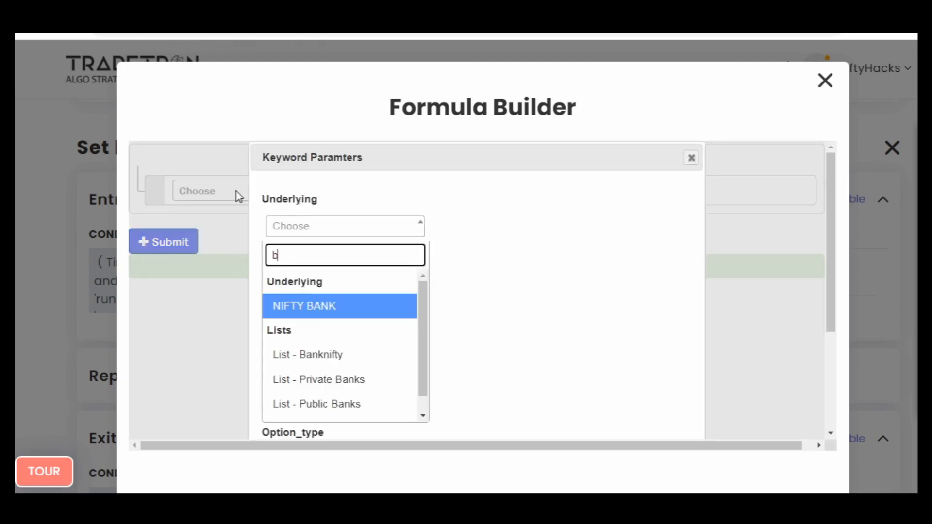
{"action": "key", "text": "Return"}
{"action": "key", "text": "Tab"}
{"action": "key", "text": "Tab"}
{"action": "key", "text": "Return"}
{"action": "key", "text": "Down"}
{"action": "key", "text": "Down"}
{"action": "key", "text": "Down"}
{"action": "key", "text": "Down"}
{"action": "key", "text": "Down"}
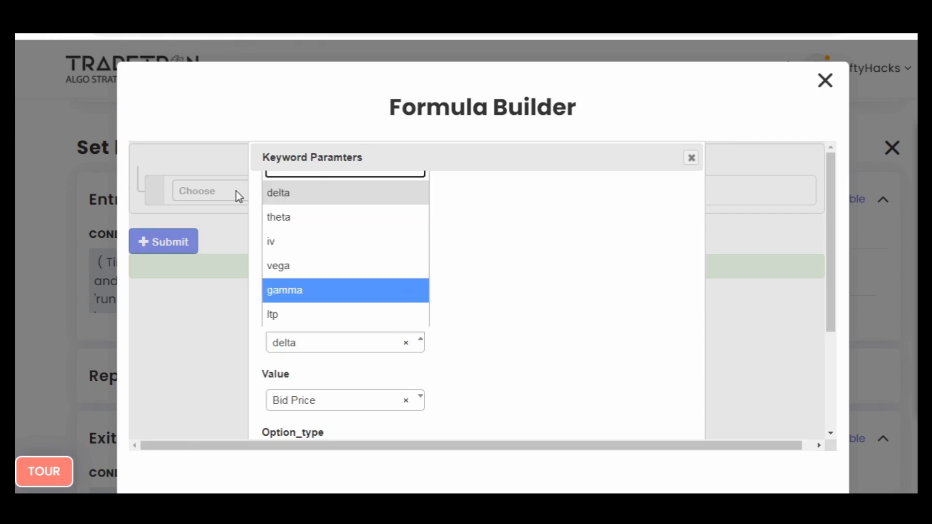
{"action": "key", "text": "Return"}
- Set Find Strike's value to Min and option type to CE, keep Results as any, and accept the parameters
{"action": "key", "text": "Tab"}
{"action": "key", "text": "Return"}
{"action": "type", "text": "mi"}
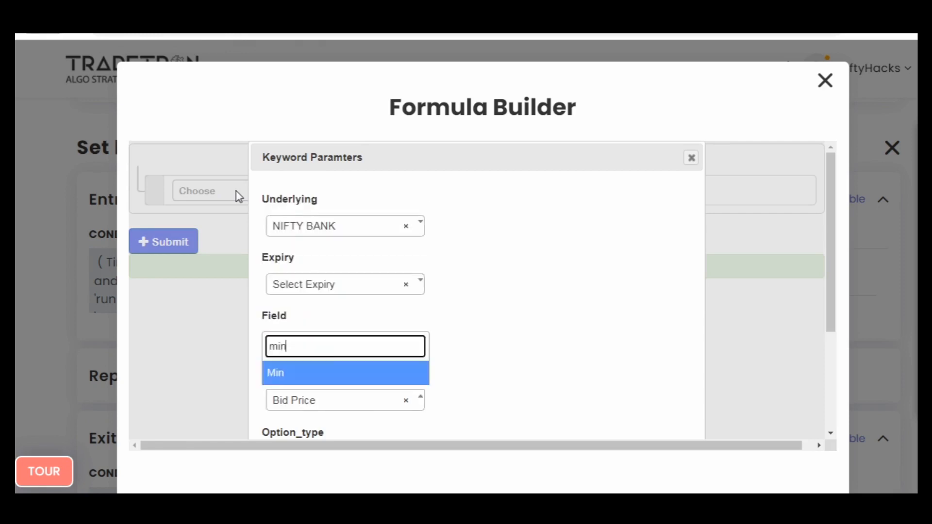
{"action": "key", "text": "Return"}
{"action": "key", "text": "Tab"}
{"action": "key", "text": "Return"}
{"action": "key", "text": "Down"}
{"action": "key", "text": "Return"}
{"action": "key", "text": "Tab"}
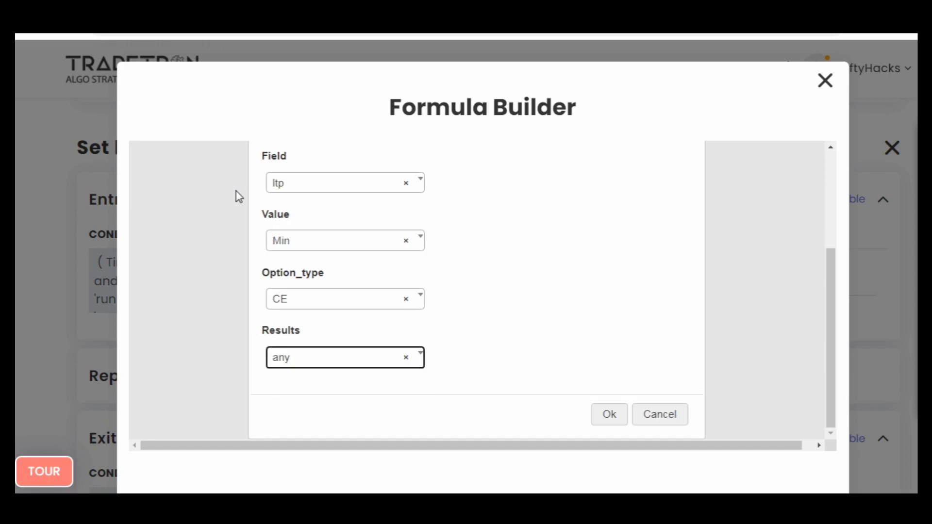
{"action": "key", "text": "Tab"}
{"action": "key", "text": "Tab"}
{"action": "key", "text": "Tab"}
{"action": "key", "text": "Tab"}
{"action": "key", "text": "Tab"}
{"action": "key", "text": "Tab"}
{"action": "key", "text": "Tab"}
{"action": "key", "text": "Tab"}
{"action": "key", "text": "Tab"}
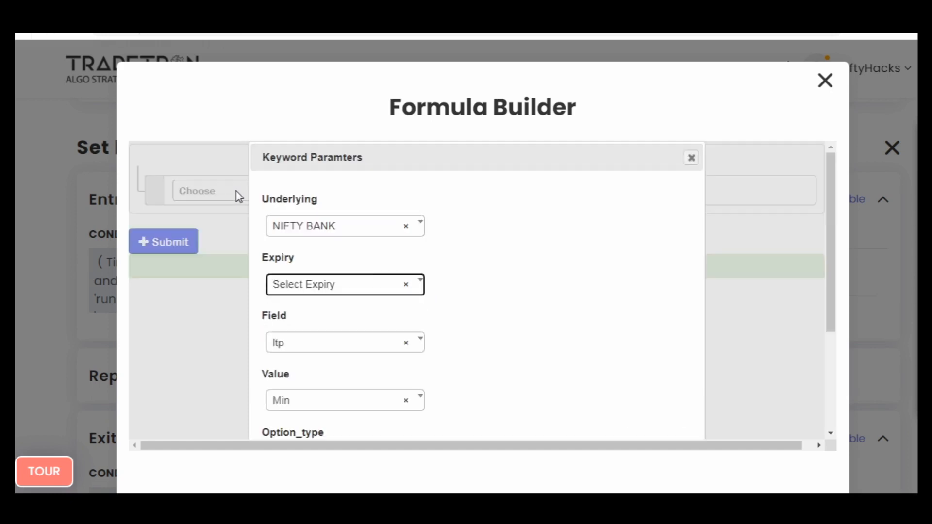
{"action": "key", "text": "Return"}
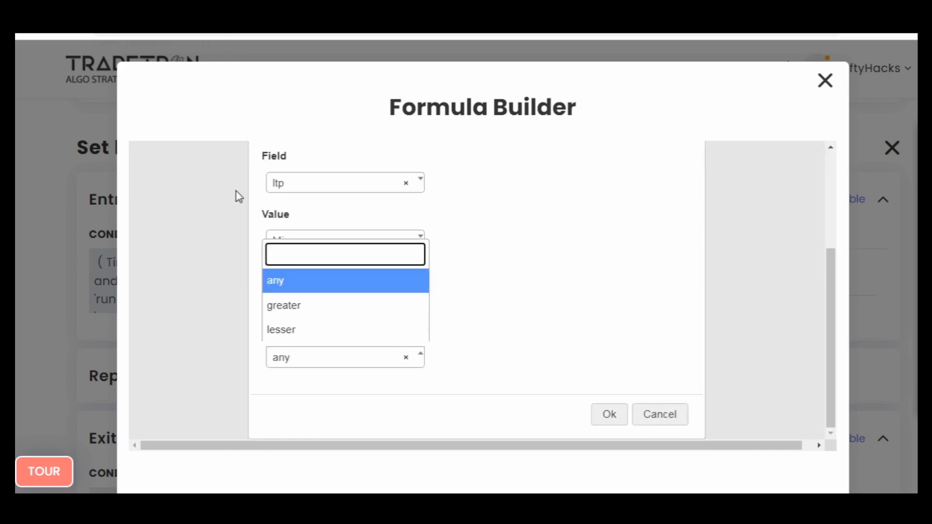
{"action": "key", "text": "Return"}
{"action": "key", "text": "Tab"}
{"action": "key", "text": "Return"}
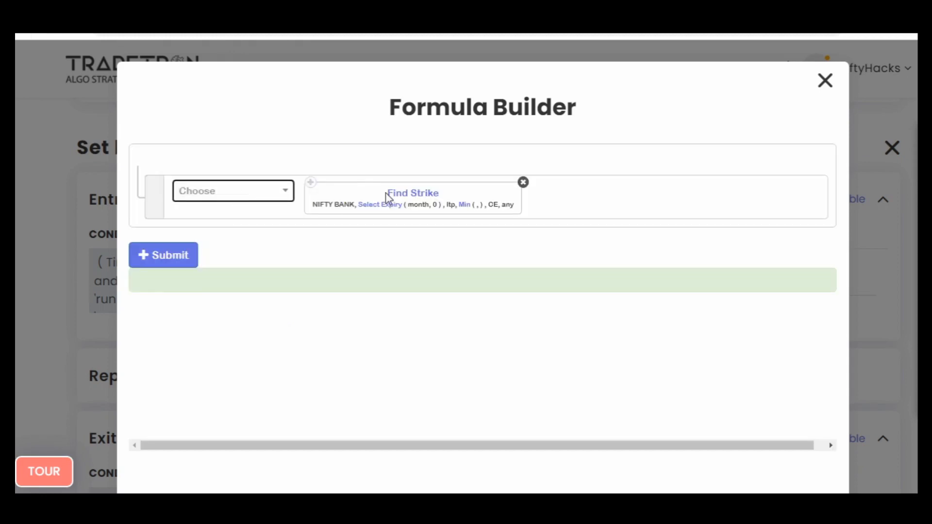
- Set the Expiry Type inside Find Strike's Select Expiry to week
{"action": "left_click", "coordinate": [388, 207]}
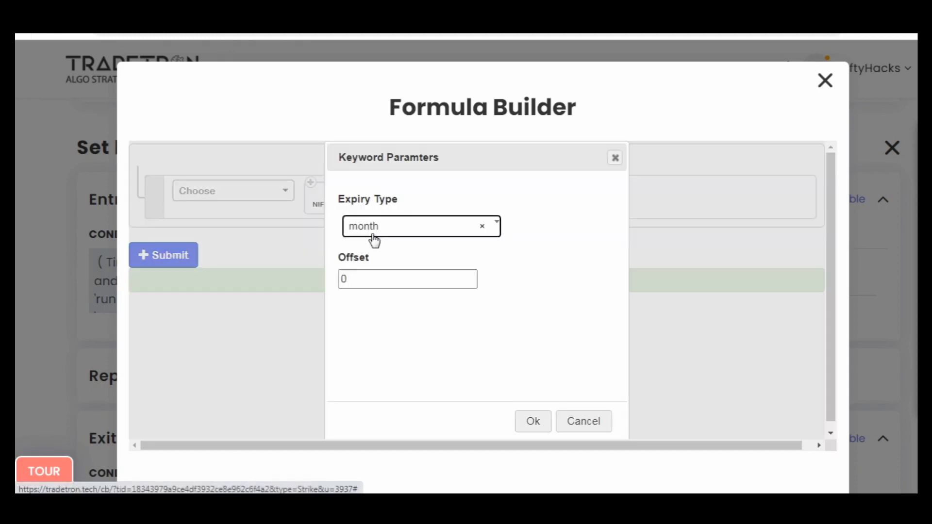
{"action": "left_click", "coordinate": [372, 234]}
{"action": "left_click", "coordinate": [373, 303]}
{"action": "left_click", "coordinate": [533, 422]}
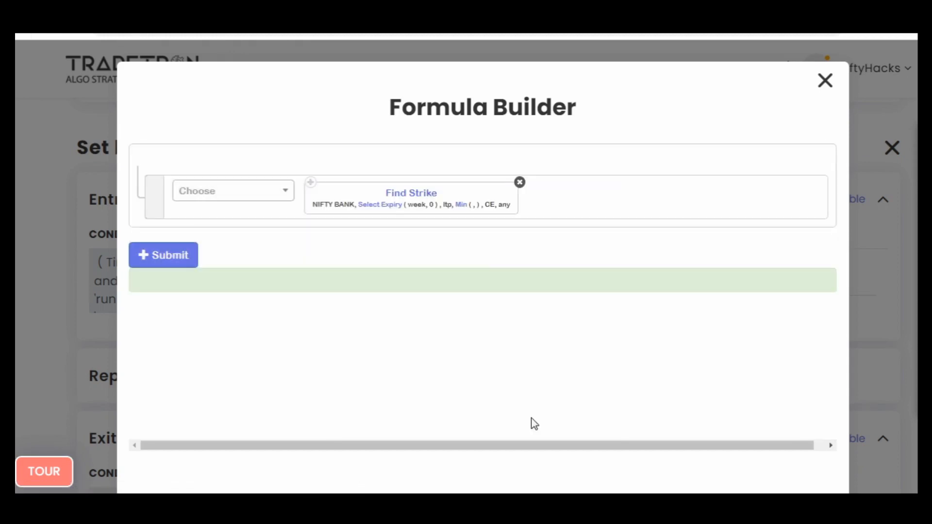
- Set the Min function's Number 1 to the LTP keyword and Number 2 to the Number keyword
{"action": "left_click", "coordinate": [465, 208]}
{"action": "left_click", "coordinate": [396, 238]}
{"action": "type", "text": "ltp"}
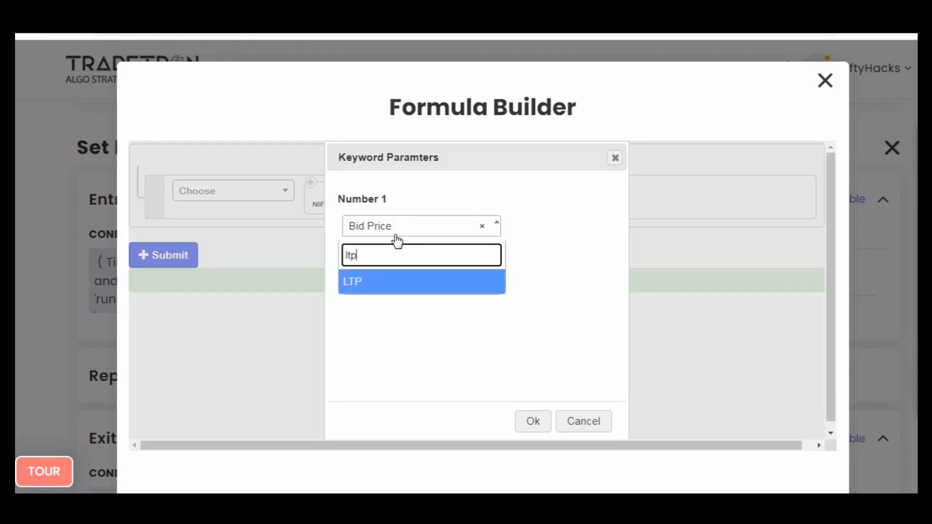
{"action": "key", "text": "Return"}
{"action": "key", "text": "Tab"}
{"action": "type", "text": "nu"}
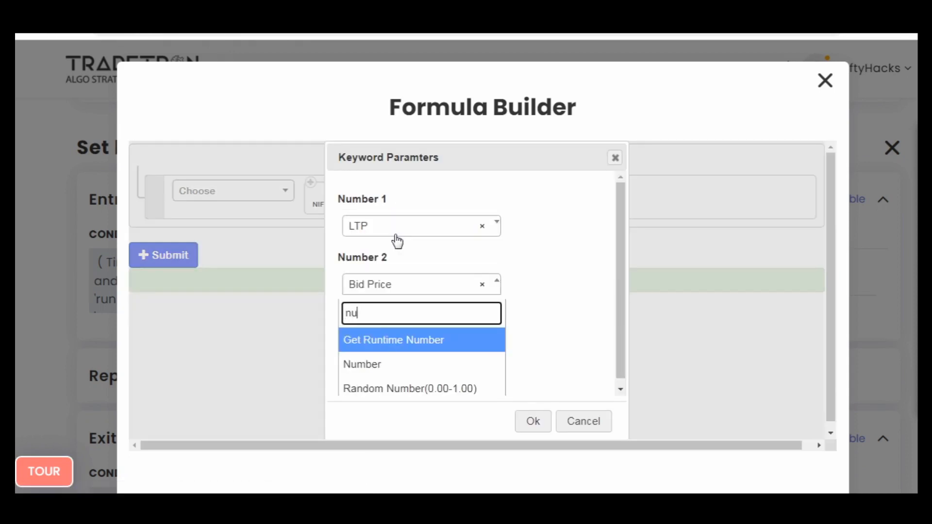
{"action": "key", "text": "Down"}
{"action": "key", "text": "Return"}
{"action": "key", "text": "Tab"}
{"action": "key", "text": "Tab"}
{"action": "key", "text": "Tab"}
{"action": "key", "text": "Tab"}
{"action": "key", "text": "Tab"}
{"action": "key", "text": "Tab"}
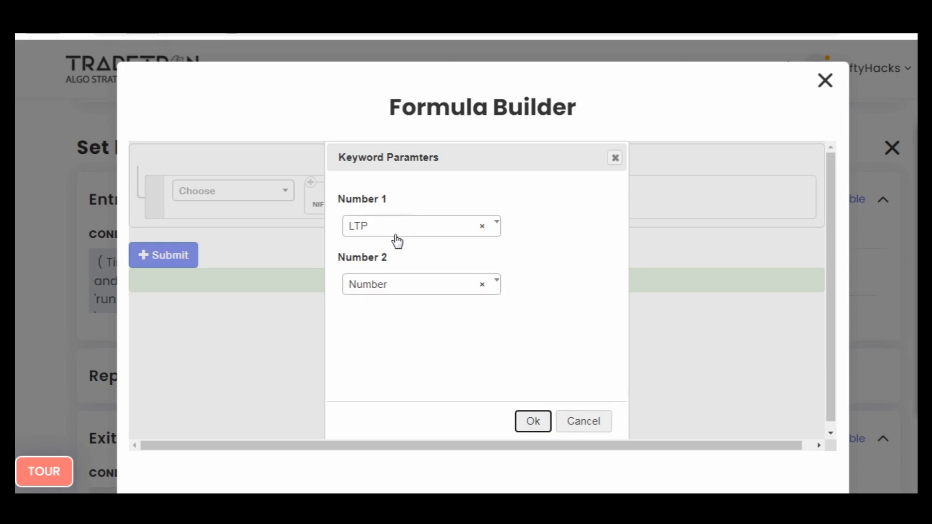
{"action": "key", "text": "Return"}
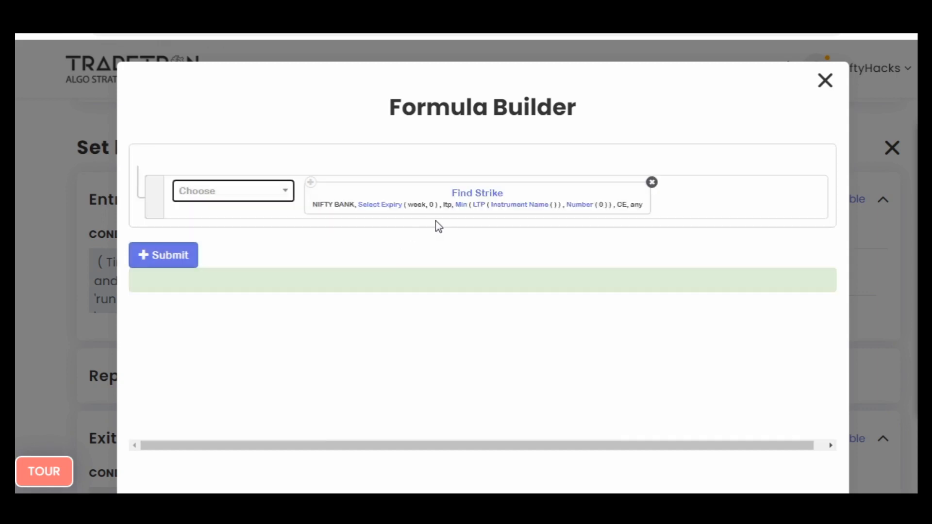
- Set the LTP's Instrument Name to exchange NFO, underlying NIFTY BANK and the Current Week expiry
{"action": "left_click", "coordinate": [499, 210]}
{"action": "type", "text": "nf"}
{"action": "key", "text": "Return"}
{"action": "key", "text": "Tab"}
{"action": "type", "text": "ni"}
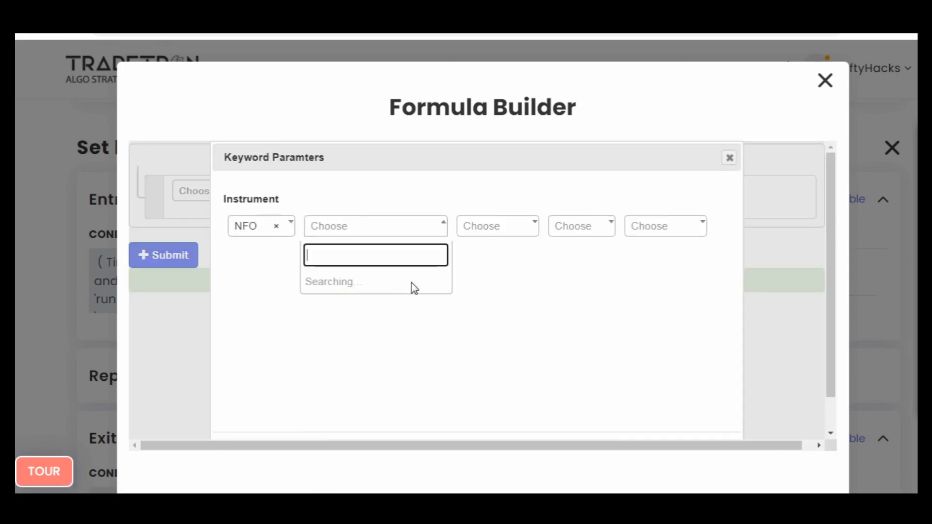
{"action": "key", "text": "Down"}
{"action": "key", "text": "Return"}
{"action": "key", "text": "Tab"}
{"action": "key", "text": "Down"}
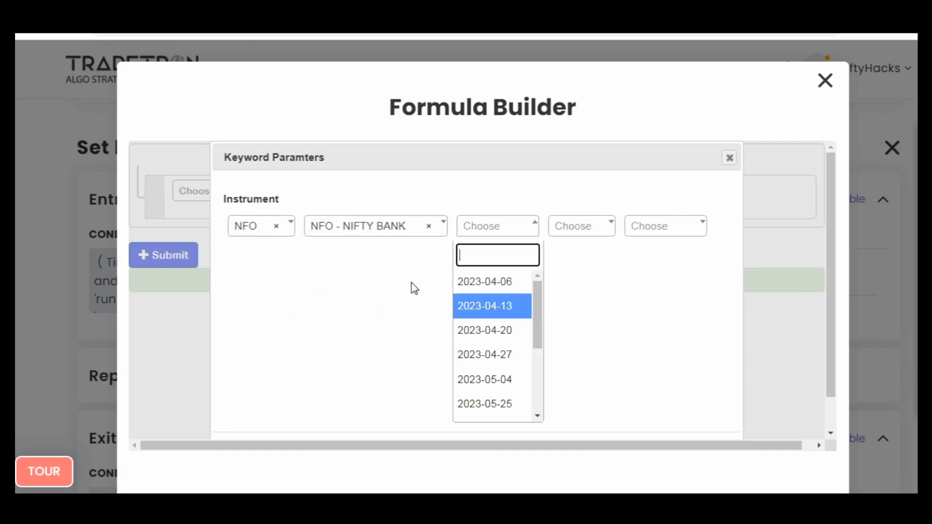
{"action": "key", "text": "Down"}
{"action": "key", "text": "Down"}
{"action": "key", "text": "Down"}
- Set the instrument's option type to CE and strike to ATM, leaving the expiry and step offsets empty
{"action": "key", "text": "Down"}
{"action": "key", "text": "Down"}
{"action": "key", "text": "Down"}
{"action": "key", "text": "Down"}
{"action": "key", "text": "Down"}
{"action": "key", "text": "Down"}
{"action": "key", "text": "Down"}
{"action": "key", "text": "Return"}
{"action": "key", "text": "Tab"}
{"action": "key", "text": "Down"}
{"action": "key", "text": "Down"}
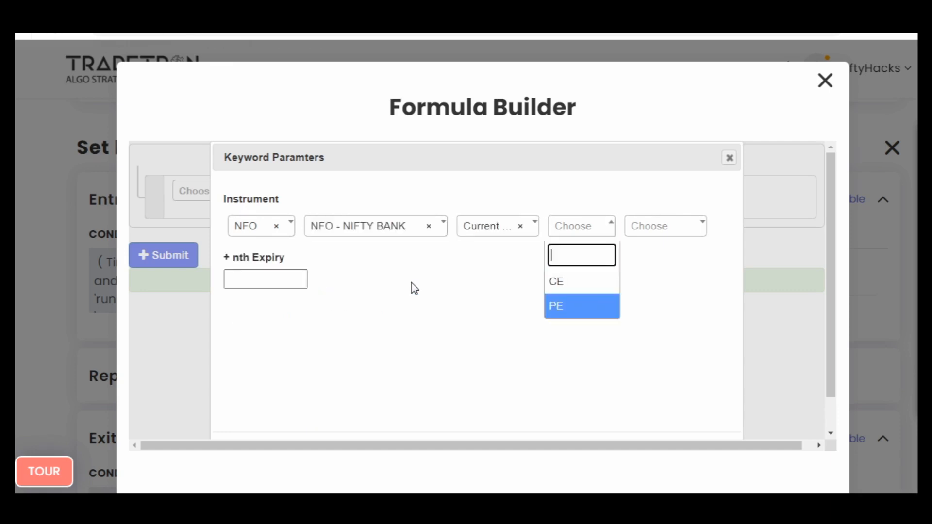
{"action": "key", "text": "Up"}
{"action": "key", "text": "Return"}
{"action": "key", "text": "Tab"}
{"action": "key", "text": "Down"}
{"action": "type", "text": "a"}
{"action": "key", "text": "Return"}
{"action": "key", "text": "Tab"}
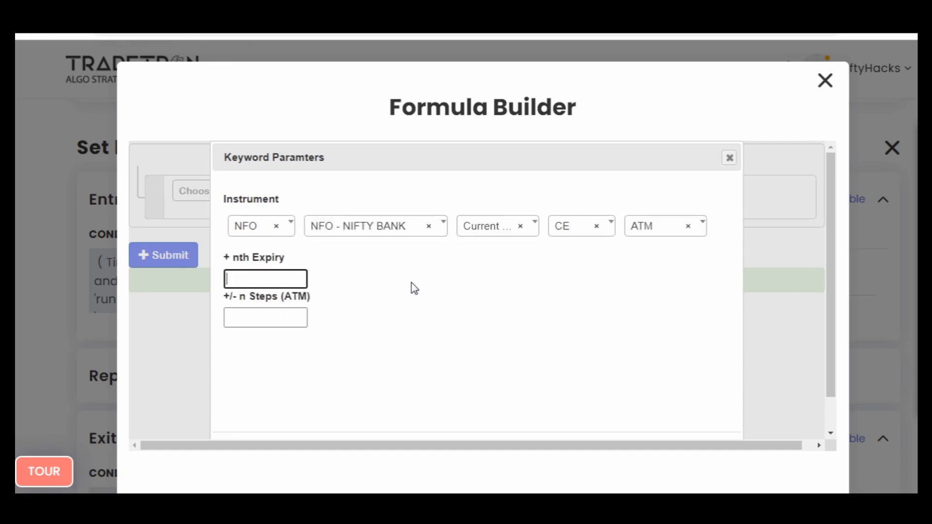
{"action": "key", "text": "Tab"}
{"action": "key", "text": "Tab"}
{"action": "key", "text": "Return"}
- Set the Number value inside Find Strike's Min function to 250
{"action": "left_click", "coordinate": [715, 210]}
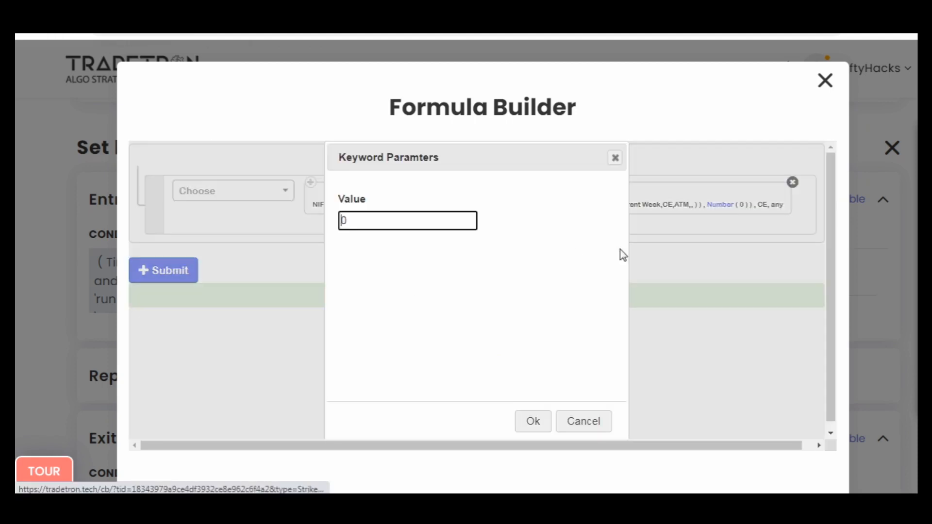
{"action": "type", "text": "25"}
{"action": "left_click", "coordinate": [533, 421]}
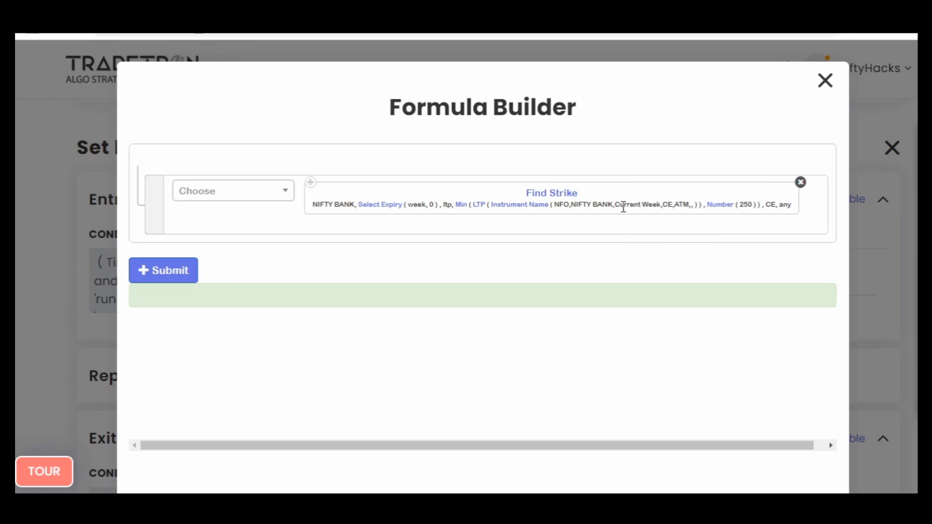
- Submit the Find Strike formula as the strike and add the NIFTY BANK call position to Set №2's entry, closing the position builder
{"action": "left_click", "coordinate": [180, 271]}
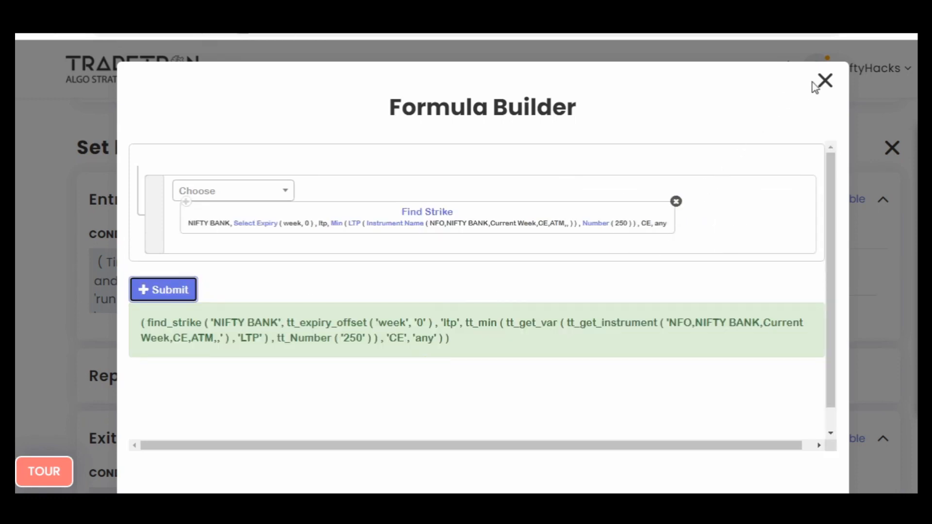
{"action": "left_click", "coordinate": [825, 80]}
{"action": "scroll", "coordinate": [464, 391], "scroll_direction": "down", "scroll_amount": 2}
{"action": "left_click", "coordinate": [414, 427]}
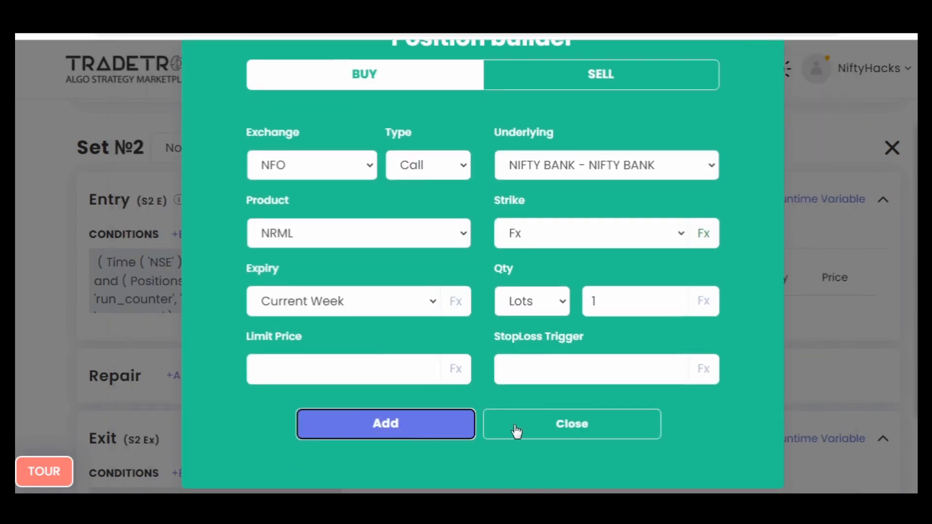
{"action": "left_click", "coordinate": [517, 431]}
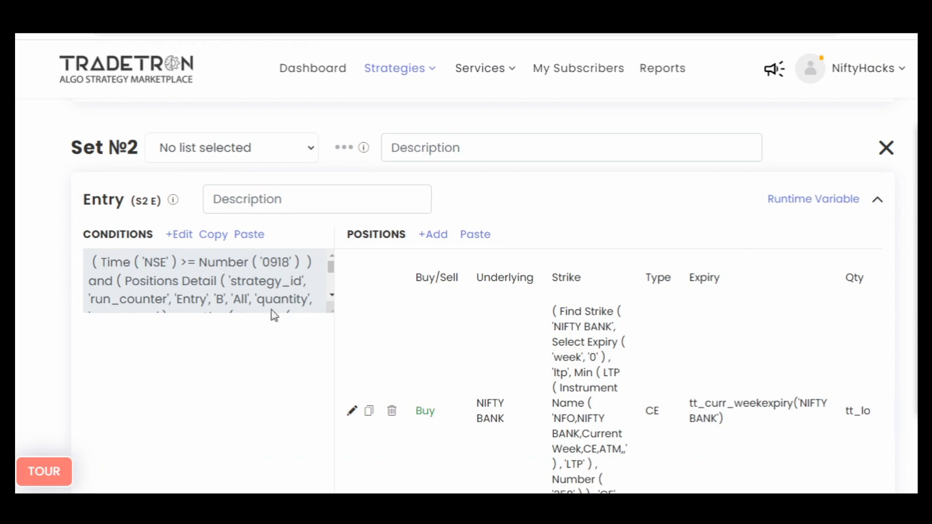
- Copy Set №2's entry conditions and paste them into its exit conditions
{"action": "left_click", "coordinate": [200, 238]}
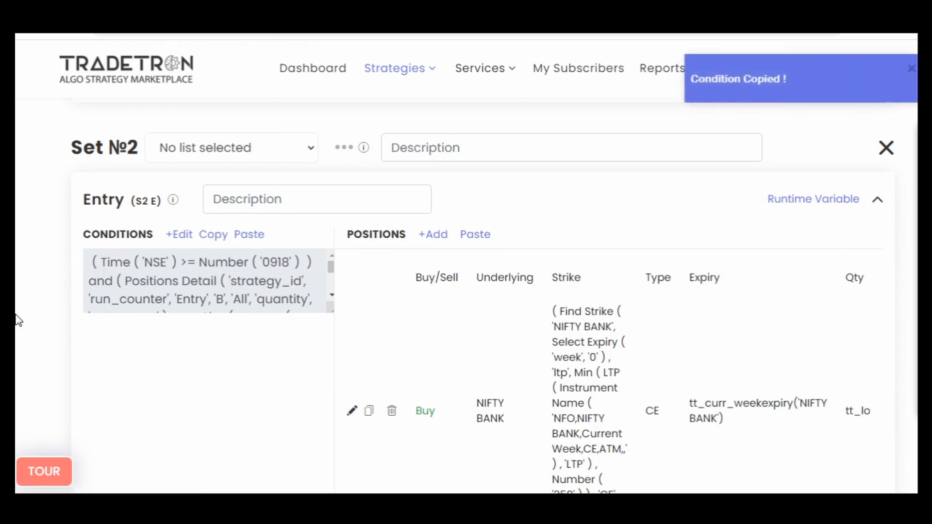
{"action": "scroll", "coordinate": [17, 318], "scroll_direction": "down", "scroll_amount": 5}
{"action": "left_click", "coordinate": [240, 405]}
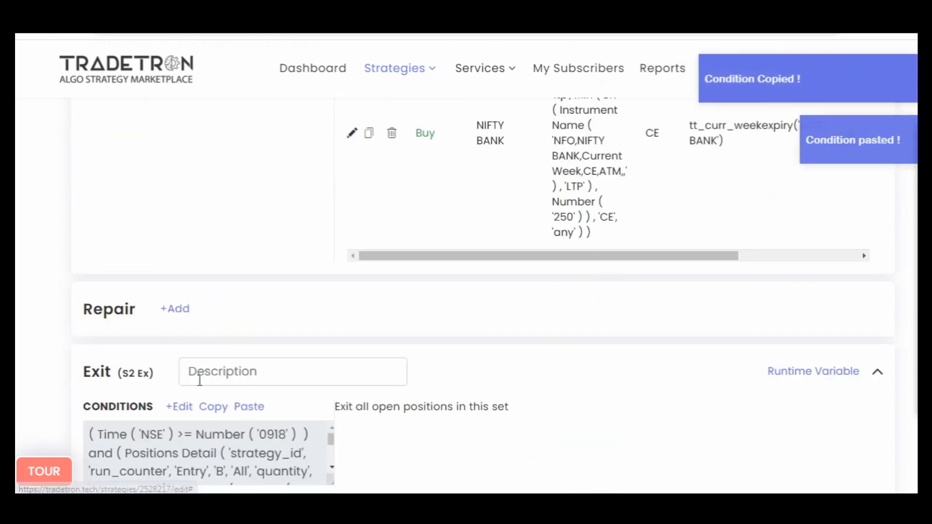
- Remove the time and both Positions Detail rows from Set №2's exit conditions, keeping only the LTP versus Get Runtime row
{"action": "left_click", "coordinate": [180, 407]}
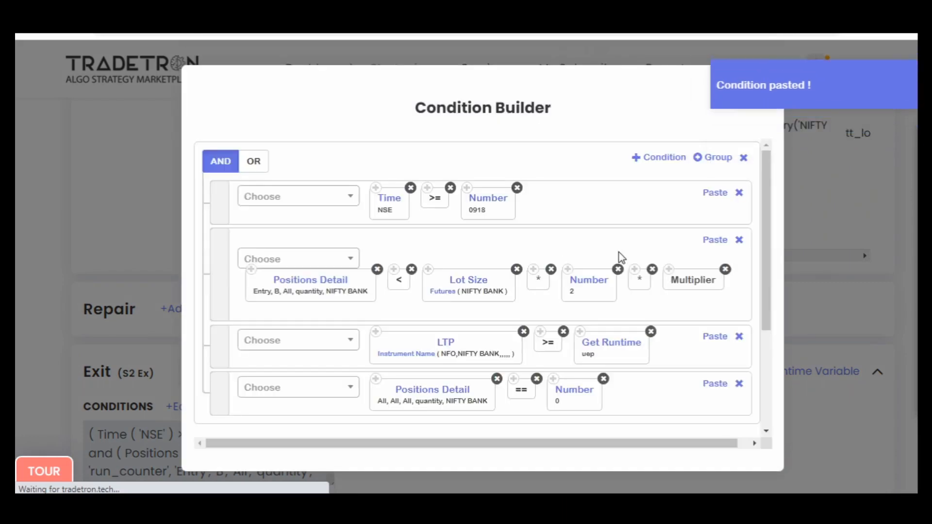
{"action": "left_click", "coordinate": [738, 192]}
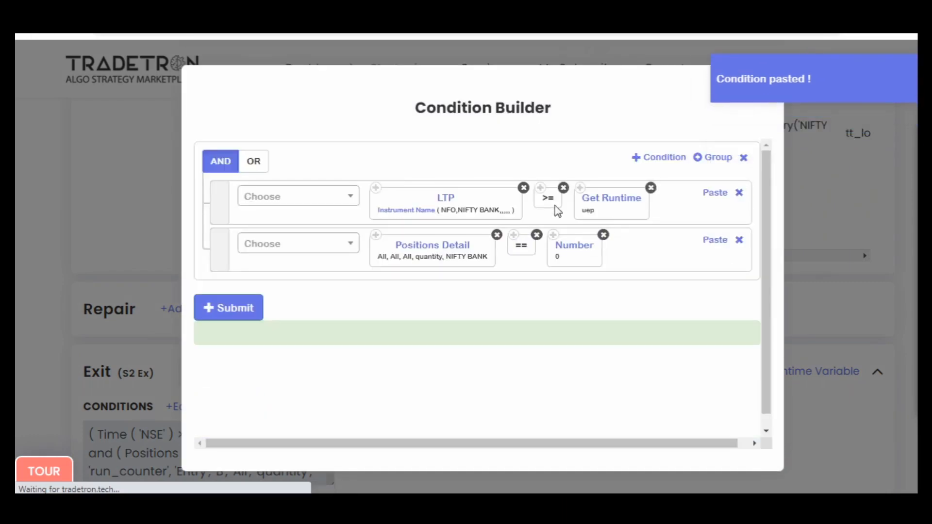
{"action": "left_click", "coordinate": [738, 240]}
- Change the exit row's comparison to <= and its Get Runtime variable name to lep
{"action": "left_click", "coordinate": [258, 190]}
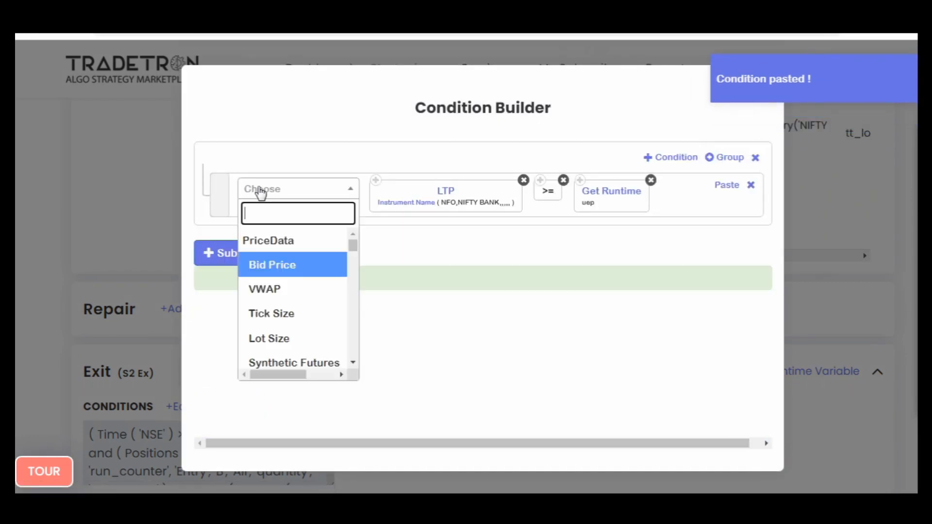
{"action": "type", "text": "<="}
{"action": "key", "text": "Return"}
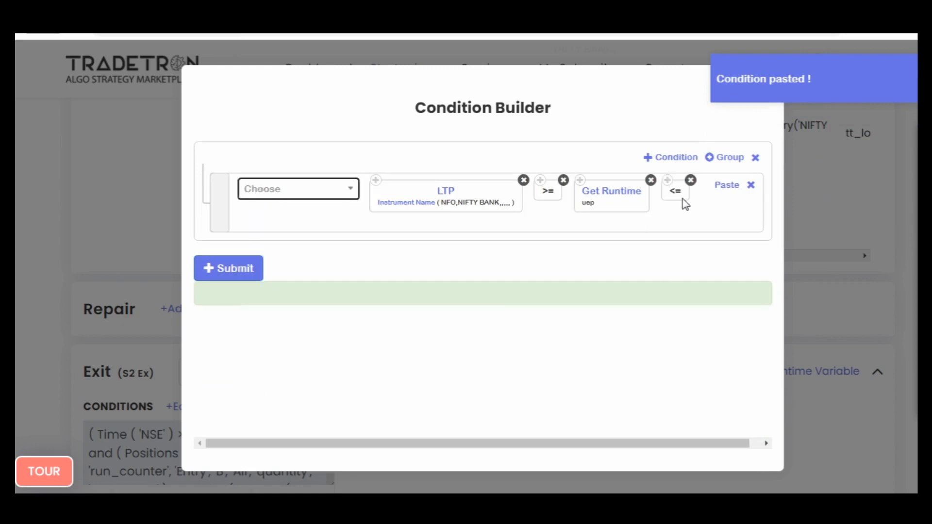
{"action": "left_click_drag", "start_coordinate": [682, 198], "coordinate": [581, 198]}
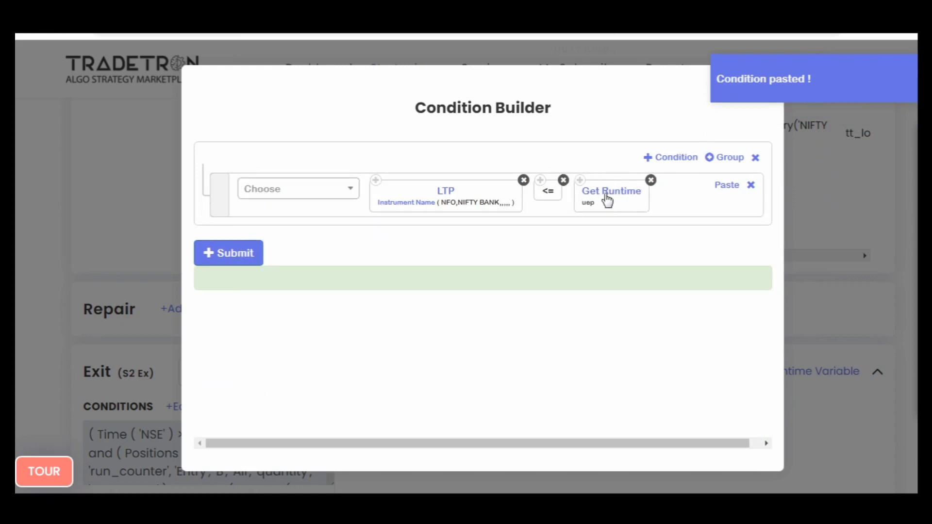
{"action": "left_click", "coordinate": [605, 200]}
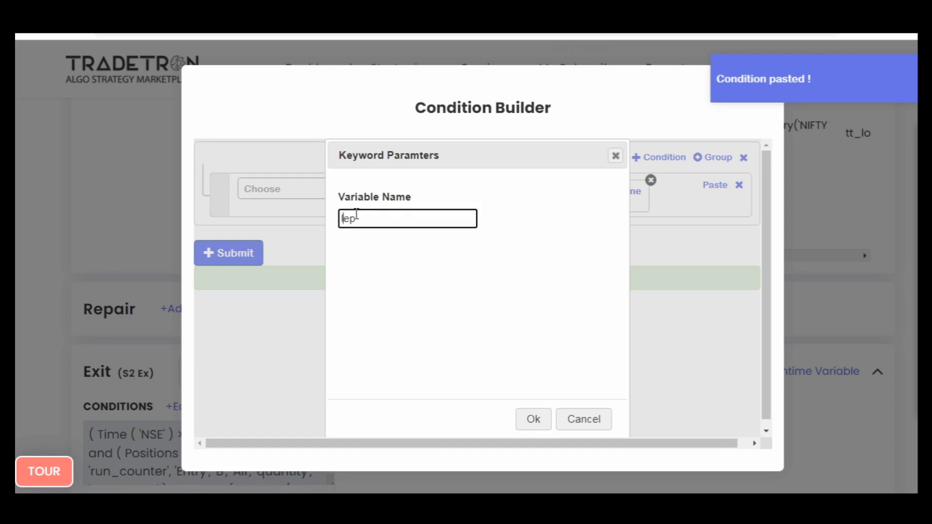
{"action": "left_click", "coordinate": [533, 418]}
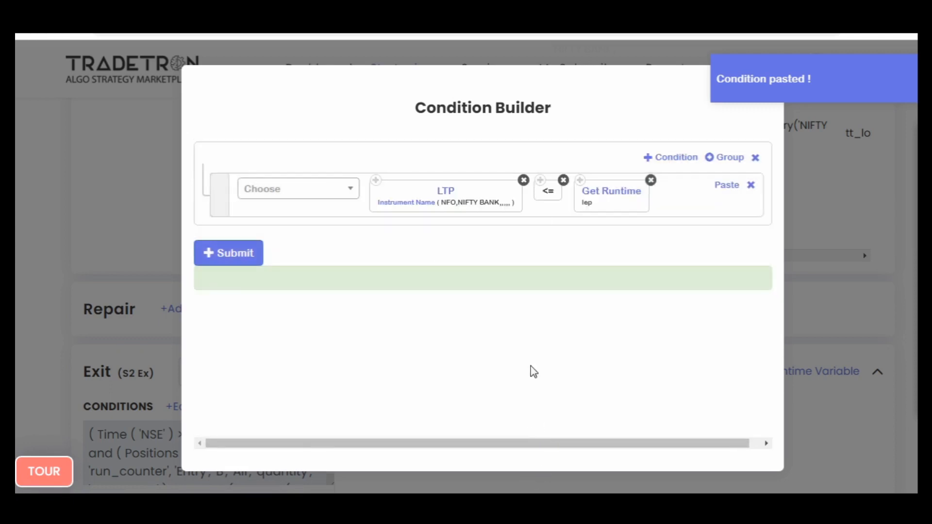
- Add a second exit condition joined by OR and choose the Leg TSL keyword for it
{"action": "left_click", "coordinate": [678, 165]}
{"action": "left_click", "coordinate": [255, 162]}
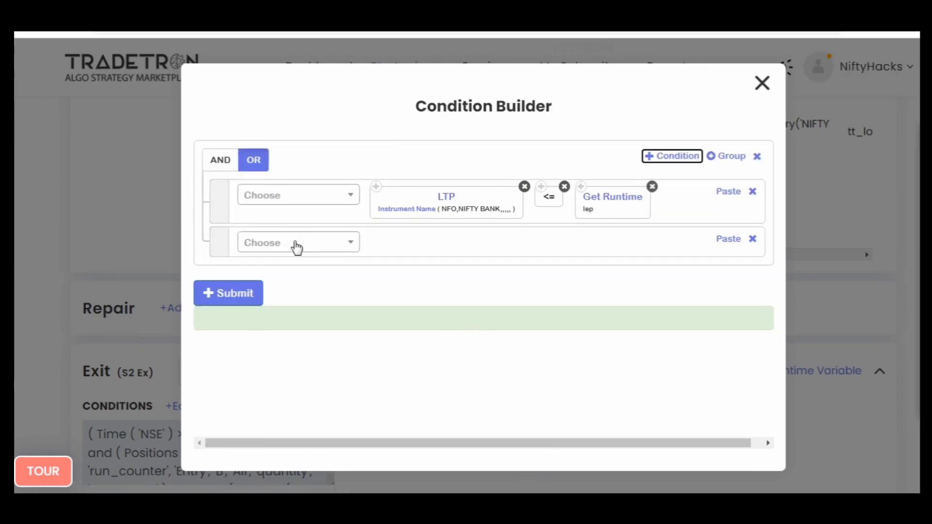
{"action": "left_click", "coordinate": [301, 248]}
{"action": "type", "text": "l"}
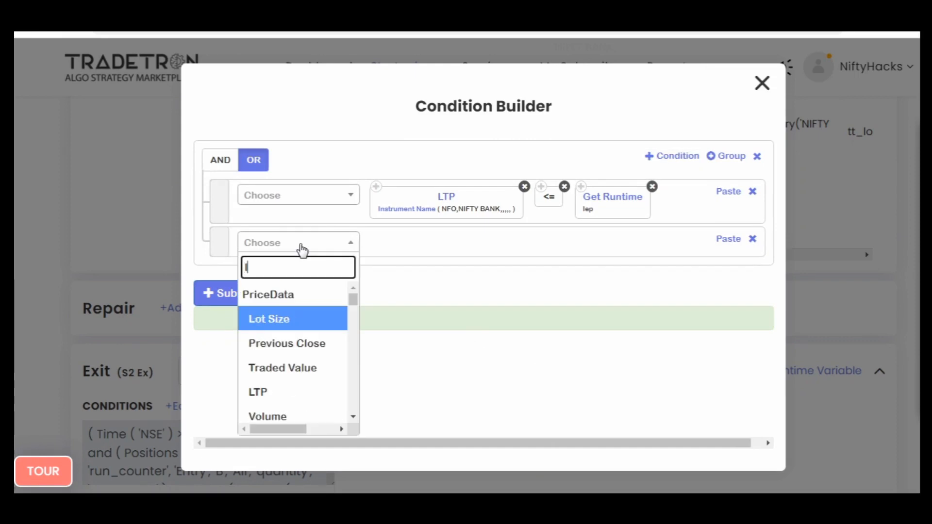
{"action": "type", "text": "eg"}
{"action": "key", "text": "Return"}
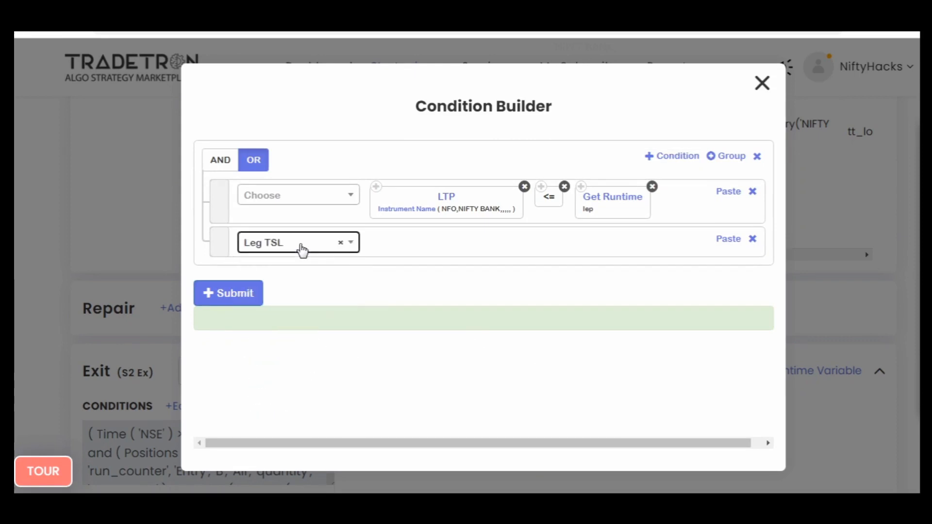
- Set the Leg TSL's set number to 2, keeping type Entry, condition number 1, leg number 1 and tsl-points
{"action": "key", "text": "Tab"}
{"action": "key", "text": "Tab"}
{"action": "type", "text": "2"}
{"action": "key", "text": "Tab"}
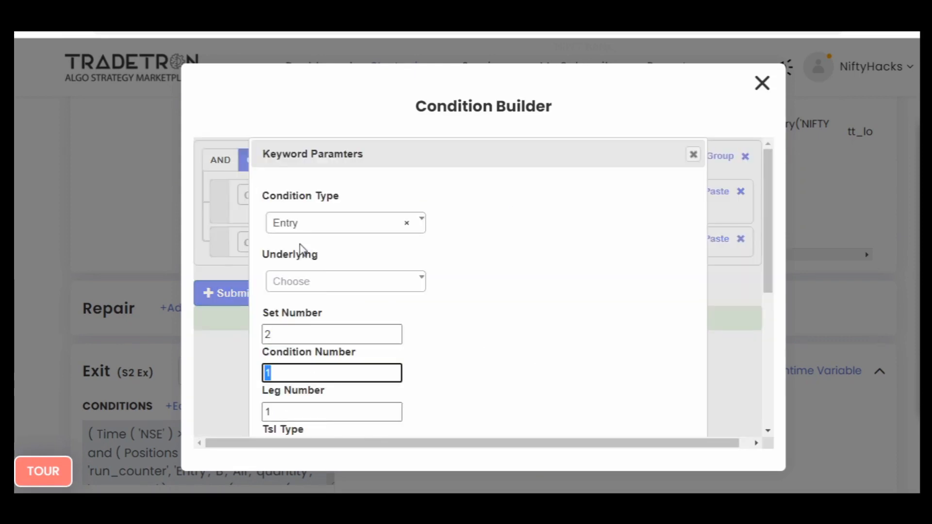
{"action": "key", "text": "Tab"}
{"action": "key", "text": "Tab"}
{"action": "key", "text": "Tab"}
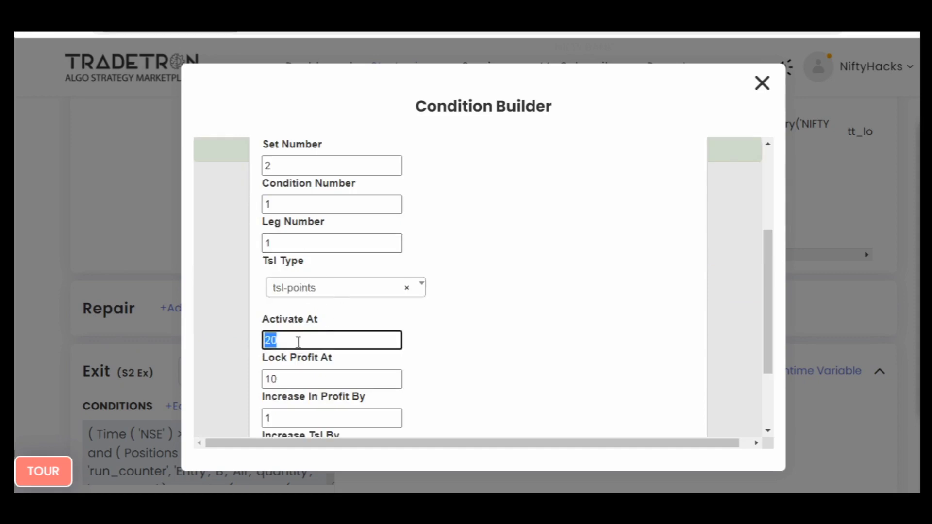
- Set the Leg TSL to activate at 50 and lock profit at 40, keeping both increase values at 1
{"action": "type", "text": "50"}
{"action": "left_click", "coordinate": [290, 383]}
{"action": "type", "text": "40"}
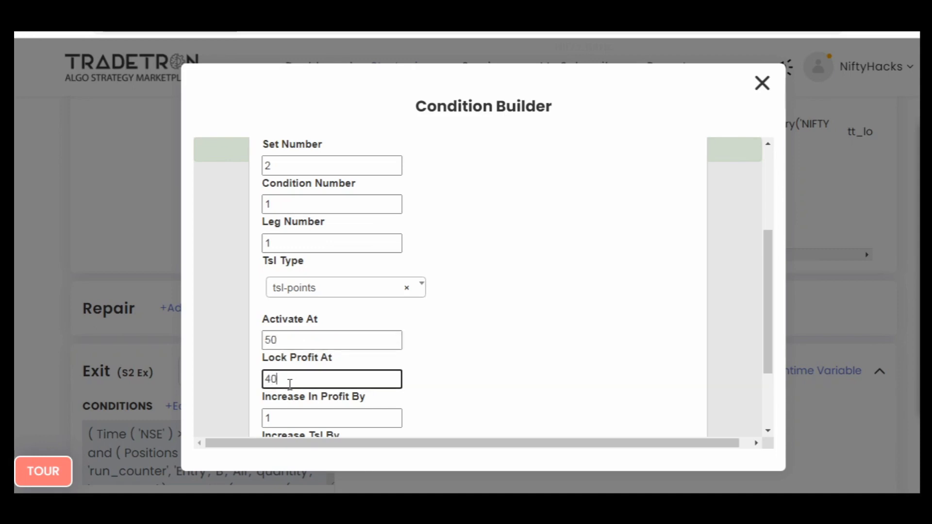
{"action": "scroll", "coordinate": [303, 378], "scroll_direction": "down", "scroll_amount": 2}
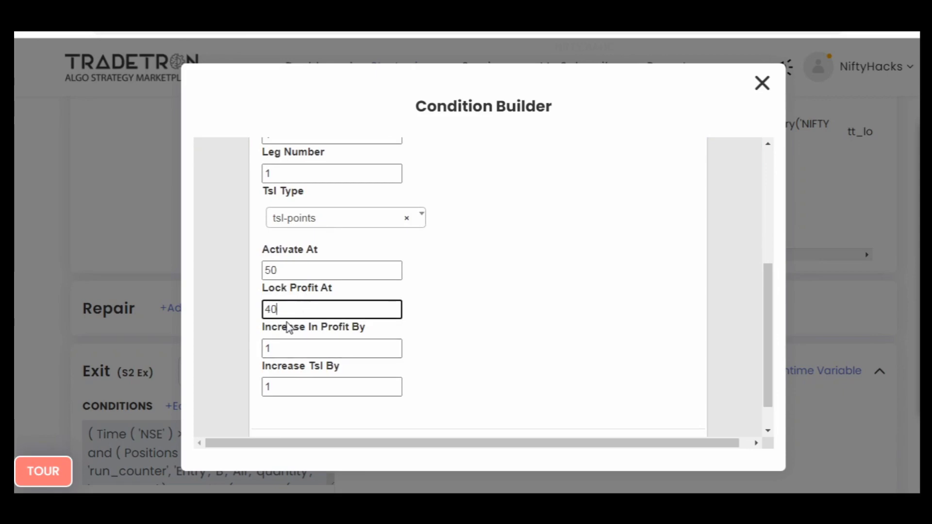
{"action": "scroll", "coordinate": [286, 330], "scroll_direction": "down", "scroll_amount": 1}
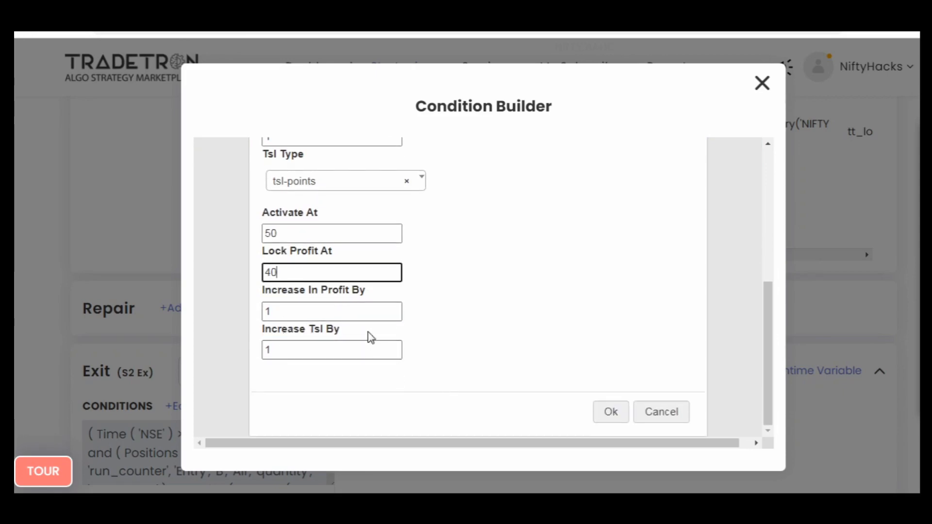
{"action": "left_click", "coordinate": [369, 295]}
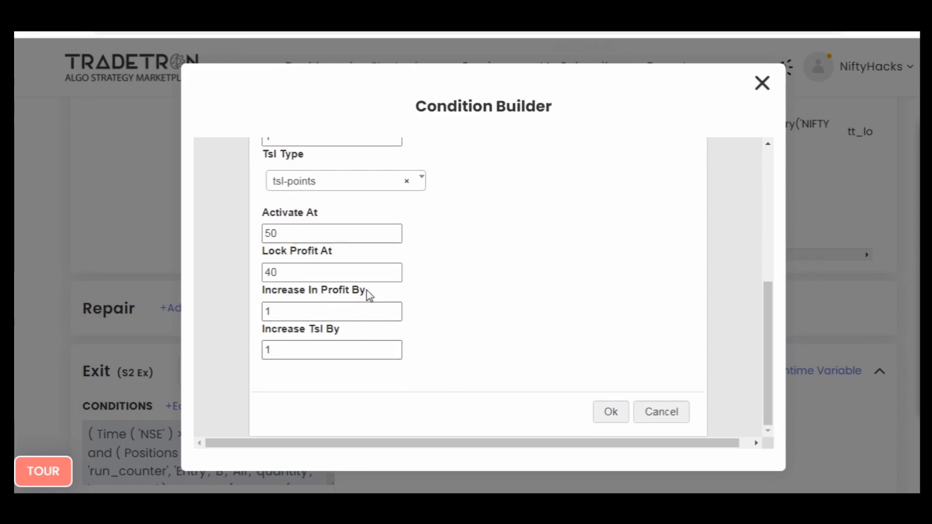
{"action": "left_click_drag", "start_coordinate": [299, 330], "coordinate": [437, 329]}
{"action": "left_click", "coordinate": [497, 324]}
{"action": "scroll", "coordinate": [496, 324], "scroll_direction": "up", "scroll_amount": 5}
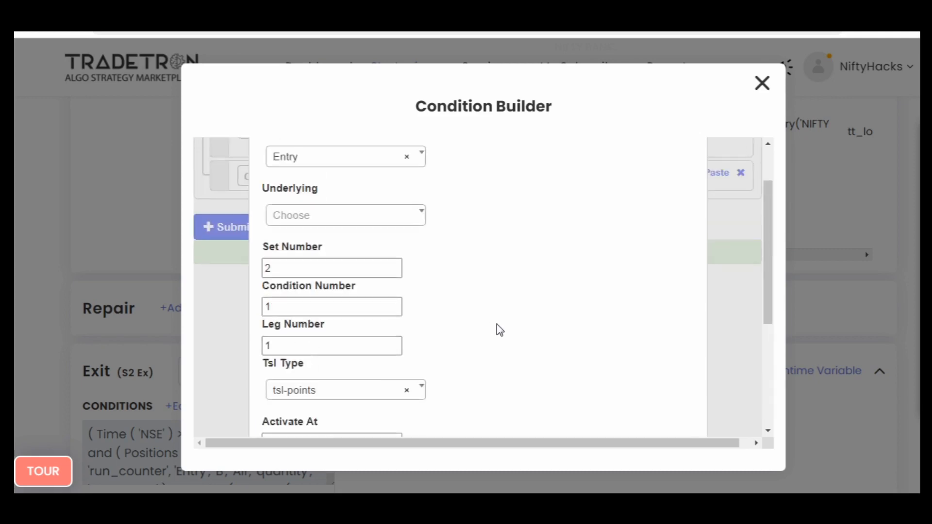
{"action": "scroll", "coordinate": [497, 324], "scroll_direction": "down", "scroll_amount": 5}
{"action": "left_click", "coordinate": [608, 412]}
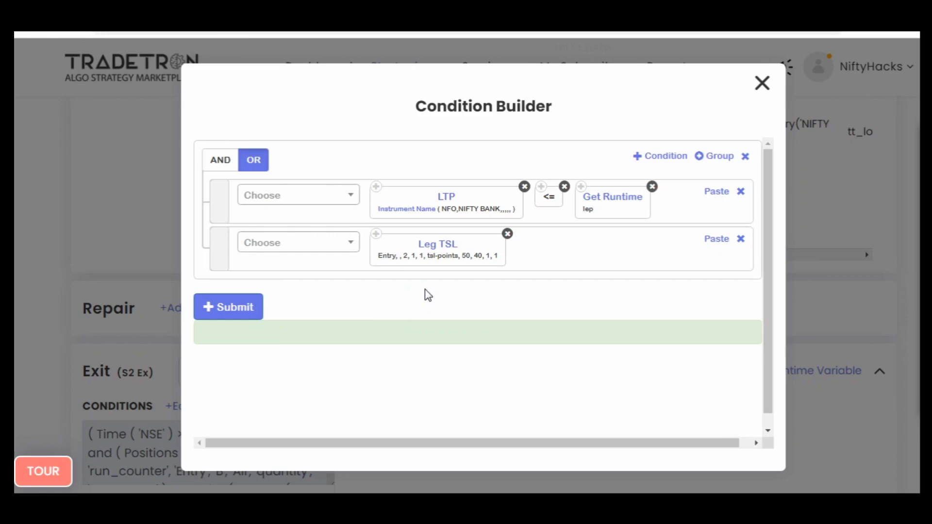
- Add a third exit condition containing a copy of the first row's LTP block followed by the >= operator
{"action": "left_click", "coordinate": [653, 160]}
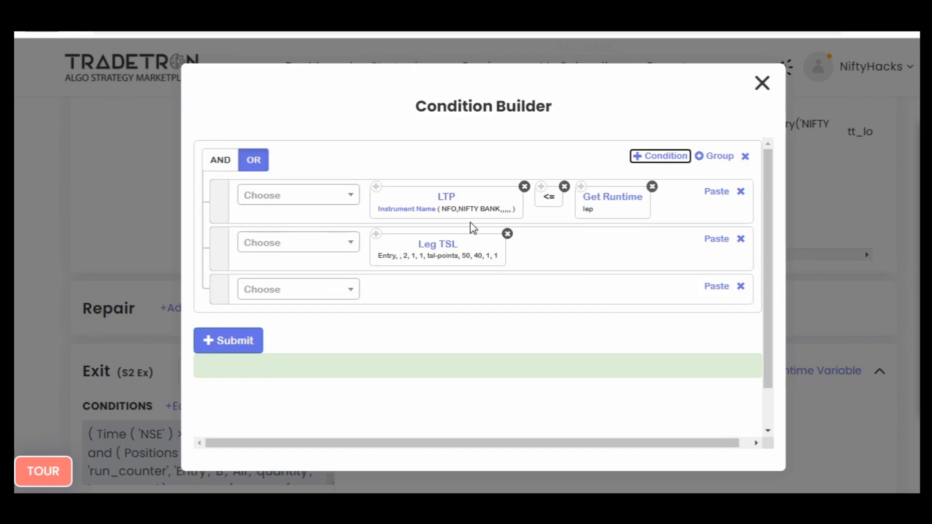
{"action": "left_click", "coordinate": [376, 187]}
{"action": "left_click", "coordinate": [716, 286]}
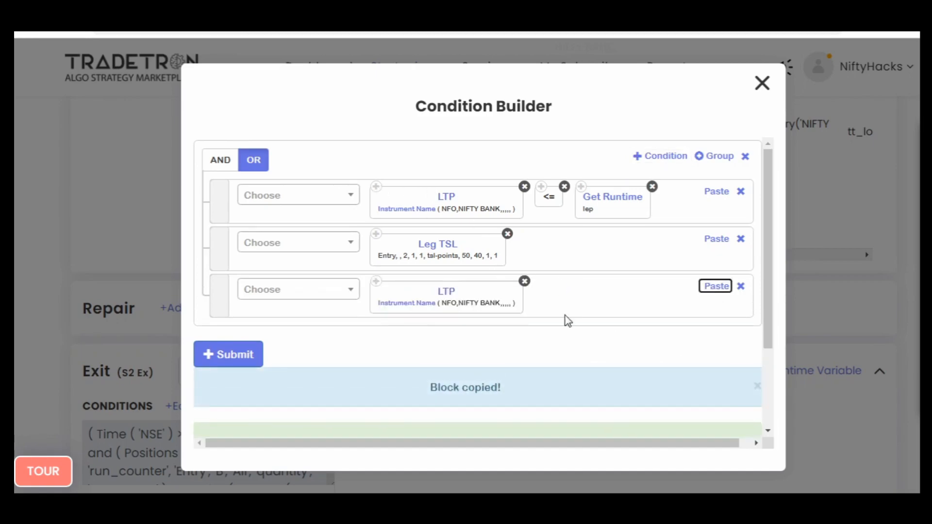
{"action": "left_click", "coordinate": [309, 291]}
{"action": "type", "text": ">"}
{"action": "key", "text": "Down"}
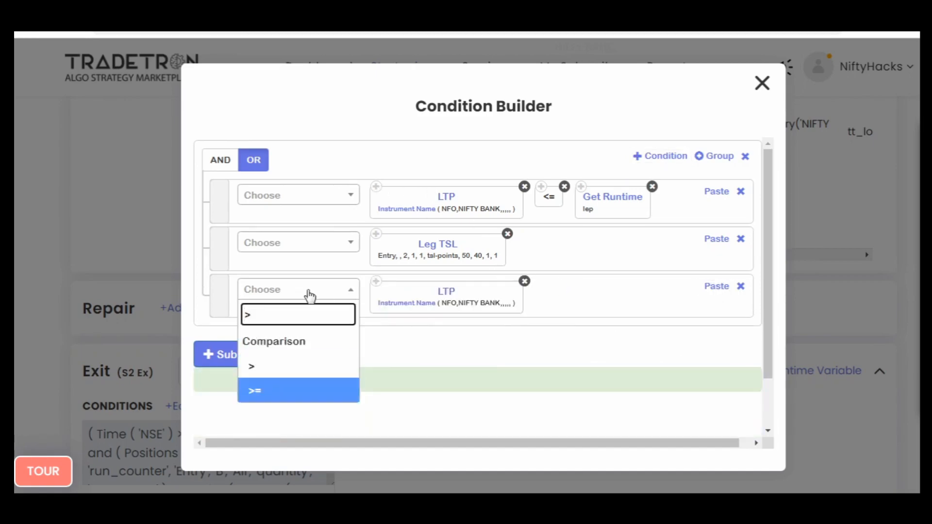
{"action": "key", "text": "Return"}
- Copy the first row's Get Runtime block into the third condition and set its variable name to uep
{"action": "left_click", "coordinate": [581, 186]}
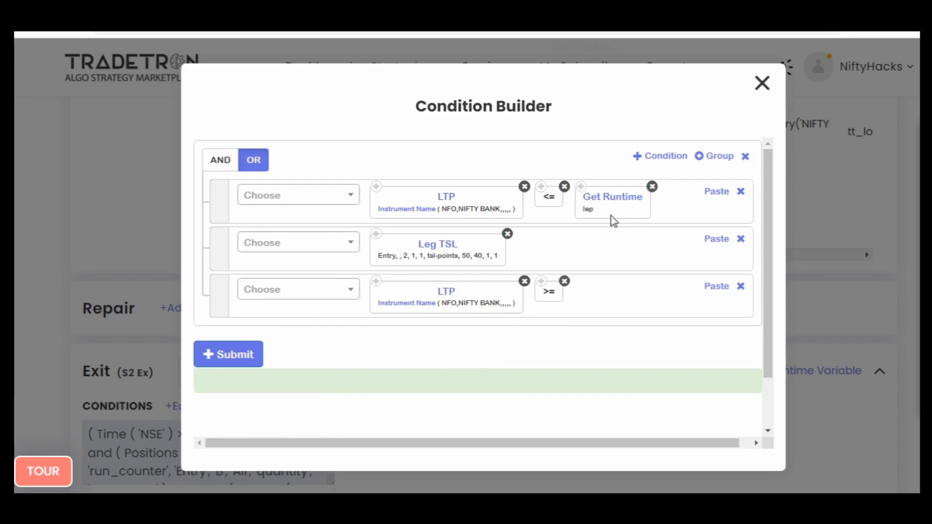
{"action": "left_click", "coordinate": [716, 286]}
{"action": "left_click", "coordinate": [598, 301]}
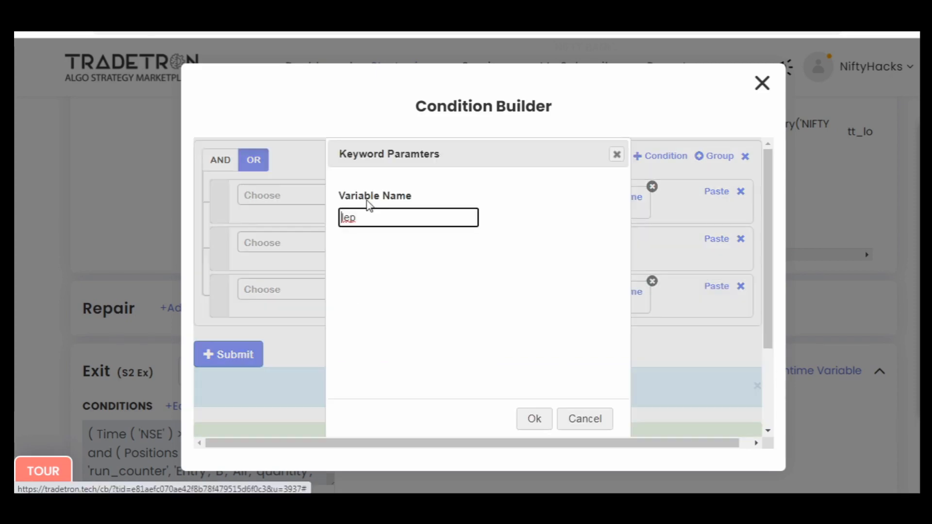
{"action": "double_click", "coordinate": [347, 221]}
{"action": "type", "text": "uep"}
{"action": "key", "text": "Tab"}
{"action": "key", "text": "Return"}
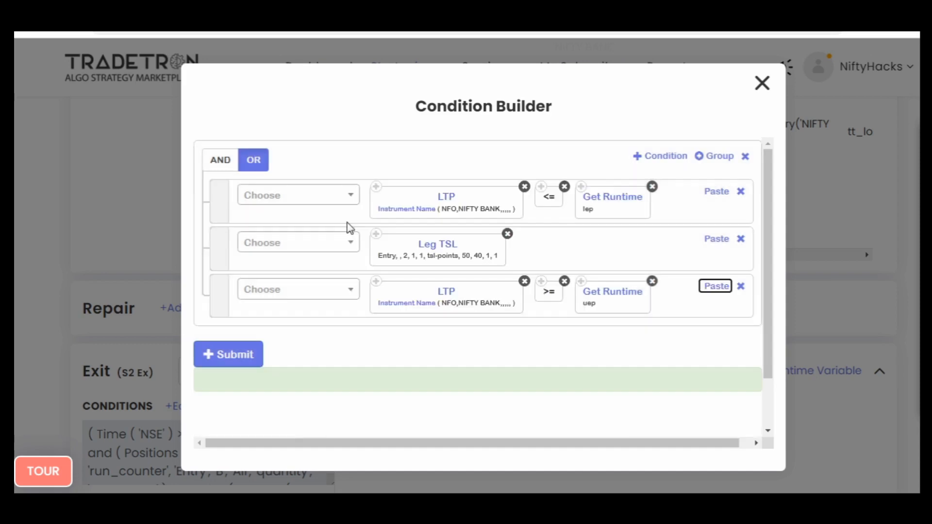
- Append a plus operator and an opening bracket after Get Runtime uep in the third exit condition
{"action": "left_click", "coordinate": [284, 292]}
{"action": "type", "text": "+"}
{"action": "key", "text": "Down"}
{"action": "key", "text": "Down"}
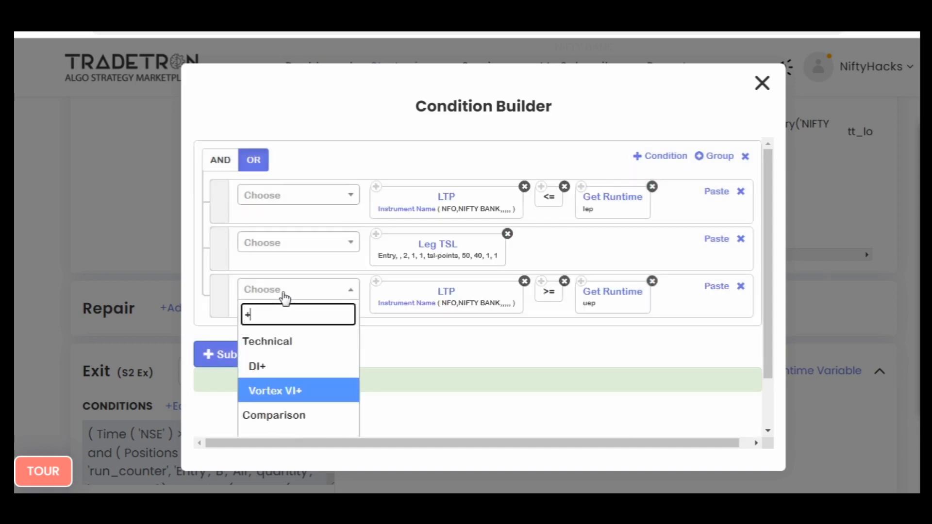
{"action": "key", "text": "Return"}
{"action": "left_click", "coordinate": [285, 304]}
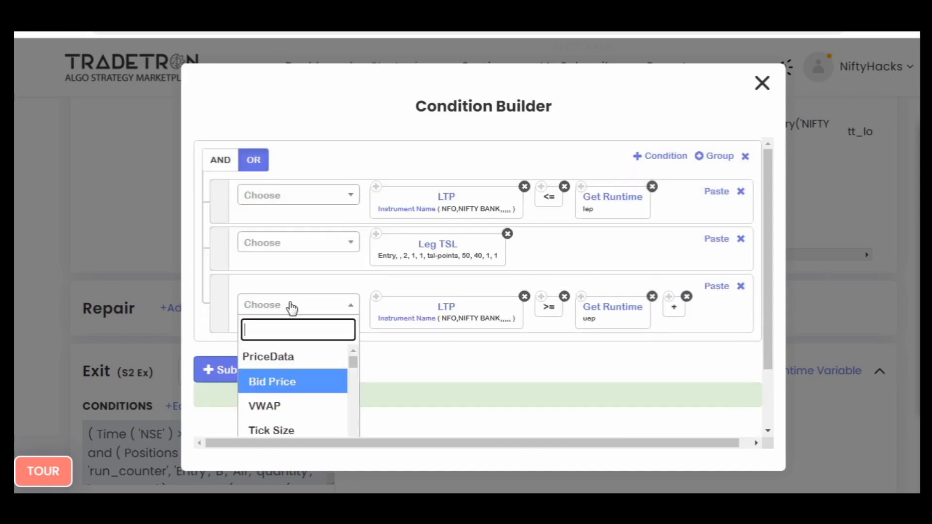
{"action": "type", "text": "("}
{"action": "key", "text": "Return"}
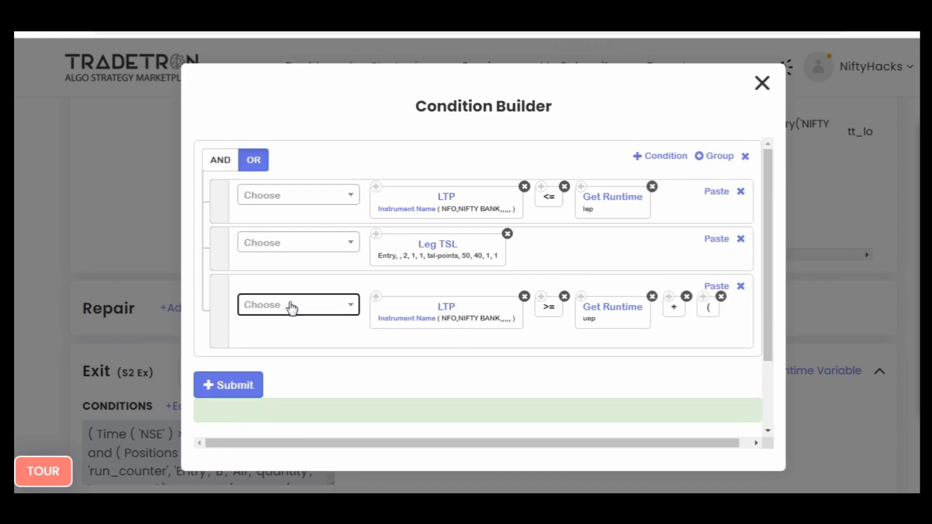
- Append another Get Runtime uep block and a minus operator after the opening bracket in the third condition
{"action": "left_click", "coordinate": [716, 285]}
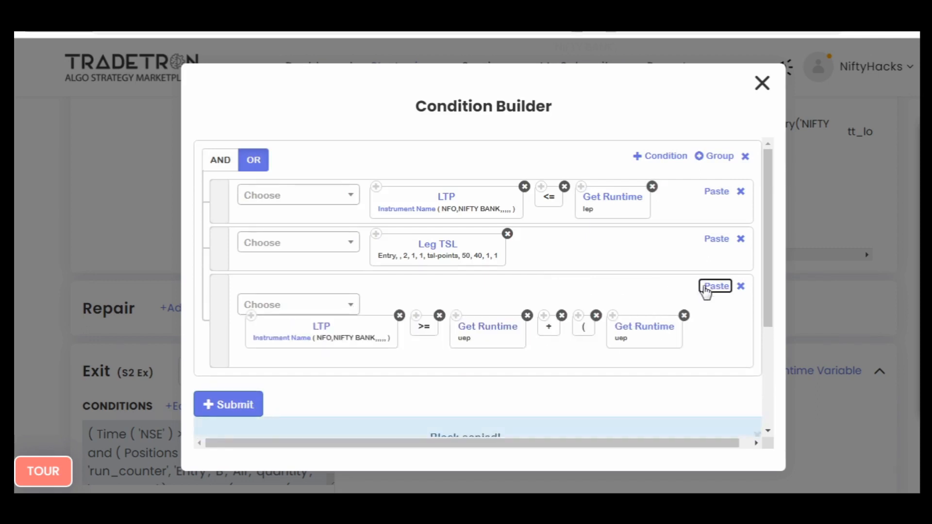
{"action": "left_click", "coordinate": [333, 304]}
{"action": "type", "text": "-"}
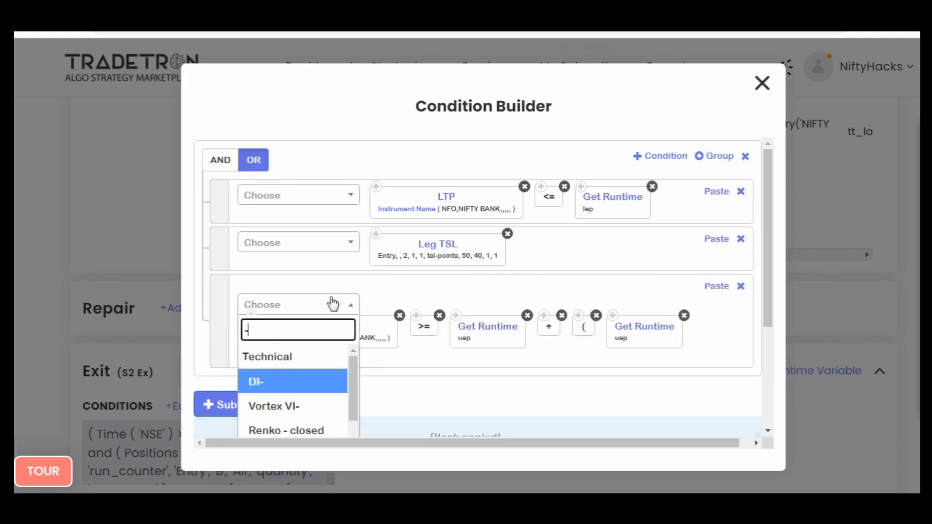
{"action": "scroll", "coordinate": [333, 304], "scroll_direction": "down", "scroll_amount": 5}
{"action": "key", "text": "Return"}
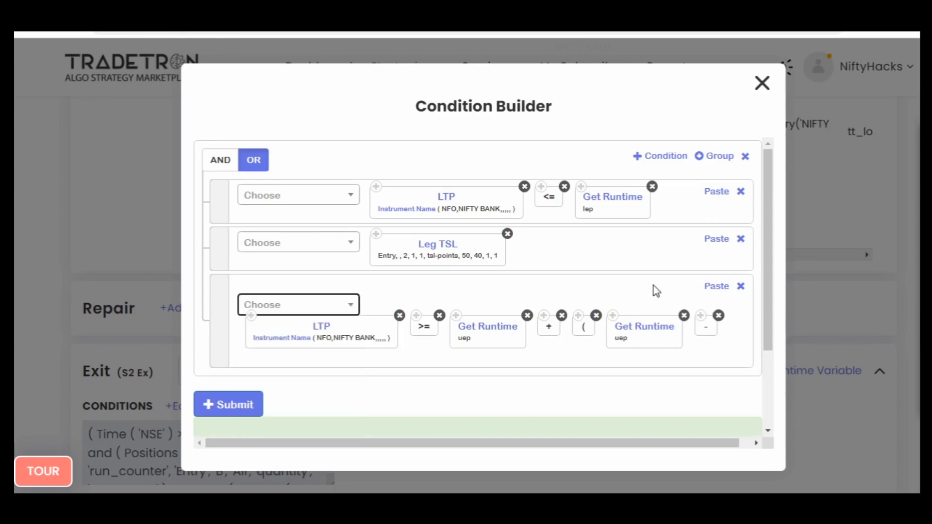
- Append a copy of the first row's Get Runtime lep block and a closing bracket to the third exit condition
{"action": "left_click", "coordinate": [581, 186]}
{"action": "left_click", "coordinate": [717, 286]}
{"action": "left_click", "coordinate": [295, 304]}
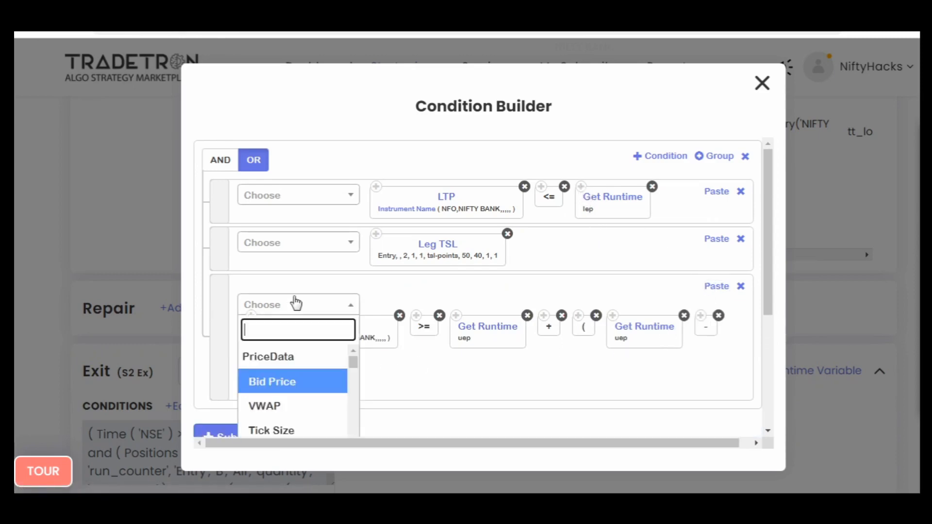
{"action": "scroll", "coordinate": [295, 304], "scroll_direction": "down", "scroll_amount": 5}
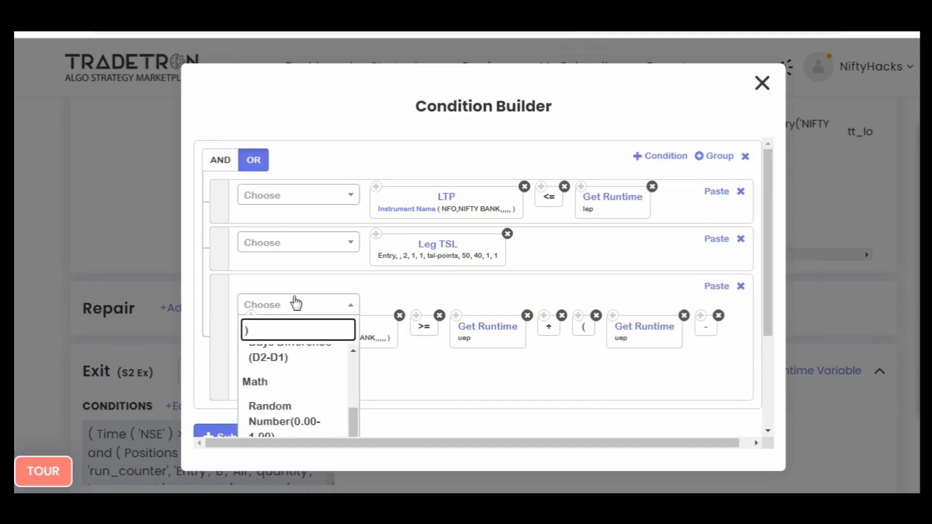
{"action": "left_click", "coordinate": [295, 304]}
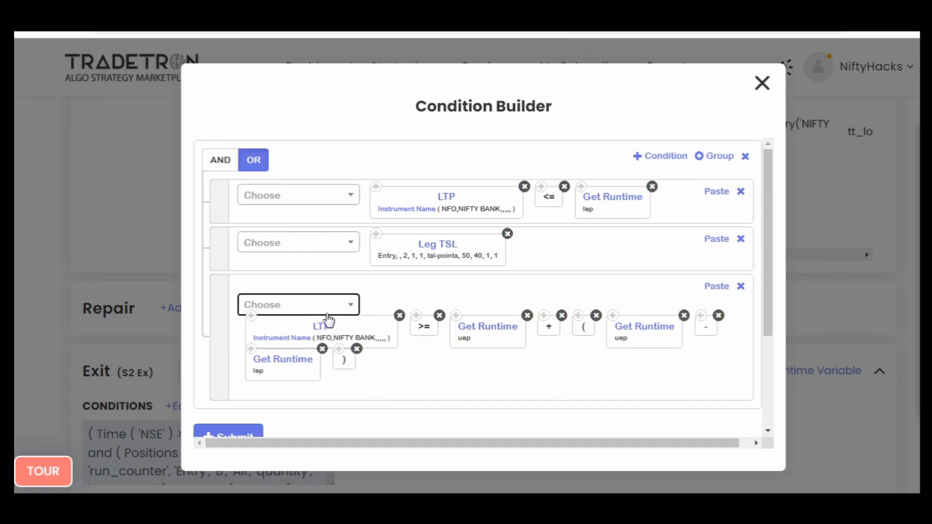
- Place a second opening bracket beside the existing one in the third condition and append a multiplication operator at its end
{"action": "left_click", "coordinate": [716, 287]}
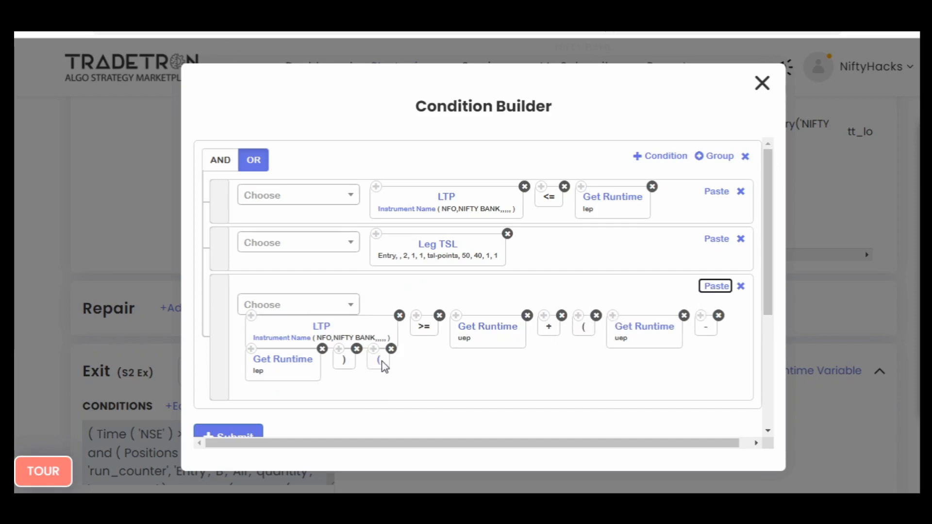
{"action": "left_click_drag", "start_coordinate": [379, 362], "coordinate": [597, 336]}
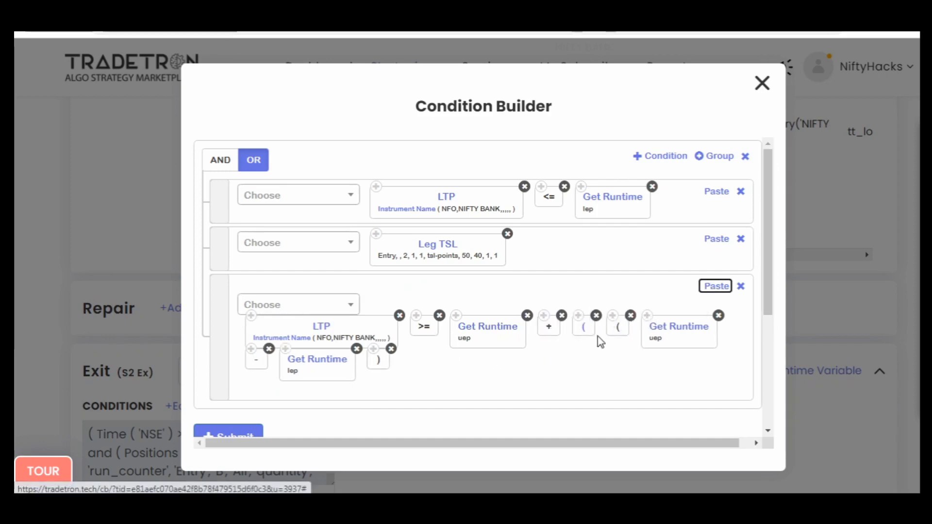
{"action": "left_click", "coordinate": [306, 306]}
{"action": "type", "text": "*"}
{"action": "key", "text": "Return"}
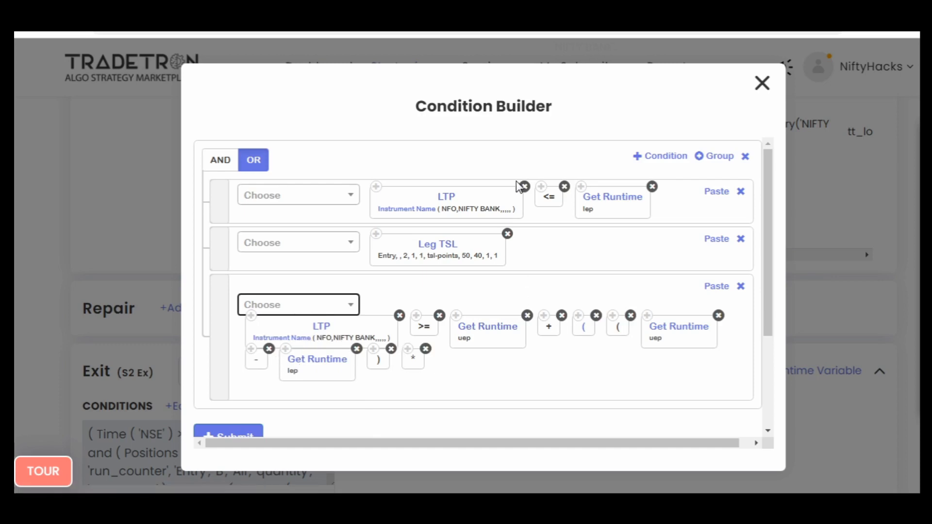
- Append a Number block with the value 1.35 after the multiplication operator in the third condition
{"action": "left_click", "coordinate": [308, 304]}
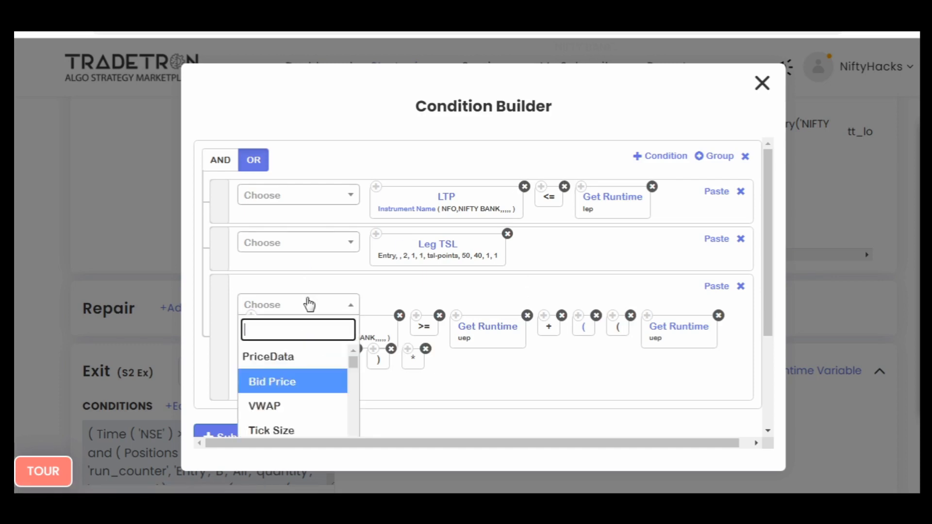
{"action": "type", "text": "um"}
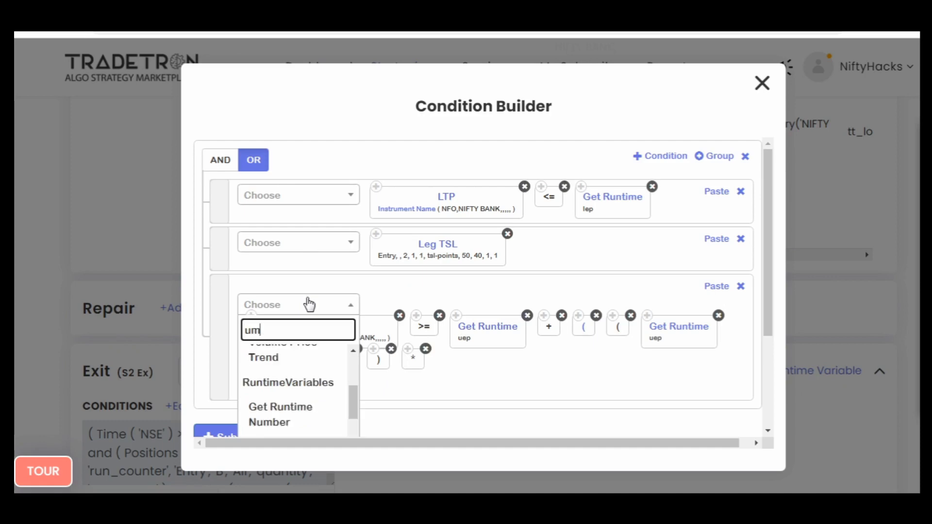
{"action": "type", "text": "b"}
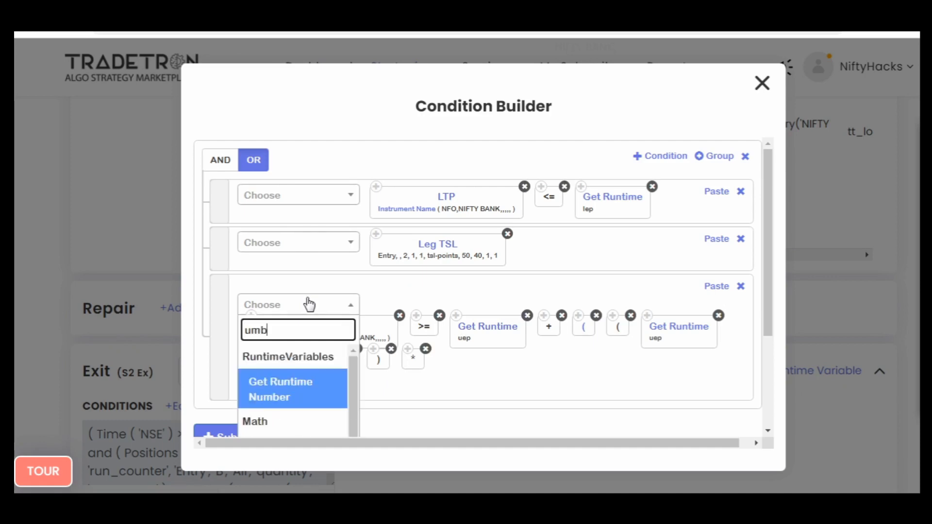
{"action": "key", "text": "BackSpace"}
{"action": "key", "text": "BackSpace"}
{"action": "key", "text": "BackSpace"}
{"action": "type", "text": "num"}
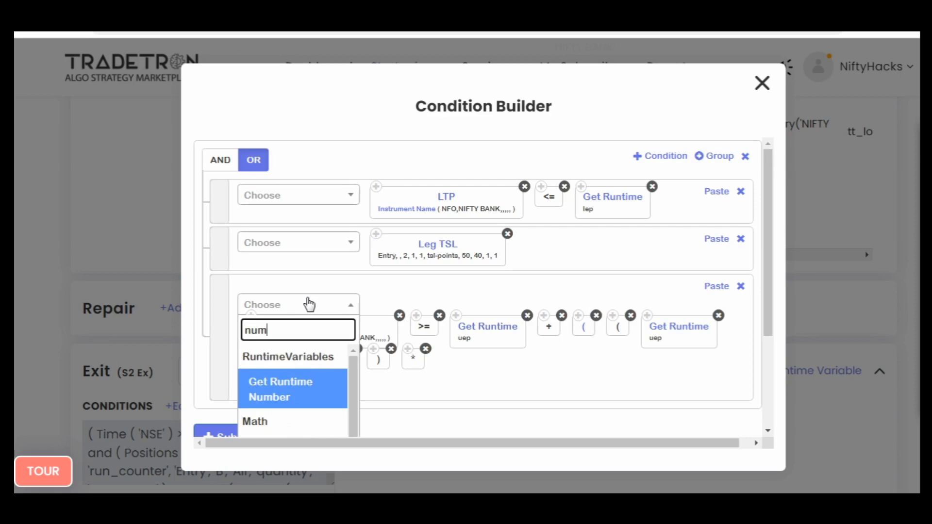
{"action": "key", "text": "Down"}
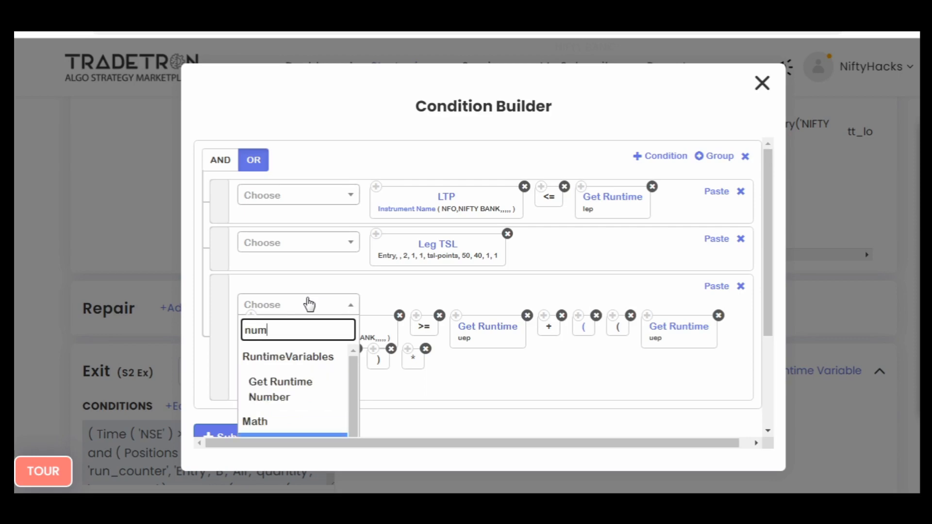
{"action": "scroll", "coordinate": [308, 304], "scroll_direction": "down", "scroll_amount": 4}
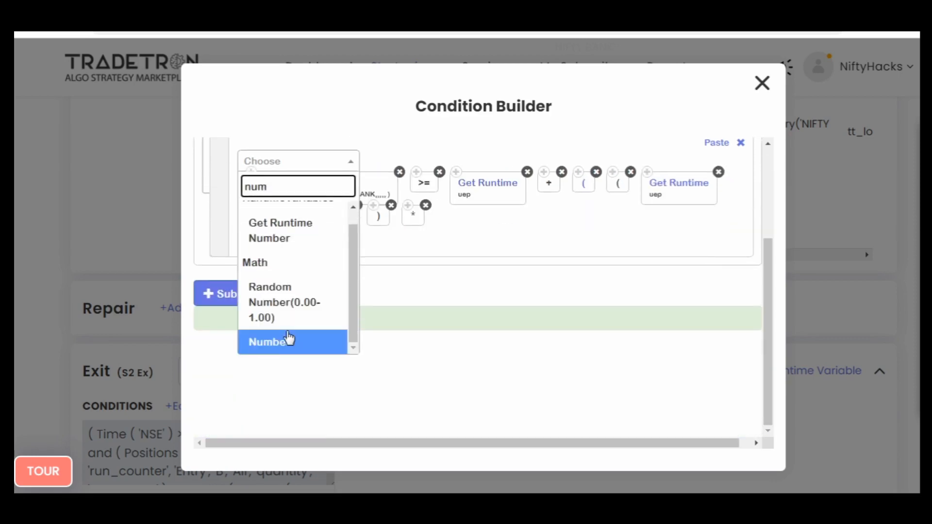
{"action": "left_click", "coordinate": [288, 340]}
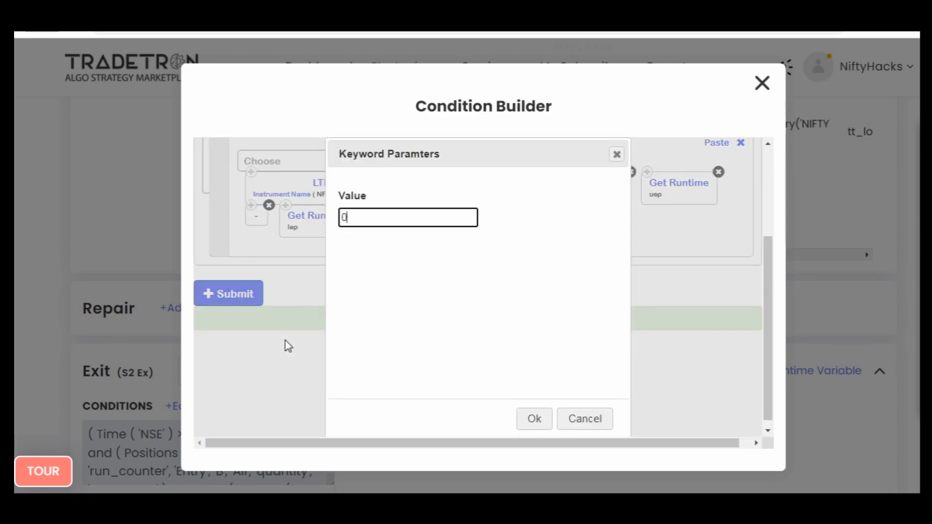
{"action": "key", "text": "BackSpace"}
{"action": "type", "text": "1.35"}
{"action": "left_click", "coordinate": [548, 417]}
{"action": "scroll", "coordinate": [464, 326], "scroll_direction": "up", "scroll_amount": 2}
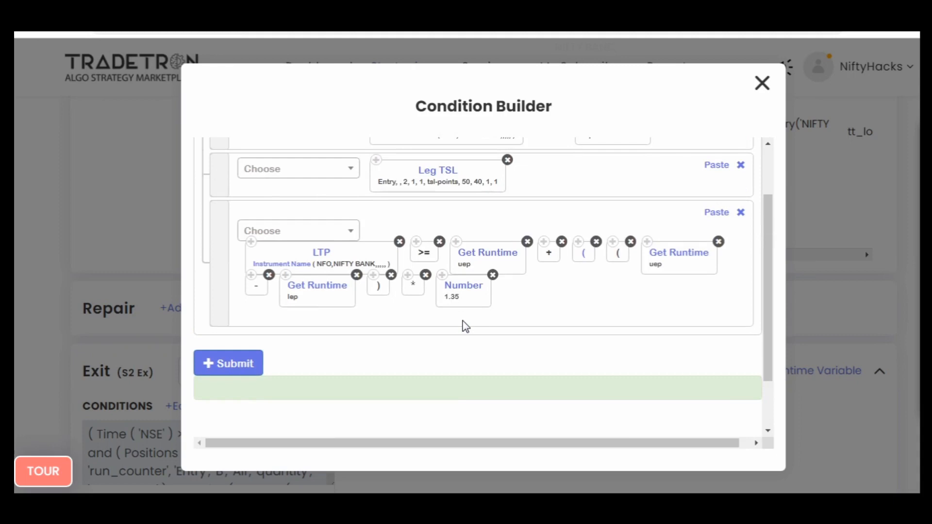
{"action": "left_click", "coordinate": [460, 294]}
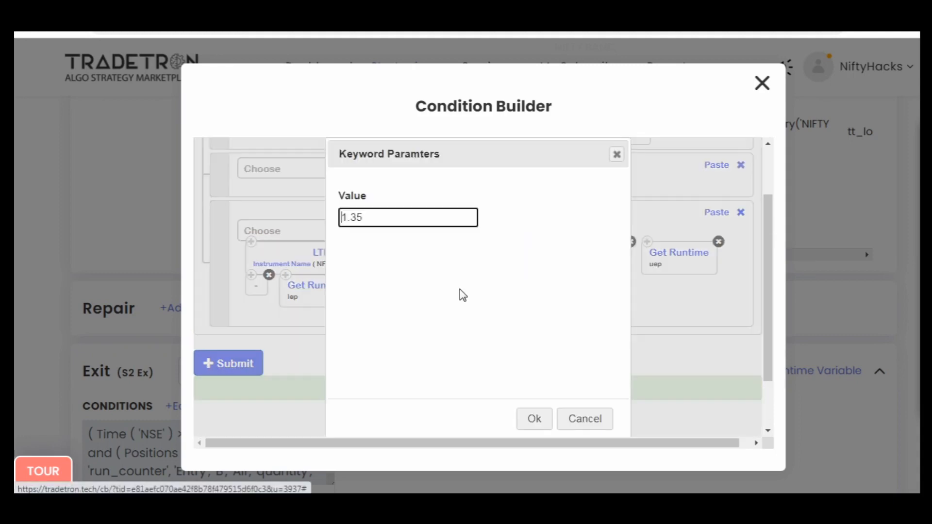
{"action": "left_click", "coordinate": [574, 420]}
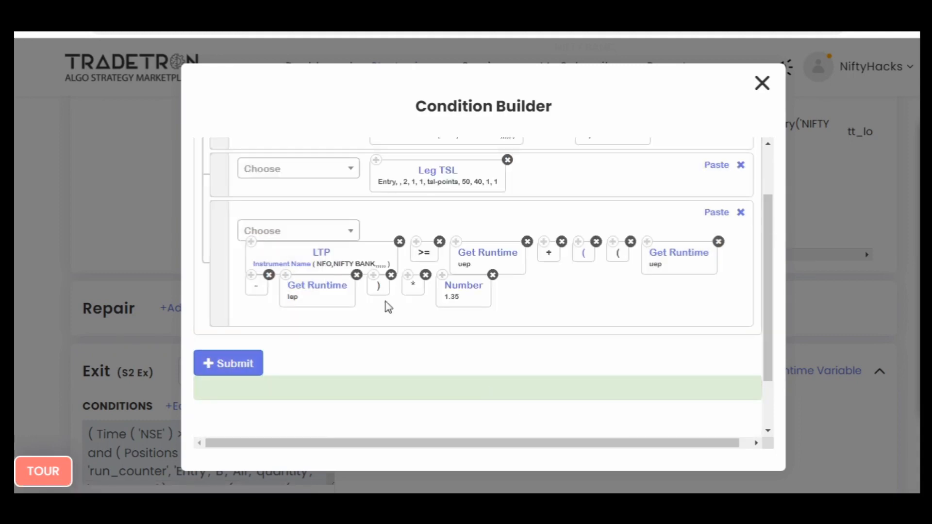
- Append a copy of the closing bracket after the Number block and submit the three exit conditions
{"action": "left_click", "coordinate": [374, 276]}
{"action": "left_click", "coordinate": [711, 212]}
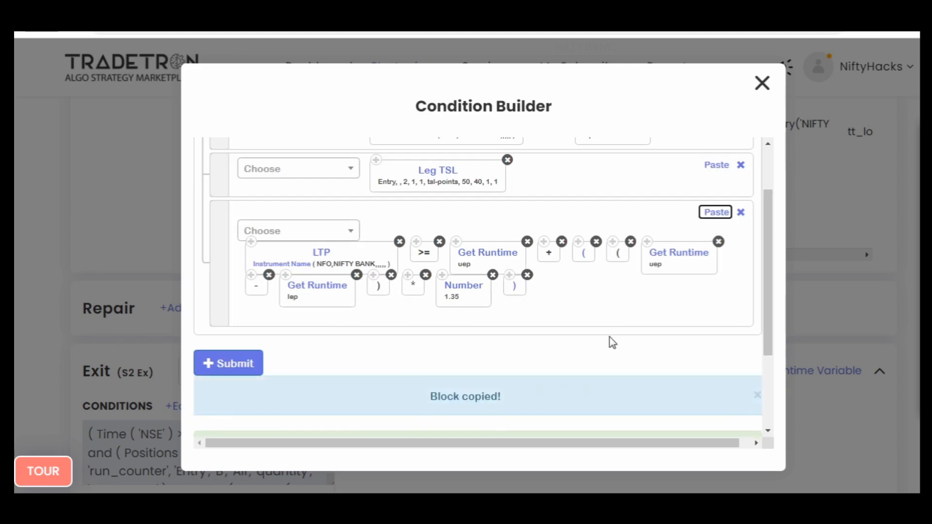
{"action": "scroll", "coordinate": [610, 343], "scroll_direction": "up", "scroll_amount": 3}
{"action": "scroll", "coordinate": [610, 342], "scroll_direction": "down", "scroll_amount": 5}
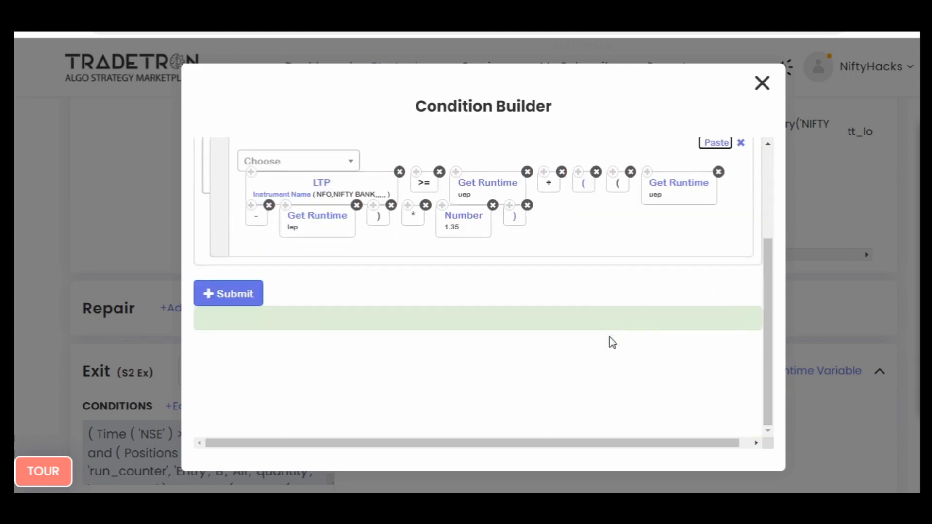
{"action": "scroll", "coordinate": [610, 342], "scroll_direction": "up", "scroll_amount": 5}
{"action": "scroll", "coordinate": [281, 400], "scroll_direction": "down", "scroll_amount": 2}
{"action": "left_click", "coordinate": [226, 367]}
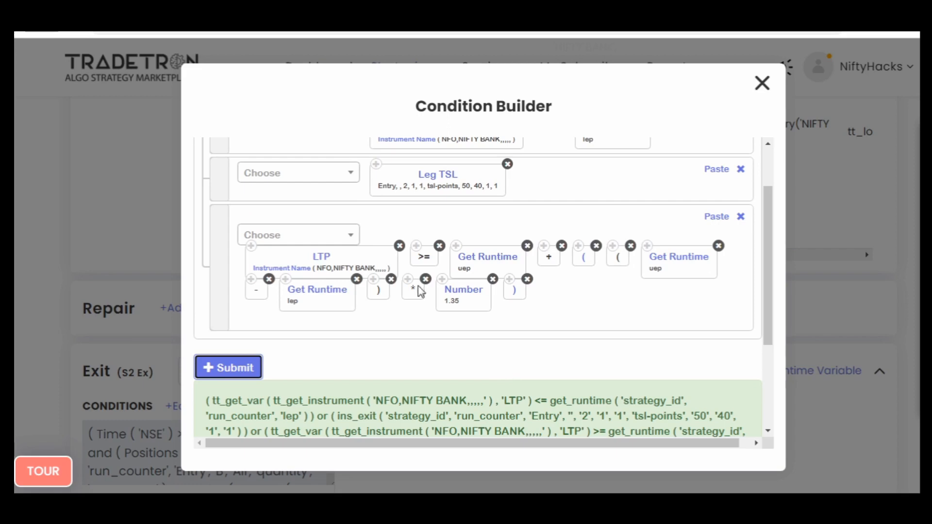
{"action": "scroll", "coordinate": [510, 330], "scroll_direction": "up", "scroll_amount": 2}
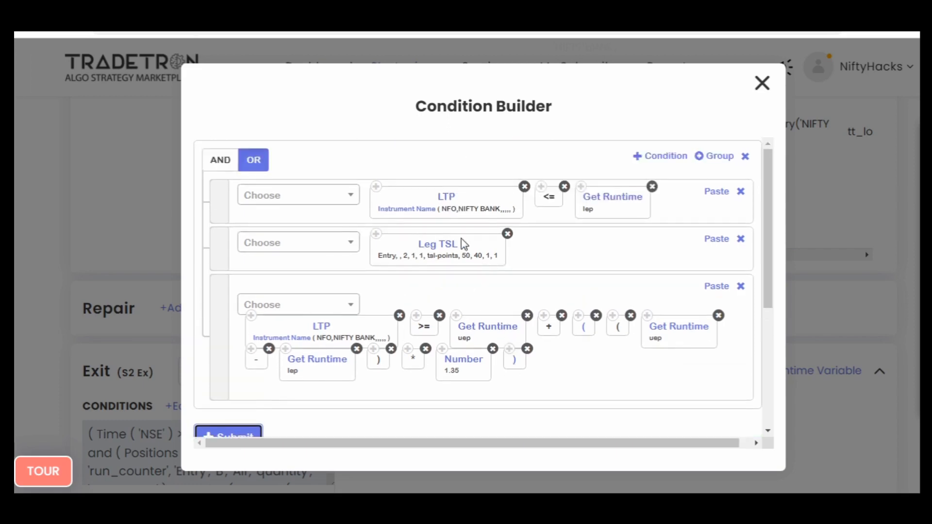
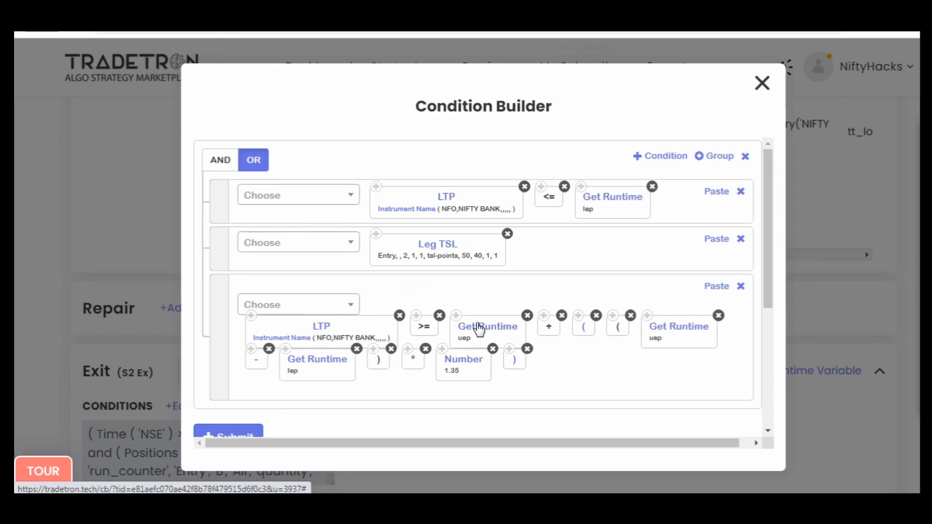
- Close the submitted Set №2 exit conditions and reopen them for review
{"action": "scroll", "coordinate": [479, 329], "scroll_direction": "down", "scroll_amount": 3}
{"action": "scroll", "coordinate": [613, 305], "scroll_direction": "up", "scroll_amount": 3}
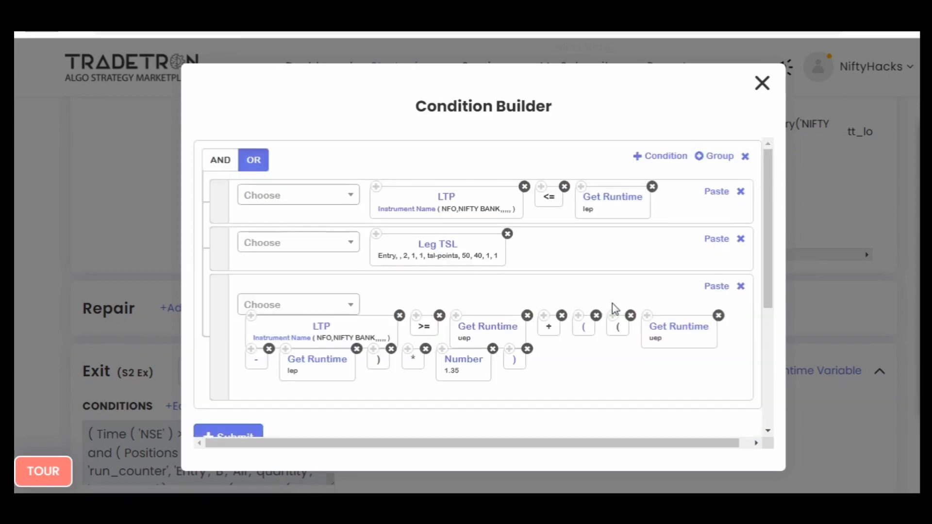
{"action": "scroll", "coordinate": [613, 304], "scroll_direction": "down", "scroll_amount": 3}
{"action": "scroll", "coordinate": [613, 303], "scroll_direction": "up", "scroll_amount": 3}
{"action": "left_click", "coordinate": [762, 83]}
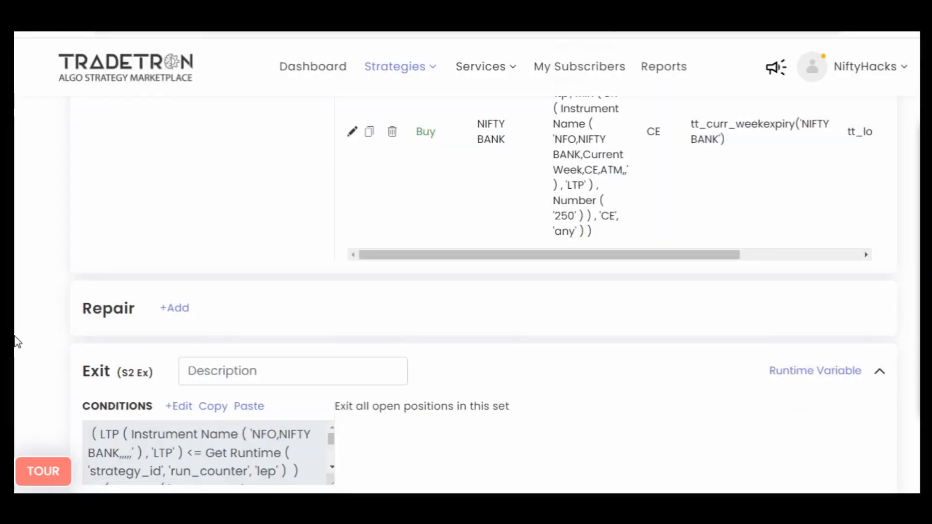
{"action": "scroll", "coordinate": [17, 342], "scroll_direction": "down", "scroll_amount": 3}
{"action": "left_click", "coordinate": [178, 268]}
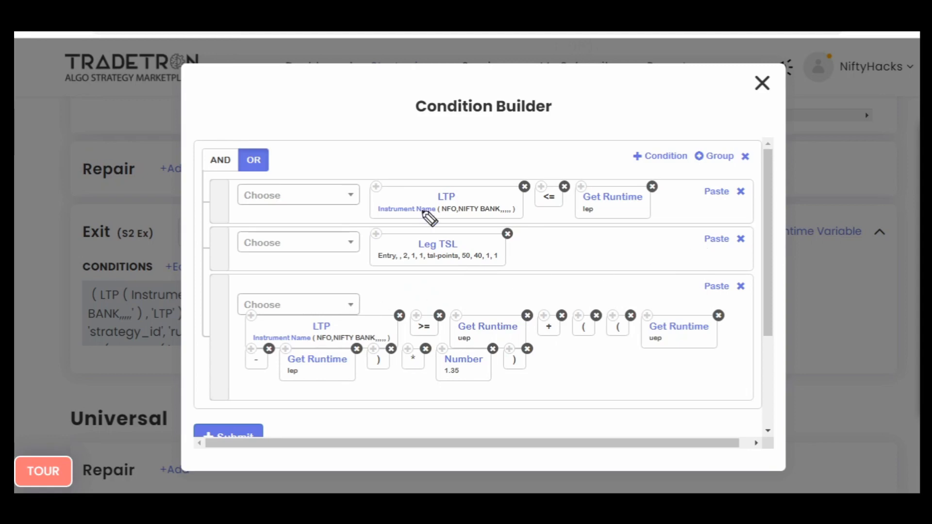
{"action": "mouse_move", "coordinate": [461, 168]}
{"action": "left_mouse_down"}
{"action": "mouse_move", "coordinate": [316, 355]}
{"action": "mouse_move", "coordinate": [494, 166]}
{"action": "mouse_move", "coordinate": [386, 151]}
{"action": "left_mouse_up"}
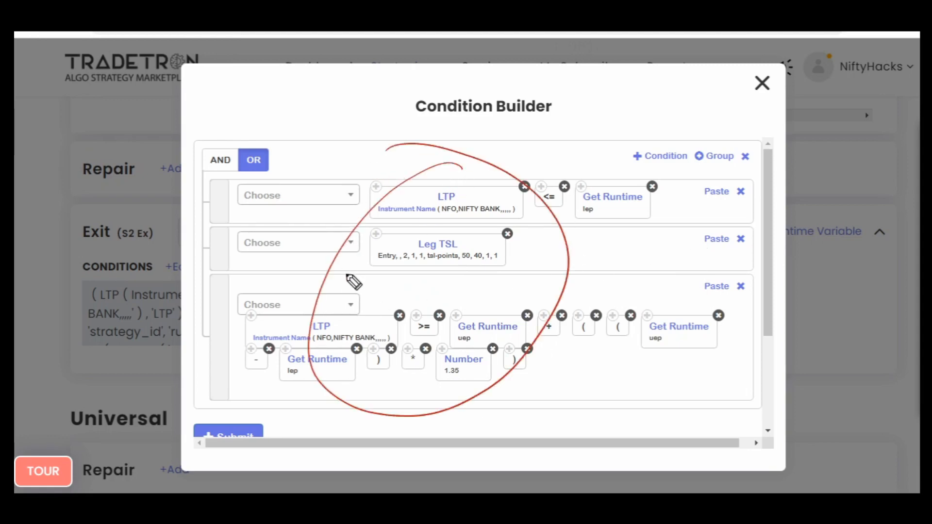
{"action": "left_click_drag", "start_coordinate": [340, 250], "coordinate": [435, 228]}
{"action": "mouse_move", "coordinate": [615, 245]}
{"action": "left_mouse_down"}
{"action": "mouse_move", "coordinate": [619, 254]}
{"action": "mouse_move", "coordinate": [609, 243]}
{"action": "mouse_move", "coordinate": [647, 247]}
{"action": "mouse_move", "coordinate": [682, 220]}
{"action": "mouse_move", "coordinate": [662, 266]}
{"action": "mouse_move", "coordinate": [626, 234]}
{"action": "left_mouse_up"}
{"action": "mouse_move", "coordinate": [466, 232]}
{"action": "left_mouse_down"}
{"action": "mouse_move", "coordinate": [387, 235]}
{"action": "mouse_move", "coordinate": [422, 300]}
{"action": "mouse_move", "coordinate": [478, 287]}
{"action": "mouse_move", "coordinate": [522, 253]}
{"action": "left_mouse_up"}
{"action": "mouse_move", "coordinate": [524, 127]}
{"action": "left_mouse_down"}
{"action": "mouse_move", "coordinate": [549, 116]}
{"action": "mouse_move", "coordinate": [522, 162]}
{"action": "left_mouse_up"}
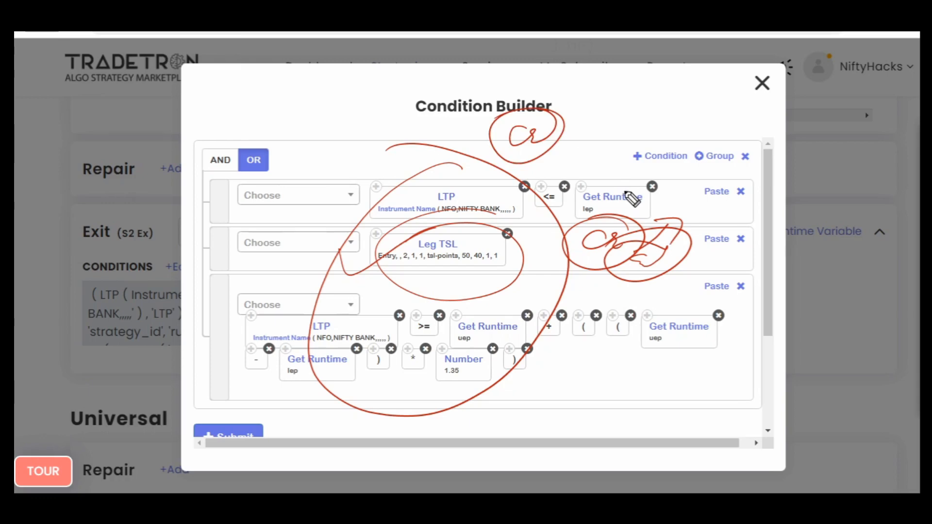
{"action": "left_click_drag", "start_coordinate": [478, 289], "coordinate": [452, 333]}
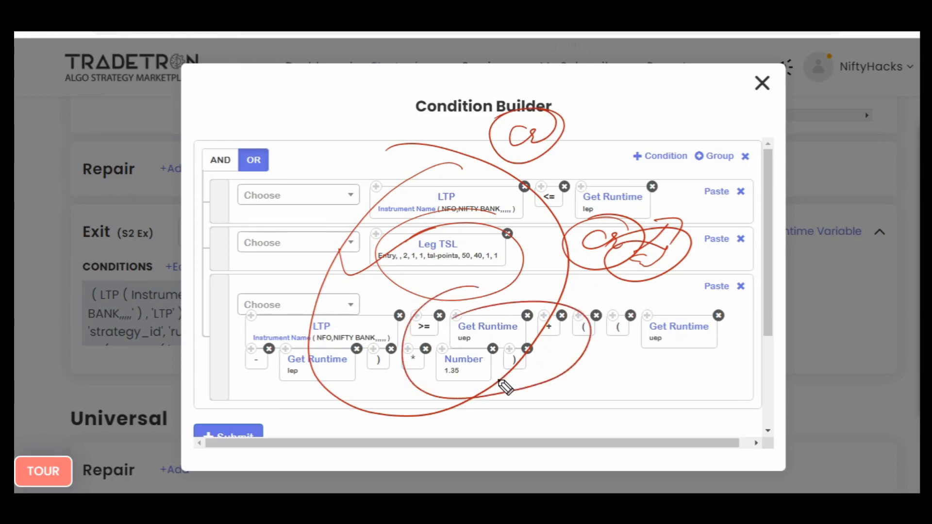
{"action": "mouse_move", "coordinate": [495, 340]}
{"action": "left_mouse_down"}
{"action": "mouse_move", "coordinate": [466, 357]}
{"action": "mouse_move", "coordinate": [500, 364]}
{"action": "mouse_move", "coordinate": [434, 387]}
{"action": "left_mouse_up"}
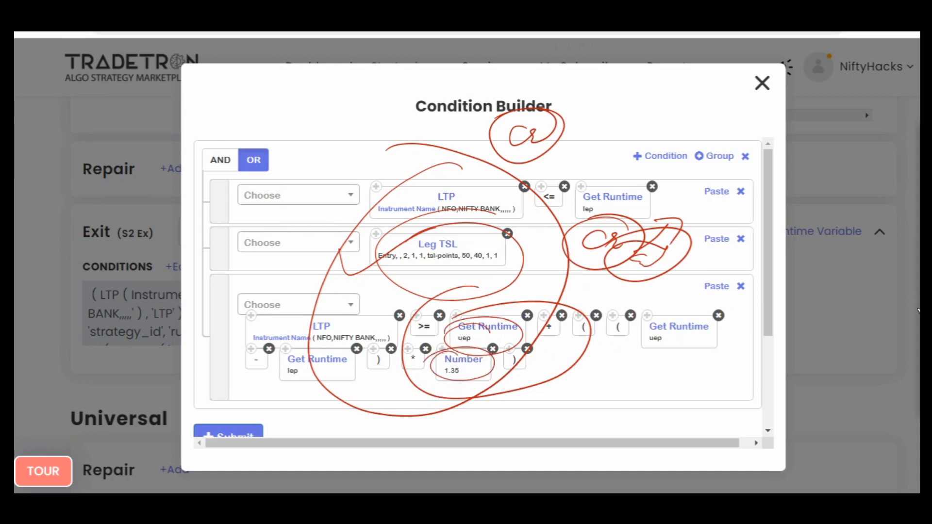
{"action": "left_click", "coordinate": [919, 306]}
{"action": "mouse_move", "coordinate": [270, 350]}
{"action": "left_mouse_down"}
{"action": "mouse_move", "coordinate": [243, 369]}
{"action": "mouse_move", "coordinate": [326, 327]}
{"action": "left_mouse_up"}
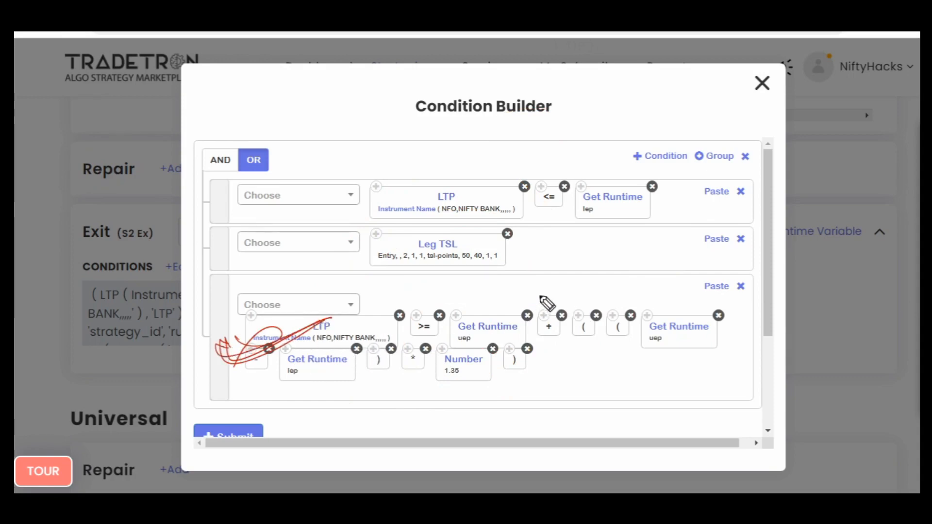
{"action": "mouse_move", "coordinate": [560, 289]}
{"action": "left_mouse_down"}
{"action": "mouse_move", "coordinate": [596, 278]}
{"action": "mouse_move", "coordinate": [544, 262]}
{"action": "left_mouse_up"}
{"action": "left_click_drag", "start_coordinate": [413, 237], "coordinate": [411, 263]}
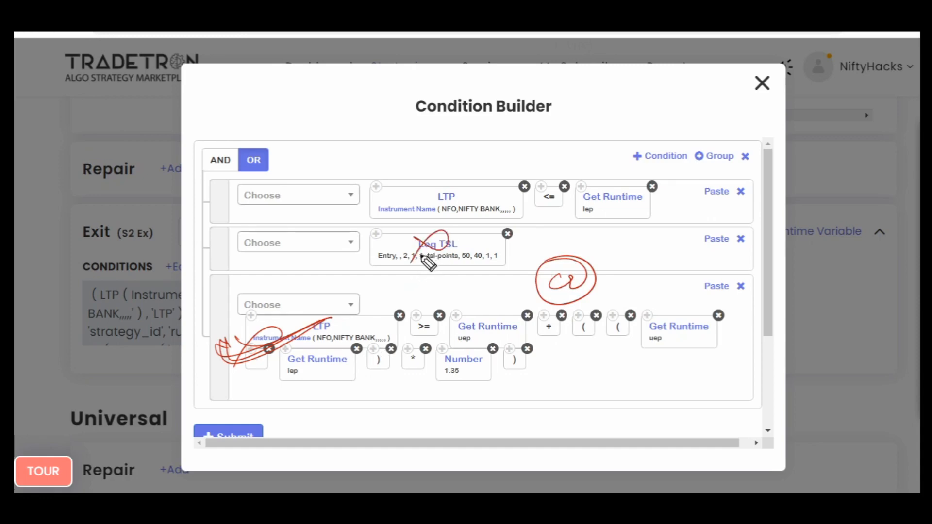
{"action": "mouse_move", "coordinate": [34, 240]}
{"action": "left_mouse_down"}
{"action": "mouse_move", "coordinate": [94, 206]}
{"action": "mouse_move", "coordinate": [99, 214]}
{"action": "left_mouse_up"}
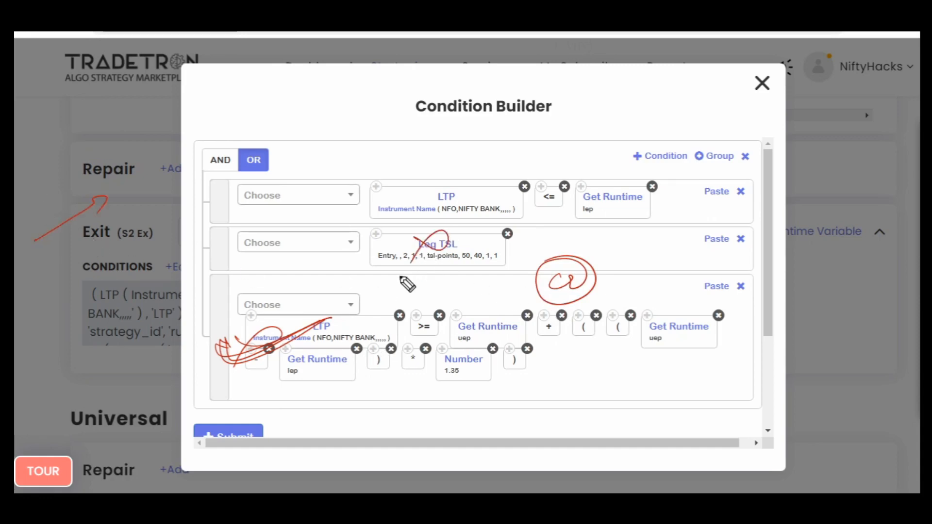
{"action": "mouse_move", "coordinate": [427, 255]}
{"action": "left_mouse_down"}
{"action": "mouse_move", "coordinate": [420, 243]}
{"action": "mouse_move", "coordinate": [397, 263]}
{"action": "left_mouse_up"}
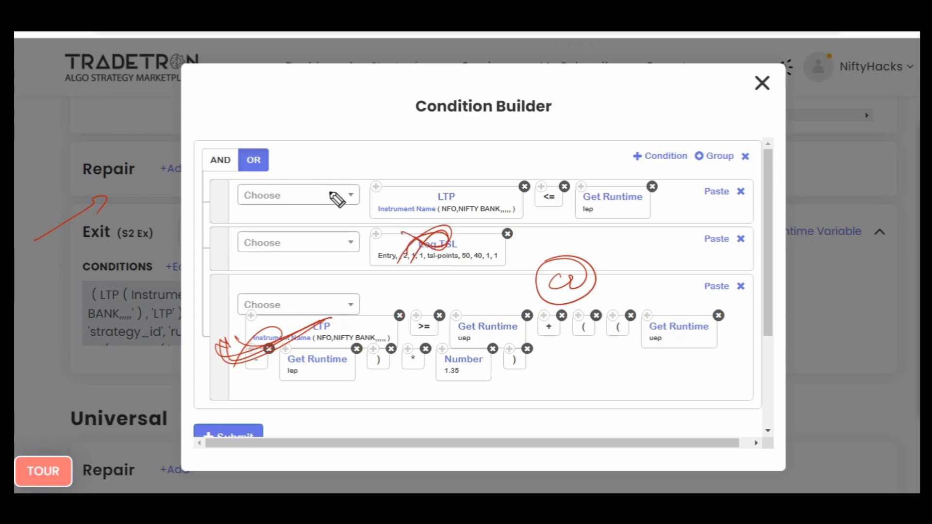
{"action": "mouse_move", "coordinate": [329, 187]}
{"action": "left_mouse_down"}
{"action": "mouse_move", "coordinate": [368, 188]}
{"action": "mouse_move", "coordinate": [379, 208]}
{"action": "left_mouse_up"}
{"action": "left_click_drag", "start_coordinate": [499, 150], "coordinate": [482, 170]}
{"action": "mouse_move", "coordinate": [523, 141]}
{"action": "left_mouse_down"}
{"action": "mouse_move", "coordinate": [533, 164]}
{"action": "mouse_move", "coordinate": [525, 187]}
{"action": "left_mouse_up"}
{"action": "mouse_move", "coordinate": [617, 253]}
{"action": "left_mouse_down"}
{"action": "mouse_move", "coordinate": [633, 275]}
{"action": "mouse_move", "coordinate": [682, 272]}
{"action": "left_mouse_up"}
{"action": "mouse_move", "coordinate": [690, 247]}
{"action": "left_mouse_down"}
{"action": "mouse_move", "coordinate": [668, 300]}
{"action": "mouse_move", "coordinate": [673, 335]}
{"action": "left_mouse_up"}
{"action": "left_click_drag", "start_coordinate": [659, 315], "coordinate": [685, 315]}
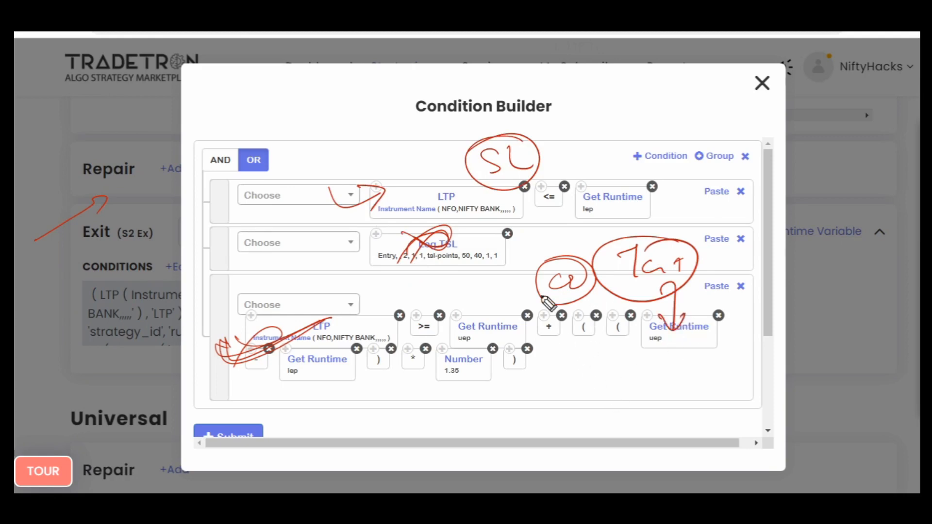
{"action": "left_click_drag", "start_coordinate": [537, 285], "coordinate": [497, 295]}
{"action": "mouse_move", "coordinate": [467, 231]}
{"action": "left_mouse_down"}
{"action": "mouse_move", "coordinate": [458, 262]}
{"action": "mouse_move", "coordinate": [509, 369]}
{"action": "left_mouse_up"}
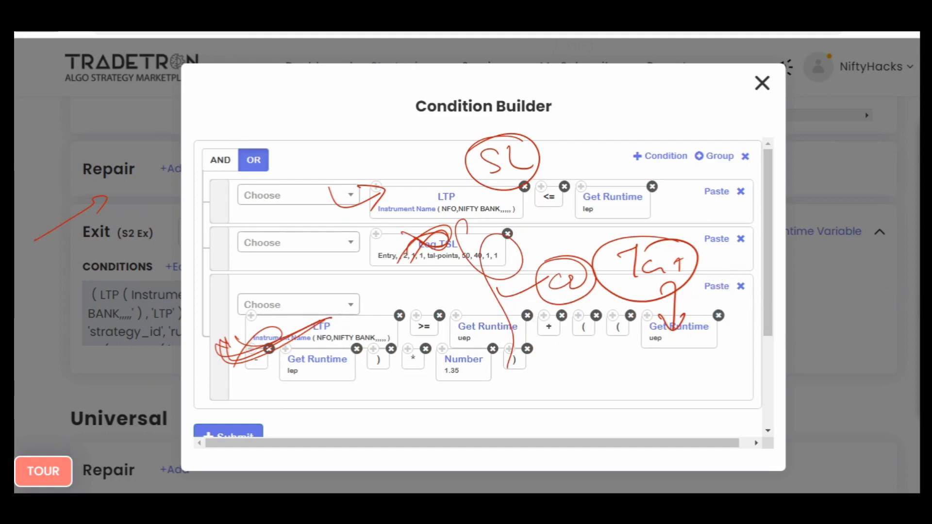
{"action": "left_click", "coordinate": [911, 297]}
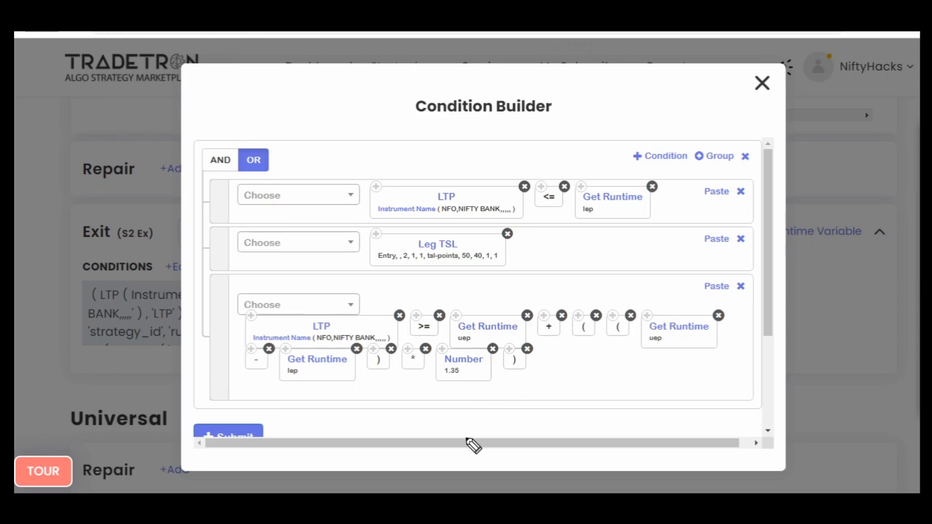
- Resubmit the three Set №2 exit conditions and close the Condition Builder
{"action": "left_click", "coordinate": [247, 434]}
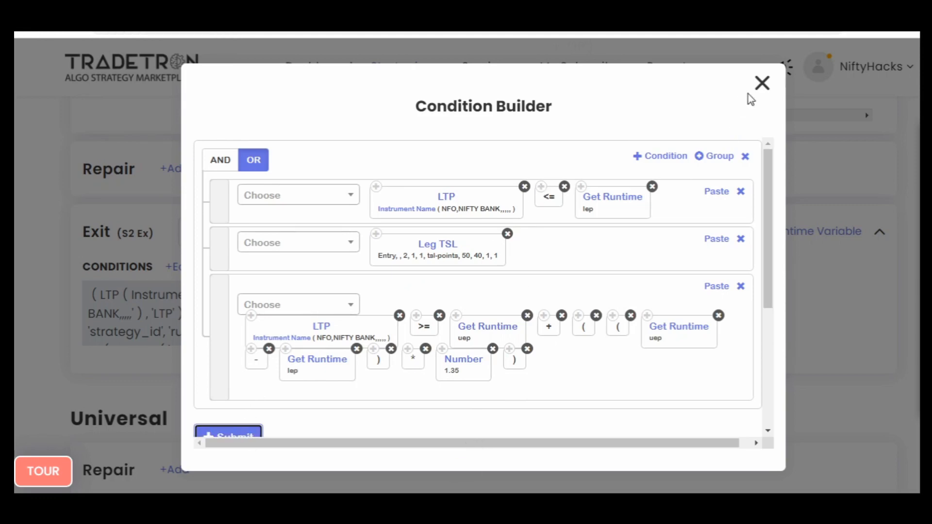
{"action": "left_click", "coordinate": [761, 83]}
- Open the runtime variables of the Set №2 entry and name a new variable ce1m
{"action": "scroll", "coordinate": [490, 291], "scroll_direction": "up", "scroll_amount": 10}
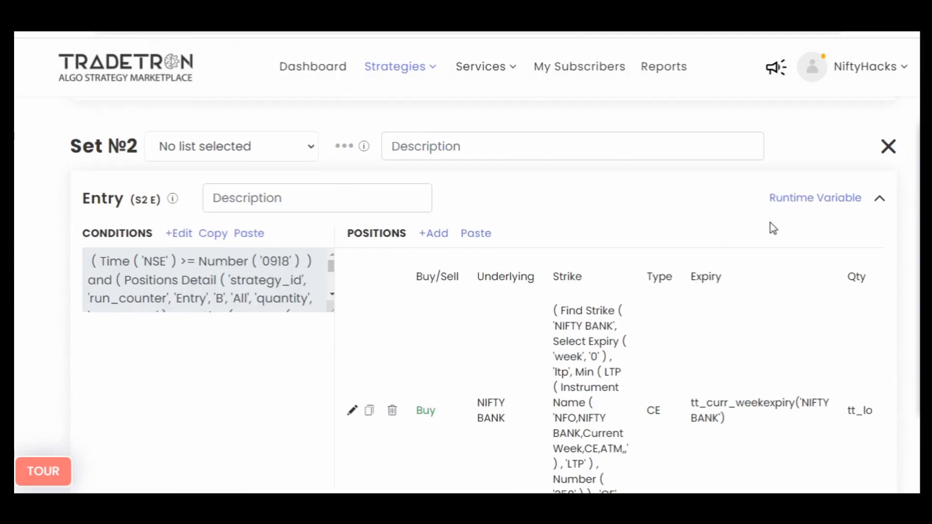
{"action": "left_click", "coordinate": [804, 199]}
{"action": "left_click", "coordinate": [255, 265]}
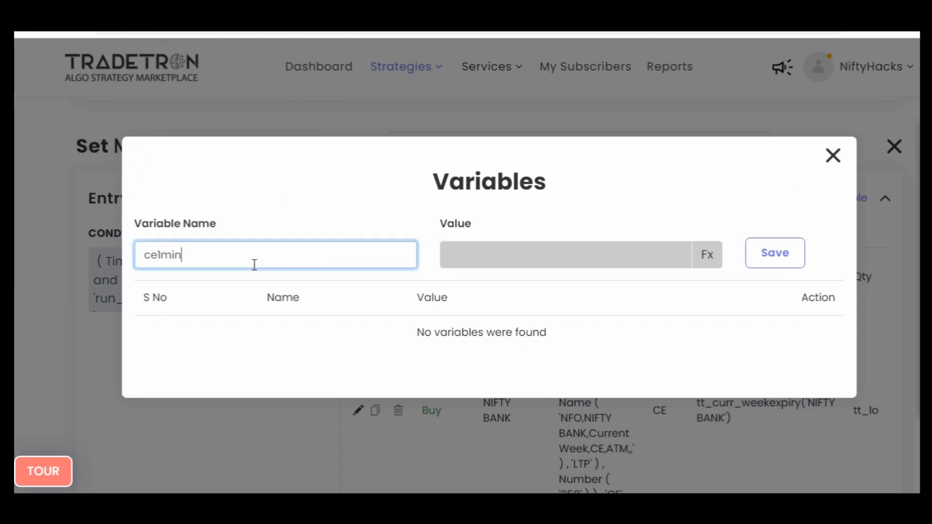
- Set the ce1m variable's value formula to a Number block of 1, save the variable and close the Variables dialog
{"action": "left_click", "coordinate": [710, 254]}
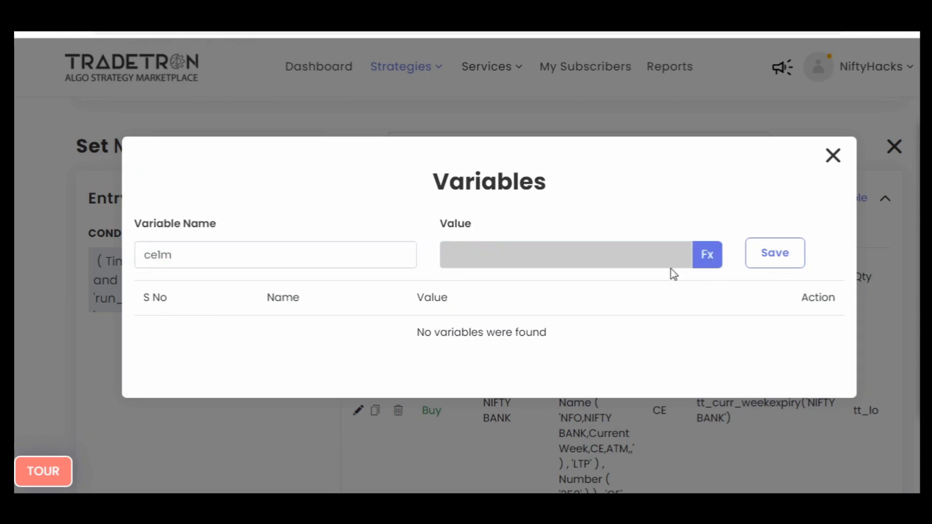
{"action": "left_click", "coordinate": [251, 192]}
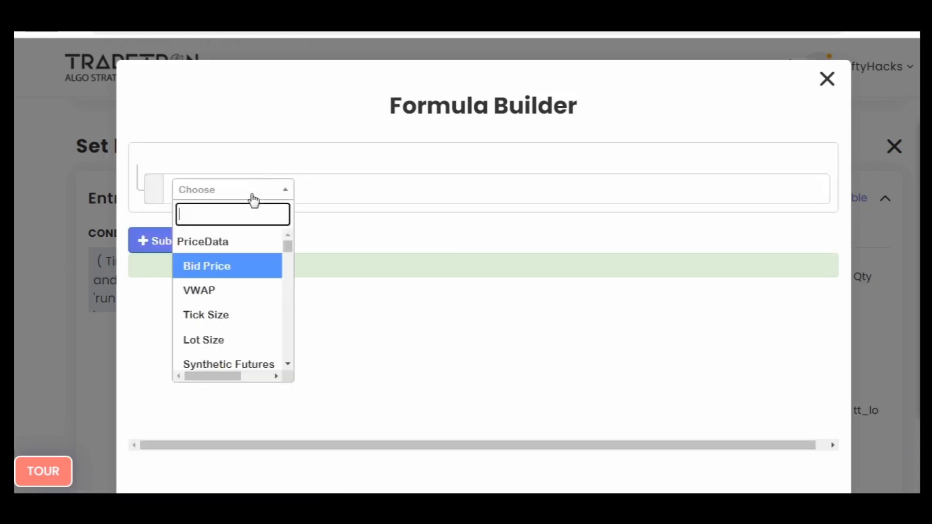
{"action": "type", "text": "num"}
{"action": "key", "text": "Down"}
{"action": "key", "text": "Down"}
{"action": "key", "text": "Return"}
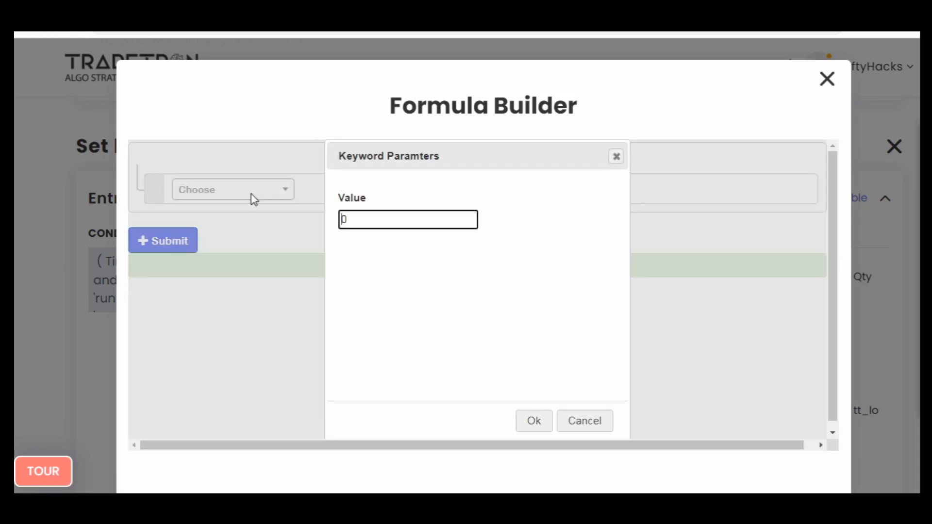
{"action": "type", "text": "1"}
{"action": "key", "text": "Return"}
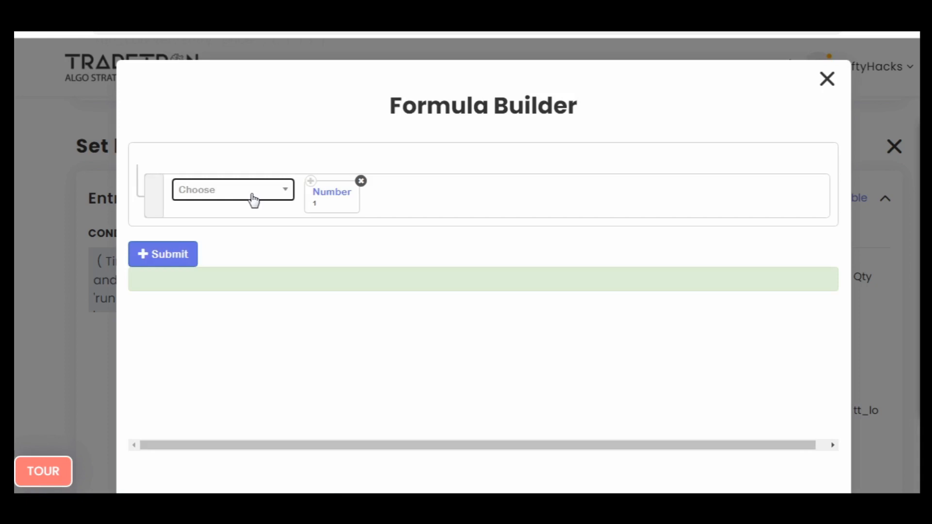
{"action": "left_click", "coordinate": [174, 262]}
{"action": "left_click", "coordinate": [826, 78]}
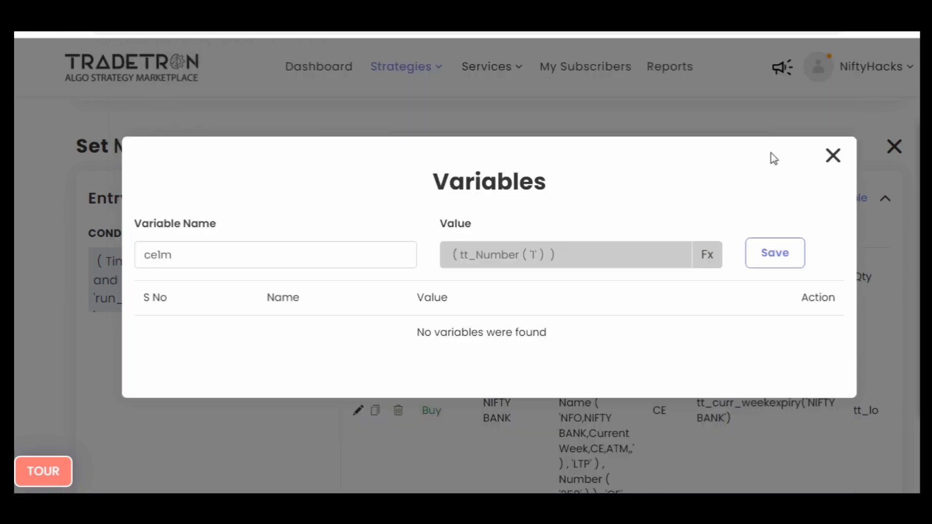
{"action": "left_click", "coordinate": [796, 254]}
{"action": "left_click", "coordinate": [832, 155]}
- Add a new row to the Set №2 entry conditions and insert a Get Runtime block for ce1m
{"action": "left_click", "coordinate": [191, 307]}
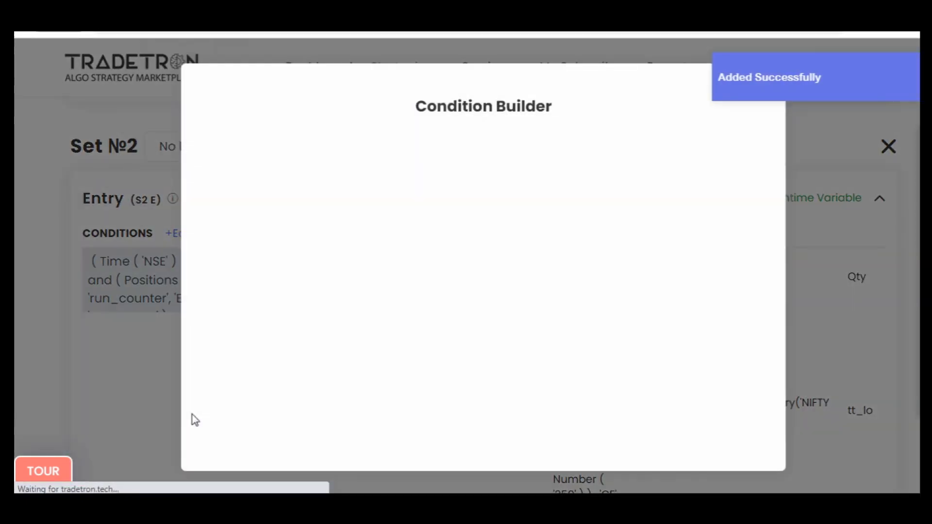
{"action": "left_click", "coordinate": [665, 155]}
{"action": "scroll", "coordinate": [397, 245], "scroll_direction": "down", "scroll_amount": 4}
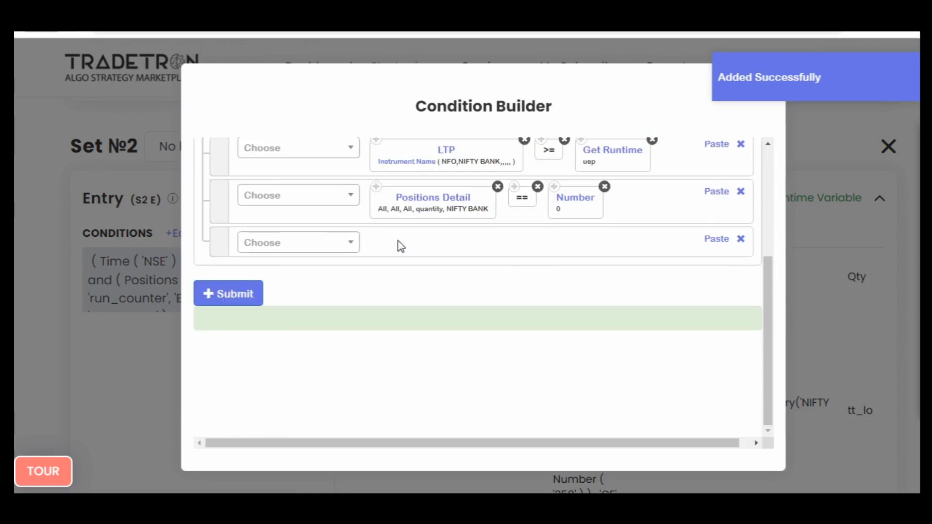
{"action": "left_click", "coordinate": [325, 249]}
{"action": "type", "text": "runt"}
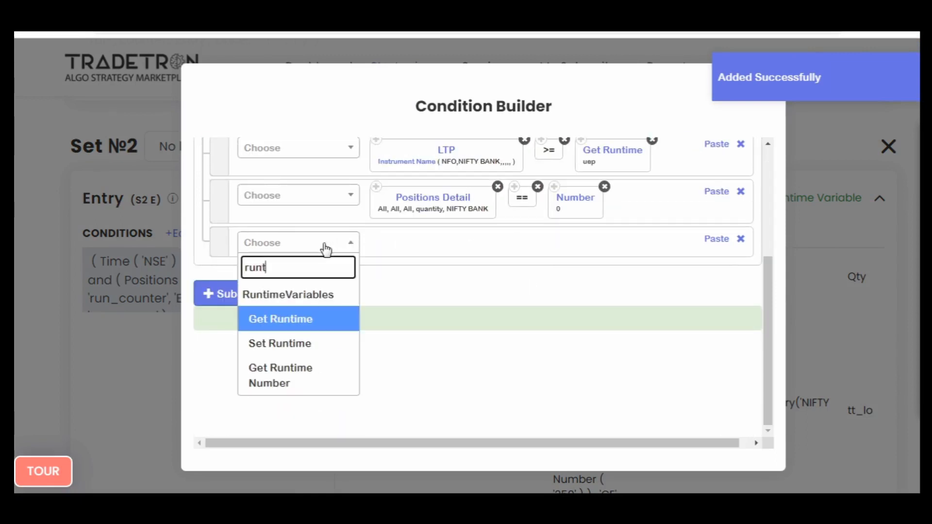
{"action": "key", "text": "Return"}
{"action": "type", "text": "ce"}
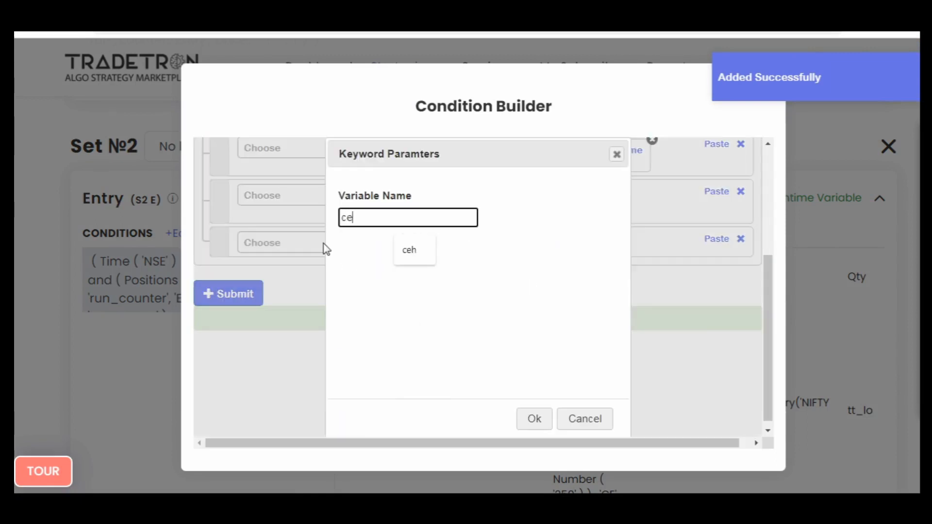
{"action": "type", "text": "1m"}
{"action": "key", "text": "Tab"}
{"action": "key", "text": "Return"}
- Append a != operator after the Get Runtime ce1m block in the new entry condition
{"action": "left_click", "coordinate": [326, 249]}
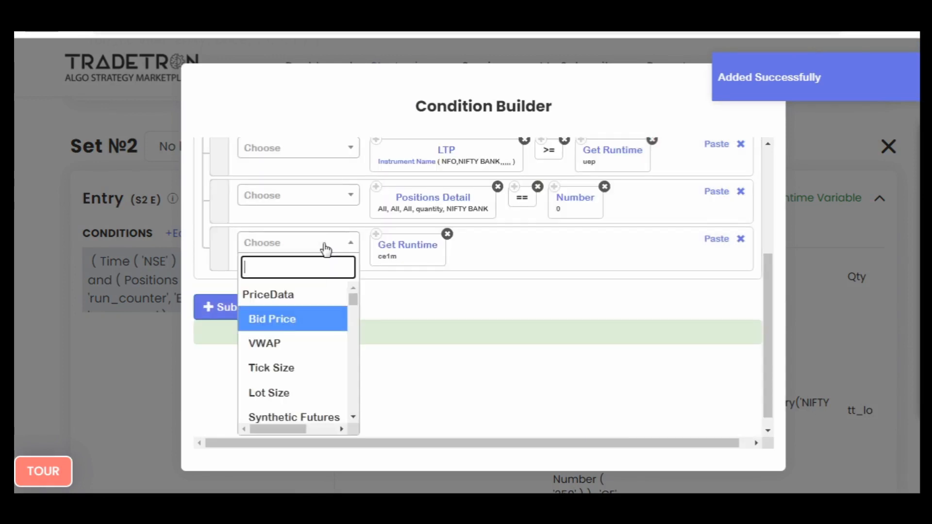
{"action": "type", "text": "="}
{"action": "key", "text": "Down"}
{"action": "key", "text": "Down"}
{"action": "key", "text": "Down"}
{"action": "key", "text": "Return"}
- Append a Number block with the value 1 after the != operator and submit the entry conditions
{"action": "type", "text": "nu"}
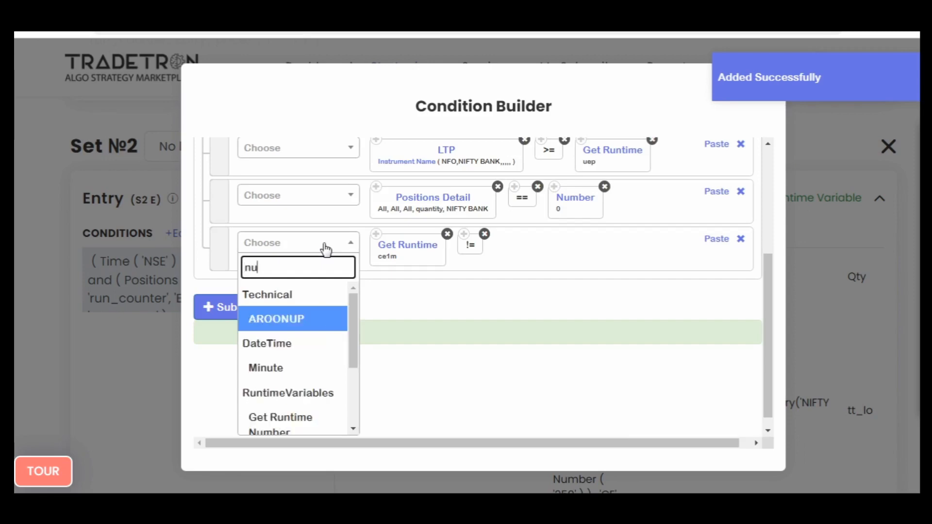
{"action": "type", "text": "m"}
{"action": "key", "text": "Down"}
{"action": "key", "text": "Down"}
{"action": "key", "text": "Return"}
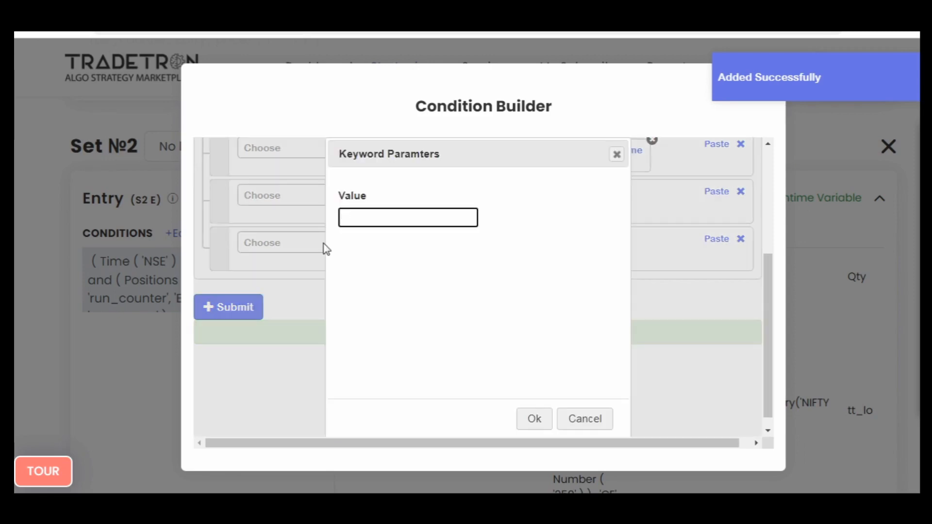
{"action": "type", "text": "1"}
{"action": "key", "text": "Tab"}
{"action": "key", "text": "Return"}
{"action": "left_click", "coordinate": [232, 311]}
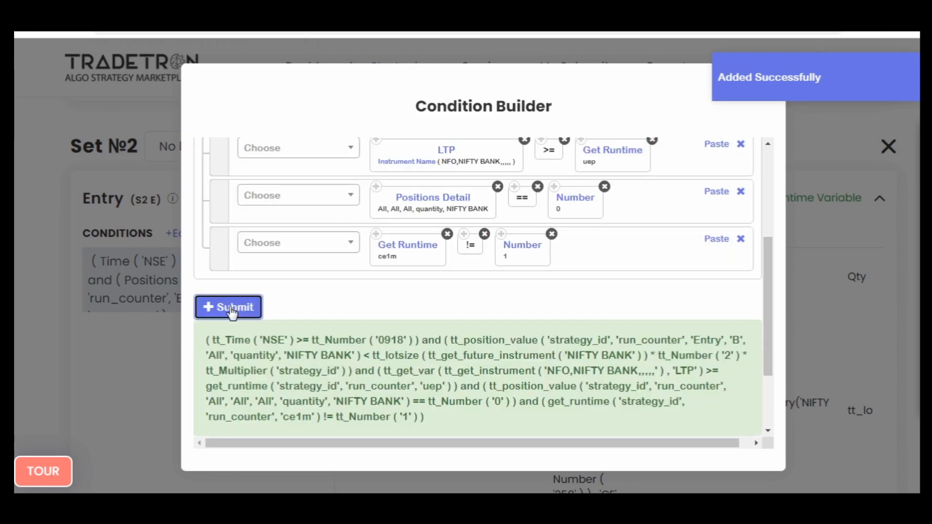
- Review all Set №2 entry conditions with the generated expression and close the Condition Builder
{"action": "scroll", "coordinate": [607, 304], "scroll_direction": "up", "scroll_amount": 4}
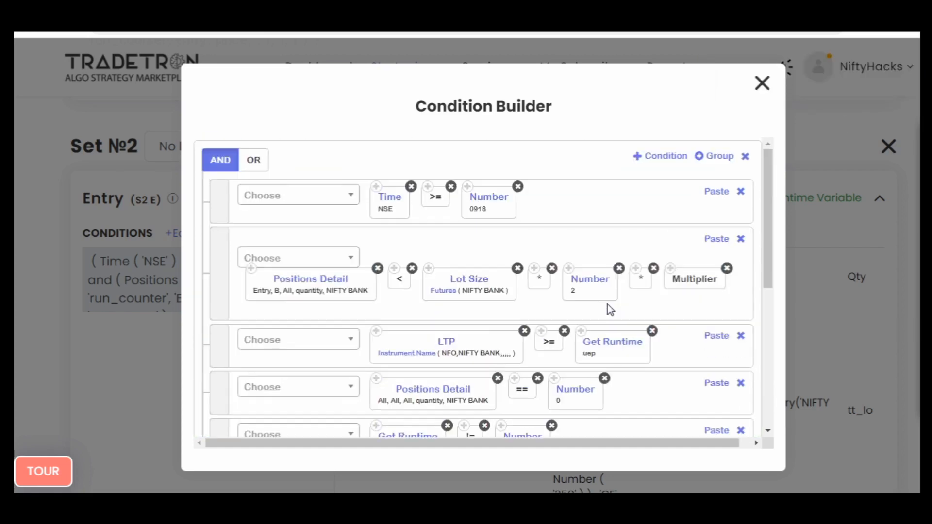
{"action": "scroll", "coordinate": [607, 304], "scroll_direction": "down", "scroll_amount": 10}
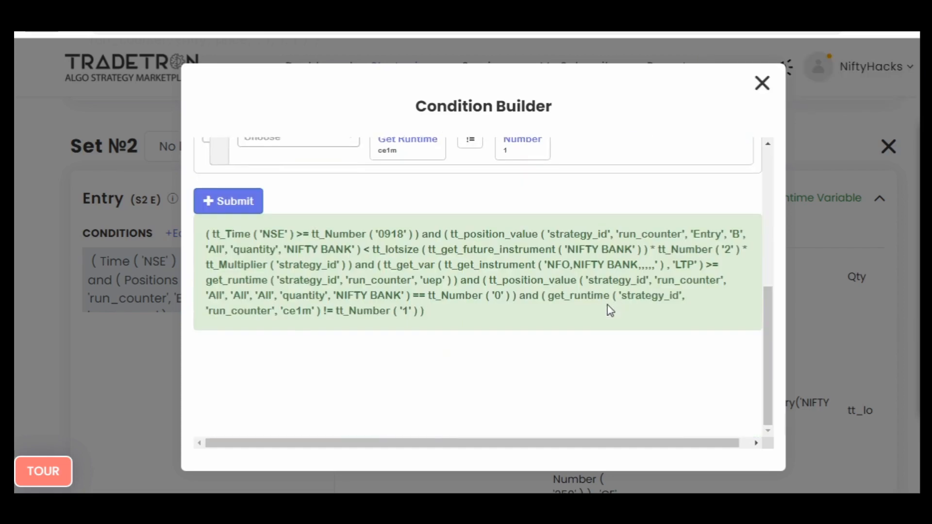
{"action": "scroll", "coordinate": [607, 304], "scroll_direction": "up", "scroll_amount": 10}
{"action": "scroll", "coordinate": [608, 304], "scroll_direction": "down", "scroll_amount": 10}
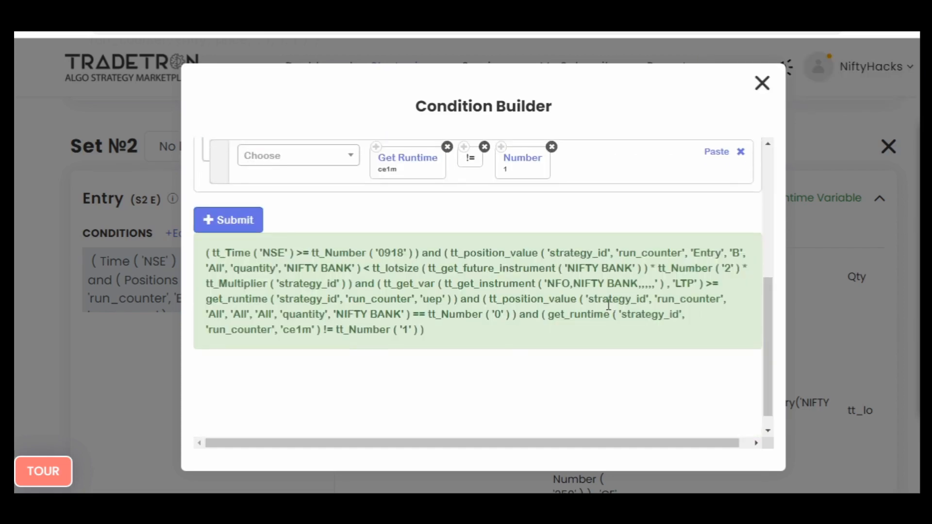
{"action": "scroll", "coordinate": [607, 304], "scroll_direction": "up", "scroll_amount": 10}
{"action": "left_click", "coordinate": [762, 83]}
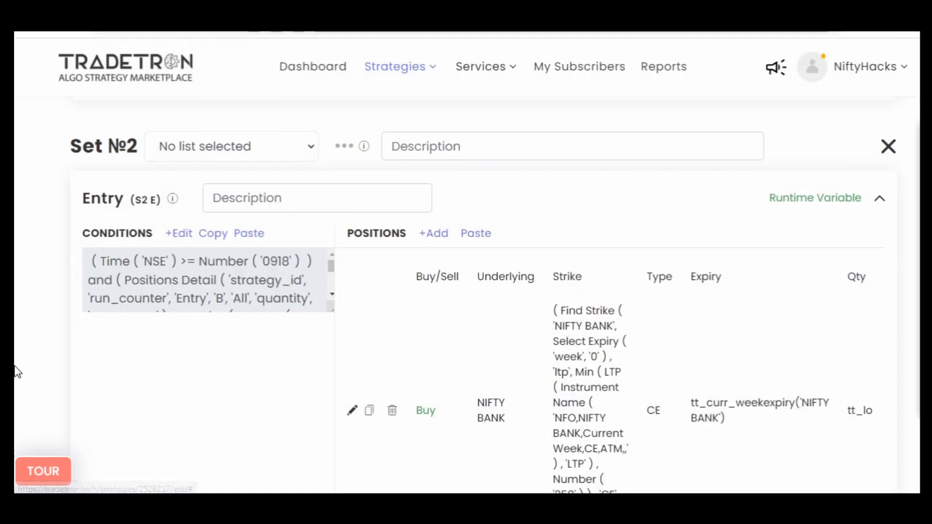
- Review the Set №2 entry conditions and the runtime variable defined for that entry
{"action": "scroll", "coordinate": [12, 370], "scroll_direction": "down", "scroll_amount": 4}
{"action": "scroll", "coordinate": [42, 350], "scroll_direction": "up", "scroll_amount": 2}
{"action": "left_click", "coordinate": [190, 171]}
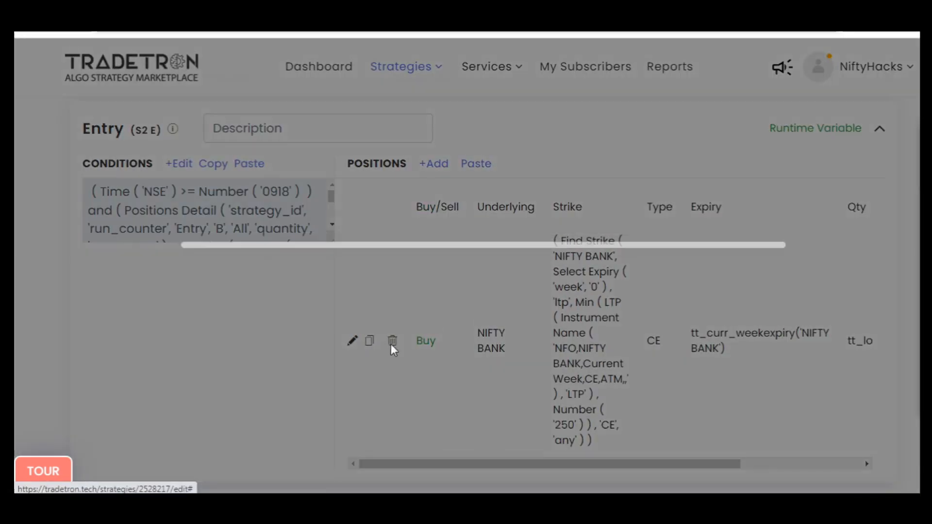
{"action": "scroll", "coordinate": [671, 396], "scroll_direction": "down", "scroll_amount": 10}
{"action": "scroll", "coordinate": [671, 396], "scroll_direction": "up", "scroll_amount": 10}
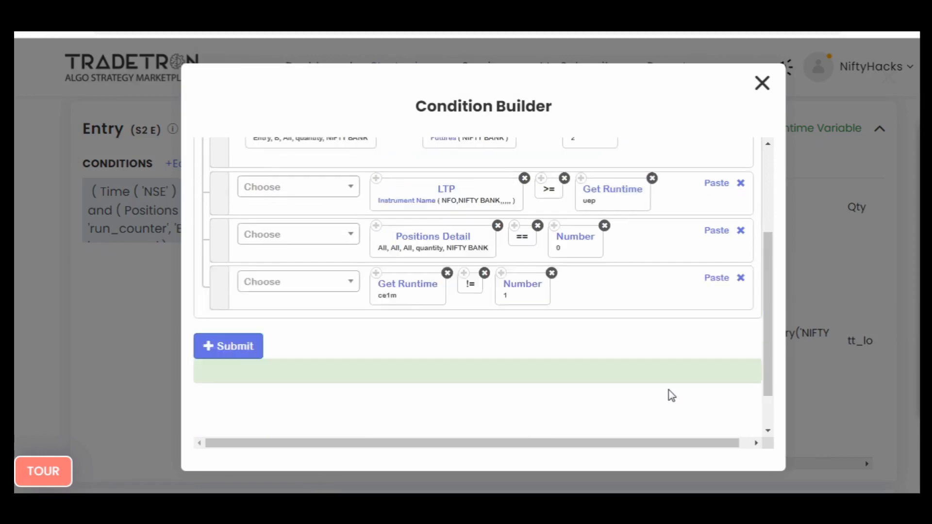
{"action": "left_click", "coordinate": [761, 83]}
{"action": "left_click", "coordinate": [794, 129]}
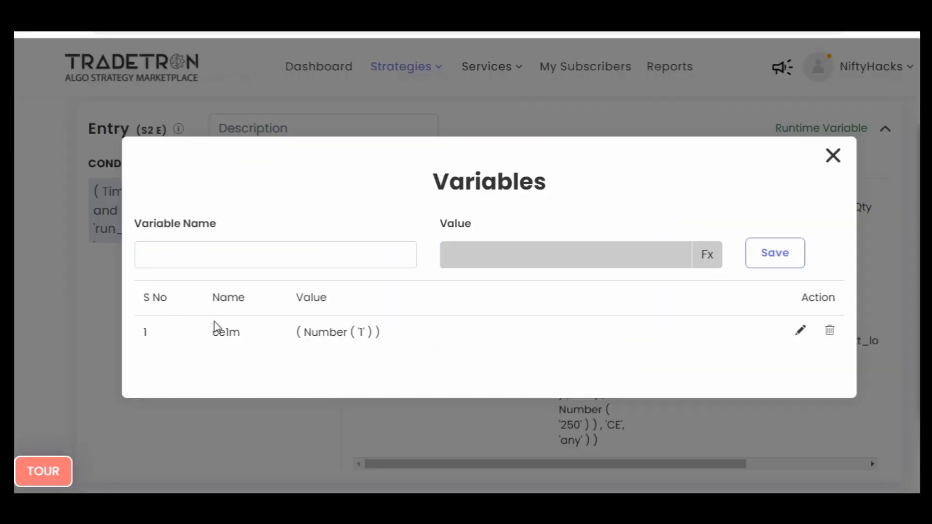
{"action": "left_click", "coordinate": [833, 156]}
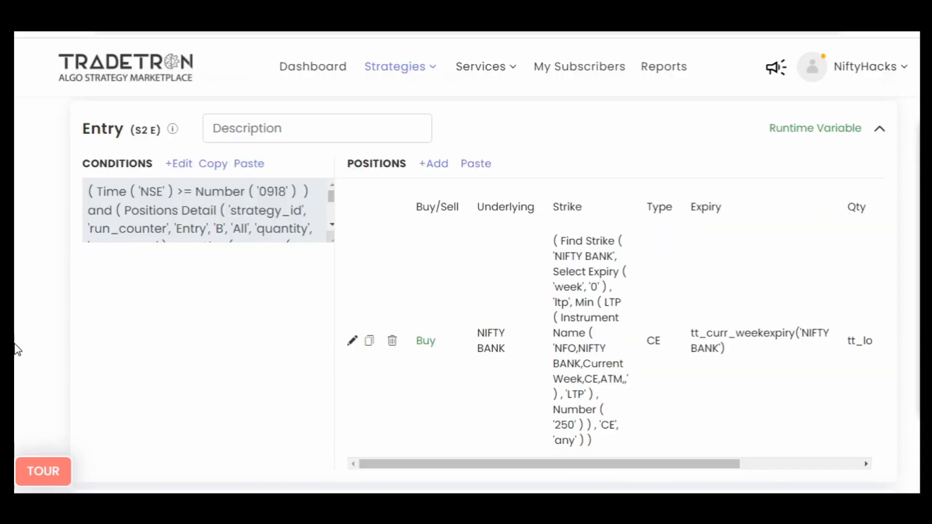
- Copy the Set №2 entry conditions and paste them into the entry of a newly added Set №3
{"action": "left_click", "coordinate": [213, 165]}
{"action": "scroll", "coordinate": [16, 378], "scroll_direction": "down", "scroll_amount": 10}
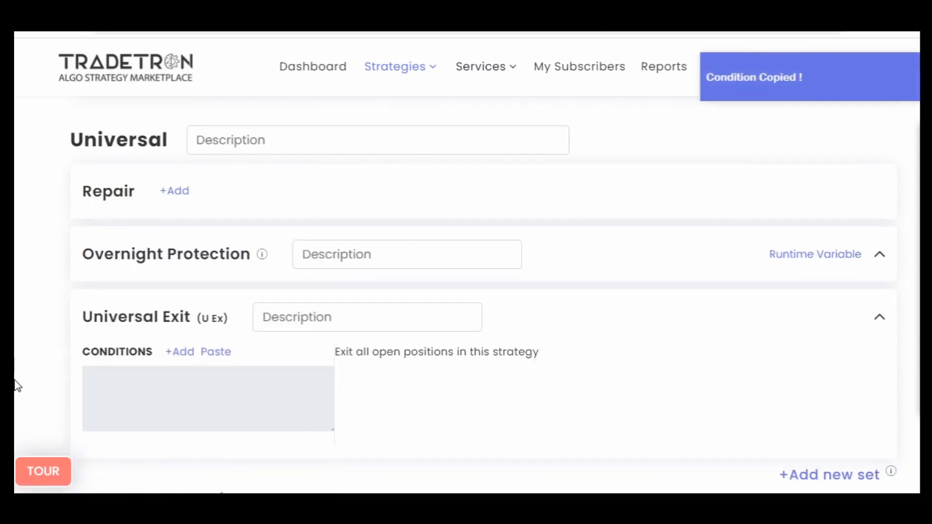
{"action": "left_click", "coordinate": [821, 482]}
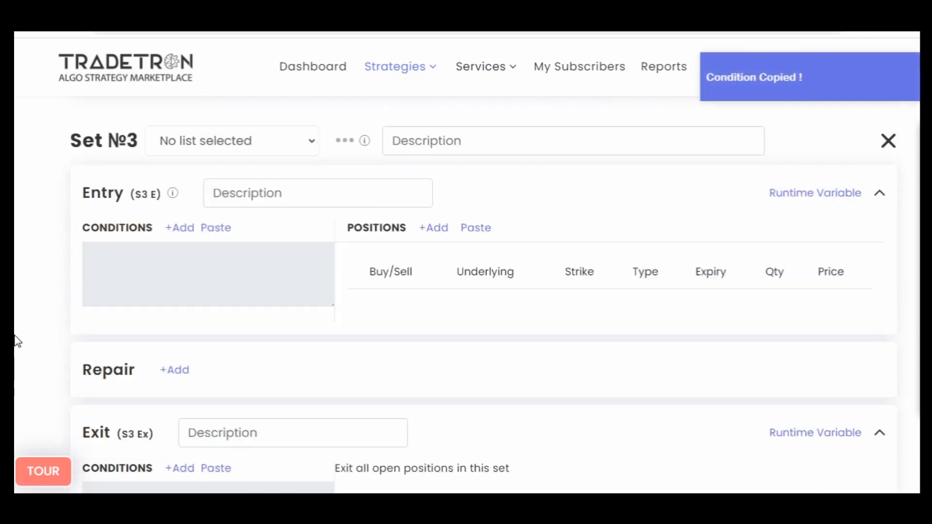
{"action": "left_click", "coordinate": [216, 227]}
- Inspect the Positions Detail parameters in Set №3's entry conditions and delete the Positions Detail < Lot Size row
{"action": "left_click", "coordinate": [184, 232]}
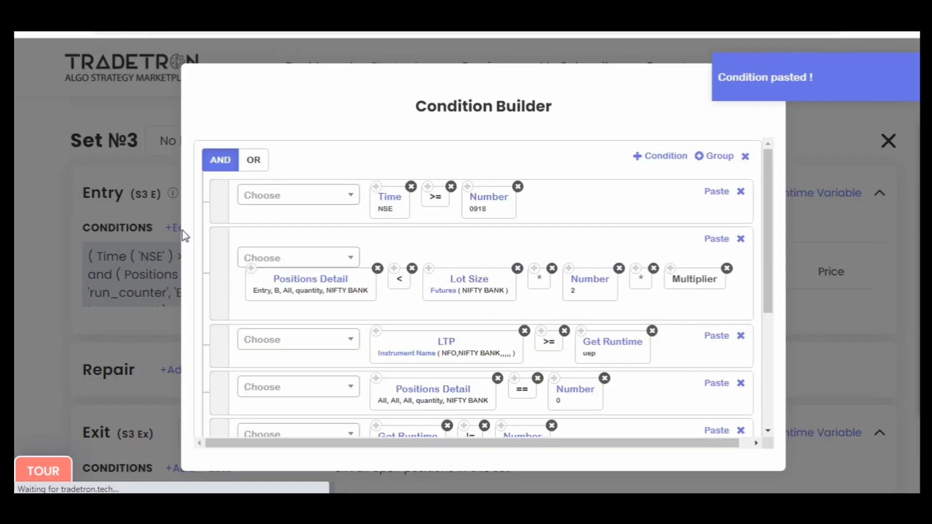
{"action": "left_click", "coordinate": [301, 288]}
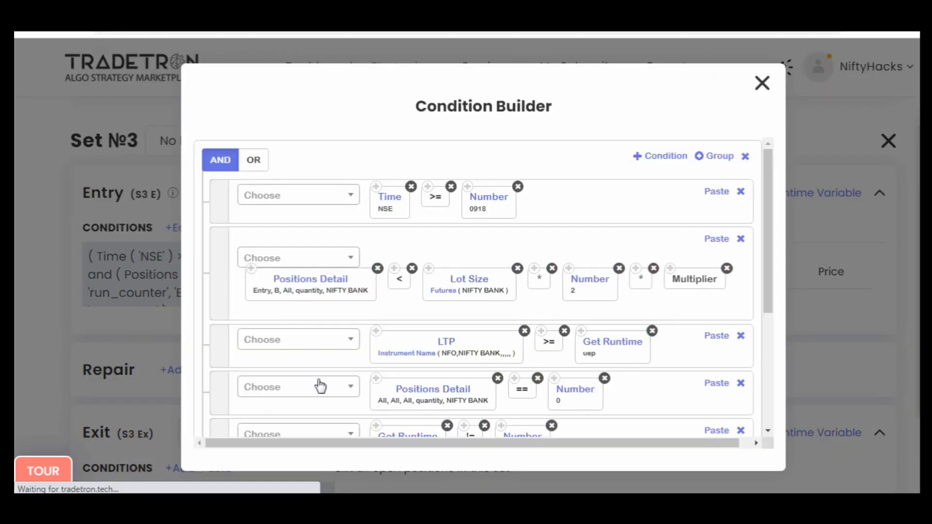
{"action": "left_click", "coordinate": [404, 286]}
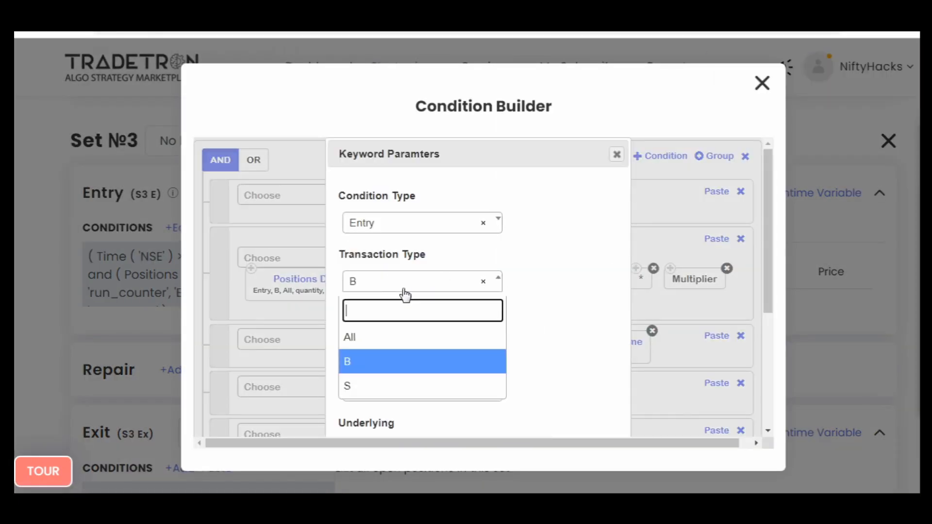
{"action": "left_click", "coordinate": [577, 325]}
{"action": "left_click", "coordinate": [617, 155]}
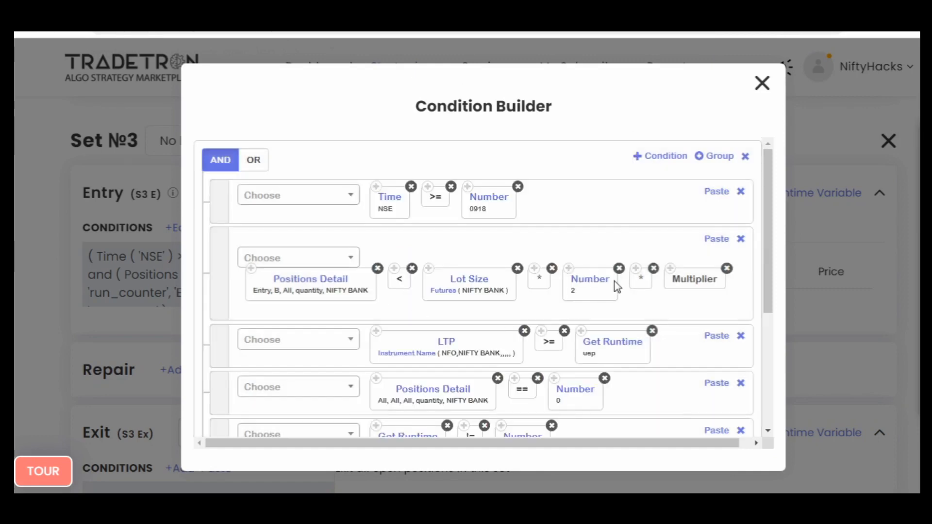
{"action": "left_click", "coordinate": [741, 239]}
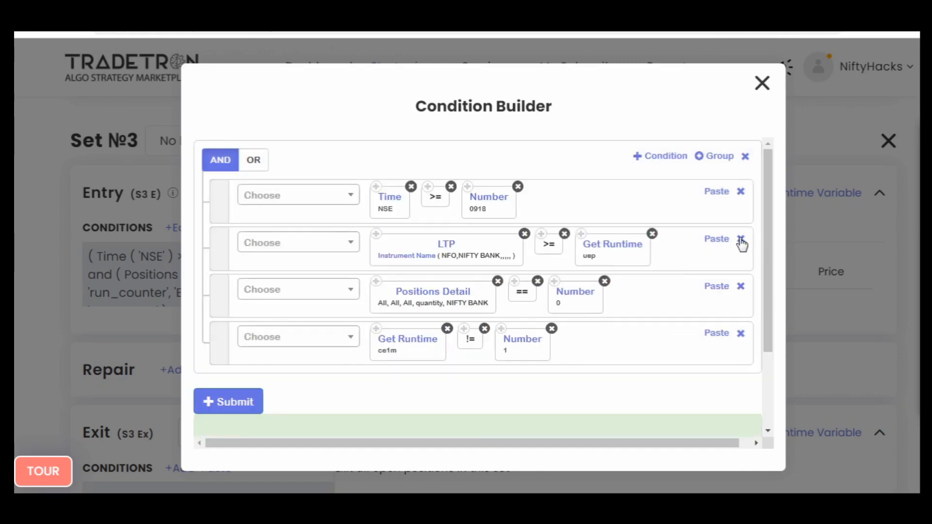
- Set the last condition's Get Runtime variable to pe1m and delete the Positions Detail == 0 row from Set №3's entry
{"action": "left_click", "coordinate": [400, 343]}
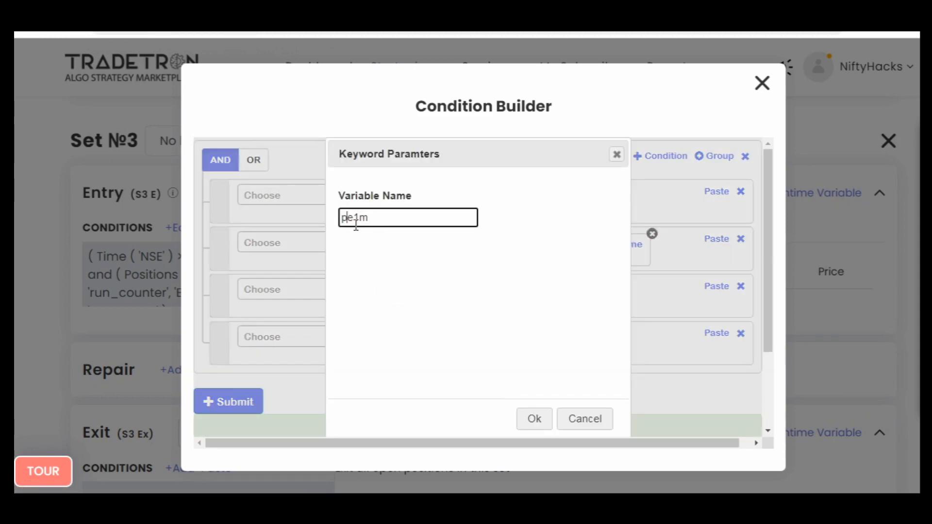
{"action": "left_click", "coordinate": [534, 418]}
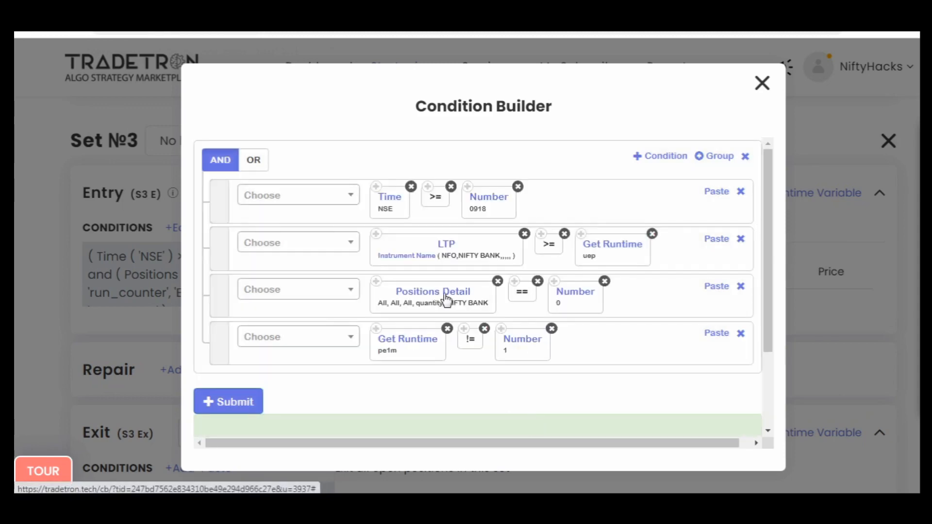
{"action": "left_click", "coordinate": [741, 287]}
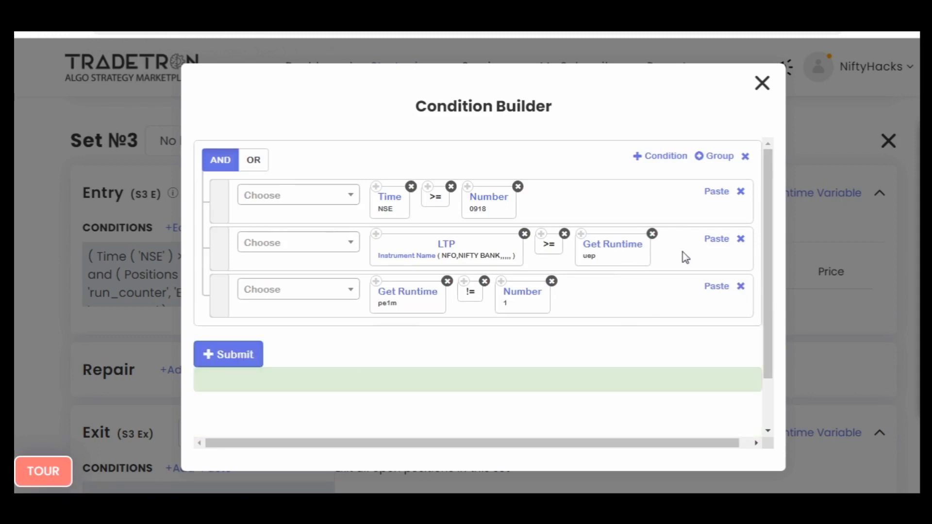
- Replace the >= operator with <= in the LTP condition of Set №3's entry
{"action": "left_click", "coordinate": [312, 246]}
{"action": "type", "text": "<="}
{"action": "key", "text": "Return"}
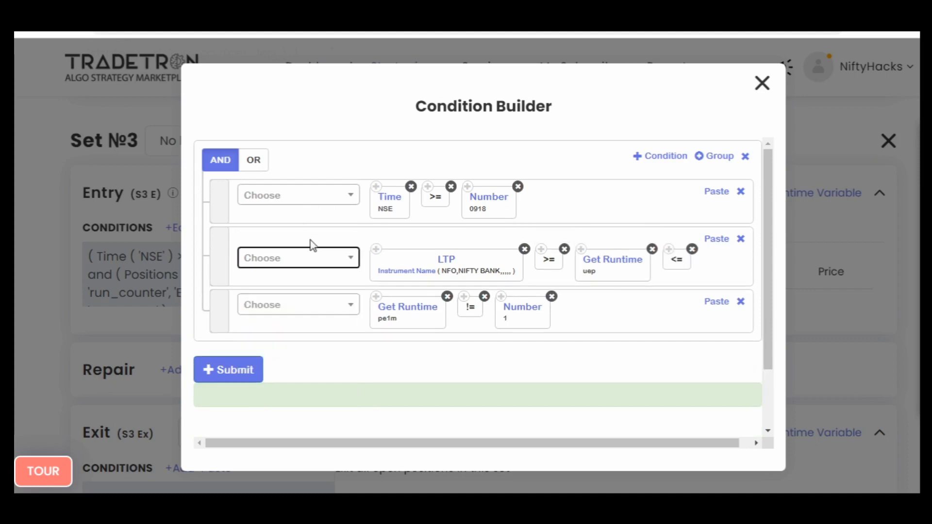
{"action": "left_click_drag", "start_coordinate": [684, 266], "coordinate": [587, 264]}
{"action": "left_click", "coordinate": [565, 250]}
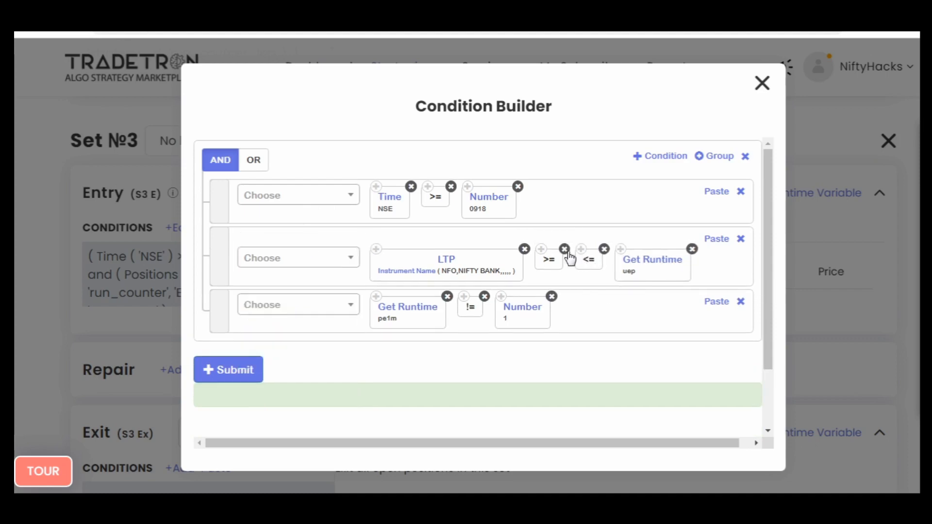
- Set the LTP condition's Get Runtime variable to lep, submit Set №3's entry conditions and close the builder
{"action": "left_click", "coordinate": [609, 249]}
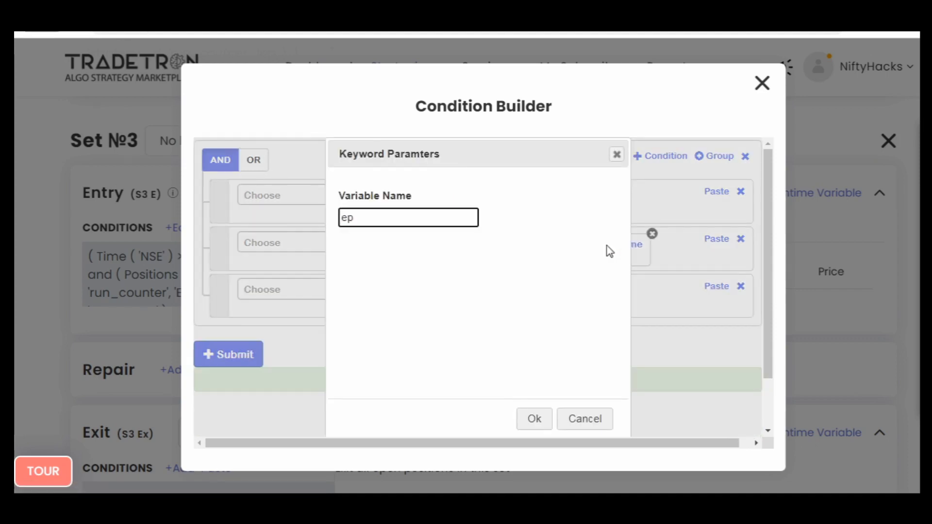
{"action": "key", "text": "Return"}
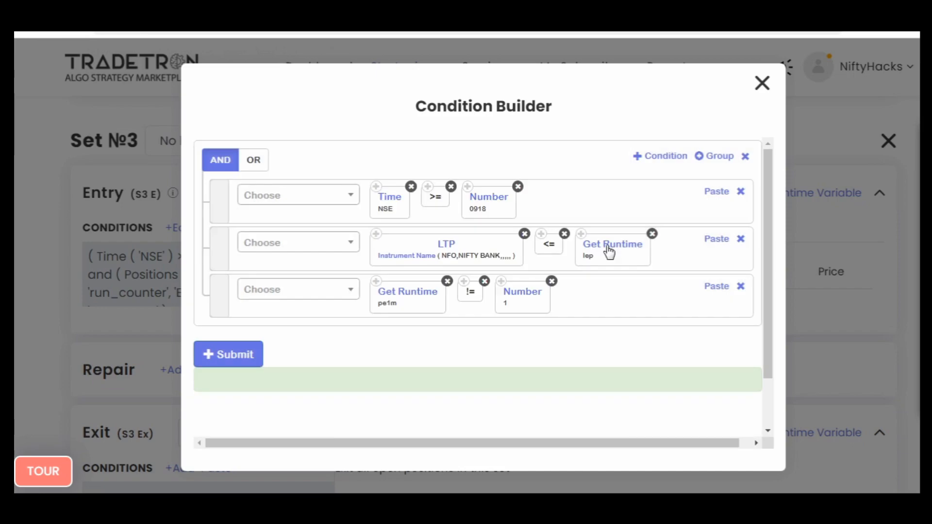
{"action": "left_click", "coordinate": [209, 355]}
{"action": "left_click", "coordinate": [764, 84]}
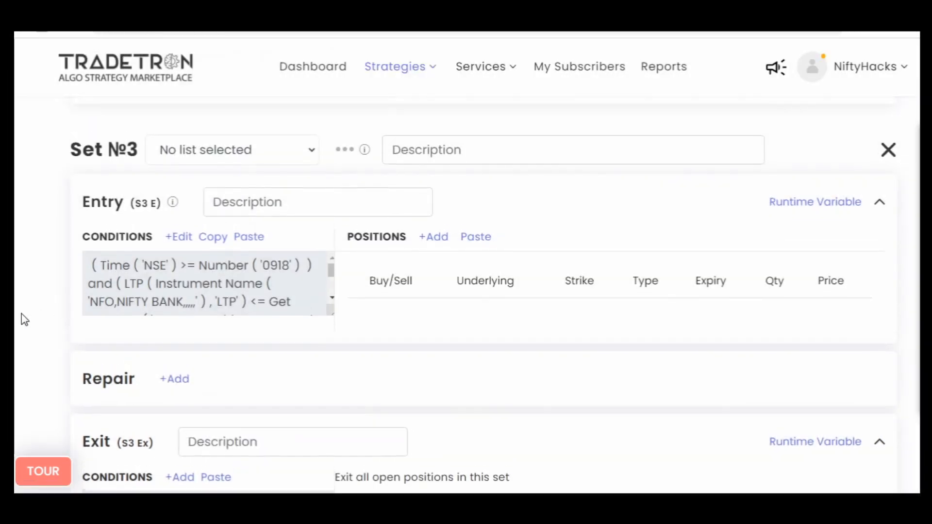
- Delete both Positions Detail rows from the Set №2 entry conditions, submit the changes and close the builder
{"action": "scroll", "coordinate": [87, 261], "scroll_direction": "up", "scroll_amount": 10}
{"action": "scroll", "coordinate": [87, 260], "scroll_direction": "up", "scroll_amount": 5}
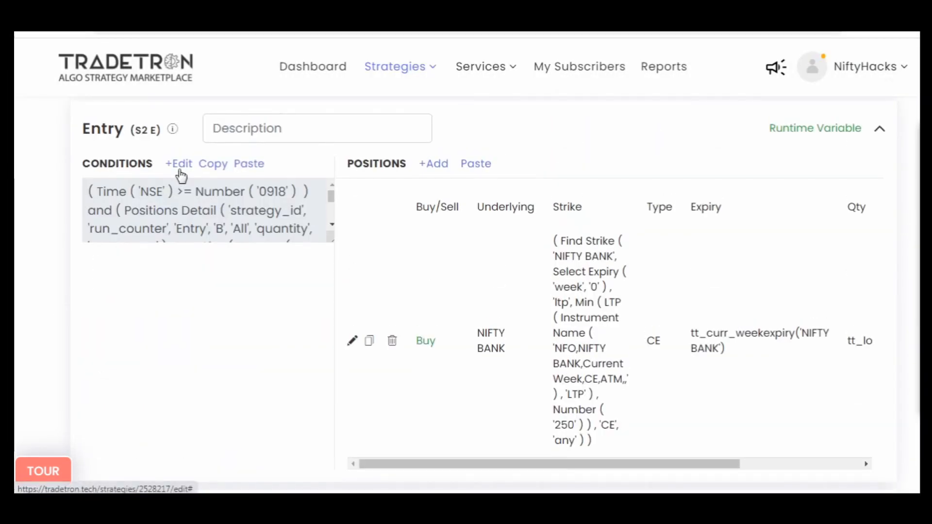
{"action": "left_click", "coordinate": [174, 164]}
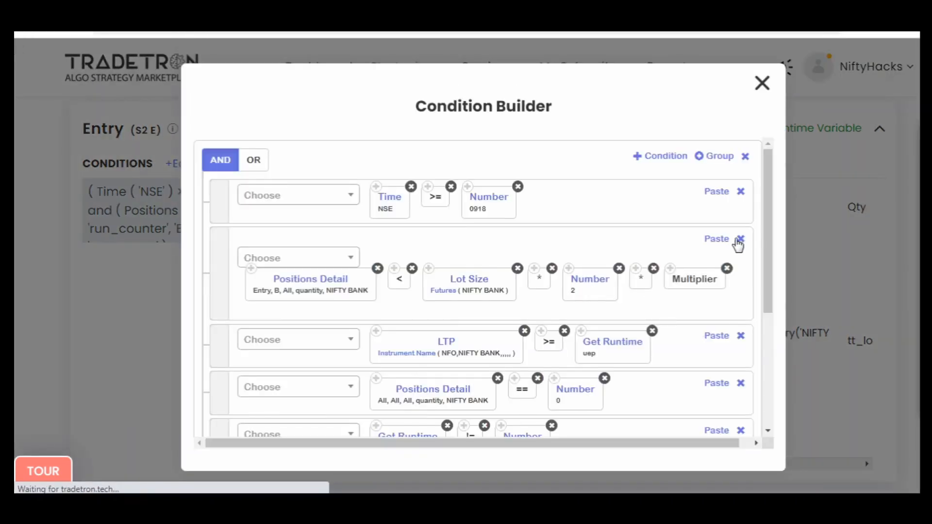
{"action": "left_click", "coordinate": [740, 239]}
{"action": "left_click", "coordinate": [740, 287]}
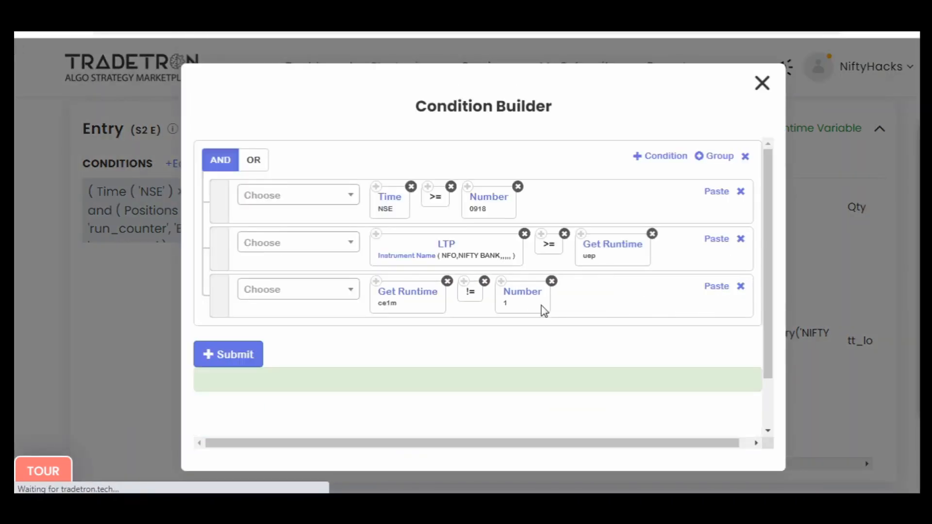
{"action": "left_click", "coordinate": [240, 358]}
{"action": "left_click", "coordinate": [761, 84]}
- Copy the NIFTY BANK call leg from Set №2's entry and paste it into Set №3's entry positions
{"action": "scroll", "coordinate": [10, 391], "scroll_direction": "down", "scroll_amount": 8}
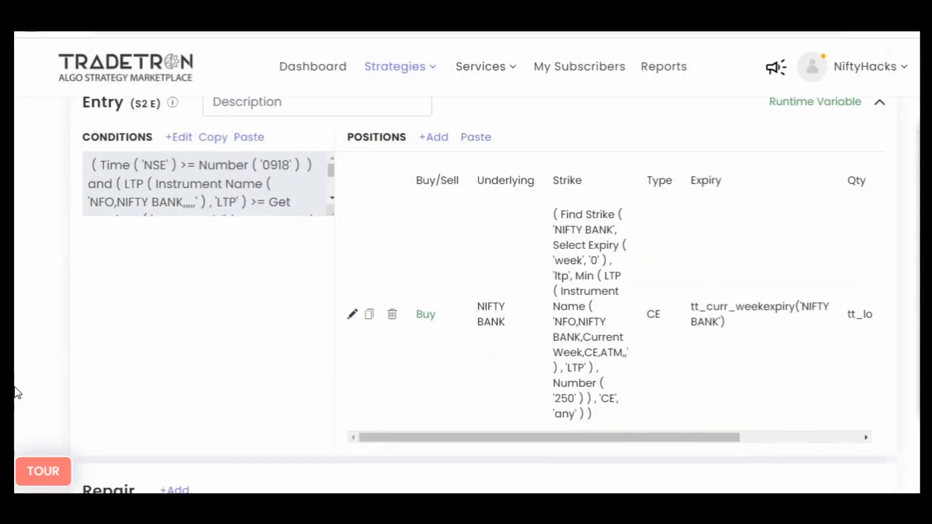
{"action": "scroll", "coordinate": [11, 391], "scroll_direction": "up", "scroll_amount": 5}
{"action": "left_click", "coordinate": [369, 201]}
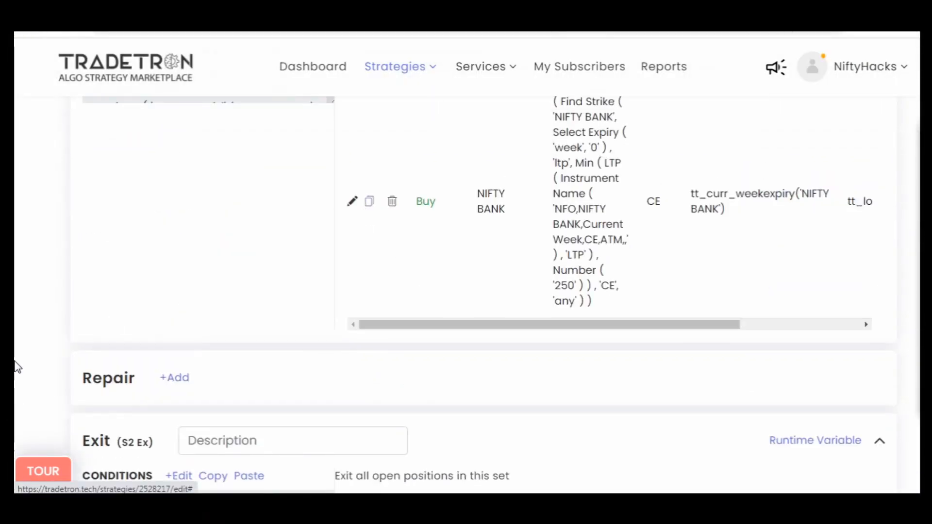
{"action": "scroll", "coordinate": [10, 379], "scroll_direction": "down", "scroll_amount": 10}
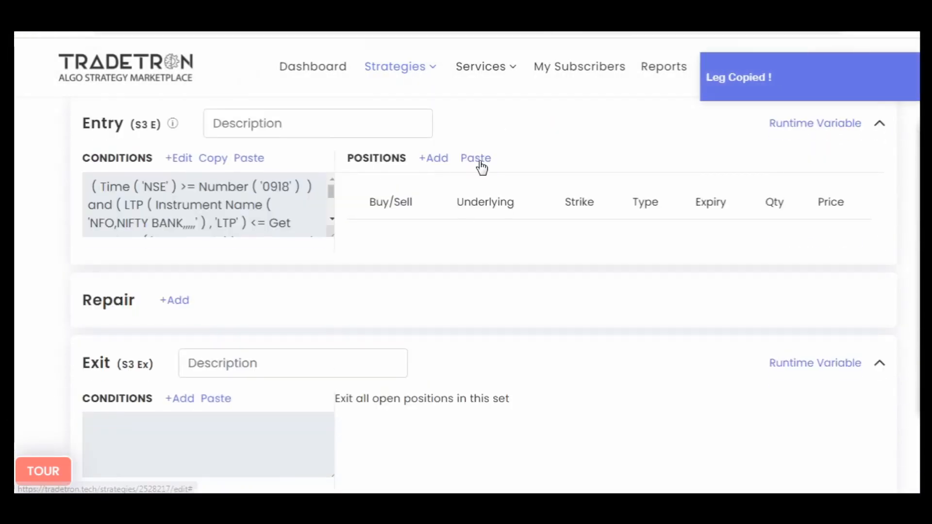
{"action": "left_click", "coordinate": [477, 159]}
- Open the pasted Set №3 leg for editing and set its type to Put with Current Week expiry
{"action": "left_click", "coordinate": [350, 335]}
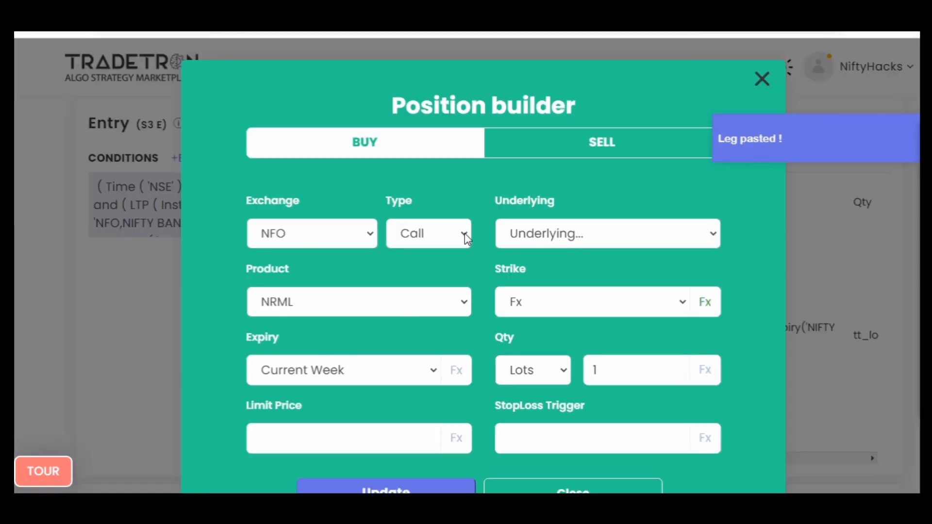
{"action": "left_click", "coordinate": [421, 240]}
{"action": "left_click", "coordinate": [416, 281]}
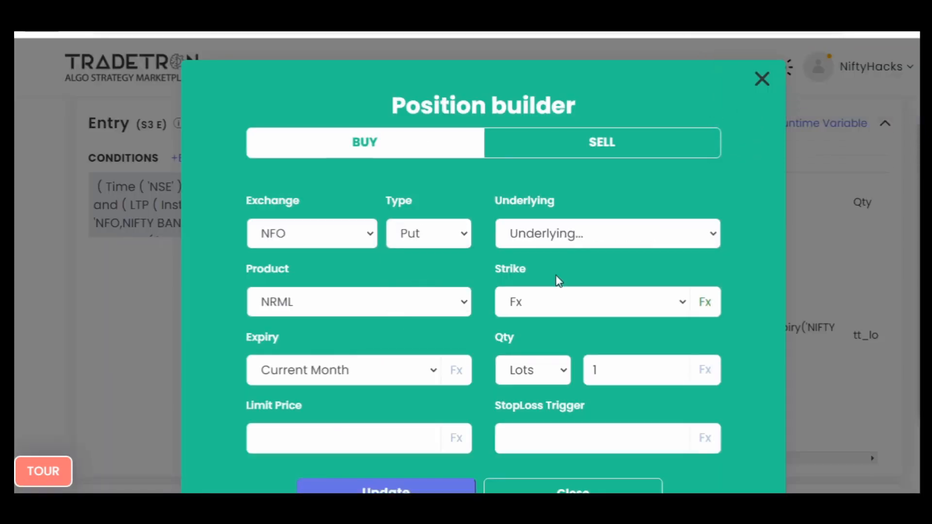
{"action": "left_click", "coordinate": [421, 371]}
{"action": "key", "text": "Up"}
{"action": "key", "text": "Return"}
- Change the option type in the leg's Find Strike formula to PE, submit the formula and close the builder
{"action": "left_click", "coordinate": [704, 303]}
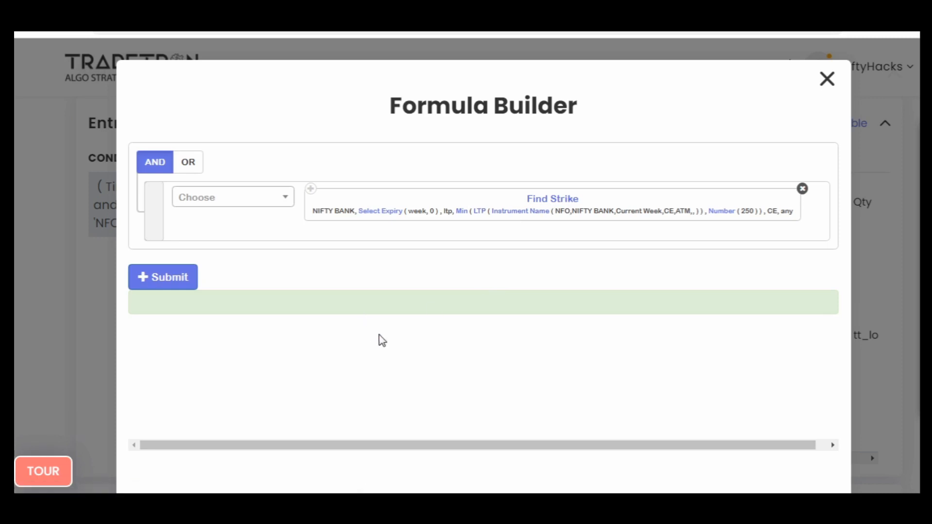
{"action": "scroll", "coordinate": [369, 350], "scroll_direction": "down", "scroll_amount": 2}
{"action": "left_click", "coordinate": [305, 391]}
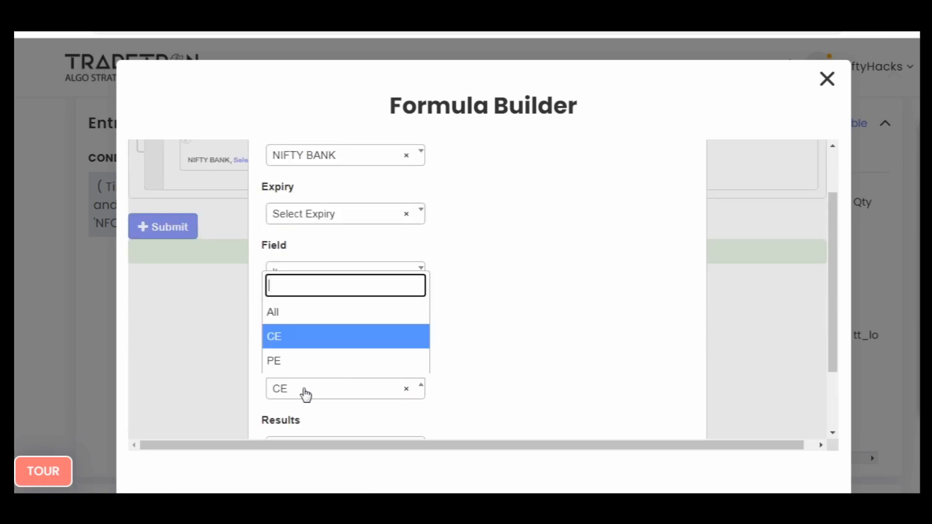
{"action": "left_click", "coordinate": [302, 362]}
{"action": "scroll", "coordinate": [624, 345], "scroll_direction": "down", "scroll_amount": 2}
{"action": "left_click", "coordinate": [607, 426]}
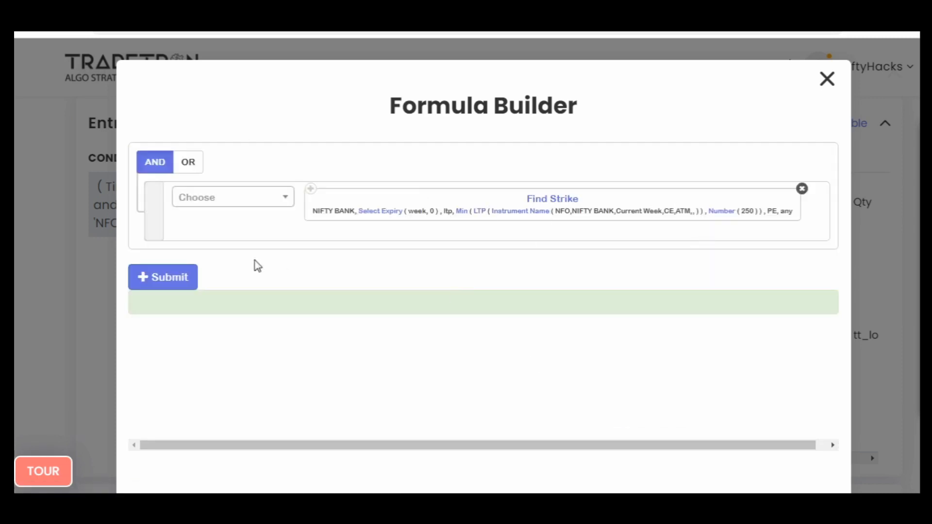
{"action": "left_click", "coordinate": [172, 278]}
{"action": "left_click", "coordinate": [828, 82]}
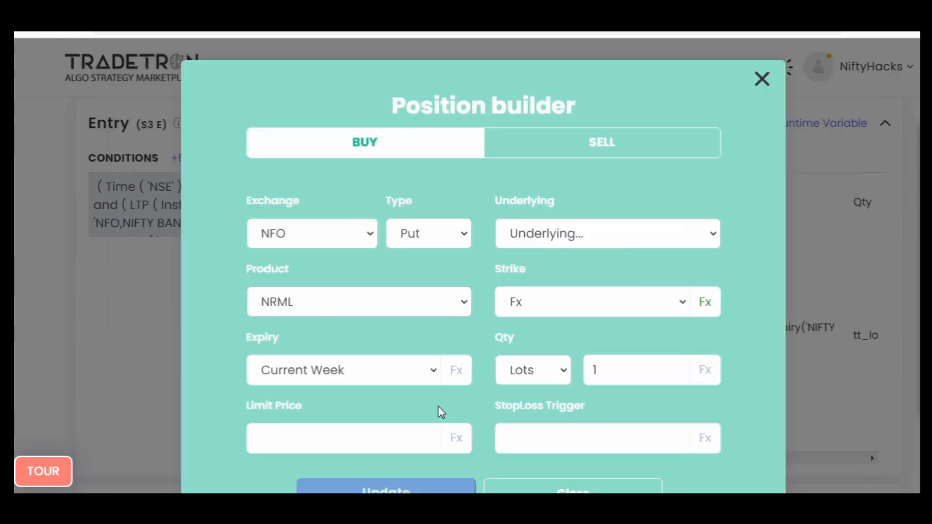
- Set the leg's underlying to NIFTY BANK and its expiry to Current Week, and save the position
{"action": "left_click", "coordinate": [599, 240]}
{"action": "type", "text": "nifty"}
{"action": "key", "text": "Down"}
{"action": "key", "text": "Return"}
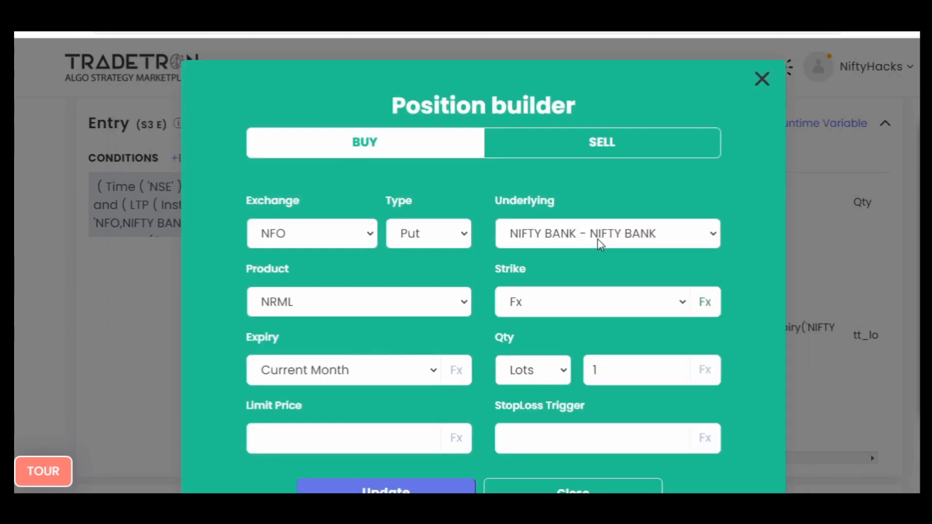
{"action": "left_click", "coordinate": [358, 381]}
{"action": "key", "text": "Up"}
{"action": "key", "text": "Return"}
{"action": "left_click", "coordinate": [542, 487]}
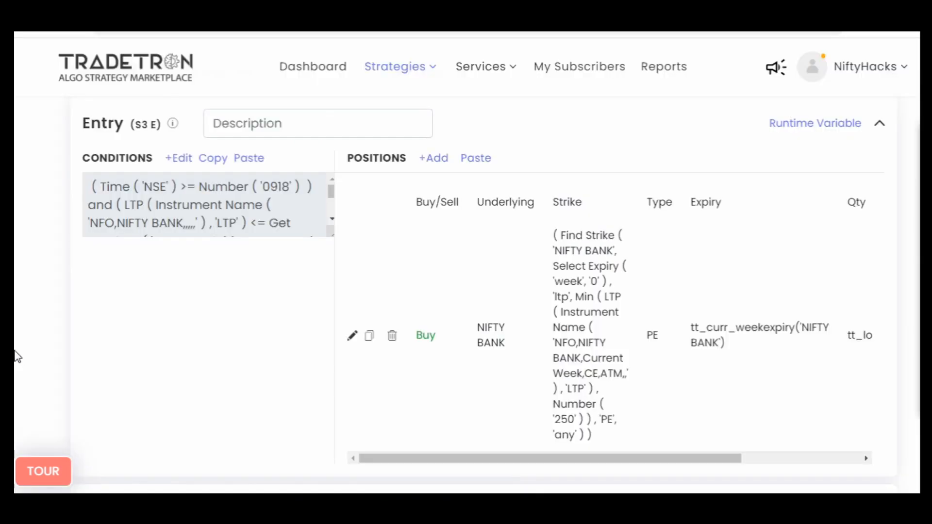
- Copy the exit conditions of Set №2
{"action": "scroll", "coordinate": [18, 356], "scroll_direction": "up", "scroll_amount": 7}
{"action": "left_click", "coordinate": [211, 272]}
{"action": "scroll", "coordinate": [10, 347], "scroll_direction": "down", "scroll_amount": 7}
- Open the runtime variables of Set №3's entry and name a new variable pe1m
{"action": "scroll", "coordinate": [10, 347], "scroll_direction": "up", "scroll_amount": 3}
{"action": "left_click", "coordinate": [773, 267]}
{"action": "left_click", "coordinate": [172, 252]}
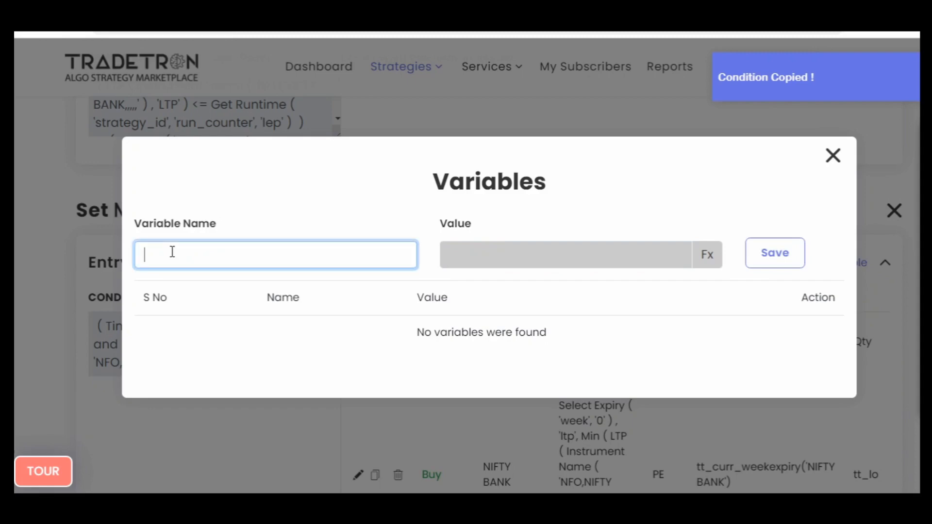
{"action": "type", "text": "petm"}
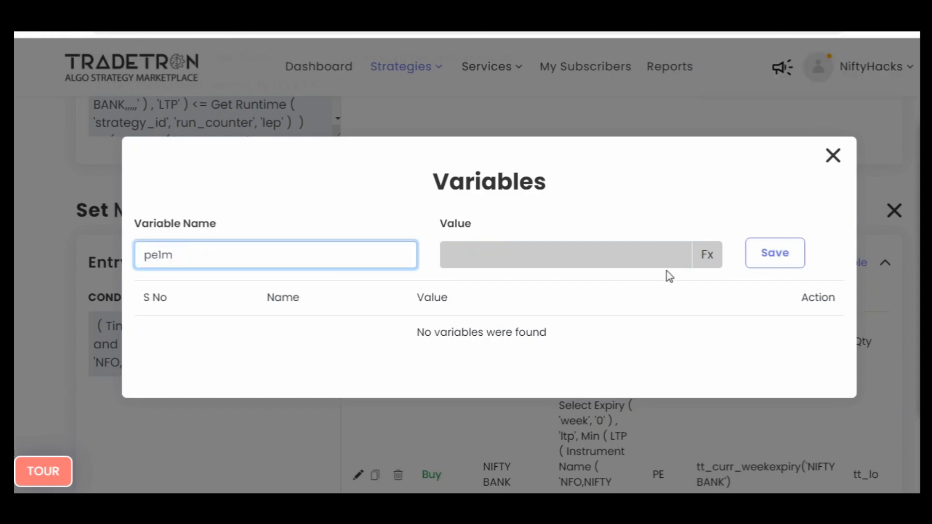
- Build the value of pe1m as Number 1, submit the formula, save the variable and close the variables dialog
{"action": "left_click", "coordinate": [707, 258]}
{"action": "left_click", "coordinate": [269, 197]}
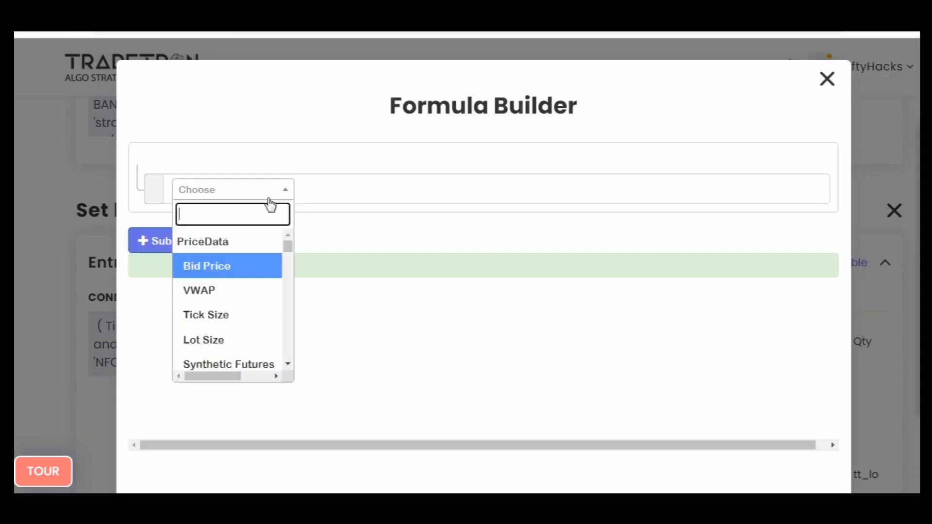
{"action": "type", "text": "num"}
{"action": "key", "text": "Down"}
{"action": "key", "text": "Down"}
{"action": "key", "text": "Return"}
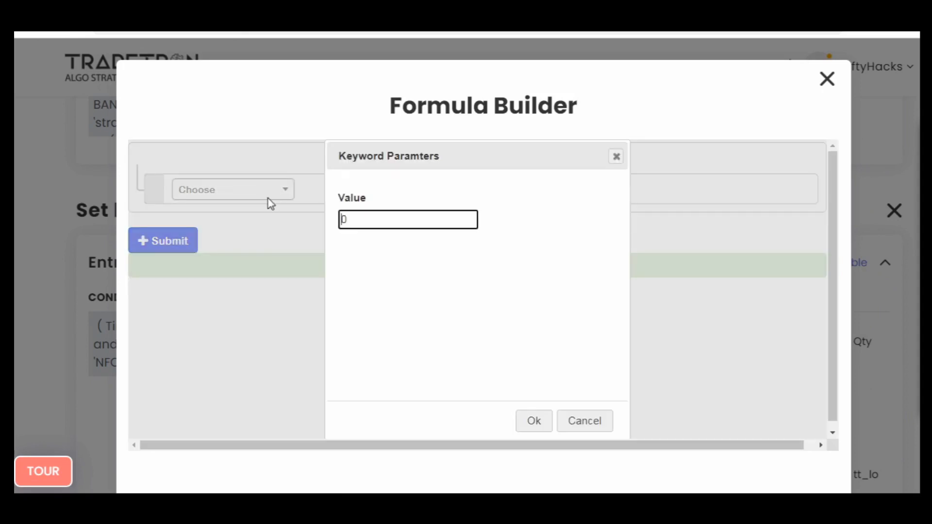
{"action": "type", "text": "1"}
{"action": "key", "text": "Return"}
{"action": "left_click", "coordinate": [180, 254]}
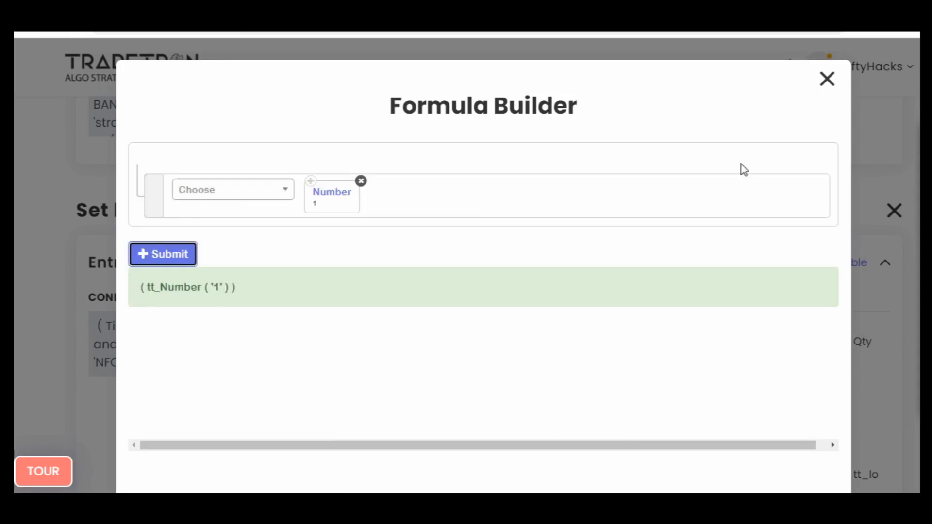
{"action": "left_click", "coordinate": [827, 79]}
{"action": "left_click", "coordinate": [791, 252]}
{"action": "left_click", "coordinate": [833, 155]}
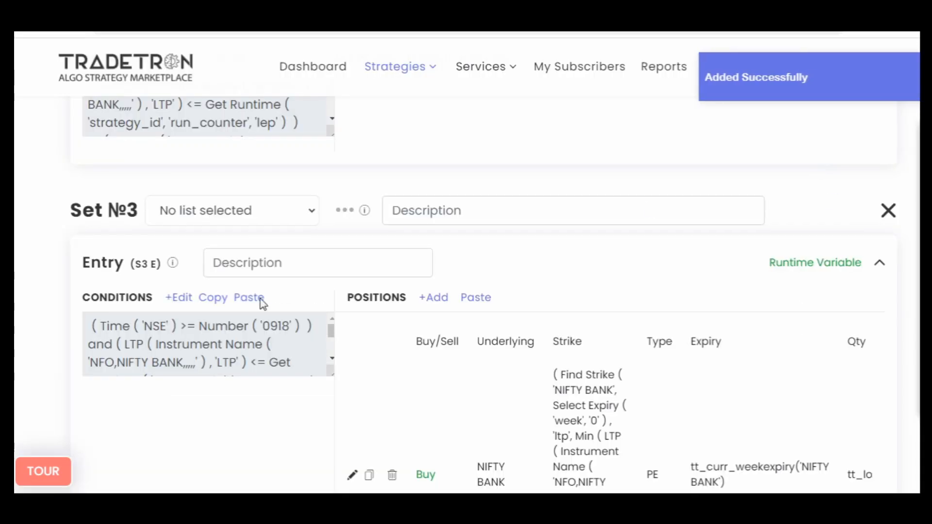
- Copy the exit conditions of Set №2 again and paste them into the exit of Set №3
{"action": "scroll", "coordinate": [19, 346], "scroll_direction": "down", "scroll_amount": 7}
{"action": "scroll", "coordinate": [19, 346], "scroll_direction": "up", "scroll_amount": 5}
{"action": "scroll", "coordinate": [18, 345], "scroll_direction": "up", "scroll_amount": 4}
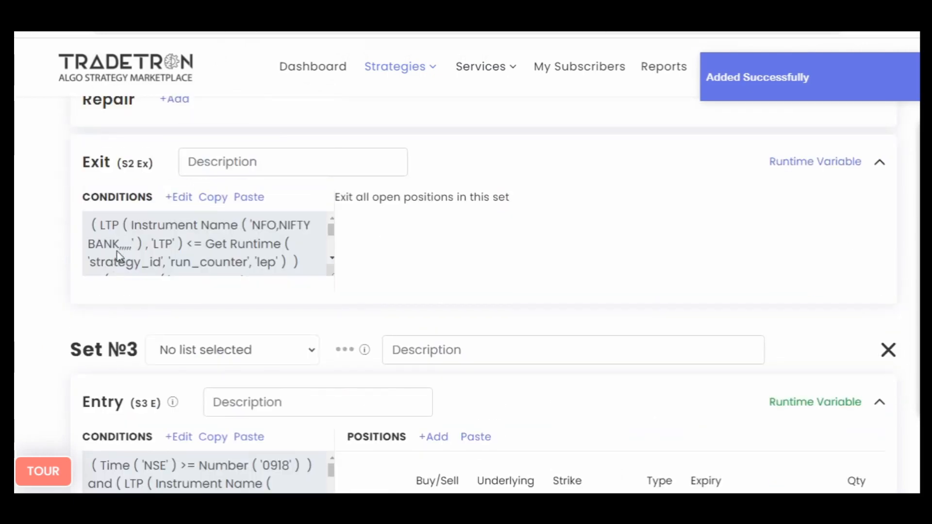
{"action": "left_click", "coordinate": [217, 201]}
{"action": "scroll", "coordinate": [18, 340], "scroll_direction": "down", "scroll_amount": 10}
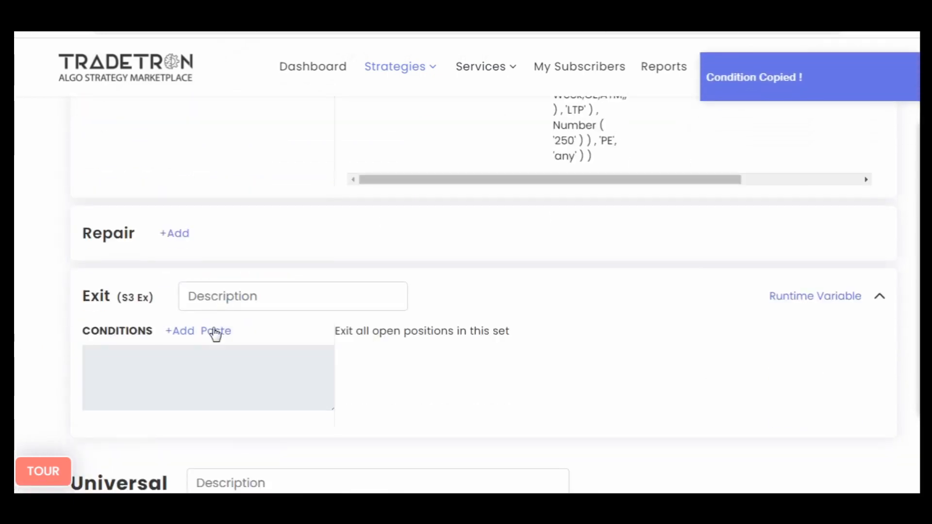
{"action": "left_click", "coordinate": [216, 331]}
- Open Set №3's exit conditions for editing and replace the first condition's comparison operator with >=
{"action": "left_click", "coordinate": [183, 338]}
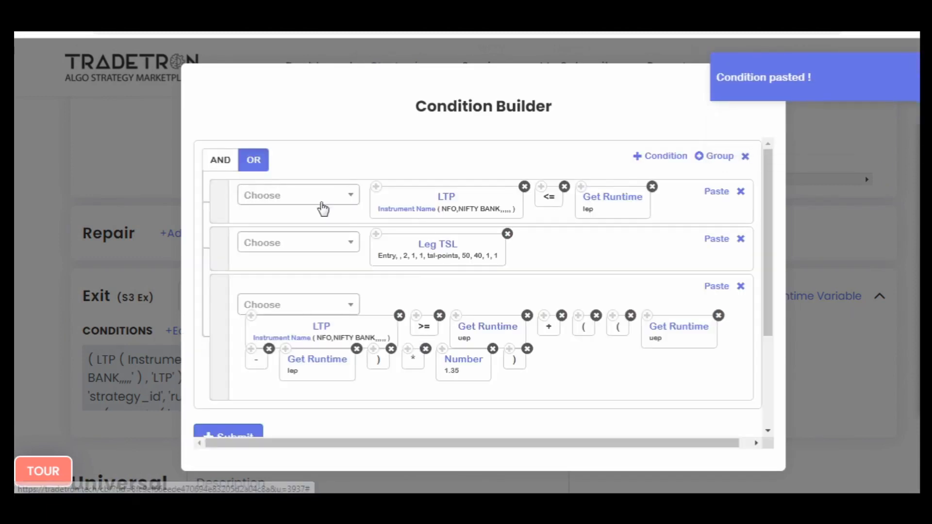
{"action": "left_click", "coordinate": [322, 200]}
{"action": "type", "text": ">"}
{"action": "key", "text": "Down"}
{"action": "key", "text": "Return"}
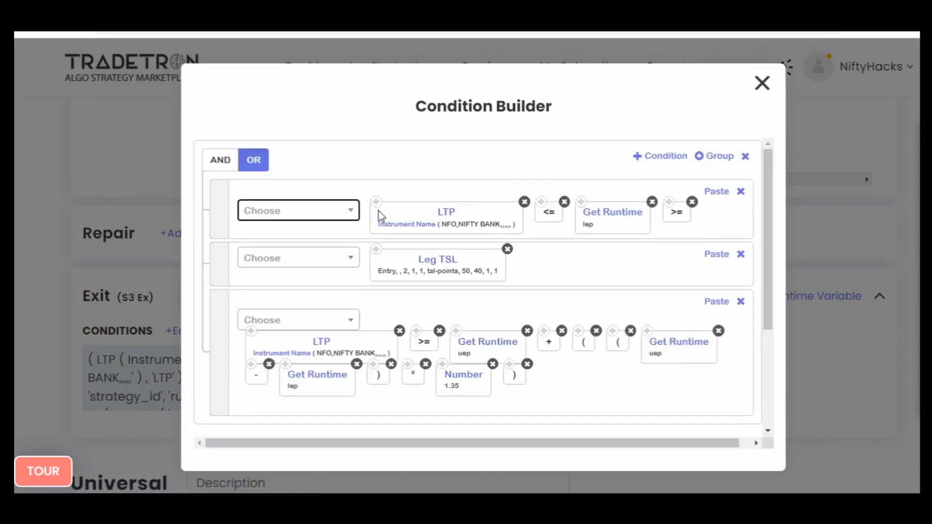
{"action": "left_click_drag", "start_coordinate": [680, 212], "coordinate": [587, 212]}
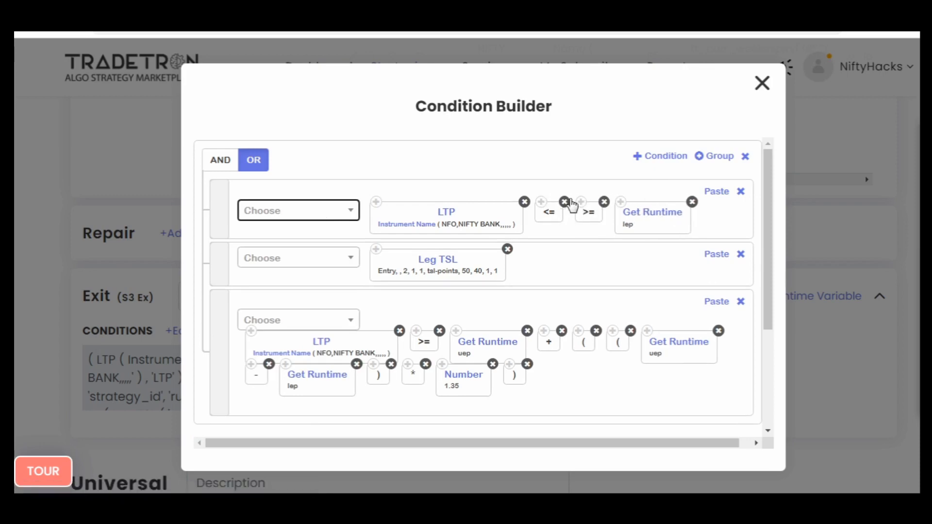
{"action": "left_click", "coordinate": [565, 201]}
- Change the Get Runtime variable in the first exit condition to uep
{"action": "left_click", "coordinate": [610, 195]}
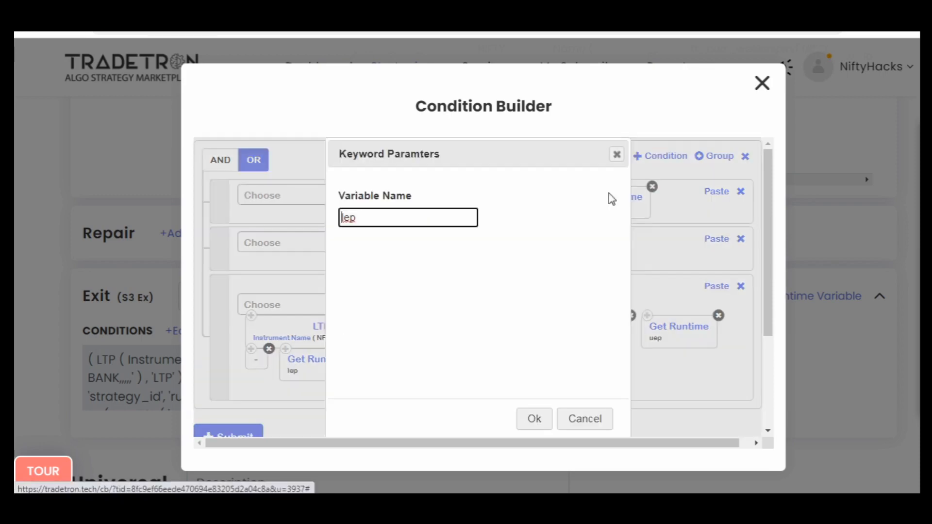
{"action": "key", "text": "Home"}
{"action": "key", "text": "Delete"}
{"action": "type", "text": "u"}
{"action": "key", "text": "Return"}
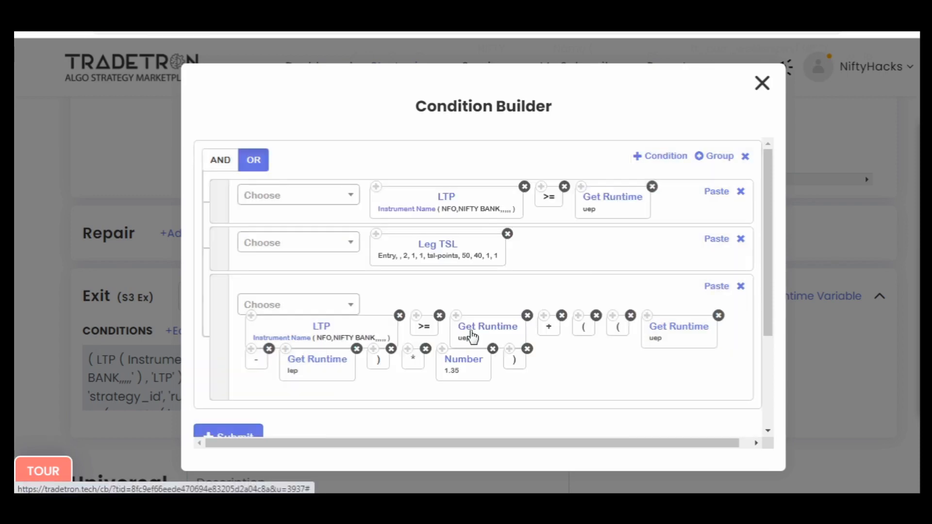
- Set the Set Number of the Leg TSL condition to 3
{"action": "left_click", "coordinate": [437, 251]}
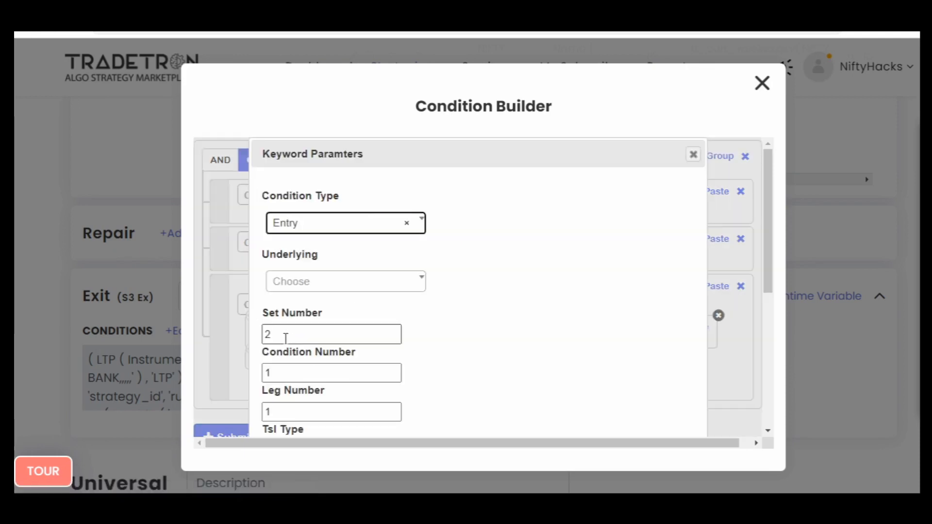
{"action": "double_click", "coordinate": [285, 326]}
{"action": "type", "text": "3"}
{"action": "scroll", "coordinate": [590, 397], "scroll_direction": "down", "scroll_amount": 5}
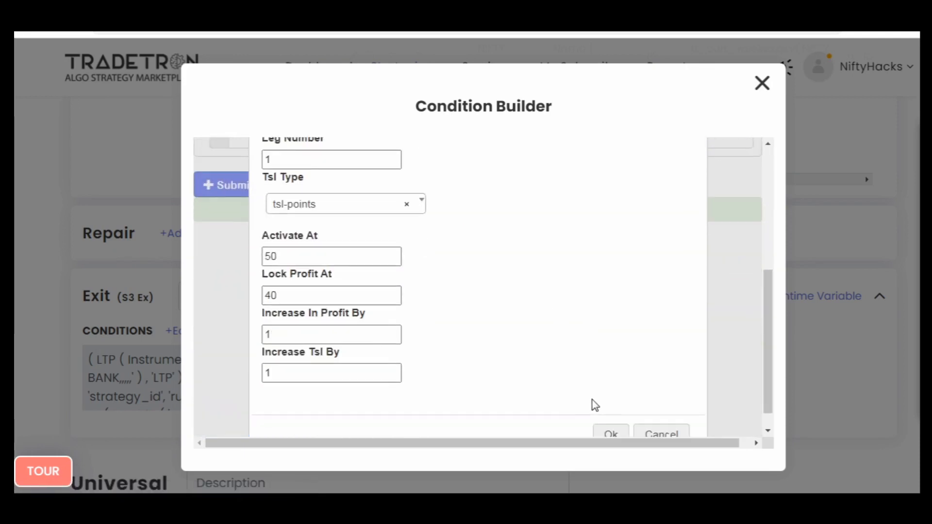
{"action": "key", "text": "Return"}
{"action": "scroll", "coordinate": [426, 379], "scroll_direction": "up", "scroll_amount": 3}
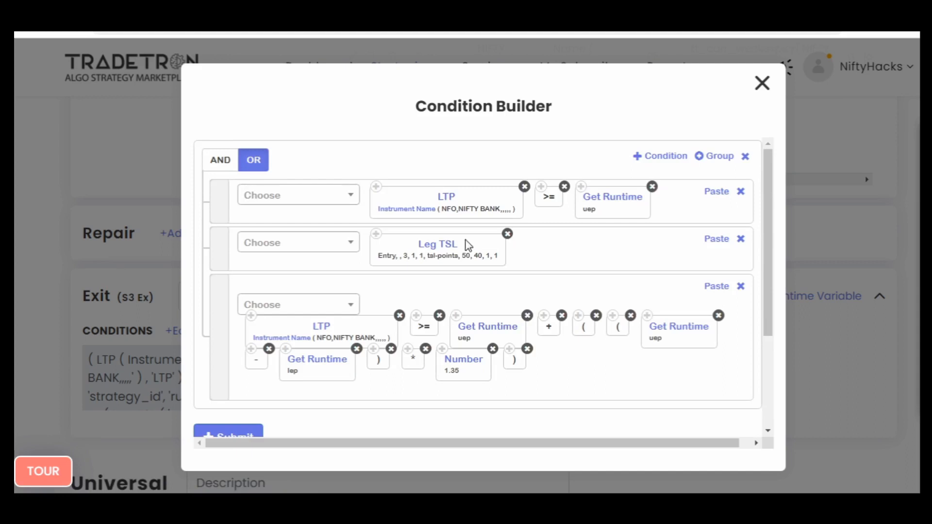
- Set the Leg TSL condition to activate at 80 and lock profit at 75
{"action": "left_click", "coordinate": [437, 247]}
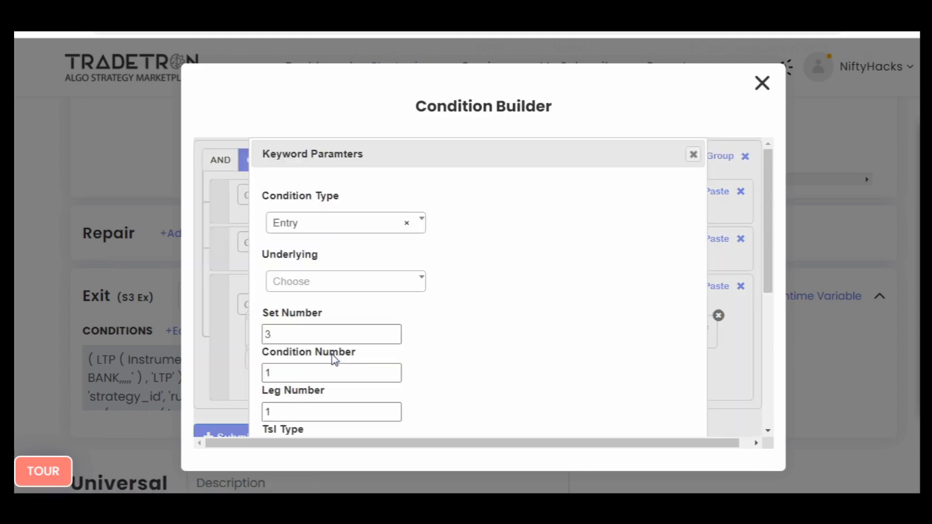
{"action": "scroll", "coordinate": [468, 349], "scroll_direction": "down", "scroll_amount": 5}
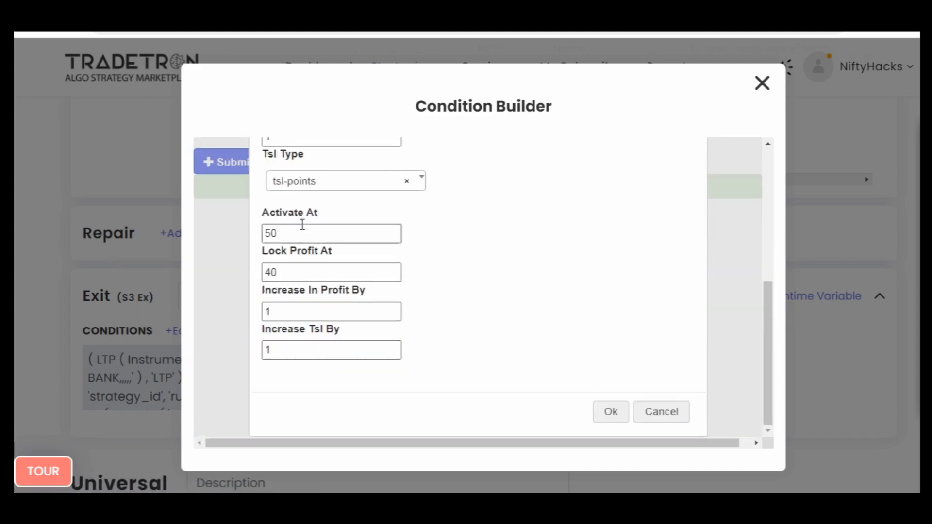
{"action": "double_click", "coordinate": [301, 226]}
{"action": "type", "text": "80"}
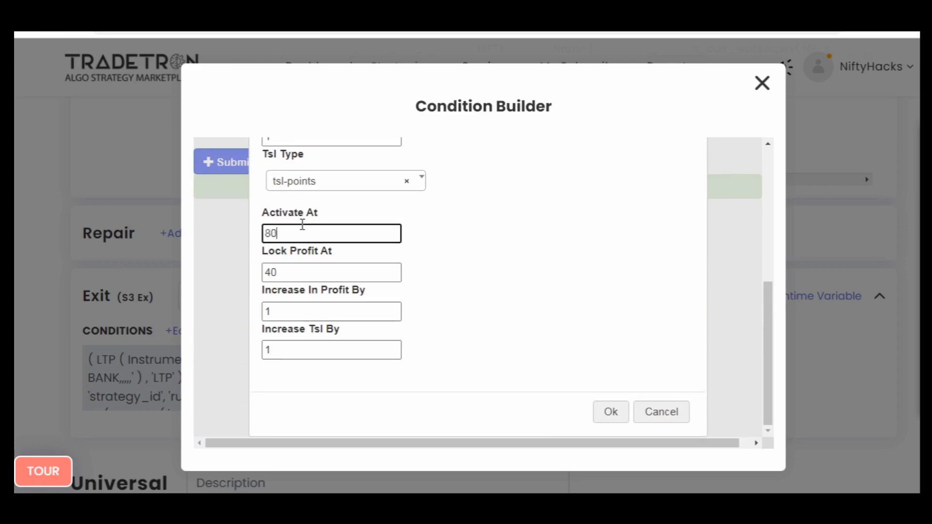
{"action": "double_click", "coordinate": [300, 274]}
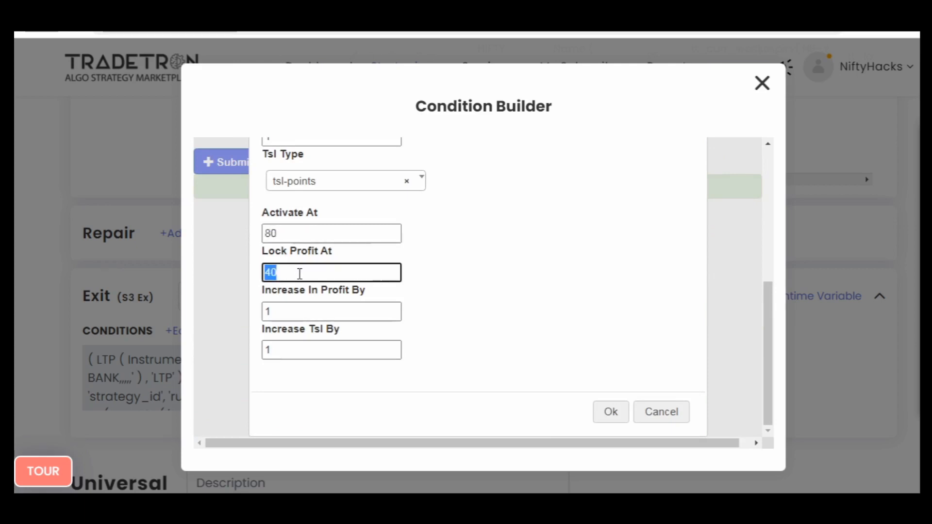
{"action": "type", "text": "75"}
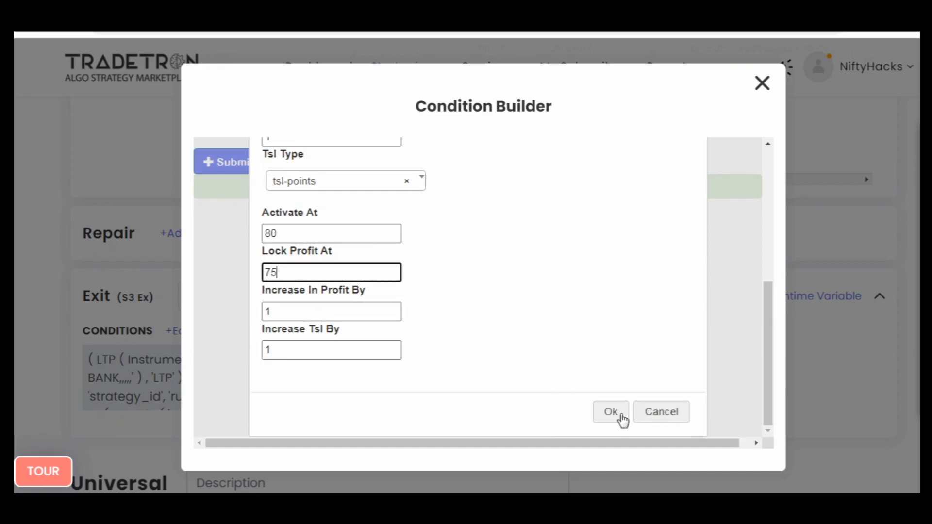
{"action": "left_click", "coordinate": [603, 413]}
{"action": "scroll", "coordinate": [437, 354], "scroll_direction": "up", "scroll_amount": 3}
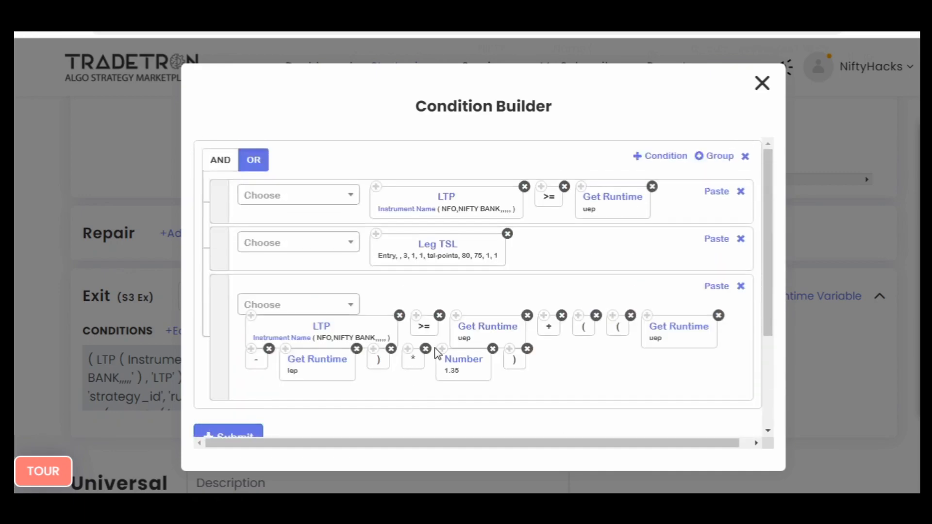
- Set the Number multiplier in the third exit condition to 2.35, submit Set №3's exit conditions and close the builder
{"action": "scroll", "coordinate": [437, 354], "scroll_direction": "down", "scroll_amount": 2}
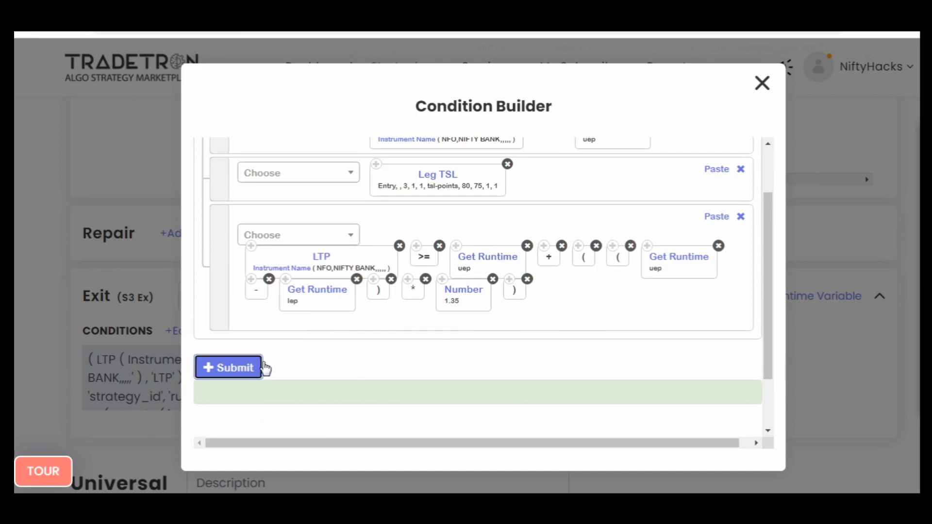
{"action": "left_click", "coordinate": [257, 370]}
{"action": "scroll", "coordinate": [505, 348], "scroll_direction": "up", "scroll_amount": 1}
{"action": "scroll", "coordinate": [507, 349], "scroll_direction": "up", "scroll_amount": 1}
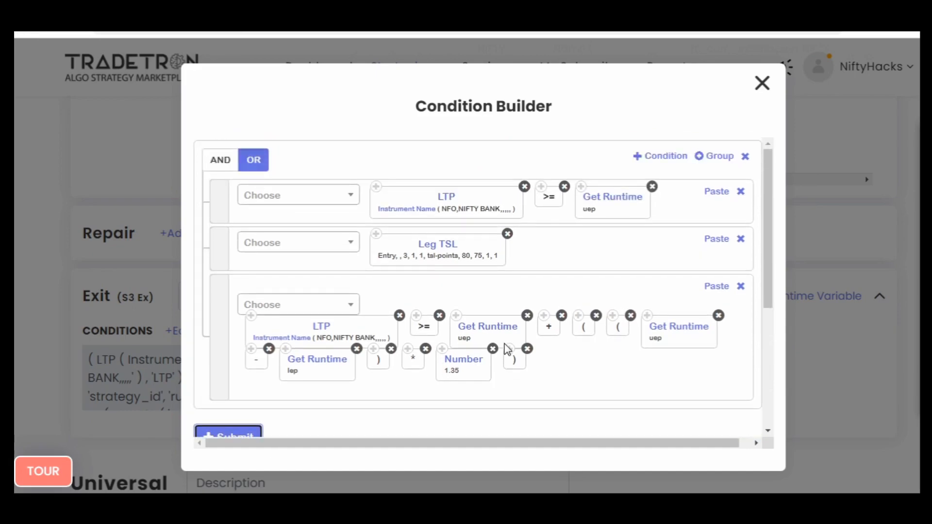
{"action": "scroll", "coordinate": [505, 348], "scroll_direction": "down", "scroll_amount": 6}
{"action": "scroll", "coordinate": [505, 348], "scroll_direction": "up", "scroll_amount": 6}
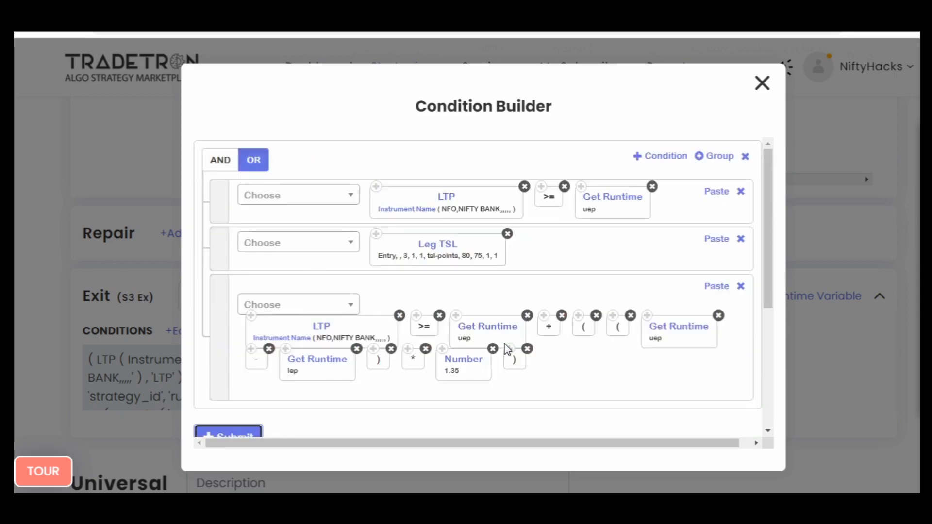
{"action": "left_click", "coordinate": [462, 364]}
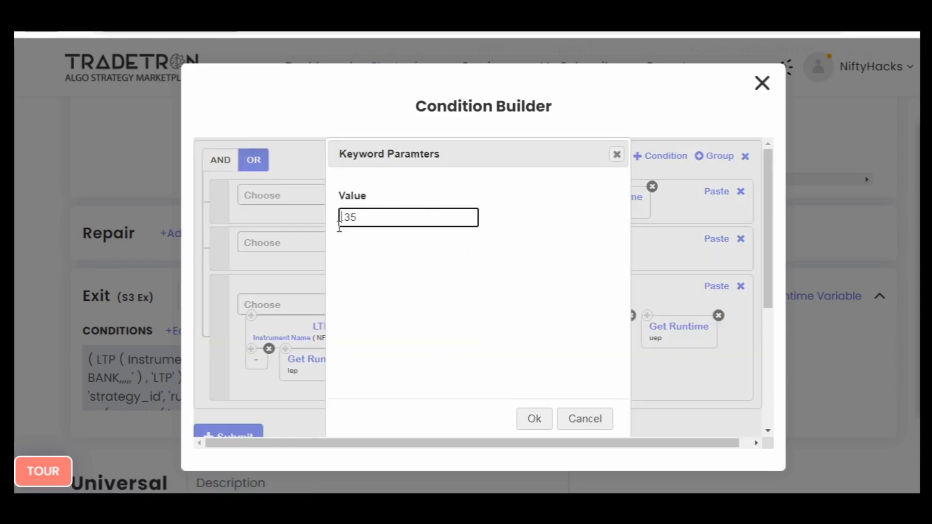
{"action": "left_click", "coordinate": [537, 422]}
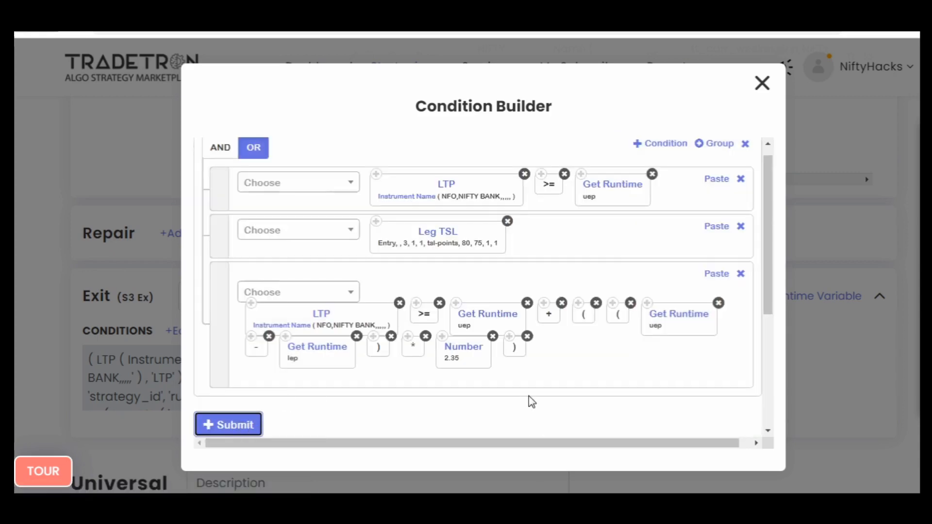
{"action": "scroll", "coordinate": [529, 397], "scroll_direction": "down", "scroll_amount": 5}
{"action": "scroll", "coordinate": [529, 397], "scroll_direction": "up", "scroll_amount": 5}
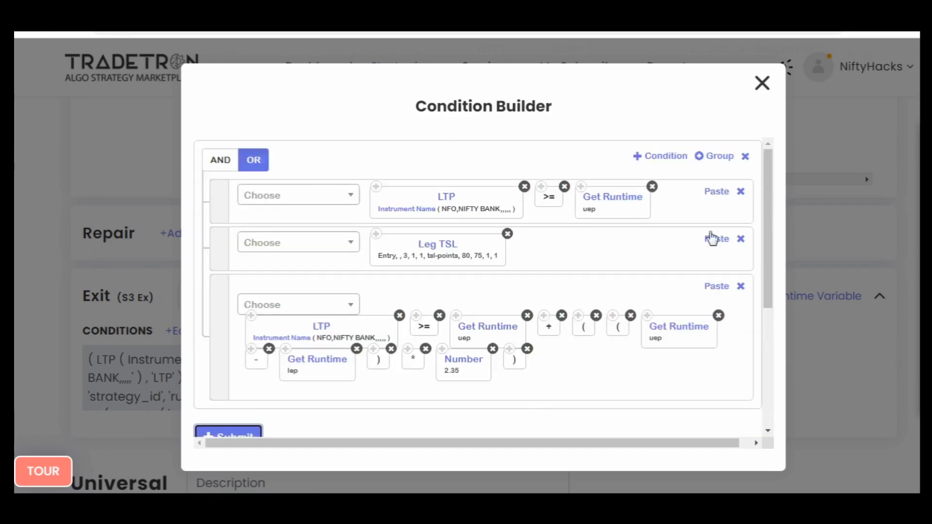
{"action": "left_click", "coordinate": [760, 75]}
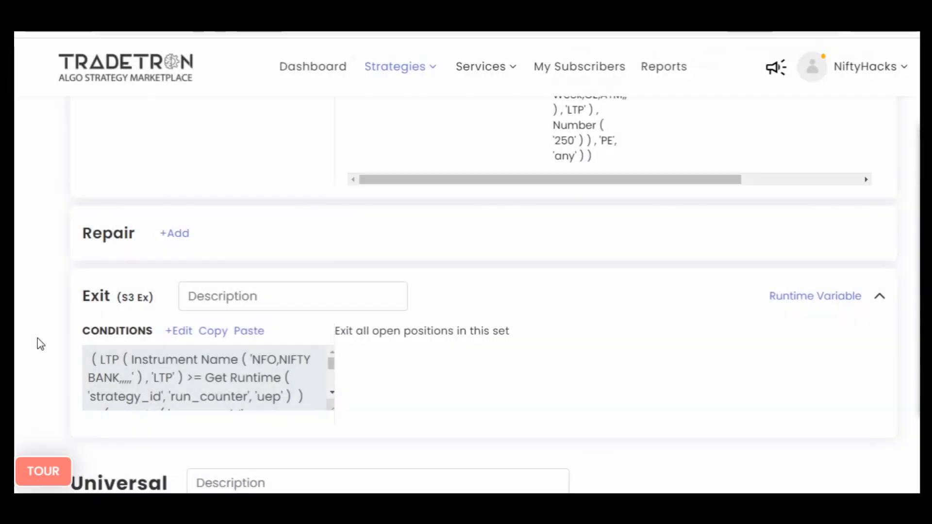
- In Set №2's exit conditions, set Leg TSL to activate at 80 and lock profit at 75, and submit the conditions
{"action": "scroll", "coordinate": [37, 340], "scroll_direction": "up", "scroll_amount": 15}
{"action": "scroll", "coordinate": [37, 340], "scroll_direction": "down", "scroll_amount": 6}
{"action": "left_click", "coordinate": [185, 269]}
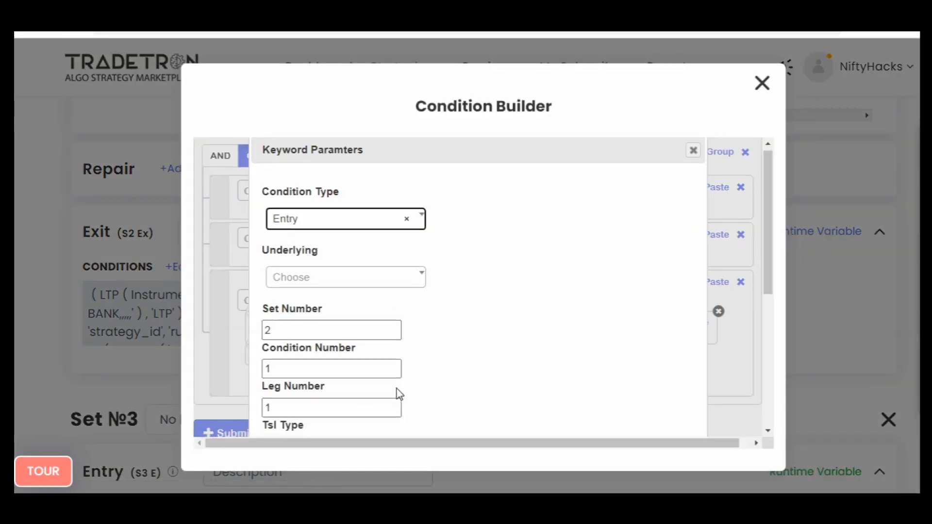
{"action": "scroll", "coordinate": [281, 311], "scroll_direction": "down", "scroll_amount": 5}
{"action": "double_click", "coordinate": [294, 227]}
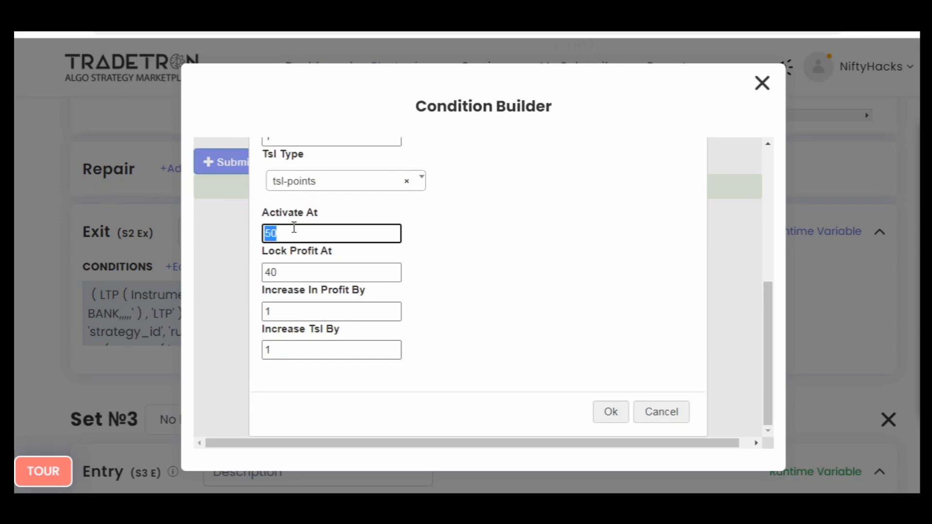
{"action": "type", "text": "80"}
{"action": "double_click", "coordinate": [296, 266]}
{"action": "left_click", "coordinate": [607, 412]}
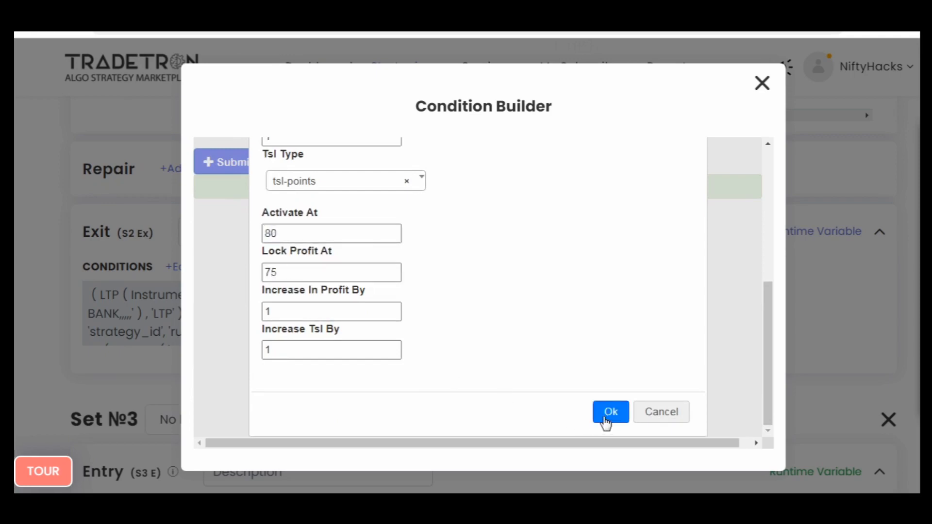
{"action": "left_click", "coordinate": [260, 291]}
- Set the Number multiplier in the third exit condition of Set №2 to 2.35
{"action": "scroll", "coordinate": [574, 315], "scroll_direction": "up", "scroll_amount": 3}
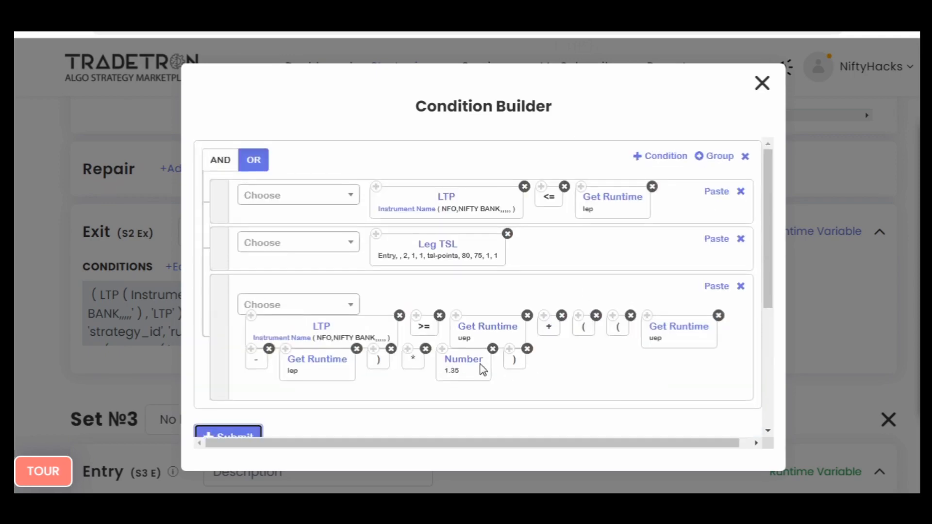
{"action": "left_click", "coordinate": [474, 364]}
{"action": "key", "text": "Delete"}
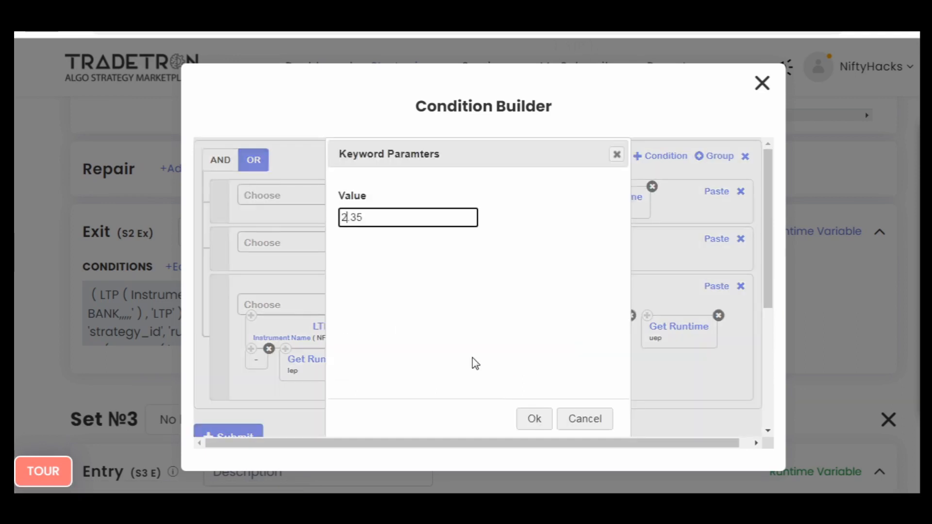
{"action": "left_click", "coordinate": [533, 418]}
{"action": "scroll", "coordinate": [410, 406], "scroll_direction": "down", "scroll_amount": 3}
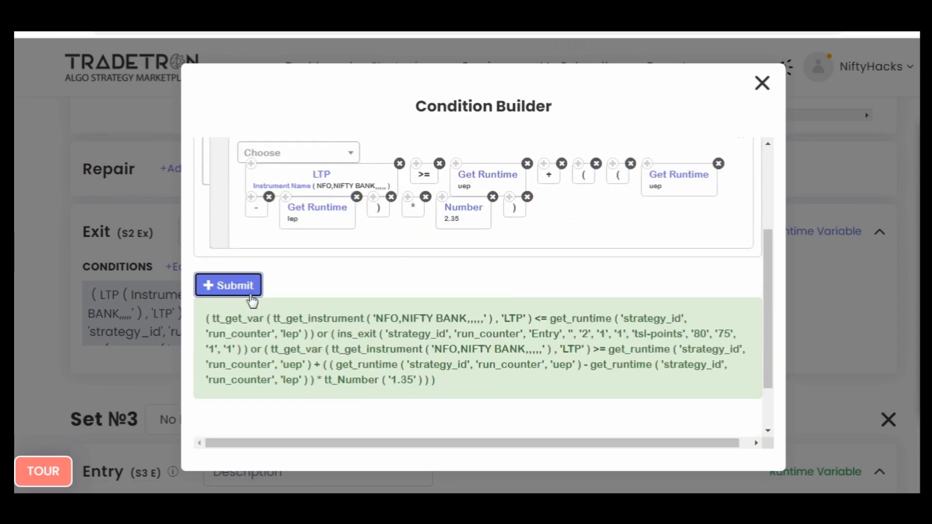
- Close Set №2's exit condition builder, and in Set №3's third exit condition change the first Get Runtime variable to lep
{"action": "scroll", "coordinate": [566, 306], "scroll_direction": "up", "scroll_amount": 3}
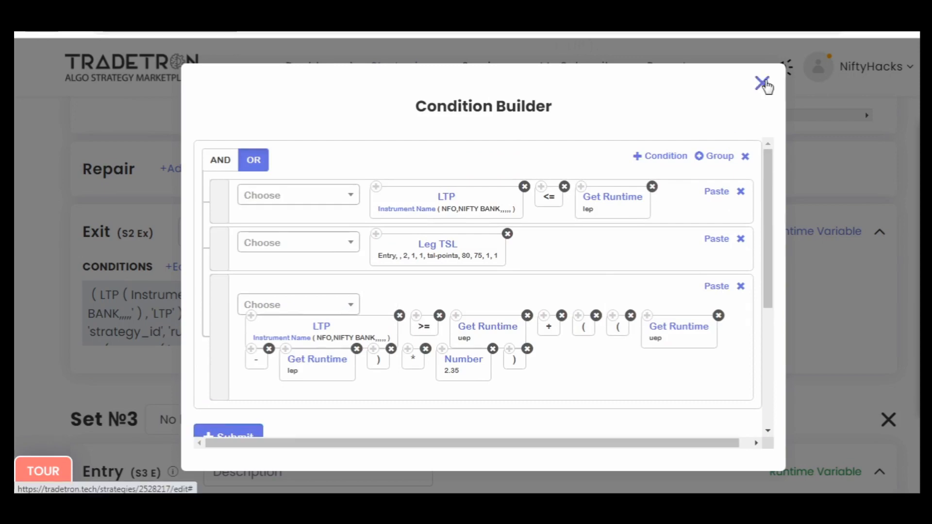
{"action": "left_click", "coordinate": [763, 83]}
{"action": "scroll", "coordinate": [15, 339], "scroll_direction": "down", "scroll_amount": 10}
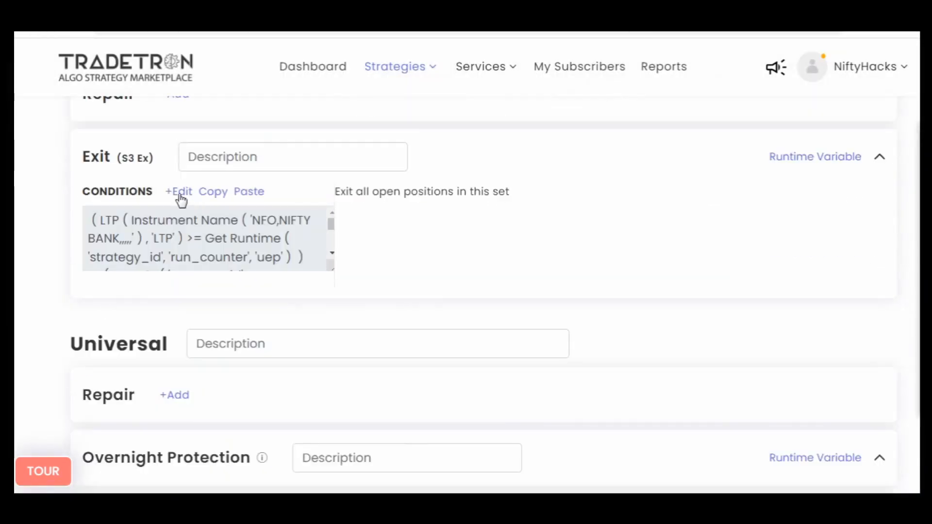
{"action": "left_click", "coordinate": [180, 195]}
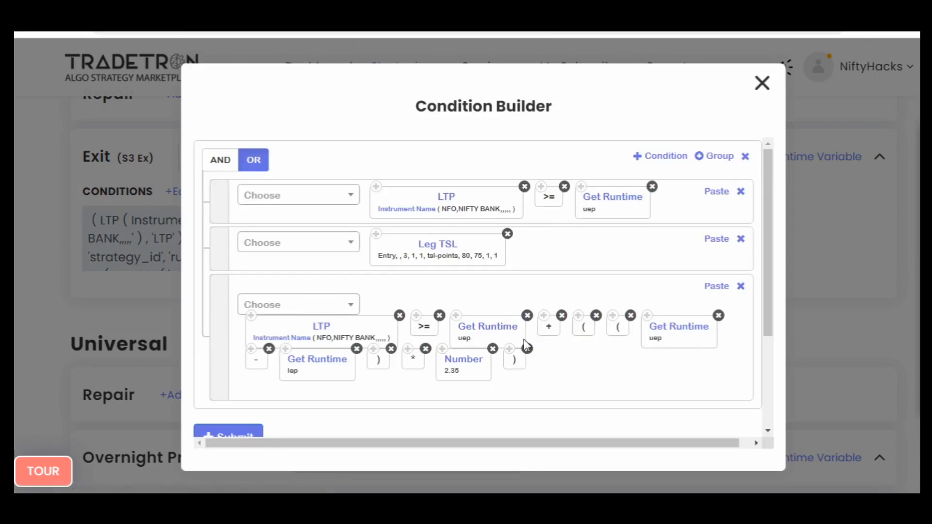
{"action": "left_click", "coordinate": [484, 330]}
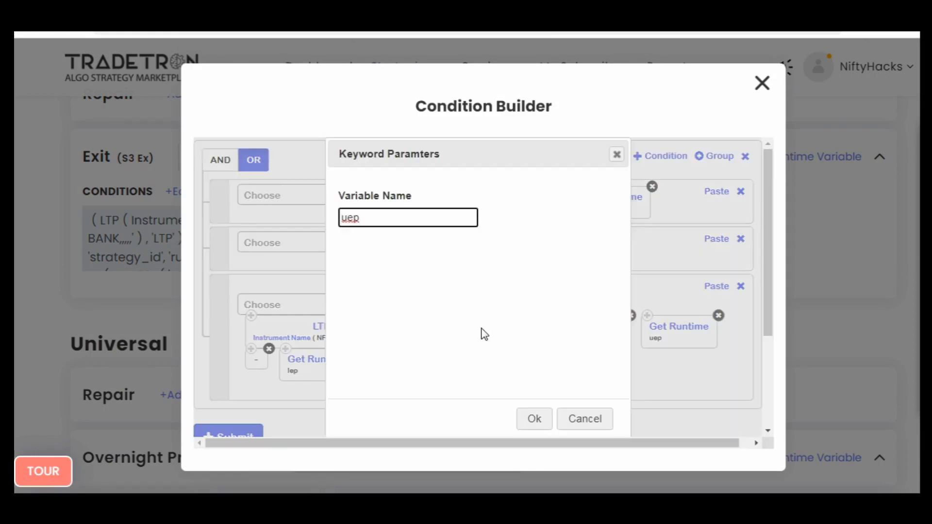
{"action": "type", "text": "l"}
{"action": "key", "text": "Return"}
- Replace the plus operator after the first Get Runtime in the third exit condition with a minus operator
{"action": "left_click", "coordinate": [309, 305]}
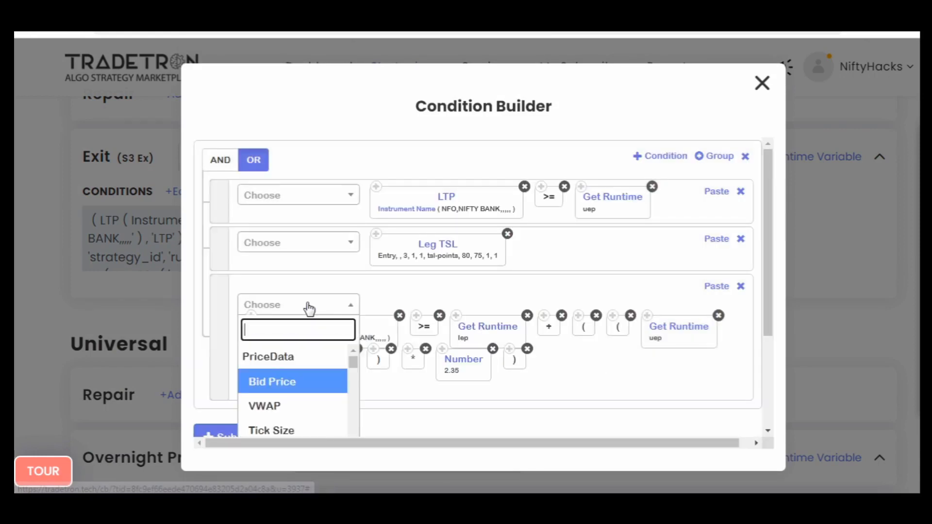
{"action": "type", "text": "-"}
{"action": "key", "text": "Down"}
{"action": "key", "text": "Down"}
{"action": "key", "text": "Down"}
{"action": "key", "text": "Down"}
{"action": "key", "text": "Down"}
{"action": "key", "text": "Return"}
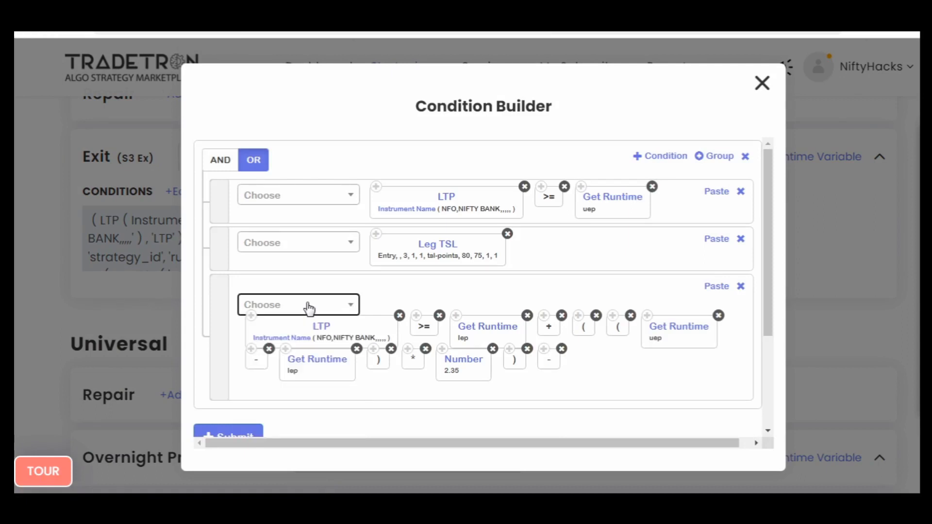
{"action": "left_click_drag", "start_coordinate": [528, 336], "coordinate": [585, 339]}
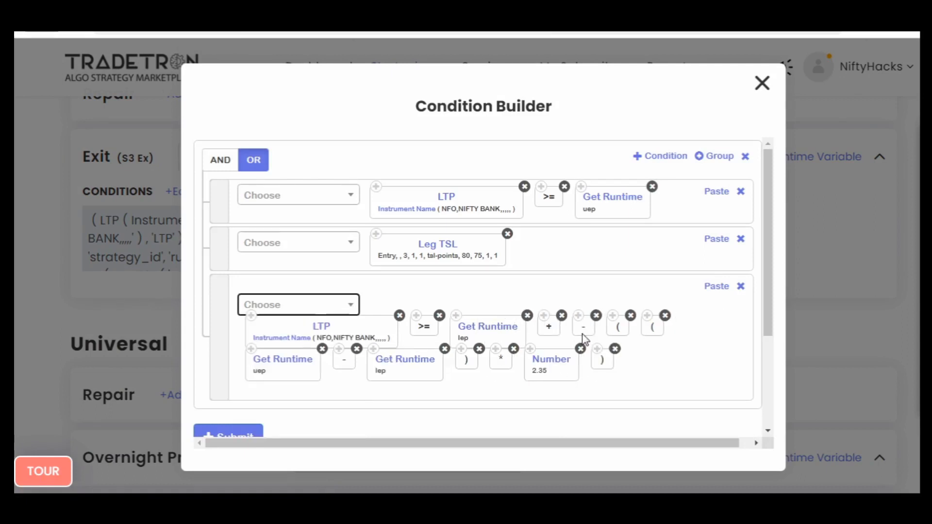
{"action": "left_click", "coordinate": [561, 317]}
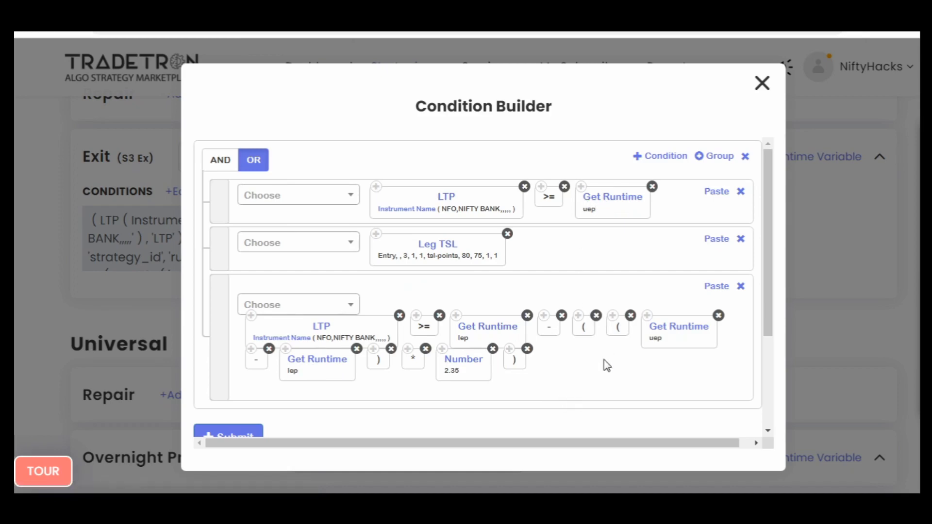
- Replace the third exit condition's >= comparison with <=, submit Set №3's exit conditions and close the builder
{"action": "left_click", "coordinate": [316, 305]}
{"action": "type", "text": "<"}
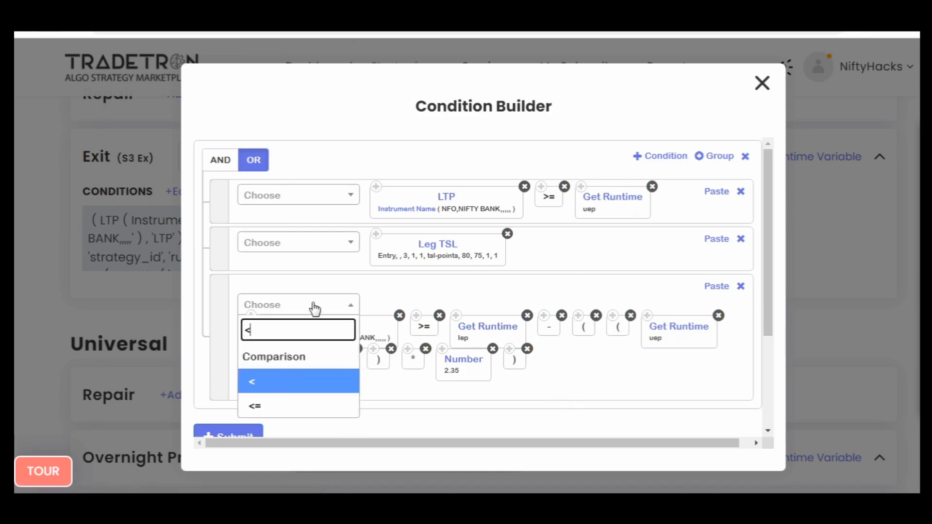
{"action": "key", "text": "Down"}
{"action": "key", "text": "Return"}
{"action": "left_click_drag", "start_coordinate": [554, 364], "coordinate": [433, 333]}
{"action": "left_click", "coordinate": [440, 316]}
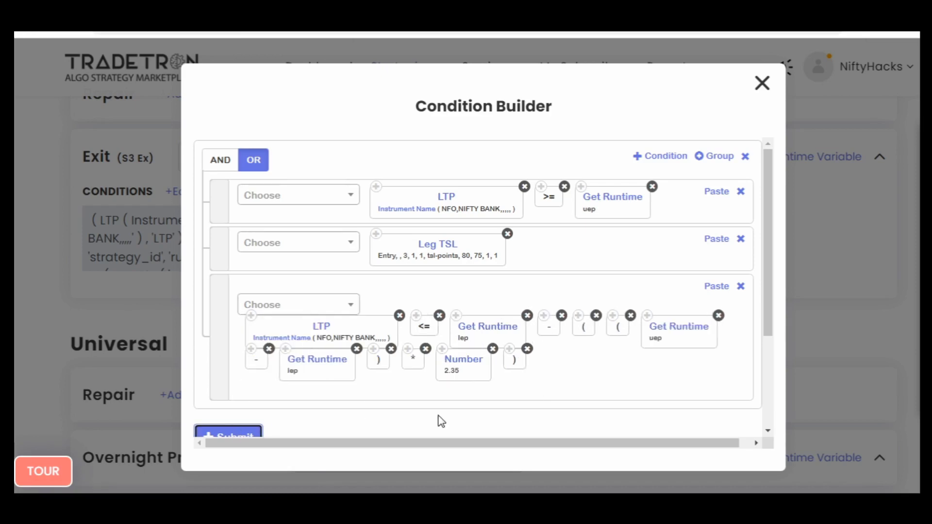
{"action": "scroll", "coordinate": [561, 389], "scroll_direction": "down", "scroll_amount": 5}
{"action": "scroll", "coordinate": [564, 389], "scroll_direction": "up", "scroll_amount": 5}
{"action": "scroll", "coordinate": [558, 334], "scroll_direction": "down", "scroll_amount": 1}
{"action": "scroll", "coordinate": [609, 339], "scroll_direction": "up", "scroll_amount": 1}
{"action": "left_click", "coordinate": [761, 86]}
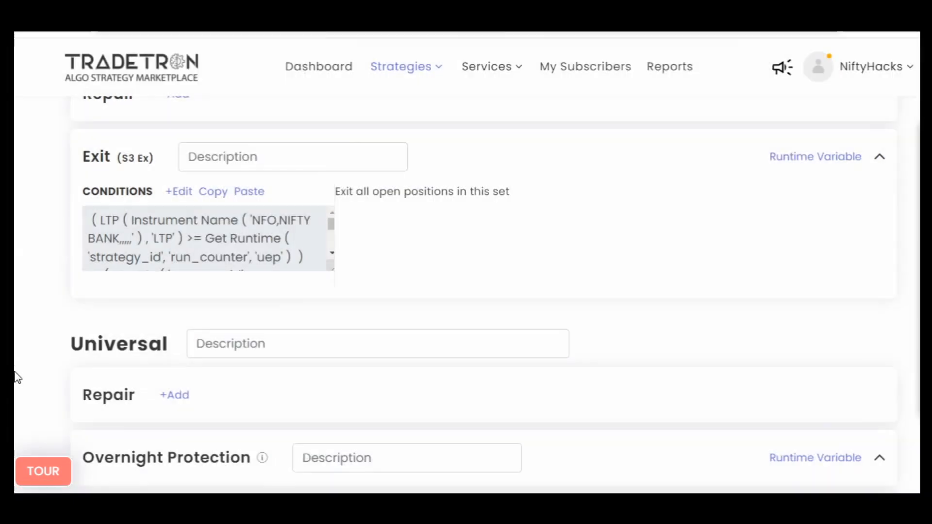
- Update the Traffic Light Stg strategy and dismiss the update dialog
{"action": "scroll", "coordinate": [16, 376], "scroll_direction": "down", "scroll_amount": 20}
{"action": "scroll", "coordinate": [15, 377], "scroll_direction": "down", "scroll_amount": 4}
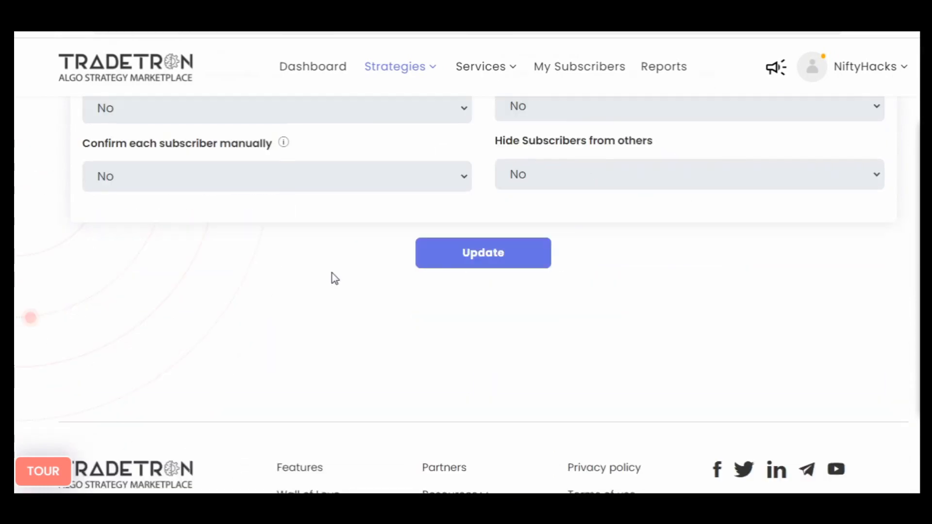
{"action": "left_click", "coordinate": [468, 260]}
{"action": "scroll", "coordinate": [358, 341], "scroll_direction": "down", "scroll_amount": 5}
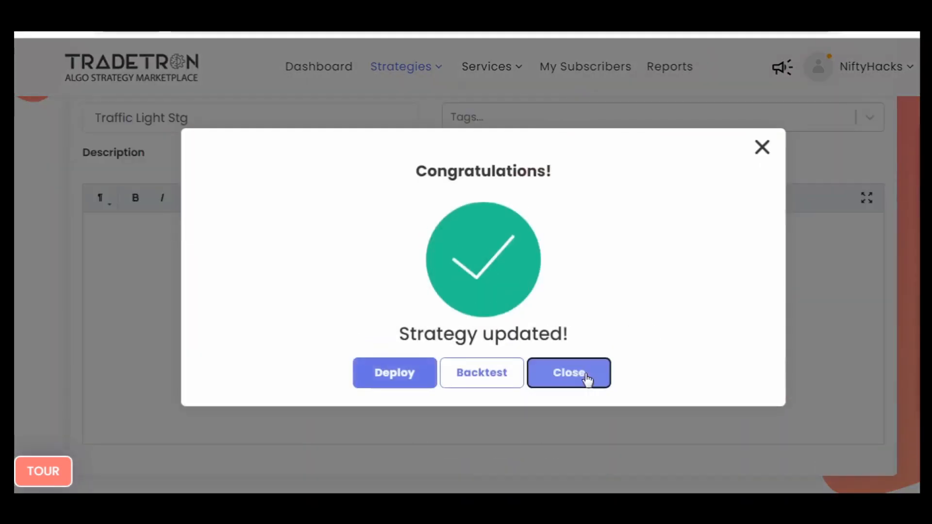
{"action": "left_click", "coordinate": [587, 379]}
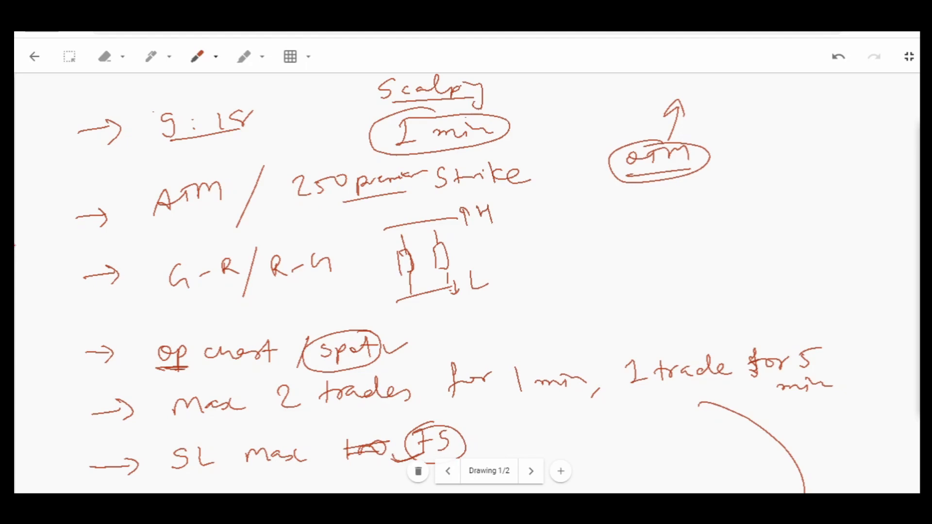
- In the whiteboard notes, circle the 9:18 start, ATM/250 premium strike, 1 min timeframe, G-R/R-G candle pattern and op chart/spot items
{"action": "mouse_move", "coordinate": [127, 138]}
{"action": "left_mouse_down"}
{"action": "mouse_move", "coordinate": [244, 114]}
{"action": "mouse_move", "coordinate": [186, 156]}
{"action": "mouse_move", "coordinate": [158, 228]}
{"action": "mouse_move", "coordinate": [132, 199]}
{"action": "mouse_move", "coordinate": [100, 220]}
{"action": "left_mouse_up"}
{"action": "key", "text": "ctrl+z"}
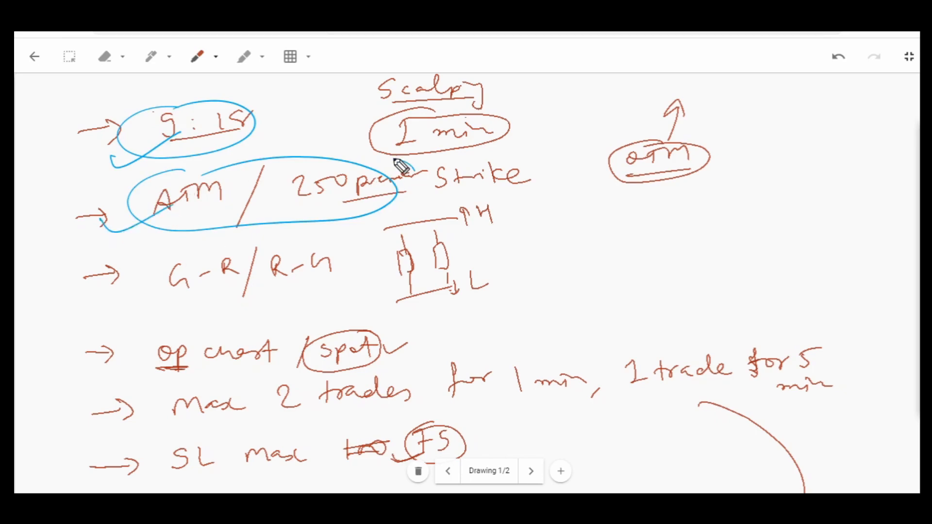
{"action": "left_click_drag", "start_coordinate": [397, 162], "coordinate": [383, 157]}
{"action": "left_click_drag", "start_coordinate": [430, 140], "coordinate": [418, 145]}
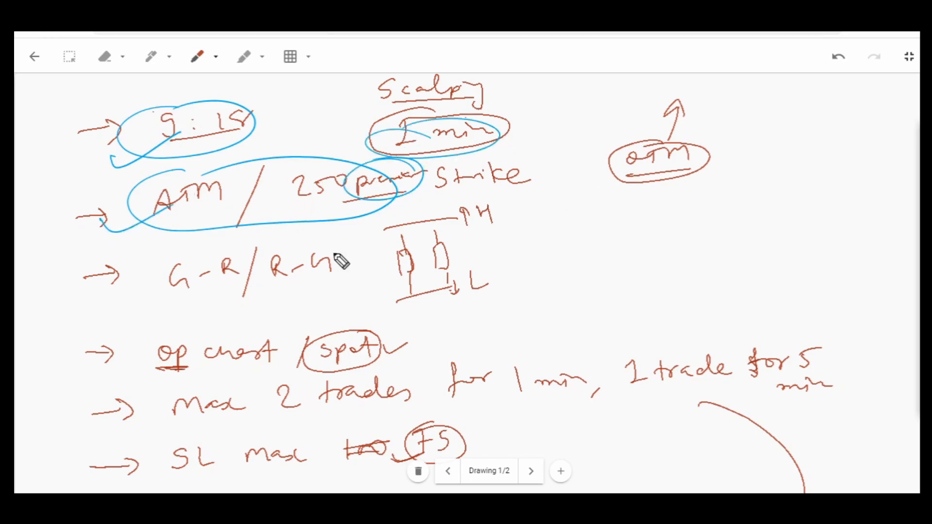
{"action": "mouse_move", "coordinate": [238, 242]}
{"action": "left_mouse_down"}
{"action": "mouse_move", "coordinate": [185, 255]}
{"action": "mouse_move", "coordinate": [171, 239]}
{"action": "left_mouse_up"}
{"action": "mouse_move", "coordinate": [223, 330]}
{"action": "left_mouse_down"}
{"action": "mouse_move", "coordinate": [217, 377]}
{"action": "mouse_move", "coordinate": [243, 329]}
{"action": "mouse_move", "coordinate": [247, 366]}
{"action": "mouse_move", "coordinate": [167, 351]}
{"action": "left_mouse_up"}
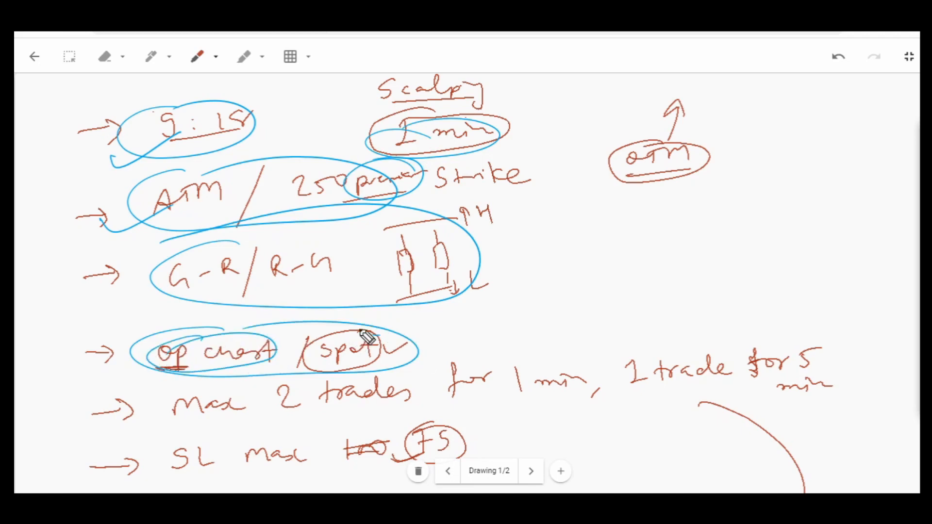
{"action": "mouse_move", "coordinate": [362, 333]}
{"action": "left_mouse_down"}
{"action": "mouse_move", "coordinate": [381, 357]}
{"action": "mouse_move", "coordinate": [461, 310]}
{"action": "mouse_move", "coordinate": [368, 331]}
{"action": "left_mouse_up"}
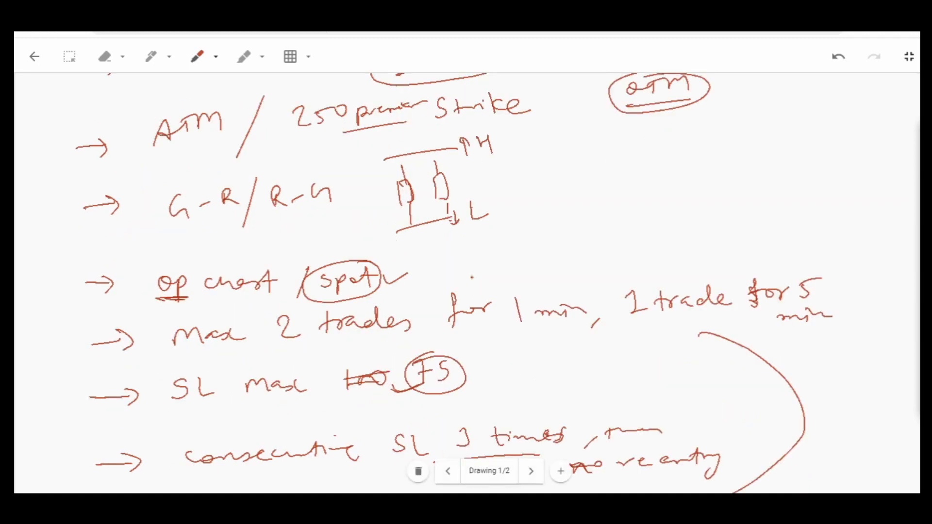
- Circle the 2 trades for 1 min rule, handwrite a short note above it, and mark the 5 min trade and SL max 75 rules
{"action": "scroll", "coordinate": [471, 277], "scroll_direction": "down", "scroll_amount": 2}
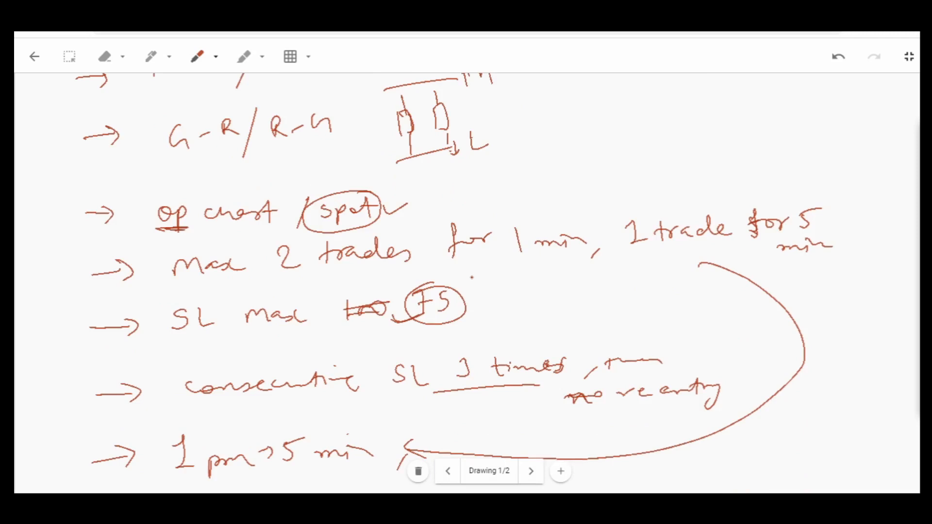
{"action": "scroll", "coordinate": [471, 277], "scroll_direction": "down", "scroll_amount": 2}
{"action": "mouse_move", "coordinate": [365, 169]}
{"action": "left_mouse_down"}
{"action": "mouse_move", "coordinate": [284, 214]}
{"action": "mouse_move", "coordinate": [285, 171]}
{"action": "left_mouse_up"}
{"action": "left_click_drag", "start_coordinate": [439, 116], "coordinate": [440, 140]}
{"action": "left_click_drag", "start_coordinate": [479, 115], "coordinate": [491, 116]}
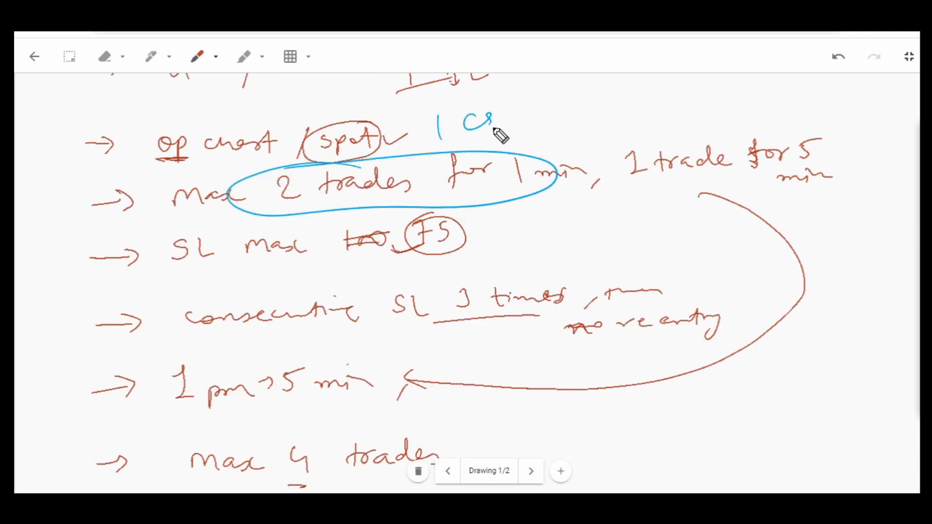
{"action": "mouse_move", "coordinate": [553, 111]}
{"action": "left_mouse_down"}
{"action": "mouse_move", "coordinate": [578, 114]}
{"action": "mouse_move", "coordinate": [529, 141]}
{"action": "left_mouse_up"}
{"action": "mouse_move", "coordinate": [505, 91]}
{"action": "left_mouse_down"}
{"action": "mouse_move", "coordinate": [628, 121]}
{"action": "mouse_move", "coordinate": [451, 133]}
{"action": "left_mouse_up"}
{"action": "mouse_move", "coordinate": [665, 151]}
{"action": "left_mouse_down"}
{"action": "mouse_move", "coordinate": [711, 141]}
{"action": "mouse_move", "coordinate": [633, 183]}
{"action": "mouse_move", "coordinate": [688, 171]}
{"action": "left_mouse_up"}
{"action": "mouse_move", "coordinate": [293, 232]}
{"action": "left_mouse_down"}
{"action": "mouse_move", "coordinate": [329, 266]}
{"action": "mouse_move", "coordinate": [222, 245]}
{"action": "left_mouse_up"}
{"action": "left_click_drag", "start_coordinate": [413, 221], "coordinate": [380, 243]}
{"action": "mouse_move", "coordinate": [321, 248]}
{"action": "left_mouse_down"}
{"action": "mouse_move", "coordinate": [388, 237]}
{"action": "mouse_move", "coordinate": [338, 276]}
{"action": "left_mouse_up"}
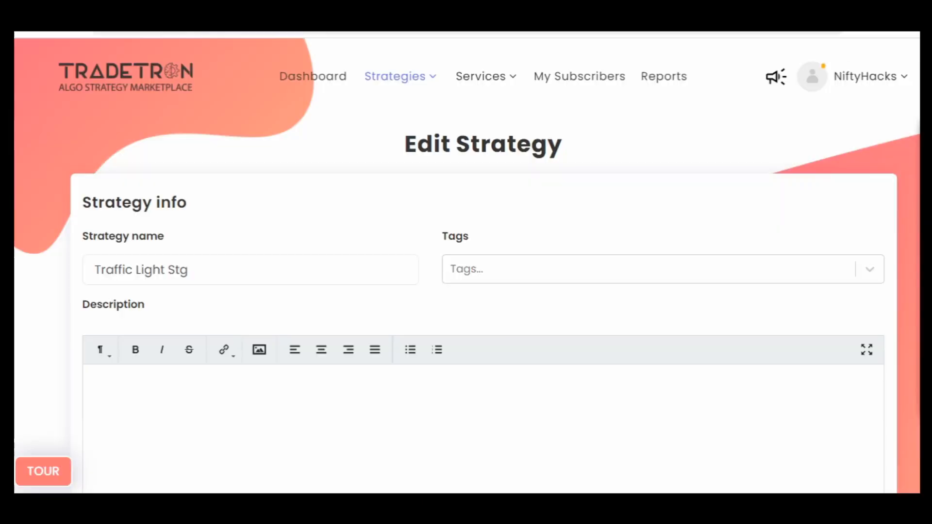
- Back in Tradetron, open Set №1's entry conditions and add an empty condition to the outermost AND group
{"action": "scroll", "coordinate": [18, 282], "scroll_direction": "down", "scroll_amount": 10}
{"action": "scroll", "coordinate": [14, 279], "scroll_direction": "up", "scroll_amount": 3}
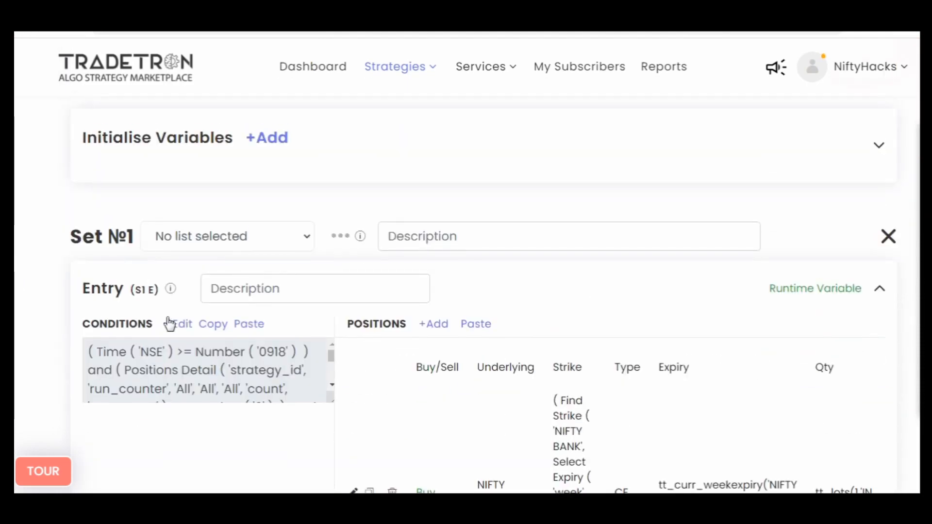
{"action": "left_click", "coordinate": [171, 324]}
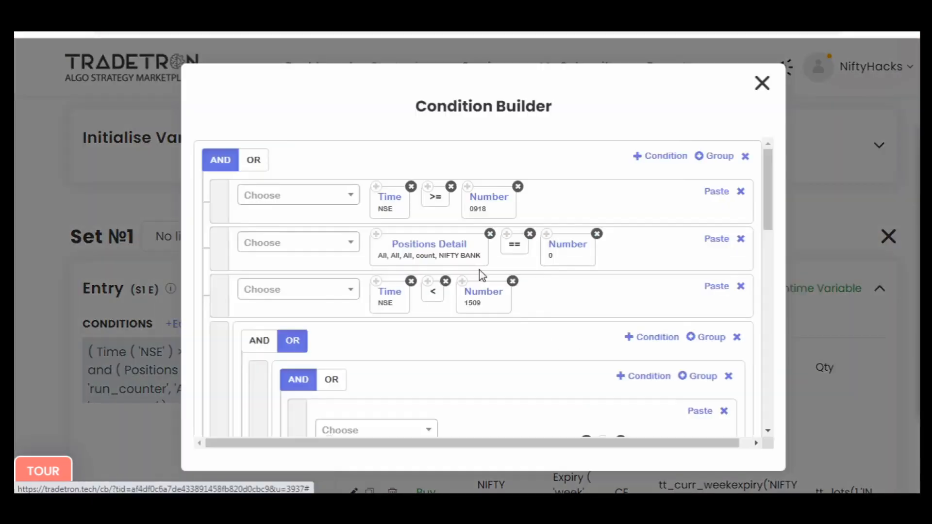
{"action": "scroll", "coordinate": [623, 314], "scroll_direction": "down", "scroll_amount": 8}
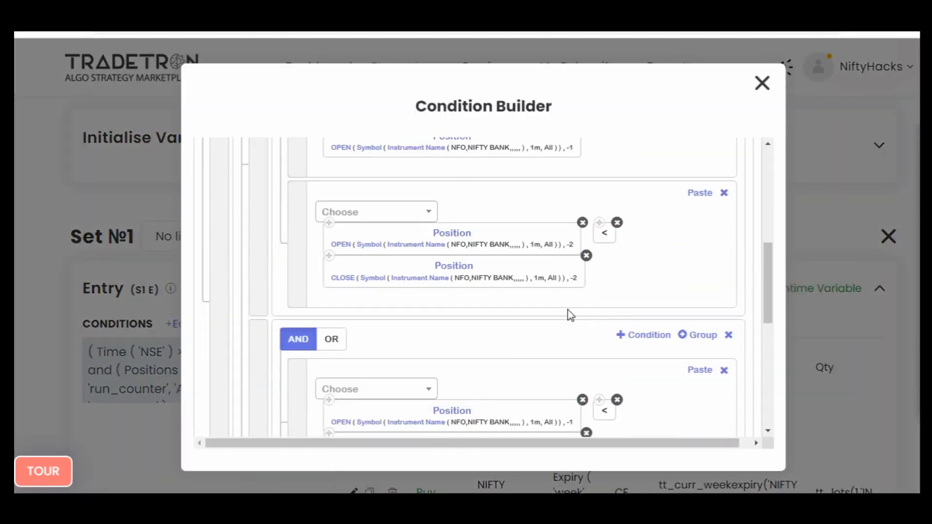
{"action": "scroll", "coordinate": [555, 339], "scroll_direction": "up", "scroll_amount": 10}
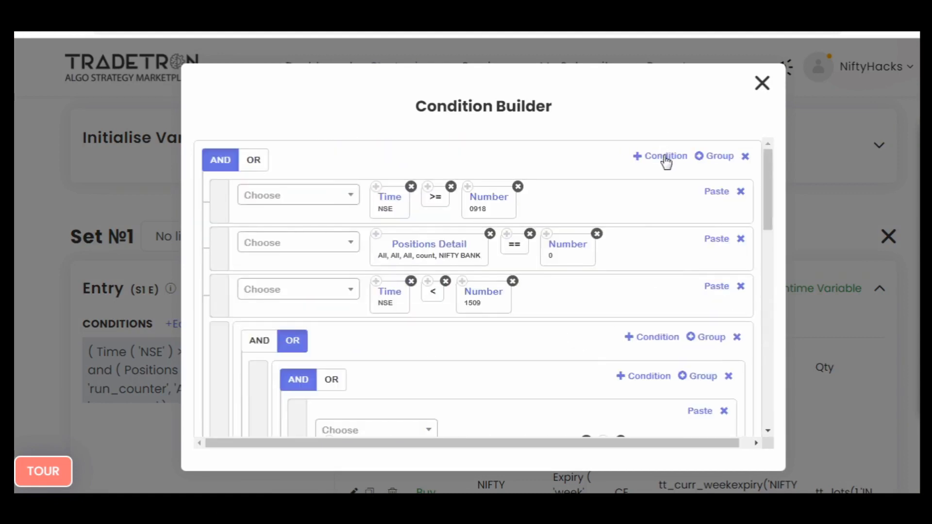
{"action": "scroll", "coordinate": [623, 266], "scroll_direction": "down", "scroll_amount": 10}
{"action": "scroll", "coordinate": [311, 274], "scroll_direction": "up", "scroll_amount": 2}
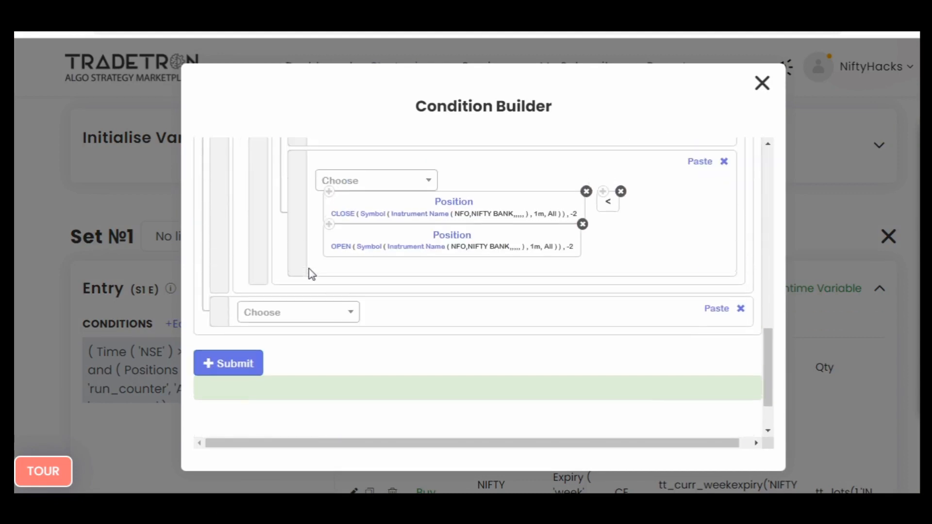
- Insert a Position keyword into the new condition, with Highest High Value as the series and -1 as the position
{"action": "left_click", "coordinate": [331, 312]}
{"action": "type", "text": "posi"}
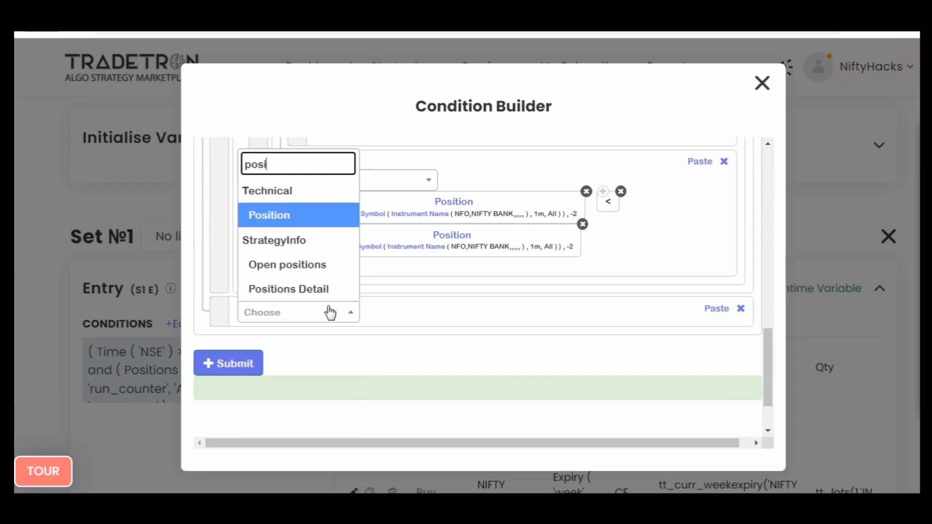
{"action": "key", "text": "Return"}
{"action": "type", "text": "hig"}
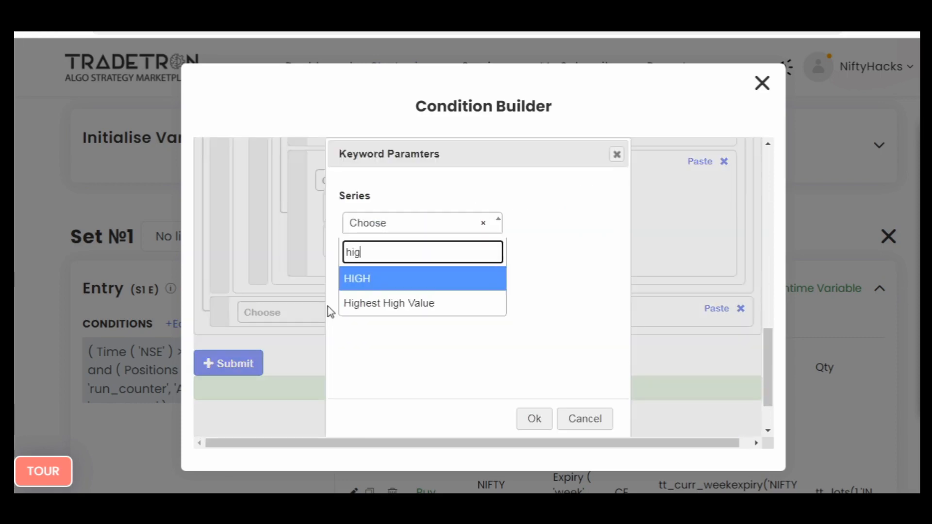
{"action": "type", "text": "h"}
{"action": "key", "text": "Down"}
{"action": "key", "text": "Return"}
{"action": "key", "text": "Tab"}
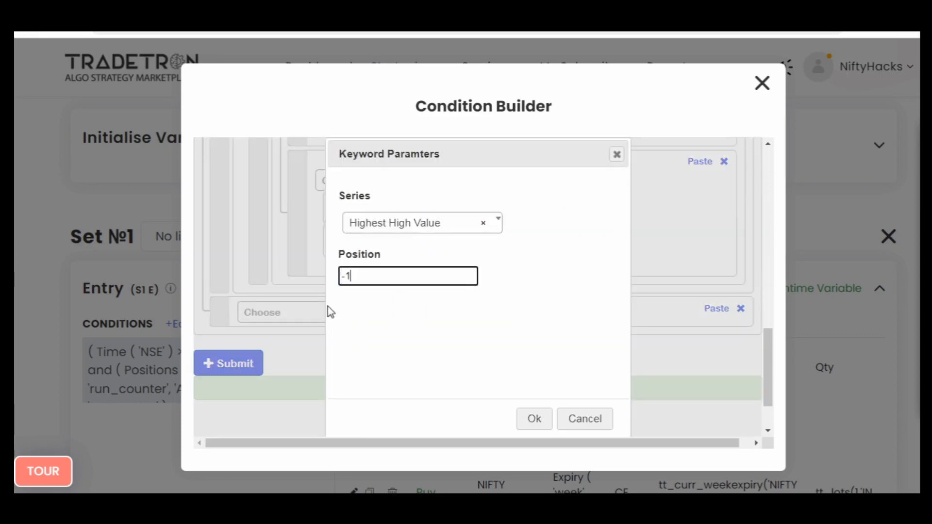
{"action": "key", "text": "Tab"}
{"action": "key", "text": "Return"}
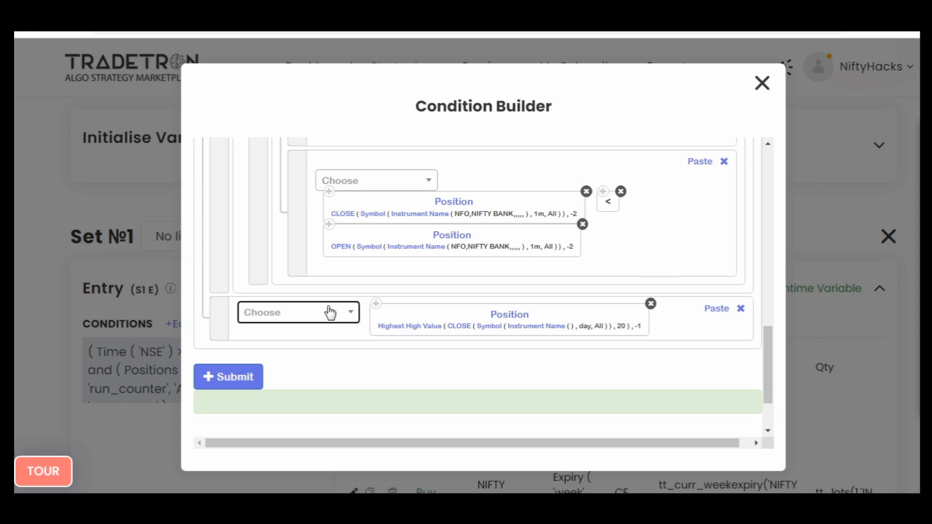
- Set the Highest High Value parameters to the HIGH series with a period of 2
{"action": "left_click", "coordinate": [414, 330]}
{"action": "type", "text": "high"}
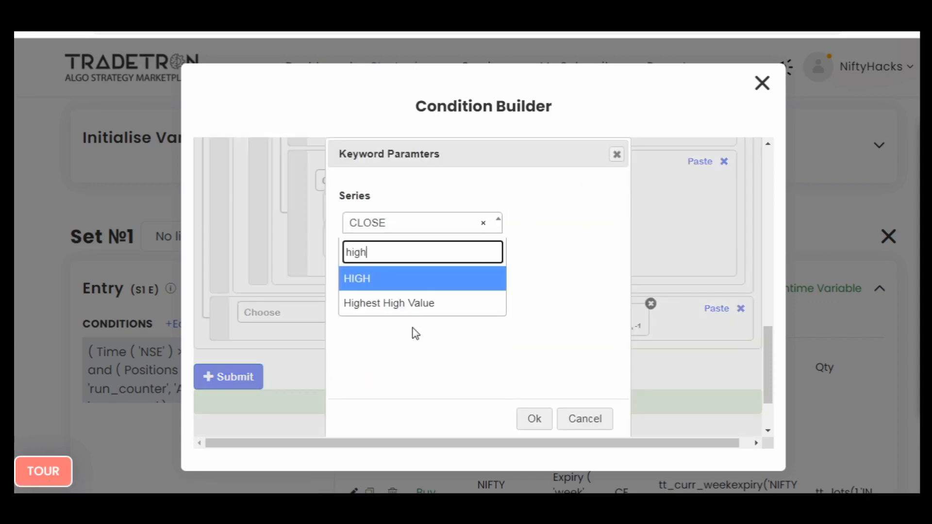
{"action": "key", "text": "Return"}
{"action": "key", "text": "Tab"}
{"action": "key", "text": "BackSpace"}
{"action": "key", "text": "Tab"}
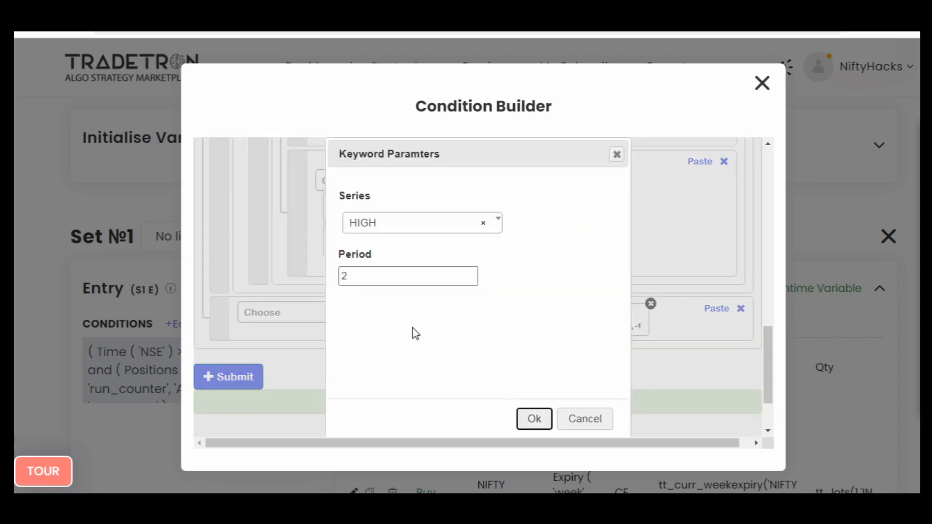
{"action": "key", "text": "Return"}
- Append a minus operator to the new condition and paste a copy of the Highest High Value Position keyword
{"action": "left_click", "coordinate": [309, 315]}
{"action": "type", "text": "-"}
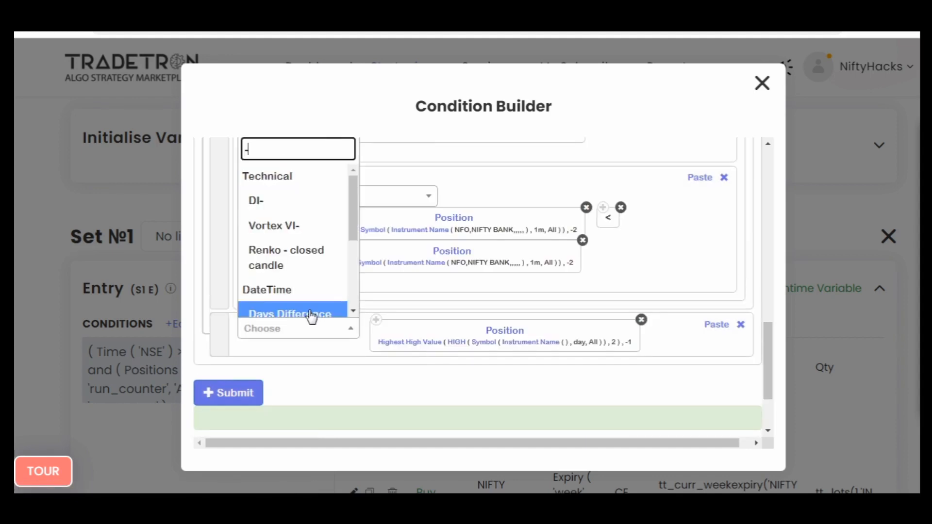
{"action": "scroll", "coordinate": [309, 315], "scroll_direction": "down", "scroll_amount": 2}
{"action": "left_click", "coordinate": [308, 314]}
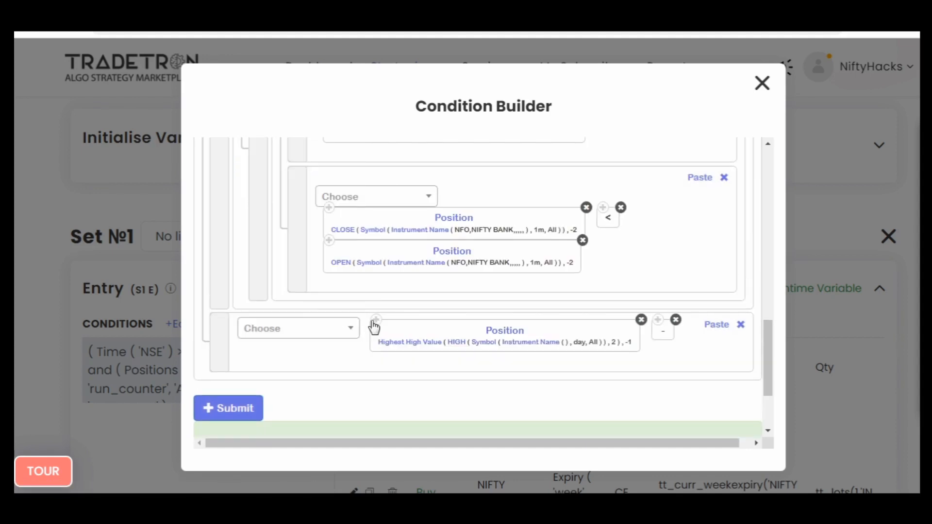
{"action": "left_click", "coordinate": [716, 324]}
- Change the series of the pasted Position keyword to Lowest Low Value
{"action": "left_click", "coordinate": [367, 403]}
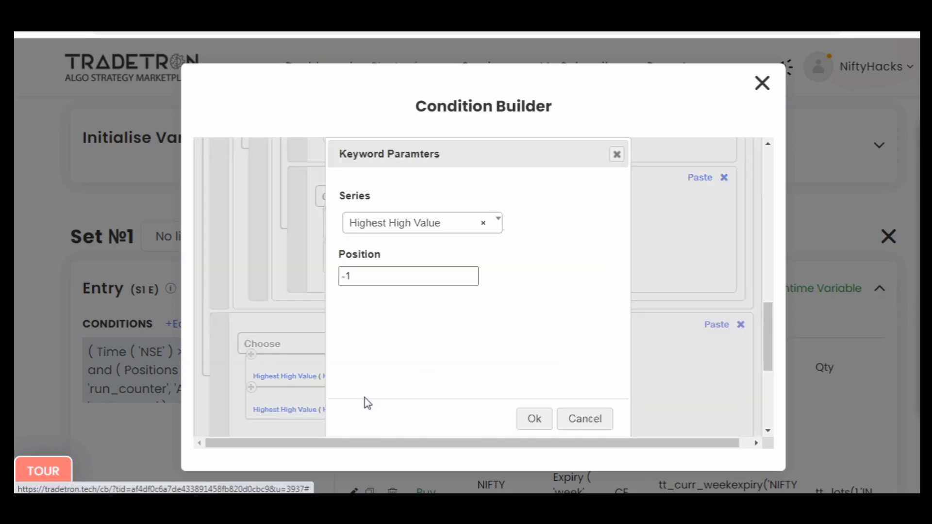
{"action": "left_click", "coordinate": [414, 231]}
{"action": "type", "text": "lowest"}
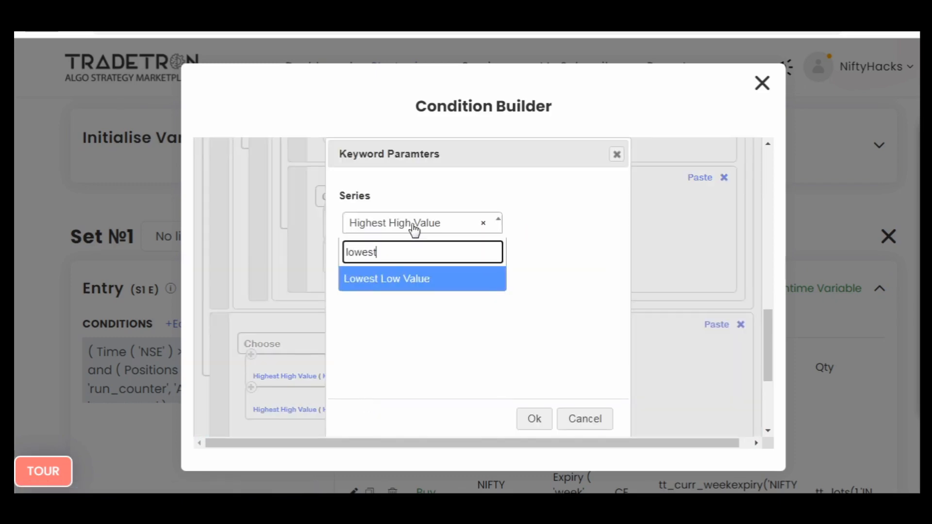
{"action": "key", "text": "Return"}
{"action": "key", "text": "Return"}
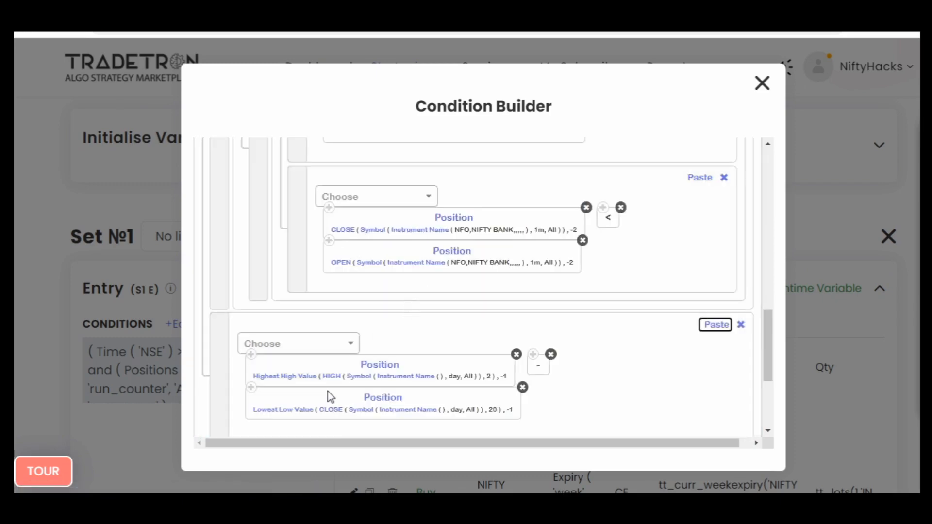
- Set the candle type of the HIGH series' Symbol in the Highest High Value keyword to 1m
{"action": "left_click", "coordinate": [354, 377]}
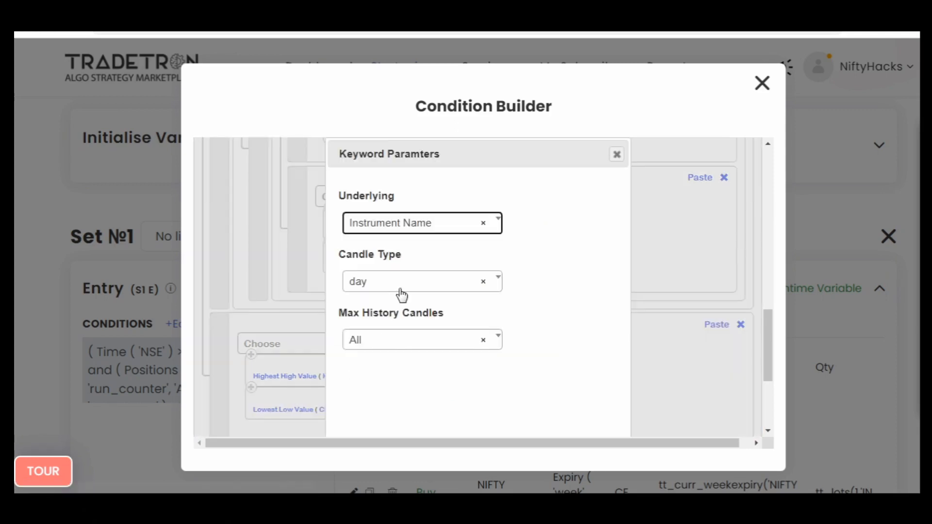
{"action": "left_click", "coordinate": [401, 295]}
{"action": "type", "text": "1"}
{"action": "key", "text": "Return"}
{"action": "scroll", "coordinate": [547, 357], "scroll_direction": "down", "scroll_amount": 4}
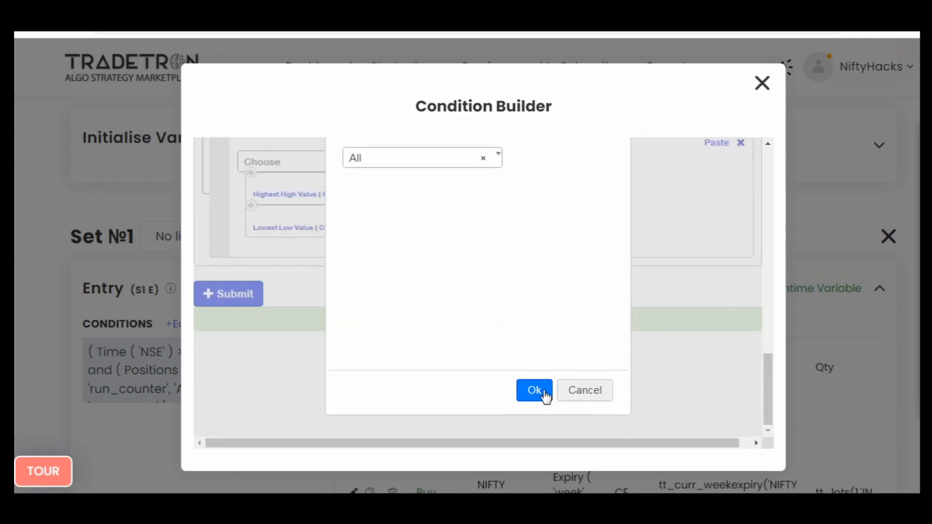
{"action": "left_click", "coordinate": [544, 394]}
- Set the Highest High Value keyword's instrument to NFO with NFO - NIFTY BANK as the underlying
{"action": "left_click", "coordinate": [406, 200]}
{"action": "type", "text": "nf"}
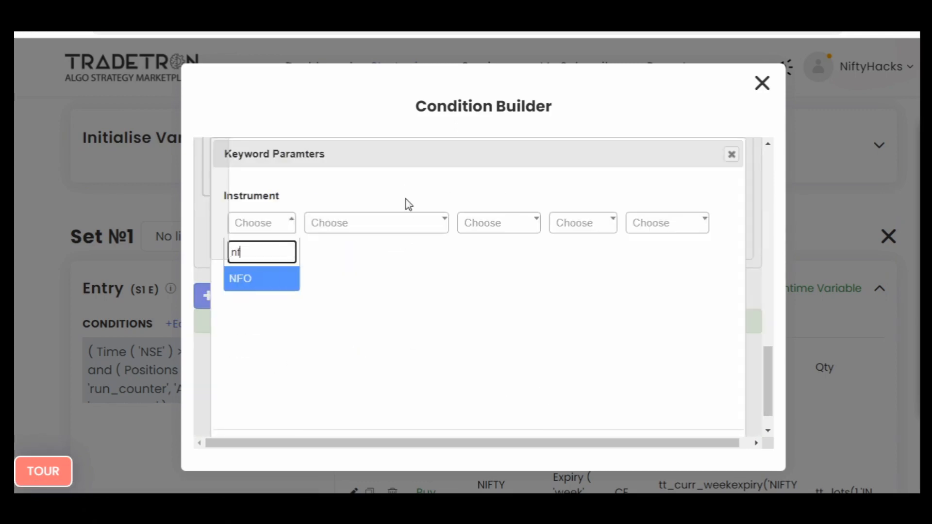
{"action": "key", "text": "Return"}
{"action": "type", "text": "ni"}
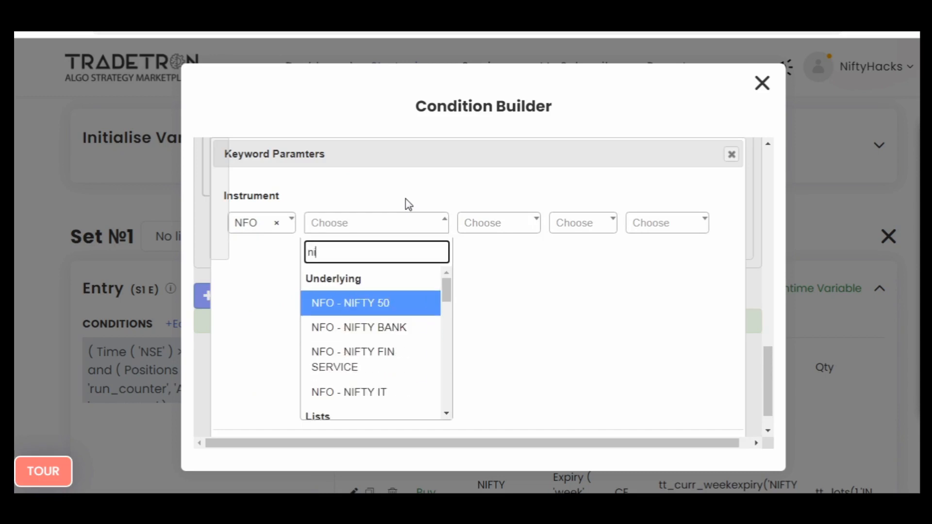
{"action": "key", "text": "Down"}
{"action": "key", "text": "Return"}
{"action": "key", "text": "Tab"}
{"action": "key", "text": "Tab"}
{"action": "key", "text": "Tab"}
{"action": "key", "text": "Tab"}
{"action": "key", "text": "Return"}
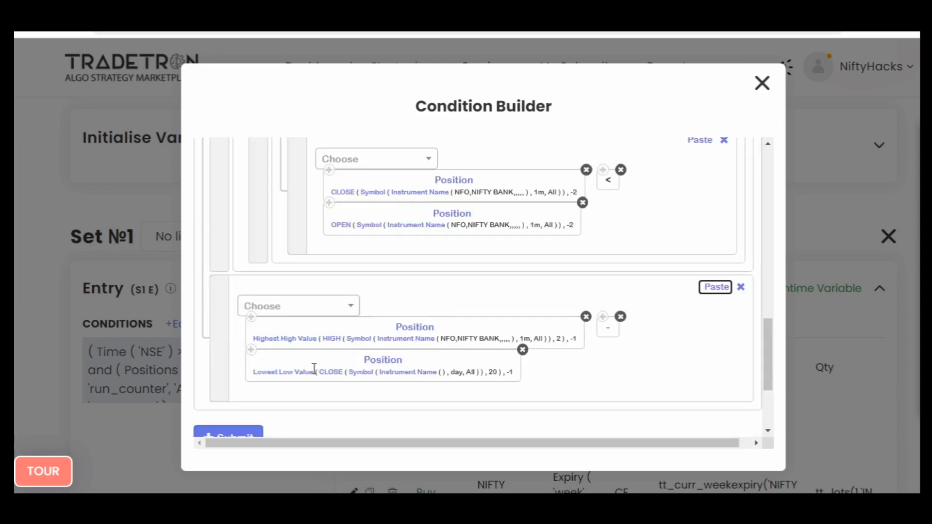
- Set the Lowest Low Value parameters to the LOW series with a period of 2
{"action": "left_click", "coordinate": [297, 378]}
{"action": "left_click", "coordinate": [428, 231]}
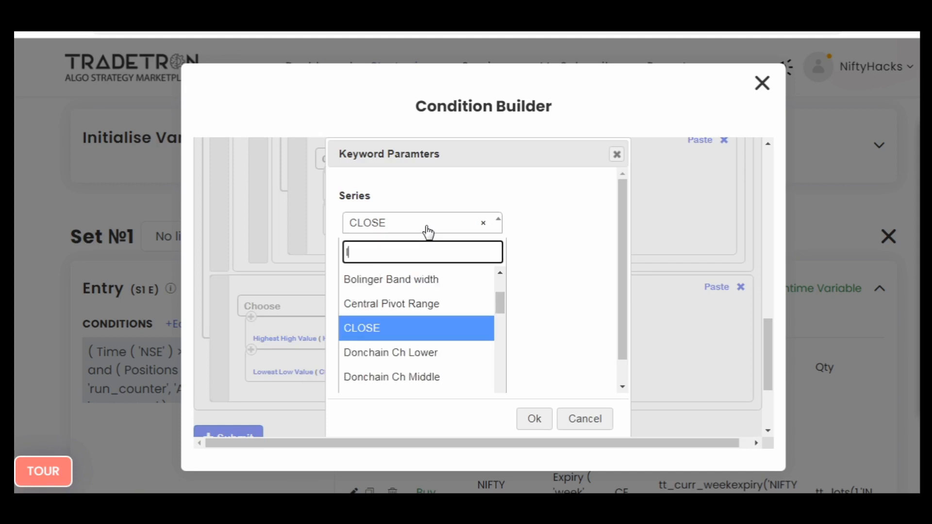
{"action": "type", "text": "low"}
{"action": "key", "text": "Down"}
{"action": "key", "text": "Return"}
{"action": "key", "text": "Tab"}
{"action": "type", "text": "2"}
{"action": "key", "text": "Tab"}
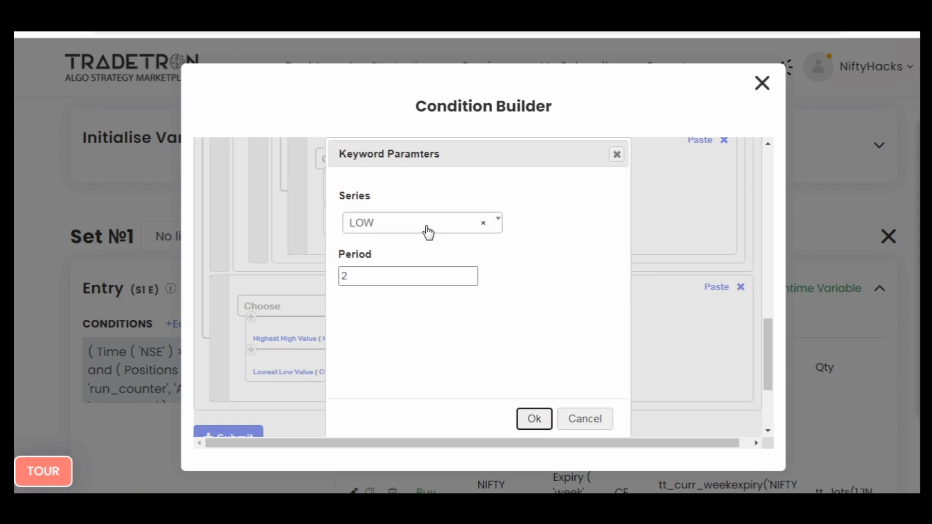
{"action": "key", "text": "Return"}
- Set the candle type of the LOW series' Symbol in the Lowest Low Value keyword to 1m
{"action": "left_click", "coordinate": [346, 371]}
{"action": "left_click", "coordinate": [370, 286]}
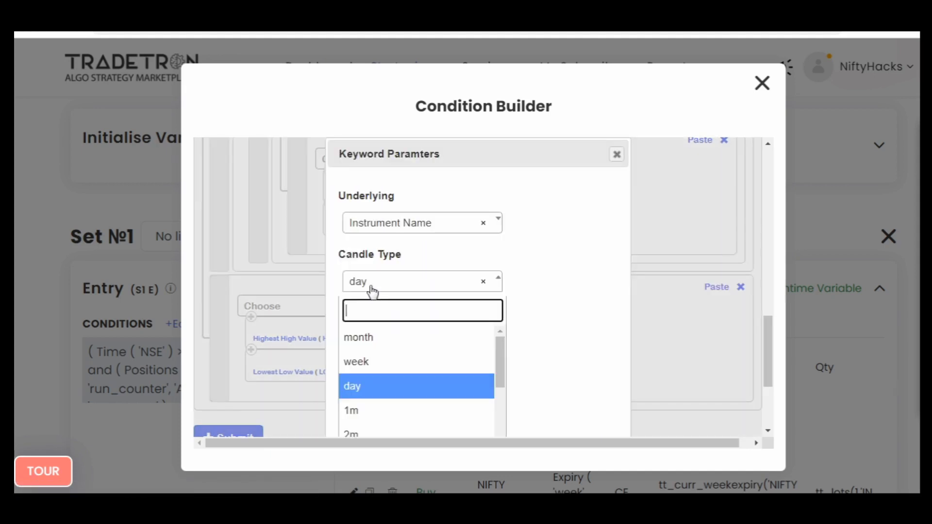
{"action": "type", "text": "1"}
{"action": "key", "text": "Return"}
{"action": "key", "text": "Tab"}
{"action": "key", "text": "Tab"}
{"action": "key", "text": "Return"}
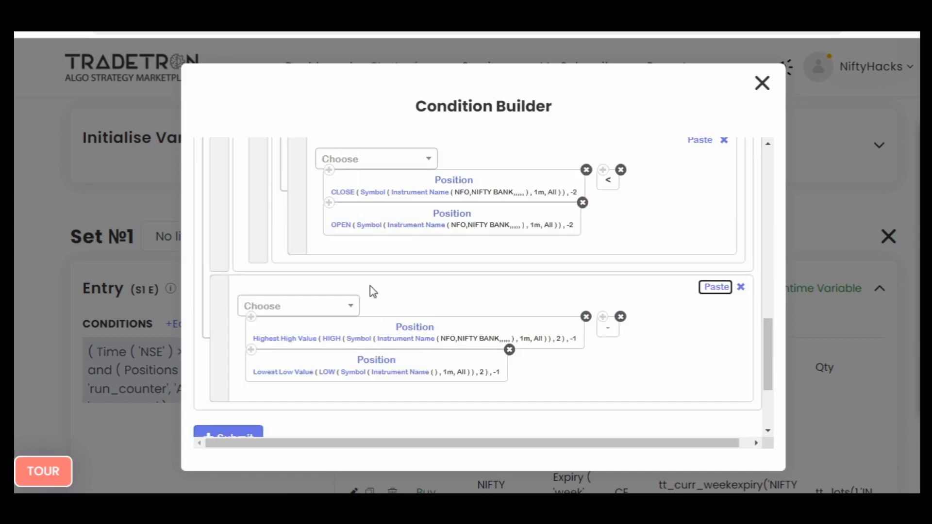
- Set the Lowest Low Value keyword's instrument to NFO with NFO - NIFTY BANK as the underlying
{"action": "left_click", "coordinate": [416, 375]}
{"action": "type", "text": "NF"}
{"action": "key", "text": "Return"}
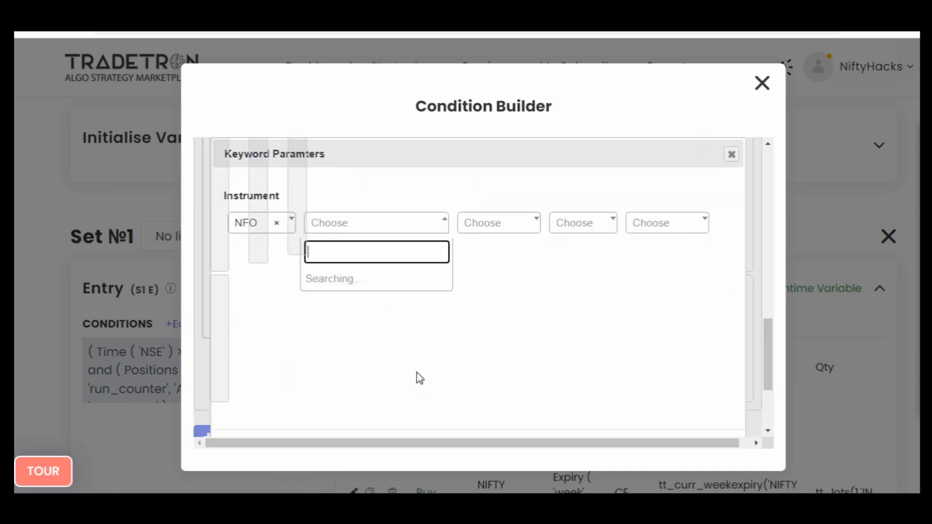
{"action": "type", "text": "nifty"}
{"action": "key", "text": "Return"}
{"action": "key", "text": "Tab"}
{"action": "key", "text": "Tab"}
{"action": "key", "text": "Tab"}
{"action": "key", "text": "Tab"}
{"action": "key", "text": "Tab"}
{"action": "key", "text": "Tab"}
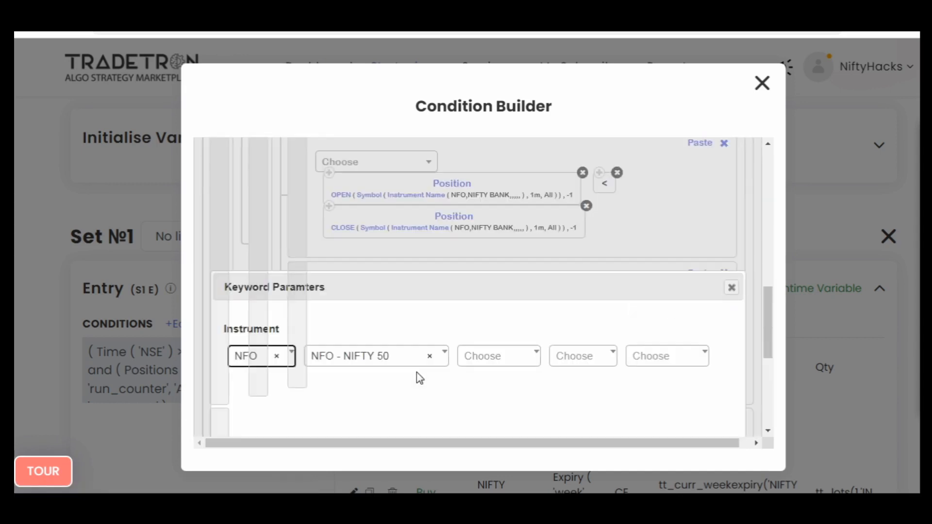
{"action": "key", "text": "Tab"}
{"action": "key", "text": "Tab"}
{"action": "key", "text": "Tab"}
{"action": "key", "text": "Tab"}
{"action": "key", "text": "Tab"}
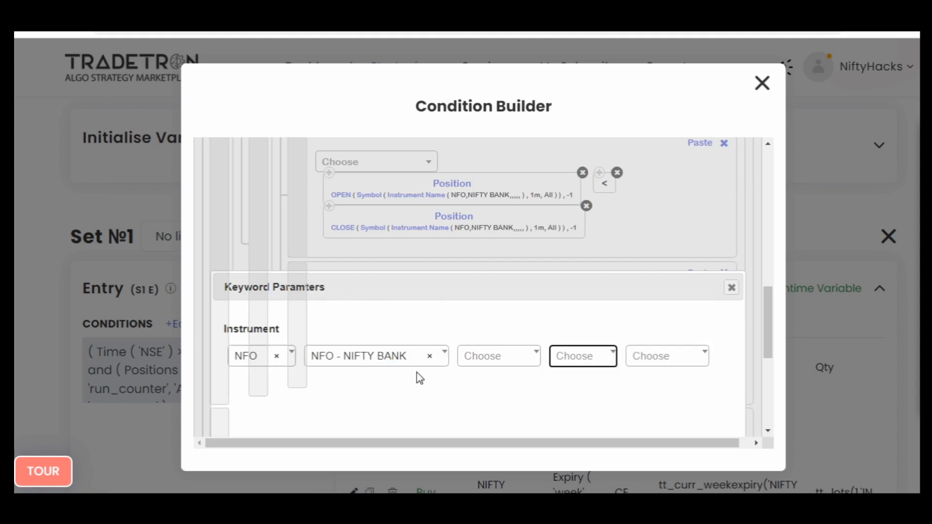
{"action": "key", "text": "Return"}
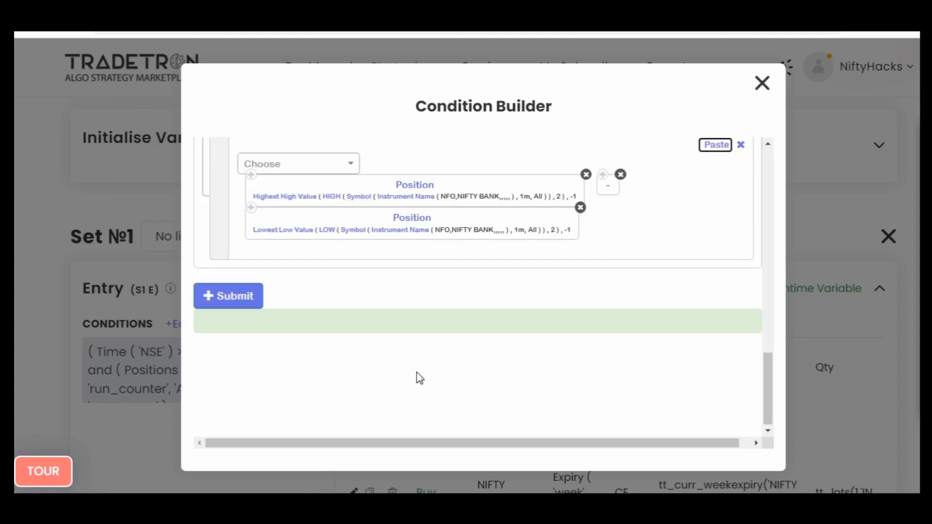
- Complete the high-low range condition with a less-than operator and a Number keyword of 75
{"action": "left_click", "coordinate": [290, 165]}
{"action": "type", "text": "<"}
{"action": "key", "text": "Return"}
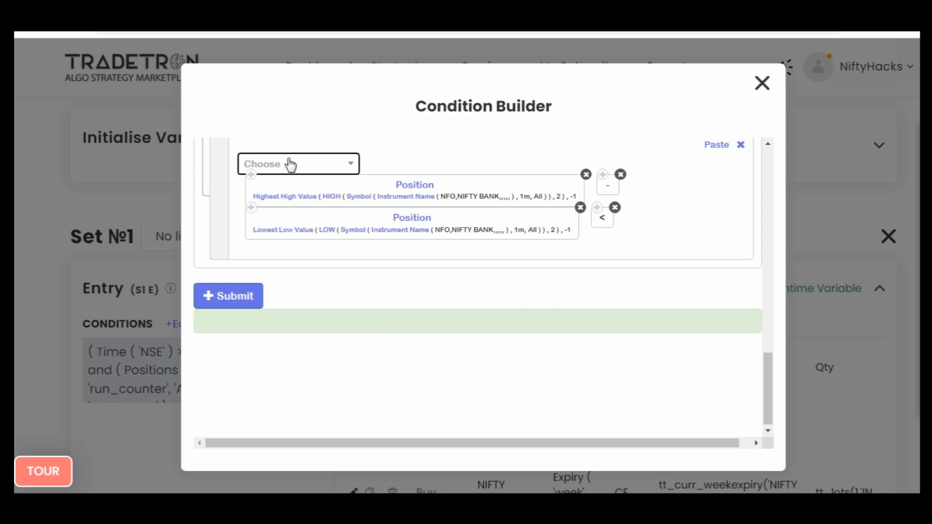
{"action": "left_click", "coordinate": [290, 165]}
{"action": "type", "text": "num"}
{"action": "key", "text": "Down"}
{"action": "key", "text": "Down"}
{"action": "key", "text": "Return"}
{"action": "type", "text": "75"}
{"action": "key", "text": "Tab"}
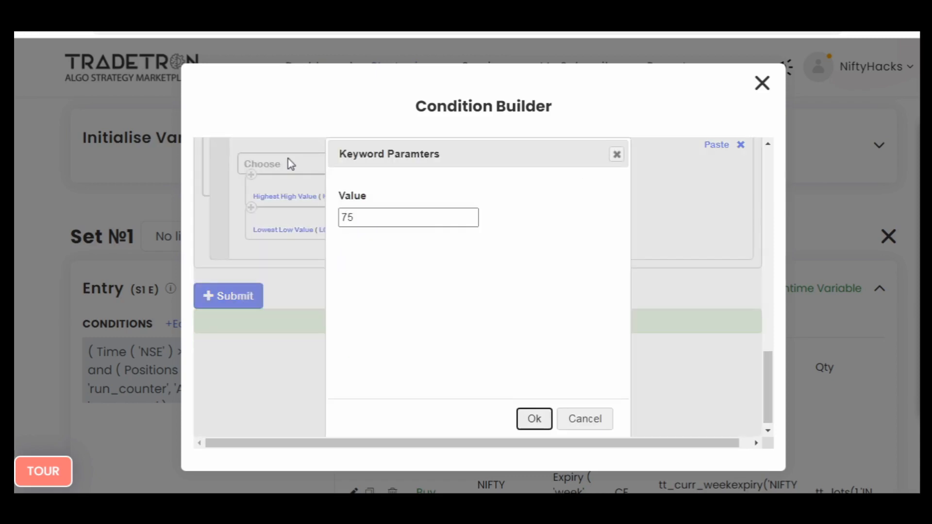
{"action": "key", "text": "Return"}
- Submit Set №1's revised entry conditions, close the Condition Builder and update the strategy
{"action": "scroll", "coordinate": [514, 319], "scroll_direction": "up", "scroll_amount": 2}
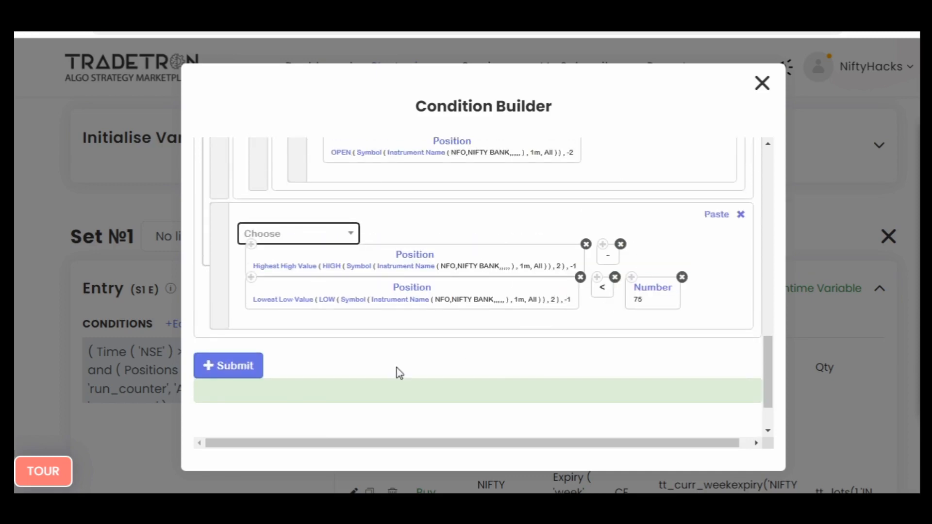
{"action": "left_click", "coordinate": [249, 371]}
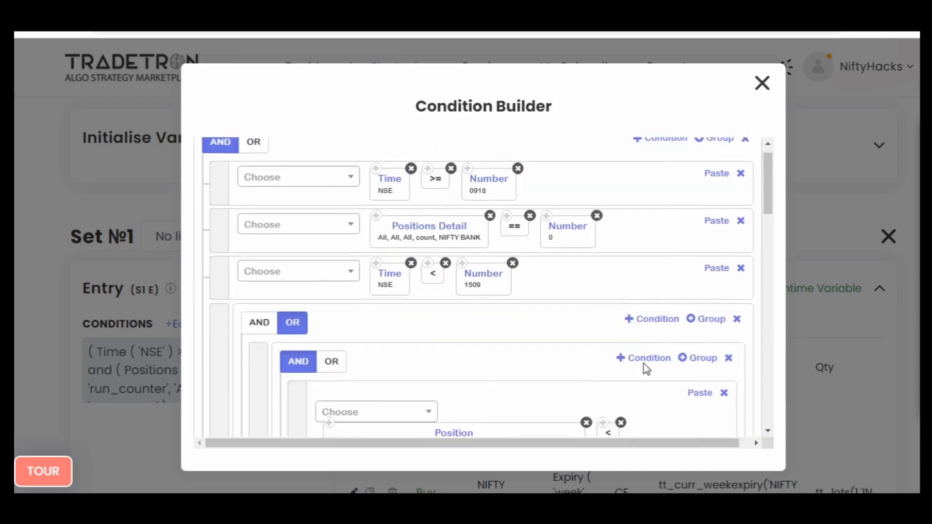
{"action": "scroll", "coordinate": [647, 369], "scroll_direction": "down", "scroll_amount": 8}
{"action": "scroll", "coordinate": [644, 364], "scroll_direction": "up", "scroll_amount": 7}
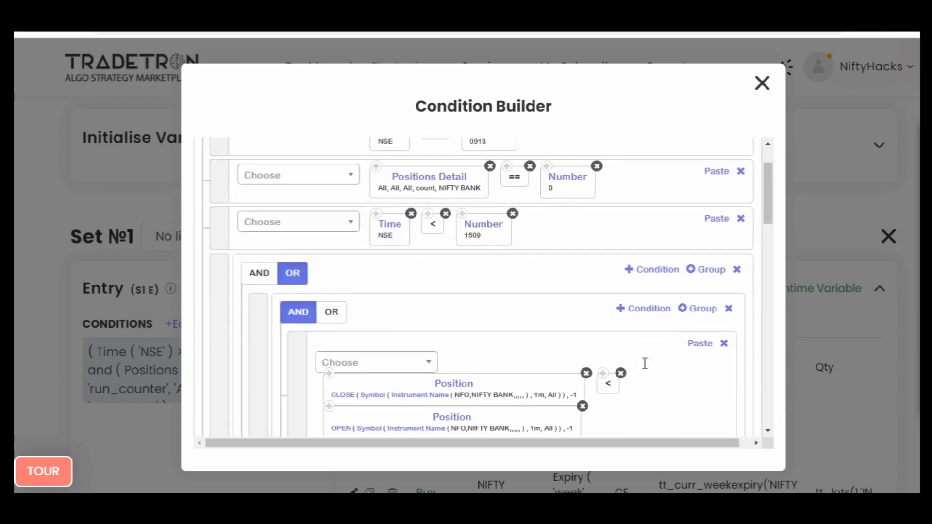
{"action": "scroll", "coordinate": [644, 363], "scroll_direction": "up", "scroll_amount": 2}
{"action": "left_click", "coordinate": [762, 84]}
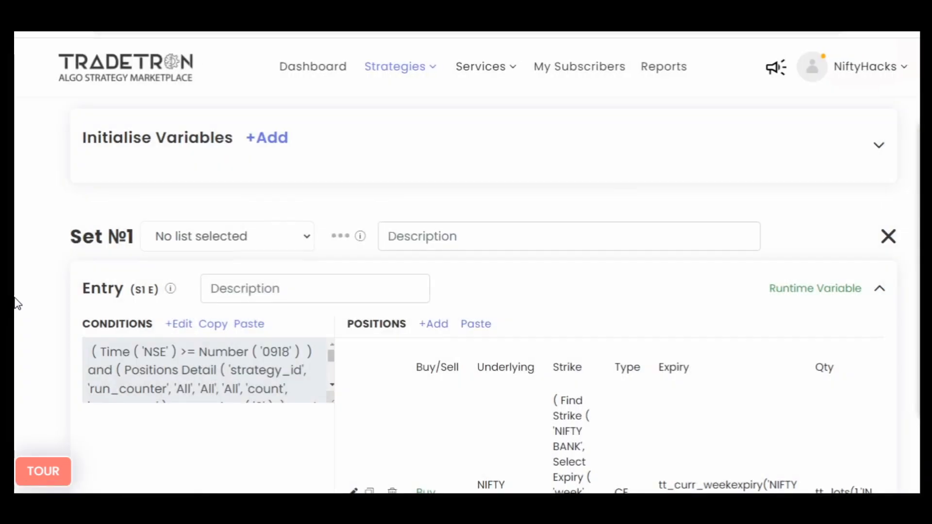
{"action": "scroll", "coordinate": [15, 301], "scroll_direction": "down", "scroll_amount": 7}
{"action": "scroll", "coordinate": [14, 301], "scroll_direction": "up", "scroll_amount": 3}
{"action": "scroll", "coordinate": [31, 250], "scroll_direction": "down", "scroll_amount": 10}
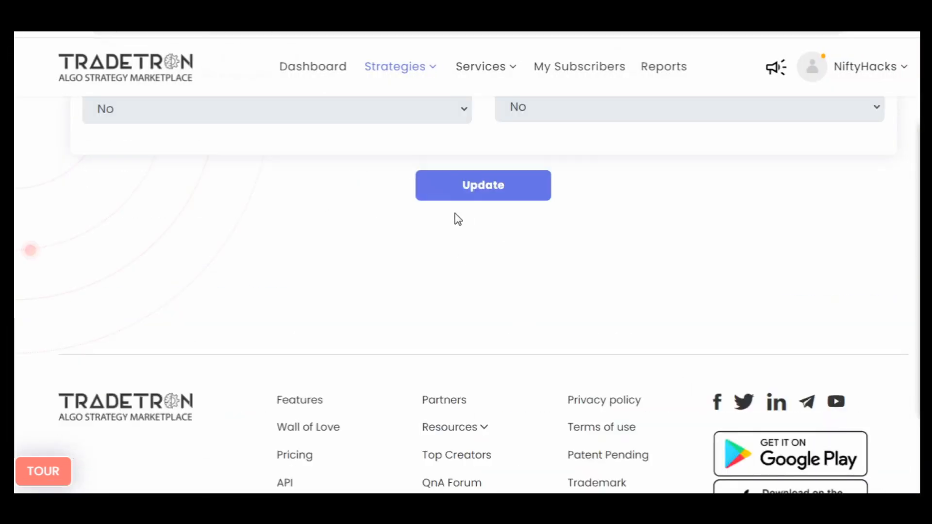
{"action": "left_click", "coordinate": [458, 194]}
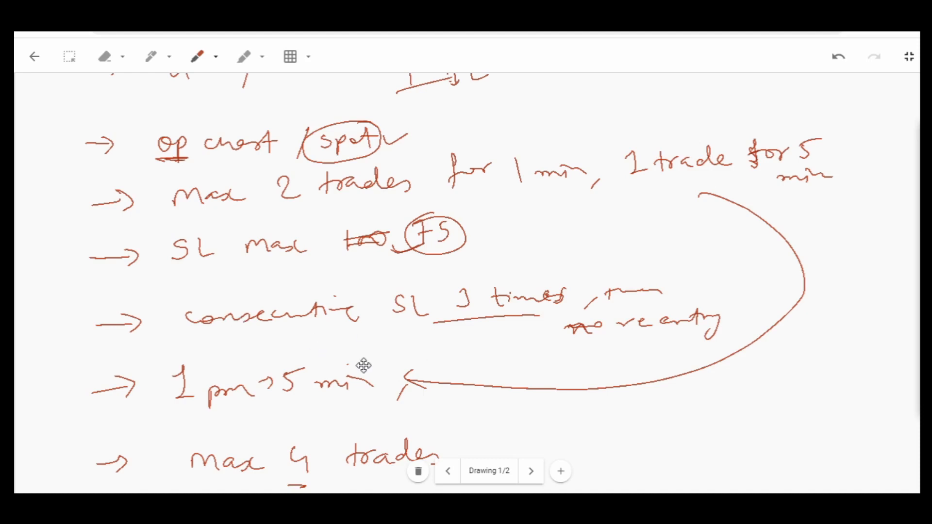
- Review the handwritten trading rules in the drawing, from the 9:18 start to the max 4 trades rule
{"action": "scroll", "coordinate": [363, 369], "scroll_direction": "down", "scroll_amount": 3}
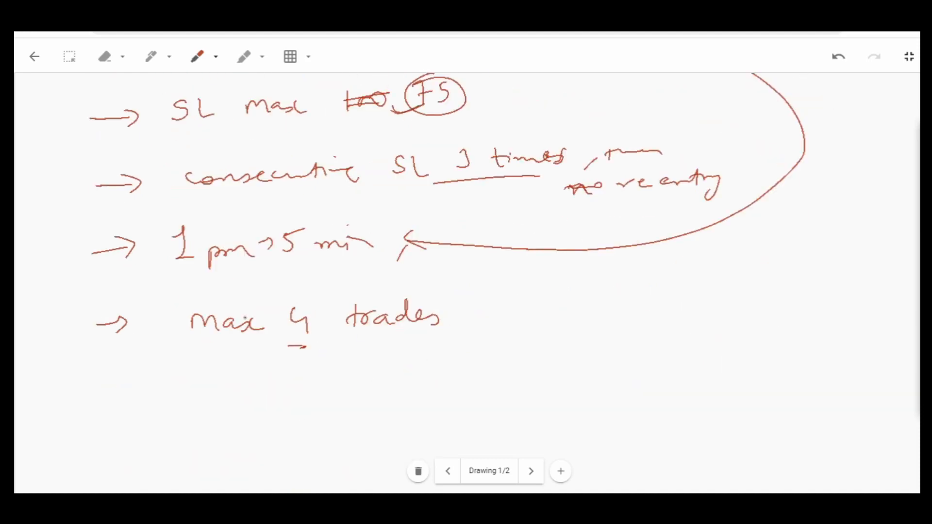
{"action": "scroll", "coordinate": [350, 320], "scroll_direction": "up", "scroll_amount": 7}
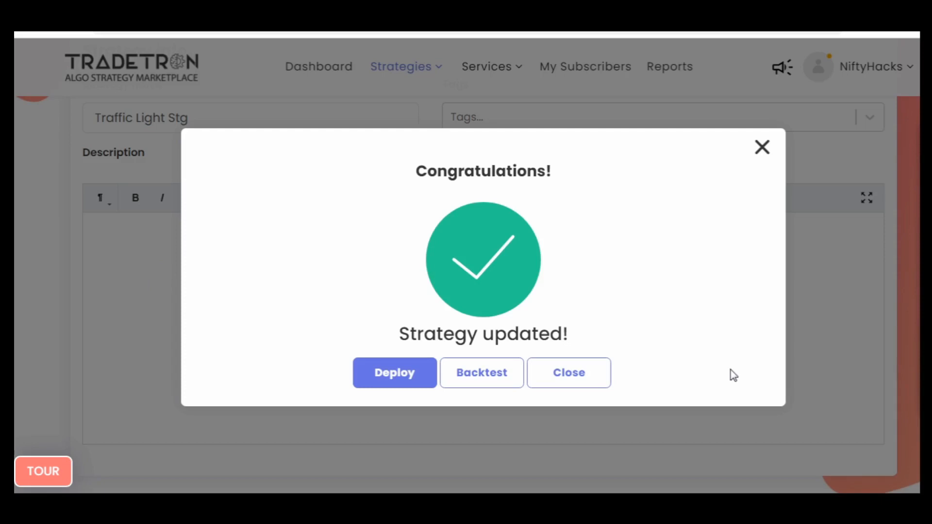
{"action": "left_click", "coordinate": [558, 381]}
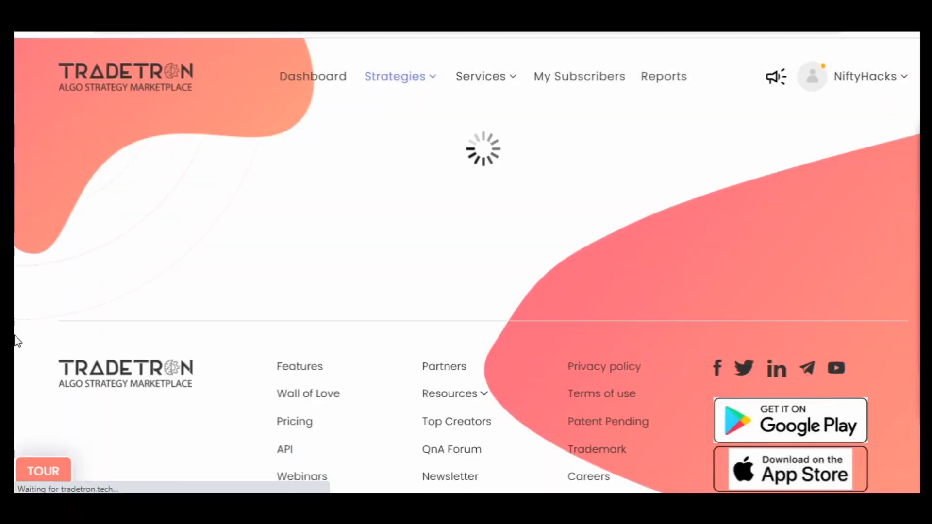
- Back in the Tradetron strategy editor, copy Set №2's entry conditions
{"action": "scroll", "coordinate": [17, 340], "scroll_direction": "down", "scroll_amount": 4}
{"action": "scroll", "coordinate": [17, 338], "scroll_direction": "down", "scroll_amount": 18}
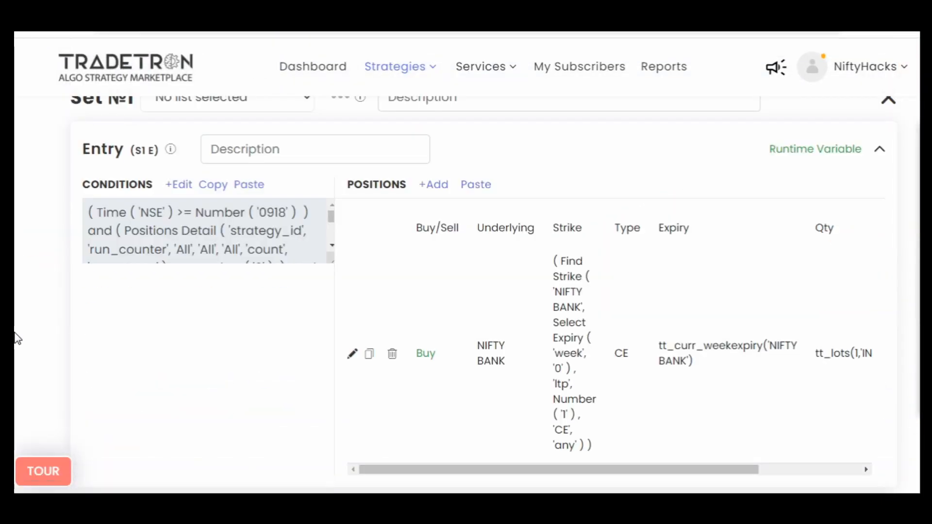
{"action": "scroll", "coordinate": [17, 338], "scroll_direction": "down", "scroll_amount": 4}
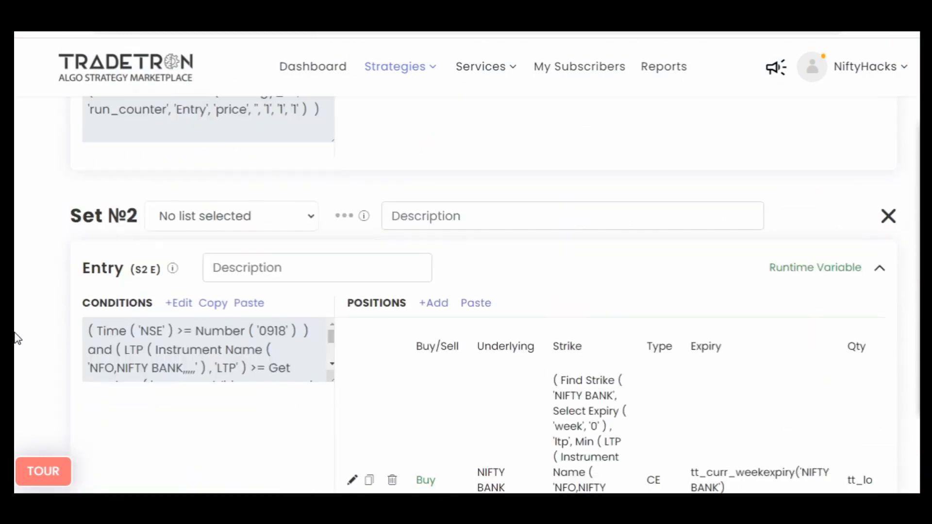
{"action": "scroll", "coordinate": [17, 338], "scroll_direction": "down", "scroll_amount": 3}
{"action": "scroll", "coordinate": [16, 338], "scroll_direction": "up", "scroll_amount": 2}
{"action": "left_click", "coordinate": [215, 234]}
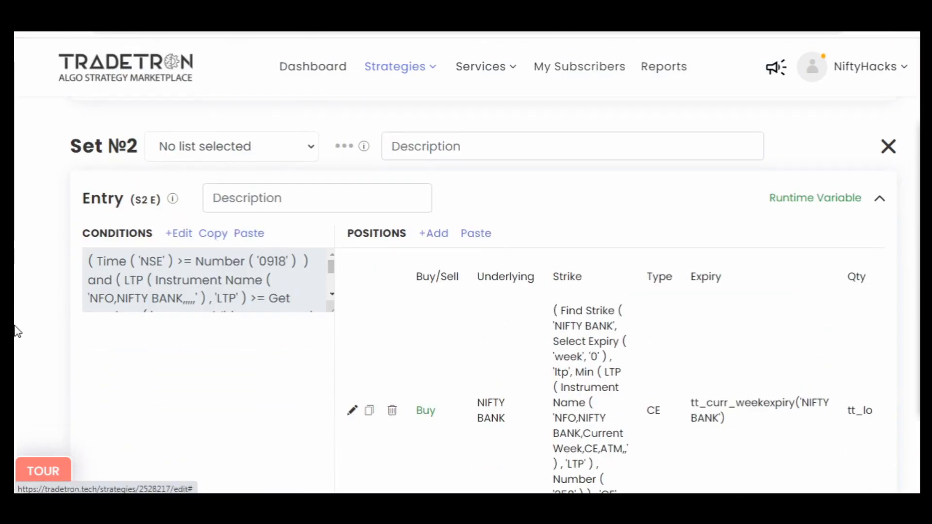
- Add a new set after Set №3 and paste the copied conditions into its entry
{"action": "scroll", "coordinate": [14, 330], "scroll_direction": "down", "scroll_amount": 10}
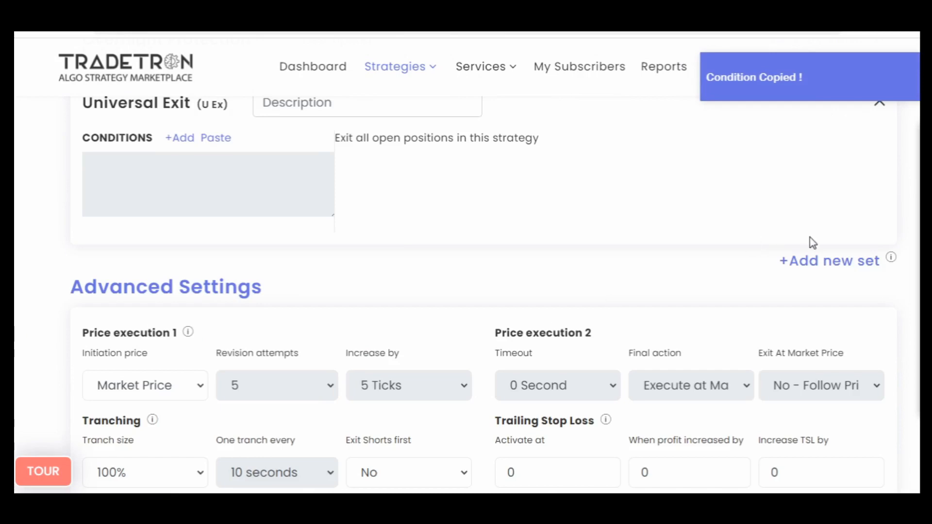
{"action": "scroll", "coordinate": [21, 337], "scroll_direction": "up", "scroll_amount": 15}
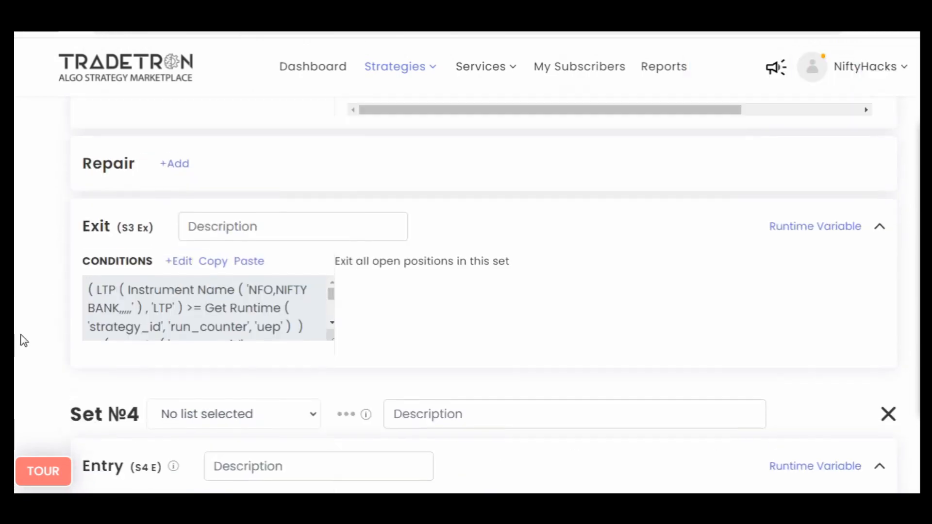
{"action": "scroll", "coordinate": [22, 340], "scroll_direction": "down", "scroll_amount": 4}
{"action": "left_click", "coordinate": [223, 233]}
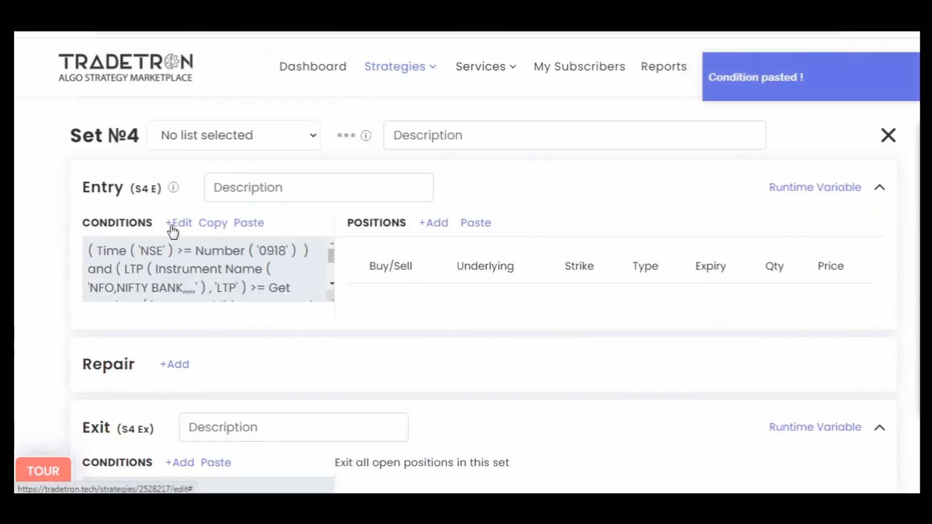
- Open Set №4's entry conditions in the Condition Builder and annotate them with one-lot CE notes of quantity 25 for sets 1 and 2
{"action": "left_click", "coordinate": [170, 231]}
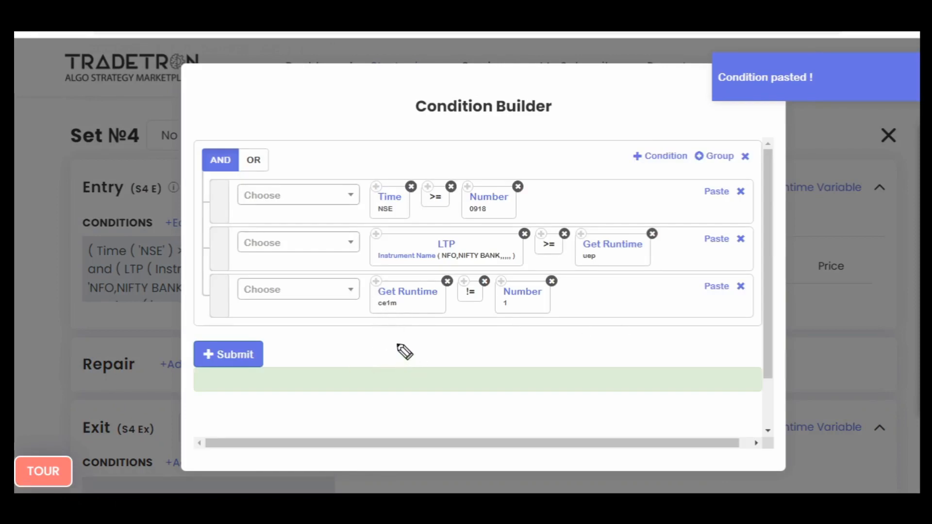
{"action": "left_click_drag", "start_coordinate": [397, 324], "coordinate": [409, 352]}
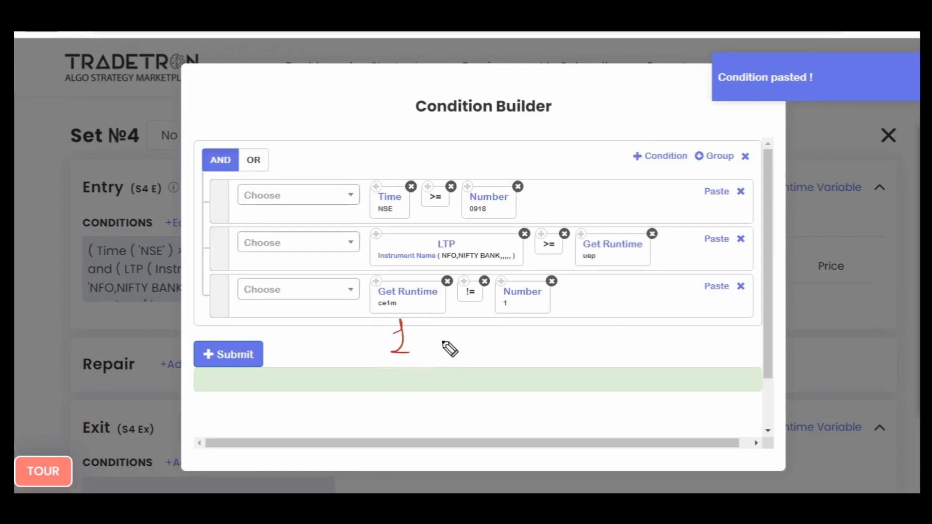
{"action": "mouse_move", "coordinate": [469, 330]}
{"action": "left_mouse_down"}
{"action": "mouse_move", "coordinate": [493, 353]}
{"action": "mouse_move", "coordinate": [536, 342]}
{"action": "mouse_move", "coordinate": [491, 357]}
{"action": "mouse_move", "coordinate": [457, 333]}
{"action": "left_mouse_up"}
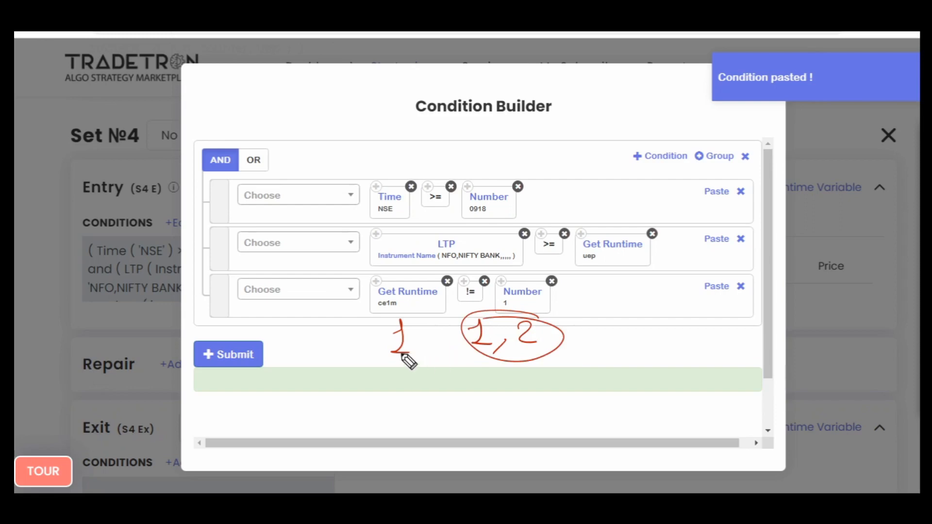
{"action": "mouse_move", "coordinate": [459, 293]}
{"action": "left_mouse_down"}
{"action": "mouse_move", "coordinate": [484, 307]}
{"action": "mouse_move", "coordinate": [533, 302]}
{"action": "mouse_move", "coordinate": [561, 312]}
{"action": "mouse_move", "coordinate": [442, 323]}
{"action": "left_mouse_up"}
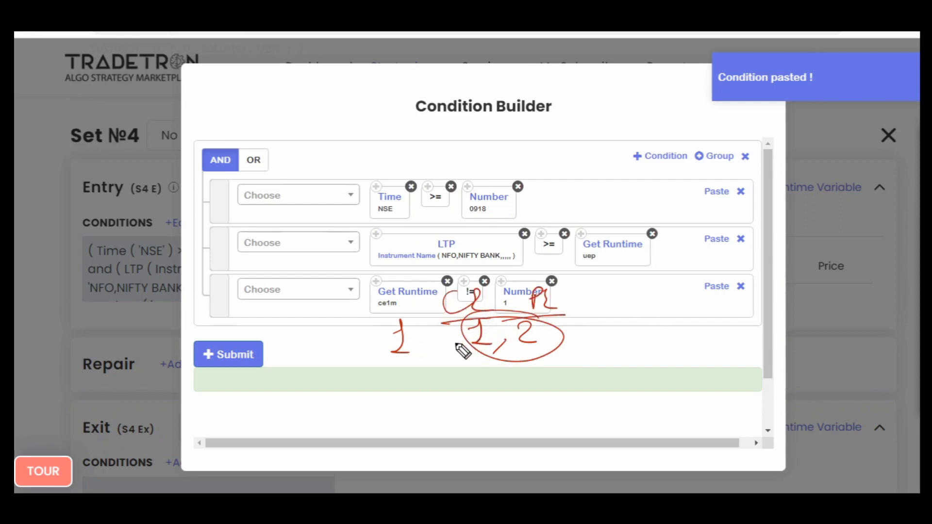
{"action": "mouse_move", "coordinate": [482, 284]}
{"action": "left_mouse_down"}
{"action": "mouse_move", "coordinate": [499, 345]}
{"action": "mouse_move", "coordinate": [432, 343]}
{"action": "left_mouse_up"}
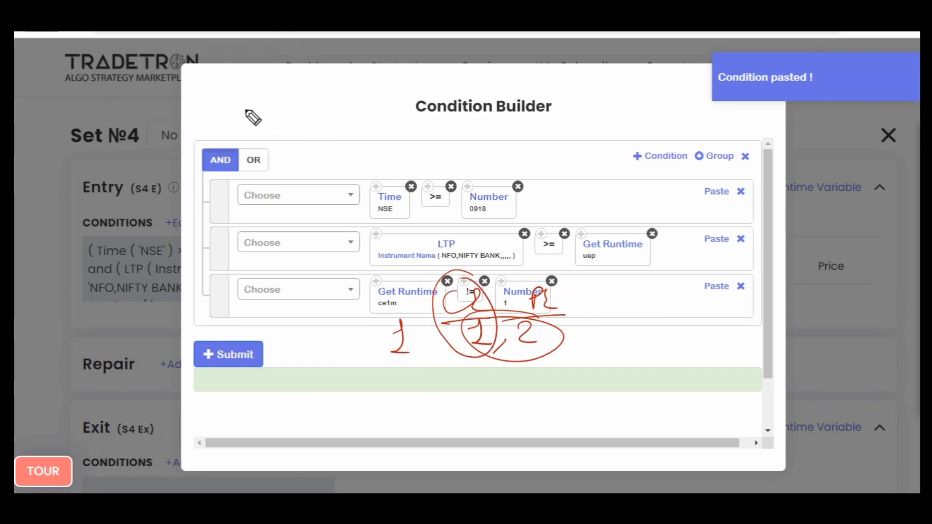
{"action": "mouse_move", "coordinate": [248, 107]}
{"action": "left_mouse_down"}
{"action": "mouse_move", "coordinate": [236, 122]}
{"action": "mouse_move", "coordinate": [315, 102]}
{"action": "left_mouse_up"}
{"action": "left_click_drag", "start_coordinate": [246, 130], "coordinate": [307, 113]}
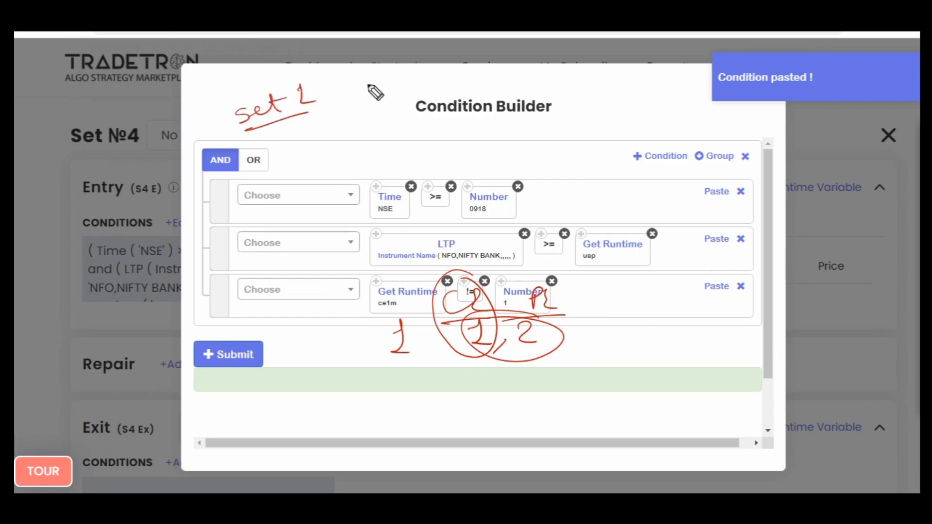
{"action": "left_click_drag", "start_coordinate": [369, 81], "coordinate": [370, 96]}
{"action": "mouse_move", "coordinate": [374, 82]}
{"action": "left_mouse_down"}
{"action": "mouse_move", "coordinate": [395, 93]}
{"action": "mouse_move", "coordinate": [461, 88]}
{"action": "mouse_move", "coordinate": [481, 69]}
{"action": "mouse_move", "coordinate": [540, 86]}
{"action": "left_mouse_up"}
{"action": "mouse_move", "coordinate": [551, 73]}
{"action": "left_mouse_down"}
{"action": "mouse_move", "coordinate": [597, 83]}
{"action": "mouse_move", "coordinate": [606, 76]}
{"action": "left_mouse_up"}
{"action": "mouse_move", "coordinate": [292, 146]}
{"action": "left_mouse_down"}
{"action": "mouse_move", "coordinate": [293, 156]}
{"action": "mouse_move", "coordinate": [354, 151]}
{"action": "left_mouse_up"}
{"action": "mouse_move", "coordinate": [401, 131]}
{"action": "left_mouse_down"}
{"action": "mouse_move", "coordinate": [394, 148]}
{"action": "mouse_move", "coordinate": [417, 147]}
{"action": "left_mouse_up"}
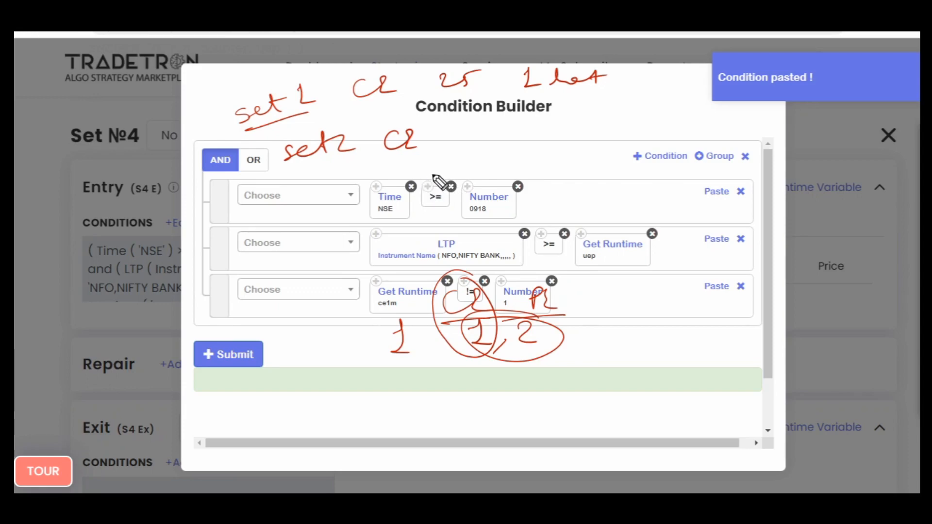
{"action": "left_click_drag", "start_coordinate": [457, 130], "coordinate": [480, 139]}
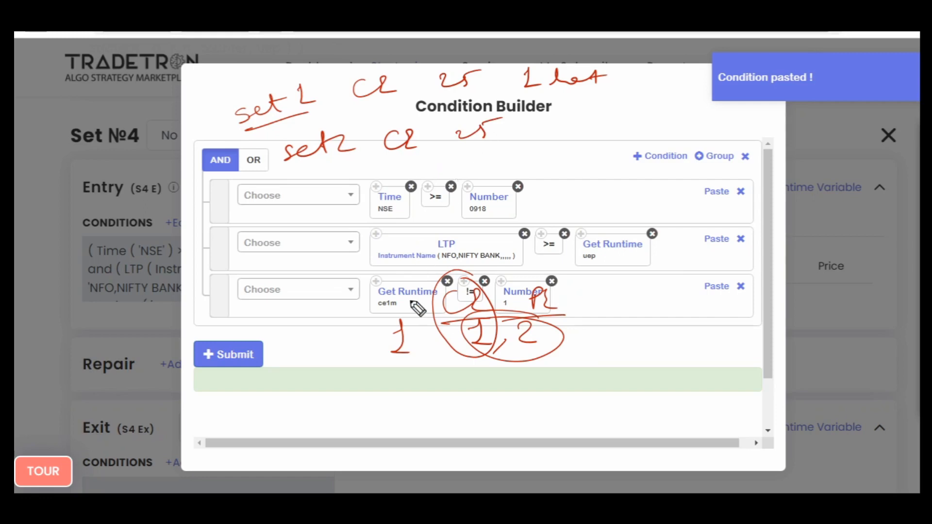
{"action": "key", "text": "Escape"}
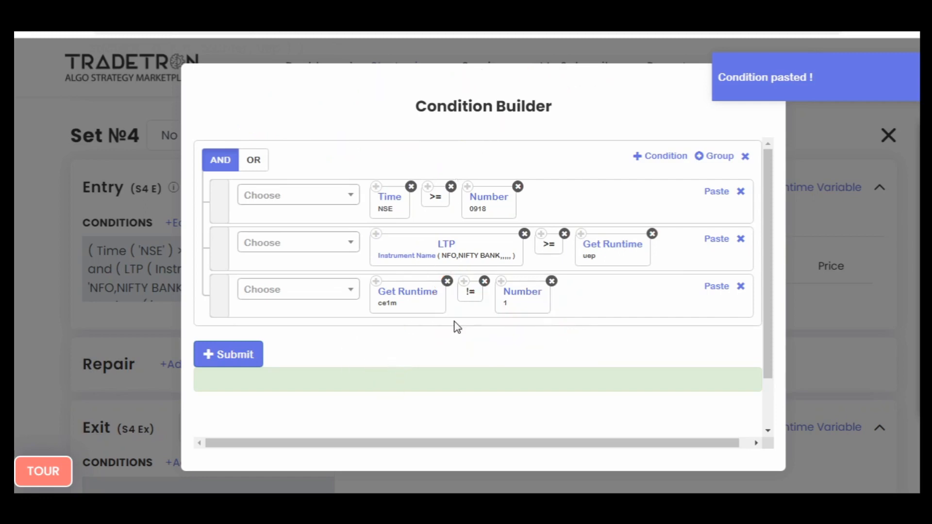
- Add a fourth condition to Set №4's entry and choose the Positions Detail keyword for it
{"action": "left_click", "coordinate": [662, 156]}
{"action": "left_click", "coordinate": [327, 340]}
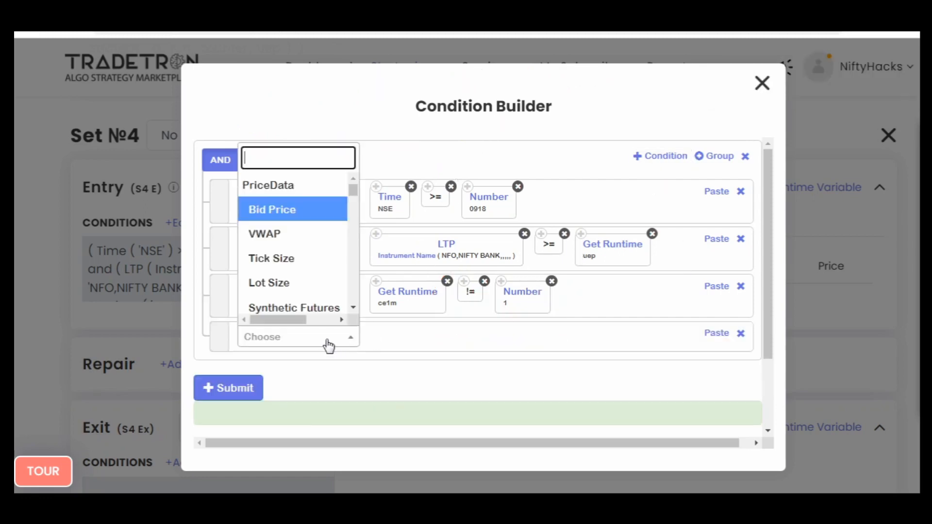
{"action": "type", "text": "pos"}
{"action": "key", "text": "Down"}
{"action": "key", "text": "Down"}
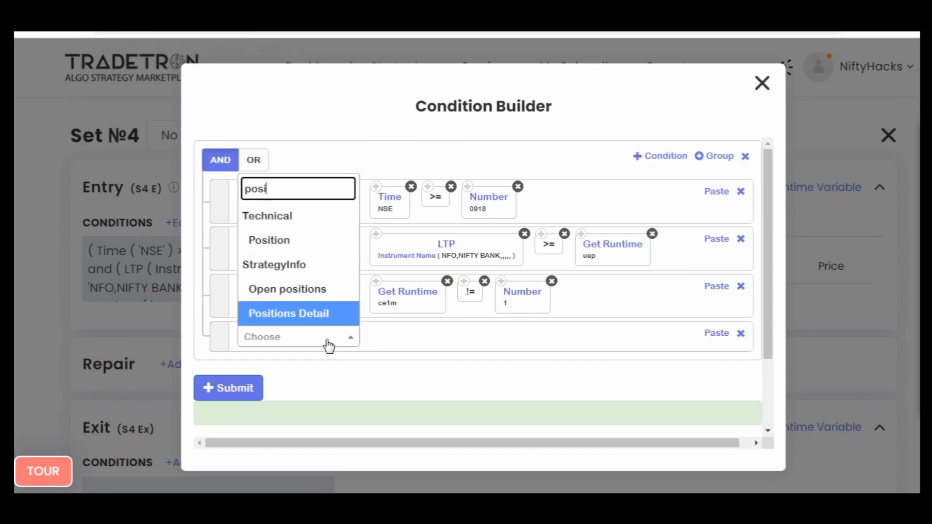
{"action": "key", "text": "Return"}
{"action": "key", "text": "Tab"}
{"action": "left_click", "coordinate": [328, 342]}
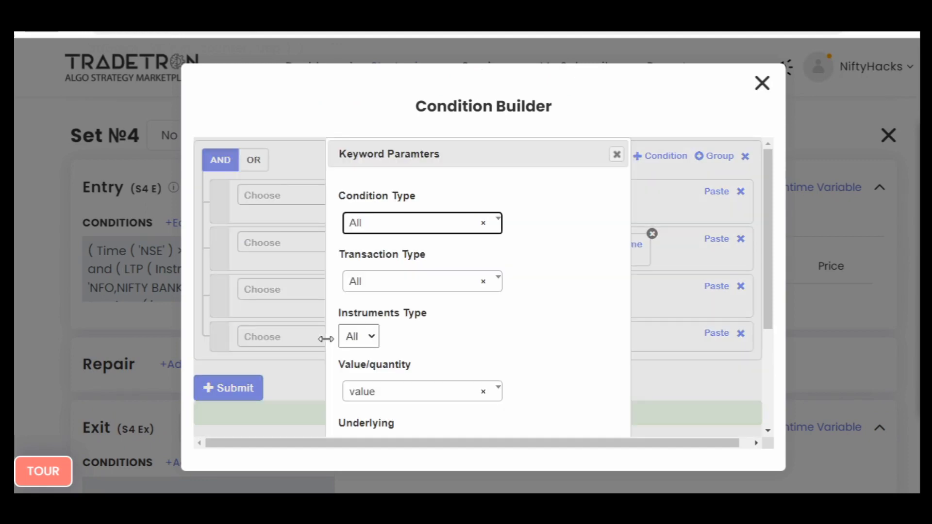
- Set the Positions Detail parameters to condition type Entry, transaction type B and instruments type CE
{"action": "key", "text": "Return"}
{"action": "key", "text": "Down"}
{"action": "key", "text": "Return"}
{"action": "key", "text": "Tab"}
{"action": "key", "text": "Return"}
{"action": "key", "text": "Down"}
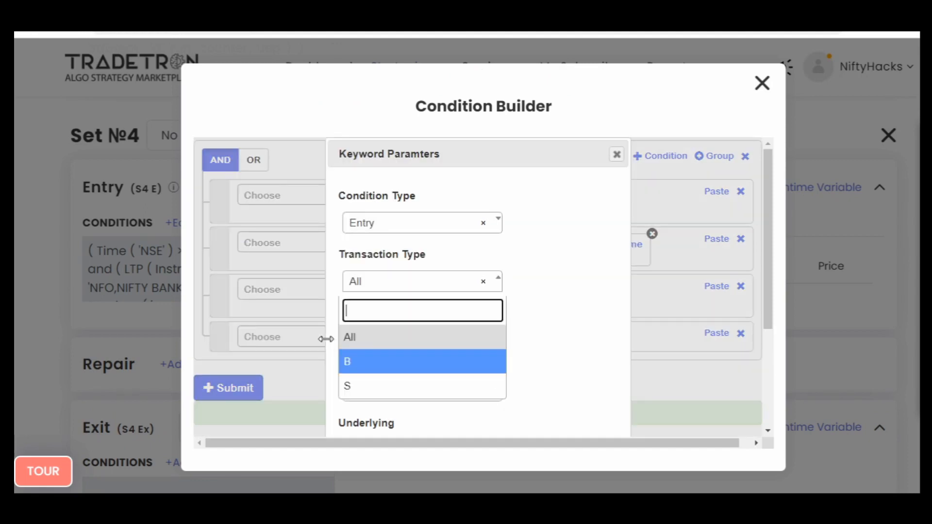
{"action": "key", "text": "Return"}
{"action": "key", "text": "Tab"}
{"action": "key", "text": "space"}
{"action": "key", "text": "Down"}
{"action": "key", "text": "Return"}
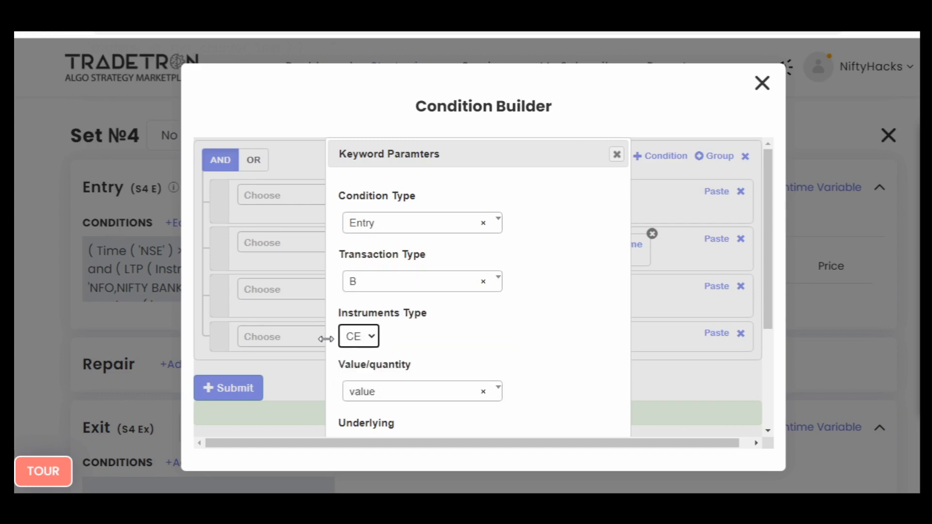
- Have Positions Detail return the quantity for underlying NIFTY BANK and confirm the keyword parameters
{"action": "key", "text": "Tab"}
{"action": "key", "text": "Return"}
{"action": "key", "text": "Down"}
{"action": "key", "text": "Return"}
{"action": "key", "text": "Tab"}
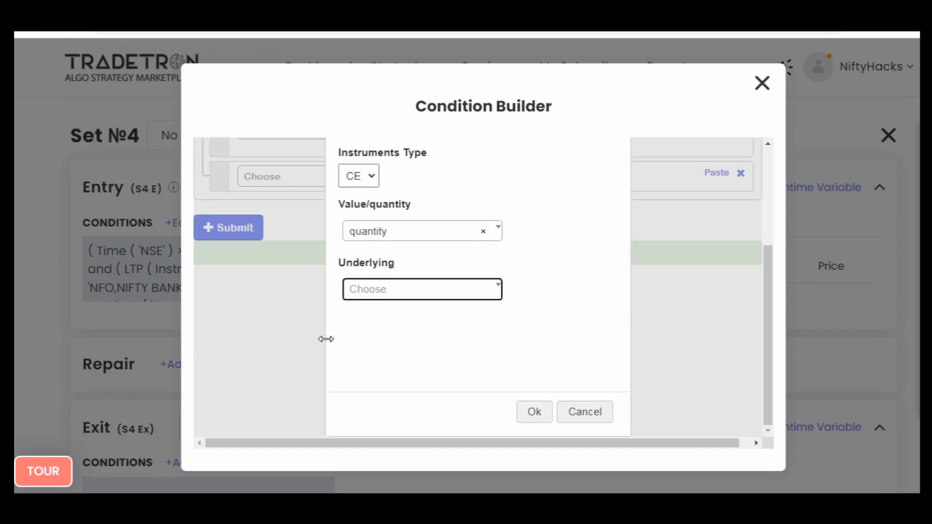
{"action": "key", "text": "Return"}
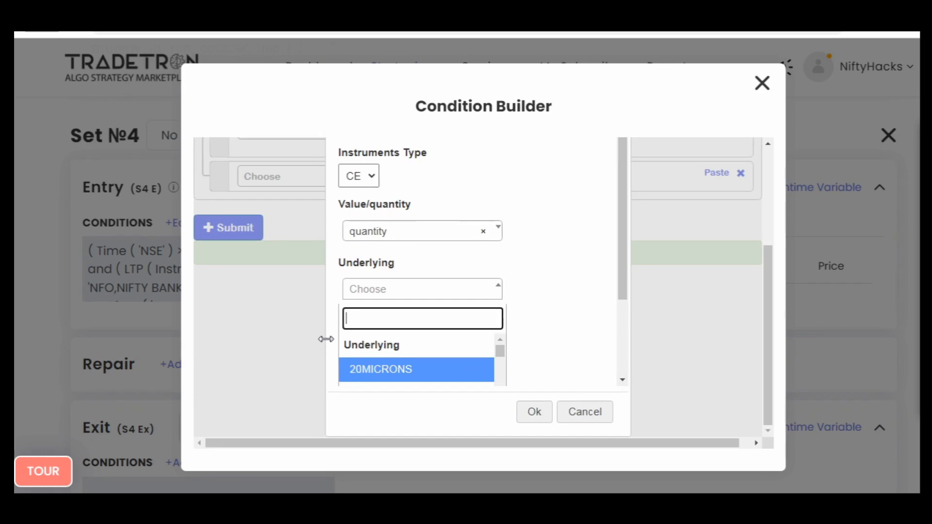
{"action": "type", "text": "n"}
{"action": "key", "text": "BackSpace"}
{"action": "type", "text": "b"}
{"action": "key", "text": "Return"}
{"action": "key", "text": "Tab"}
{"action": "key", "text": "Return"}
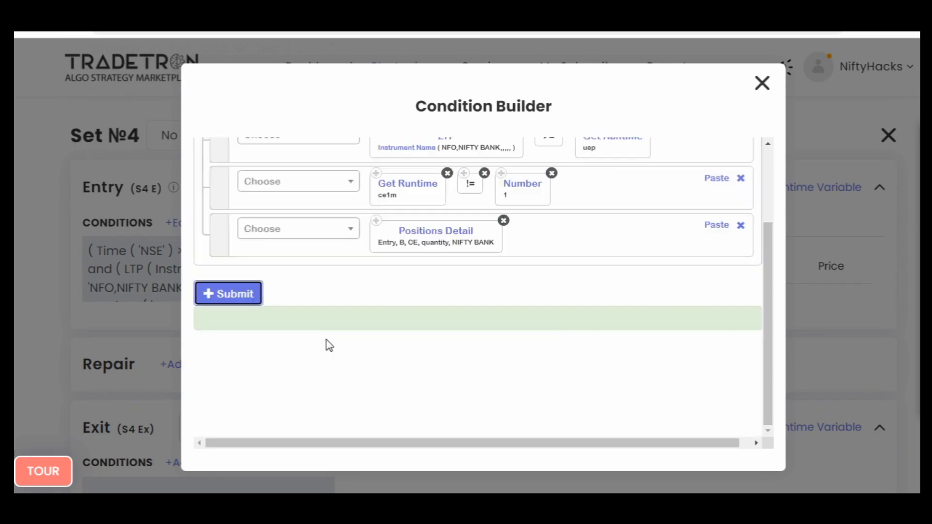
- Add the less-than operator (<) after Positions Detail in the new condition
{"action": "left_click", "coordinate": [284, 230]}
{"action": "type", "text": "<"}
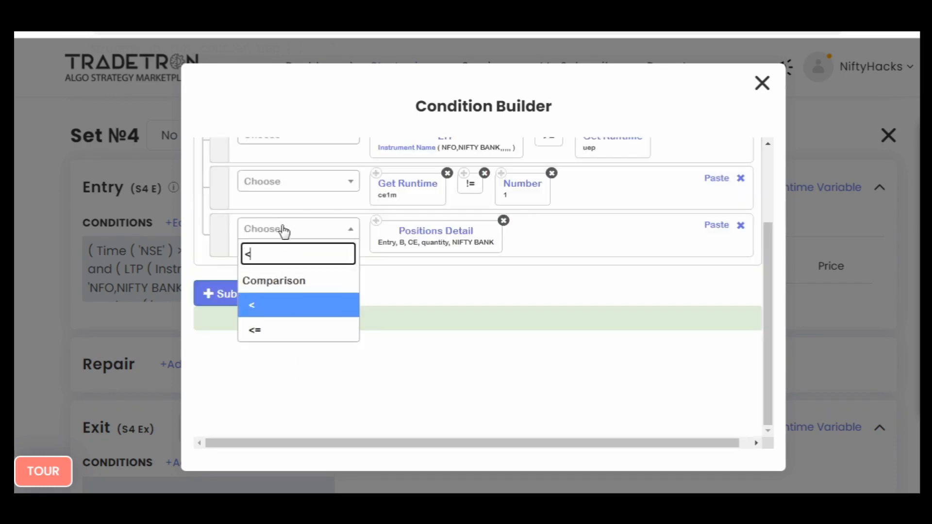
{"action": "key", "text": "Return"}
{"action": "key", "text": "Tab"}
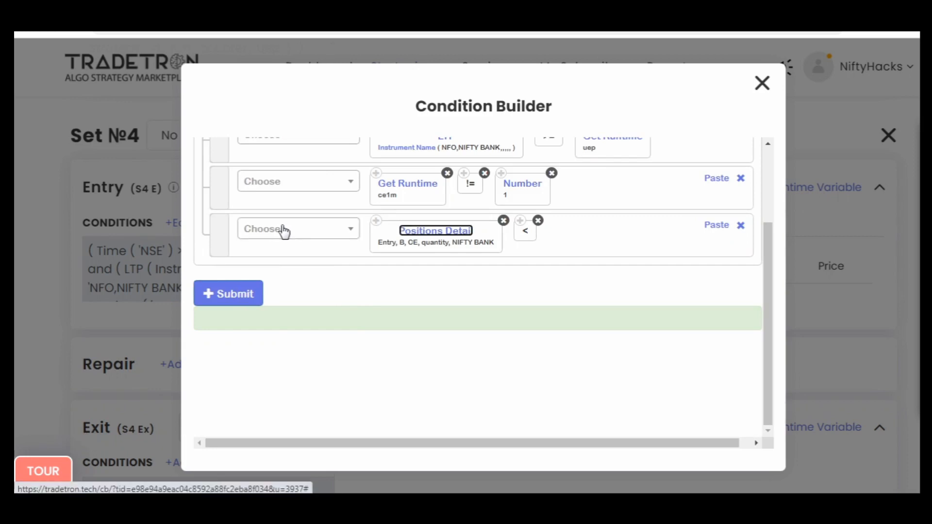
- Annotate the unfinished Positions Detail condition with a lot × 2 limit, then close the Condition Builder without submitting
{"action": "key", "text": "ctrl+shift+3"}
{"action": "left_click_drag", "start_coordinate": [558, 236], "coordinate": [587, 232]}
{"action": "left_click_drag", "start_coordinate": [594, 218], "coordinate": [595, 239]}
{"action": "left_click_drag", "start_coordinate": [586, 230], "coordinate": [680, 238]}
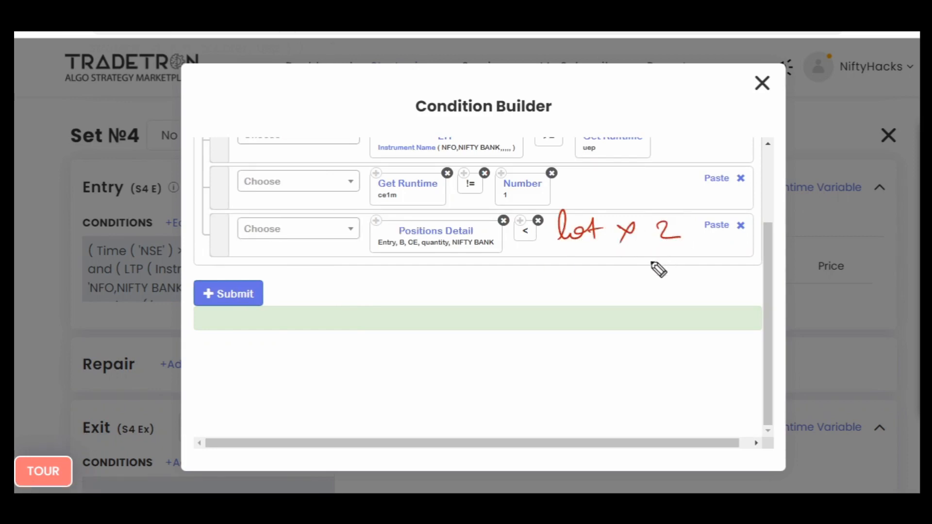
{"action": "mouse_move", "coordinate": [344, 279]}
{"action": "left_mouse_down"}
{"action": "mouse_move", "coordinate": [331, 294]}
{"action": "mouse_move", "coordinate": [377, 291]}
{"action": "left_mouse_up"}
{"action": "left_click_drag", "start_coordinate": [367, 282], "coordinate": [413, 281]}
{"action": "left_click_drag", "start_coordinate": [339, 315], "coordinate": [378, 293]}
{"action": "mouse_move", "coordinate": [500, 261]}
{"action": "left_mouse_down"}
{"action": "mouse_move", "coordinate": [505, 279]}
{"action": "mouse_move", "coordinate": [520, 264]}
{"action": "left_mouse_up"}
{"action": "left_click_drag", "start_coordinate": [519, 265], "coordinate": [536, 281]}
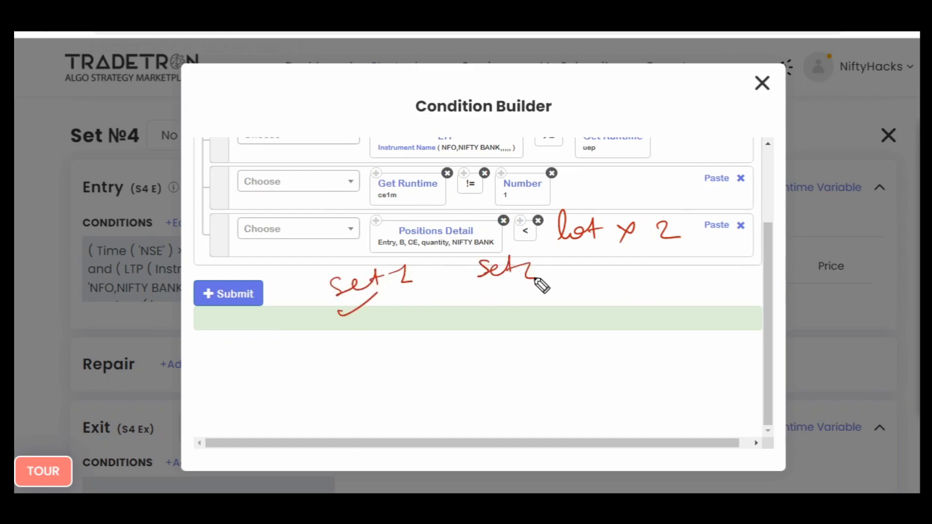
{"action": "left_click_drag", "start_coordinate": [477, 303], "coordinate": [498, 288]}
{"action": "mouse_move", "coordinate": [653, 207]}
{"action": "left_mouse_down"}
{"action": "mouse_move", "coordinate": [587, 264]}
{"action": "mouse_move", "coordinate": [636, 206]}
{"action": "left_mouse_up"}
{"action": "left_click_drag", "start_coordinate": [429, 187], "coordinate": [487, 192]}
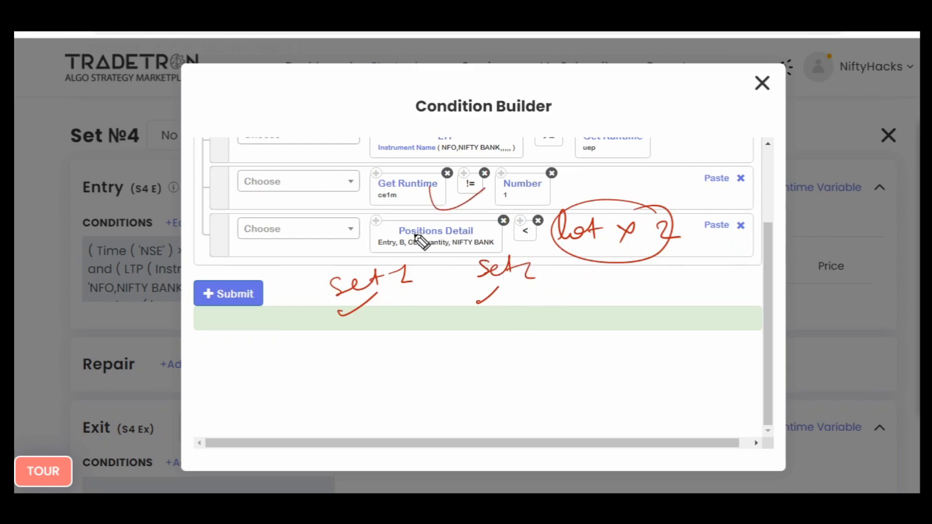
{"action": "left_click_drag", "start_coordinate": [415, 236], "coordinate": [395, 235]}
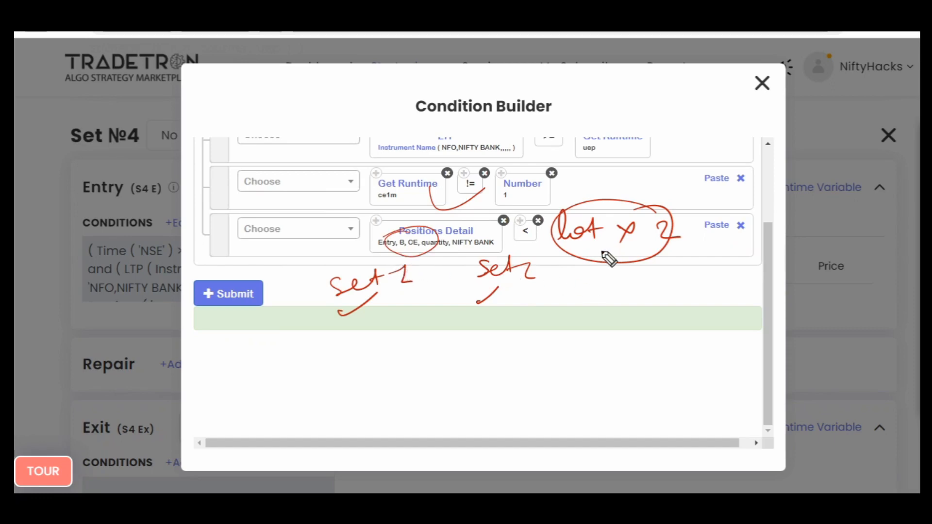
{"action": "mouse_move", "coordinate": [665, 232]}
{"action": "left_mouse_down"}
{"action": "mouse_move", "coordinate": [676, 243]}
{"action": "mouse_move", "coordinate": [665, 247]}
{"action": "mouse_move", "coordinate": [686, 248]}
{"action": "left_mouse_up"}
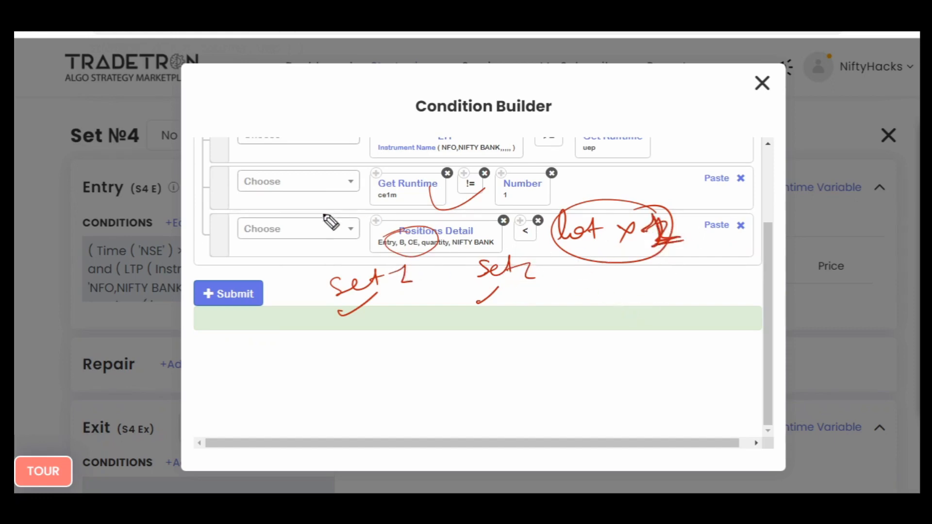
{"action": "left_click_drag", "start_coordinate": [678, 239], "coordinate": [660, 256]}
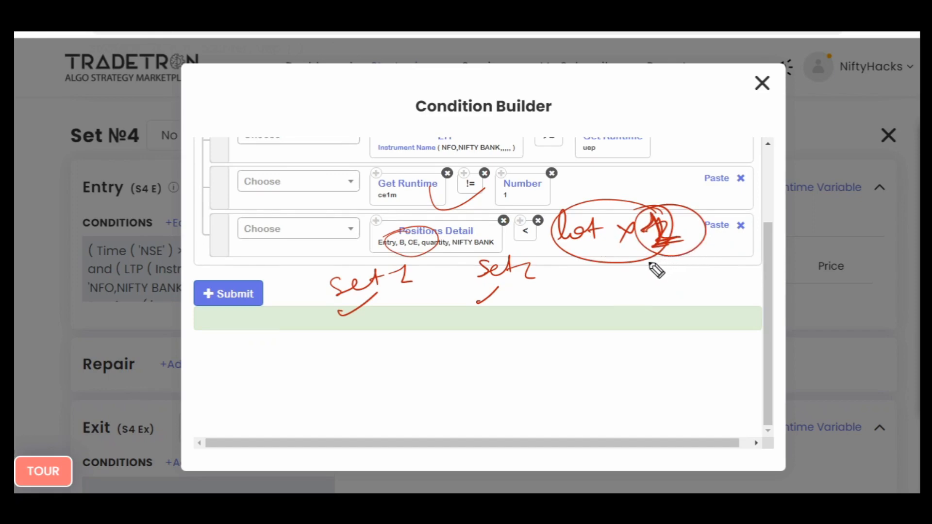
{"action": "left_click_drag", "start_coordinate": [608, 302], "coordinate": [625, 314]}
{"action": "mouse_move", "coordinate": [613, 291]}
{"action": "left_mouse_down"}
{"action": "mouse_move", "coordinate": [627, 320]}
{"action": "mouse_move", "coordinate": [610, 291]}
{"action": "left_mouse_up"}
{"action": "left_click_drag", "start_coordinate": [571, 298], "coordinate": [638, 294]}
{"action": "mouse_move", "coordinate": [461, 349]}
{"action": "left_mouse_down"}
{"action": "mouse_move", "coordinate": [478, 329]}
{"action": "mouse_move", "coordinate": [505, 360]}
{"action": "left_mouse_up"}
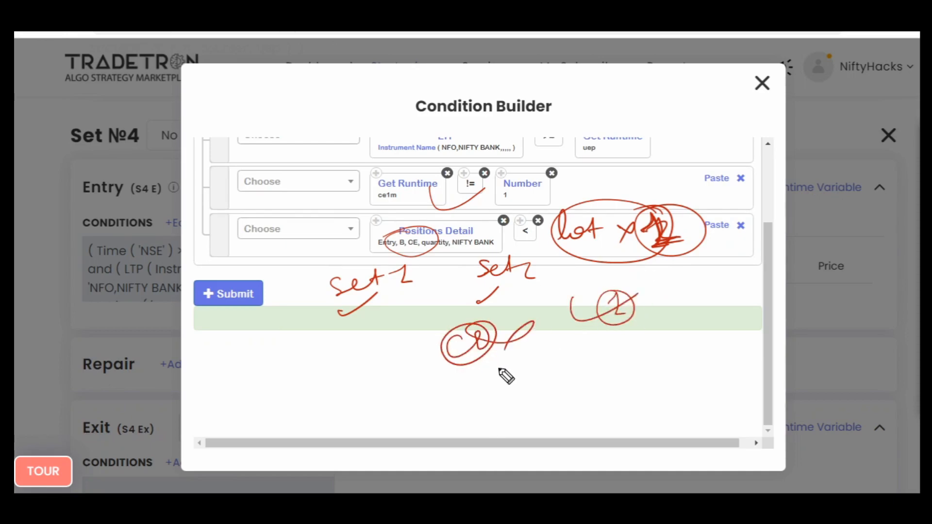
{"action": "key", "text": "Escape"}
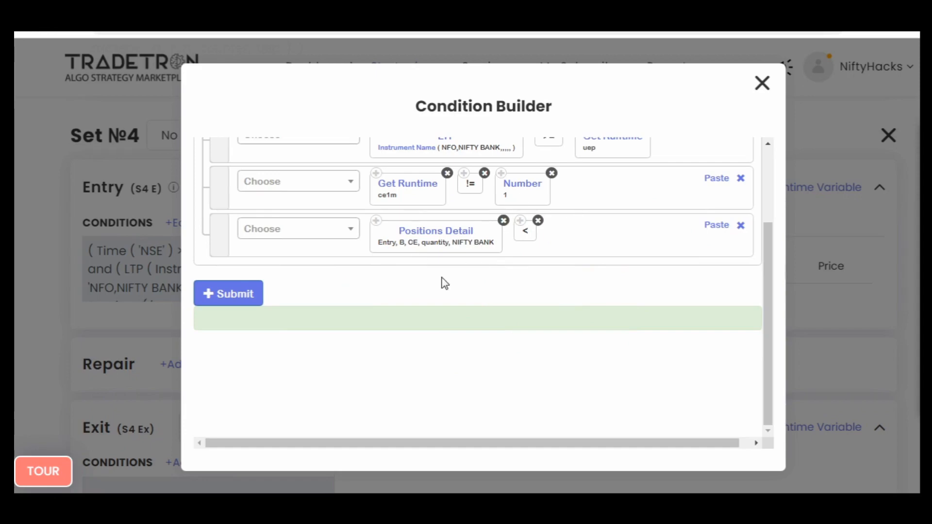
{"action": "scroll", "coordinate": [445, 283], "scroll_direction": "up", "scroll_amount": 3}
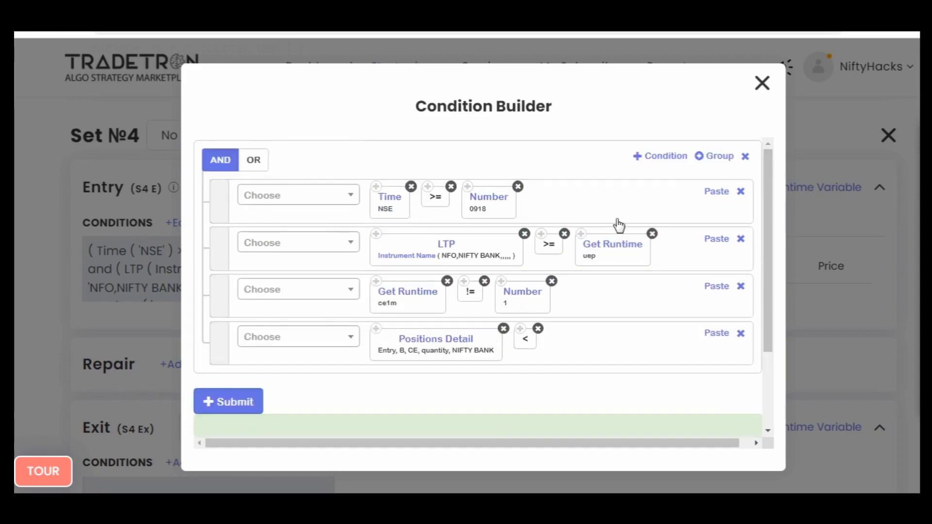
{"action": "left_click", "coordinate": [770, 83]}
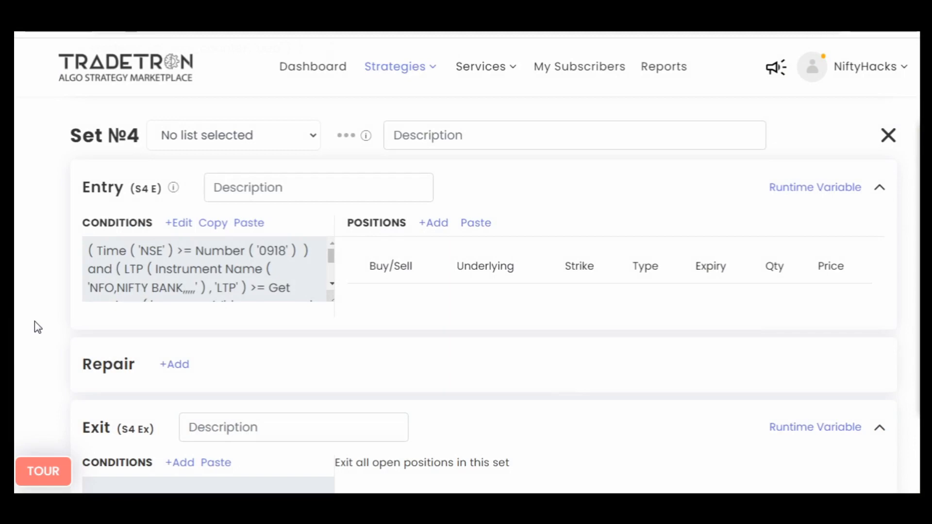
- Copy Set №1's entry conditions
{"action": "scroll", "coordinate": [38, 327], "scroll_direction": "up", "scroll_amount": 20}
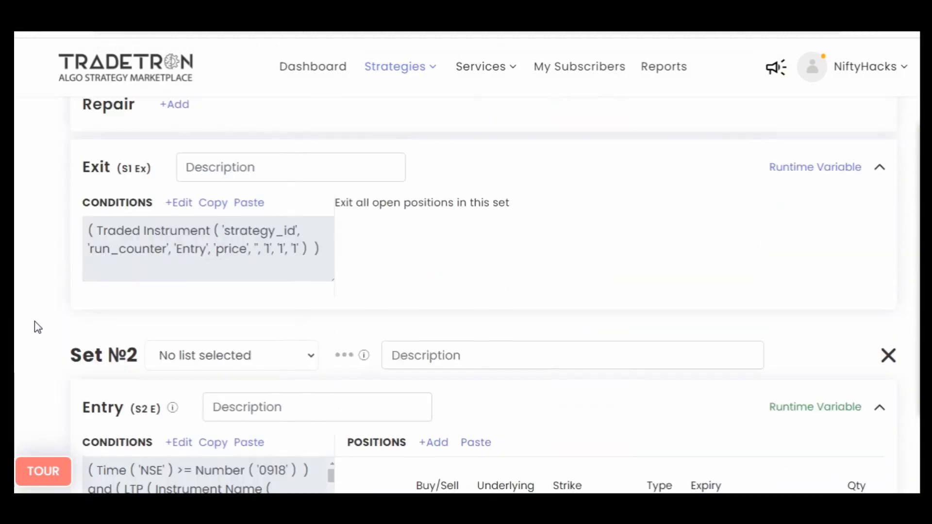
{"action": "scroll", "coordinate": [38, 327], "scroll_direction": "up", "scroll_amount": 10}
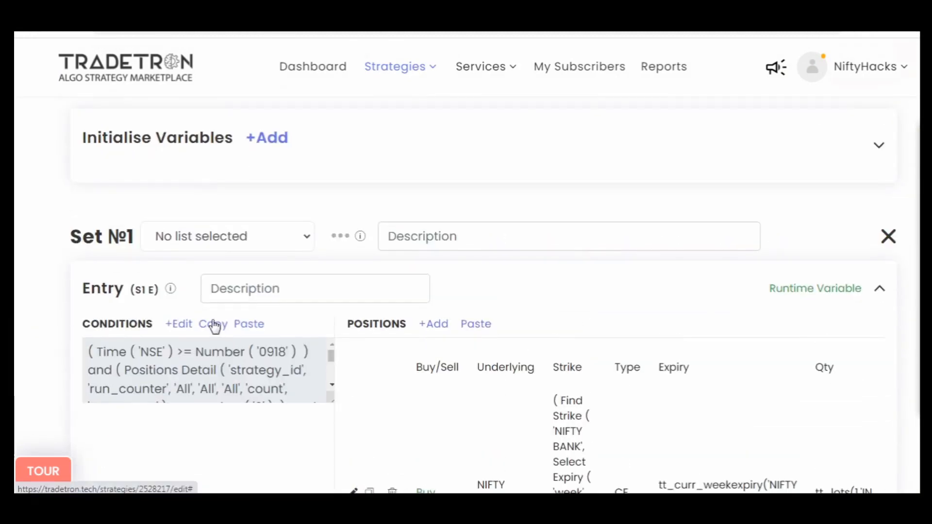
{"action": "left_click", "coordinate": [215, 324]}
- Paste the copied Set №1 conditions into Set №4's entry and open them for editing
{"action": "scroll", "coordinate": [15, 359], "scroll_direction": "down", "scroll_amount": 15}
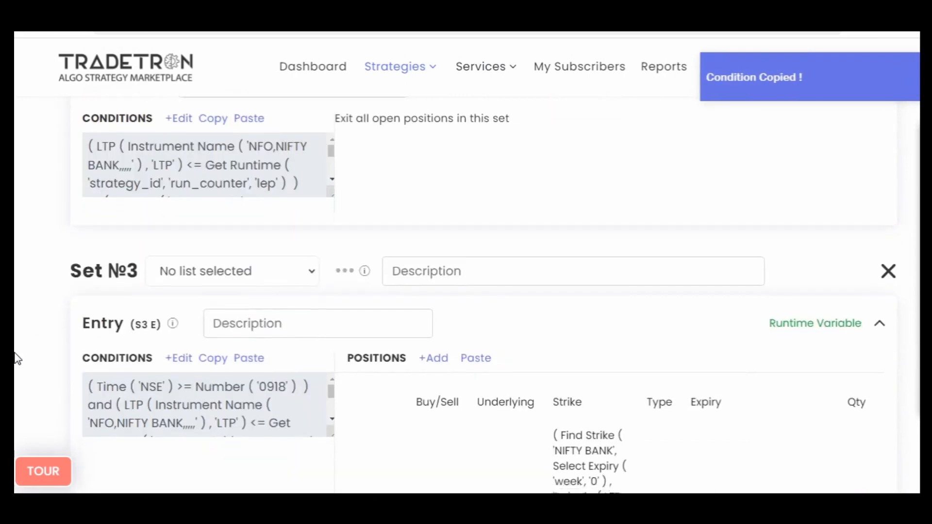
{"action": "scroll", "coordinate": [15, 358], "scroll_direction": "down", "scroll_amount": 10}
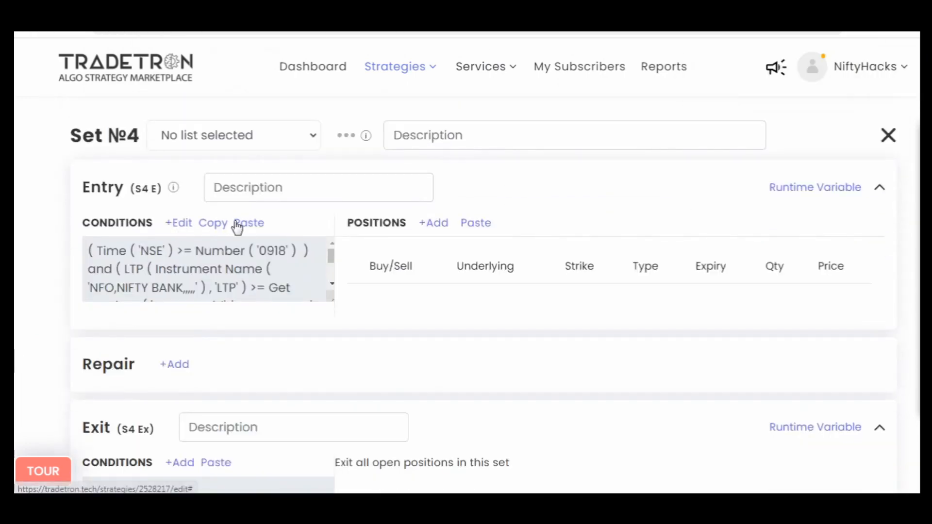
{"action": "left_click", "coordinate": [247, 229]}
{"action": "left_click", "coordinate": [180, 224]}
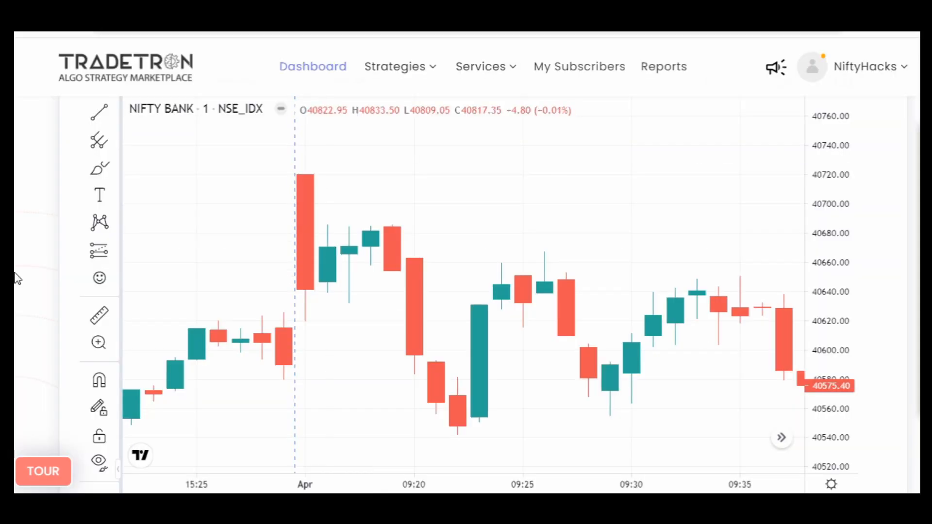
- On the Tradetron dashboard, switch the NIFTY BANK chart to the 10-minute interval
{"action": "scroll", "coordinate": [17, 279], "scroll_direction": "up", "scroll_amount": 2}
{"action": "left_click", "coordinate": [139, 150]}
{"action": "left_click", "coordinate": [160, 297]}
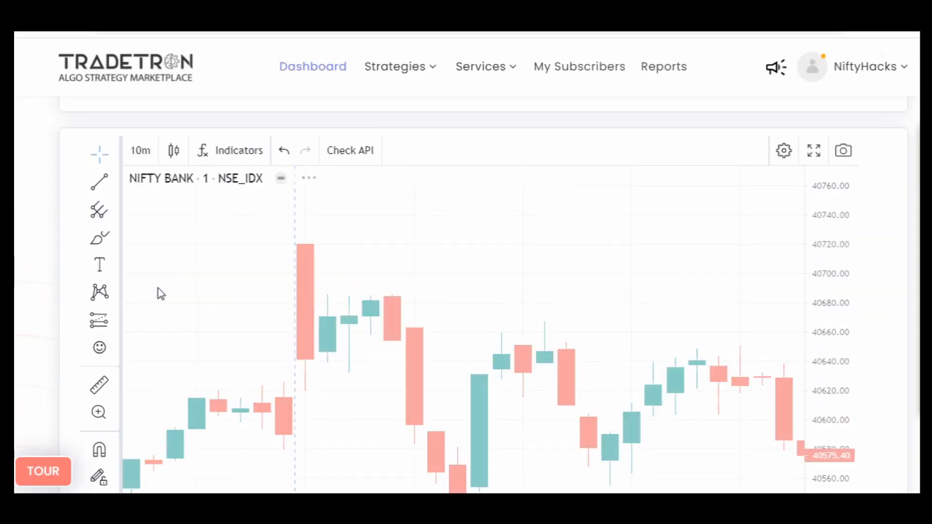
- Switch the NIFTY BANK chart to the 5-minute interval and look over its candles
{"action": "left_click", "coordinate": [137, 151]}
{"action": "left_click", "coordinate": [160, 279]}
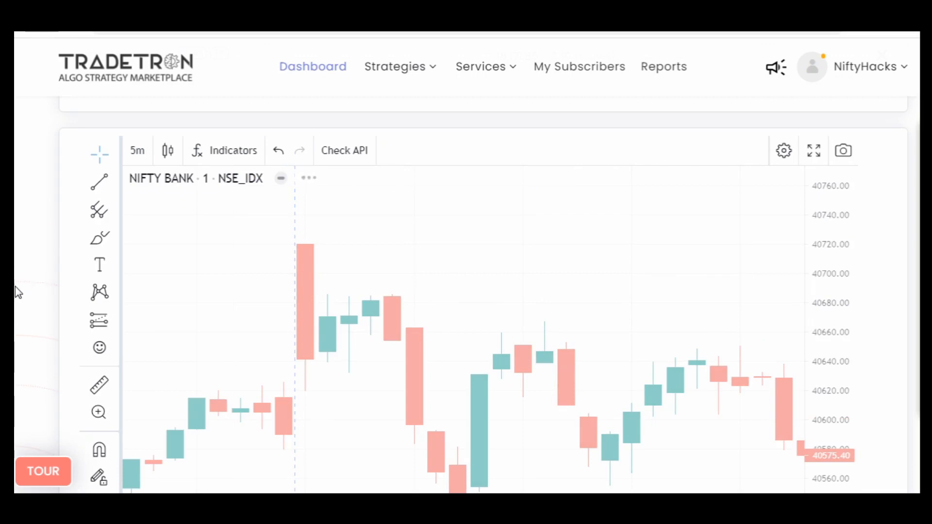
{"action": "scroll", "coordinate": [17, 293], "scroll_direction": "down", "scroll_amount": 2}
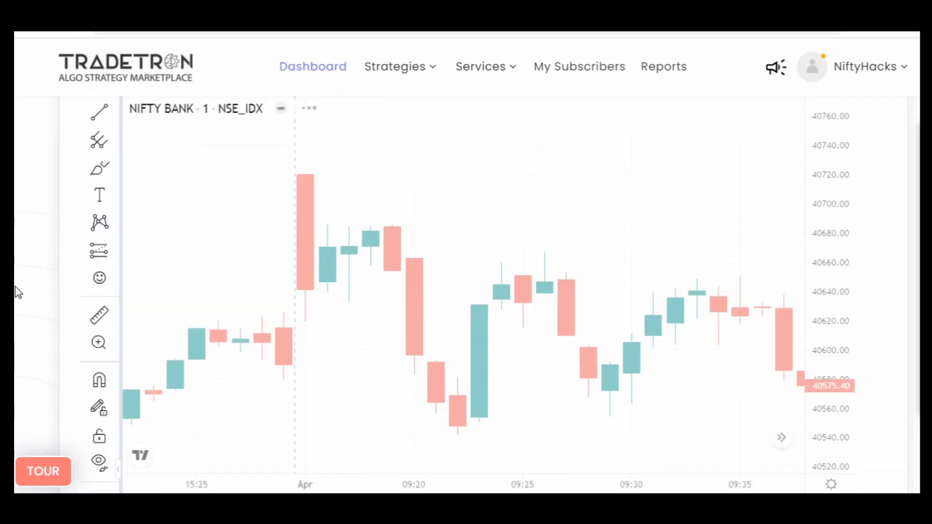
{"action": "scroll", "coordinate": [566, 370], "scroll_direction": "up", "scroll_amount": 2}
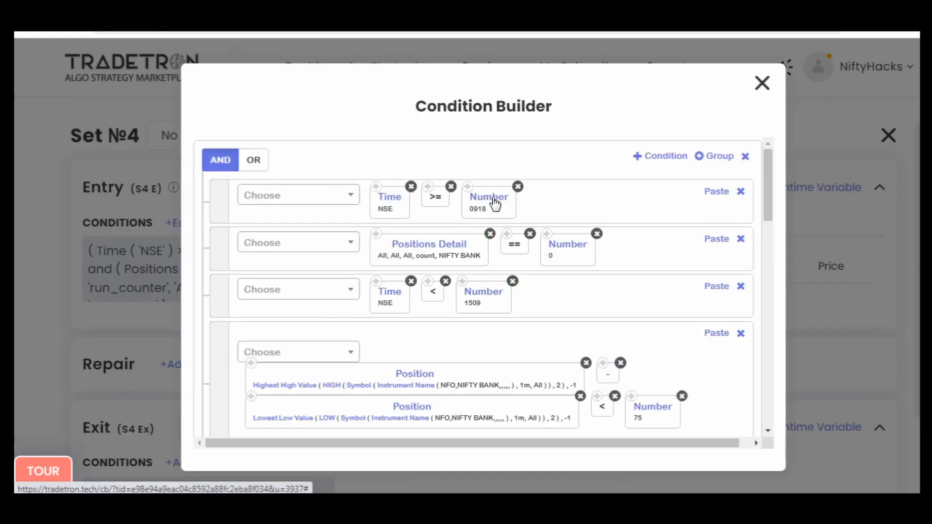
- Set the NSE start time in Set №4's first entry condition to 925
{"action": "left_click", "coordinate": [495, 206]}
{"action": "double_click", "coordinate": [440, 216]}
{"action": "type", "text": "925"}
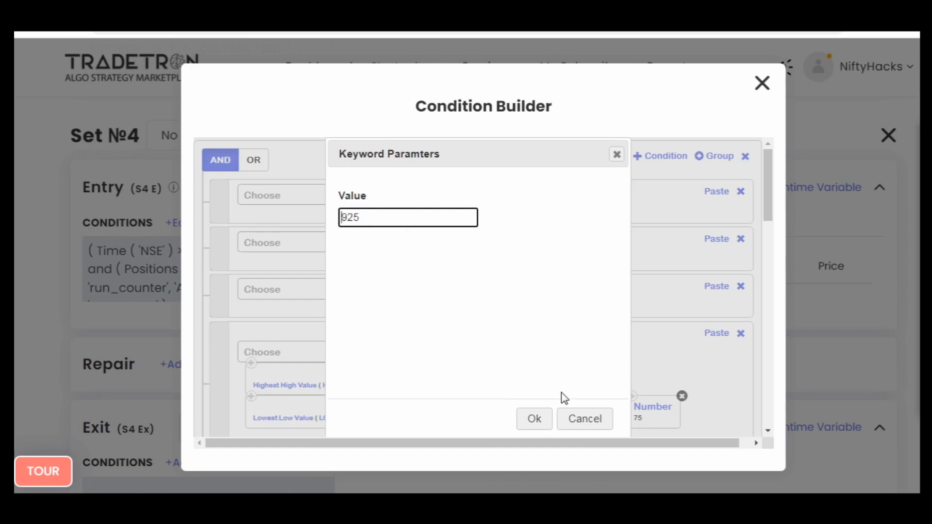
{"action": "left_click", "coordinate": [534, 418]}
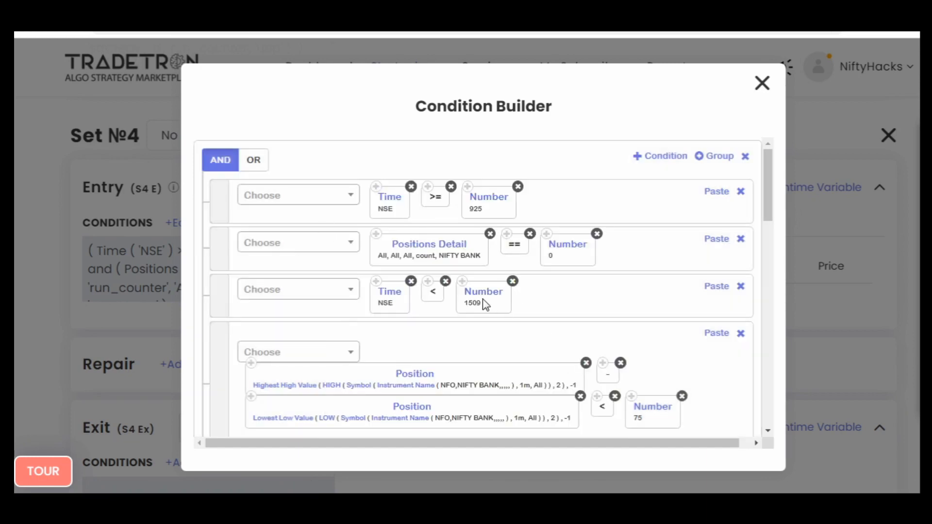
{"action": "left_click", "coordinate": [419, 246]}
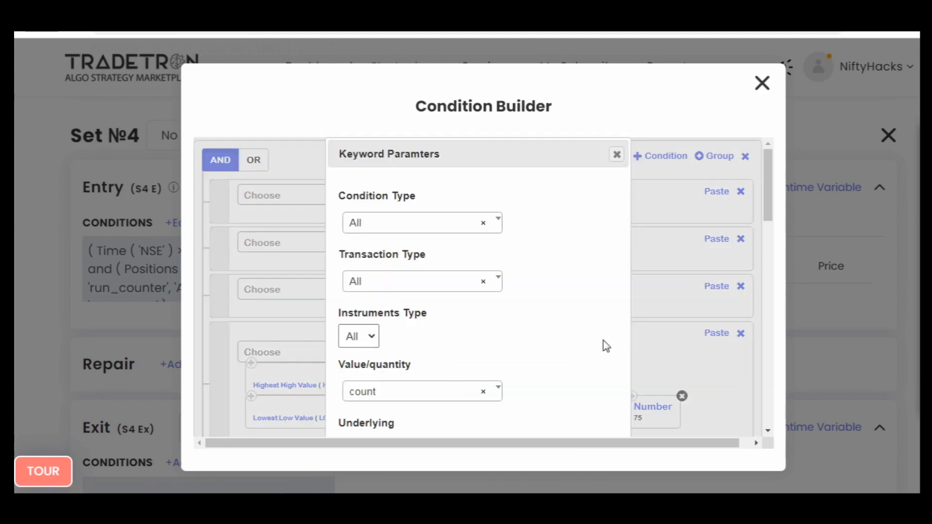
{"action": "left_click", "coordinate": [616, 155]}
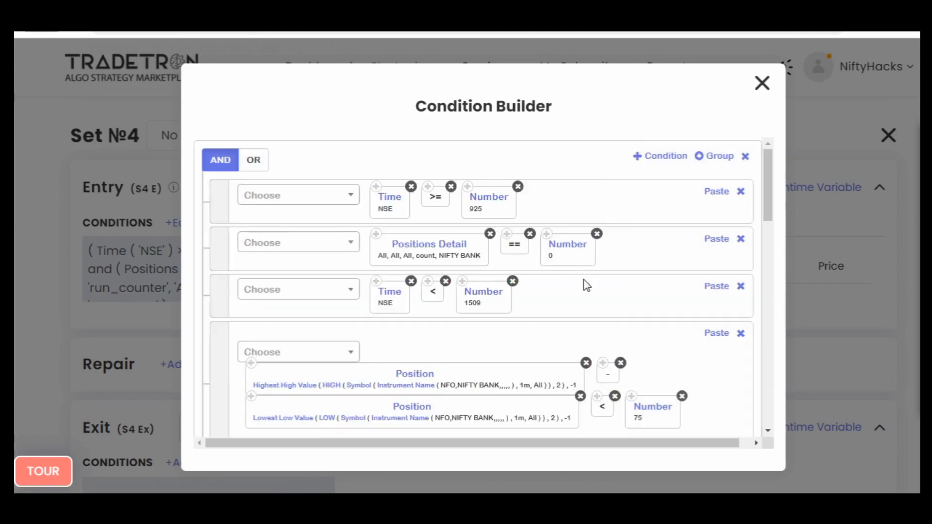
{"action": "left_click", "coordinate": [333, 250]}
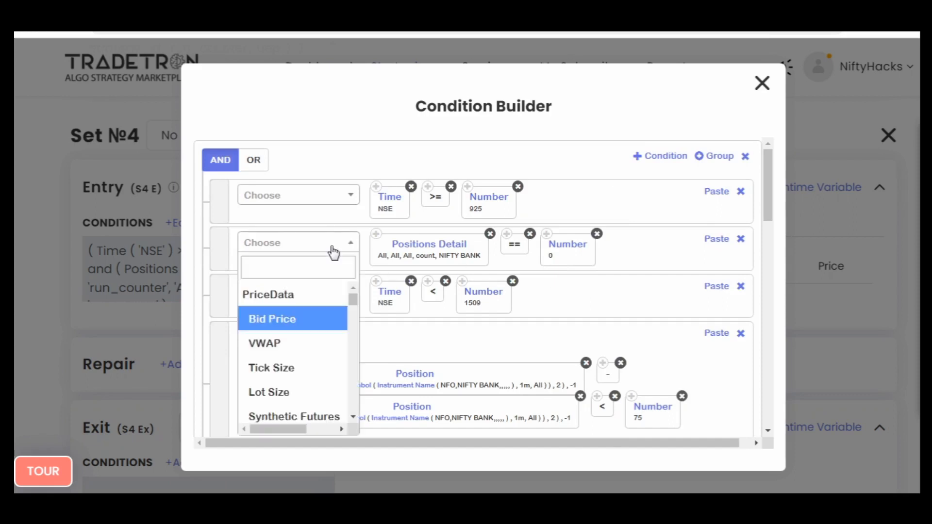
{"action": "type", "text": "<="}
{"action": "key", "text": "Return"}
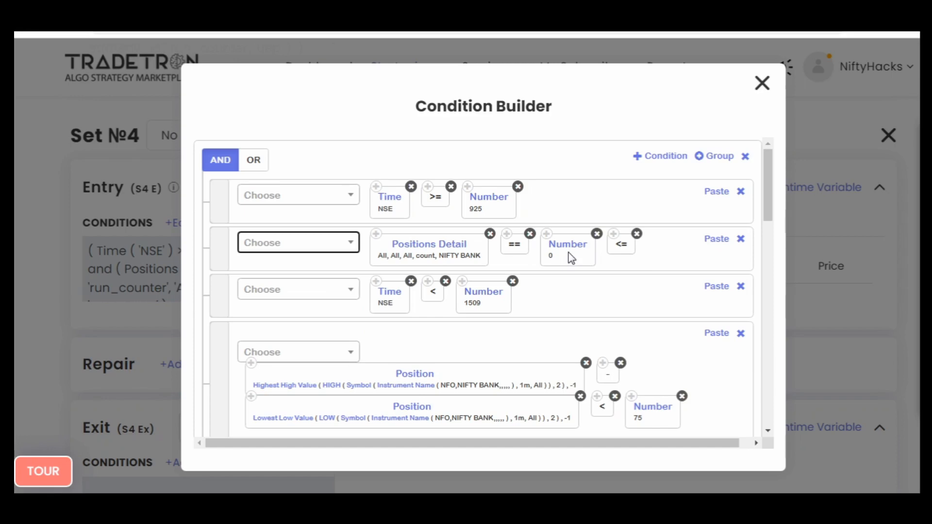
{"action": "left_click", "coordinate": [637, 235]}
- In the Positions Detail condition, add a < operator and remove the existing == operator and Number 0
{"action": "left_click", "coordinate": [315, 251]}
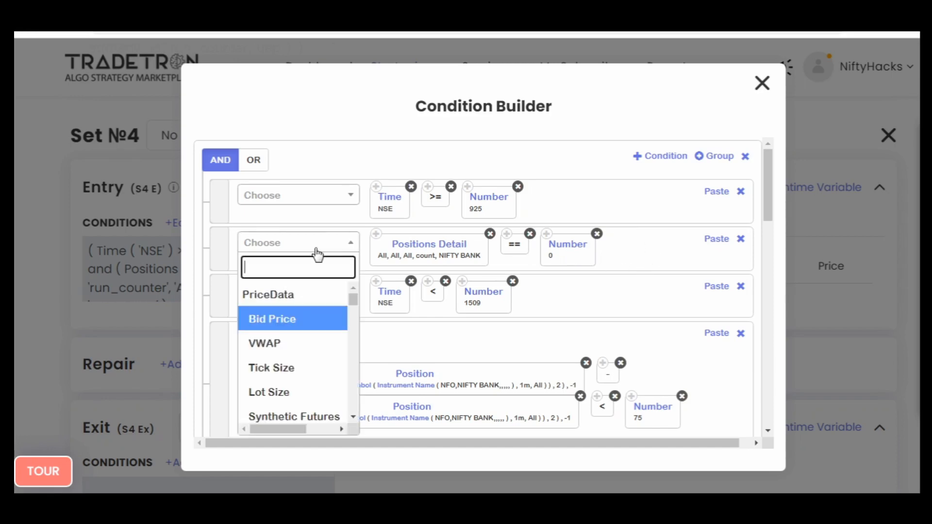
{"action": "type", "text": "<"}
{"action": "key", "text": "Return"}
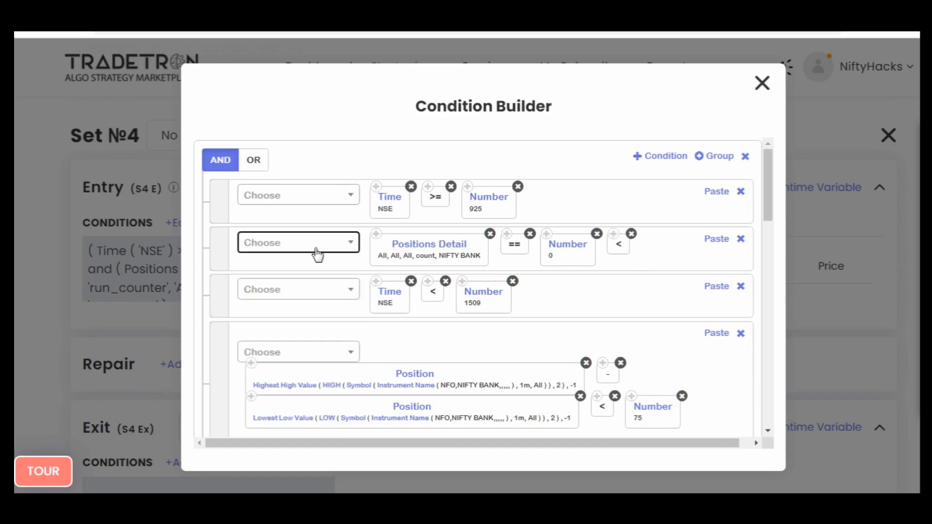
{"action": "left_click", "coordinate": [597, 234]}
{"action": "left_click", "coordinate": [530, 234]}
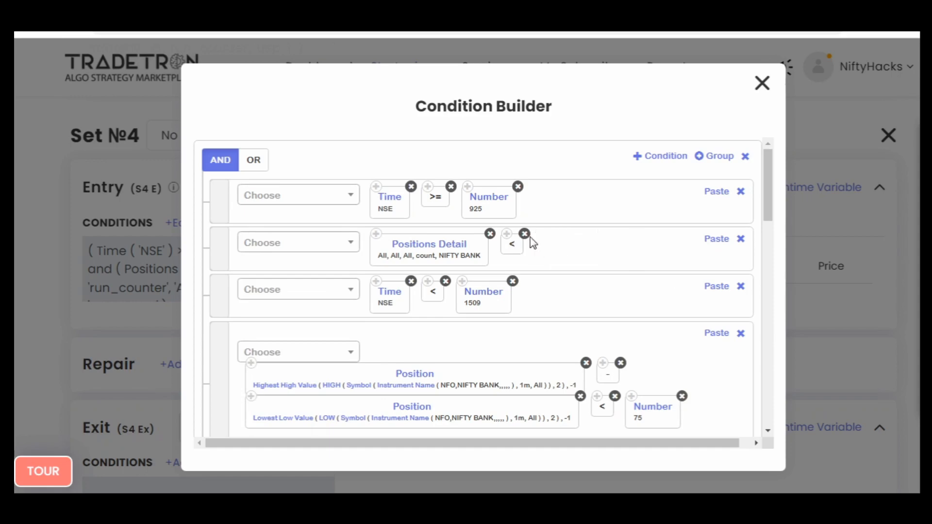
- Set the Positions Detail keyword's condition type to Entry and its value/quantity to quantity
{"action": "left_click", "coordinate": [387, 242]}
{"action": "left_click", "coordinate": [391, 224]}
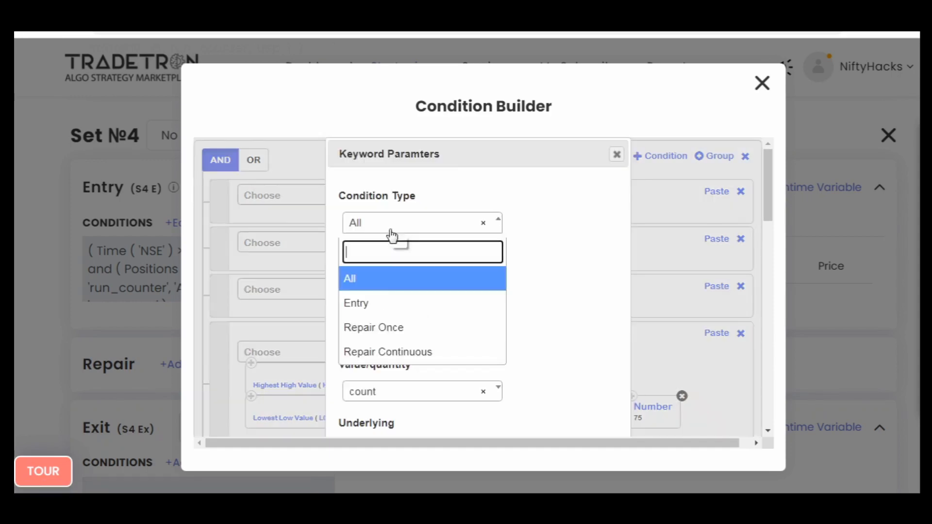
{"action": "left_click", "coordinate": [395, 305]}
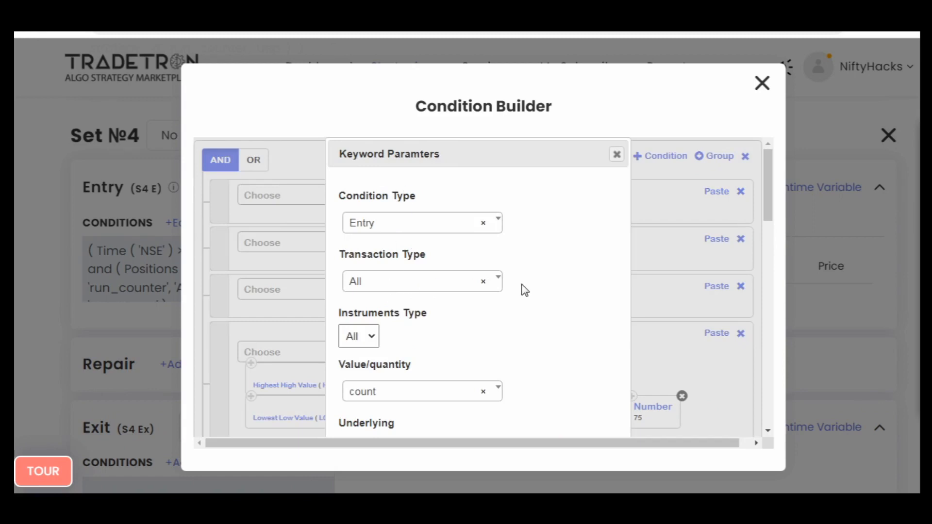
{"action": "left_click", "coordinate": [468, 391]}
{"action": "left_click", "coordinate": [427, 338]}
{"action": "scroll", "coordinate": [529, 378], "scroll_direction": "down", "scroll_amount": 3}
{"action": "left_click", "coordinate": [534, 432]}
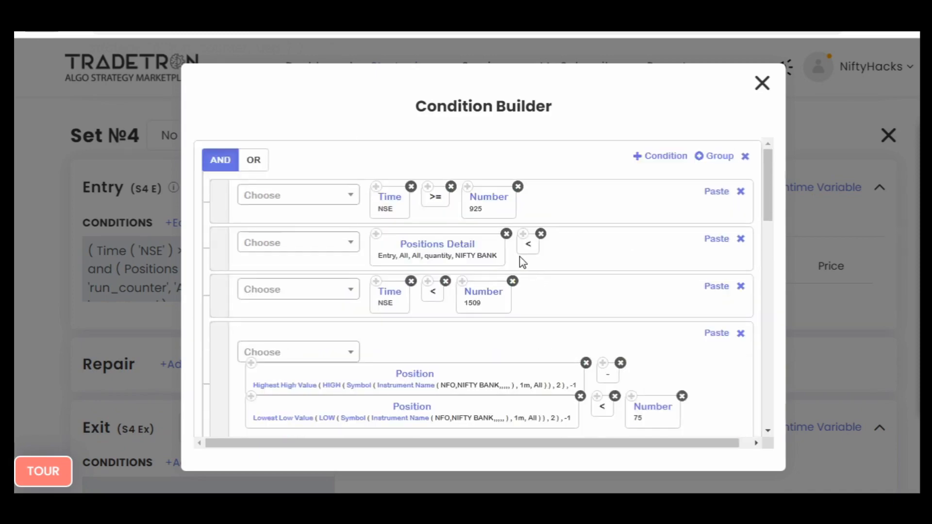
- Annotate the area above the Positions Detail condition with handwritten numbers 1, 2 and 3, and circle them
{"action": "mouse_move", "coordinate": [553, 209]}
{"action": "left_mouse_down"}
{"action": "mouse_move", "coordinate": [572, 215]}
{"action": "mouse_move", "coordinate": [616, 202]}
{"action": "left_mouse_up"}
{"action": "left_click_drag", "start_coordinate": [622, 188], "coordinate": [629, 204]}
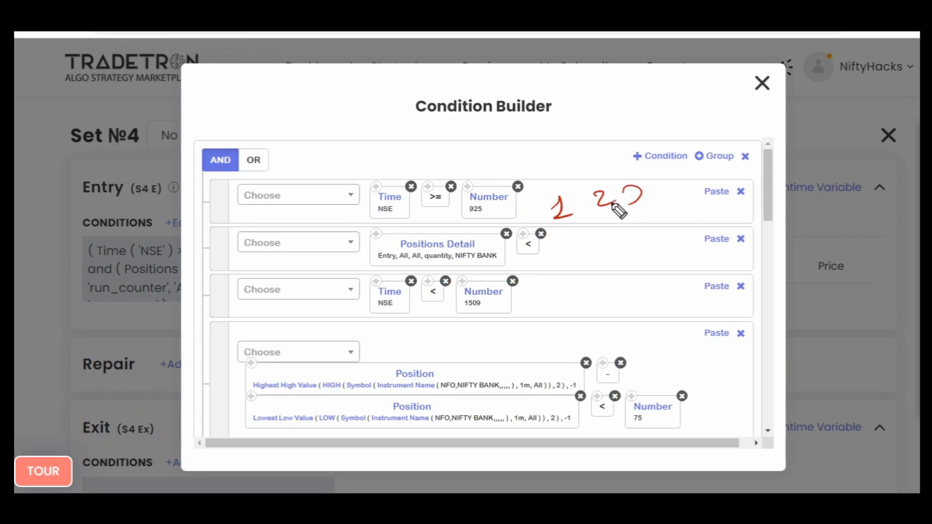
{"action": "mouse_move", "coordinate": [611, 172]}
{"action": "left_mouse_down"}
{"action": "mouse_move", "coordinate": [575, 183]}
{"action": "mouse_move", "coordinate": [673, 183]}
{"action": "left_mouse_up"}
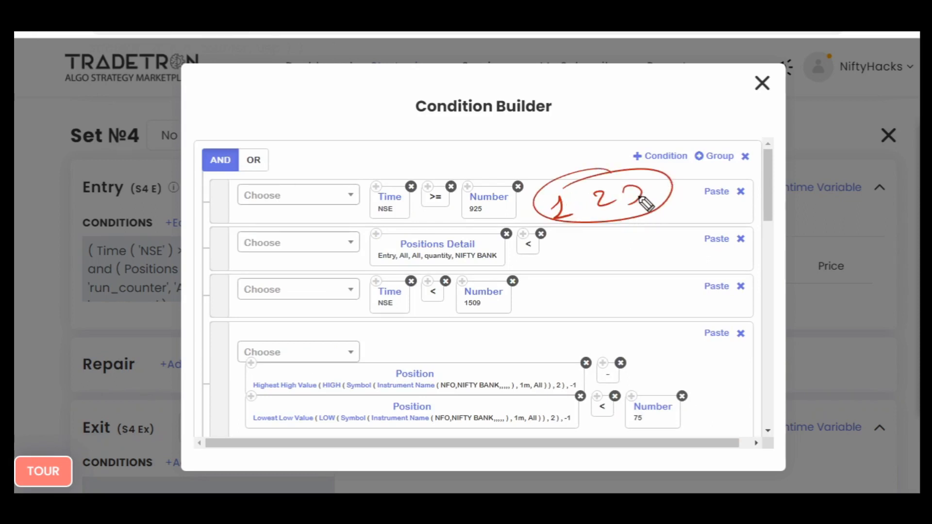
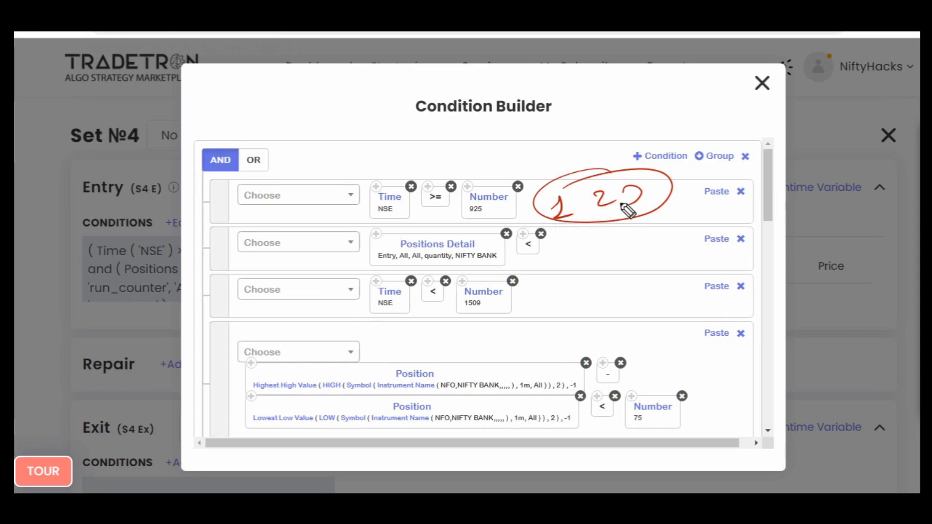
- Handwrite and circle 75 above the conditions, circle Entry in Positions Detail, and clear all the annotations
{"action": "mouse_move", "coordinate": [514, 154]}
{"action": "left_mouse_down"}
{"action": "mouse_move", "coordinate": [522, 167]}
{"action": "mouse_move", "coordinate": [553, 141]}
{"action": "left_mouse_up"}
{"action": "left_click_drag", "start_coordinate": [511, 130], "coordinate": [558, 132]}
{"action": "left_click_drag", "start_coordinate": [396, 245], "coordinate": [374, 267]}
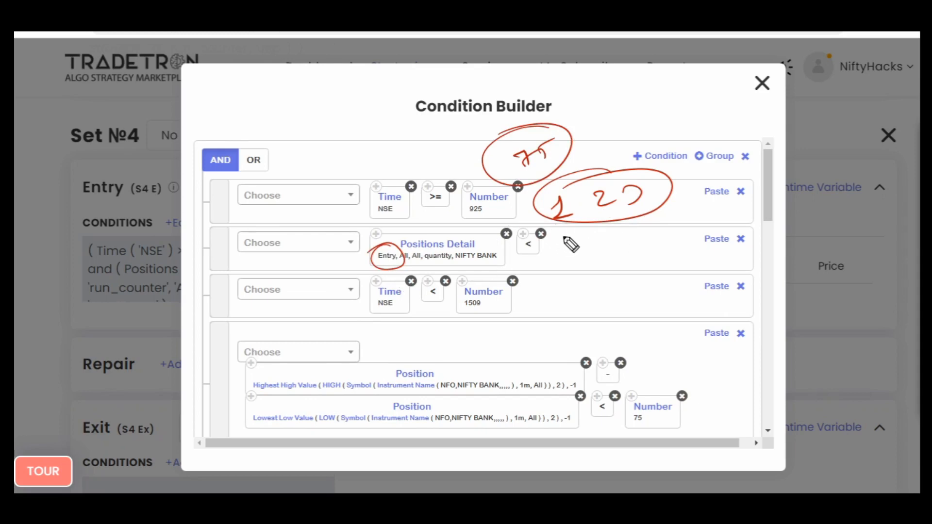
{"action": "key", "text": "Escape"}
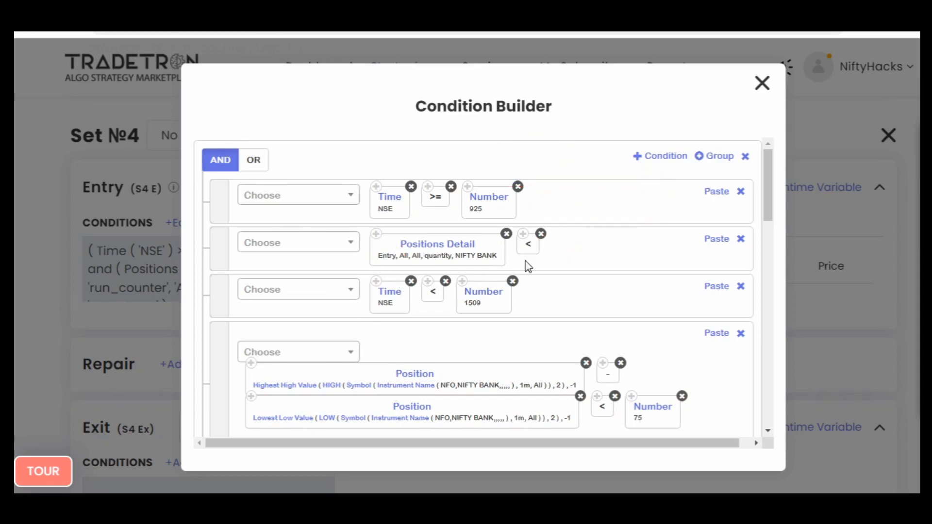
- Add a Lot Size keyword with the Futures instrument after the < operator in the Positions Detail condition
{"action": "left_click", "coordinate": [326, 248]}
{"action": "type", "text": "lot"}
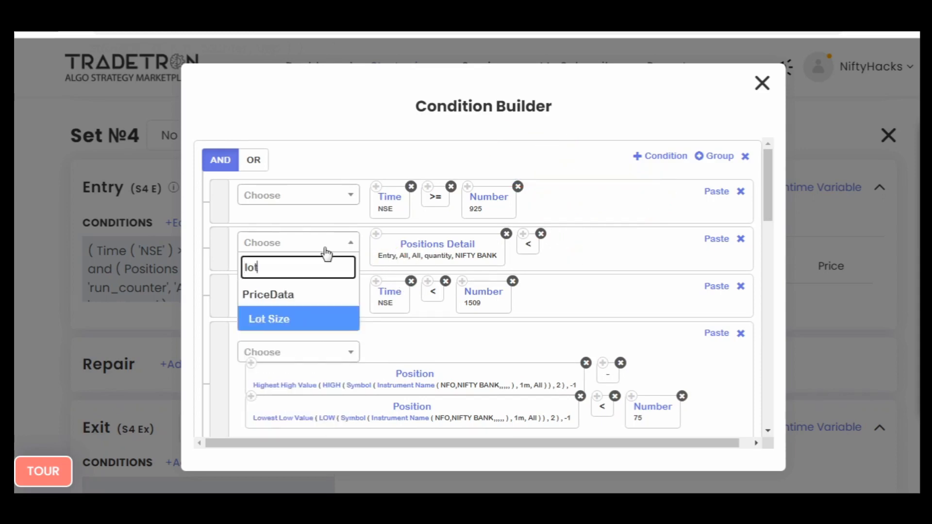
{"action": "key", "text": "Return"}
{"action": "key", "text": "Down"}
{"action": "key", "text": "Return"}
{"action": "key", "text": "Tab"}
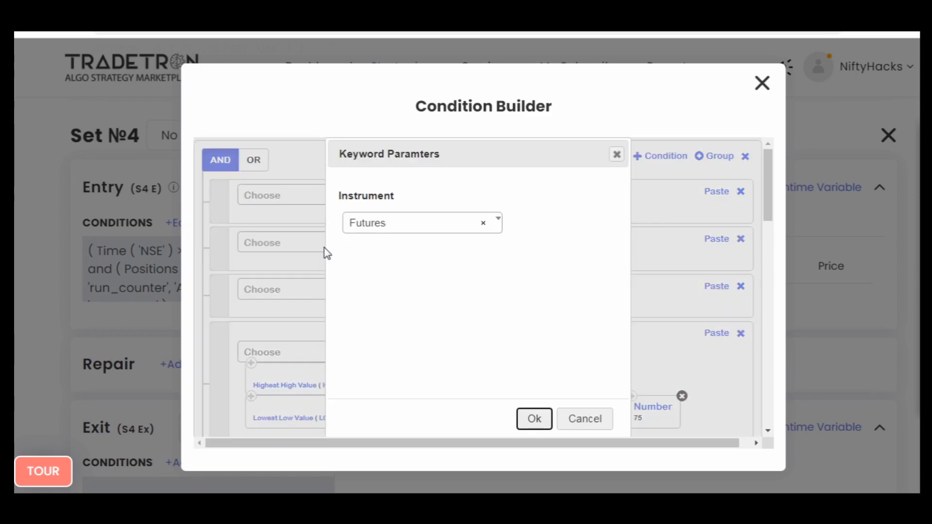
{"action": "key", "text": "Return"}
- Extend the Positions Detail condition with a * operator and Number 3 after Lot Size
{"action": "left_click", "coordinate": [326, 253]}
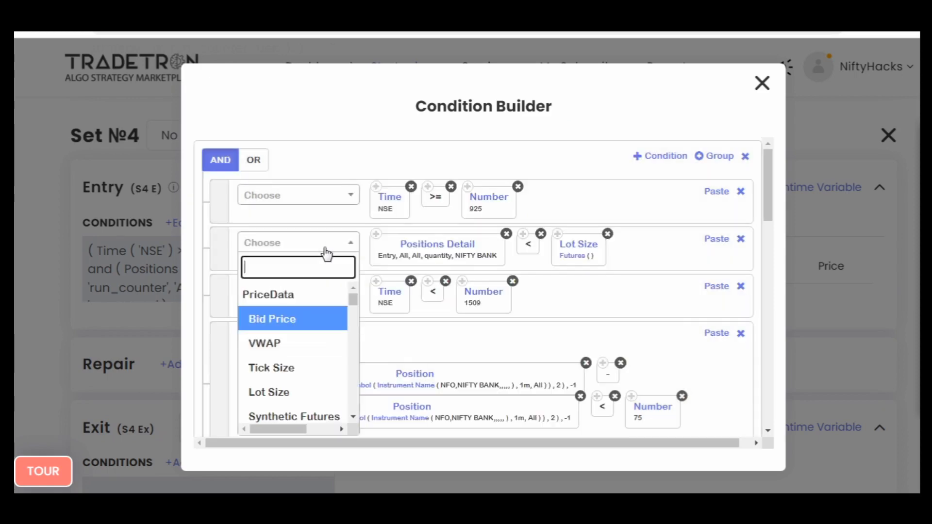
{"action": "type", "text": "*"}
{"action": "key", "text": "Return"}
{"action": "left_click", "coordinate": [326, 247]}
{"action": "type", "text": "num"}
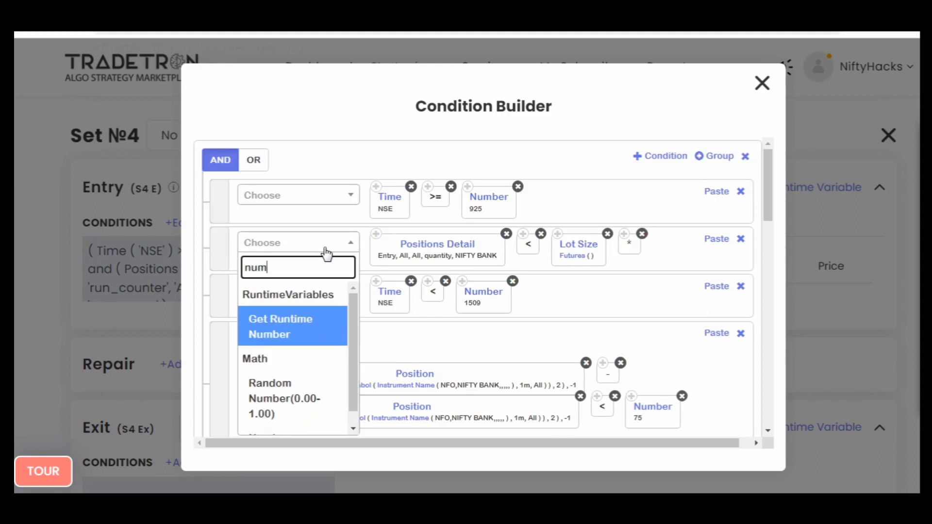
{"action": "key", "text": "Down"}
{"action": "key", "text": "Down"}
{"action": "key", "text": "Return"}
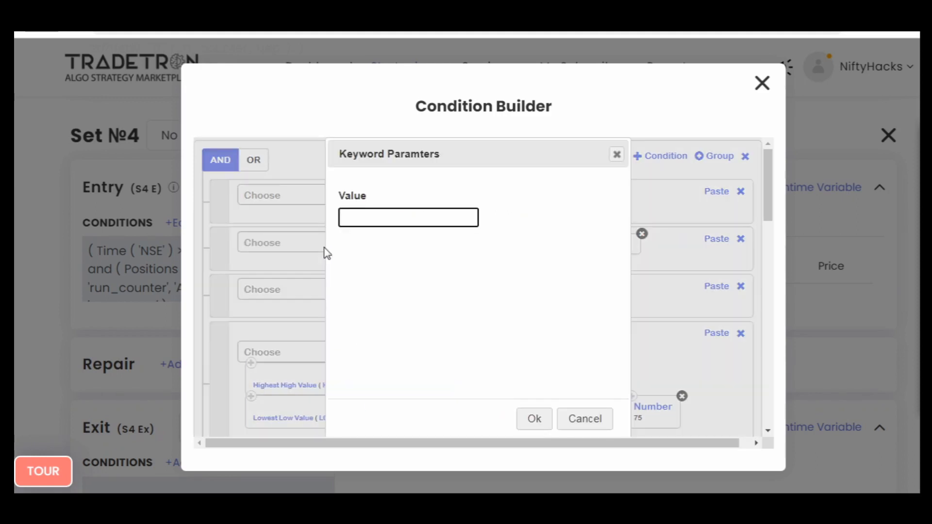
{"action": "type", "text": "3"}
{"action": "key", "text": "Return"}
- Append another * operator and the Multiplier keyword to the Positions Detail condition
{"action": "left_click", "coordinate": [325, 254]}
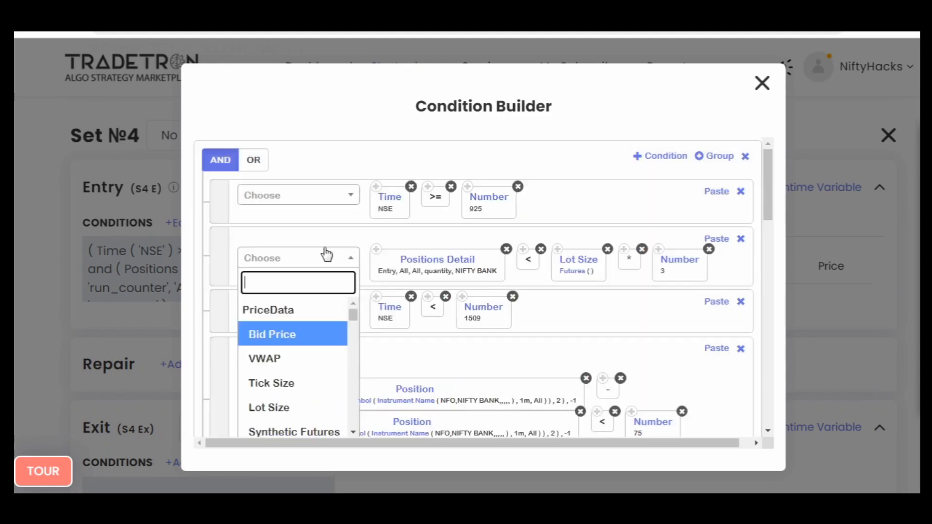
{"action": "type", "text": "*"}
{"action": "key", "text": "Return"}
{"action": "left_click", "coordinate": [326, 254]}
{"action": "type", "text": "mu"}
{"action": "key", "text": "Return"}
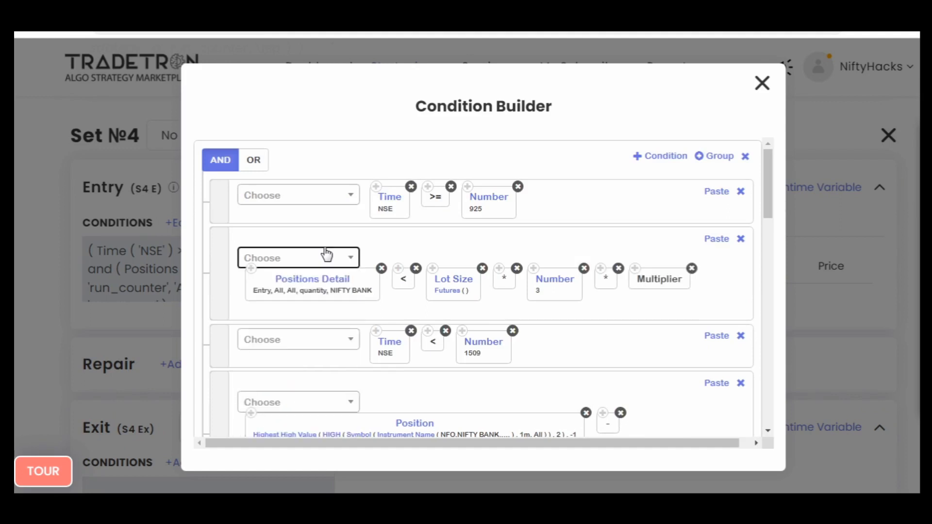
- Set the underlying of the Lot Size keyword's Futures instrument to NIFTY BANK
{"action": "left_click", "coordinate": [447, 291]}
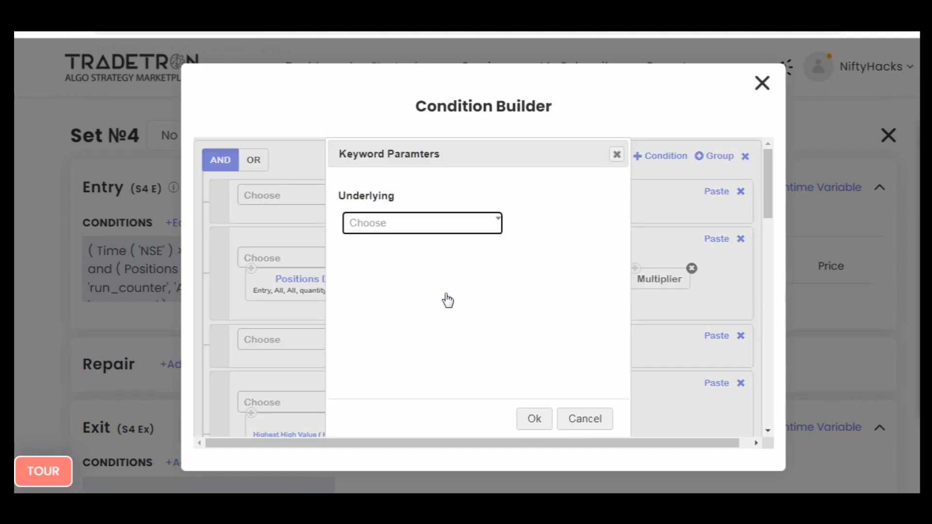
{"action": "key", "text": "Return"}
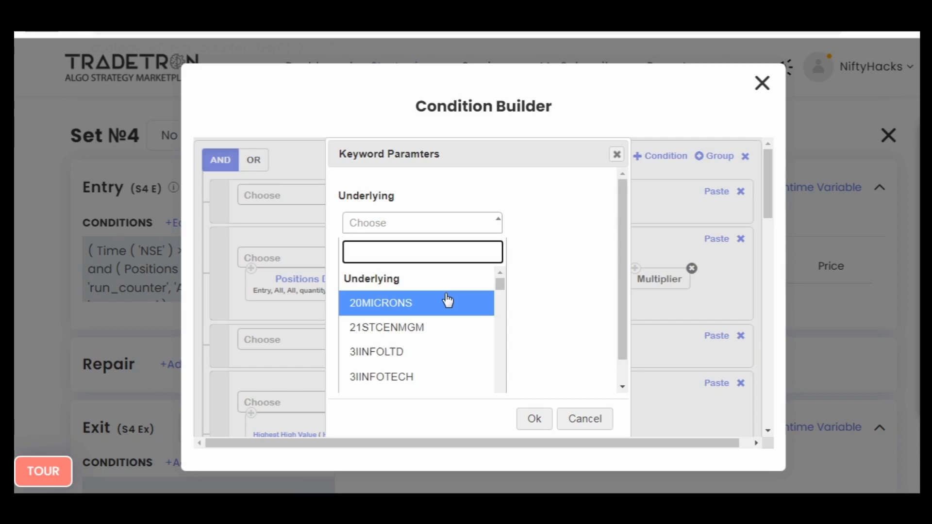
{"action": "type", "text": "b"}
{"action": "key", "text": "Return"}
{"action": "key", "text": "Tab"}
{"action": "key", "text": "Return"}
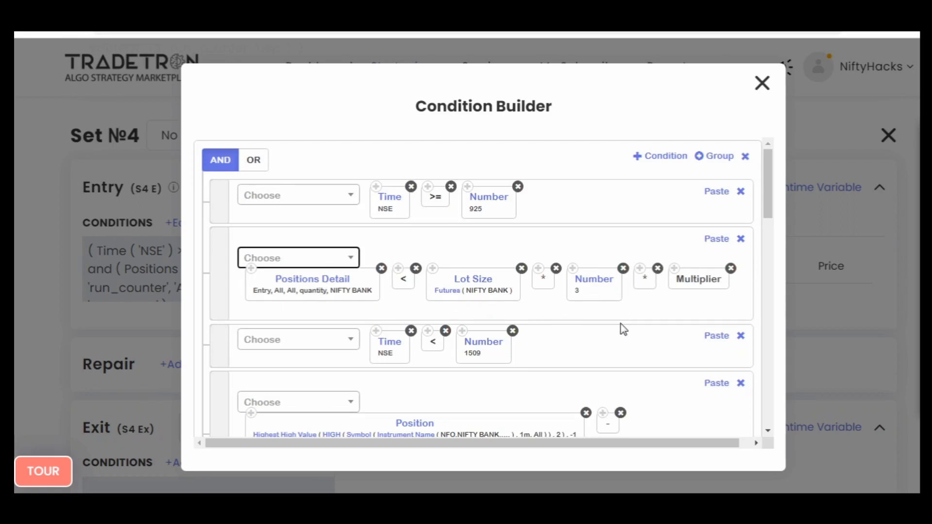
- Set the Symbol candle type in the Highest High Value position to 5m
{"action": "scroll", "coordinate": [572, 332], "scroll_direction": "down", "scroll_amount": 3}
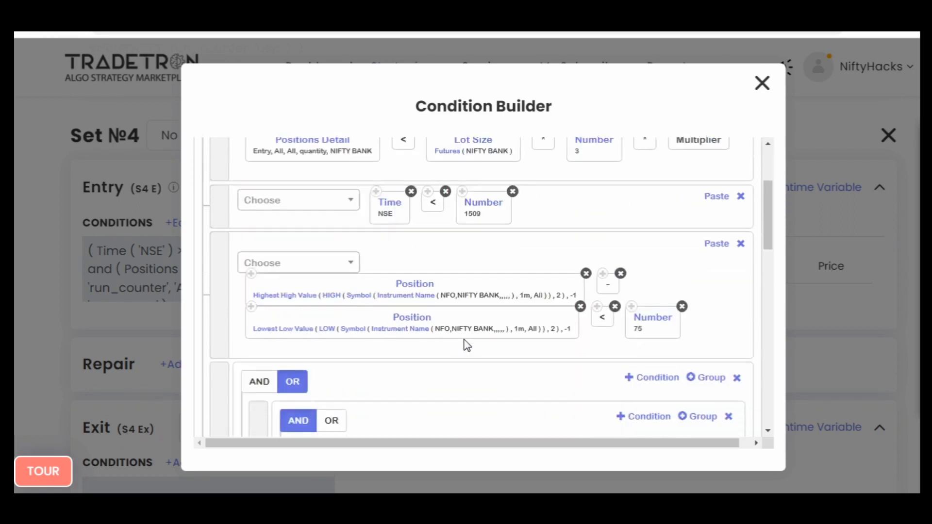
{"action": "left_click", "coordinate": [354, 299]}
{"action": "left_click", "coordinate": [395, 294]}
{"action": "type", "text": "5"}
{"action": "key", "text": "Return"}
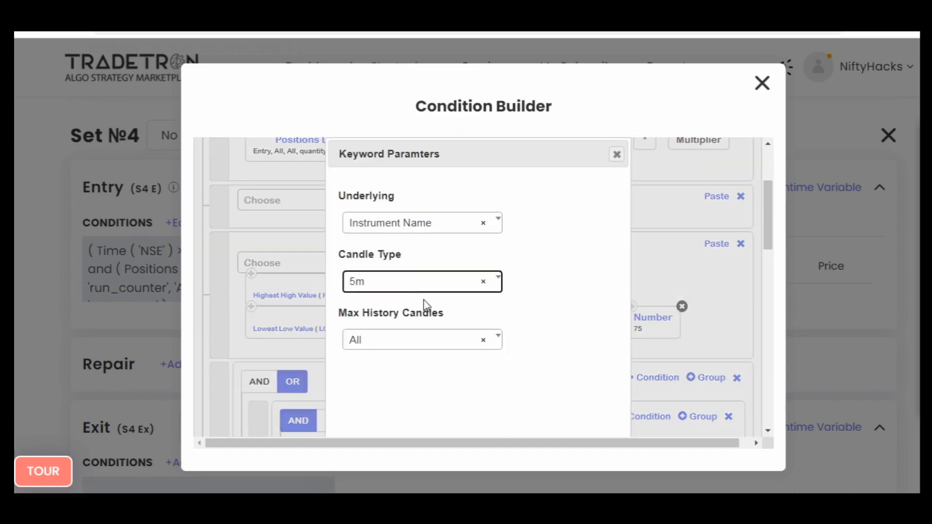
{"action": "scroll", "coordinate": [549, 388], "scroll_direction": "down", "scroll_amount": 3}
{"action": "left_click", "coordinate": [536, 427]}
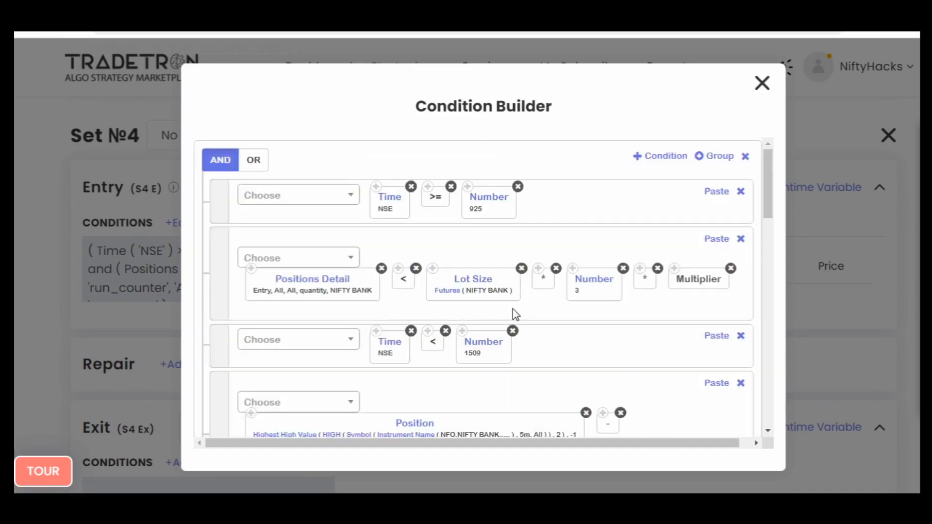
- Set the Symbol candle type in the Lowest Low Value position to 5m
{"action": "scroll", "coordinate": [513, 311], "scroll_direction": "down", "scroll_amount": 3}
{"action": "left_click", "coordinate": [353, 334]}
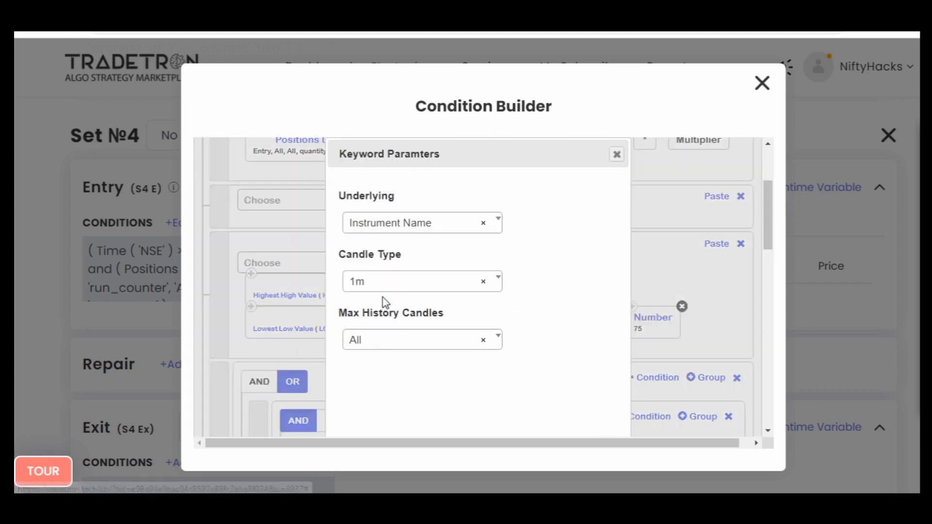
{"action": "left_click", "coordinate": [389, 286]}
{"action": "type", "text": "5"}
{"action": "left_click", "coordinate": [388, 337]}
{"action": "scroll", "coordinate": [518, 341], "scroll_direction": "down", "scroll_amount": 3}
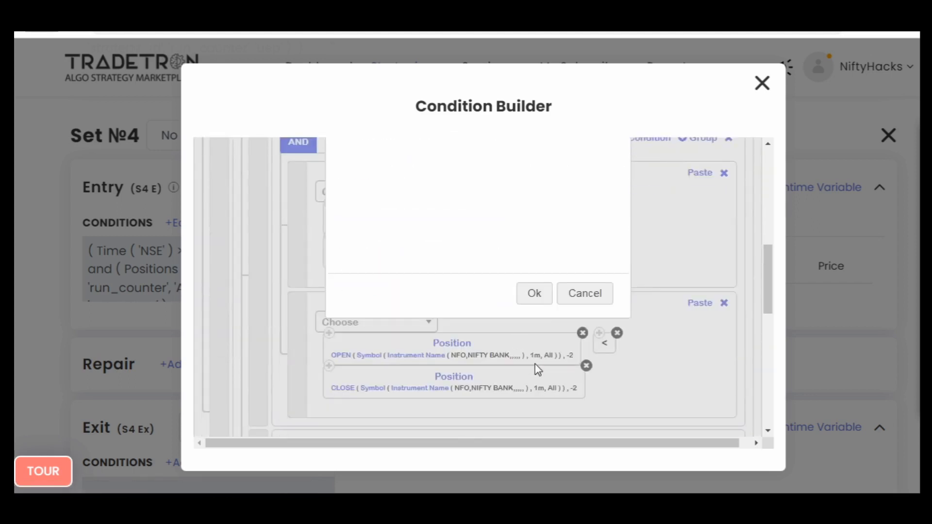
{"action": "left_click", "coordinate": [534, 292]}
- In the first nested AND group, set the candle type of the CLOSE position at -1 to 5m
{"action": "scroll", "coordinate": [503, 363], "scroll_direction": "down", "scroll_amount": 4}
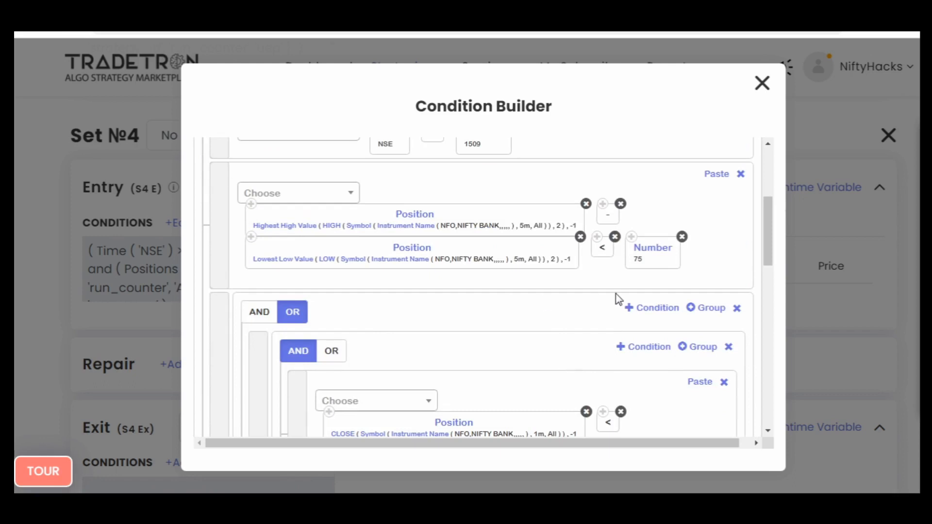
{"action": "scroll", "coordinate": [616, 298], "scroll_direction": "down", "scroll_amount": 3}
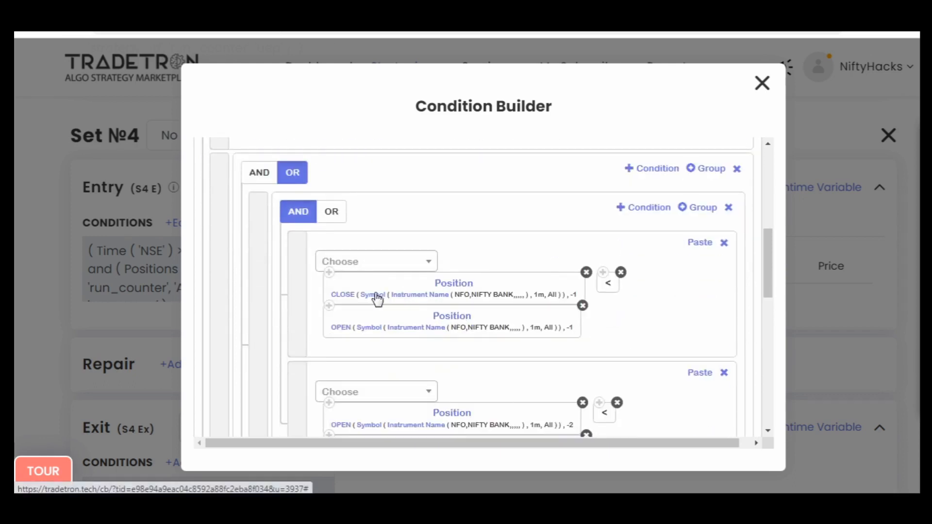
{"action": "left_click", "coordinate": [377, 298]}
{"action": "left_click", "coordinate": [382, 293]}
{"action": "type", "text": "5"}
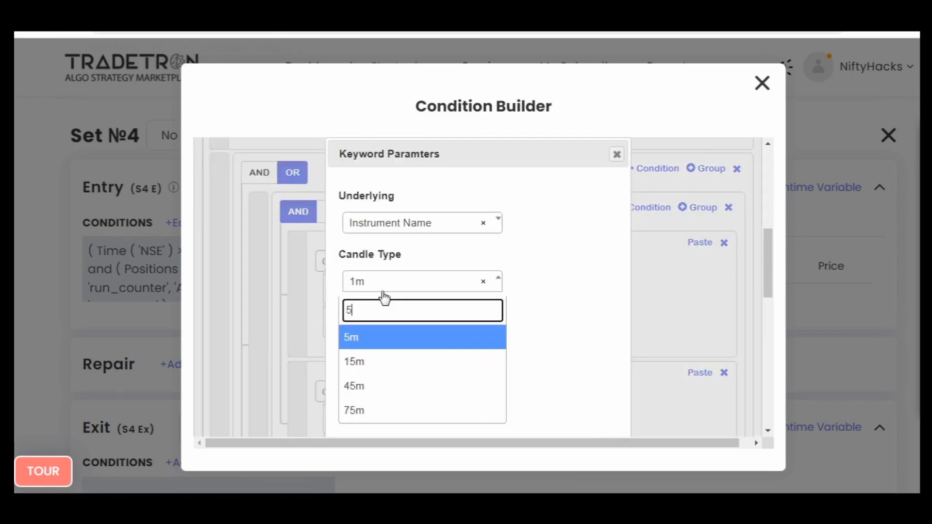
{"action": "left_click", "coordinate": [491, 334]}
{"action": "scroll", "coordinate": [491, 334], "scroll_direction": "down", "scroll_amount": 3}
{"action": "left_click", "coordinate": [534, 293]}
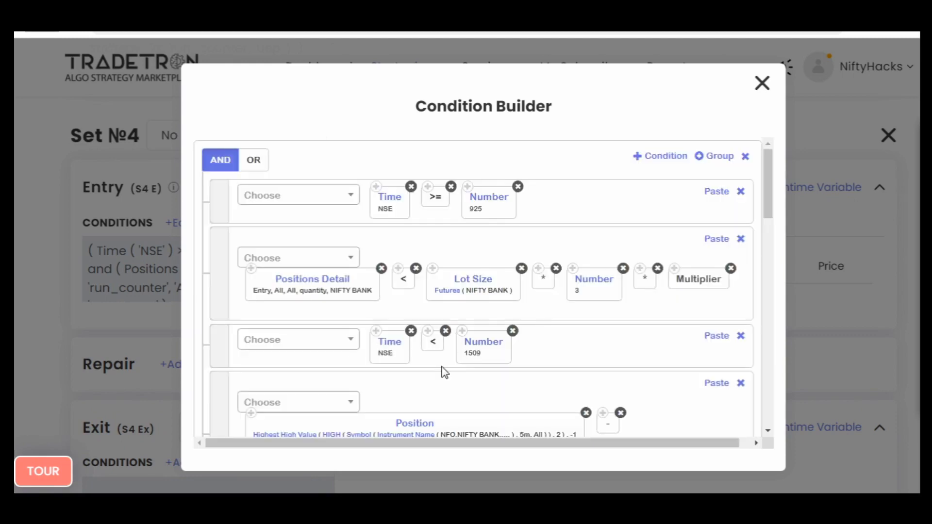
- In the first nested AND group, set the candle type of the OPEN position at -1 to 5m
{"action": "scroll", "coordinate": [444, 371], "scroll_direction": "down", "scroll_amount": 5}
{"action": "scroll", "coordinate": [478, 266], "scroll_direction": "down", "scroll_amount": 1}
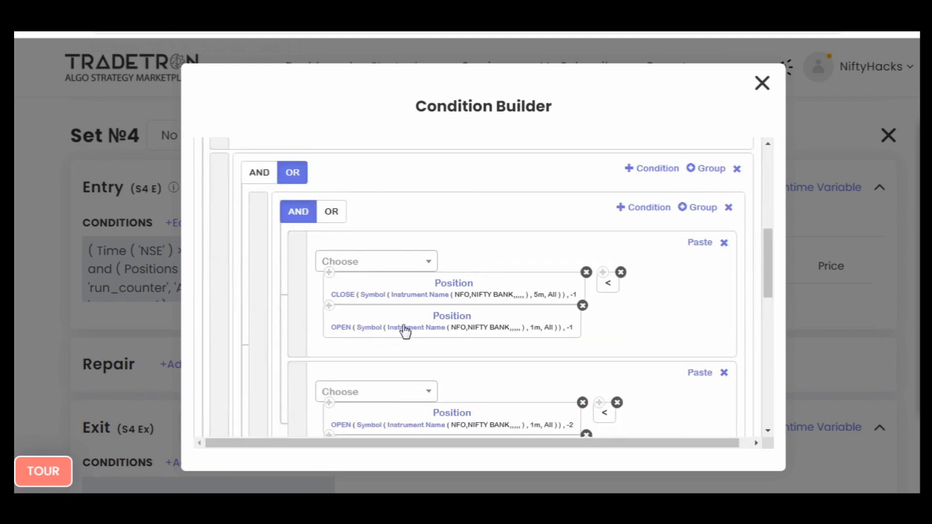
{"action": "left_click", "coordinate": [369, 329]}
{"action": "left_click", "coordinate": [420, 270]}
{"action": "type", "text": "5"}
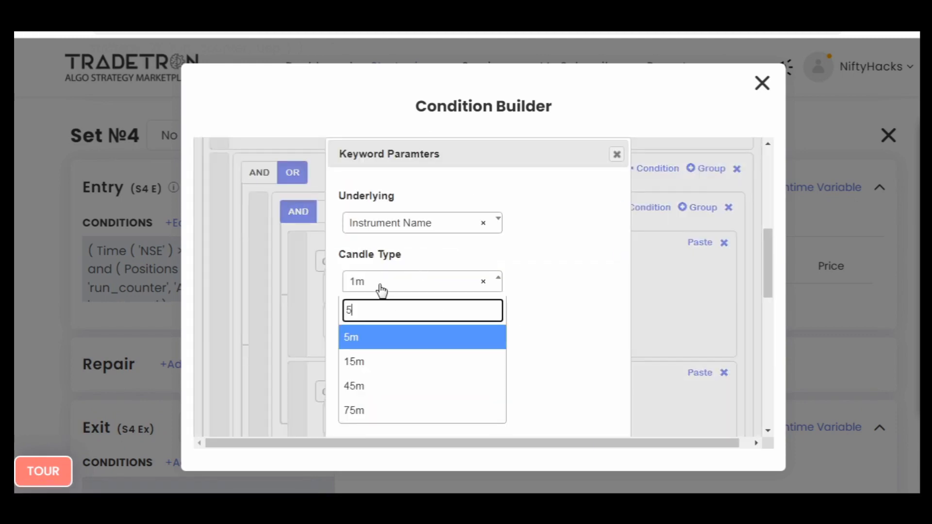
{"action": "key", "text": "Return"}
{"action": "scroll", "coordinate": [533, 313], "scroll_direction": "down", "scroll_amount": 3}
{"action": "left_click", "coordinate": [535, 369]}
- In the first nested AND group, set the candle type of the OPEN position at -2 to 5m
{"action": "scroll", "coordinate": [483, 360], "scroll_direction": "down", "scroll_amount": 8}
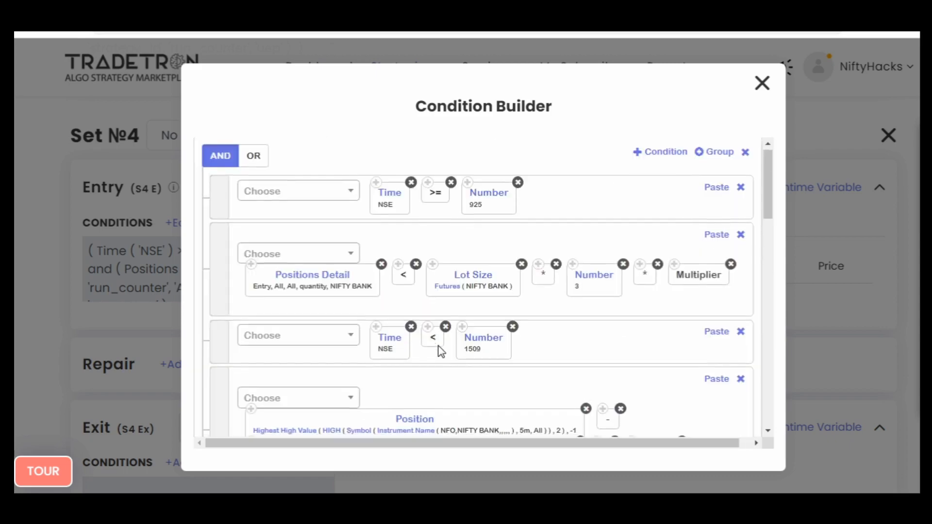
{"action": "scroll", "coordinate": [441, 349], "scroll_direction": "down", "scroll_amount": 2}
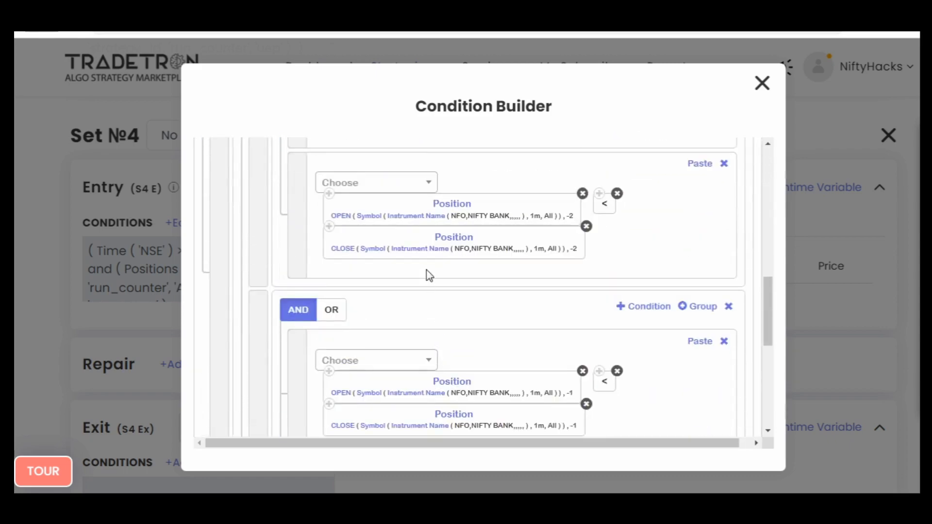
{"action": "left_click", "coordinate": [375, 222]}
{"action": "left_click", "coordinate": [391, 286]}
{"action": "type", "text": "5"}
{"action": "key", "text": "Return"}
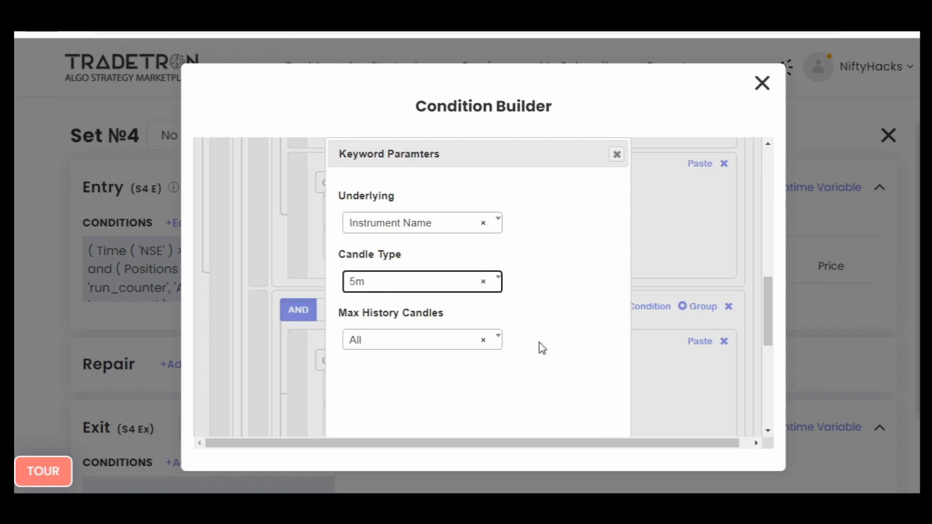
{"action": "scroll", "coordinate": [542, 369], "scroll_direction": "down", "scroll_amount": 3}
{"action": "left_click", "coordinate": [534, 432]}
- In the first nested AND group, set the candle type of the CLOSE position at -2 to 5m
{"action": "scroll", "coordinate": [424, 301], "scroll_direction": "down", "scroll_amount": 5}
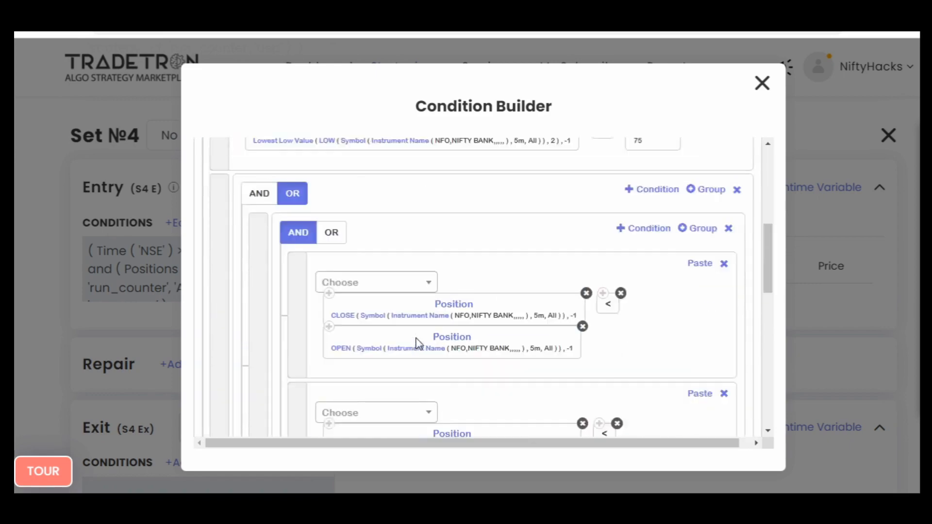
{"action": "scroll", "coordinate": [426, 346], "scroll_direction": "down", "scroll_amount": 4}
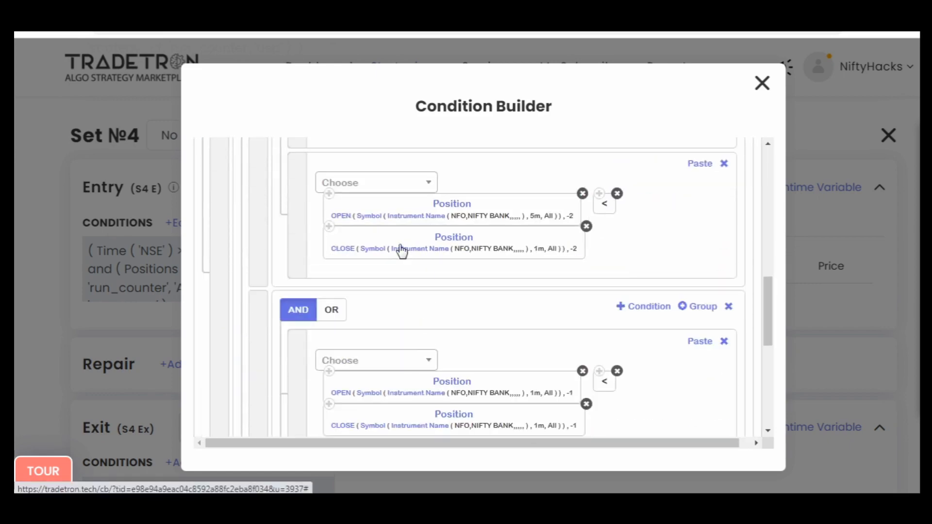
{"action": "left_click", "coordinate": [369, 253]}
{"action": "left_click", "coordinate": [397, 284]}
{"action": "type", "text": "5"}
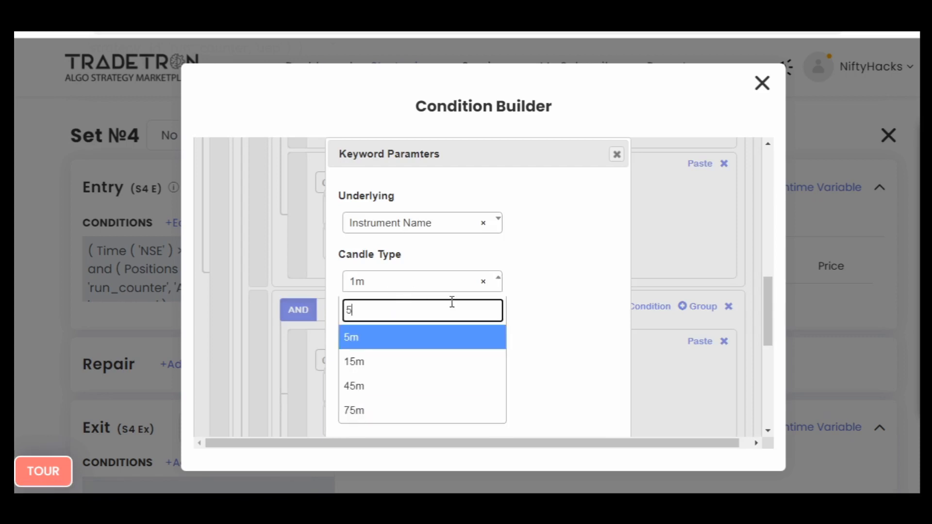
{"action": "key", "text": "Return"}
{"action": "scroll", "coordinate": [572, 364], "scroll_direction": "down", "scroll_amount": 3}
{"action": "left_click", "coordinate": [539, 431]}
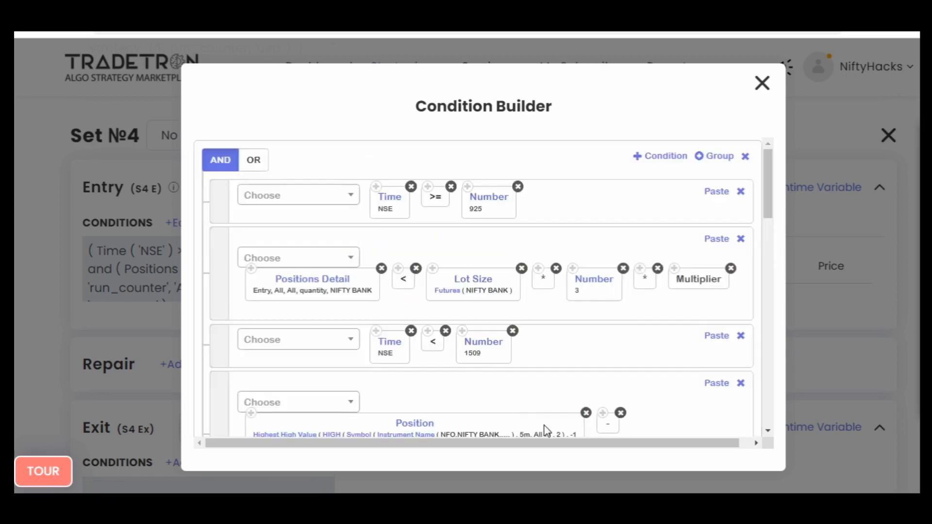
- In the second nested AND group, set the candle type of the OPEN position at -1 to 5m
{"action": "scroll", "coordinate": [473, 353], "scroll_direction": "down", "scroll_amount": 5}
{"action": "scroll", "coordinate": [473, 353], "scroll_direction": "down", "scroll_amount": 5}
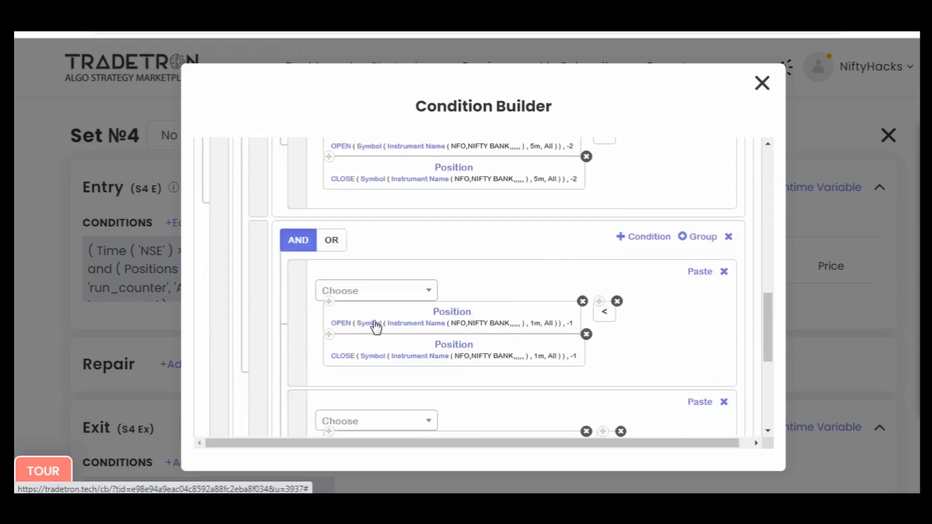
{"action": "left_click", "coordinate": [375, 327]}
{"action": "left_click", "coordinate": [406, 282]}
{"action": "type", "text": "5"}
{"action": "key", "text": "Return"}
{"action": "scroll", "coordinate": [539, 339], "scroll_direction": "down", "scroll_amount": 1}
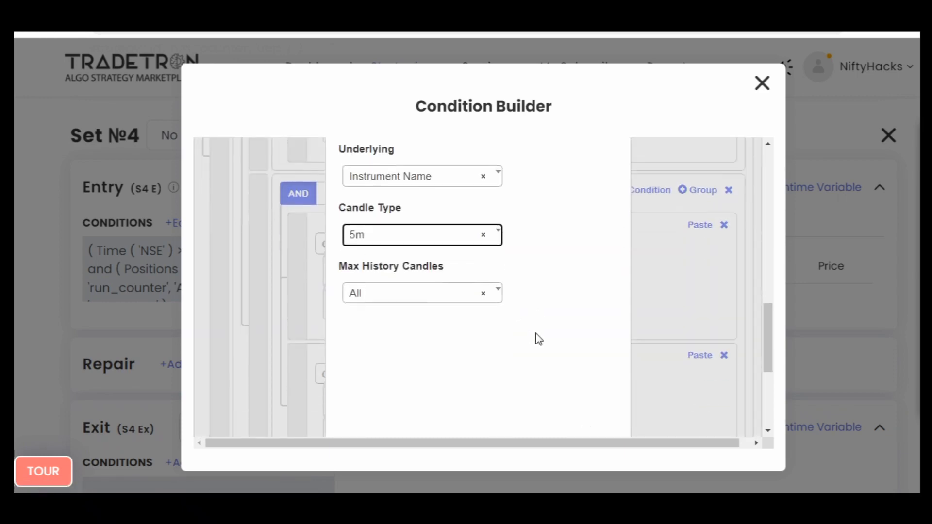
{"action": "scroll", "coordinate": [538, 350], "scroll_direction": "down", "scroll_amount": 3}
{"action": "left_click", "coordinate": [536, 366]}
- In the second nested AND group, set the candle type of the CLOSE position at -1 to 5m
{"action": "scroll", "coordinate": [475, 363], "scroll_direction": "down", "scroll_amount": 6}
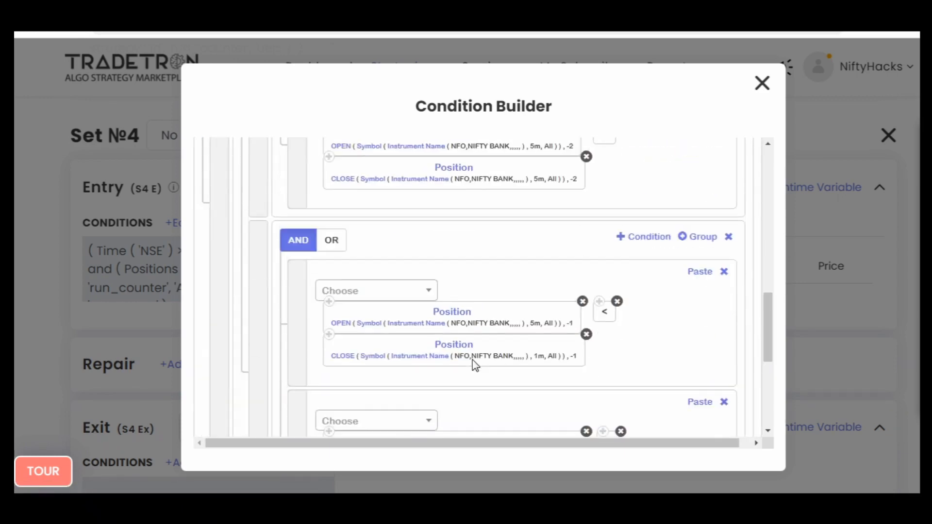
{"action": "scroll", "coordinate": [474, 362], "scroll_direction": "down", "scroll_amount": 5}
{"action": "scroll", "coordinate": [472, 360], "scroll_direction": "up", "scroll_amount": 4}
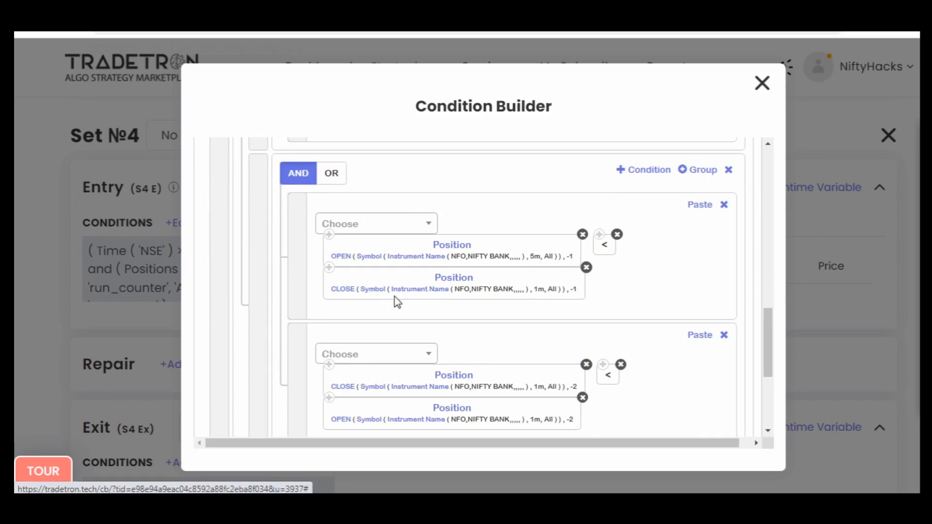
{"action": "left_click", "coordinate": [403, 290]}
{"action": "left_click", "coordinate": [422, 280]}
{"action": "type", "text": "5"}
{"action": "key", "text": "Return"}
{"action": "scroll", "coordinate": [562, 323], "scroll_direction": "down", "scroll_amount": 1}
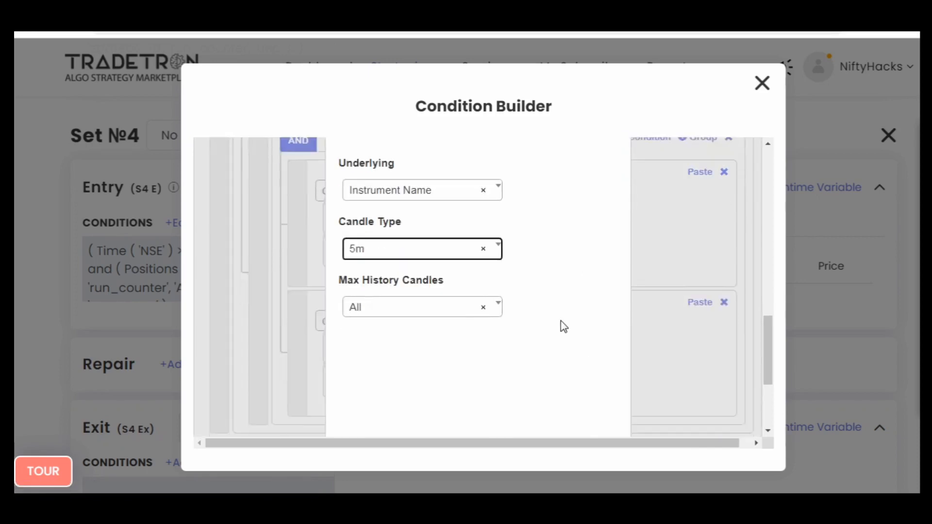
{"action": "scroll", "coordinate": [561, 324], "scroll_direction": "down", "scroll_amount": 2}
{"action": "left_click", "coordinate": [536, 365]}
- In the second nested AND group's last condition, replace the 1m CLOSE and OPEN positions with pasted copies of the 5m ones at -1, as CLOSE < OPEN
{"action": "scroll", "coordinate": [543, 360], "scroll_direction": "down", "scroll_amount": 8}
{"action": "scroll", "coordinate": [543, 359], "scroll_direction": "up", "scroll_amount": 4}
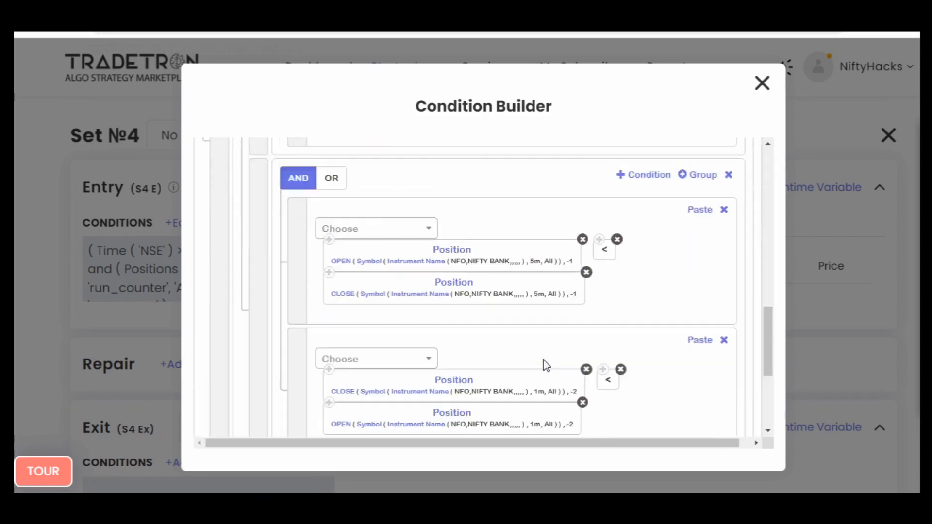
{"action": "scroll", "coordinate": [543, 359], "scroll_direction": "up", "scroll_amount": 1}
{"action": "scroll", "coordinate": [543, 359], "scroll_direction": "down", "scroll_amount": 3}
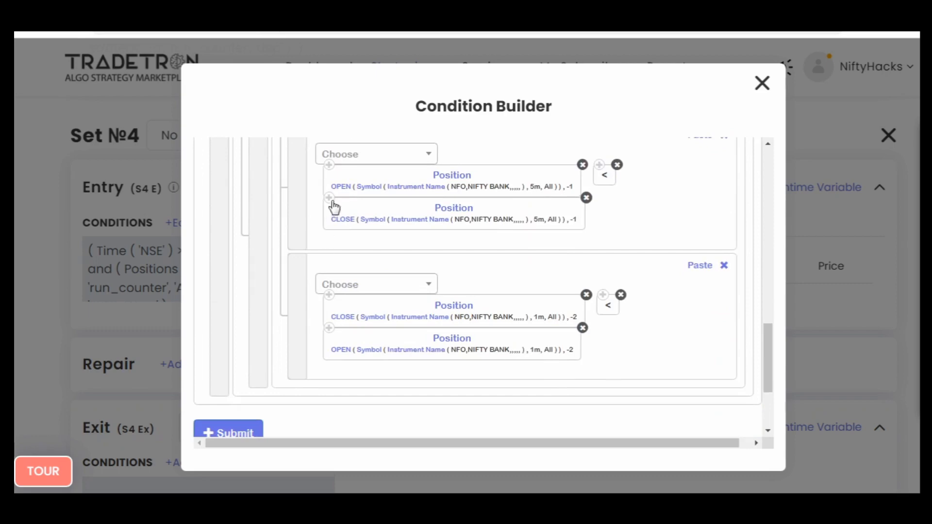
{"action": "left_click", "coordinate": [699, 266]}
{"action": "left_click", "coordinate": [699, 266]}
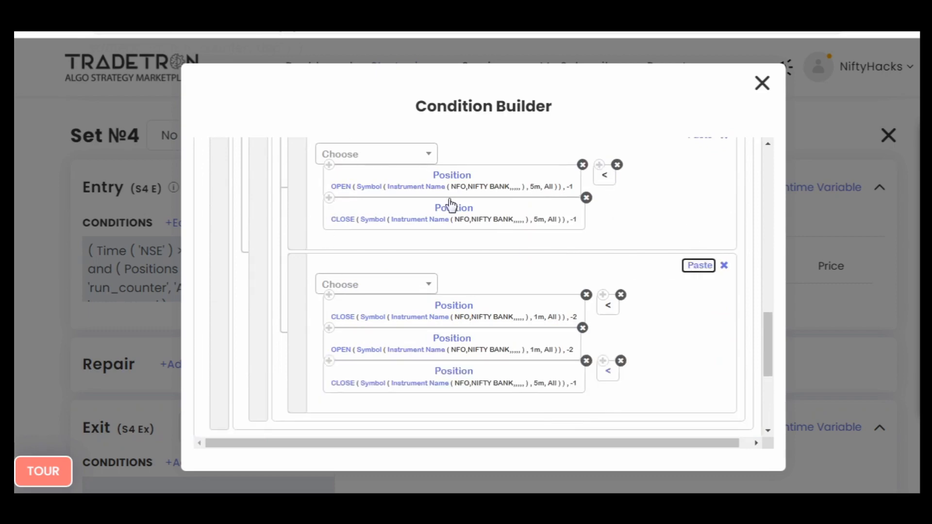
{"action": "left_click", "coordinate": [699, 266]}
{"action": "left_click", "coordinate": [586, 294]}
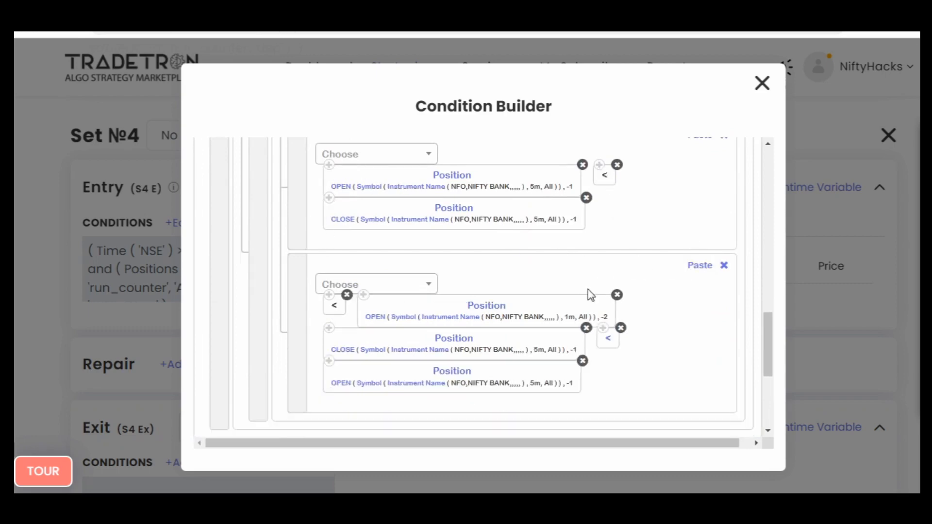
{"action": "left_click", "coordinate": [347, 295]}
{"action": "left_click", "coordinate": [582, 296]}
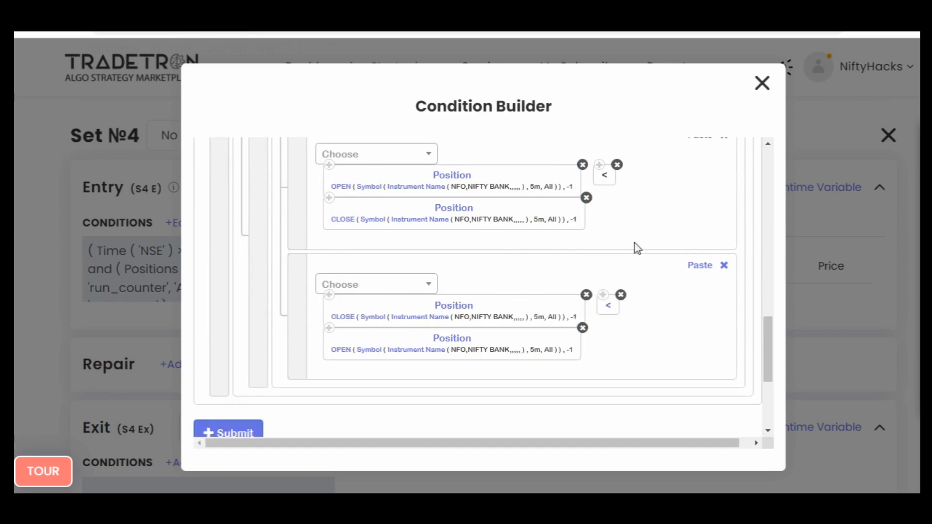
- Submit the edited entry conditions for Set №4 and close the Condition Builder
{"action": "scroll", "coordinate": [640, 262], "scroll_direction": "down", "scroll_amount": 3}
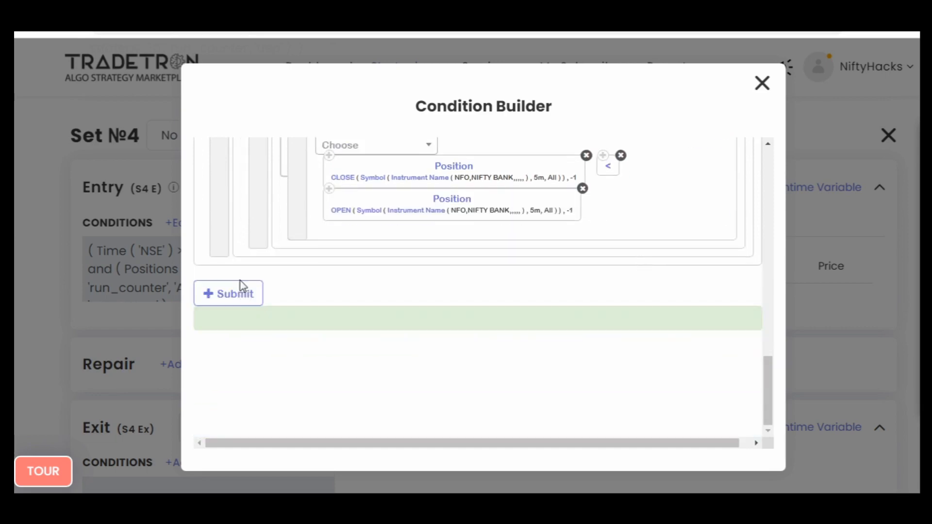
{"action": "left_click", "coordinate": [228, 293]}
{"action": "scroll", "coordinate": [644, 309], "scroll_direction": "up", "scroll_amount": 10}
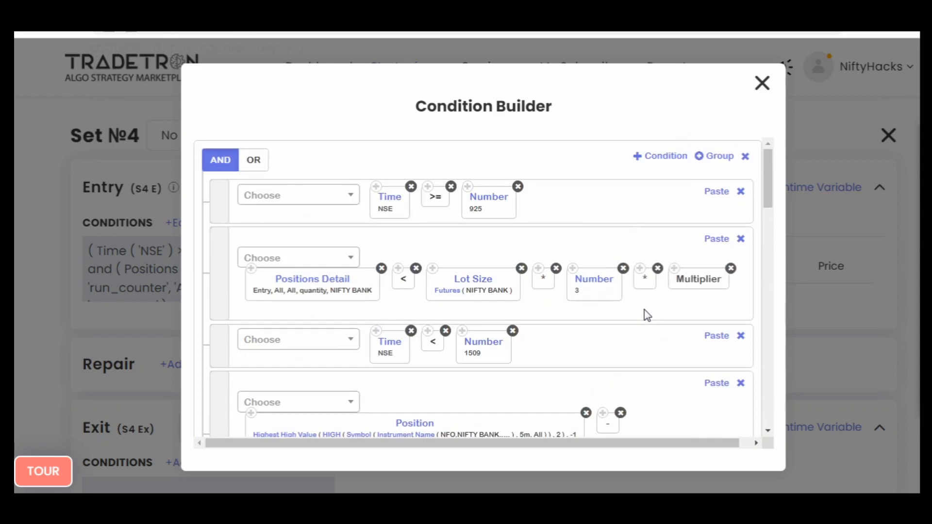
{"action": "left_click", "coordinate": [762, 84]}
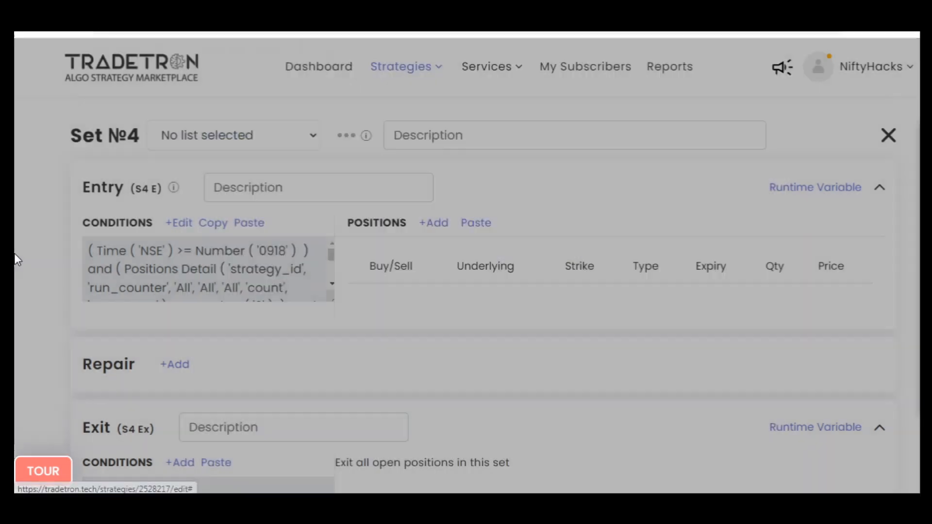
- Copy the NIFTY BANK CE buy leg from Set №1's entry and paste it into Set №4's entry positions
{"action": "scroll", "coordinate": [36, 283], "scroll_direction": "down", "scroll_amount": 5}
{"action": "scroll", "coordinate": [37, 284], "scroll_direction": "up", "scroll_amount": 15}
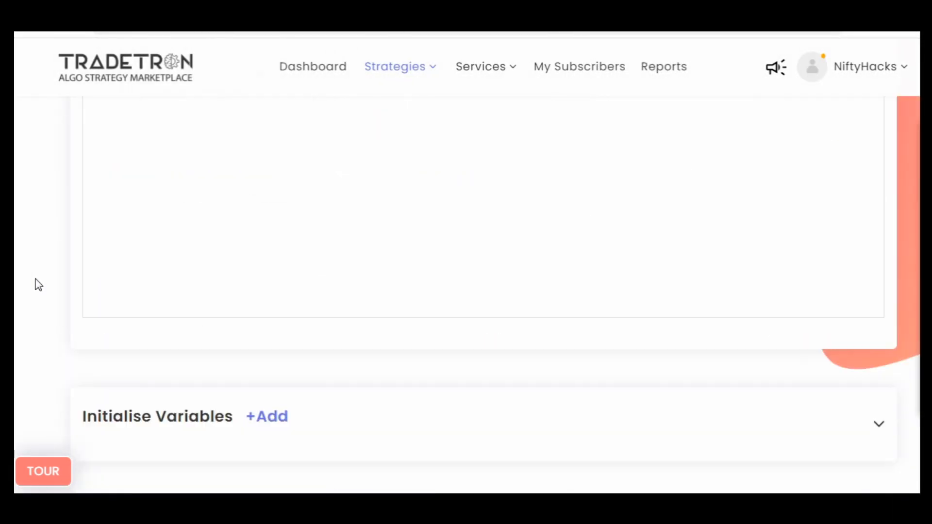
{"action": "scroll", "coordinate": [124, 286], "scroll_direction": "down", "scroll_amount": 3}
{"action": "scroll", "coordinate": [17, 361], "scroll_direction": "down", "scroll_amount": 6}
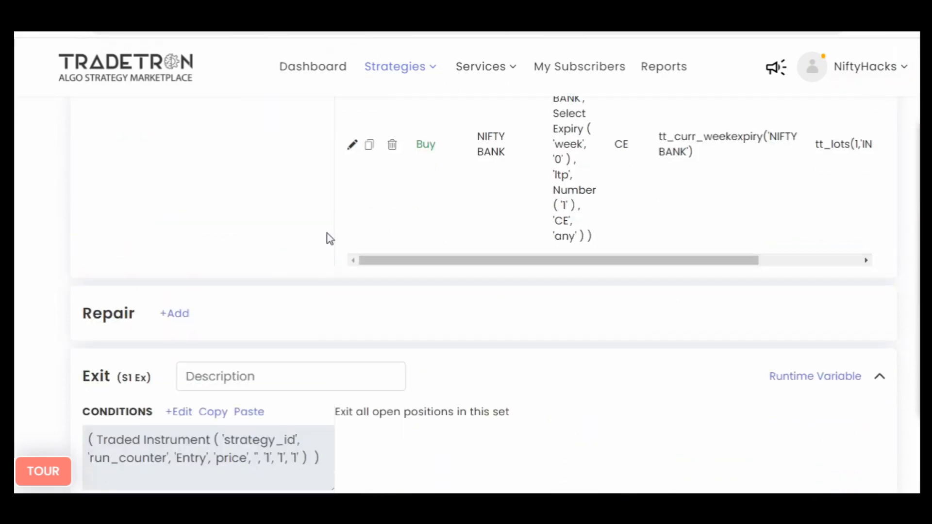
{"action": "left_click", "coordinate": [371, 145]}
{"action": "scroll", "coordinate": [14, 312], "scroll_direction": "down", "scroll_amount": 10}
{"action": "scroll", "coordinate": [15, 312], "scroll_direction": "down", "scroll_amount": 8}
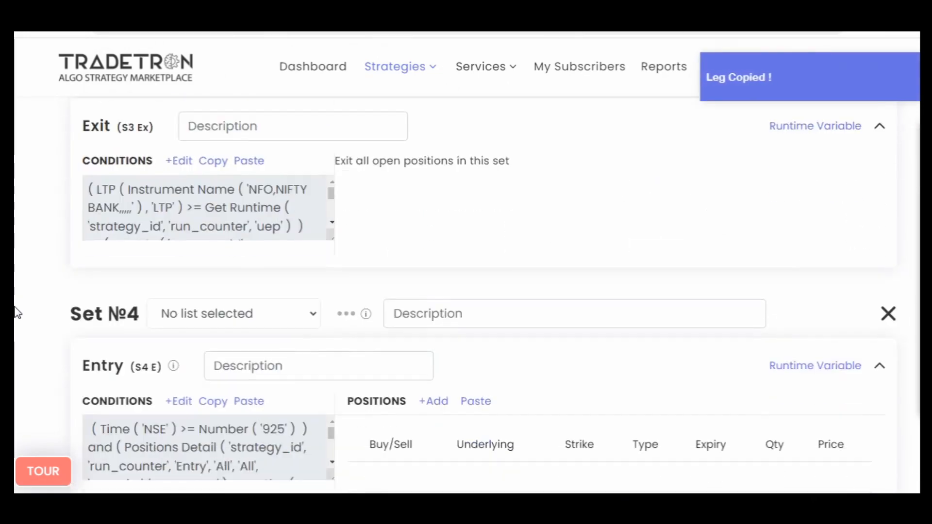
{"action": "scroll", "coordinate": [15, 311], "scroll_direction": "up", "scroll_amount": 4}
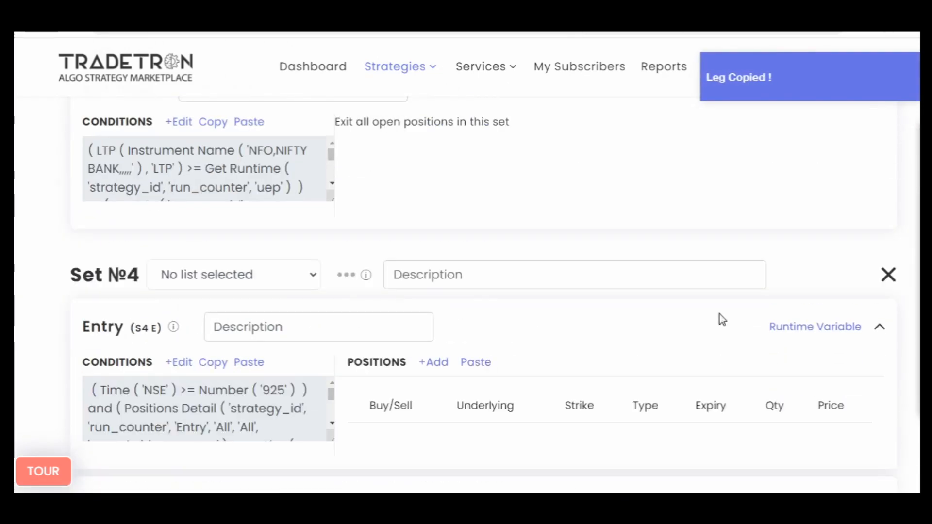
{"action": "left_click", "coordinate": [481, 362]}
{"action": "scroll", "coordinate": [631, 350], "scroll_direction": "down", "scroll_amount": 4}
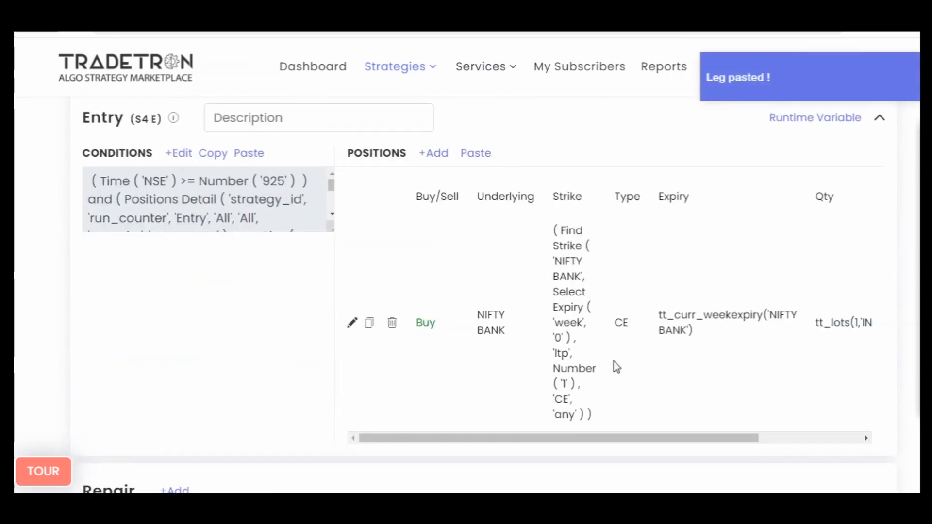
- In Set №1's entry runtime variables, rename uep to uep1m
{"action": "scroll", "coordinate": [614, 361], "scroll_direction": "up", "scroll_amount": 15}
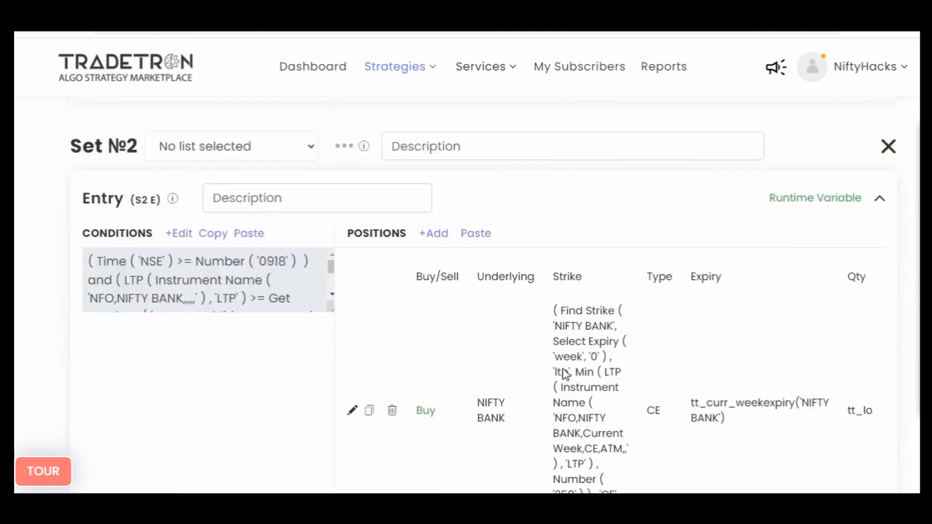
{"action": "scroll", "coordinate": [563, 374], "scroll_direction": "up", "scroll_amount": 10}
{"action": "left_click", "coordinate": [804, 361]}
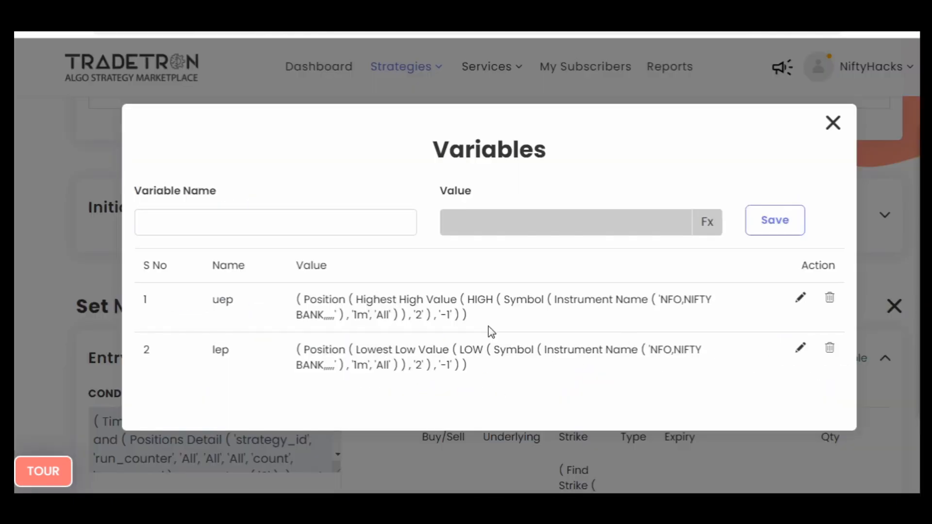
{"action": "left_click", "coordinate": [799, 299]}
{"action": "left_click", "coordinate": [209, 227]}
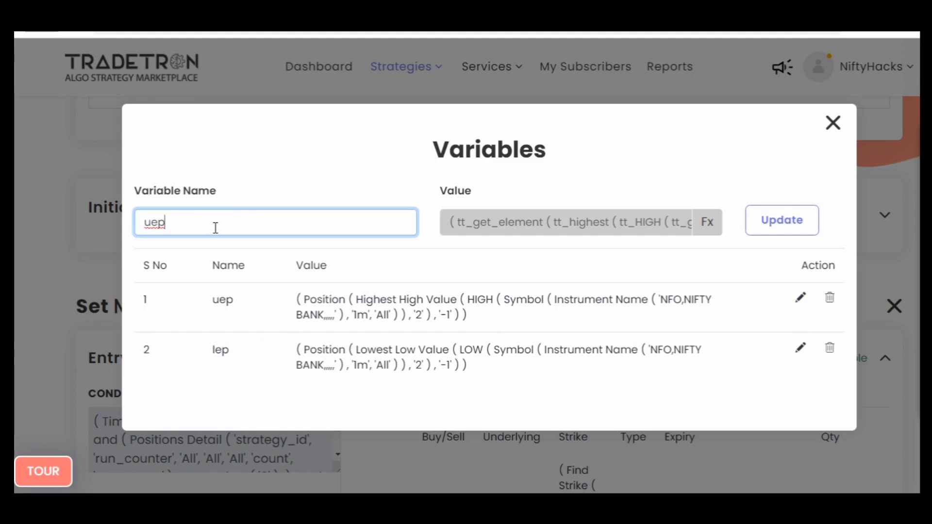
{"action": "type", "text": "1m"}
{"action": "left_click", "coordinate": [771, 224]}
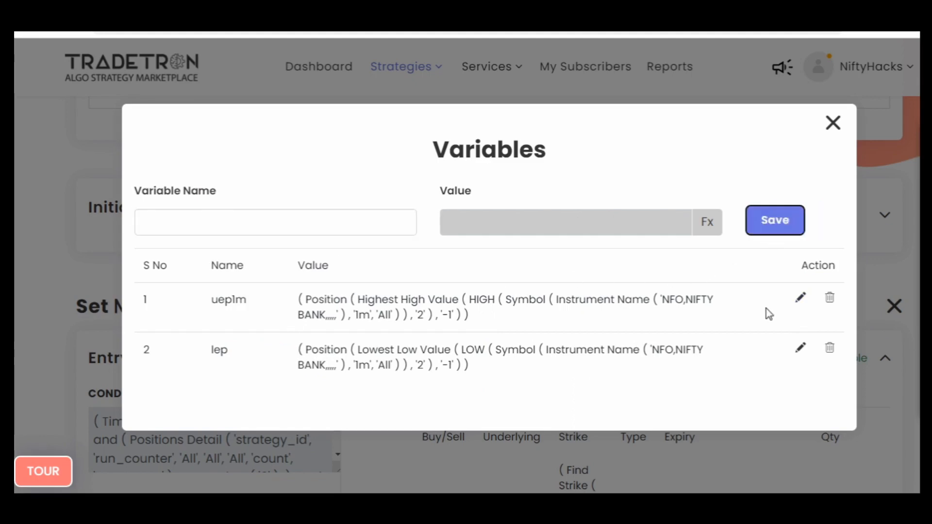
- Rename the lep runtime variable to lep1m and close the Variables window
{"action": "left_click", "coordinate": [800, 348]}
{"action": "left_click", "coordinate": [175, 232]}
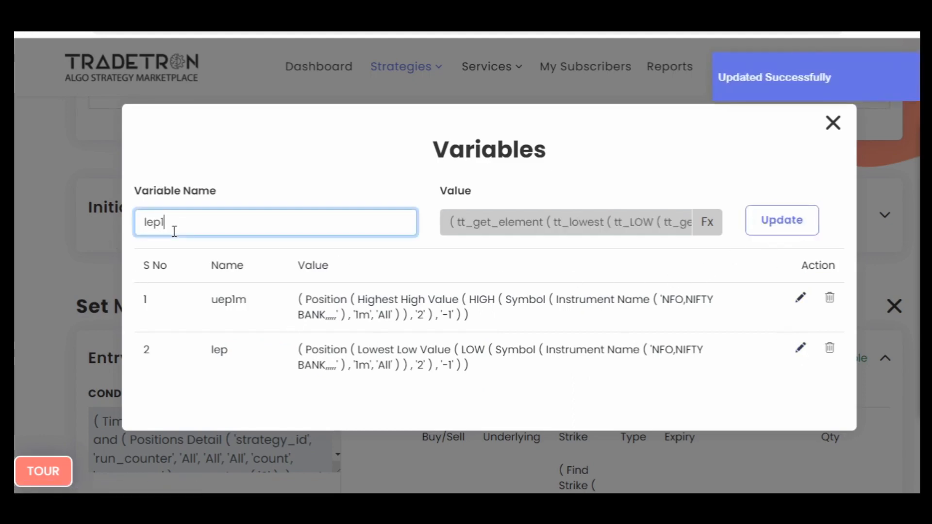
{"action": "left_click", "coordinate": [779, 237]}
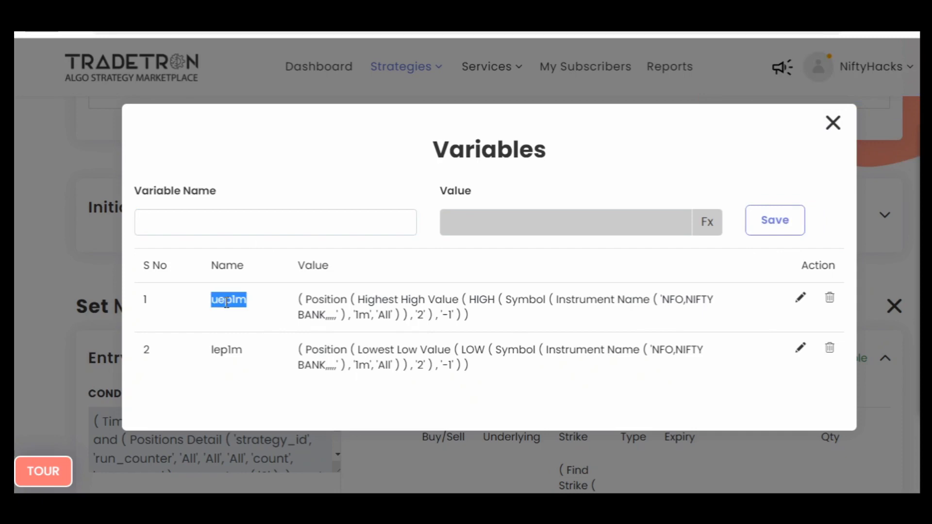
{"action": "left_click", "coordinate": [832, 123]}
- In Set №4's entry runtime variables, name a new variable uep5m and open the formula builder for its value
{"action": "scroll", "coordinate": [12, 333], "scroll_direction": "down", "scroll_amount": 20}
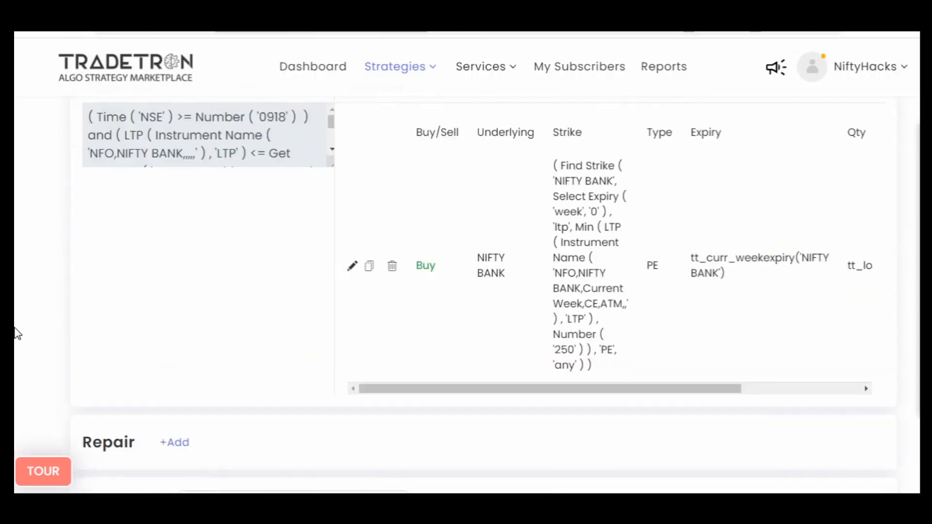
{"action": "scroll", "coordinate": [17, 334], "scroll_direction": "down", "scroll_amount": 15}
{"action": "scroll", "coordinate": [17, 334], "scroll_direction": "up", "scroll_amount": 6}
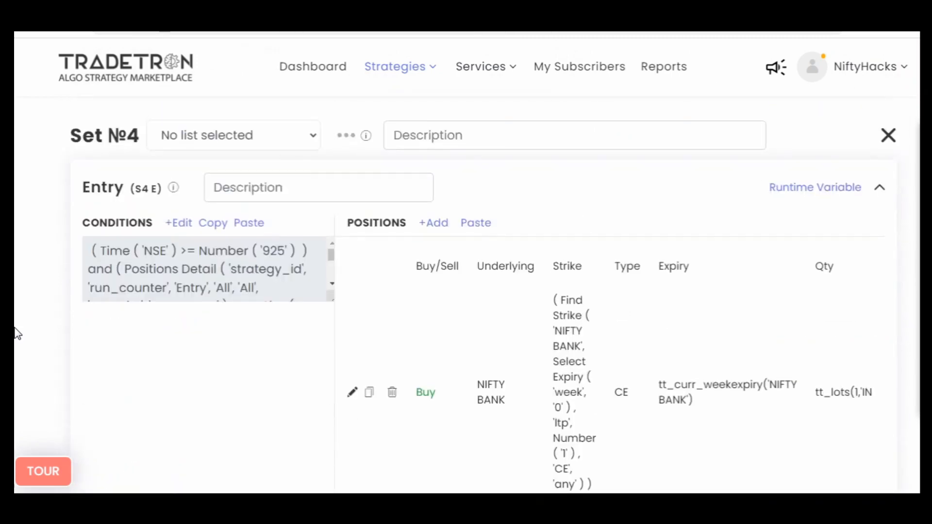
{"action": "left_click", "coordinate": [833, 191]}
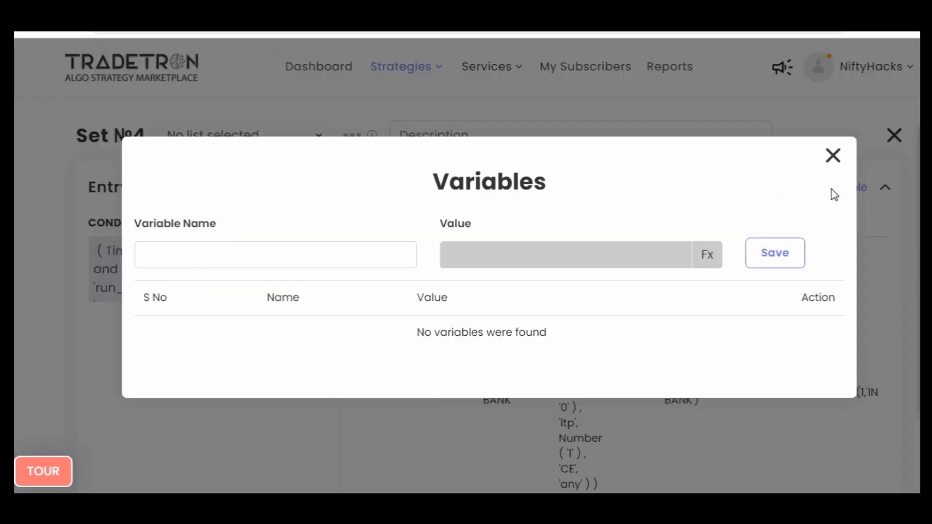
{"action": "left_click", "coordinate": [254, 256]}
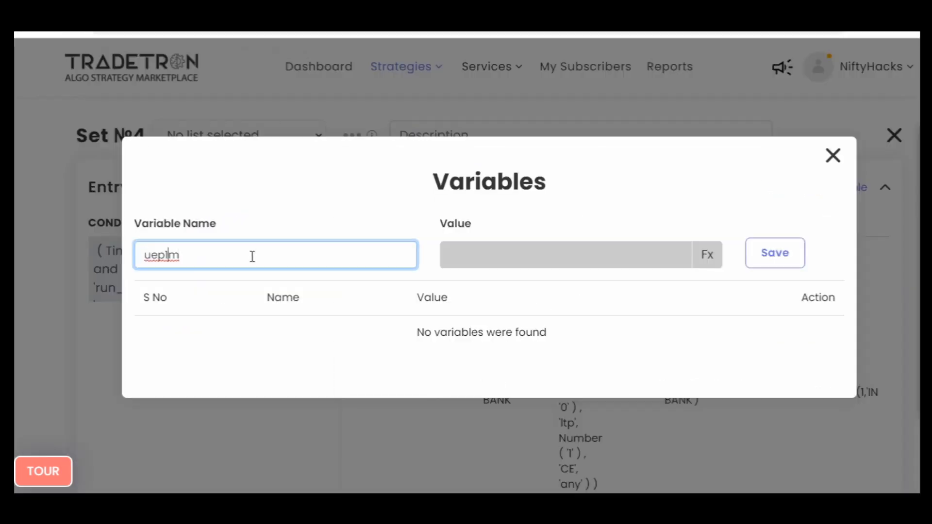
{"action": "key", "text": "Tab"}
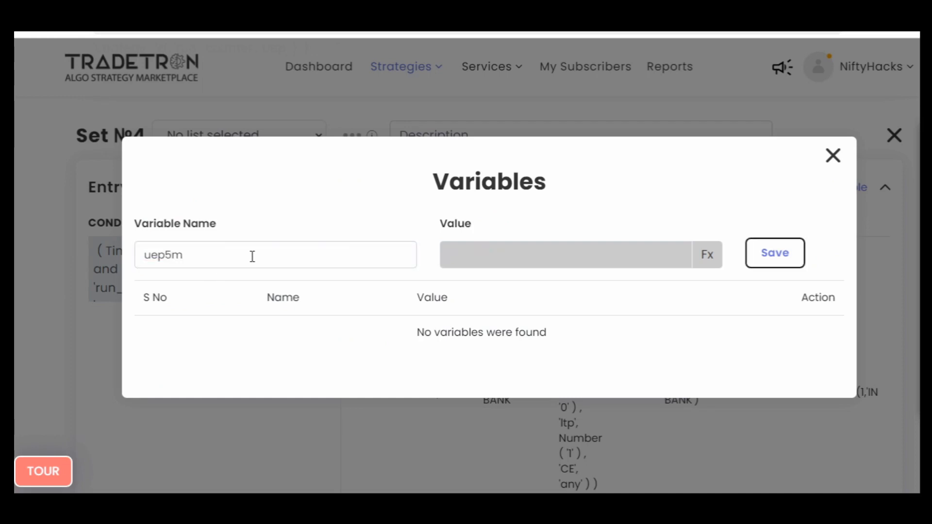
{"action": "left_click", "coordinate": [707, 254]}
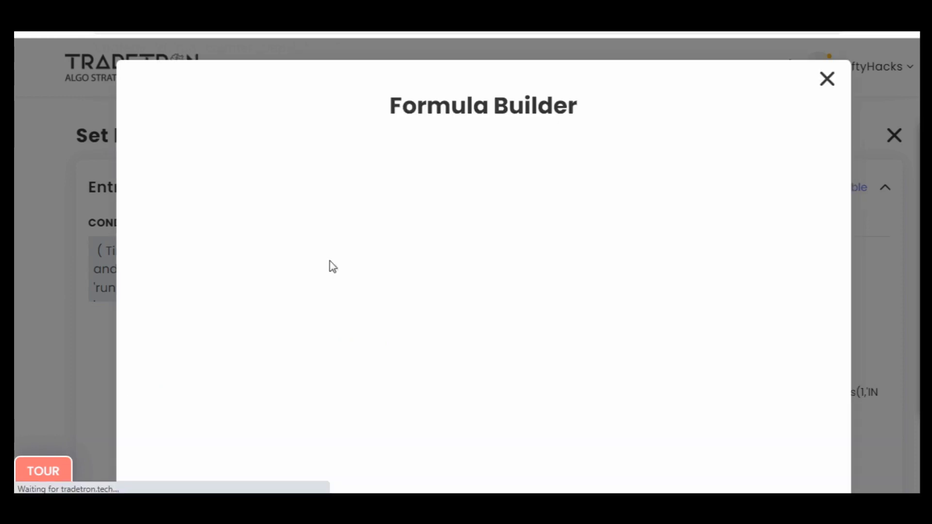
- Add a Position keyword to the uep5m formula with Highest High Value as the series and position -1
{"action": "left_click", "coordinate": [272, 194]}
{"action": "type", "text": "posi"}
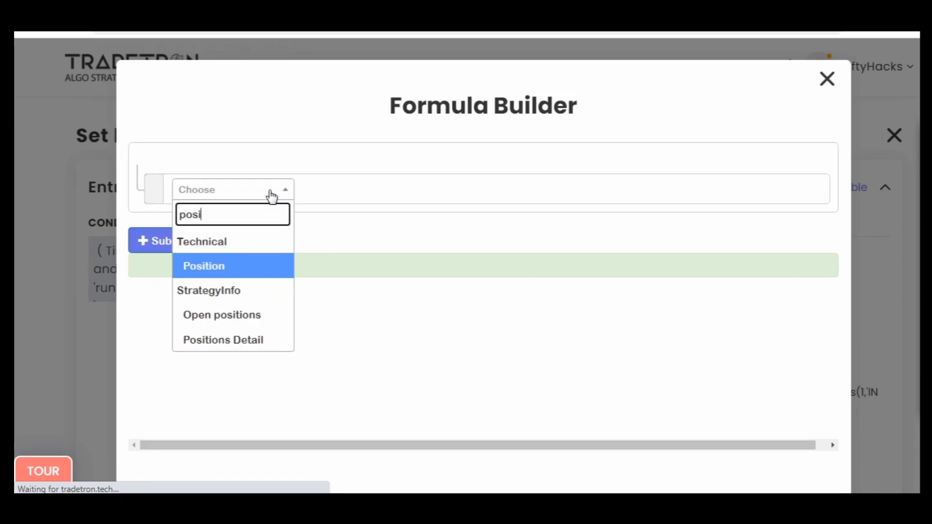
{"action": "key", "text": "Return"}
{"action": "type", "text": "high"}
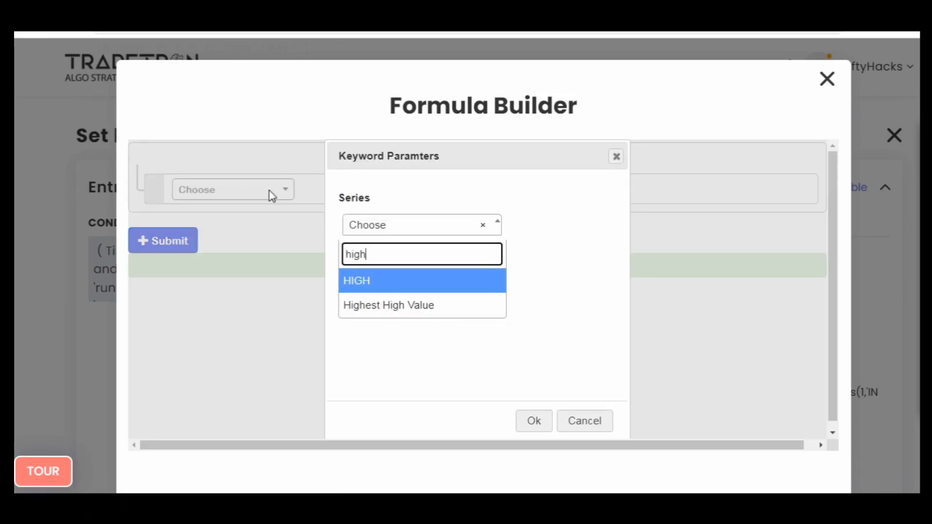
{"action": "key", "text": "Down"}
{"action": "key", "text": "Return"}
{"action": "type", "text": "-"}
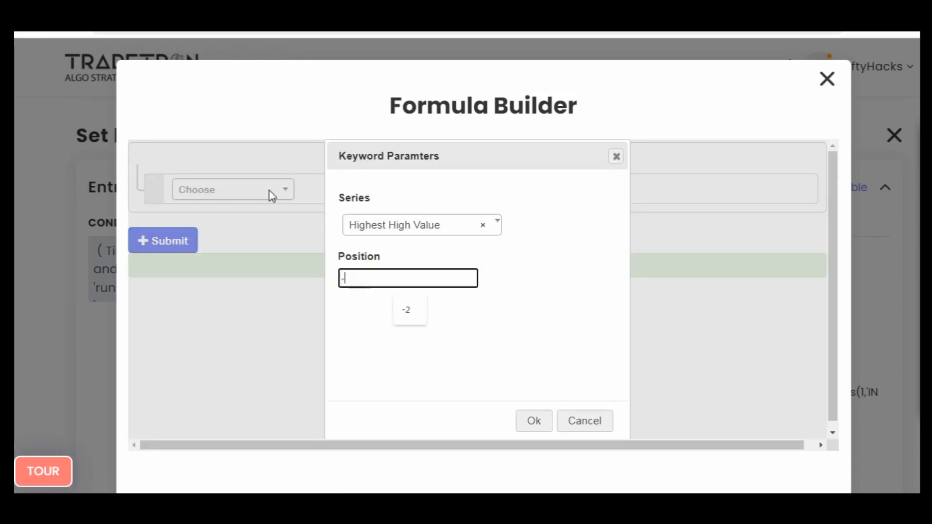
{"action": "type", "text": "1"}
{"action": "key", "text": "Return"}
- Set the Highest High Value parameters to the HIGH series with a period of 2
{"action": "left_click", "coordinate": [365, 205]}
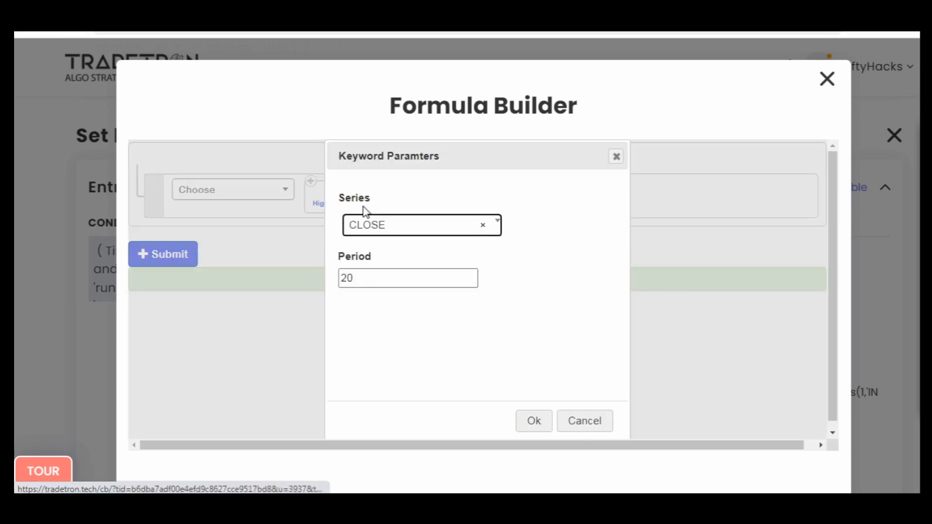
{"action": "left_click", "coordinate": [377, 223]}
{"action": "type", "text": "high"}
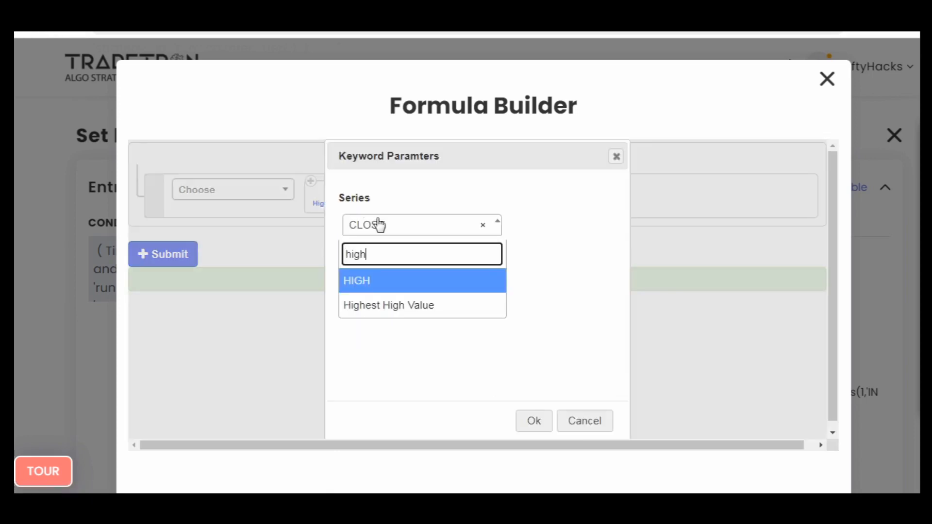
{"action": "key", "text": "Return"}
{"action": "key", "text": "BackSpace"}
{"action": "key", "text": "Tab"}
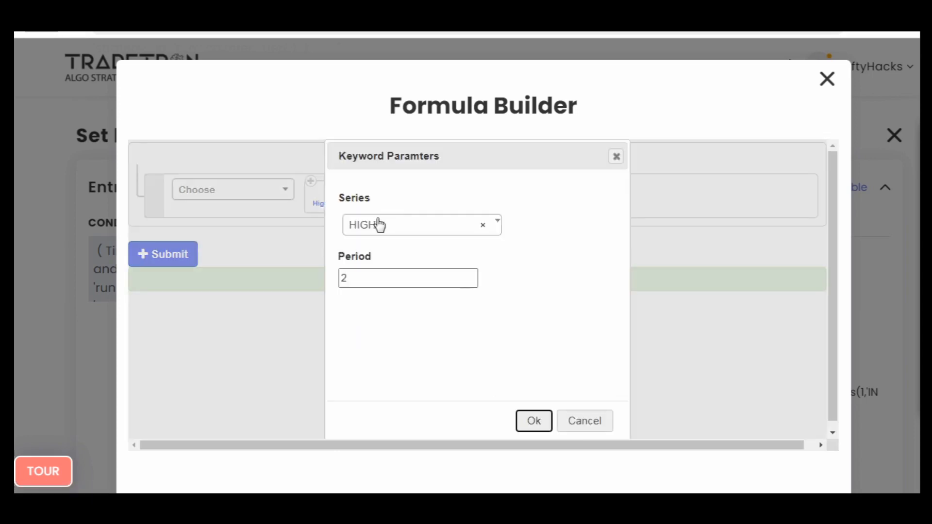
{"action": "key", "text": "Return"}
{"action": "left_click", "coordinate": [390, 206]}
{"action": "left_click", "coordinate": [614, 156]}
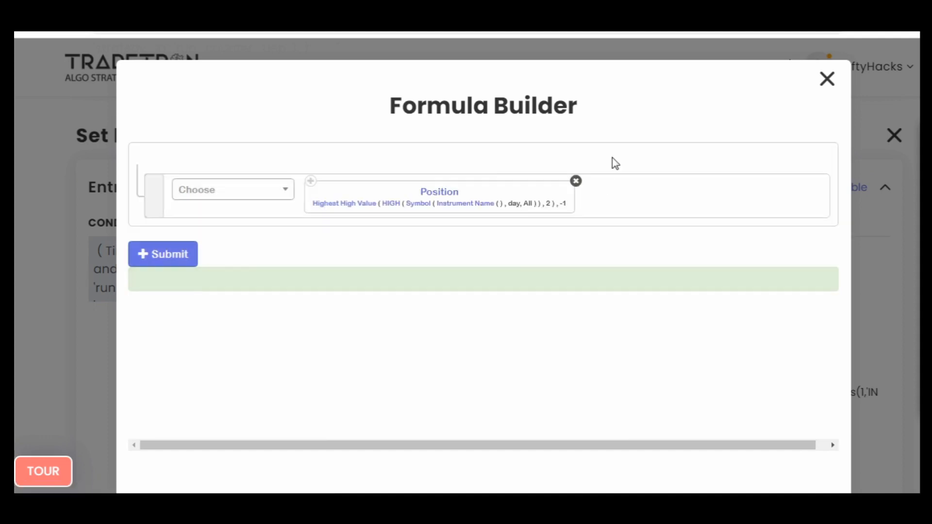
- Set the candle type of the HIGH series' symbol to 5m in the uep5m formula
{"action": "left_click", "coordinate": [421, 209]}
{"action": "left_click", "coordinate": [389, 286]}
{"action": "type", "text": "5"}
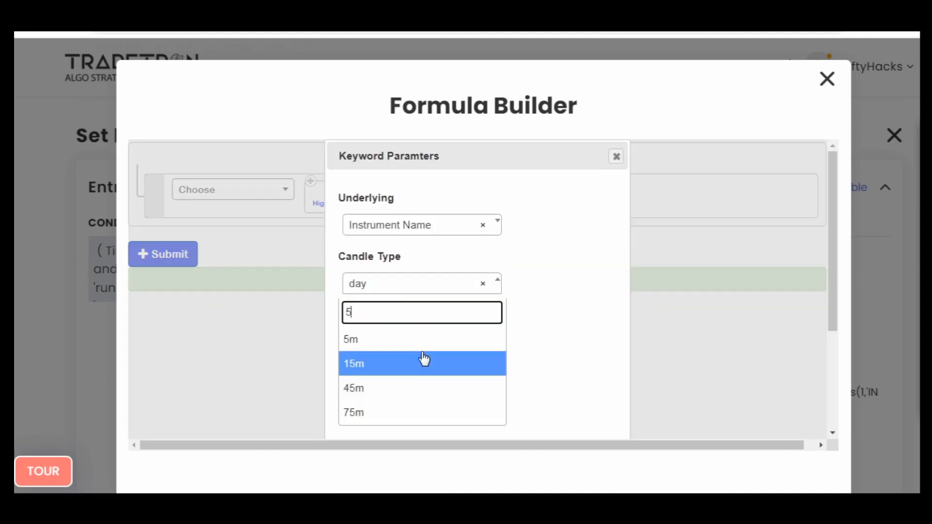
{"action": "left_click", "coordinate": [475, 346]}
{"action": "scroll", "coordinate": [500, 364], "scroll_direction": "down", "scroll_amount": 3}
{"action": "left_click", "coordinate": [533, 415]}
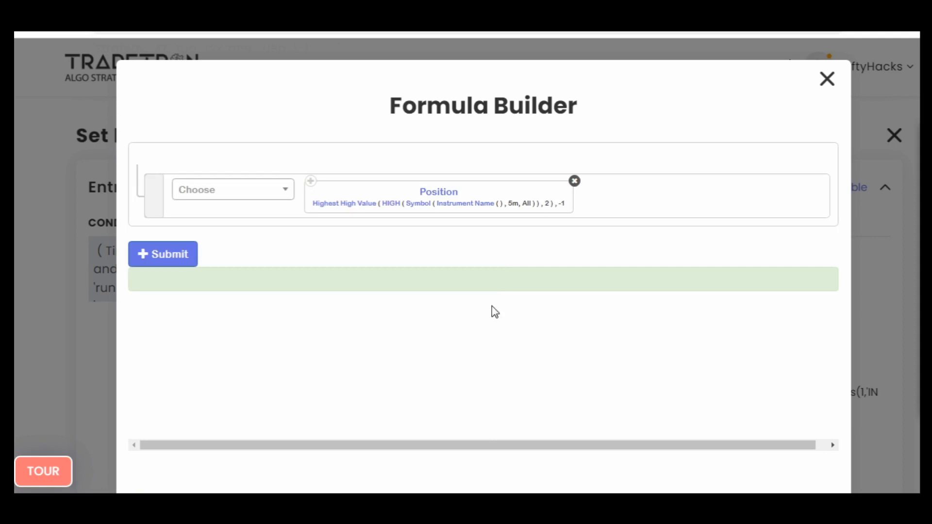
- Set the instrument in the uep5m formula to NFO with NIFTY BANK as the underlying
{"action": "left_click", "coordinate": [458, 204]}
{"action": "key", "text": "Tab"}
{"action": "key", "text": "Return"}
{"action": "type", "text": "nfo"}
{"action": "key", "text": "Return"}
{"action": "key", "text": "Tab"}
{"action": "key", "text": "Return"}
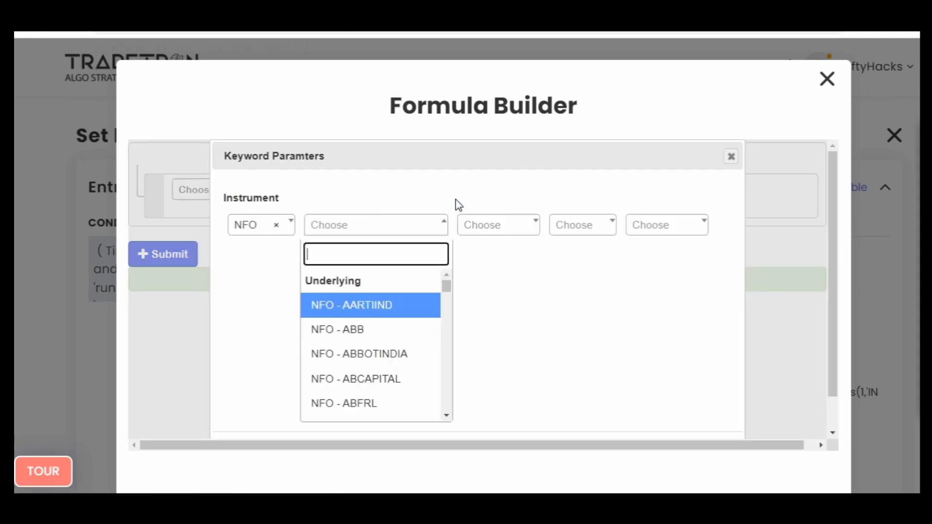
{"action": "type", "text": "ni"}
{"action": "key", "text": "Down"}
{"action": "key", "text": "Return"}
{"action": "key", "text": "Tab"}
{"action": "key", "text": "Tab"}
{"action": "key", "text": "Tab"}
{"action": "key", "text": "Tab"}
{"action": "key", "text": "Return"}
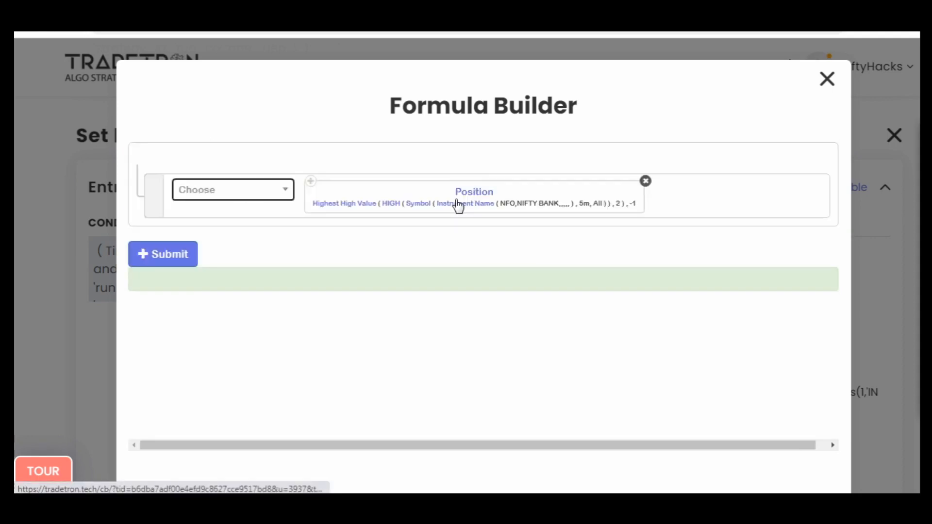
- Submit the Highest High Value formula and save the uep5m runtime variable
{"action": "left_click", "coordinate": [189, 262]}
{"action": "left_click", "coordinate": [828, 84]}
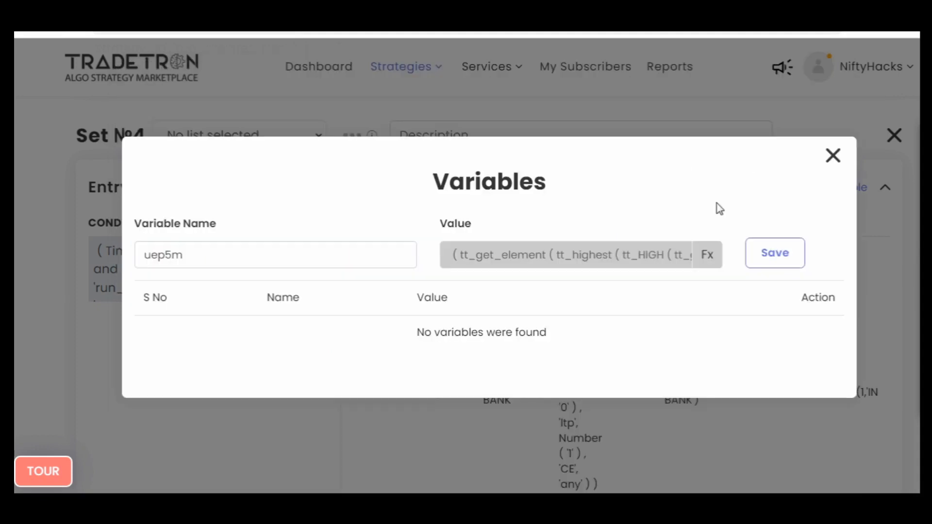
{"action": "left_click", "coordinate": [771, 252]}
- Name a new variable lep5m and add a Position keyword to its value formula
{"action": "left_click", "coordinate": [166, 249]}
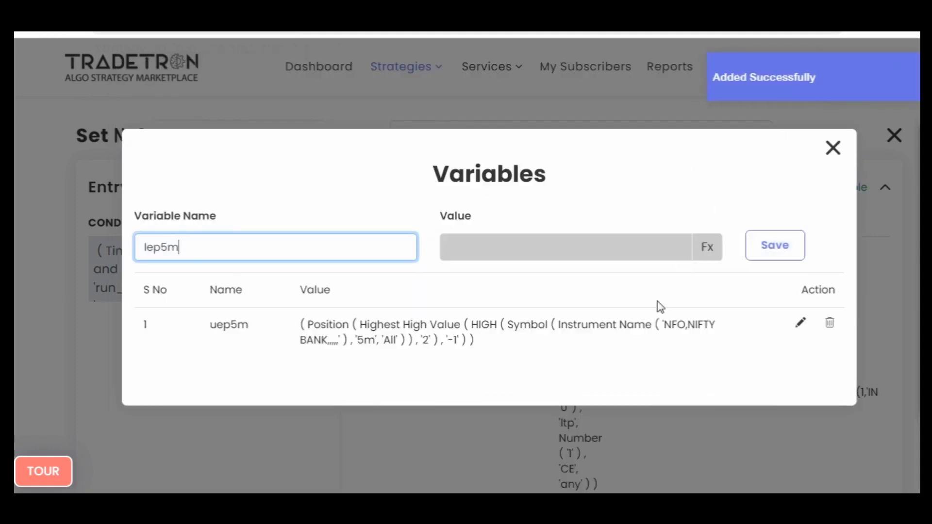
{"action": "left_click", "coordinate": [707, 248]}
{"action": "left_click", "coordinate": [259, 190]}
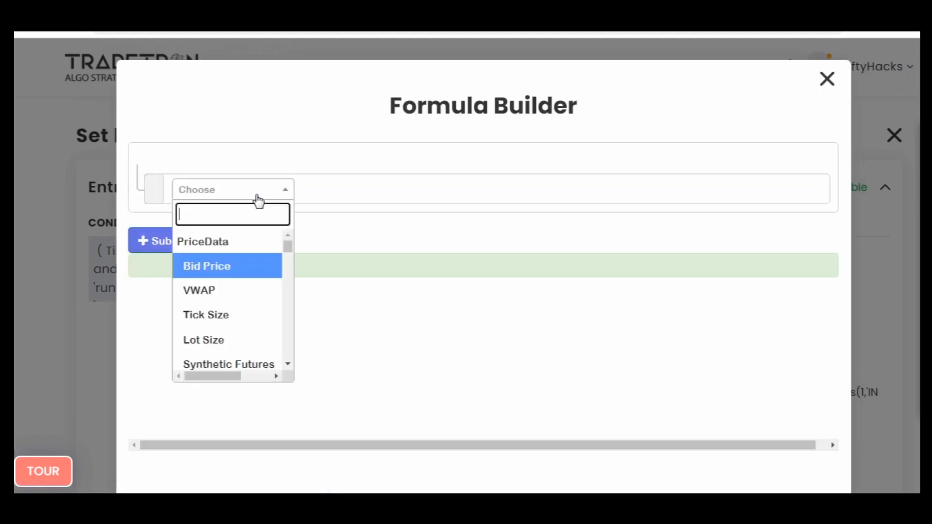
{"action": "type", "text": "posi"}
{"action": "key", "text": "Return"}
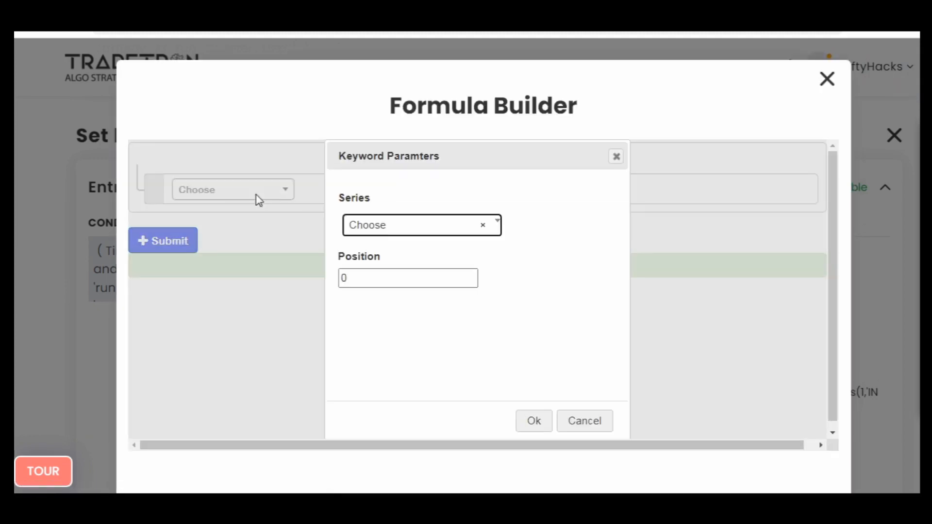
- Set the Position keyword's series to Lowest Low Value and its position to -1
{"action": "type", "text": "low"}
{"action": "key", "text": "Down"}
{"action": "key", "text": "Down"}
{"action": "key", "text": "Down"}
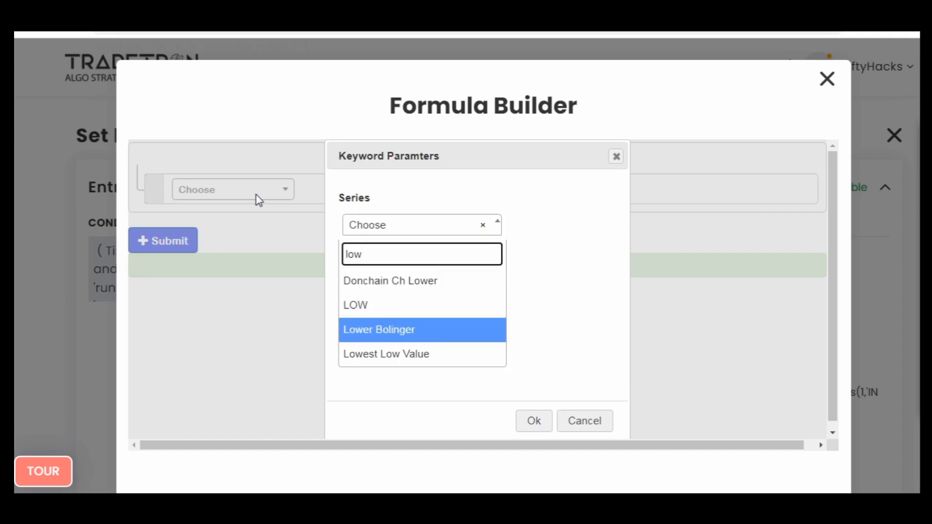
{"action": "key", "text": "Return"}
{"action": "key", "text": "Tab"}
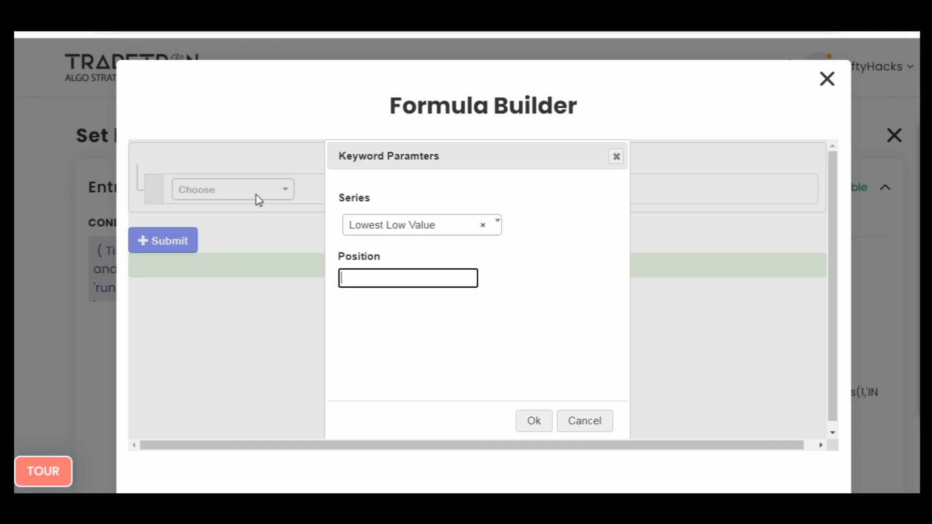
{"action": "type", "text": "-1"}
{"action": "key", "text": "Tab"}
{"action": "key", "text": "Return"}
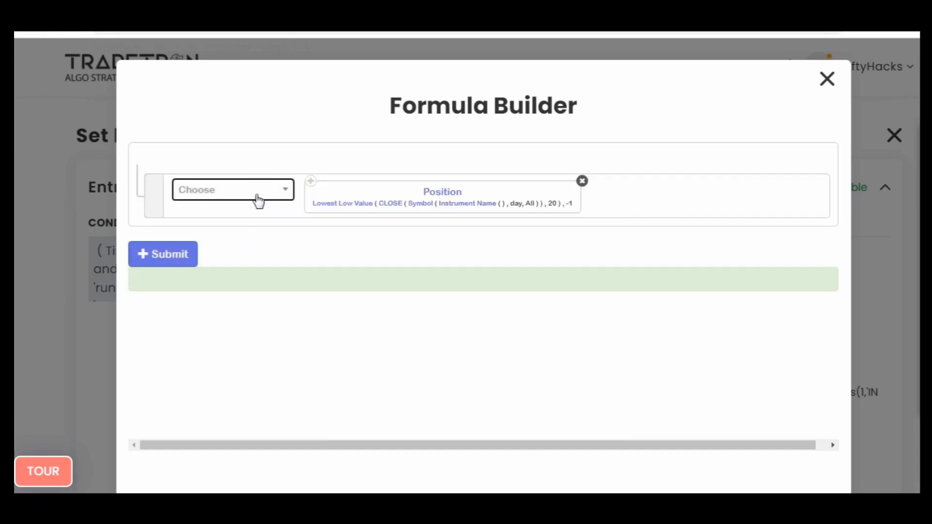
- Set the Lowest Low Value parameters to the LOW series with a period of 2
{"action": "left_click", "coordinate": [357, 208]}
{"action": "left_click", "coordinate": [364, 228]}
{"action": "type", "text": "low"}
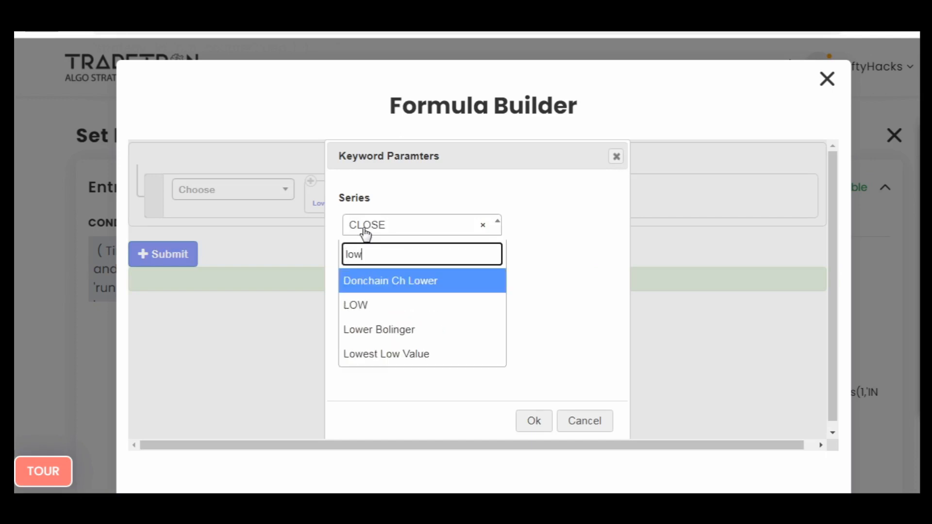
{"action": "key", "text": "Down"}
{"action": "key", "text": "Return"}
{"action": "key", "text": "Tab"}
{"action": "key", "text": "BackSpace"}
{"action": "key", "text": "Tab"}
{"action": "key", "text": "Return"}
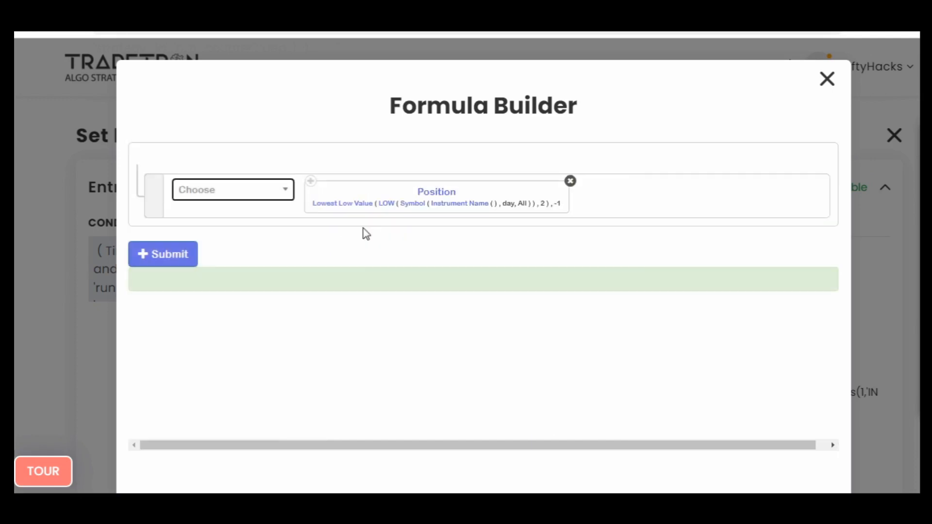
- Set the candle type of the LOW series' symbol to 5m in the lep5m formula
{"action": "left_click", "coordinate": [417, 210]}
{"action": "left_click", "coordinate": [403, 286]}
{"action": "type", "text": "5"}
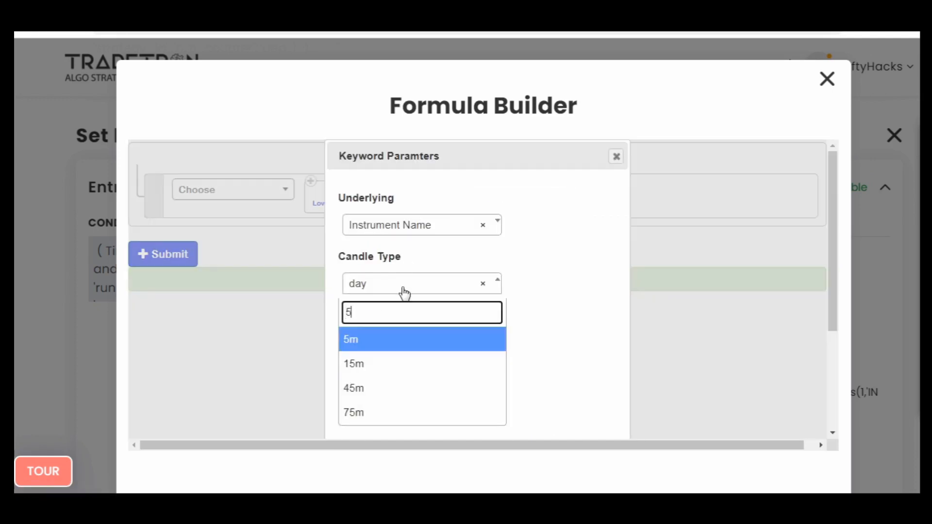
{"action": "key", "text": "Return"}
{"action": "key", "text": "Tab"}
{"action": "key", "text": "Tab"}
{"action": "key", "text": "Return"}
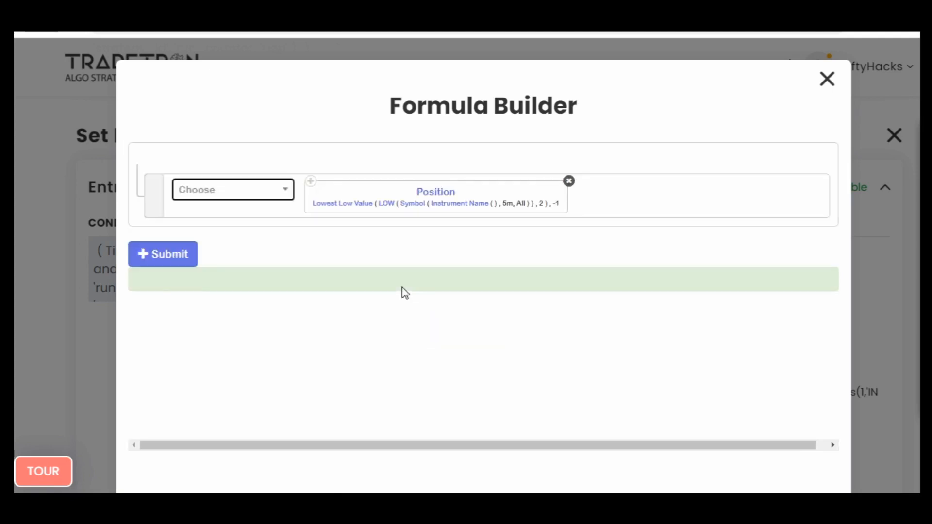
- Set the instrument in the lep5m formula to NFO with NIFTY BANK as the underlying
{"action": "left_click", "coordinate": [473, 206]}
{"action": "type", "text": "nf"}
{"action": "key", "text": "Return"}
{"action": "type", "text": "n"}
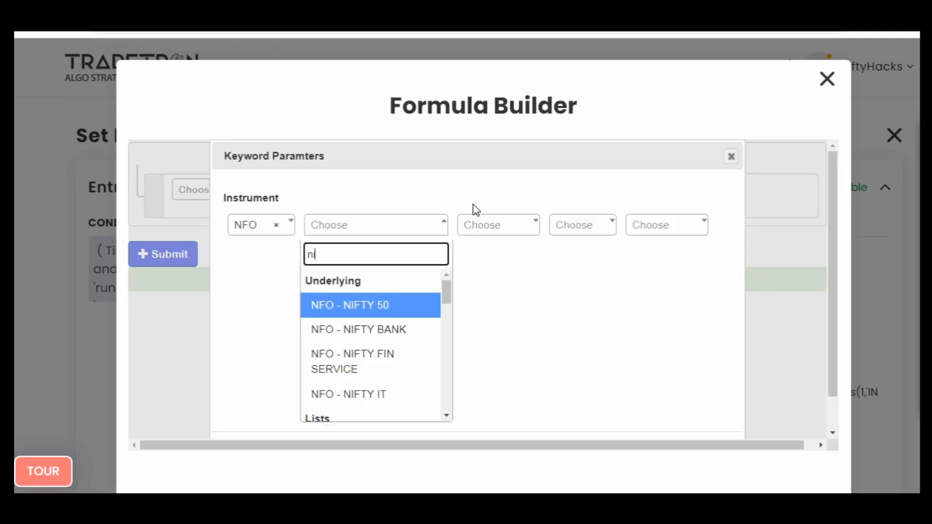
{"action": "key", "text": "Down"}
{"action": "key", "text": "Return"}
{"action": "key", "text": "Tab"}
{"action": "key", "text": "Tab"}
{"action": "key", "text": "Tab"}
{"action": "key", "text": "Tab"}
{"action": "key", "text": "Return"}
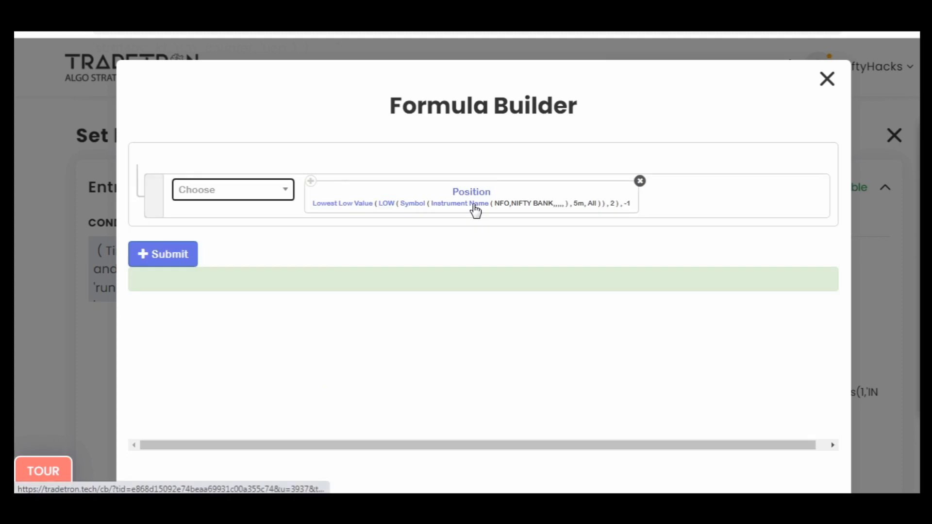
- Submit the Lowest Low Value formula, save the lep5m runtime variable and close the Variables window
{"action": "left_click", "coordinate": [171, 260]}
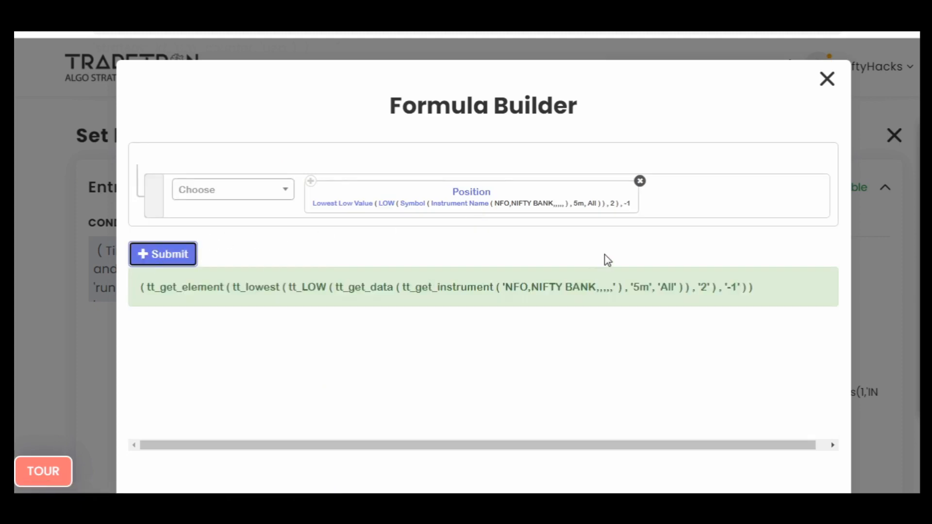
{"action": "left_click", "coordinate": [828, 80]}
{"action": "left_click", "coordinate": [766, 245]}
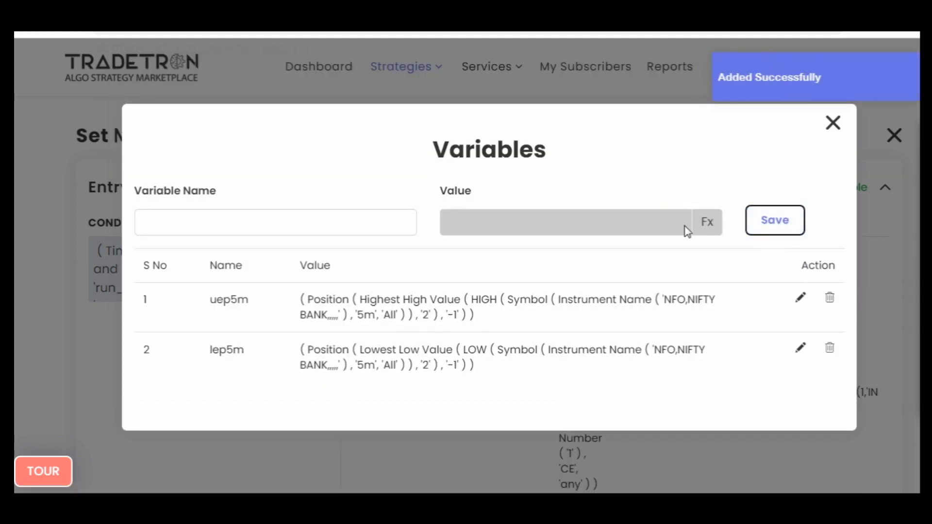
{"action": "left_click", "coordinate": [833, 123]}
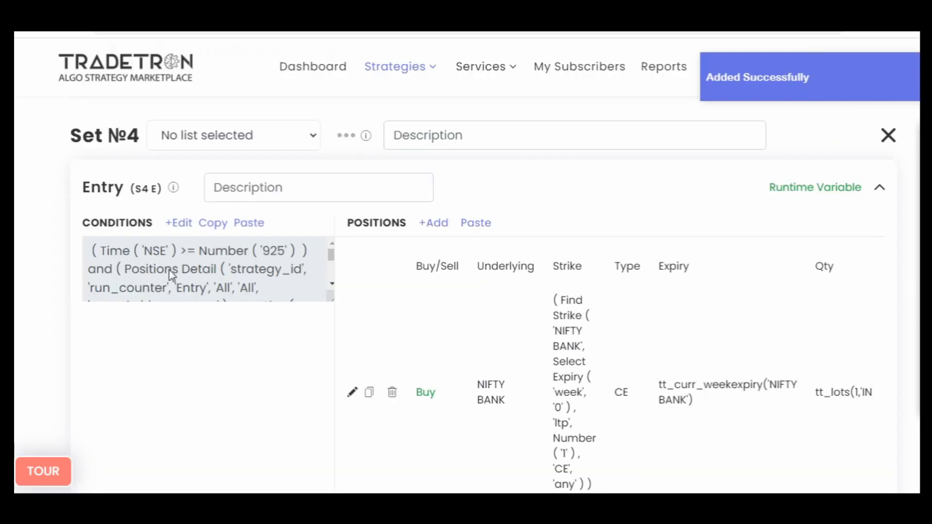
- Copy the exit condition of Set №1 and paste it into the exit conditions of Set №4
{"action": "scroll", "coordinate": [31, 323], "scroll_direction": "down", "scroll_amount": 5}
{"action": "scroll", "coordinate": [34, 324], "scroll_direction": "up", "scroll_amount": 4}
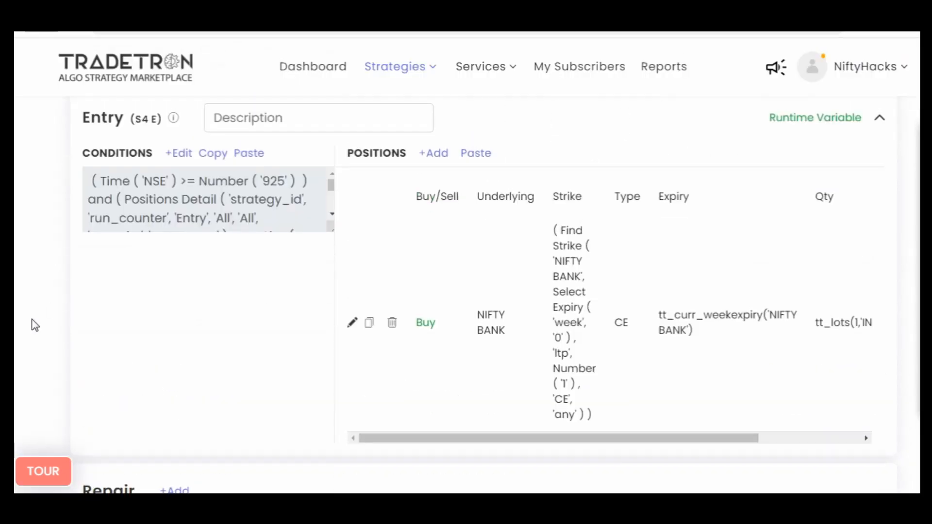
{"action": "scroll", "coordinate": [34, 324], "scroll_direction": "down", "scroll_amount": 5}
{"action": "scroll", "coordinate": [34, 324], "scroll_direction": "up", "scroll_amount": 15}
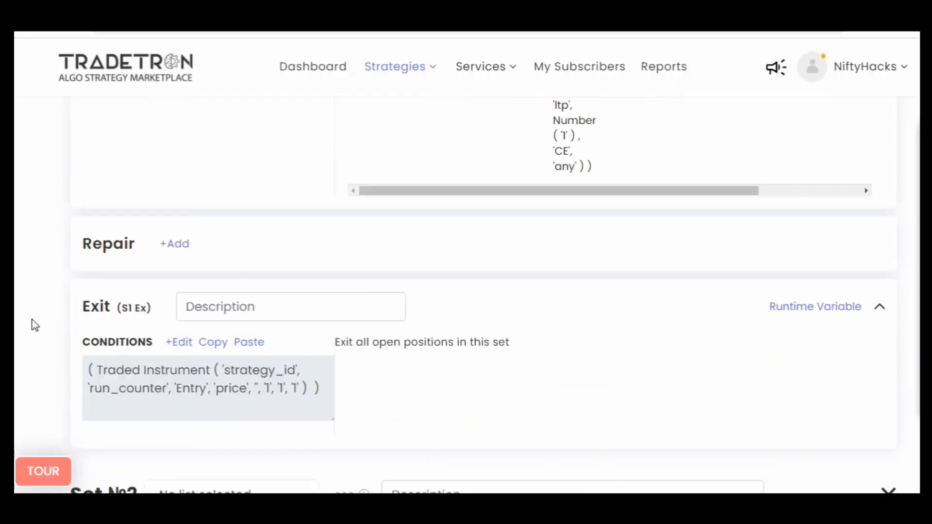
{"action": "scroll", "coordinate": [35, 325], "scroll_direction": "down", "scroll_amount": 4}
{"action": "left_click", "coordinate": [212, 131]}
{"action": "scroll", "coordinate": [17, 303], "scroll_direction": "down", "scroll_amount": 20}
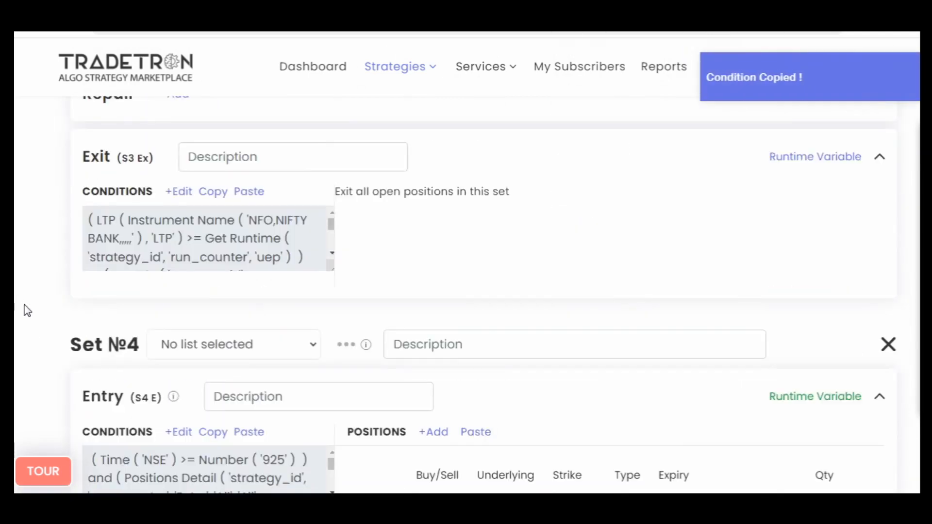
{"action": "scroll", "coordinate": [27, 311], "scroll_direction": "down", "scroll_amount": 8}
{"action": "left_click", "coordinate": [218, 381]}
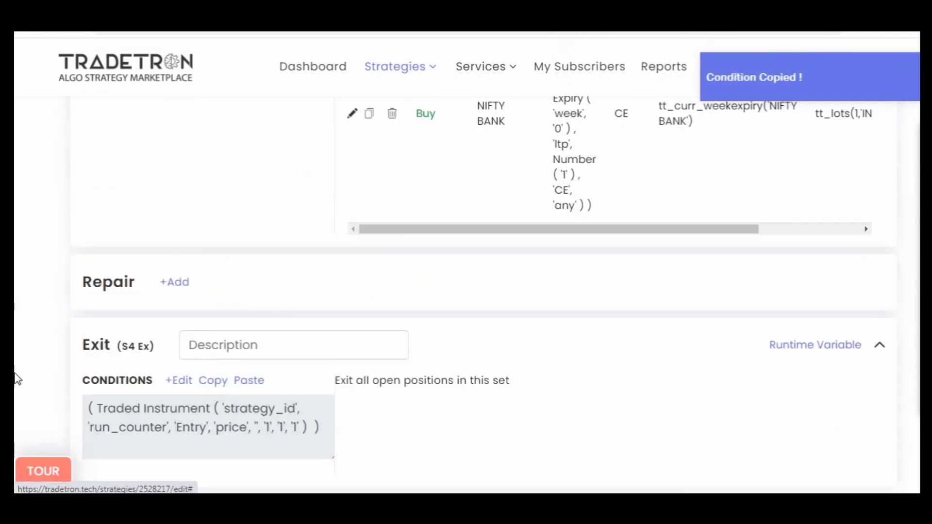
- Change the Traded Instrument set number in Set №4's exit condition to 4 and submit the condition
{"action": "scroll", "coordinate": [104, 372], "scroll_direction": "down", "scroll_amount": 4}
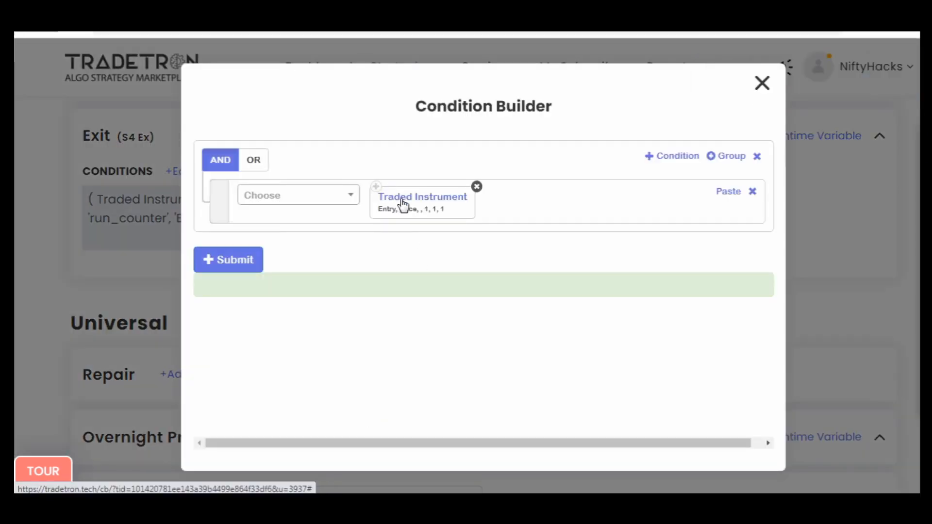
{"action": "left_click", "coordinate": [405, 200]}
{"action": "left_click", "coordinate": [333, 392]}
{"action": "key", "text": "BackSpace"}
{"action": "type", "text": "4"}
{"action": "scroll", "coordinate": [511, 386], "scroll_direction": "down", "scroll_amount": 3}
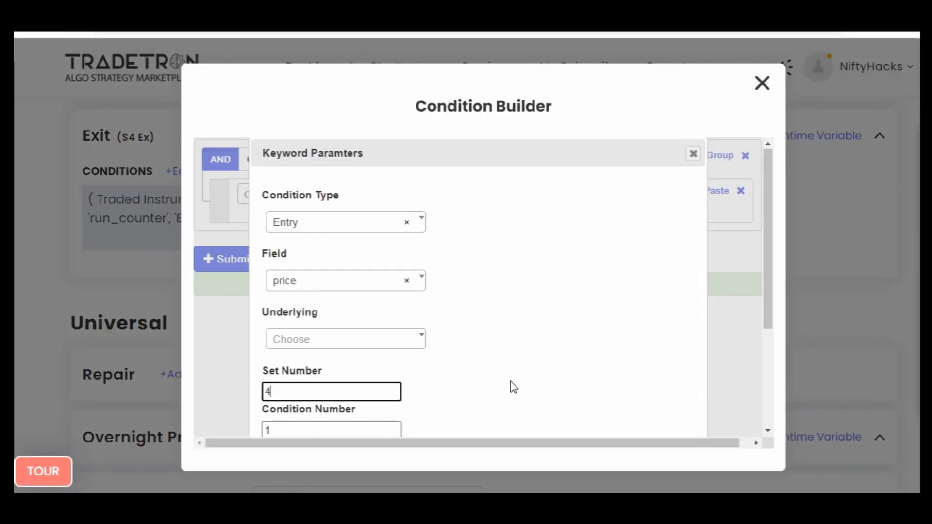
{"action": "left_click", "coordinate": [607, 412]}
{"action": "left_click", "coordinate": [228, 260]}
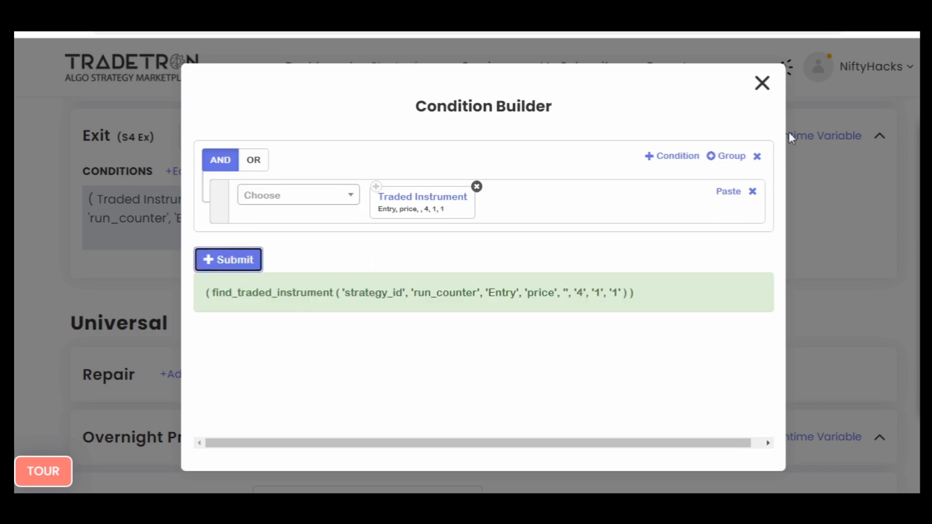
{"action": "left_click", "coordinate": [761, 83]}
- Add Set №5 and paste a copy of Set №2's entry condition into its entry conditions
{"action": "scroll", "coordinate": [585, 308], "scroll_direction": "down", "scroll_amount": 10}
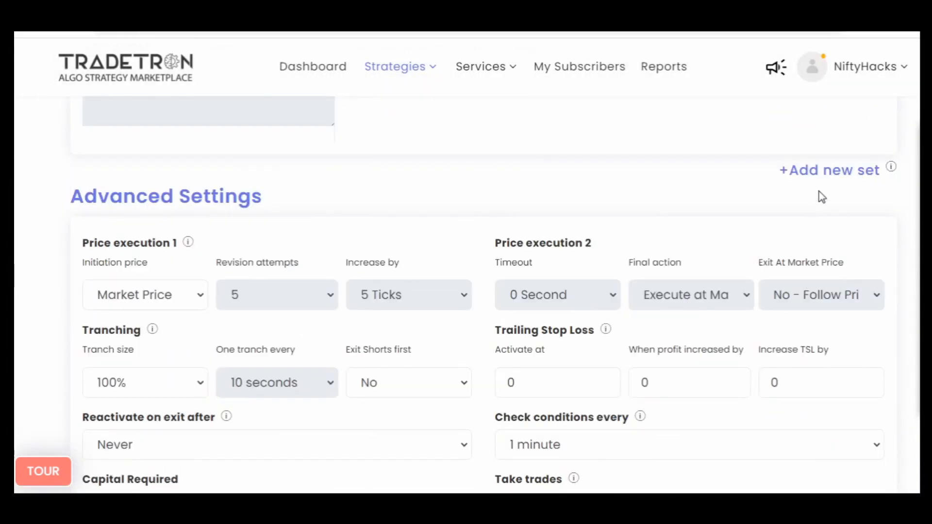
{"action": "left_click", "coordinate": [821, 171]}
{"action": "scroll", "coordinate": [31, 301], "scroll_direction": "up", "scroll_amount": 15}
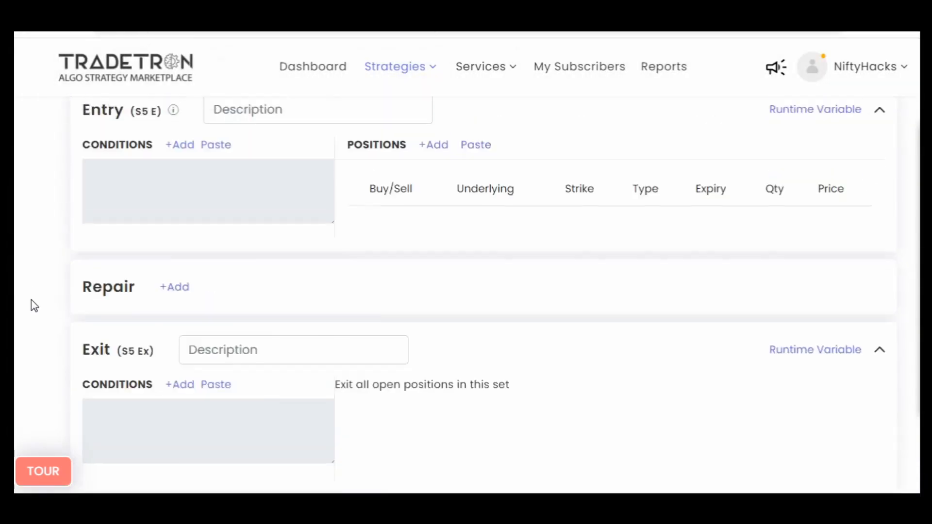
{"action": "scroll", "coordinate": [31, 299], "scroll_direction": "up", "scroll_amount": 10}
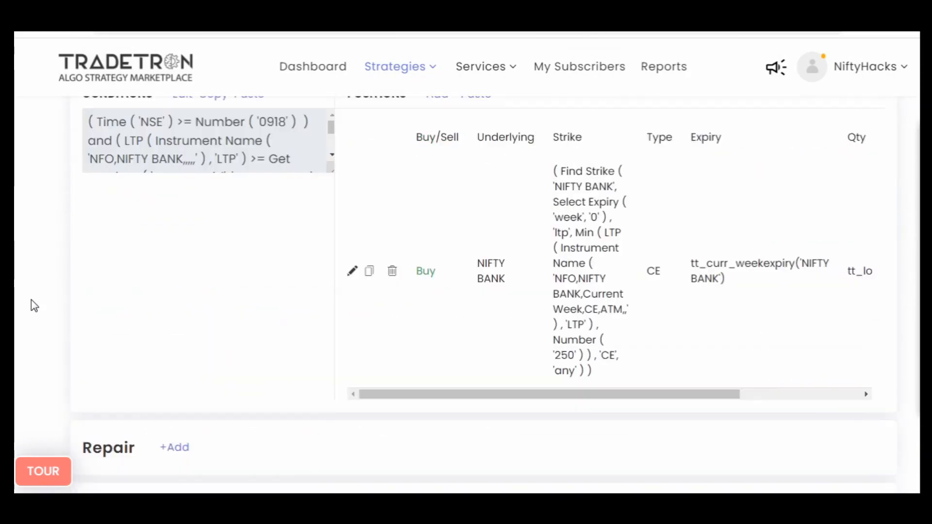
{"action": "scroll", "coordinate": [18, 311], "scroll_direction": "down", "scroll_amount": 12}
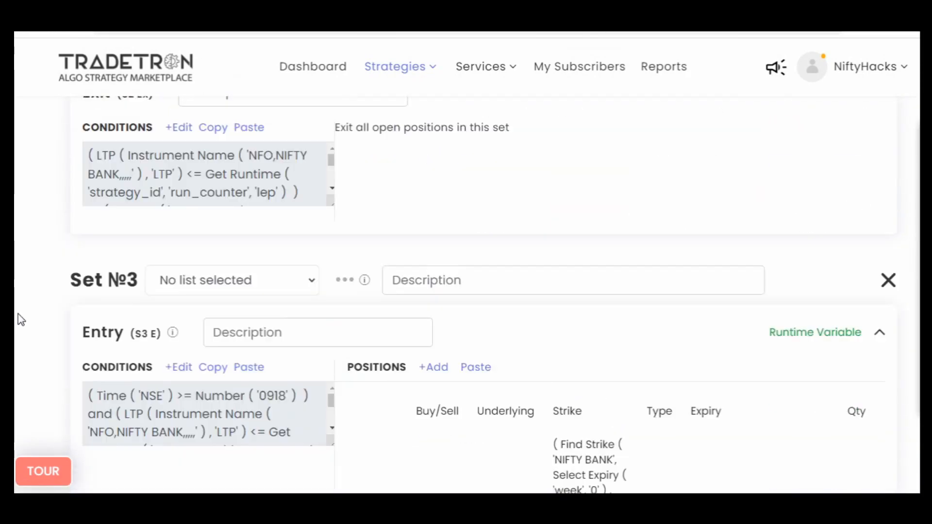
{"action": "scroll", "coordinate": [21, 320], "scroll_direction": "down", "scroll_amount": 8}
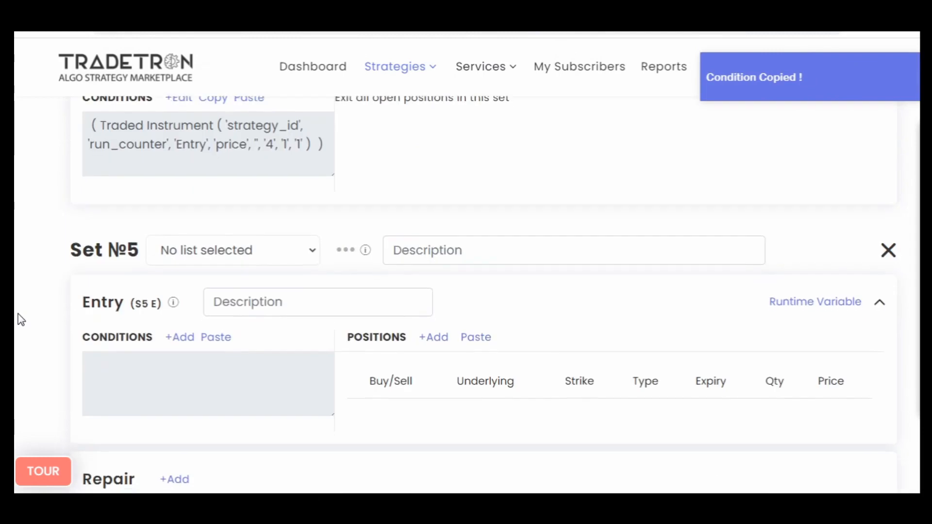
{"action": "left_click", "coordinate": [217, 203]}
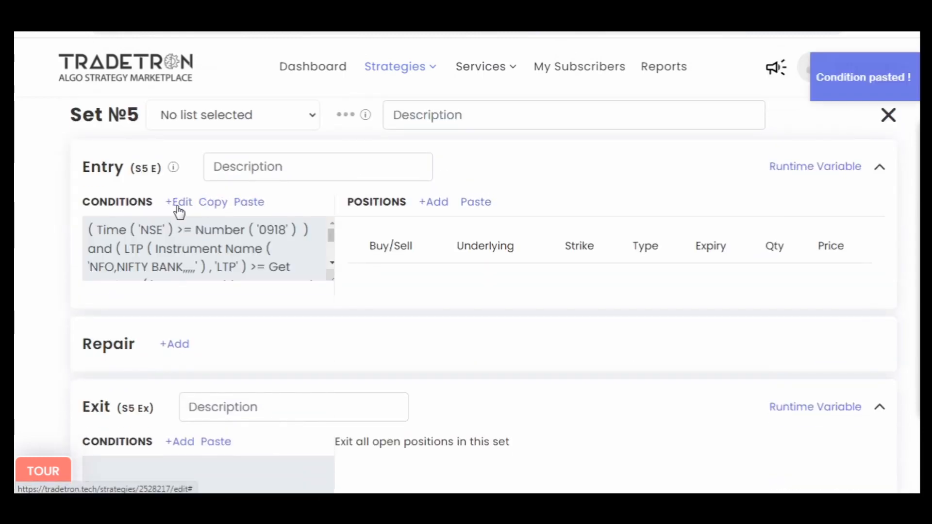
- Open Set №5's entry condition for editing and set the time comparison's number to 925
{"action": "left_click", "coordinate": [177, 204]}
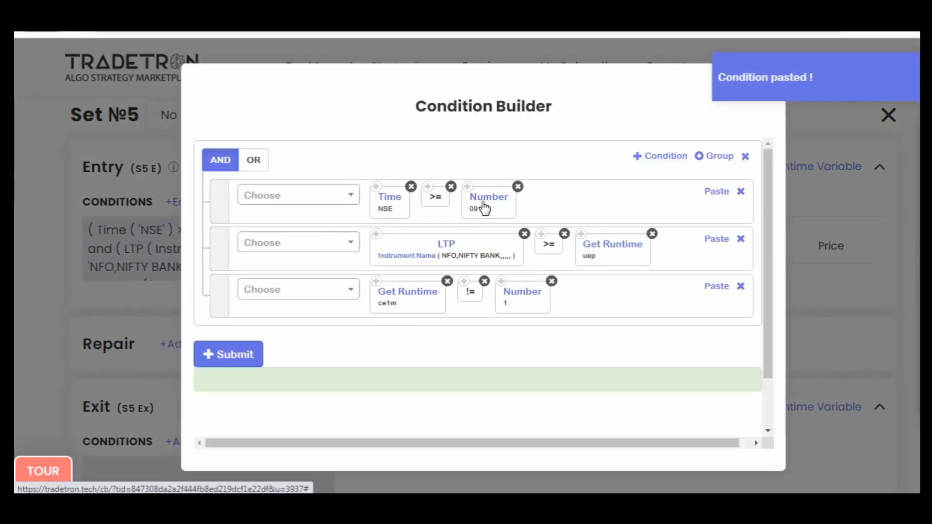
{"action": "left_click", "coordinate": [483, 204]}
{"action": "double_click", "coordinate": [400, 214]}
{"action": "type", "text": "925"}
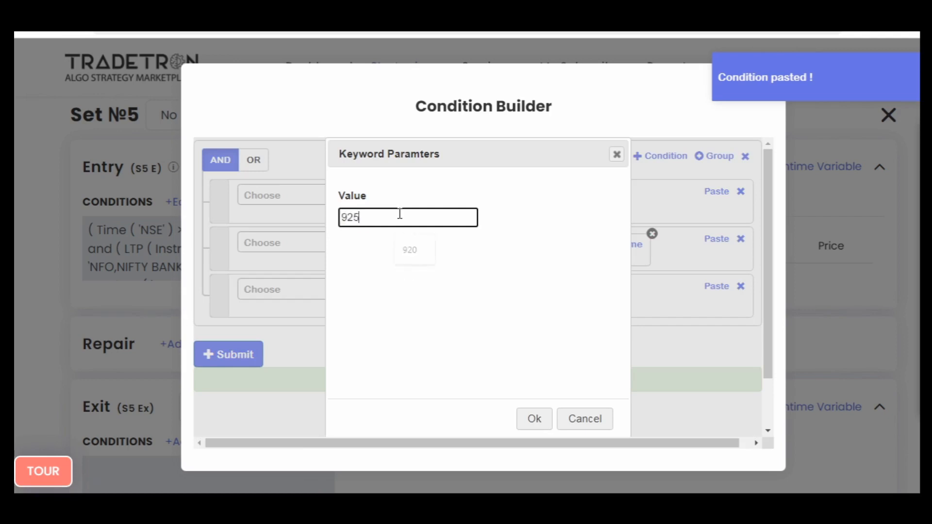
{"action": "key", "text": "Return"}
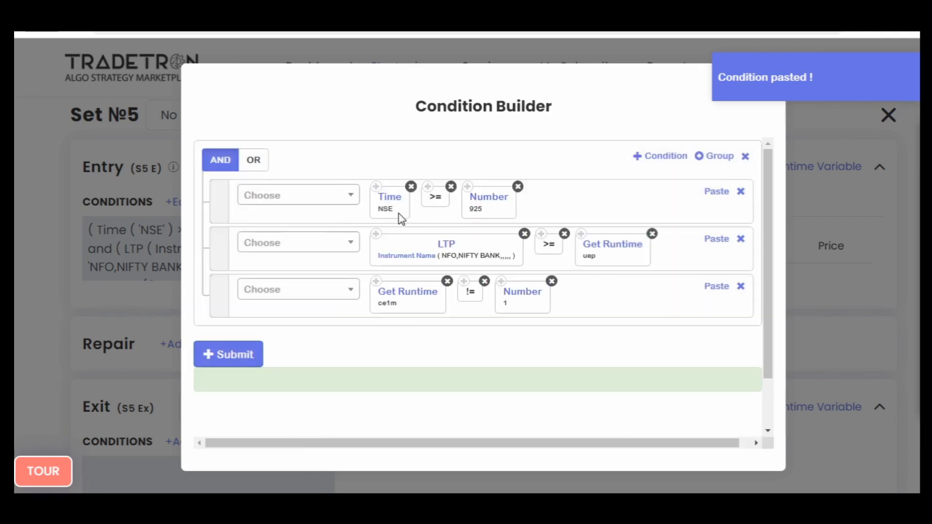
- Change the runtime variables in Set №5's entry condition to ce5m and uep5m, and submit the condition
{"action": "left_click", "coordinate": [407, 302]}
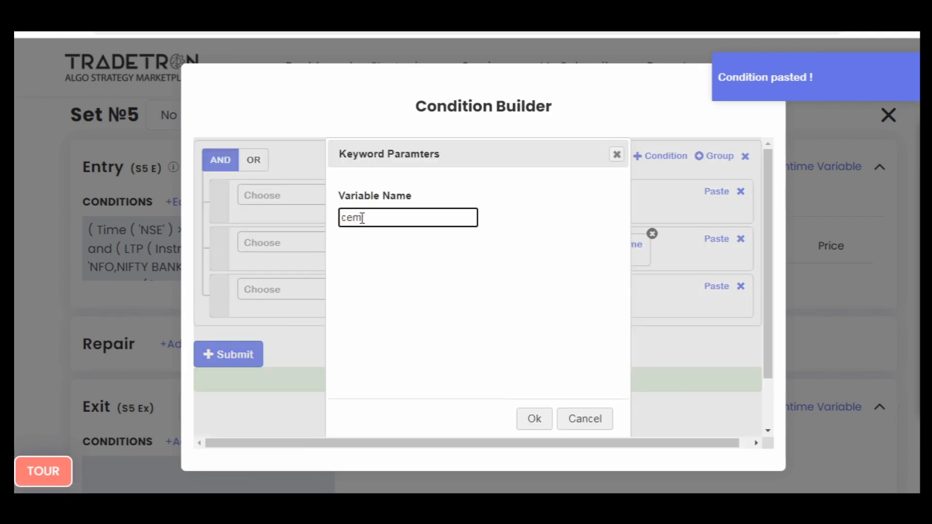
{"action": "type", "text": "5"}
{"action": "key", "text": "Return"}
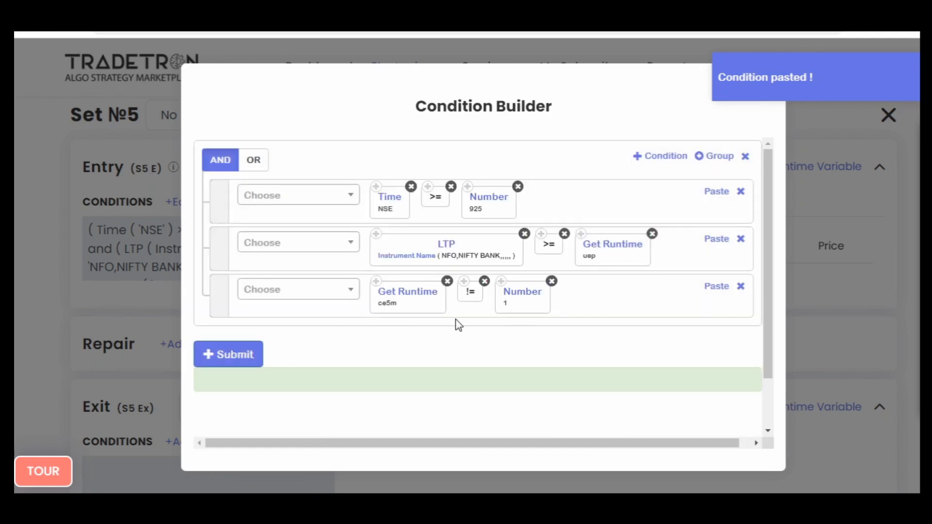
{"action": "left_click", "coordinate": [598, 249]}
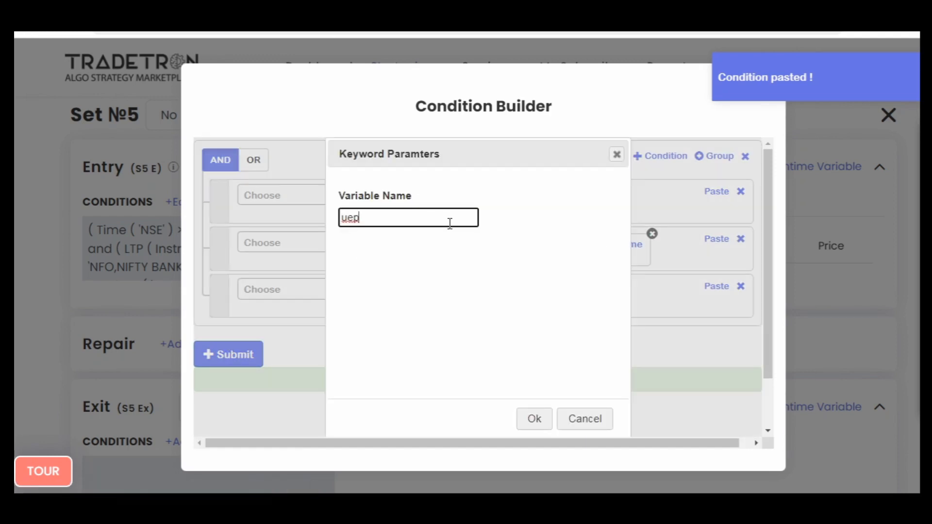
{"action": "type", "text": "5m"}
{"action": "key", "text": "Return"}
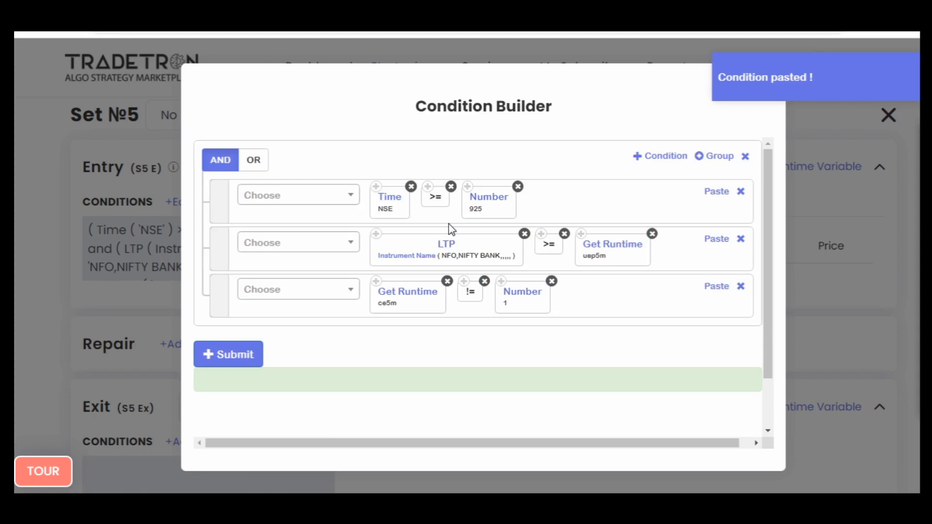
{"action": "left_click", "coordinate": [219, 344]}
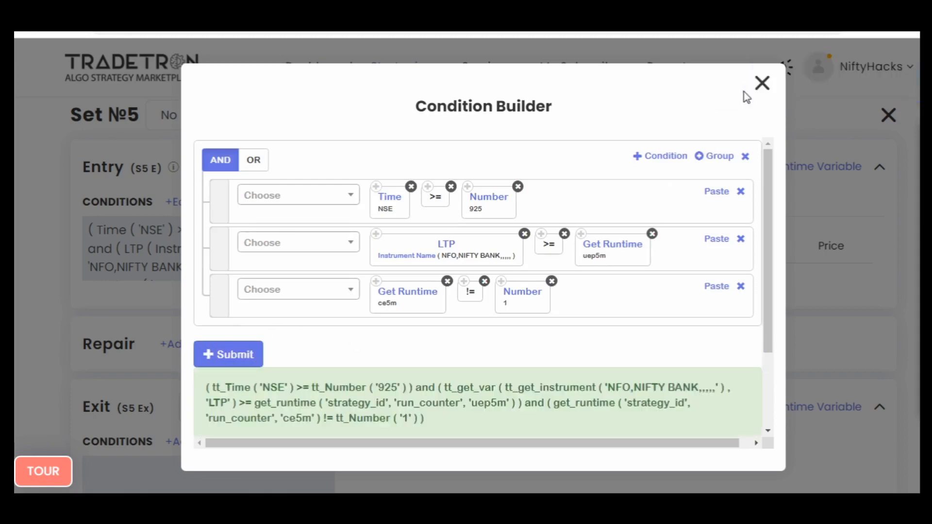
{"action": "left_click", "coordinate": [760, 85]}
- Check which runtime variable names Set №2's entry condition uses
{"action": "scroll", "coordinate": [21, 260], "scroll_direction": "up", "scroll_amount": 20}
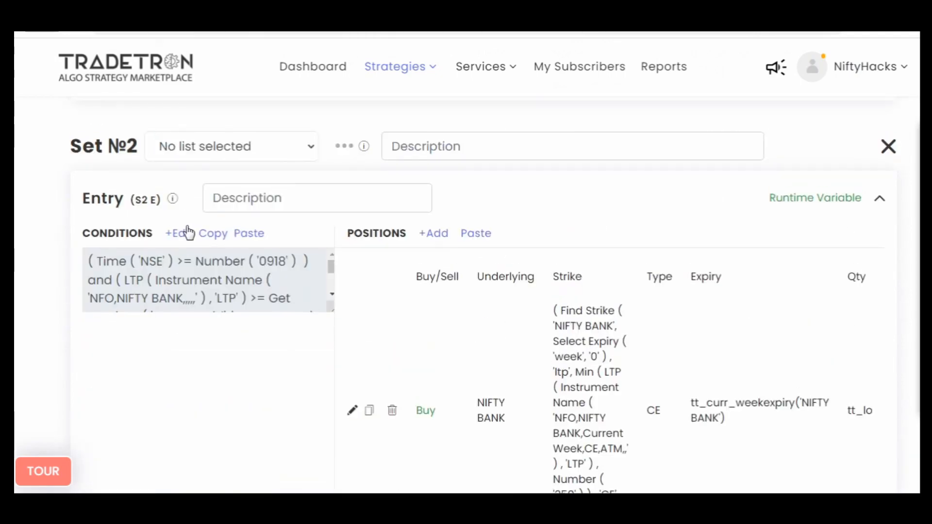
{"action": "left_click", "coordinate": [187, 233]}
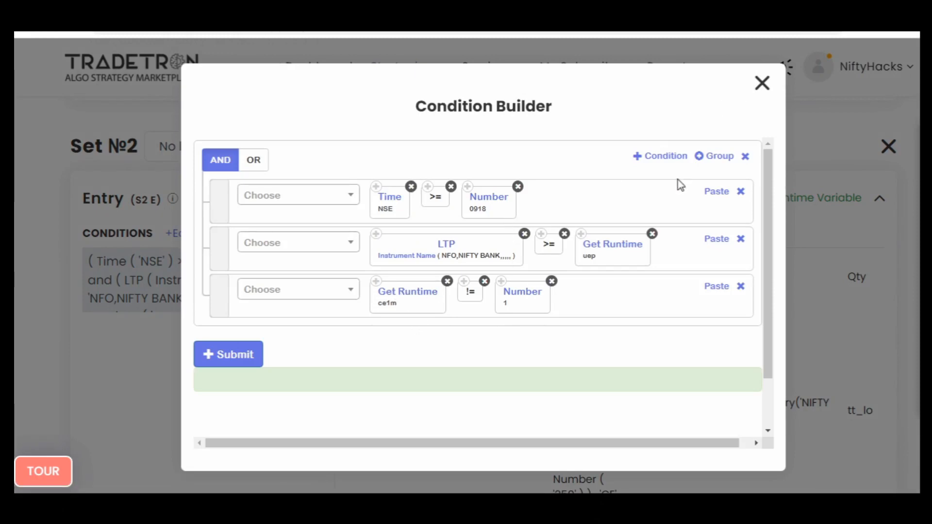
{"action": "left_click", "coordinate": [763, 84]}
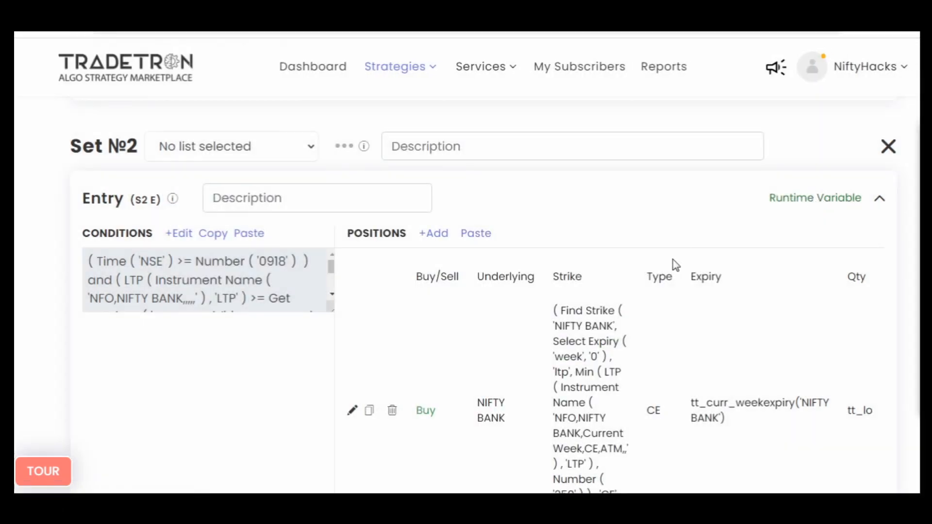
- Rename the Highest High Value runtime variable in Set №1's entry as uep and update it
{"action": "scroll", "coordinate": [672, 264], "scroll_direction": "down", "scroll_amount": 10}
{"action": "scroll", "coordinate": [674, 264], "scroll_direction": "up", "scroll_amount": 5}
{"action": "left_click", "coordinate": [796, 288]}
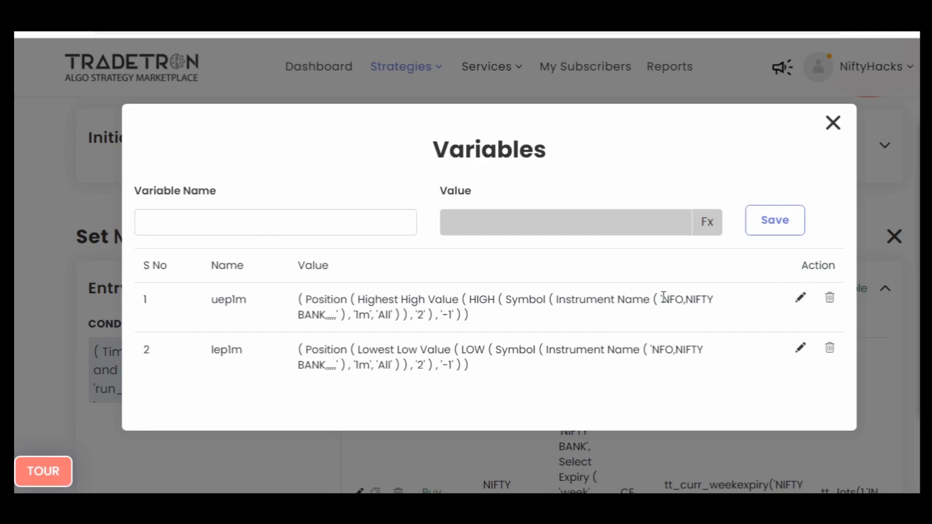
{"action": "left_click", "coordinate": [800, 298]}
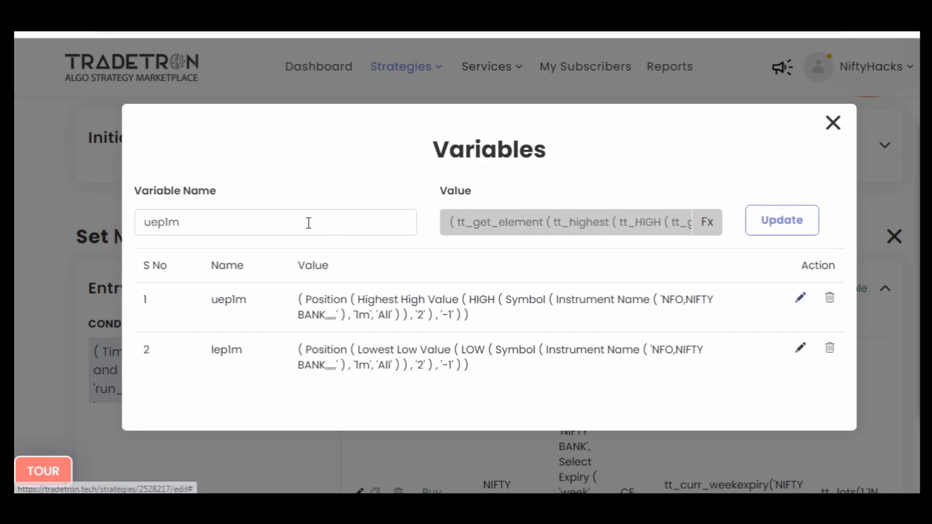
{"action": "left_click", "coordinate": [303, 222]}
{"action": "left_click", "coordinate": [780, 221]}
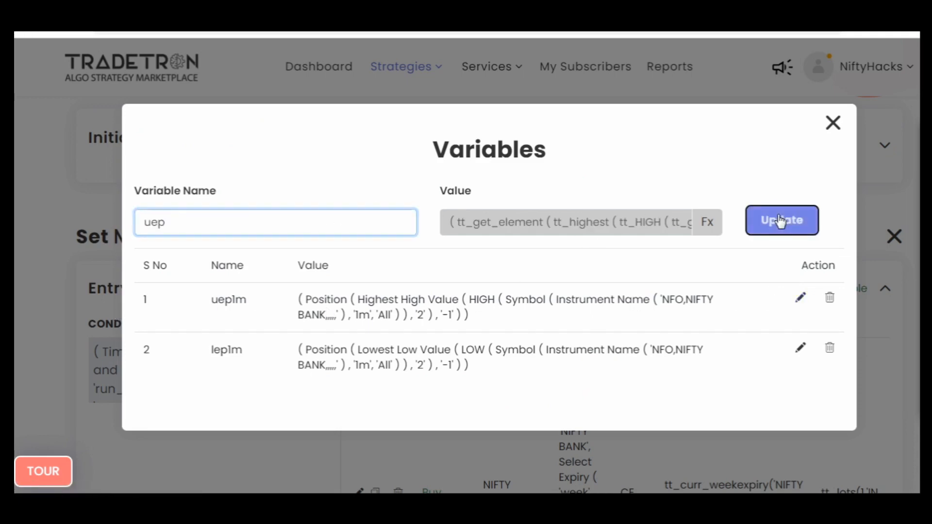
- Rename Set №1's Lowest Low Value runtime variable as lep, update it and close the Variables window
{"action": "left_click", "coordinate": [800, 347]}
{"action": "left_click", "coordinate": [209, 226]}
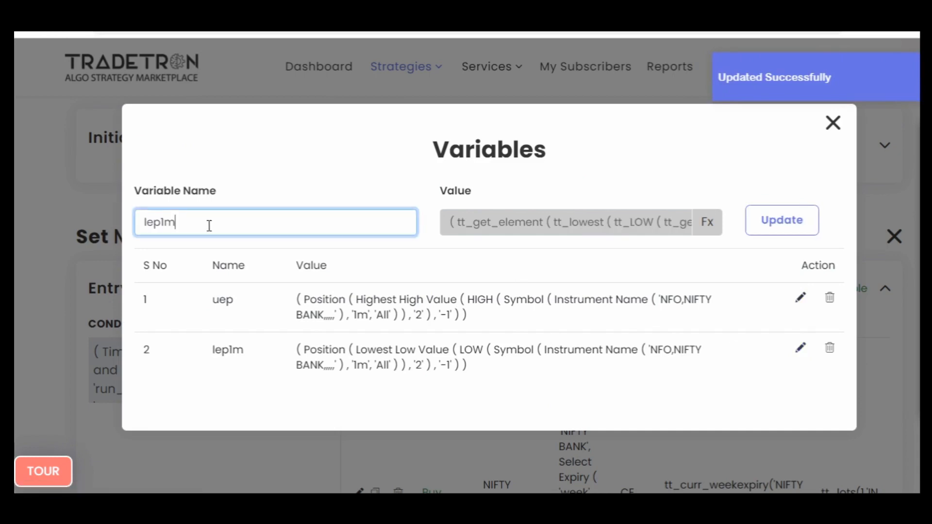
{"action": "left_click", "coordinate": [770, 227]}
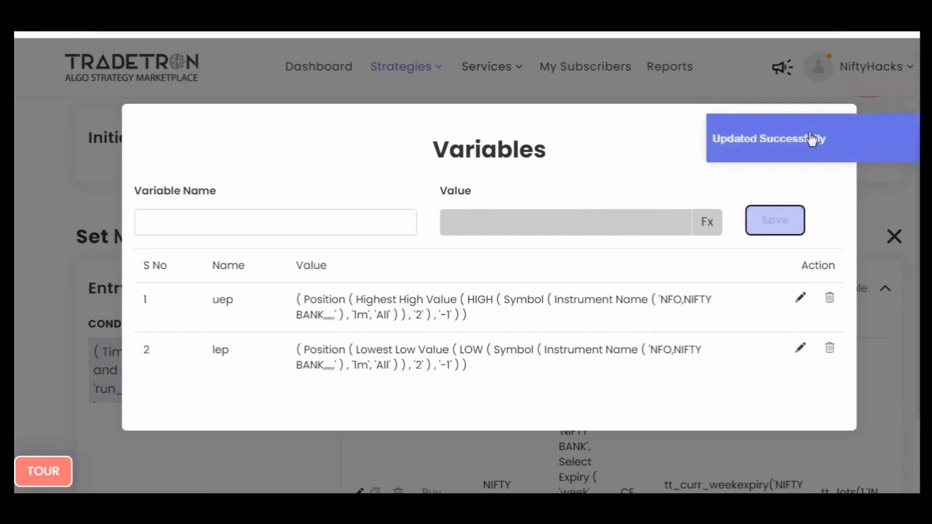
{"action": "left_click", "coordinate": [832, 123]}
- Review the time, LTP and runtime variable comparisons in Set №5's entry condition
{"action": "scroll", "coordinate": [15, 258], "scroll_direction": "down", "scroll_amount": 3}
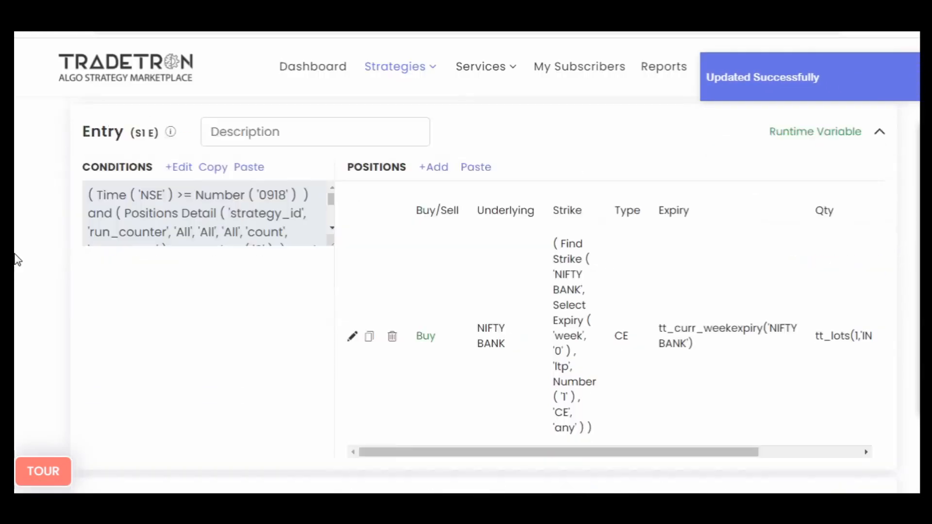
{"action": "scroll", "coordinate": [17, 259], "scroll_direction": "up", "scroll_amount": 1}
{"action": "scroll", "coordinate": [17, 259], "scroll_direction": "down", "scroll_amount": 10}
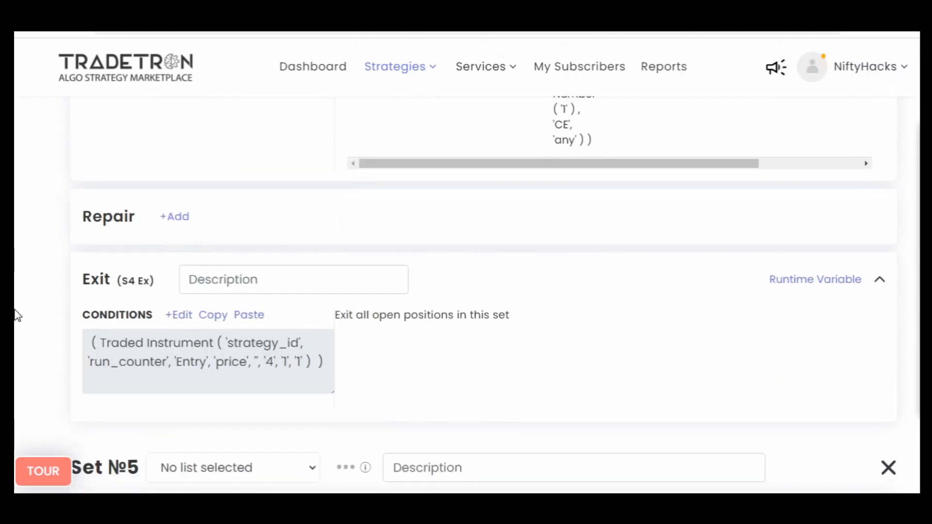
{"action": "scroll", "coordinate": [15, 313], "scroll_direction": "down", "scroll_amount": 3}
{"action": "scroll", "coordinate": [17, 313], "scroll_direction": "down", "scroll_amount": 4}
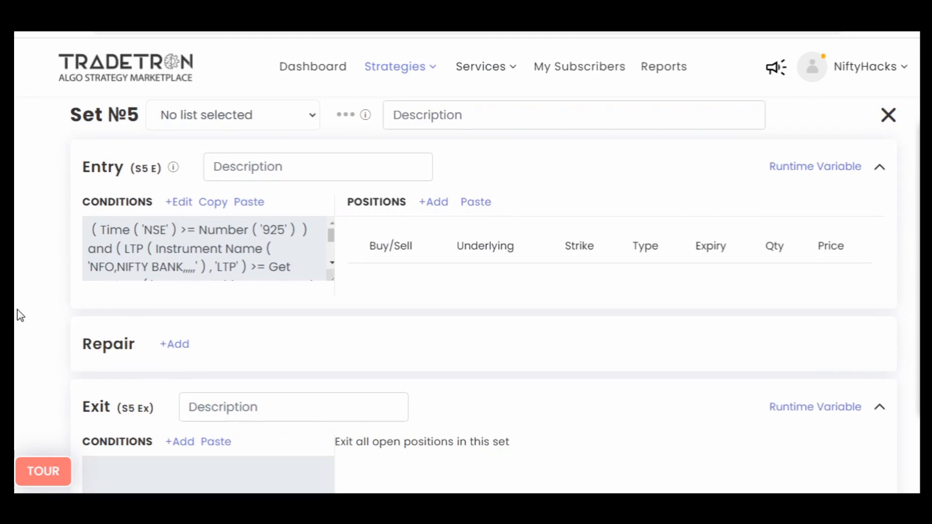
{"action": "left_click", "coordinate": [179, 201]}
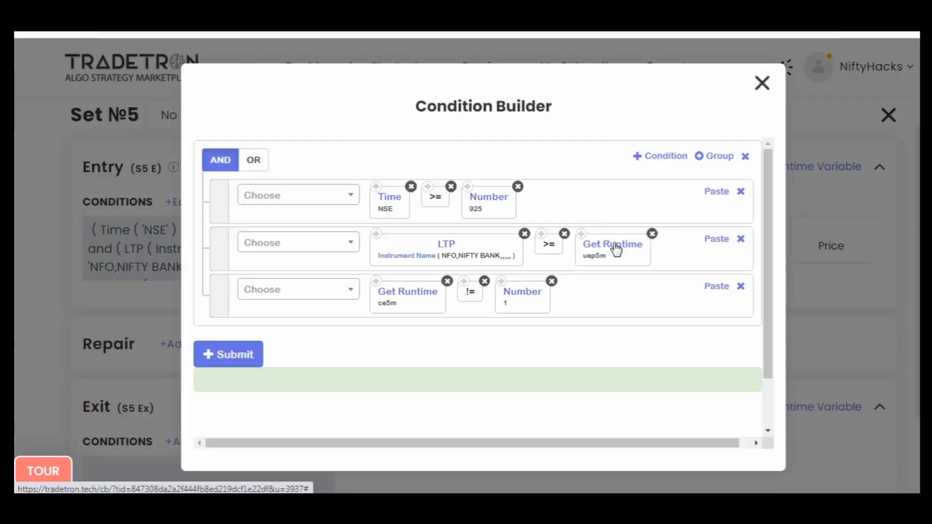
{"action": "left_click", "coordinate": [761, 83]}
- Copy the NIFTY BANK call position from Set №2's entry and paste it into Set №5's entry positions
{"action": "scroll", "coordinate": [18, 246], "scroll_direction": "up", "scroll_amount": 20}
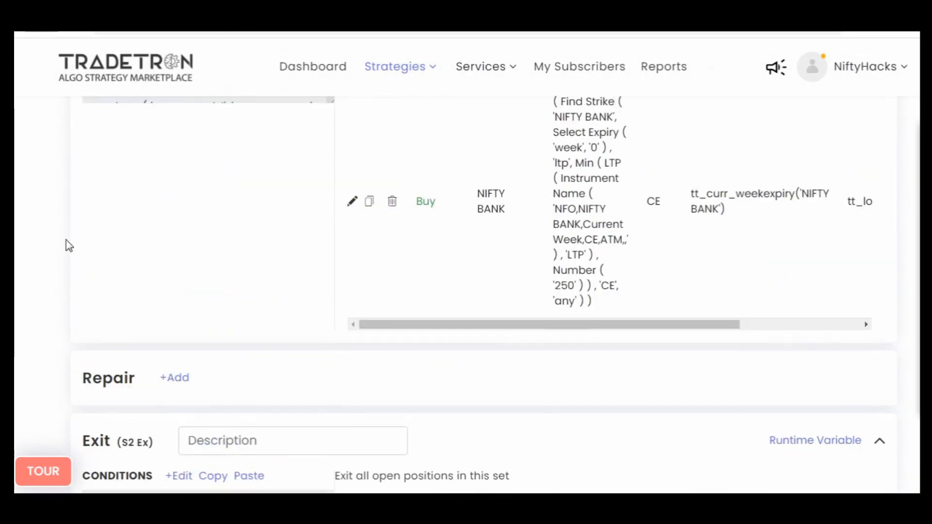
{"action": "left_click", "coordinate": [370, 202]}
{"action": "scroll", "coordinate": [14, 312], "scroll_direction": "down", "scroll_amount": 15}
{"action": "scroll", "coordinate": [18, 313], "scroll_direction": "down", "scroll_amount": 12}
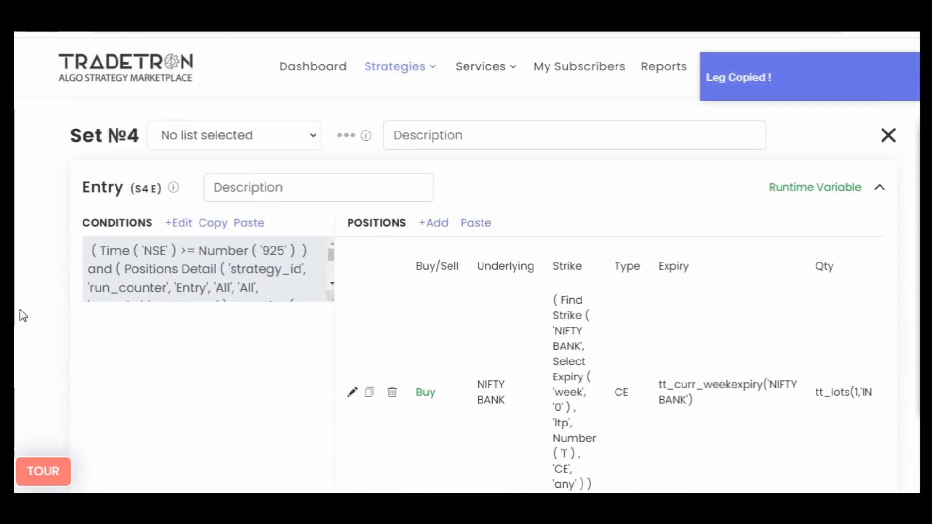
{"action": "left_click", "coordinate": [475, 202]}
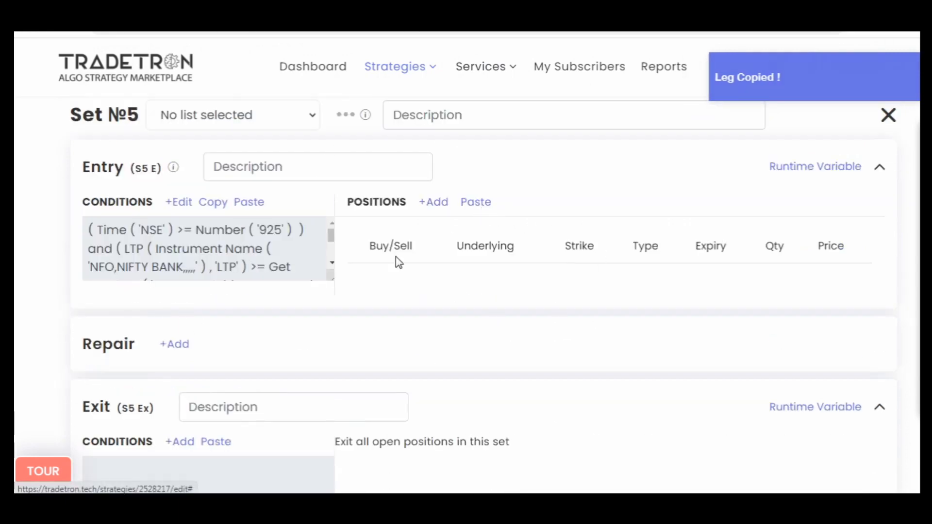
- Inspect the strike formula of the call position in Set №5's entry
{"action": "left_click", "coordinate": [354, 379]}
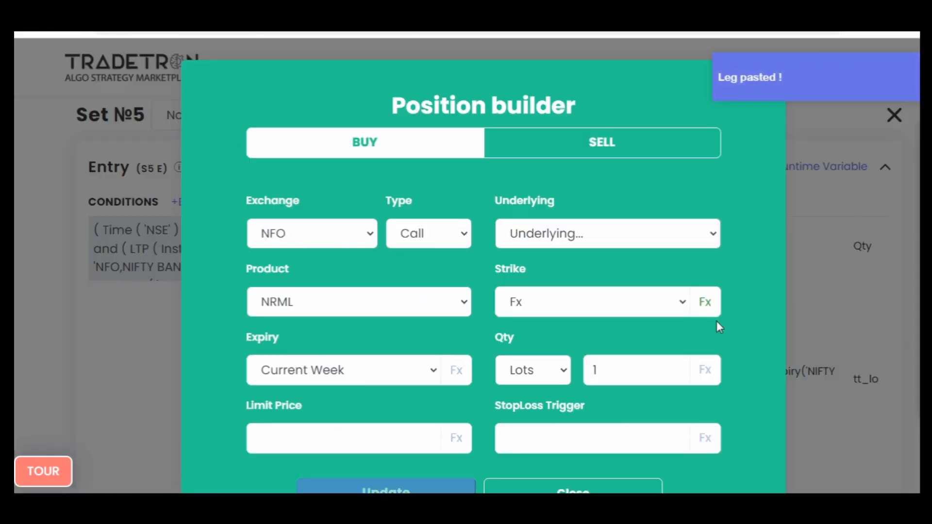
{"action": "left_click", "coordinate": [704, 303]}
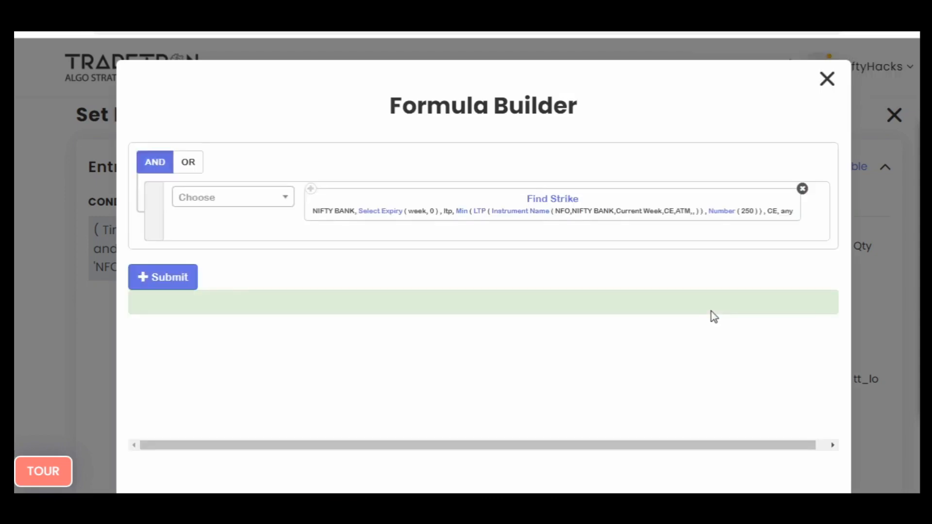
{"action": "left_click", "coordinate": [830, 89]}
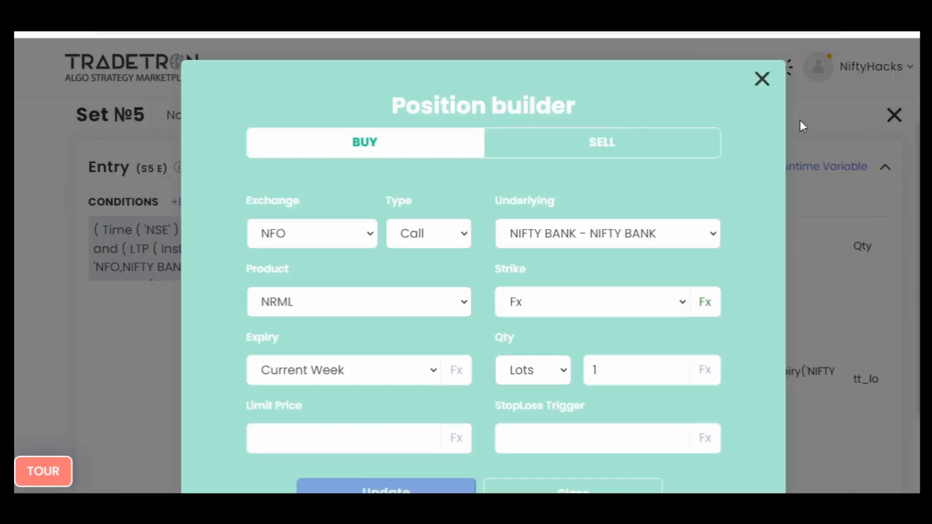
{"action": "left_click", "coordinate": [760, 77]}
- Name a new runtime variable ce5m in Set №5's entry and build its formula as Number 1
{"action": "left_click", "coordinate": [828, 169]}
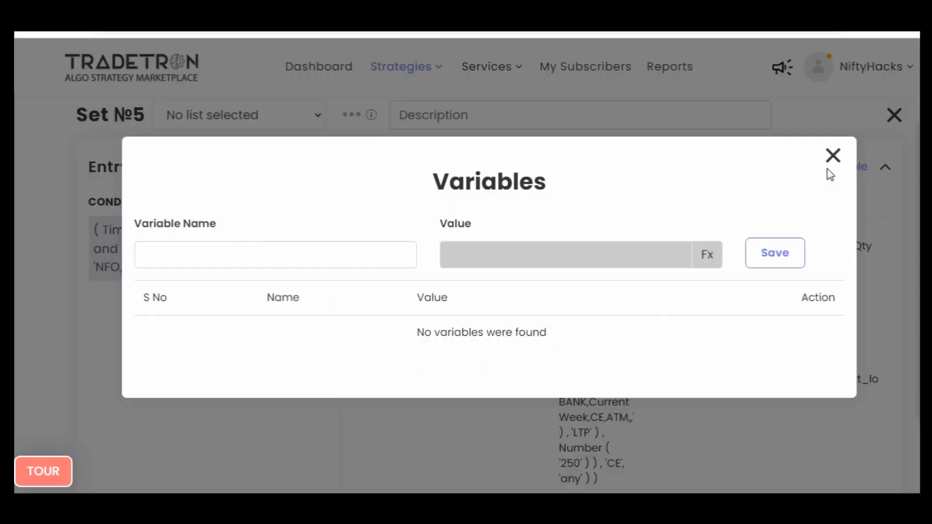
{"action": "left_click", "coordinate": [214, 258]}
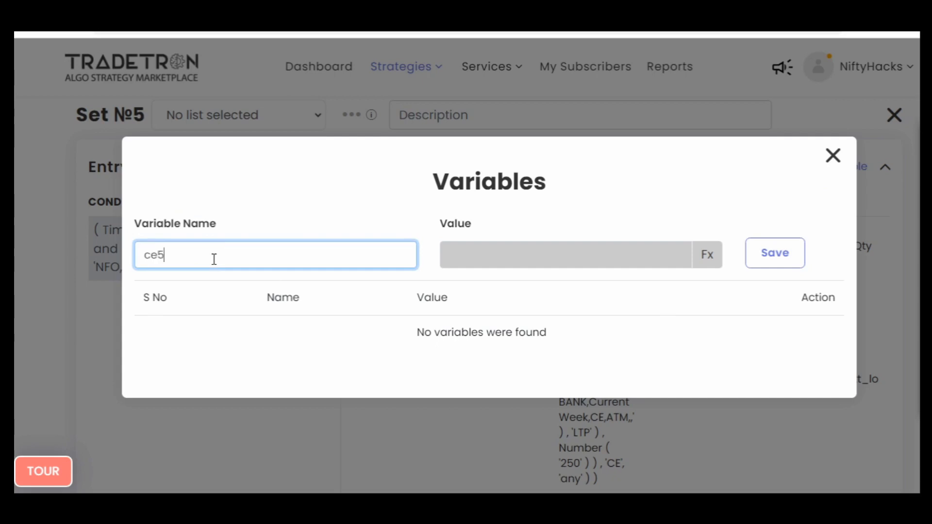
{"action": "left_click", "coordinate": [698, 261]}
{"action": "left_click", "coordinate": [272, 197]}
{"action": "type", "text": "numb"}
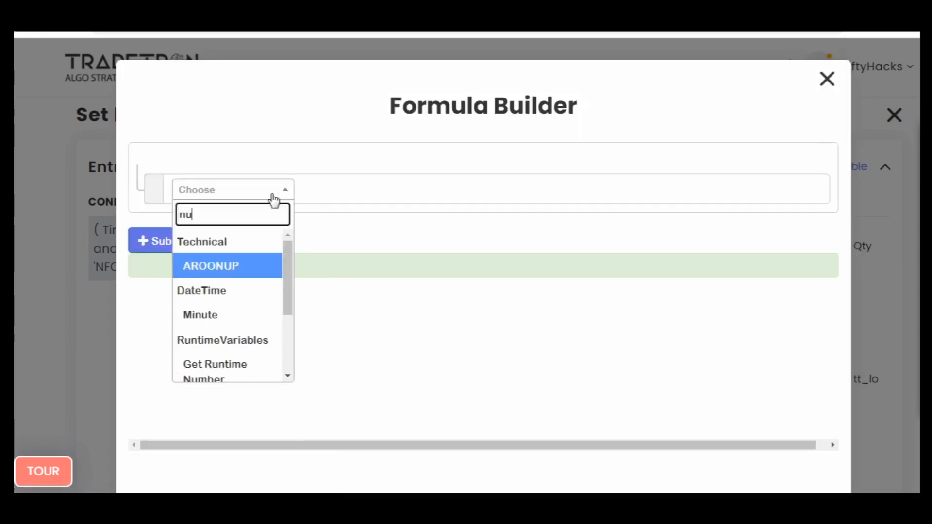
{"action": "key", "text": "Down"}
{"action": "key", "text": "Down"}
{"action": "key", "text": "Return"}
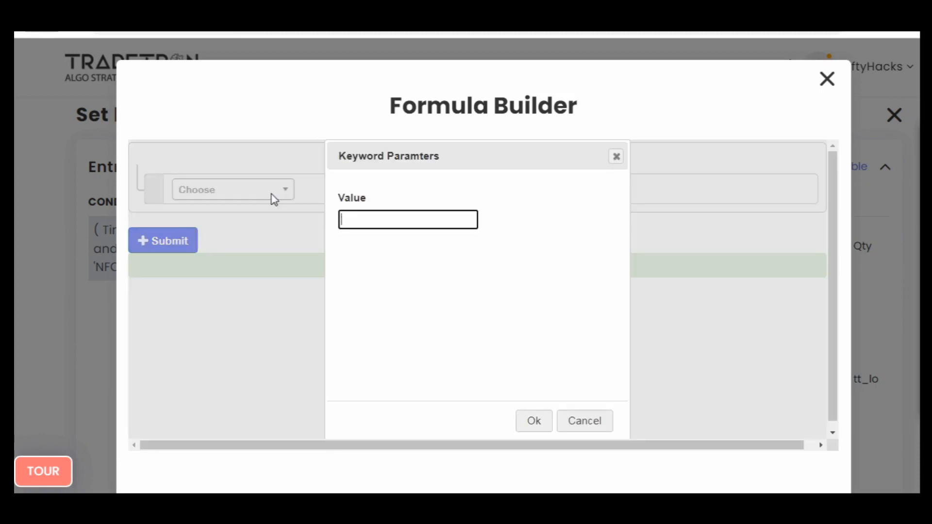
{"action": "type", "text": "1"}
{"action": "key", "text": "Tab"}
{"action": "key", "text": "Return"}
- Submit the Number formula, save the ce5m runtime variable and close the Variables window
{"action": "left_click", "coordinate": [164, 262]}
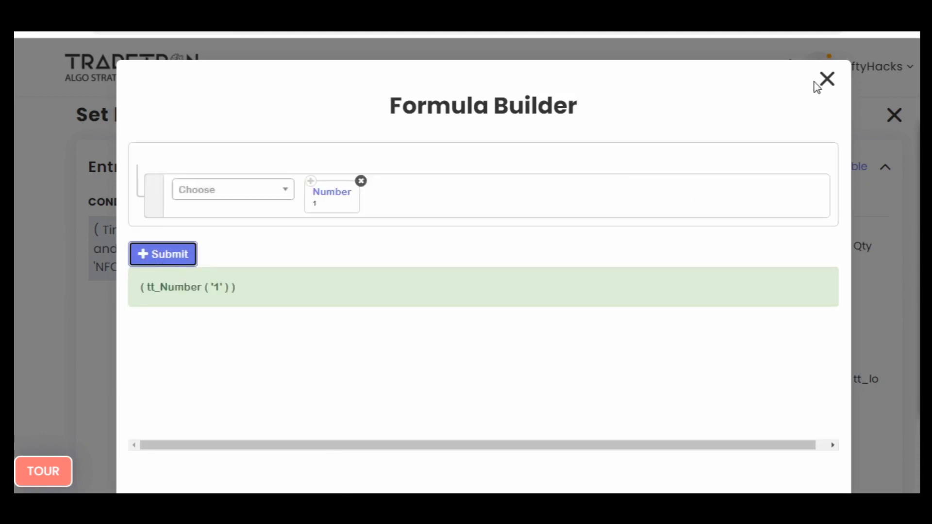
{"action": "left_click", "coordinate": [827, 80]}
{"action": "left_click", "coordinate": [775, 253]}
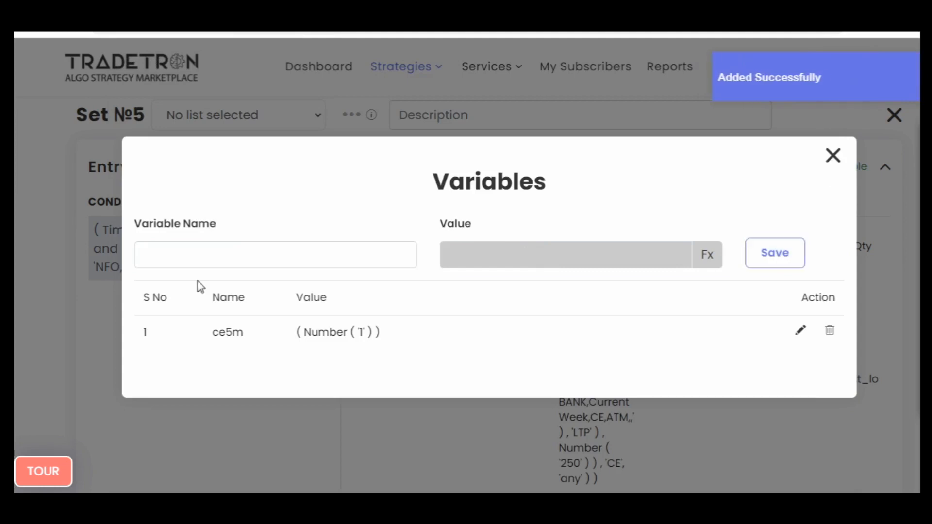
{"action": "left_click", "coordinate": [15, 327]}
- Copy the exit condition of Set №2 and paste it into the exit conditions of Set №5
{"action": "scroll", "coordinate": [15, 326], "scroll_direction": "up", "scroll_amount": 20}
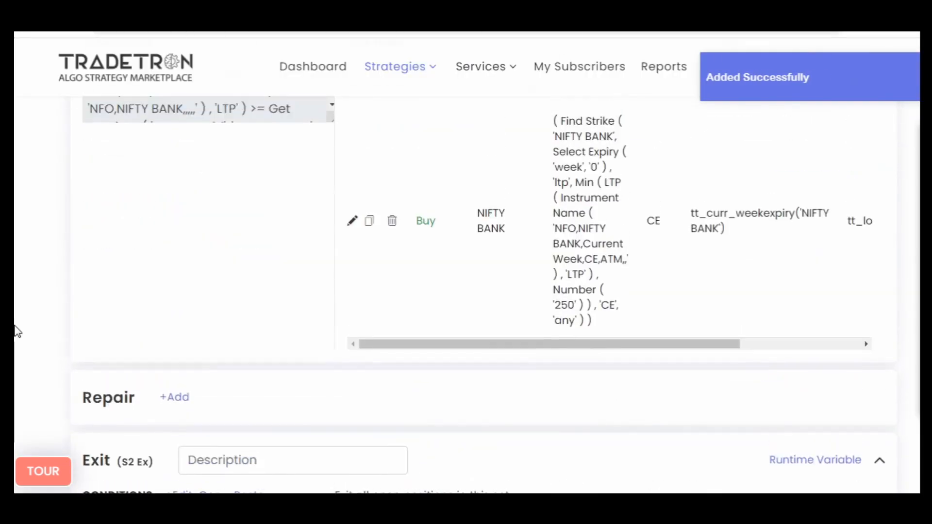
{"action": "scroll", "coordinate": [17, 332], "scroll_direction": "up", "scroll_amount": 6}
{"action": "scroll", "coordinate": [12, 359], "scroll_direction": "down", "scroll_amount": 14}
{"action": "scroll", "coordinate": [15, 362], "scroll_direction": "up", "scroll_amount": 4}
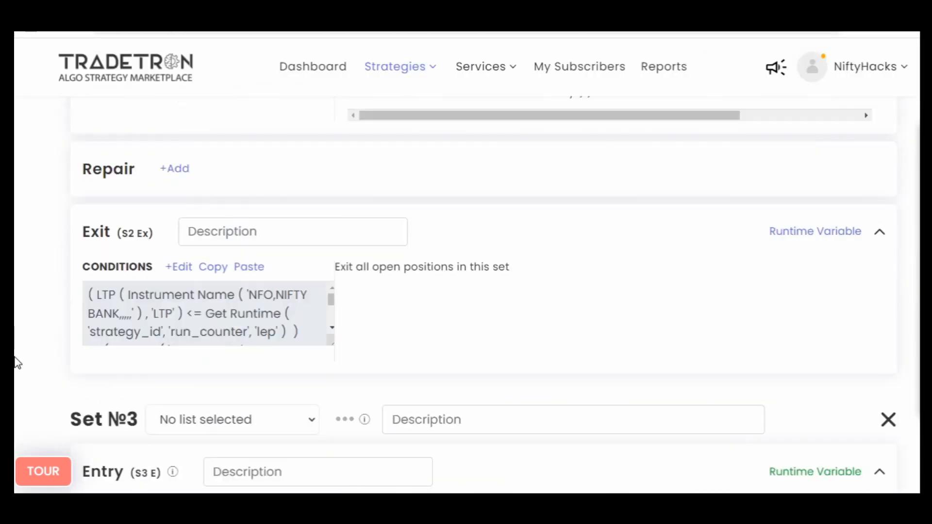
{"action": "left_click", "coordinate": [210, 268]}
{"action": "scroll", "coordinate": [16, 359], "scroll_direction": "down", "scroll_amount": 20}
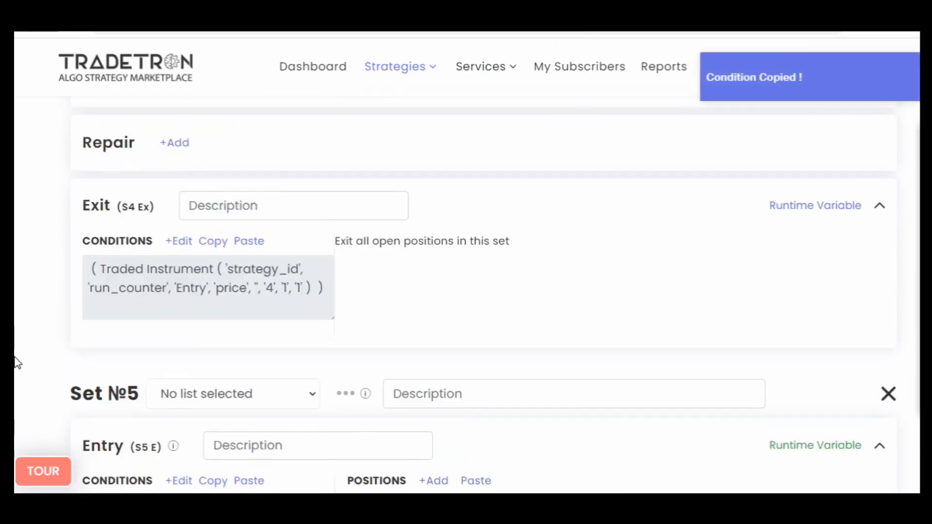
{"action": "scroll", "coordinate": [16, 363], "scroll_direction": "down", "scroll_amount": 5}
{"action": "left_click", "coordinate": [220, 243]}
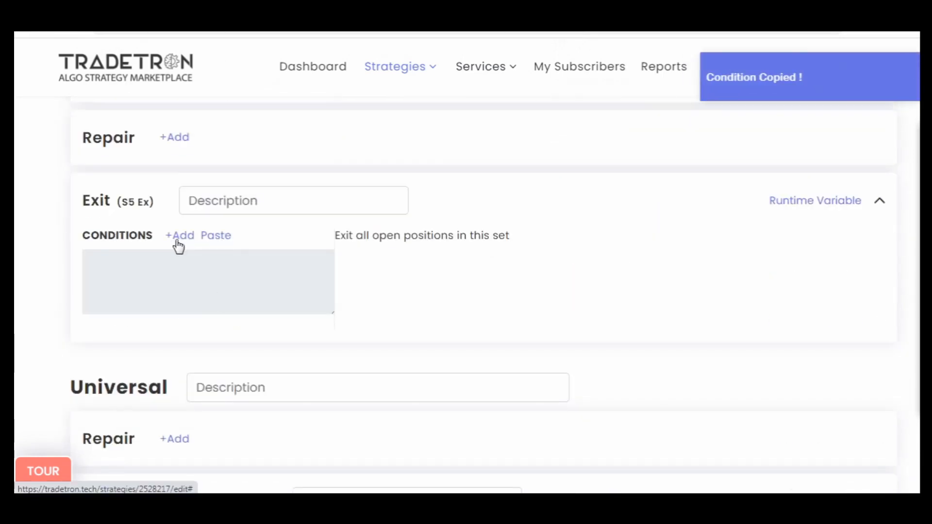
- Edit Set №5's exit condition and change the first rule's Get Runtime variable to lep5m
{"action": "left_click", "coordinate": [177, 240]}
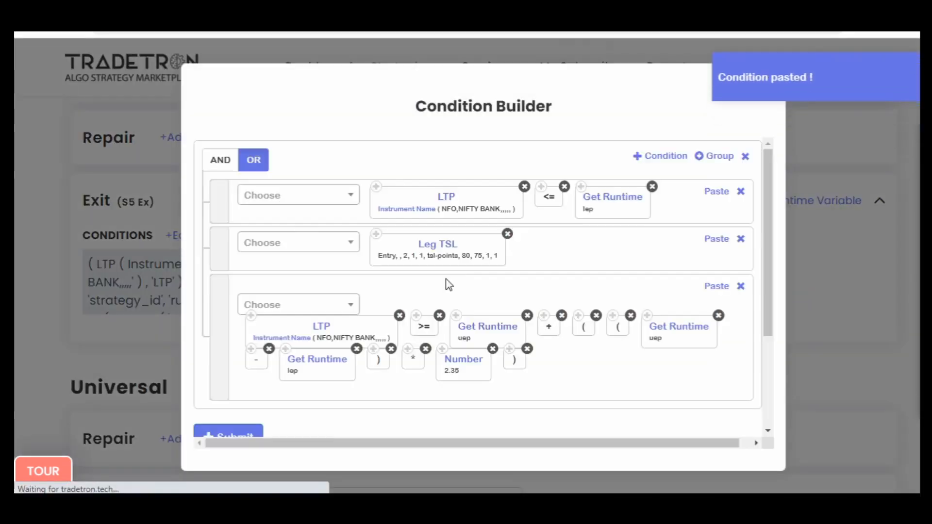
{"action": "left_click", "coordinate": [603, 207]}
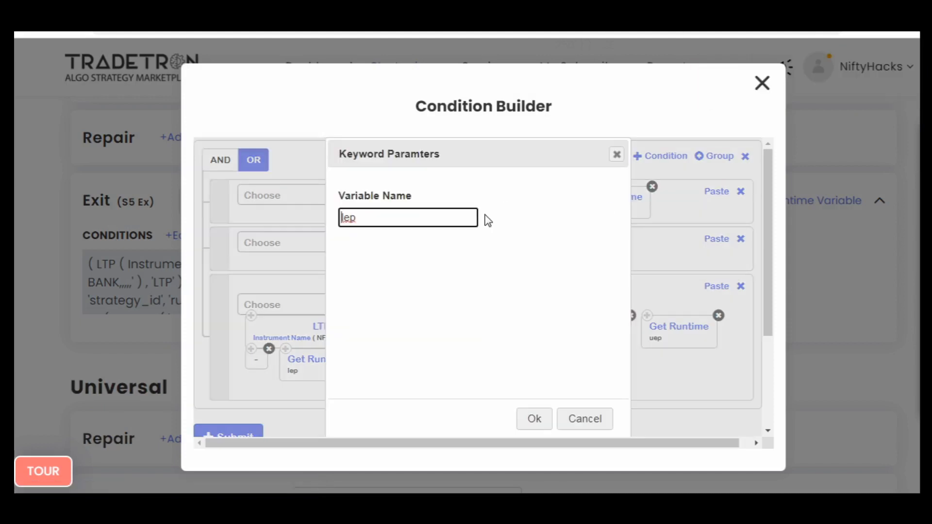
{"action": "left_click", "coordinate": [534, 418]}
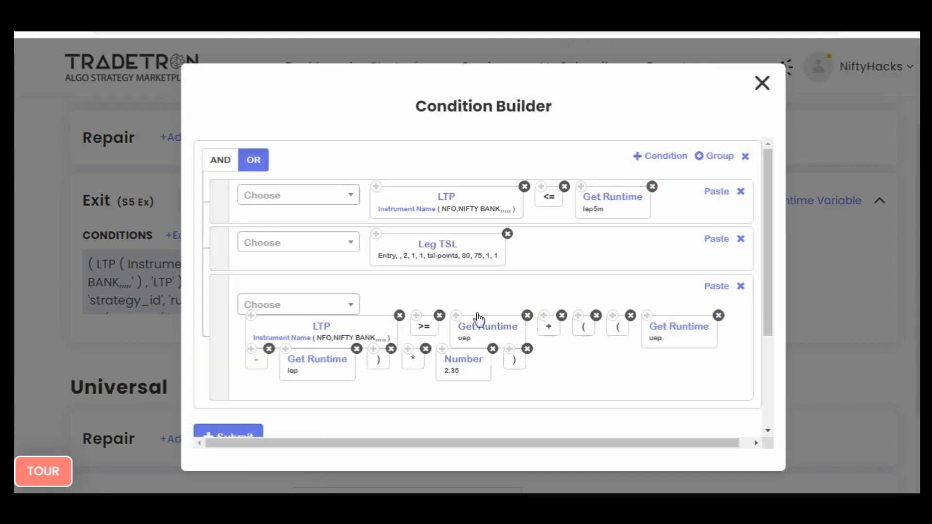
- Set the Leg TSL keyword's Set Number to 5 in Set №5's exit condition
{"action": "left_click", "coordinate": [439, 247]}
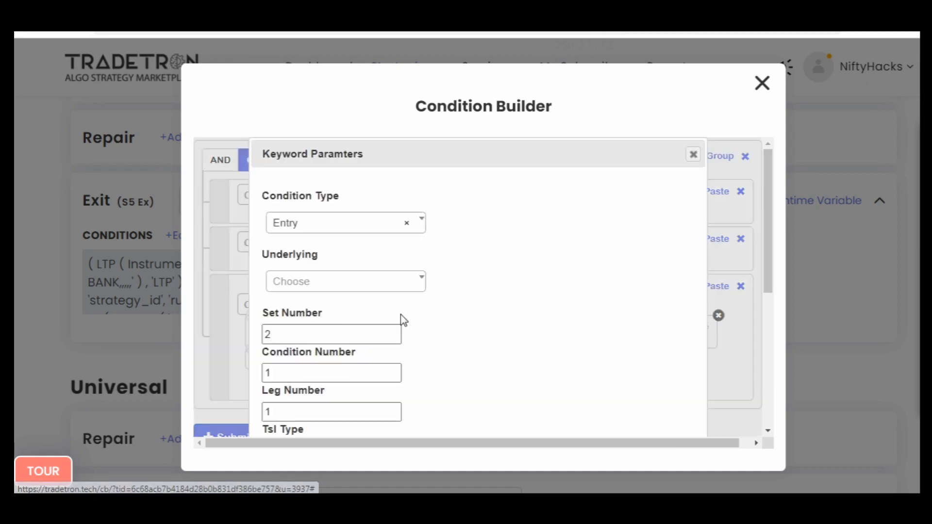
{"action": "double_click", "coordinate": [323, 332]}
{"action": "type", "text": "5"}
{"action": "scroll", "coordinate": [555, 362], "scroll_direction": "down", "scroll_amount": 5}
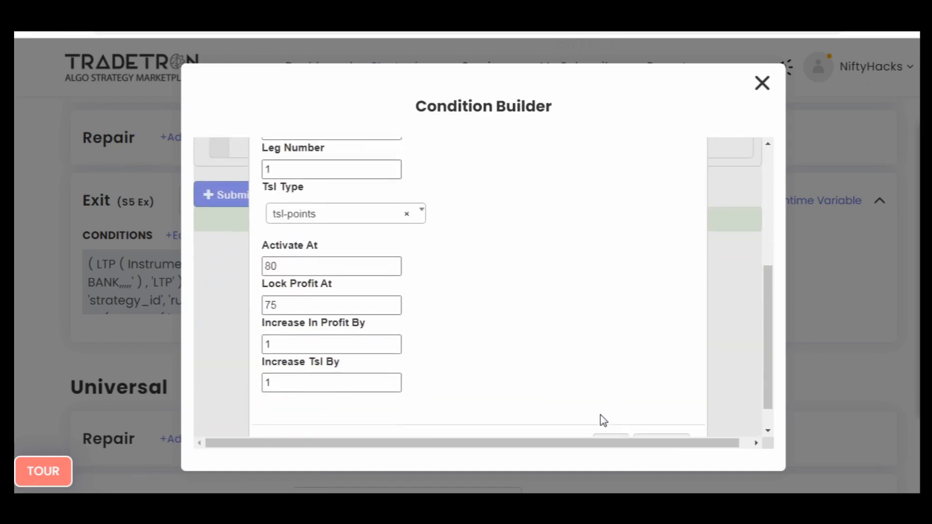
{"action": "left_click", "coordinate": [607, 410]}
{"action": "scroll", "coordinate": [440, 348], "scroll_direction": "up", "scroll_amount": 3}
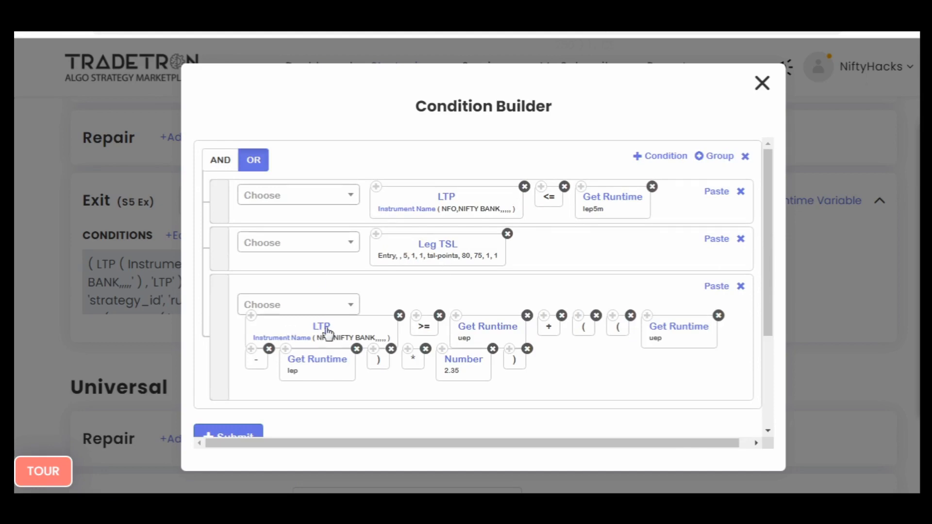
- Change the third rule's Get Runtime variables to uep5m, uep5m and lep5m, and submit Set №5's exit condition
{"action": "left_click", "coordinate": [487, 326]}
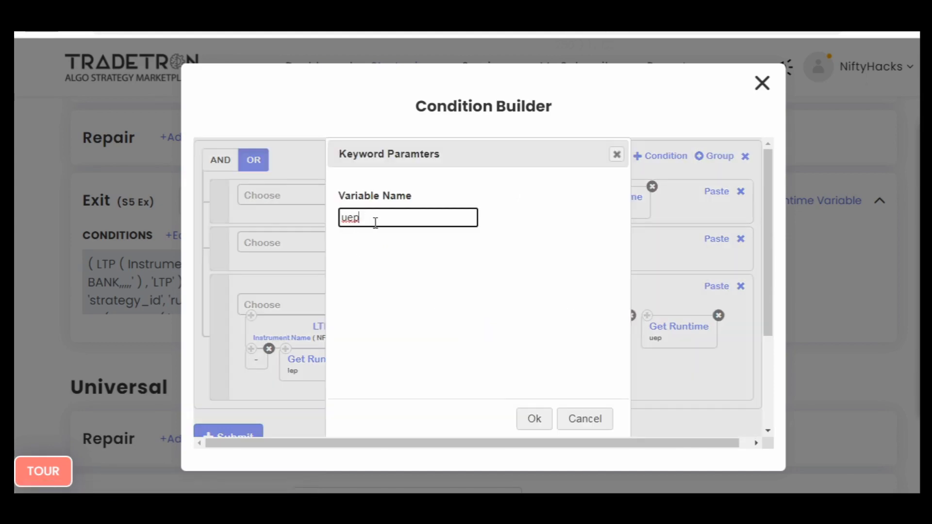
{"action": "left_click", "coordinate": [548, 414]}
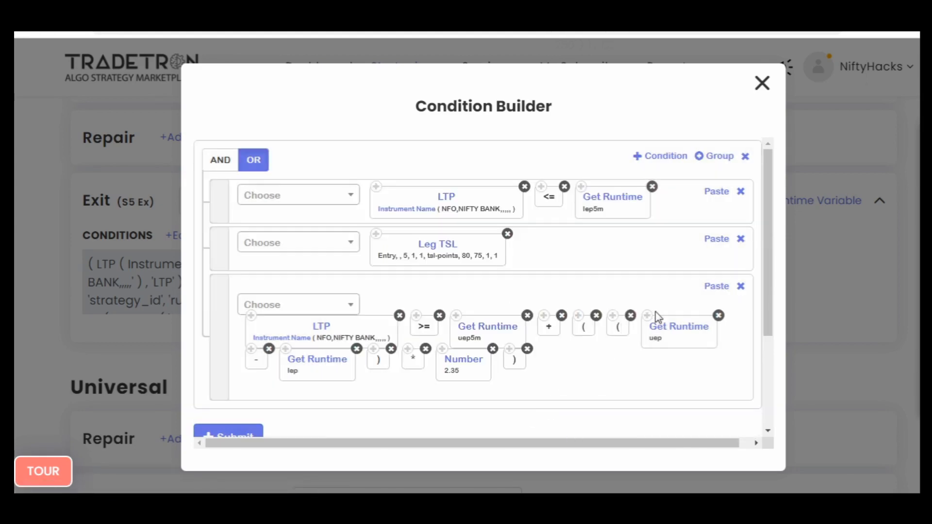
{"action": "left_click", "coordinate": [672, 329]}
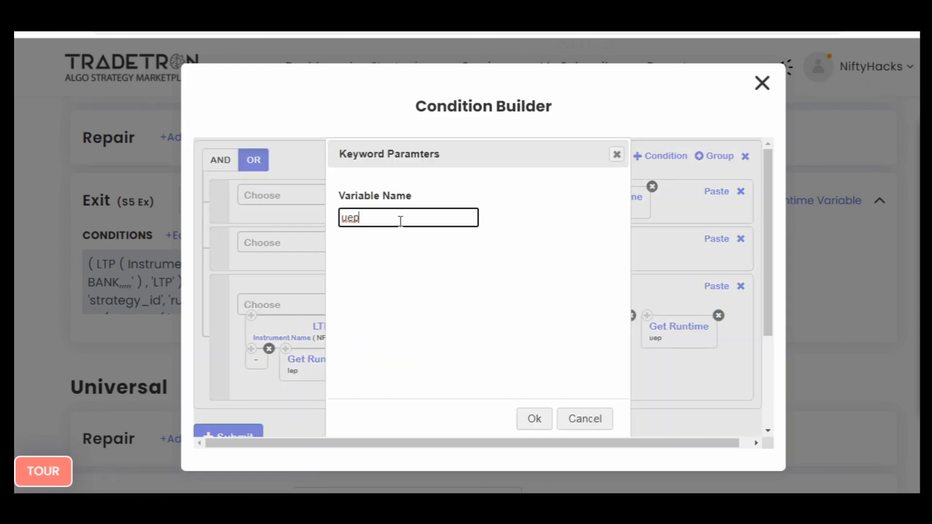
{"action": "left_click", "coordinate": [525, 415]}
{"action": "left_click", "coordinate": [317, 363]}
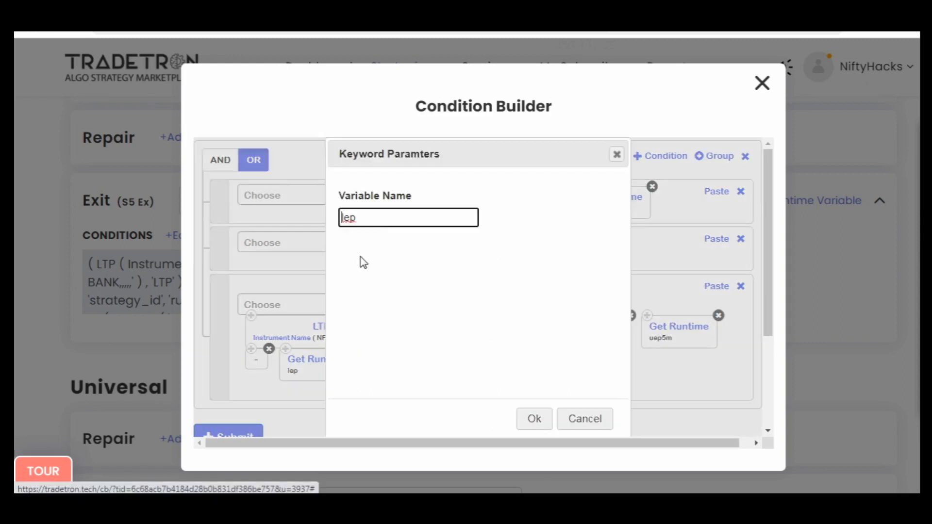
{"action": "left_click", "coordinate": [531, 422]}
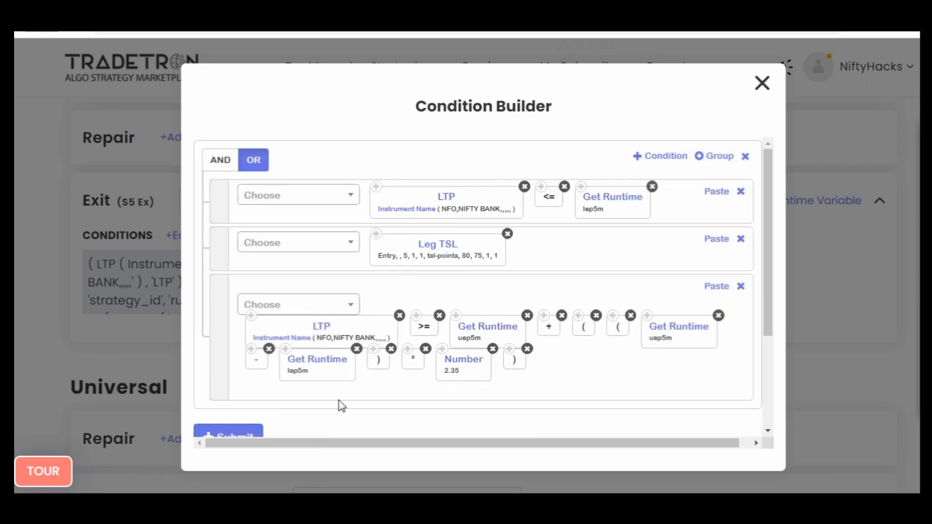
{"action": "scroll", "coordinate": [610, 405], "scroll_direction": "down", "scroll_amount": 5}
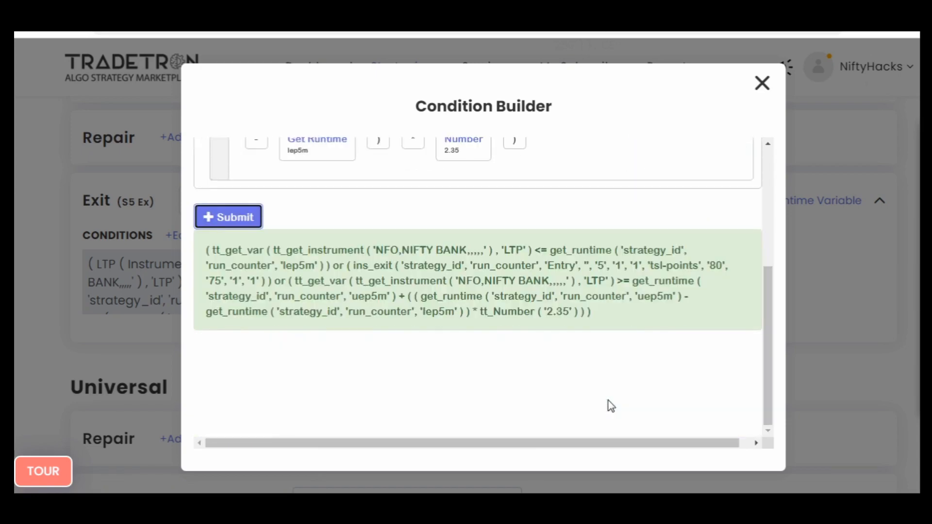
- Set the Leg TSL's Activate At to 125 and Lock Profit At to 115, and submit the exit condition
{"action": "scroll", "coordinate": [610, 406], "scroll_direction": "up", "scroll_amount": 5}
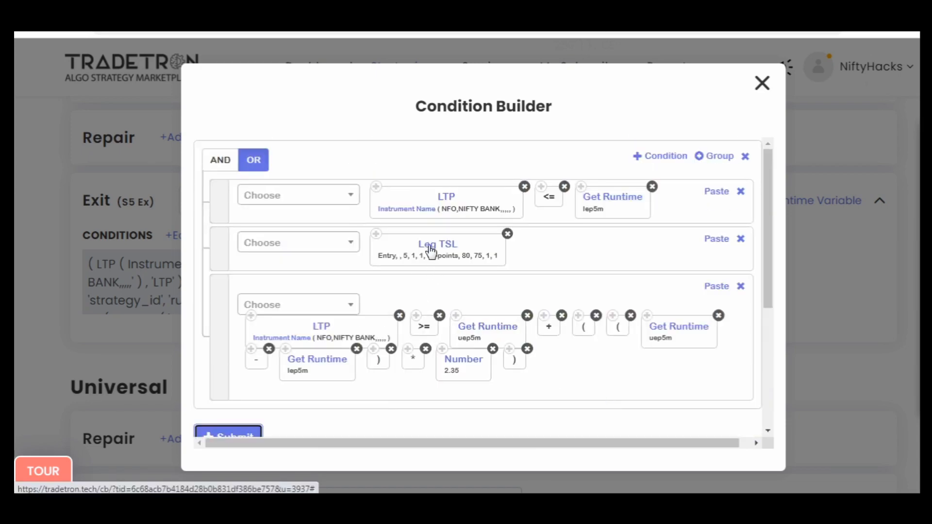
{"action": "scroll", "coordinate": [466, 359], "scroll_direction": "down", "scroll_amount": 5}
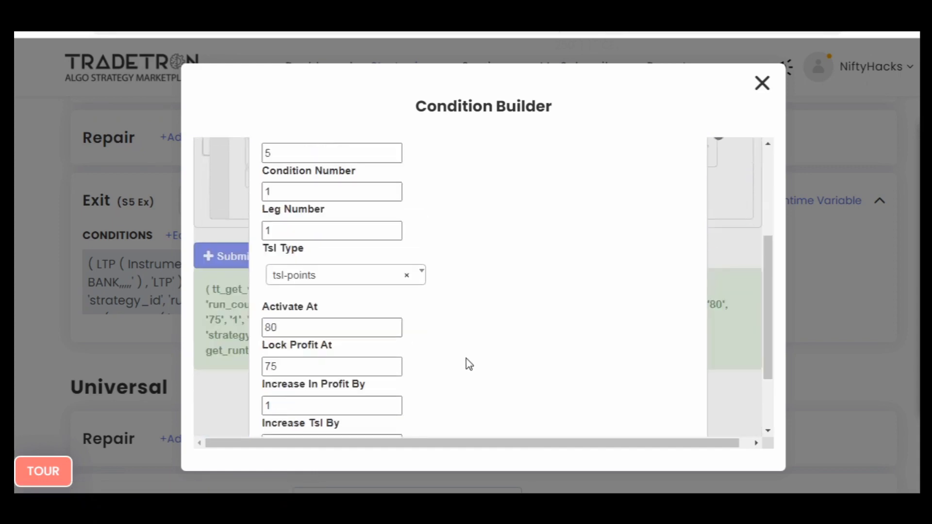
{"action": "double_click", "coordinate": [352, 295]}
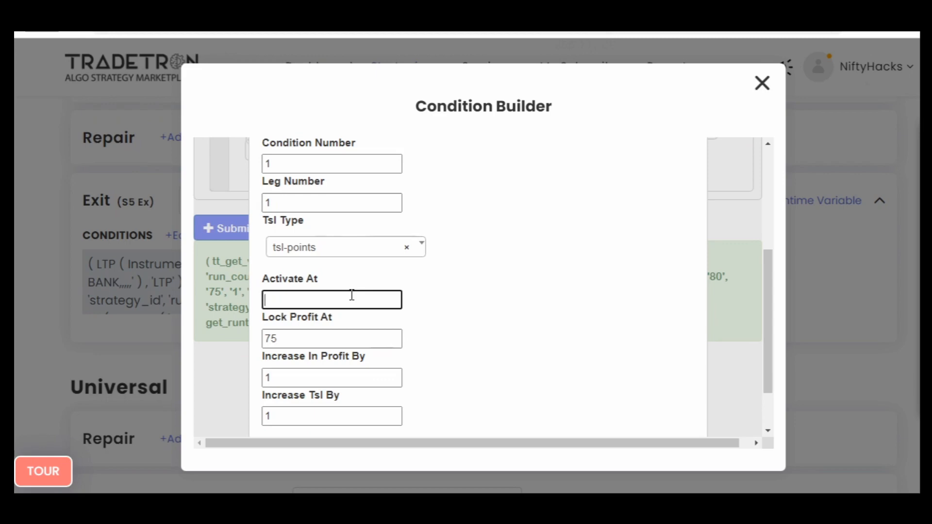
{"action": "double_click", "coordinate": [353, 339]}
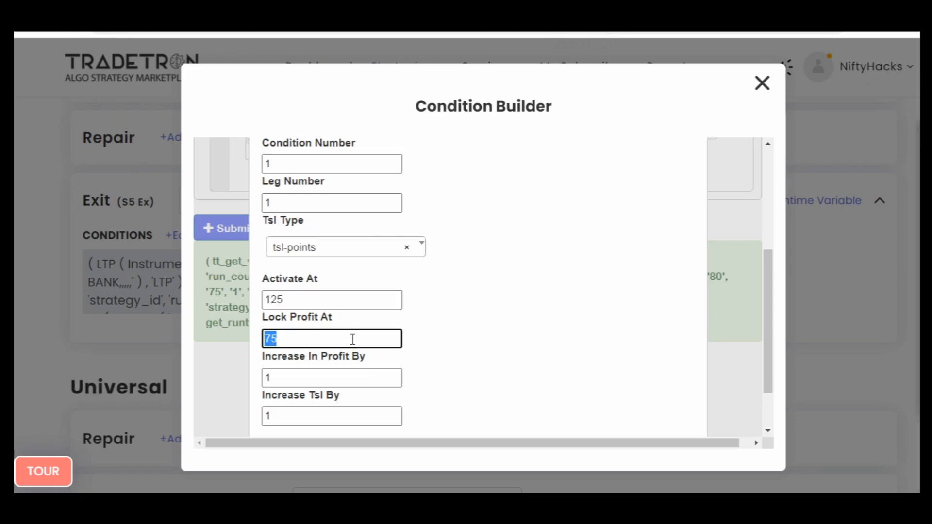
{"action": "scroll", "coordinate": [563, 383], "scroll_direction": "down", "scroll_amount": 2}
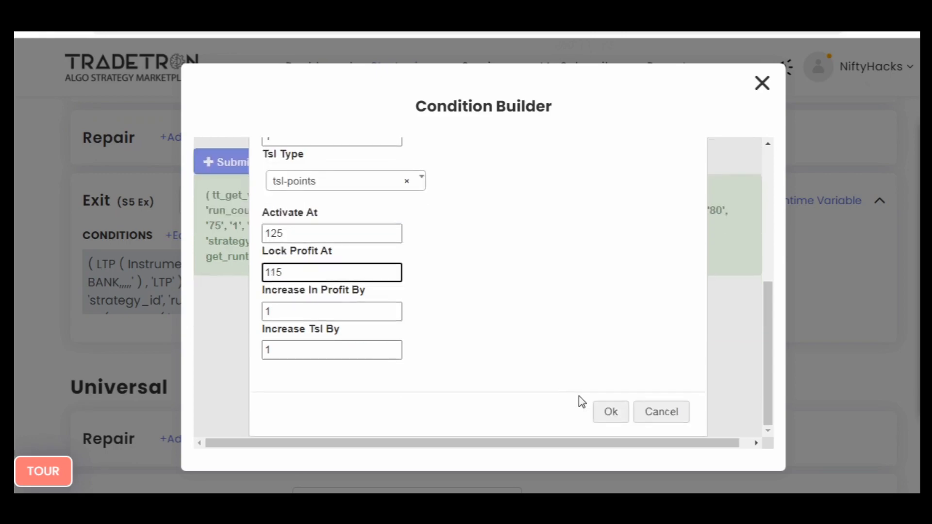
{"action": "left_click", "coordinate": [609, 411]}
{"action": "left_click", "coordinate": [217, 225]}
{"action": "scroll", "coordinate": [597, 339], "scroll_direction": "up", "scroll_amount": 5}
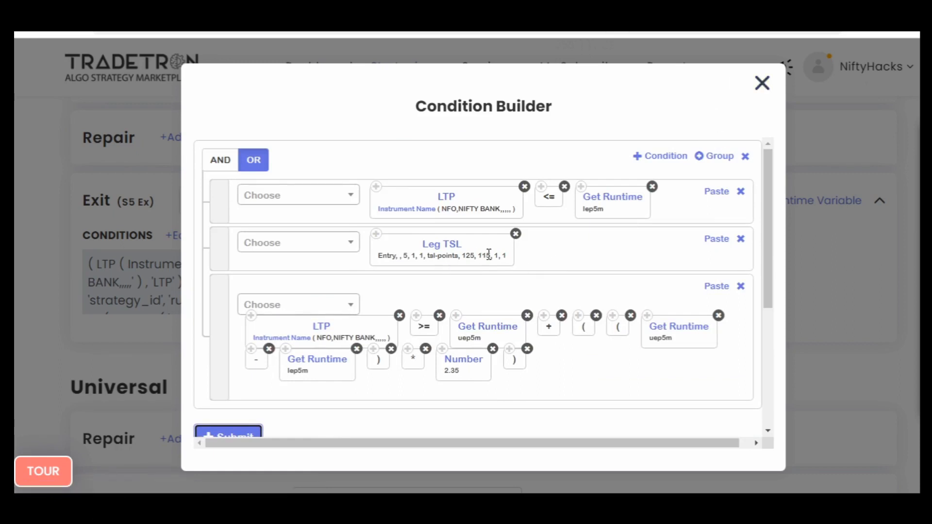
- Set the Leg TSL's Activate At to 140 and close the Condition Builder
{"action": "left_click", "coordinate": [432, 238]}
{"action": "scroll", "coordinate": [464, 288], "scroll_direction": "down", "scroll_amount": 2}
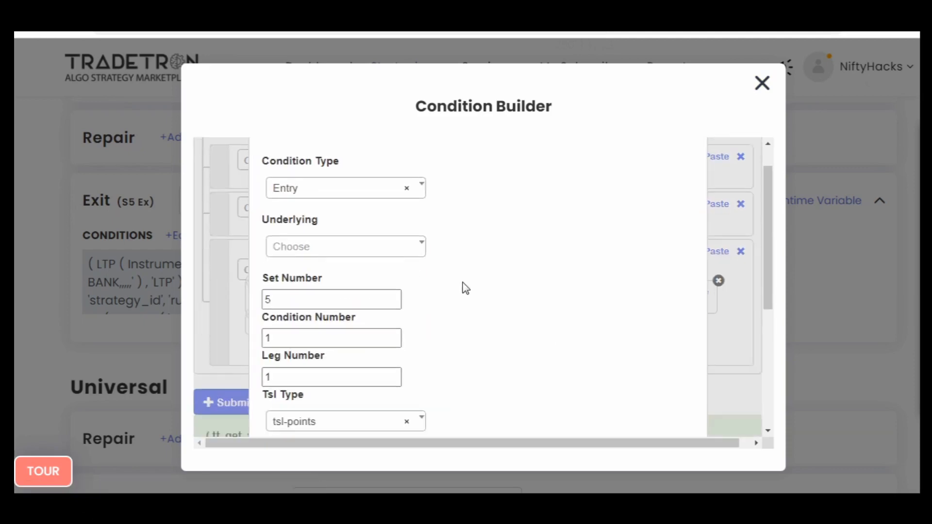
{"action": "scroll", "coordinate": [464, 287], "scroll_direction": "down", "scroll_amount": 3}
{"action": "left_click", "coordinate": [303, 368]}
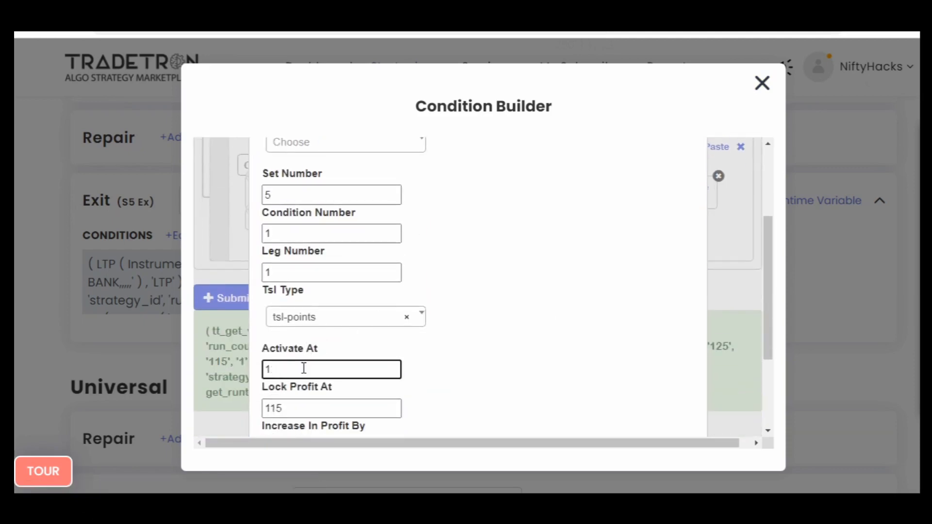
{"action": "type", "text": "140"}
{"action": "scroll", "coordinate": [497, 368], "scroll_direction": "down", "scroll_amount": 3}
{"action": "left_click", "coordinate": [606, 411]}
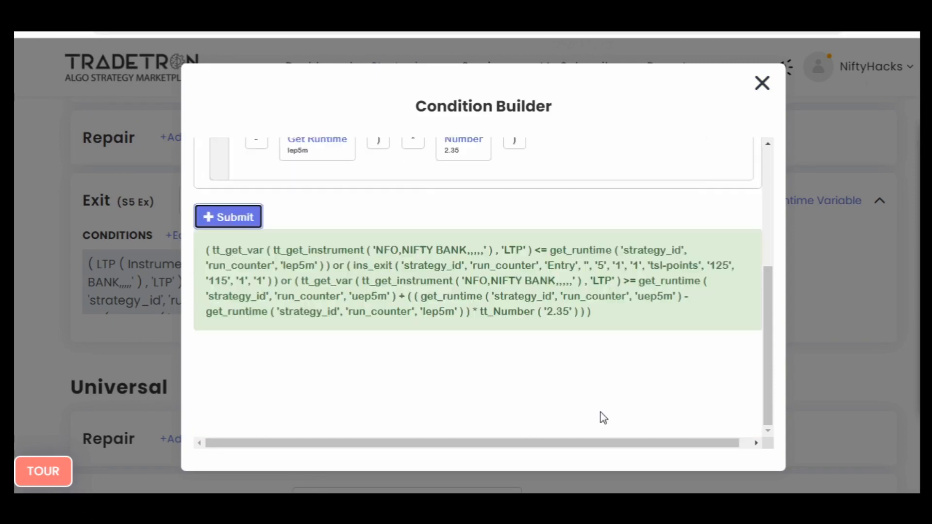
{"action": "scroll", "coordinate": [627, 336], "scroll_direction": "up", "scroll_amount": 10}
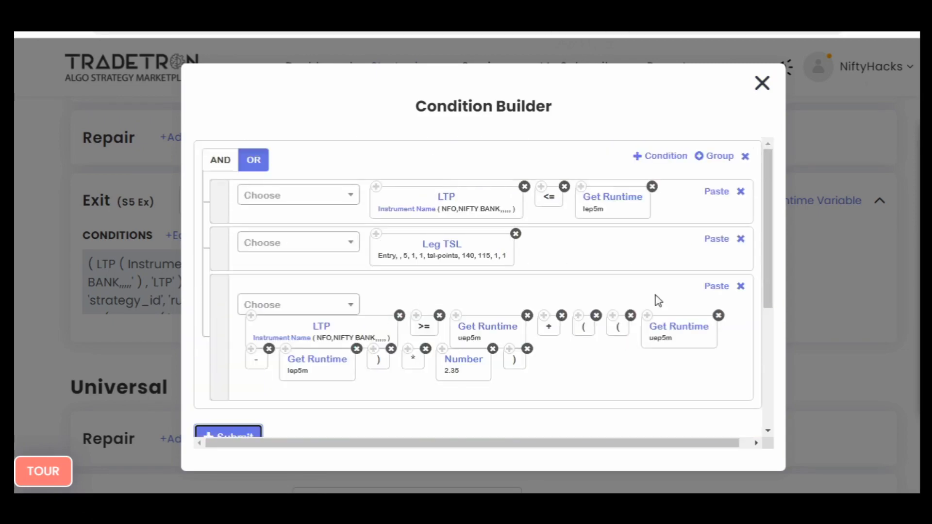
{"action": "left_click", "coordinate": [761, 84]}
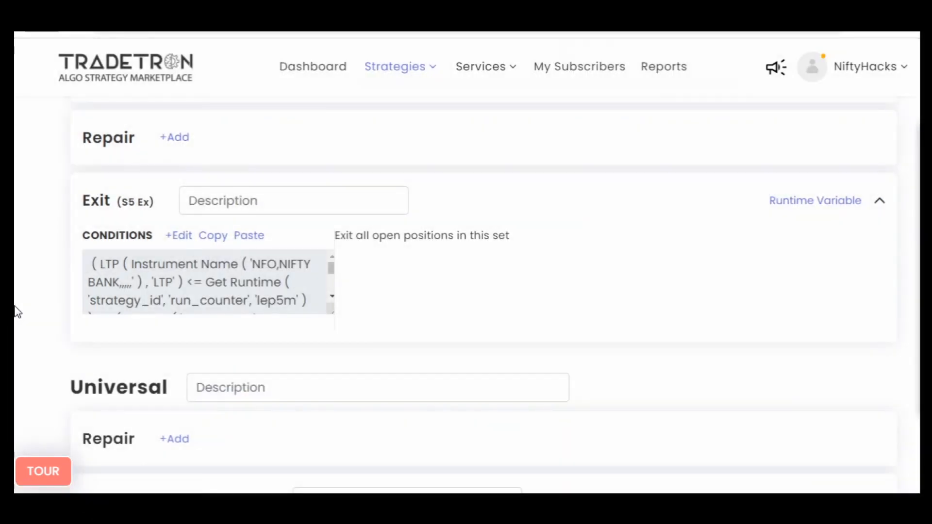
- Add a new set to the strategy and inspect the exit condition of Set №3
{"action": "scroll", "coordinate": [16, 311], "scroll_direction": "down", "scroll_amount": 10}
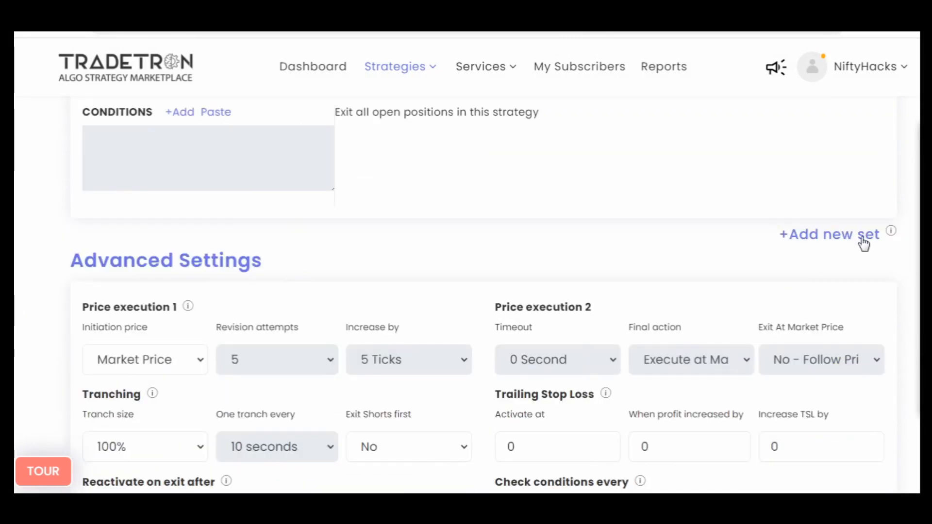
{"action": "scroll", "coordinate": [16, 308], "scroll_direction": "up", "scroll_amount": 15}
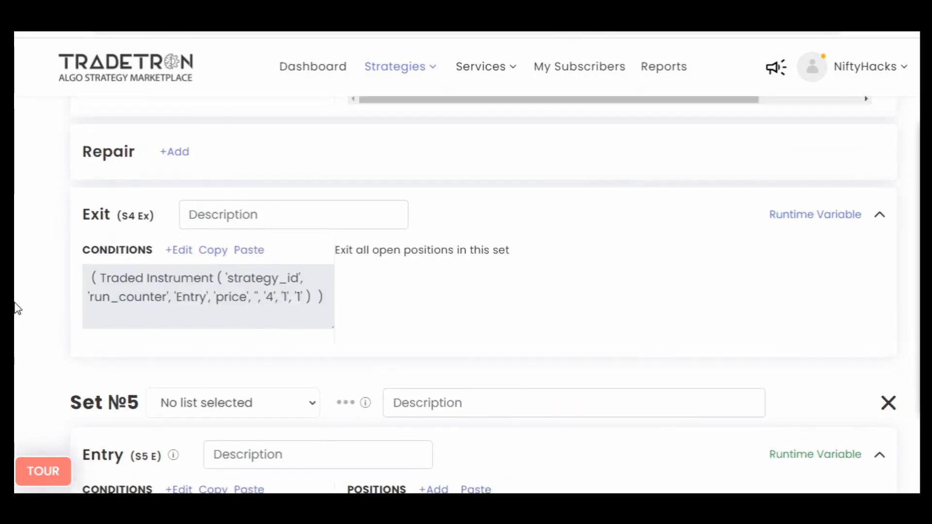
{"action": "scroll", "coordinate": [16, 309], "scroll_direction": "up", "scroll_amount": 12}
{"action": "scroll", "coordinate": [46, 312], "scroll_direction": "down", "scroll_amount": 3}
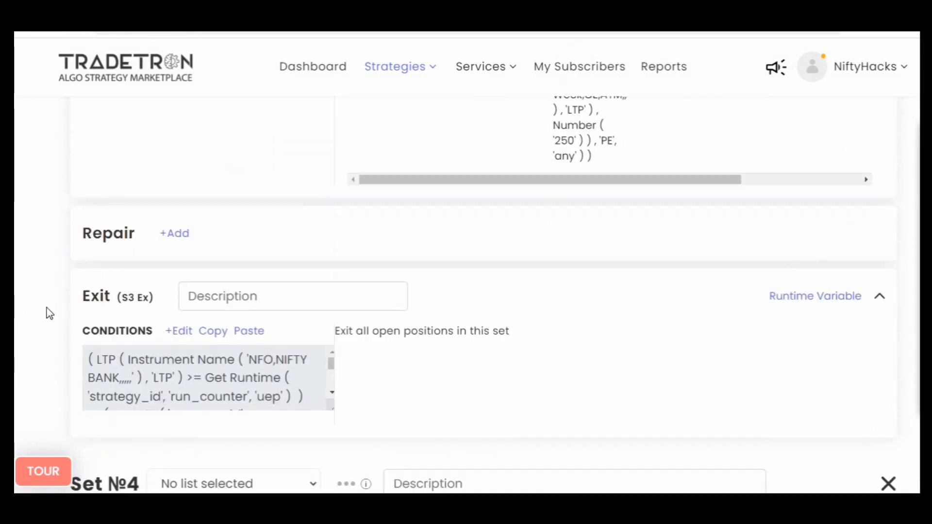
{"action": "left_click", "coordinate": [183, 333]}
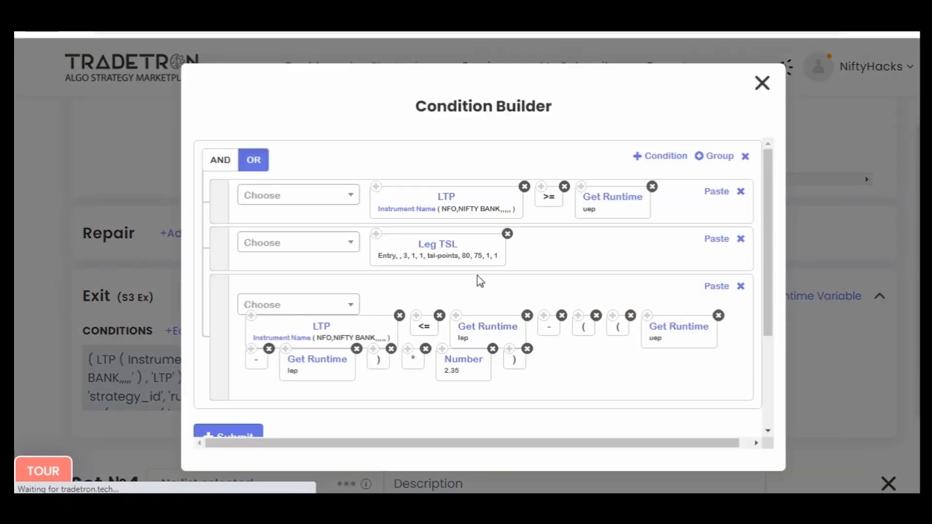
{"action": "left_click", "coordinate": [763, 85]}
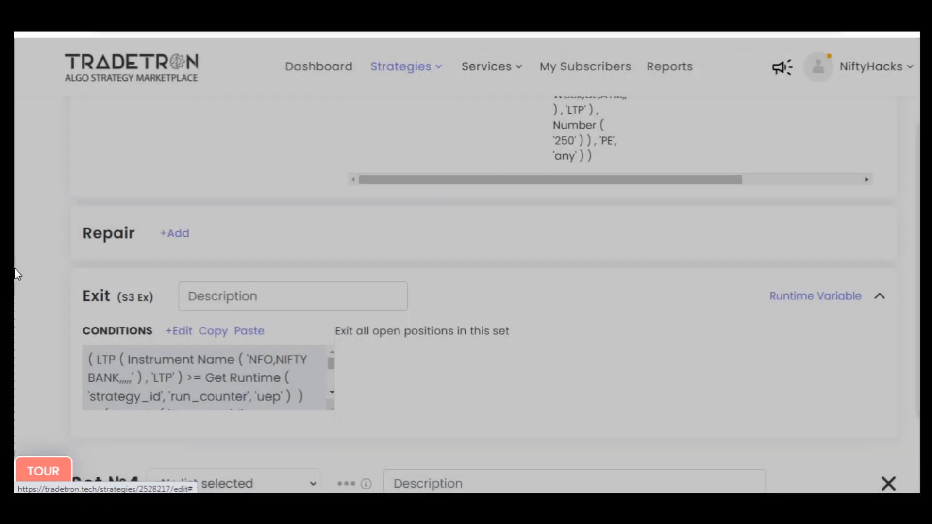
- Copy Set №3's entry condition and NIFTY BANK put position and paste both into Set №6's entry
{"action": "scroll", "coordinate": [18, 275], "scroll_direction": "up", "scroll_amount": 6}
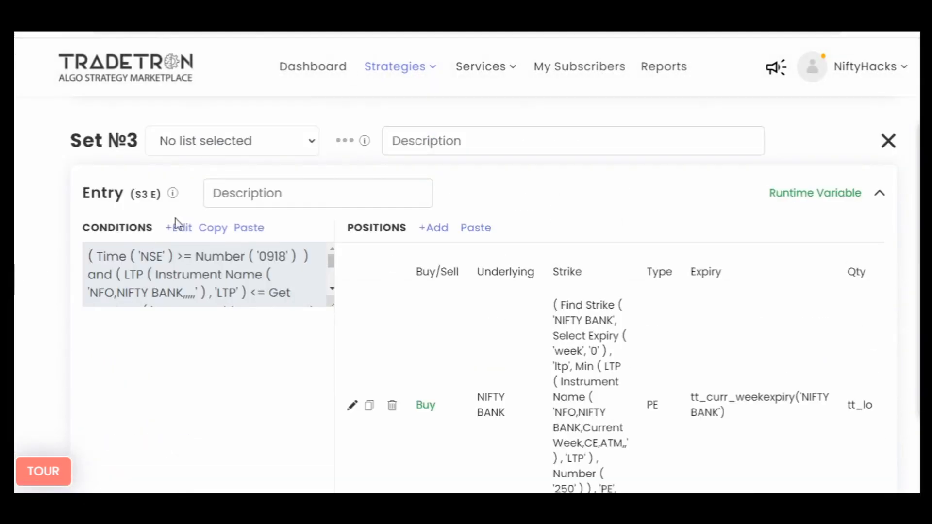
{"action": "left_click", "coordinate": [210, 229]}
{"action": "scroll", "coordinate": [230, 325], "scroll_direction": "down", "scroll_amount": 4}
{"action": "left_click", "coordinate": [368, 196]}
{"action": "scroll", "coordinate": [15, 310], "scroll_direction": "down", "scroll_amount": 15}
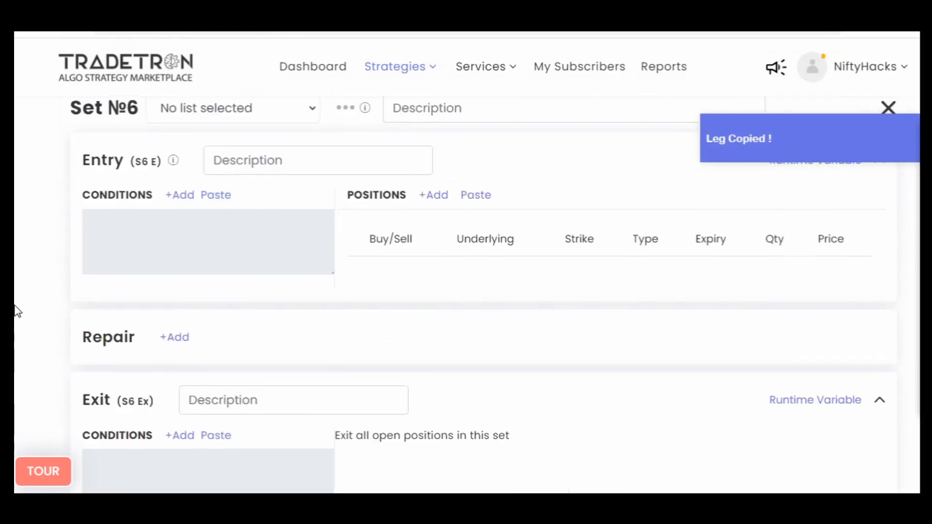
{"action": "left_click", "coordinate": [470, 197]}
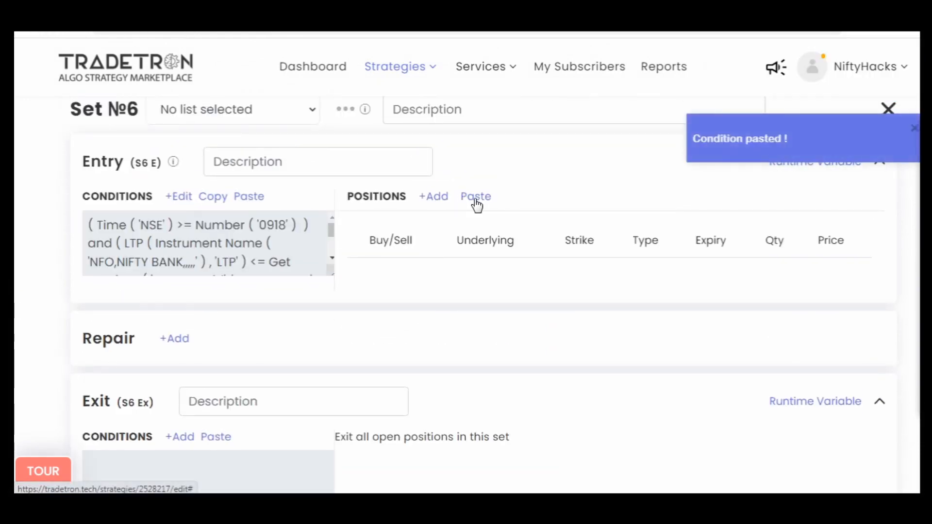
- In Set №6's entry condition, set the LTP comparison's runtime variable to lep5m and the NSE time threshold to 925
{"action": "left_click", "coordinate": [177, 197]}
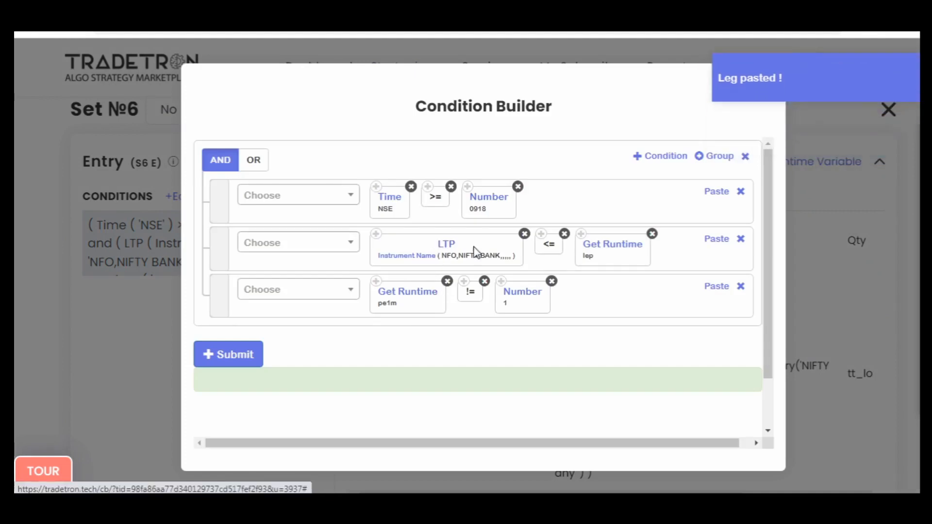
{"action": "left_click", "coordinate": [628, 246]}
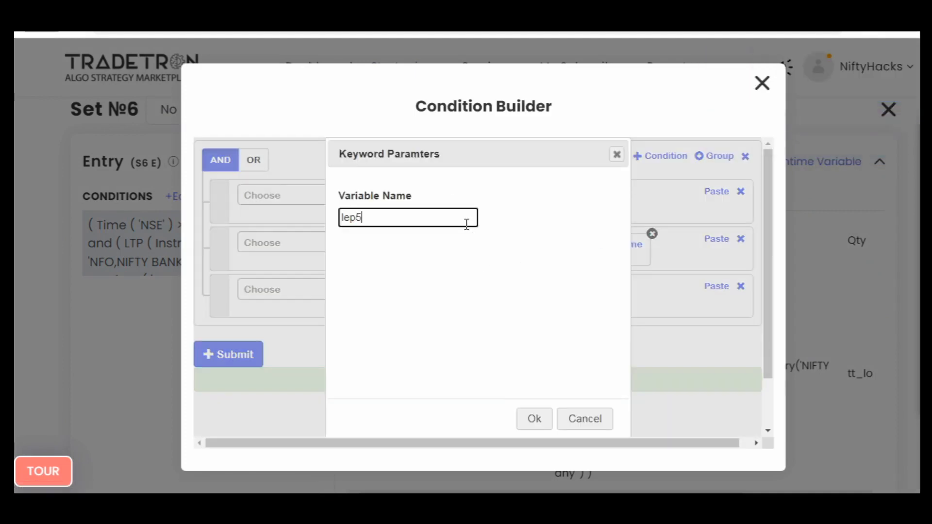
{"action": "type", "text": "5m"}
{"action": "left_click", "coordinate": [534, 418]}
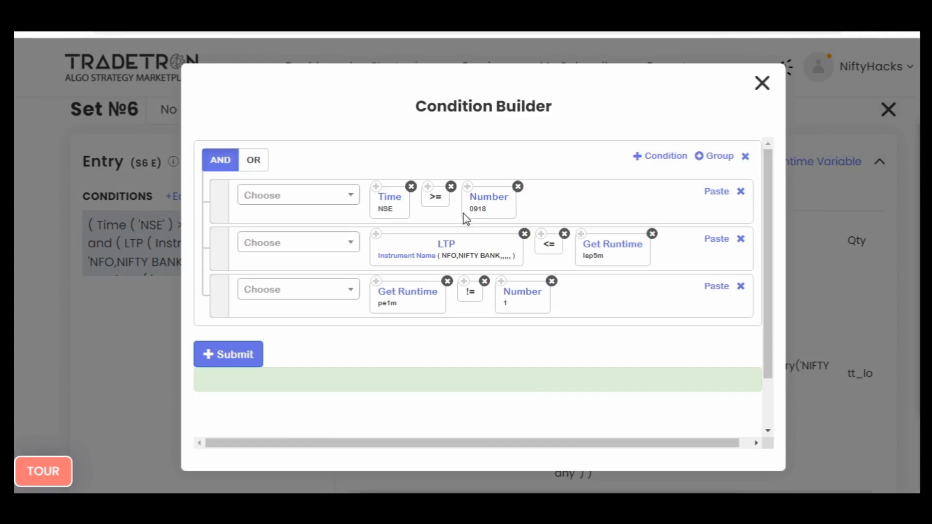
{"action": "left_click", "coordinate": [495, 202]}
{"action": "double_click", "coordinate": [395, 219]}
{"action": "type", "text": "925"}
{"action": "key", "text": "Tab"}
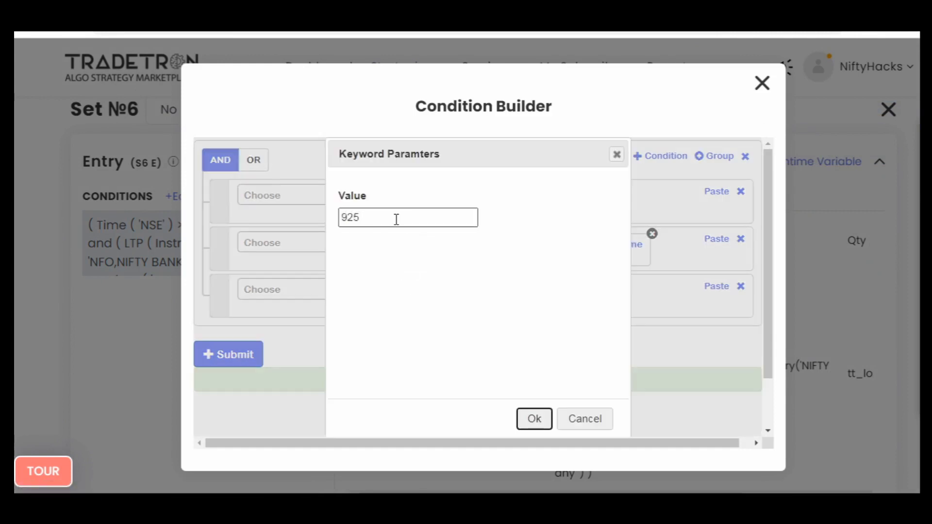
{"action": "key", "text": "Return"}
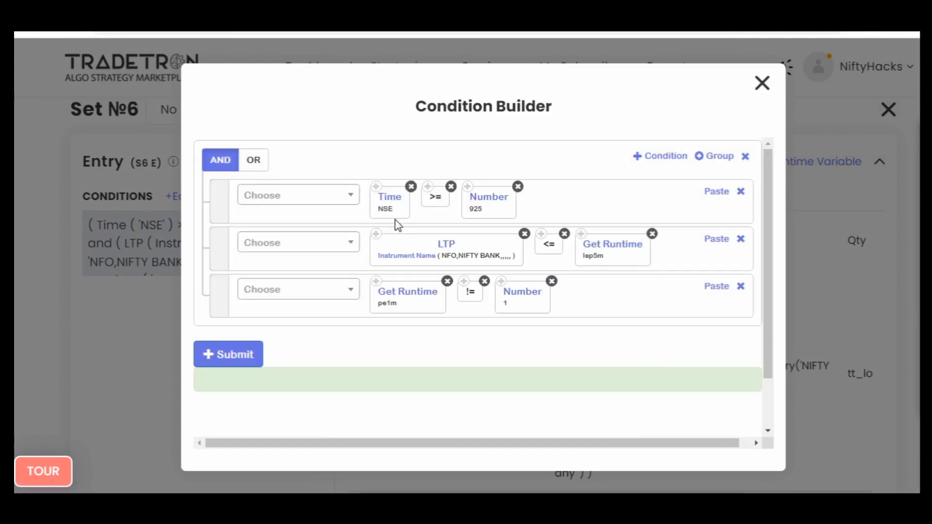
- Set the last entry condition's runtime variable to pe5m, submit the condition and close the Condition Builder
{"action": "left_click", "coordinate": [411, 301]}
{"action": "left_click", "coordinate": [615, 156]}
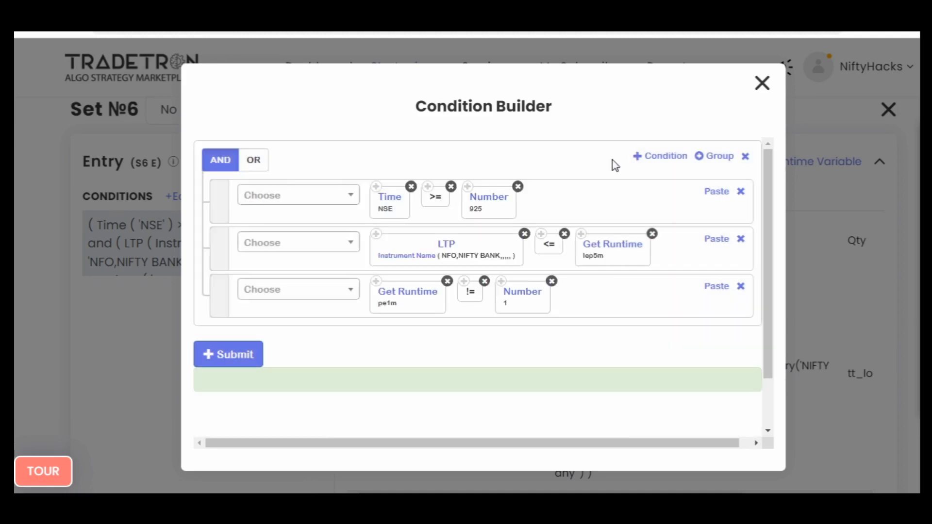
{"action": "left_click", "coordinate": [401, 301]}
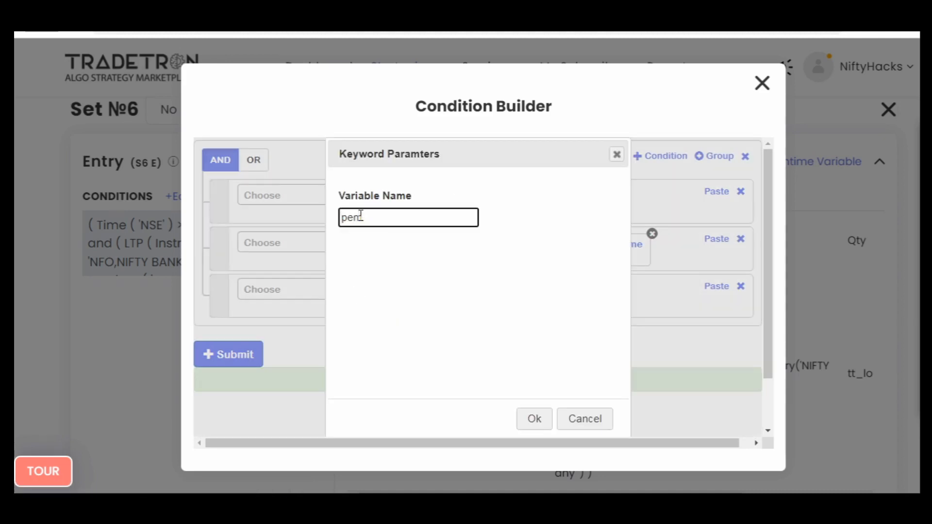
{"action": "type", "text": "m"}
{"action": "key", "text": "Return"}
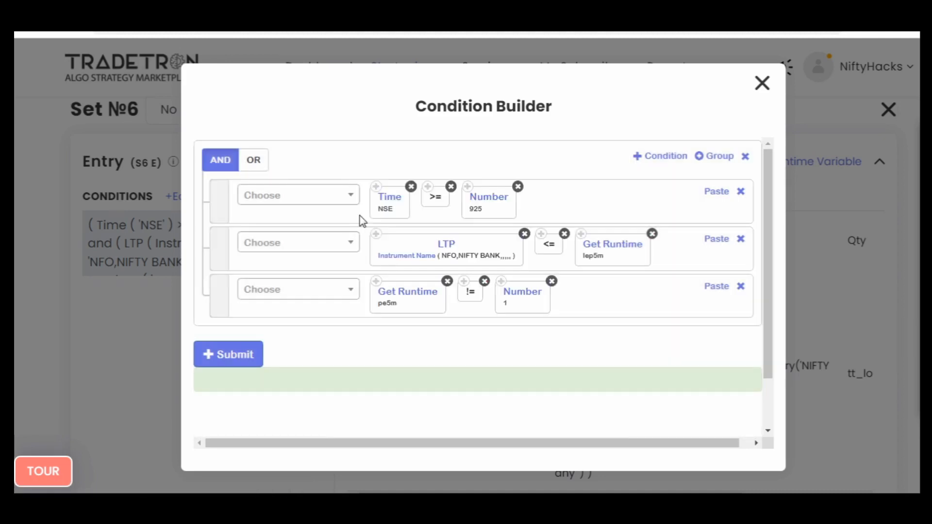
{"action": "left_click", "coordinate": [260, 356]}
{"action": "left_click", "coordinate": [762, 84]}
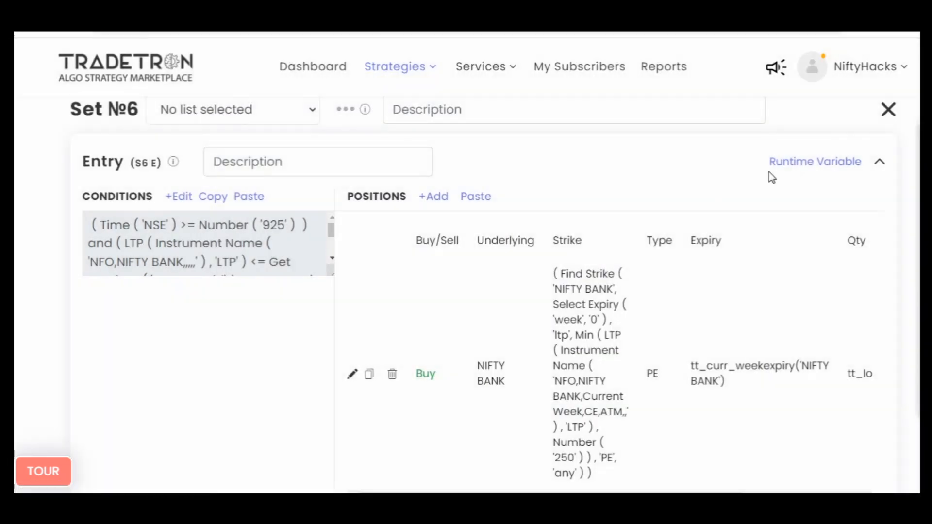
- Add a runtime variable named pe5m to Set №6's entry with the formula value Number 1, and save it
{"action": "left_click", "coordinate": [790, 168]}
{"action": "left_click", "coordinate": [248, 262]}
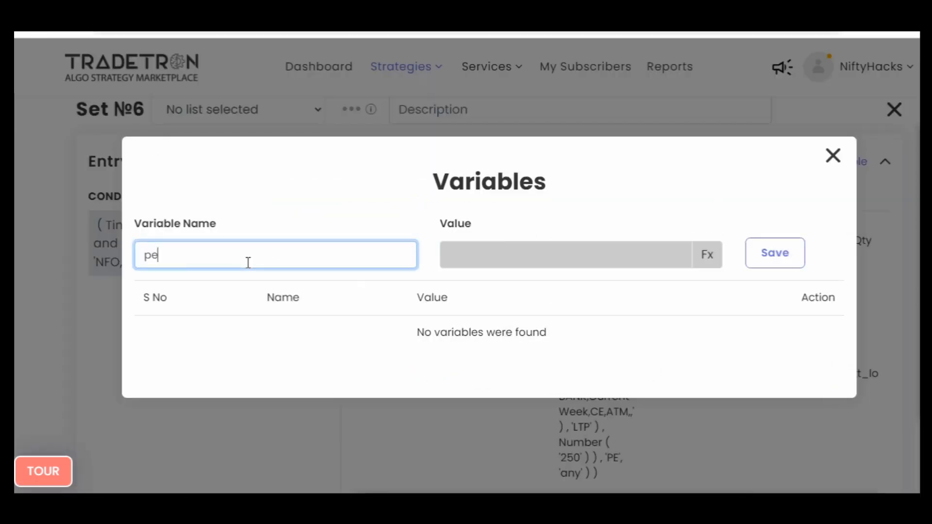
{"action": "left_click", "coordinate": [705, 262]}
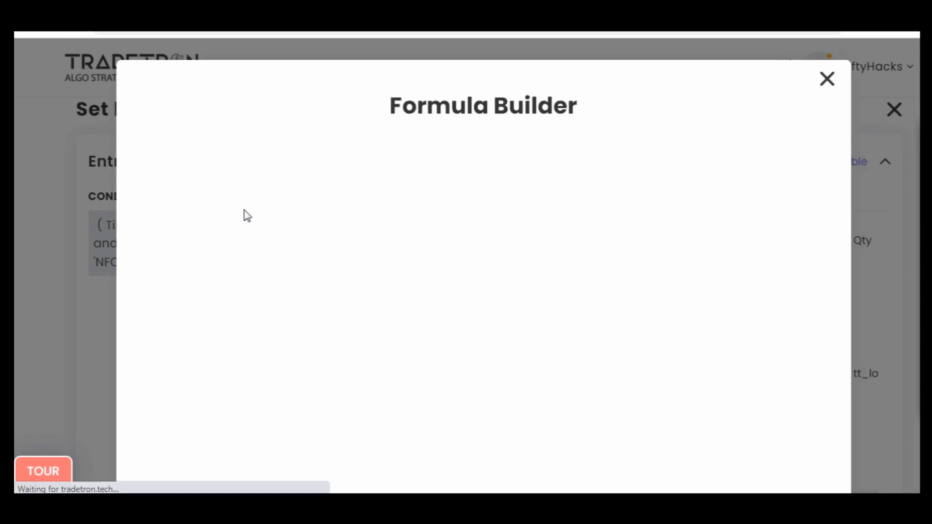
{"action": "left_click", "coordinate": [246, 194]}
{"action": "type", "text": "num"}
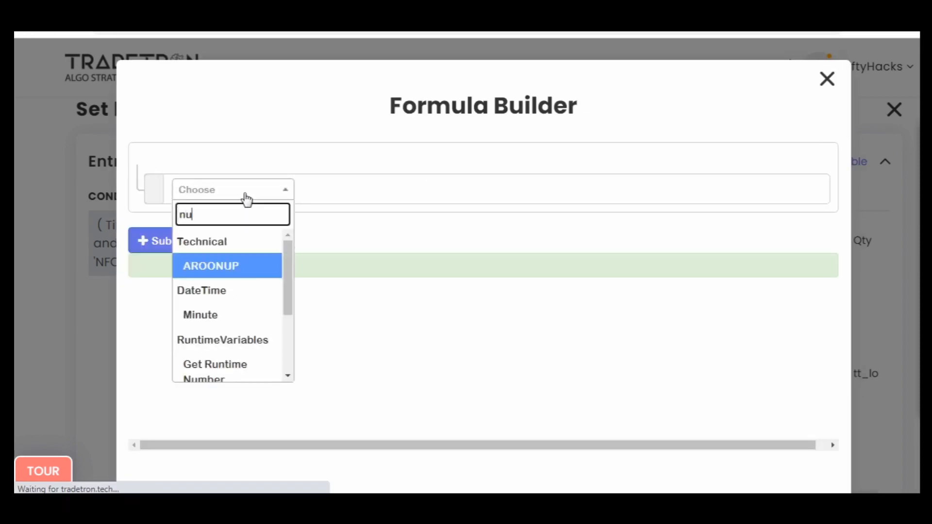
{"action": "key", "text": "Down"}
{"action": "key", "text": "Down"}
{"action": "key", "text": "Return"}
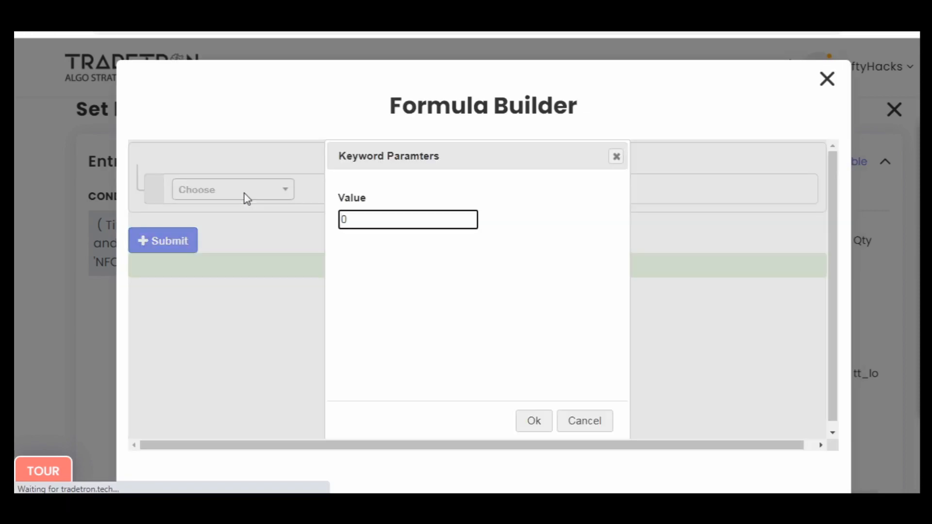
{"action": "type", "text": "1"}
{"action": "key", "text": "Return"}
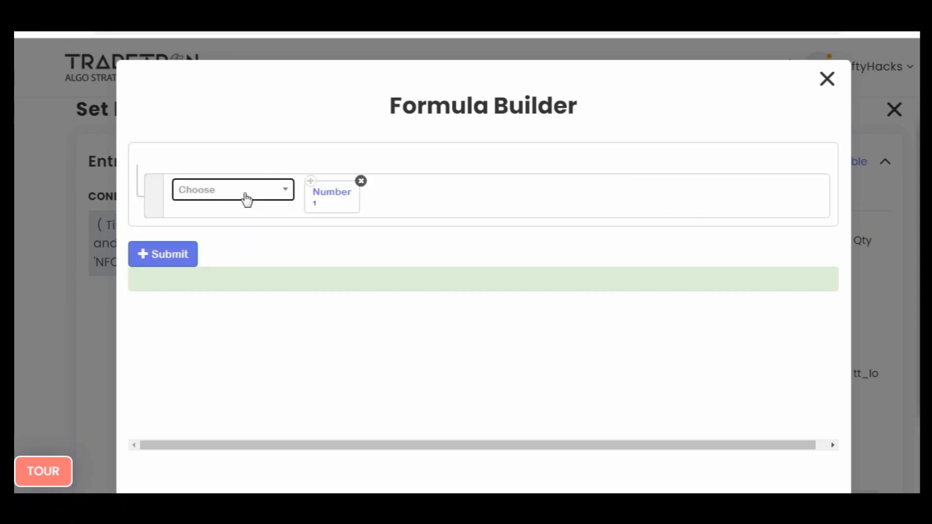
{"action": "left_click", "coordinate": [183, 254]}
{"action": "left_click", "coordinate": [826, 80]}
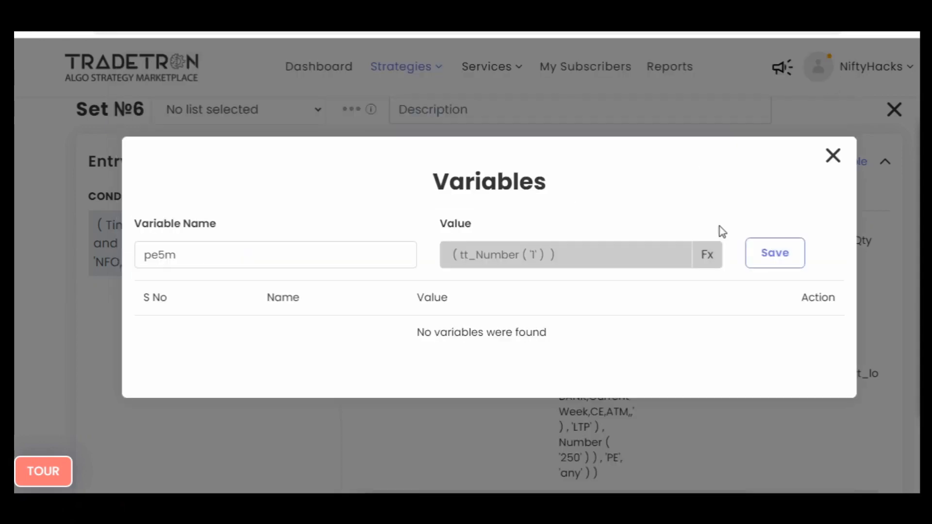
{"action": "left_click", "coordinate": [757, 251]}
{"action": "left_click", "coordinate": [833, 156]}
- Copy Set №3's exit condition and paste it into Set №6's exit
{"action": "scroll", "coordinate": [17, 289], "scroll_direction": "down", "scroll_amount": 5}
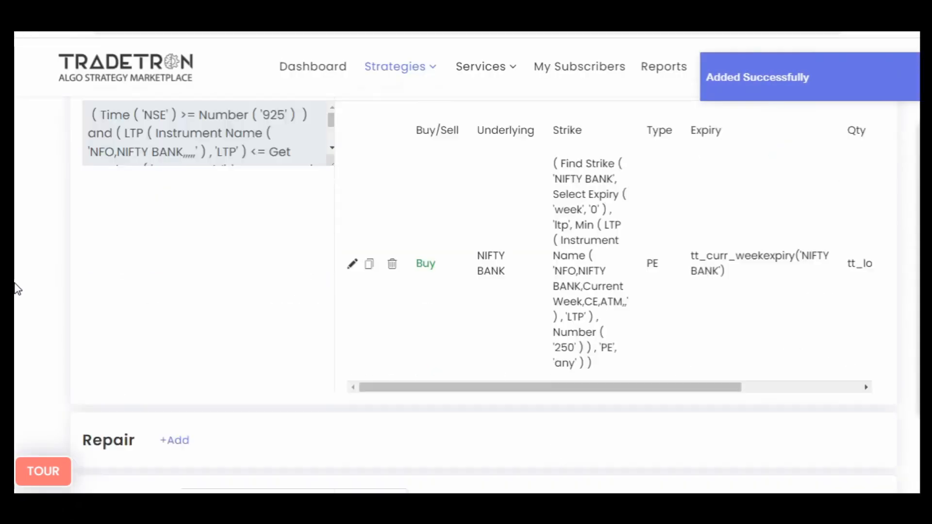
{"action": "scroll", "coordinate": [17, 289], "scroll_direction": "up", "scroll_amount": 15}
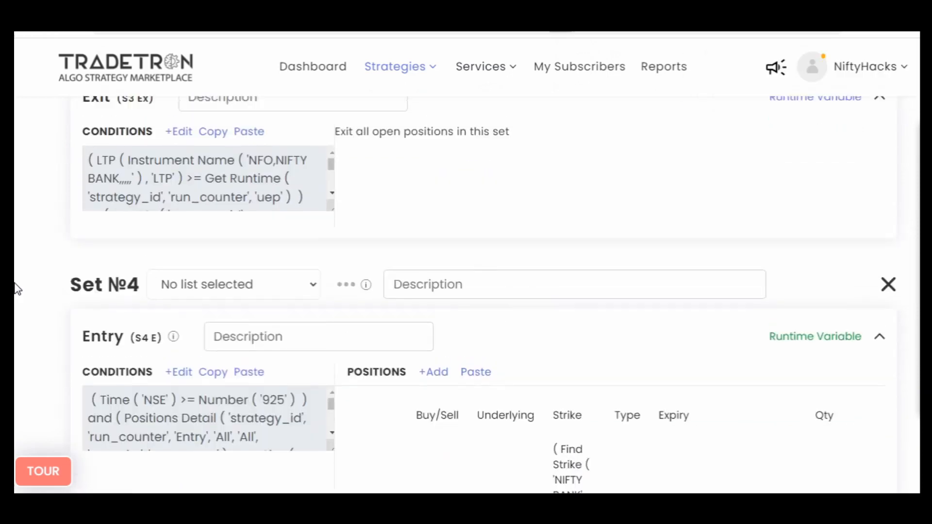
{"action": "scroll", "coordinate": [207, 341], "scroll_direction": "down", "scroll_amount": 3}
{"action": "left_click", "coordinate": [206, 335]}
{"action": "scroll", "coordinate": [40, 341], "scroll_direction": "down", "scroll_amount": 15}
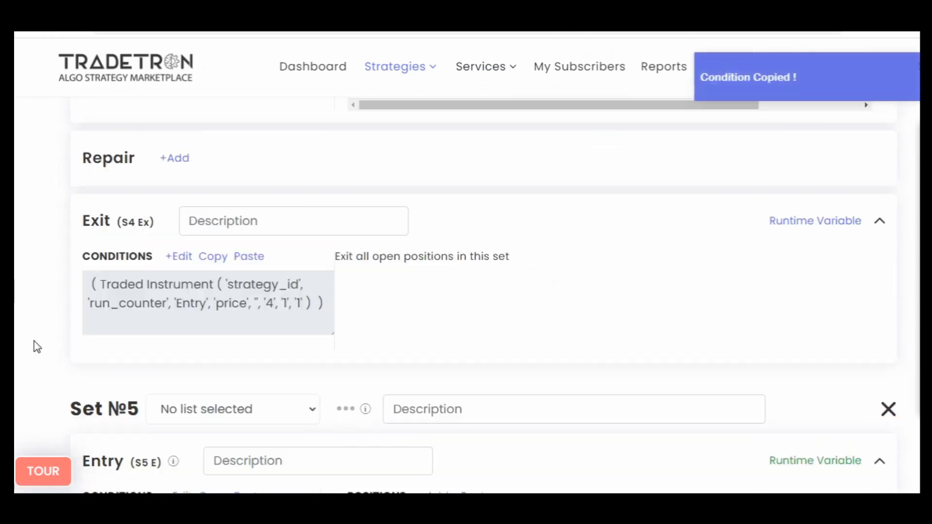
{"action": "left_click", "coordinate": [214, 230]}
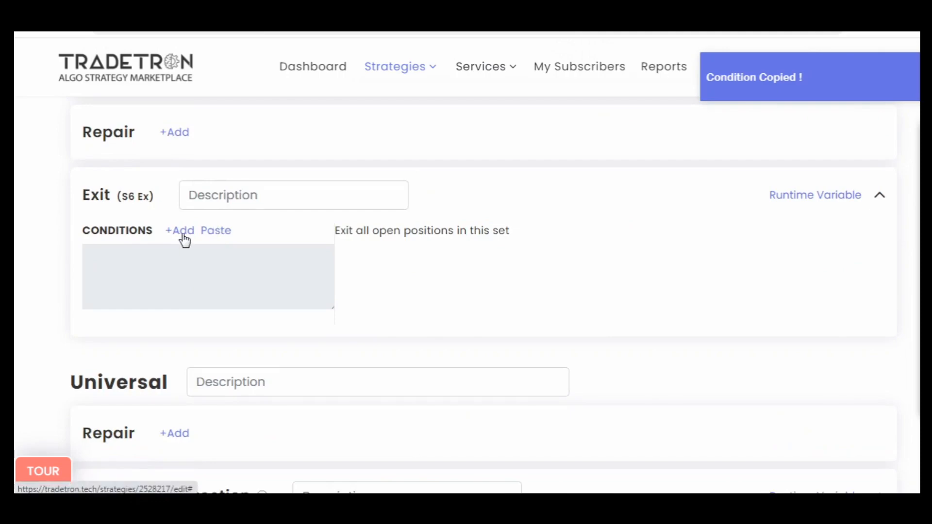
- Edit Set №6's exit condition so the first LTP comparison uses the runtime variable uep5m
{"action": "left_click", "coordinate": [182, 234]}
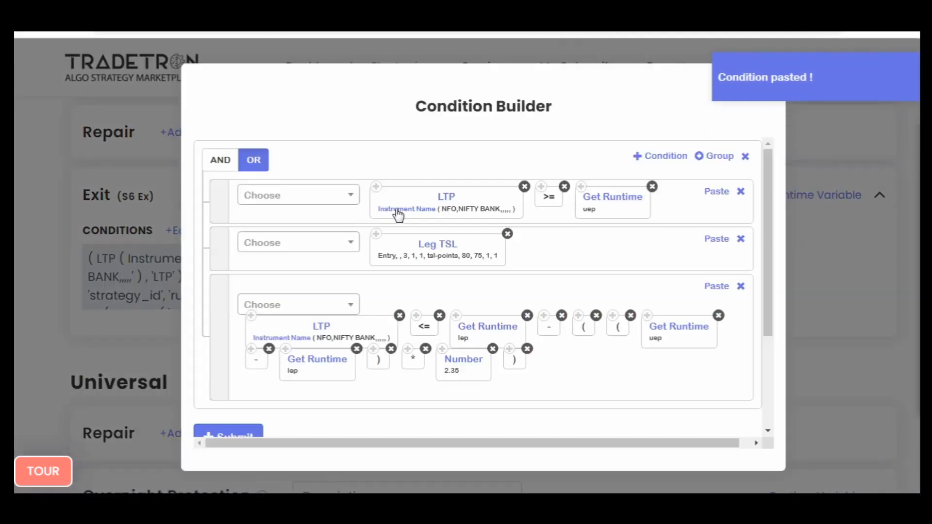
{"action": "left_click", "coordinate": [629, 198]}
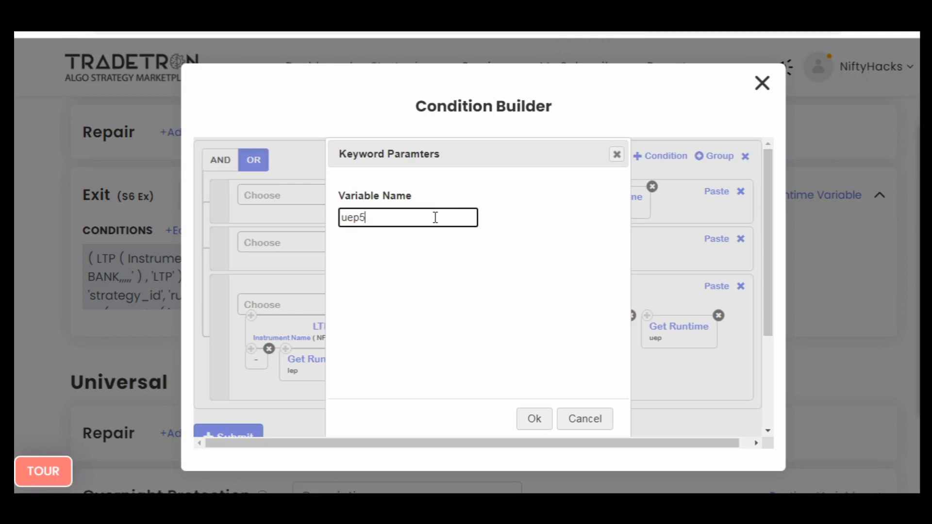
{"action": "left_click", "coordinate": [535, 420]}
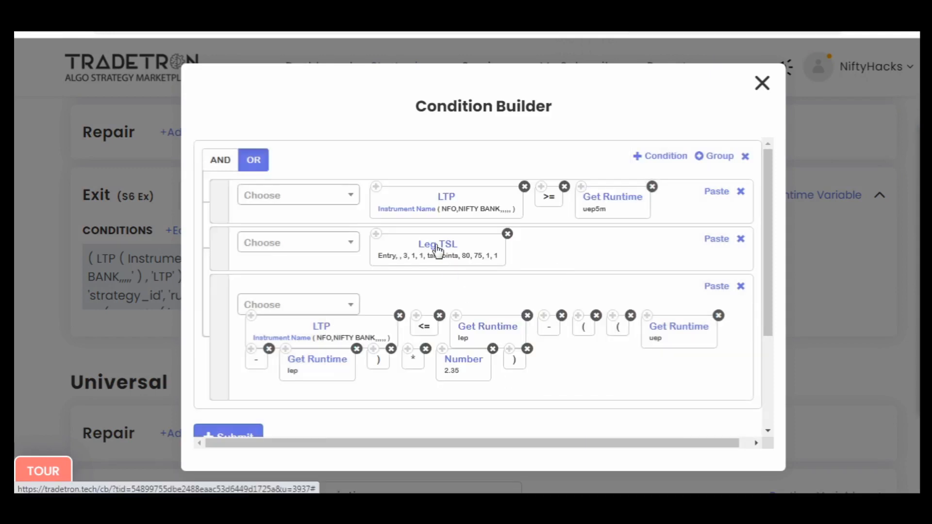
- Set the Leg TSL's Set Number to 6, Activate At to 140 and Lock Profit At to 115
{"action": "left_click", "coordinate": [298, 338]}
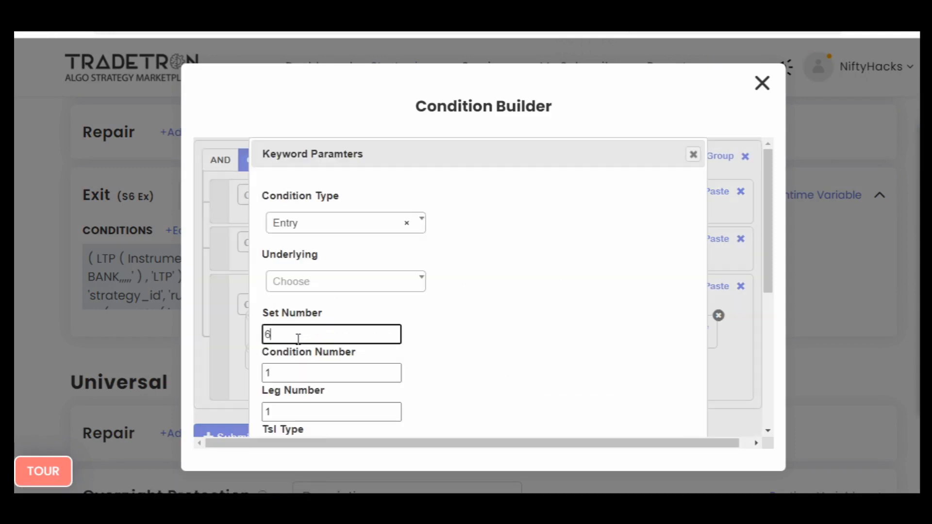
{"action": "scroll", "coordinate": [500, 350], "scroll_direction": "down", "scroll_amount": 3}
{"action": "double_click", "coordinate": [299, 369]}
{"action": "type", "text": "140"}
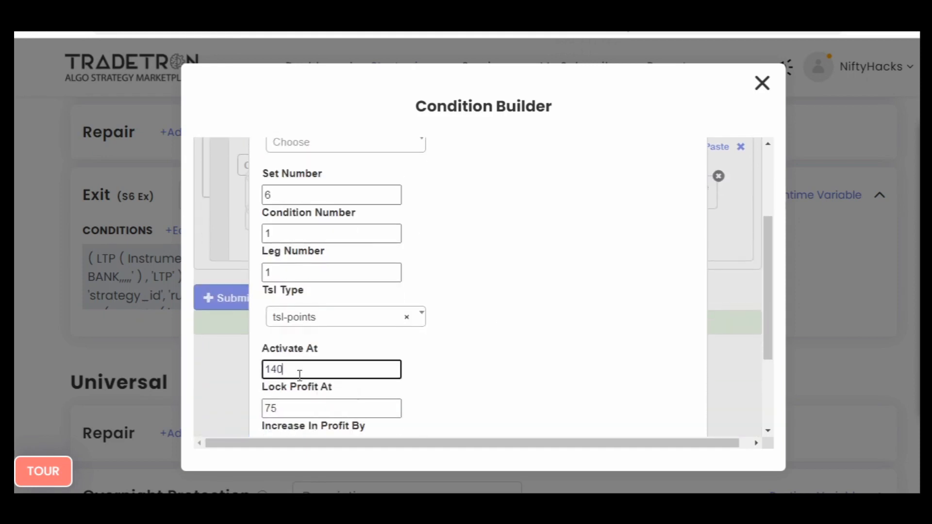
{"action": "double_click", "coordinate": [301, 404]}
{"action": "scroll", "coordinate": [557, 379], "scroll_direction": "down", "scroll_amount": 3}
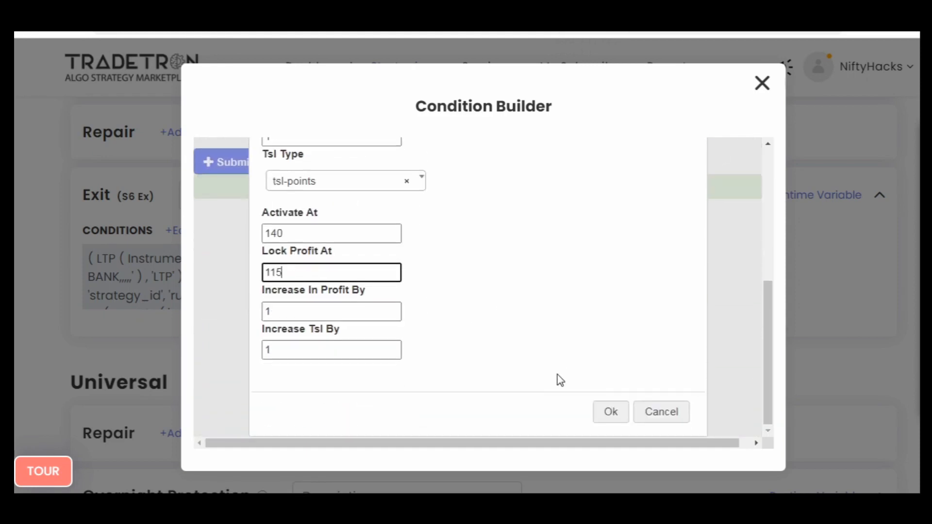
{"action": "left_click", "coordinate": [607, 412]}
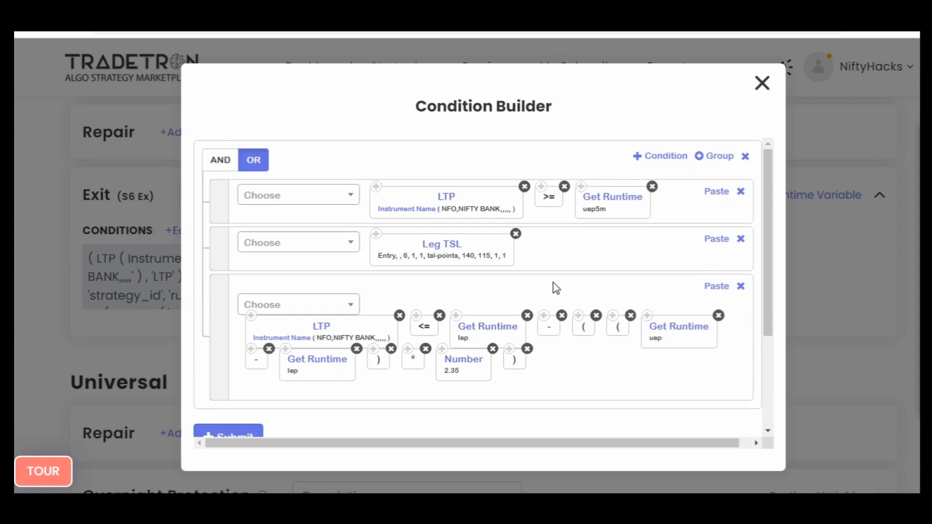
- Change the target formula's runtime variables to lep5m, uep5m and lep5m, submit the exit condition and close the Condition Builder
{"action": "left_click", "coordinate": [502, 326]}
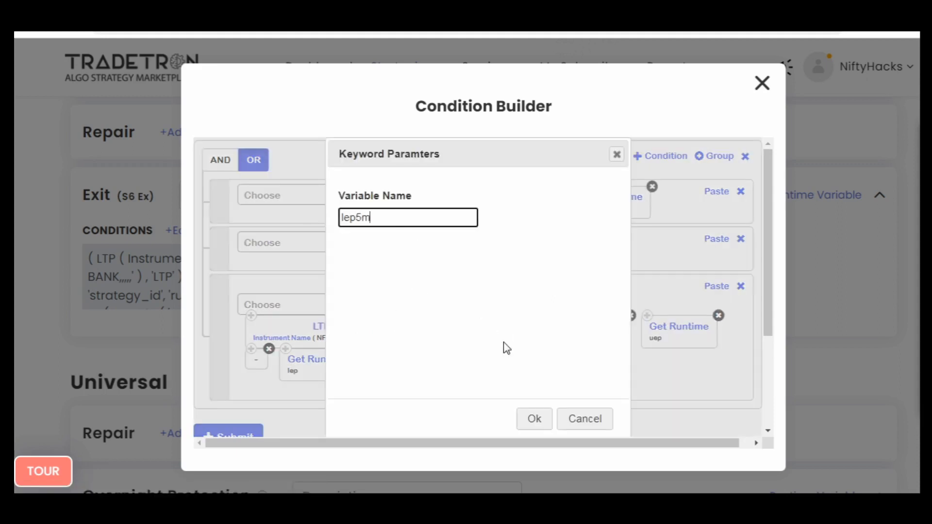
{"action": "left_click", "coordinate": [533, 418]}
{"action": "left_click", "coordinate": [677, 327]}
{"action": "left_click", "coordinate": [529, 421]}
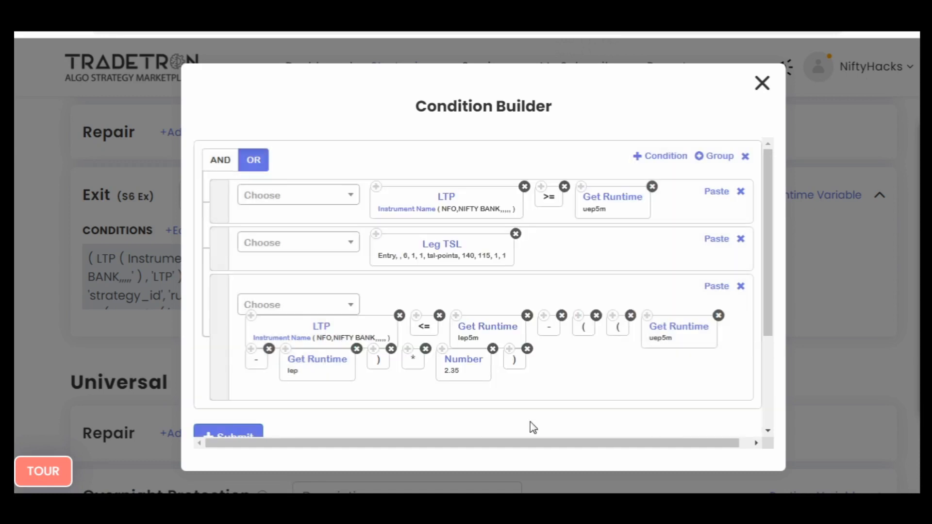
{"action": "left_click", "coordinate": [304, 360]}
{"action": "left_click", "coordinate": [535, 419]}
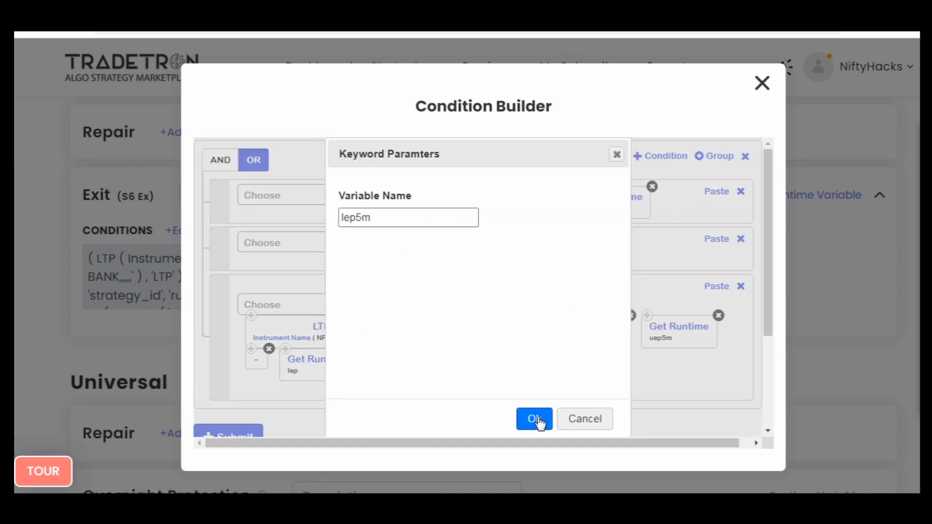
{"action": "left_click", "coordinate": [255, 435]}
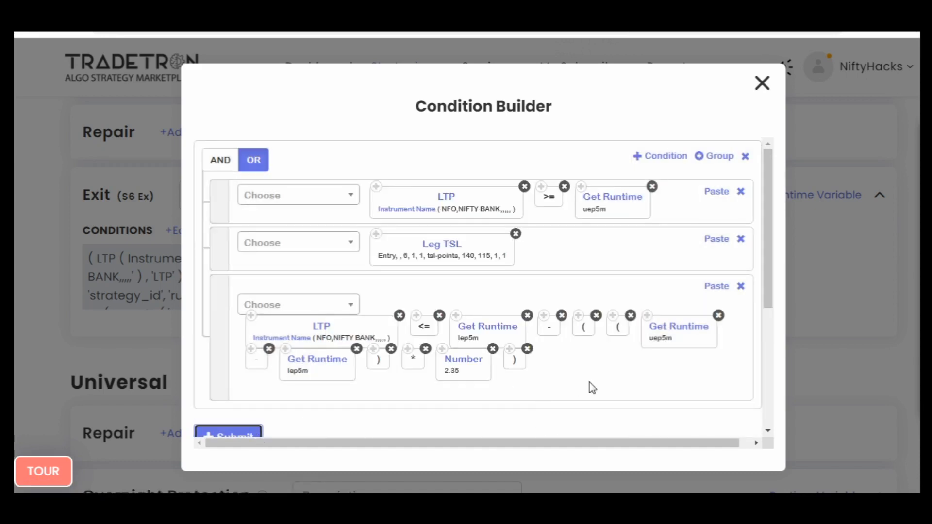
{"action": "scroll", "coordinate": [658, 385], "scroll_direction": "down", "scroll_amount": 4}
{"action": "scroll", "coordinate": [660, 385], "scroll_direction": "up", "scroll_amount": 4}
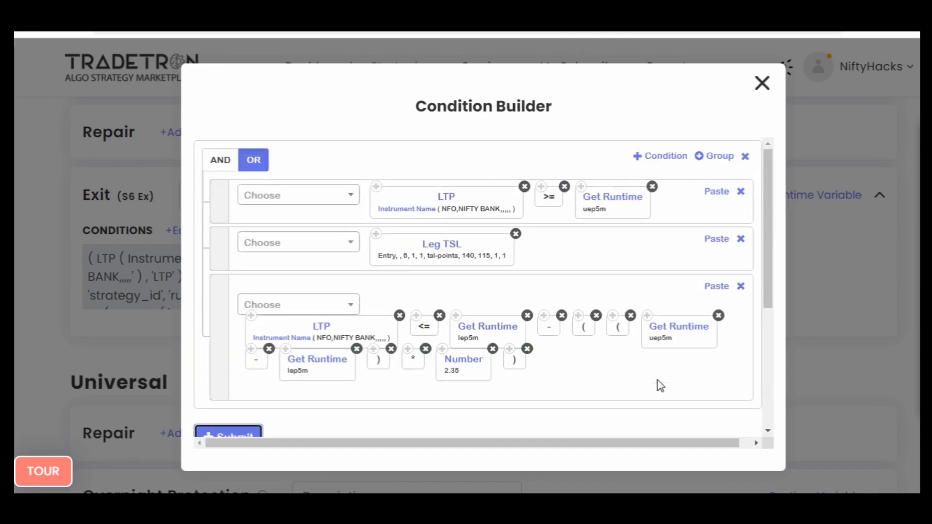
{"action": "left_click", "coordinate": [762, 83]}
- Save the strategy's changes and return to its condition sets
{"action": "scroll", "coordinate": [17, 335], "scroll_direction": "down", "scroll_amount": 20}
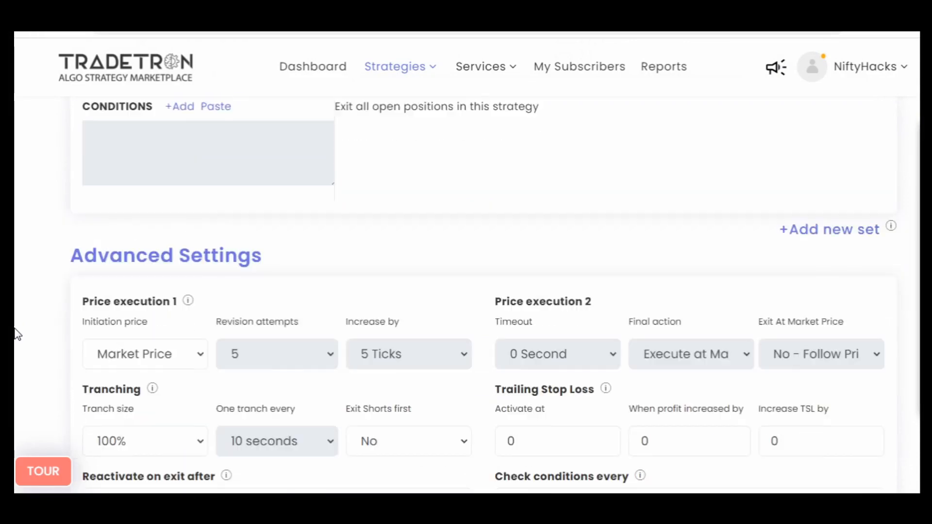
{"action": "left_click", "coordinate": [493, 292]}
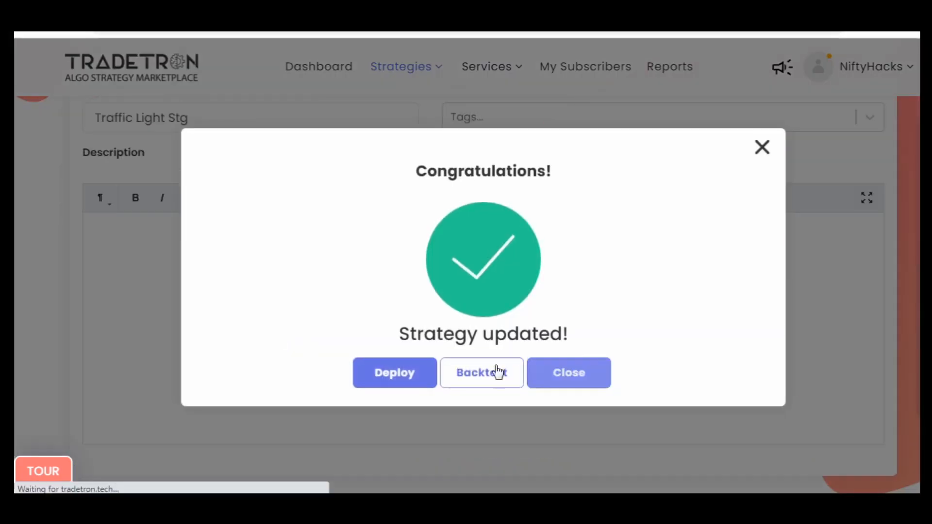
{"action": "left_click", "coordinate": [497, 372]}
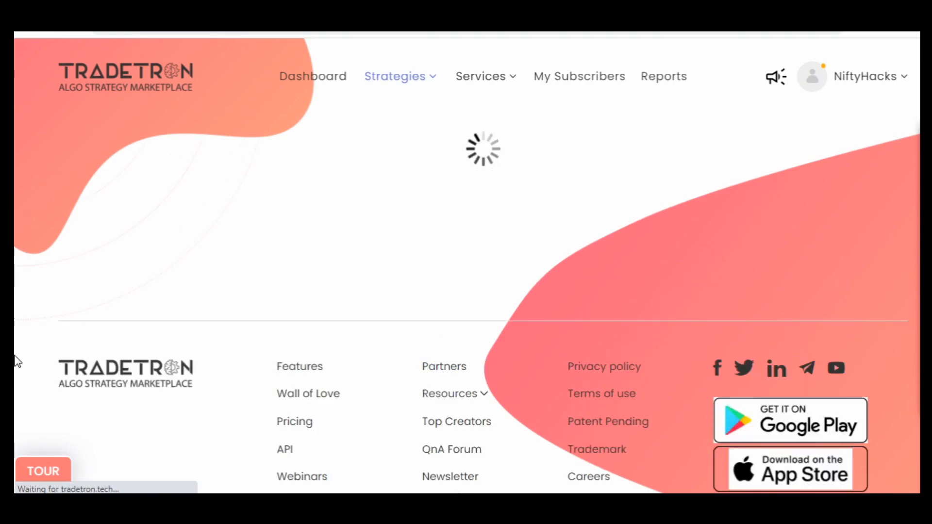
{"action": "scroll", "coordinate": [17, 361], "scroll_direction": "down", "scroll_amount": 15}
{"action": "scroll", "coordinate": [17, 362], "scroll_direction": "down", "scroll_amount": 15}
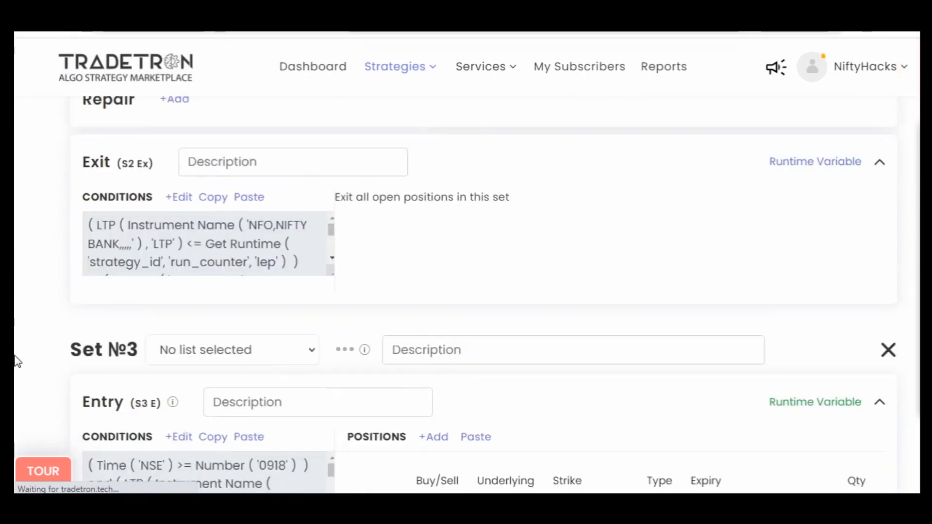
- Add new empty condition sets after Set №6
{"action": "scroll", "coordinate": [17, 361], "scroll_direction": "down", "scroll_amount": 5}
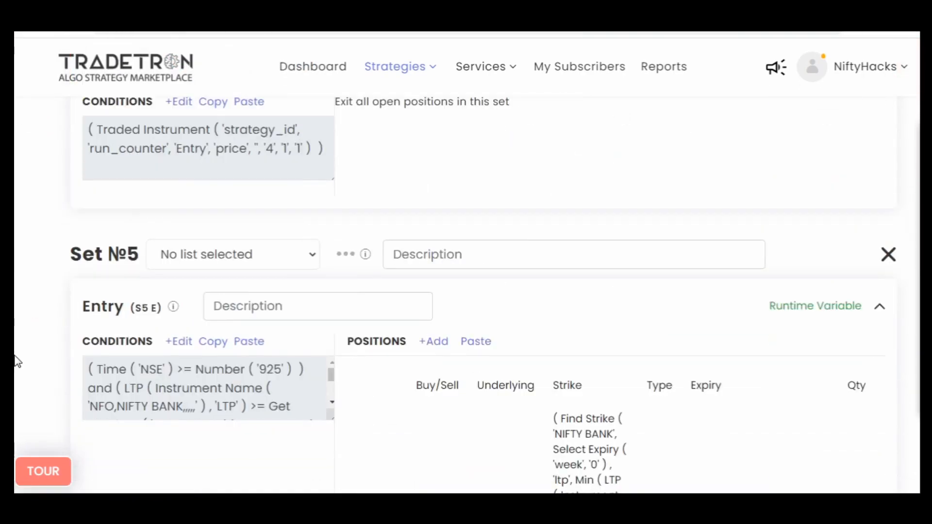
{"action": "scroll", "coordinate": [17, 362], "scroll_direction": "down", "scroll_amount": 5}
{"action": "scroll", "coordinate": [17, 362], "scroll_direction": "down", "scroll_amount": 15}
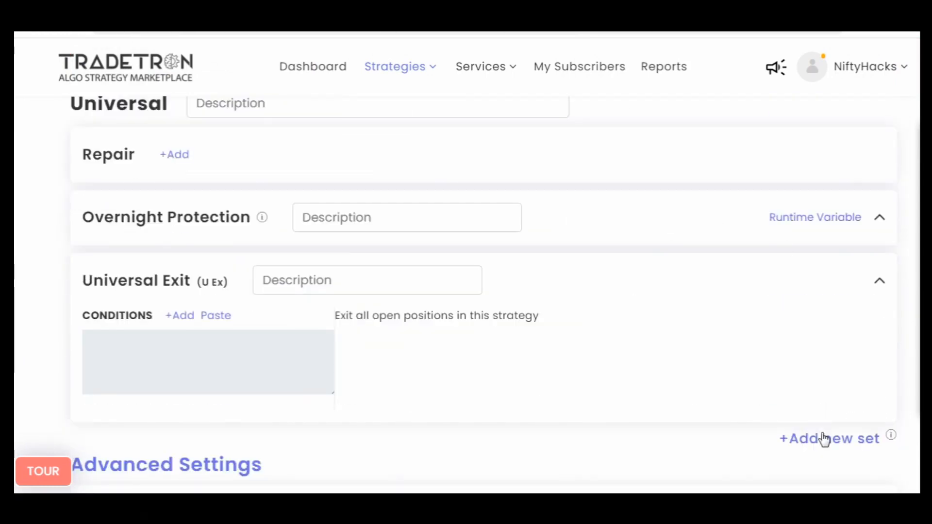
{"action": "left_click", "coordinate": [828, 439]}
{"action": "scroll", "coordinate": [519, 393], "scroll_direction": "down", "scroll_amount": 5}
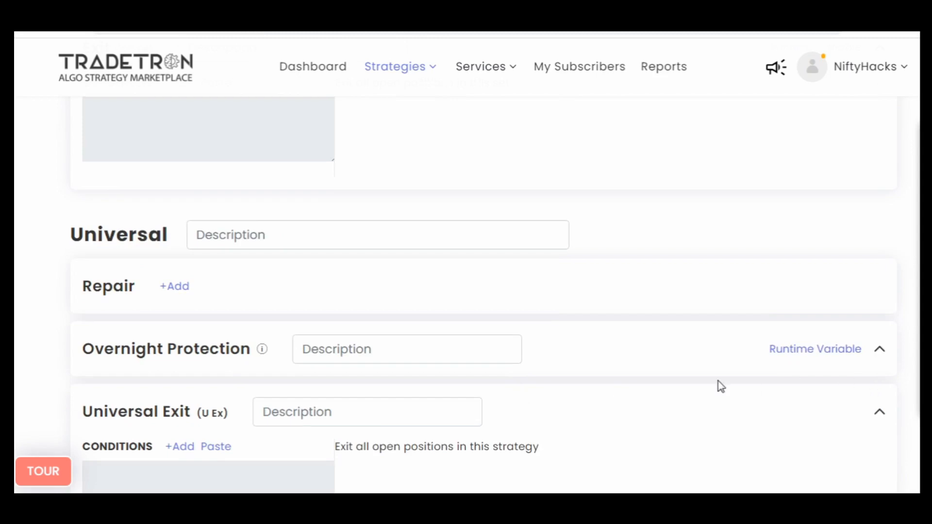
{"action": "scroll", "coordinate": [719, 385], "scroll_direction": "down", "scroll_amount": 8}
{"action": "scroll", "coordinate": [777, 378], "scroll_direction": "up", "scroll_amount": 3}
{"action": "scroll", "coordinate": [575, 400], "scroll_direction": "up", "scroll_amount": 8}
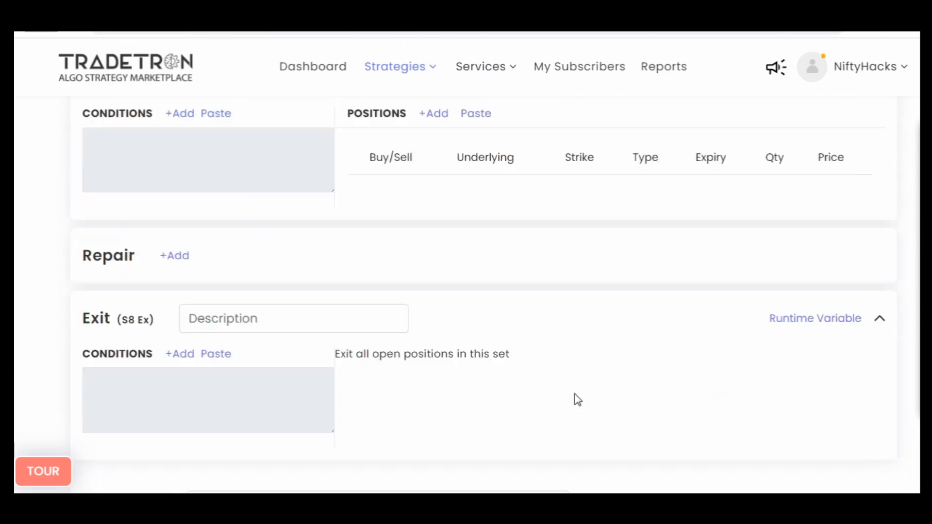
{"action": "scroll", "coordinate": [575, 400], "scroll_direction": "down", "scroll_amount": 7}
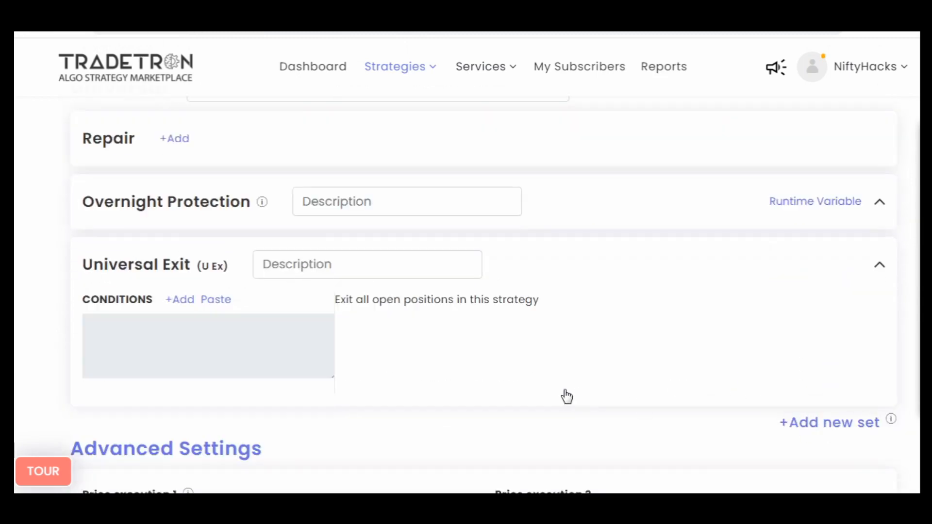
- Copy Set №4's entry condition and its NIFTY BANK CE buy position
{"action": "scroll", "coordinate": [566, 396], "scroll_direction": "up", "scroll_amount": 15}
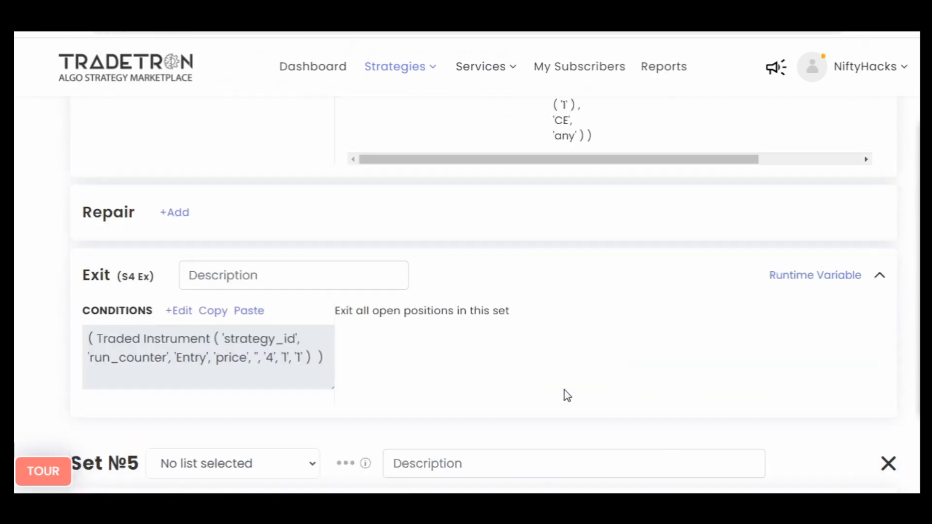
{"action": "scroll", "coordinate": [565, 394], "scroll_direction": "up", "scroll_amount": 10}
{"action": "scroll", "coordinate": [566, 394], "scroll_direction": "down", "scroll_amount": 5}
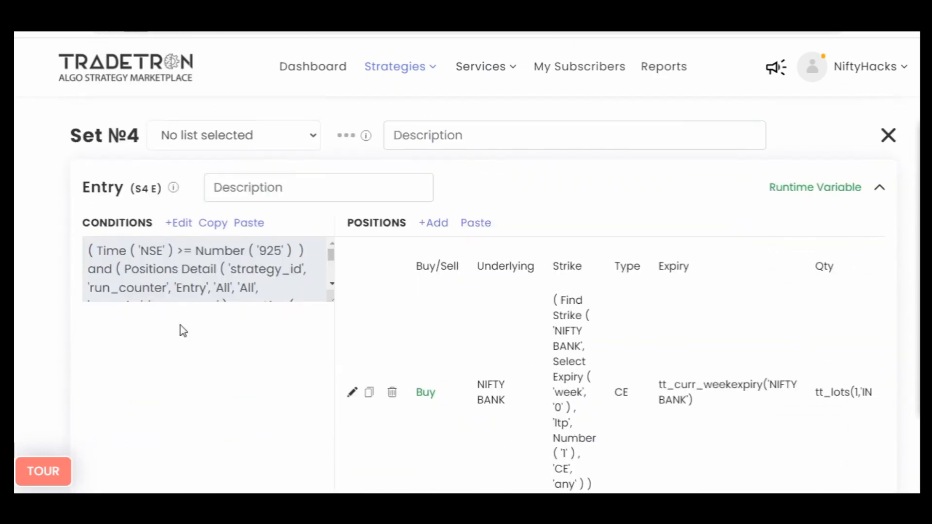
{"action": "left_click", "coordinate": [214, 226]}
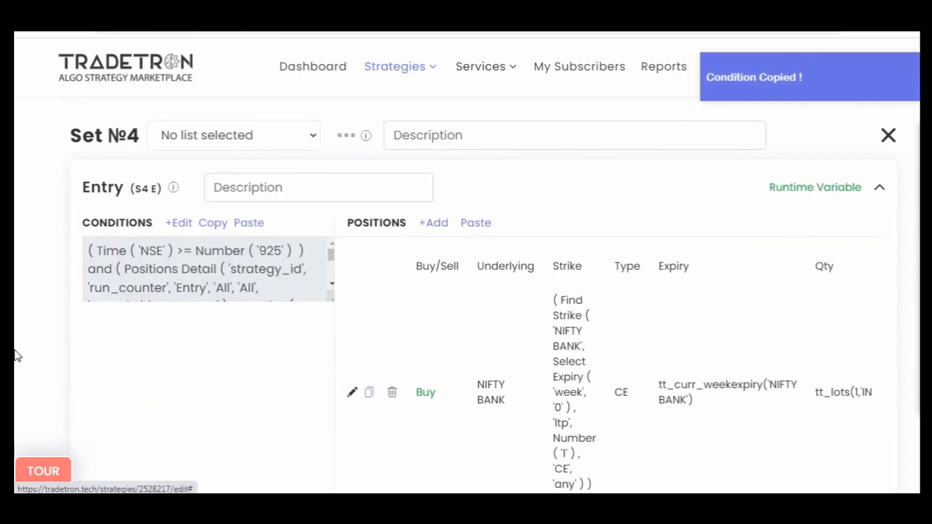
- Paste the copied condition and position into Set №7's entry, and open the pasted condition's start-time number for editing
{"action": "scroll", "coordinate": [18, 352], "scroll_direction": "down", "scroll_amount": 2}
{"action": "scroll", "coordinate": [18, 351], "scroll_direction": "down", "scroll_amount": 20}
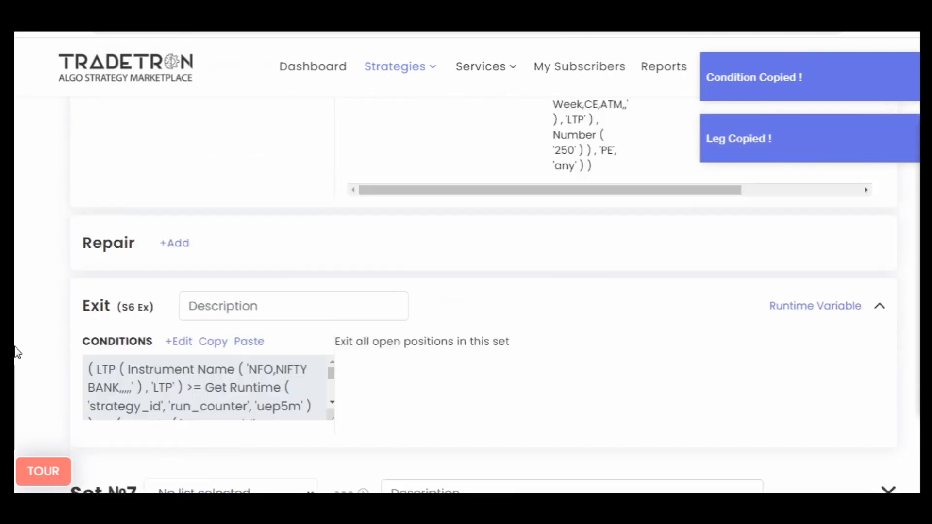
{"action": "scroll", "coordinate": [18, 352], "scroll_direction": "down", "scroll_amount": 3}
{"action": "scroll", "coordinate": [14, 350], "scroll_direction": "up", "scroll_amount": 6}
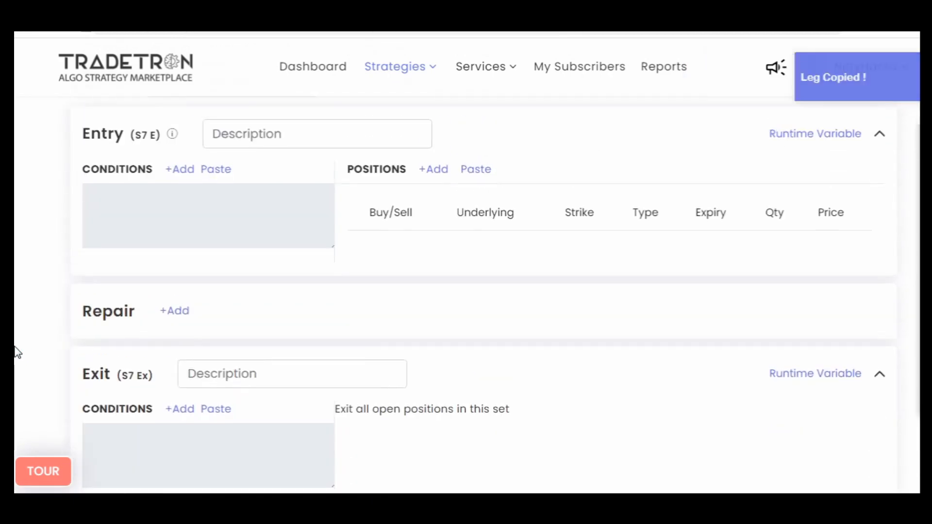
{"action": "left_click", "coordinate": [212, 194]}
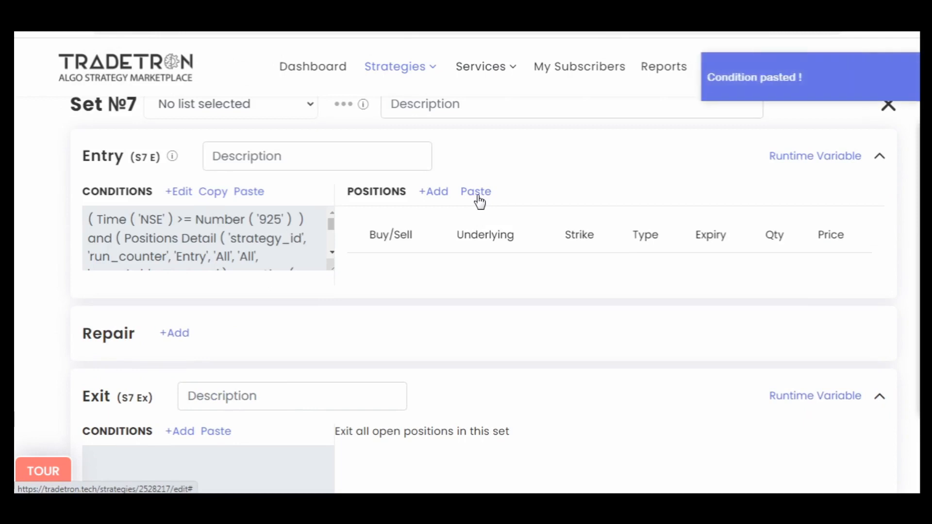
{"action": "left_click", "coordinate": [477, 194]}
{"action": "left_click", "coordinate": [181, 192]}
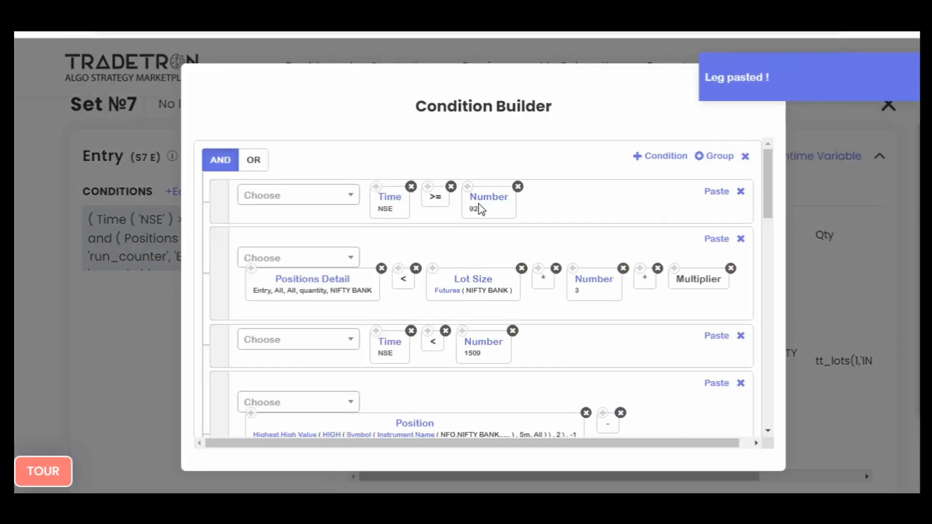
{"action": "left_click", "coordinate": [487, 207]}
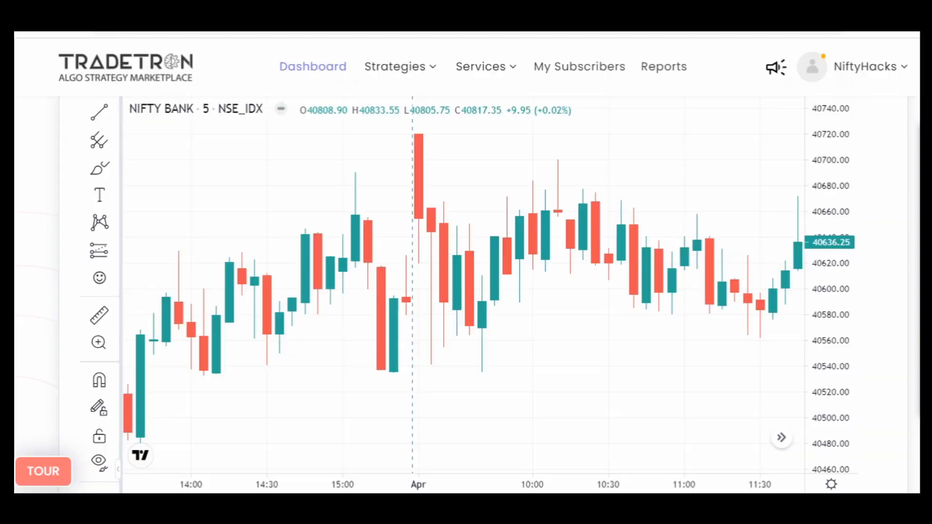
- Examine the NIFTY BANK 5-minute chart for 3 April across the late-morning and afternoon candles
{"action": "scroll", "coordinate": [482, 350], "scroll_direction": "down", "scroll_amount": 3}
{"action": "left_click_drag", "start_coordinate": [610, 326], "coordinate": [443, 342]}
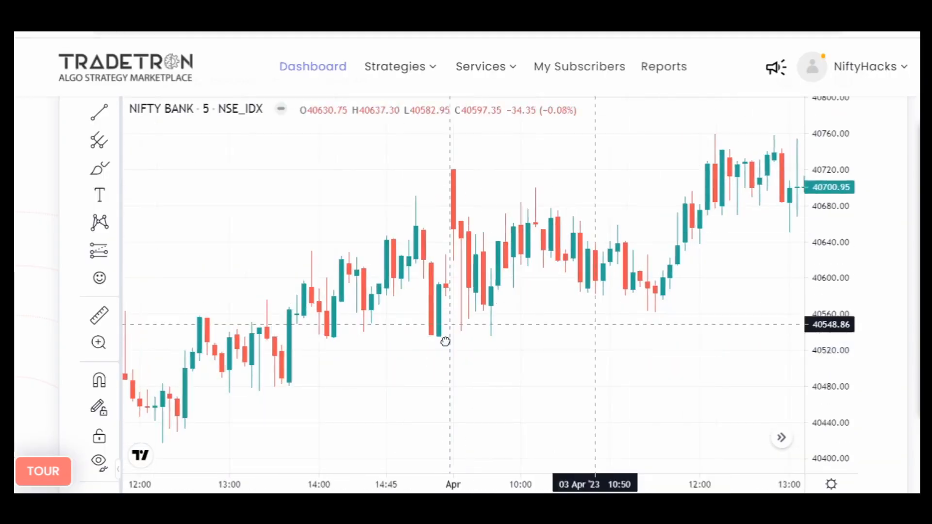
{"action": "scroll", "coordinate": [406, 348], "scroll_direction": "down", "scroll_amount": 4}
{"action": "left_click_drag", "start_coordinate": [602, 364], "coordinate": [311, 371]}
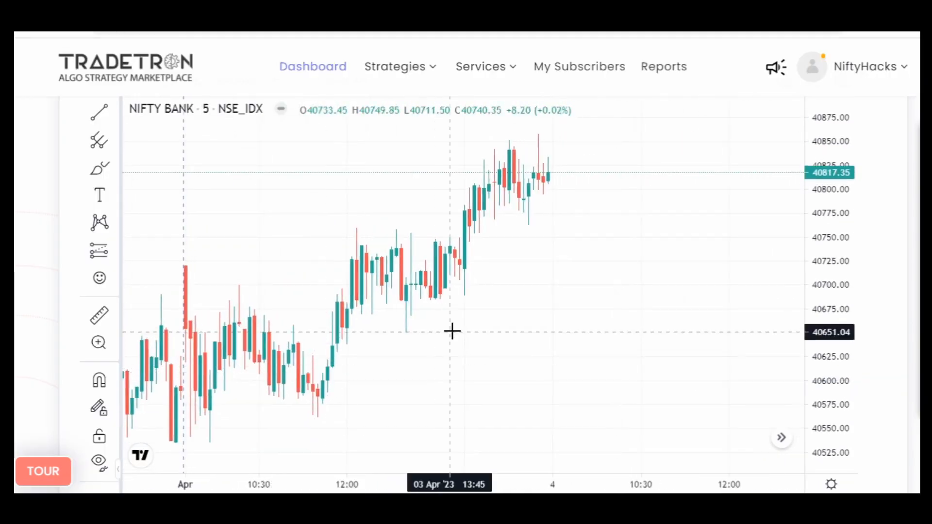
{"action": "scroll", "coordinate": [424, 336], "scroll_direction": "up", "scroll_amount": 3}
{"action": "left_click_drag", "start_coordinate": [502, 354], "coordinate": [763, 376]}
{"action": "scroll", "coordinate": [584, 362], "scroll_direction": "up", "scroll_amount": 1}
{"action": "scroll", "coordinate": [541, 362], "scroll_direction": "up", "scroll_amount": 2}
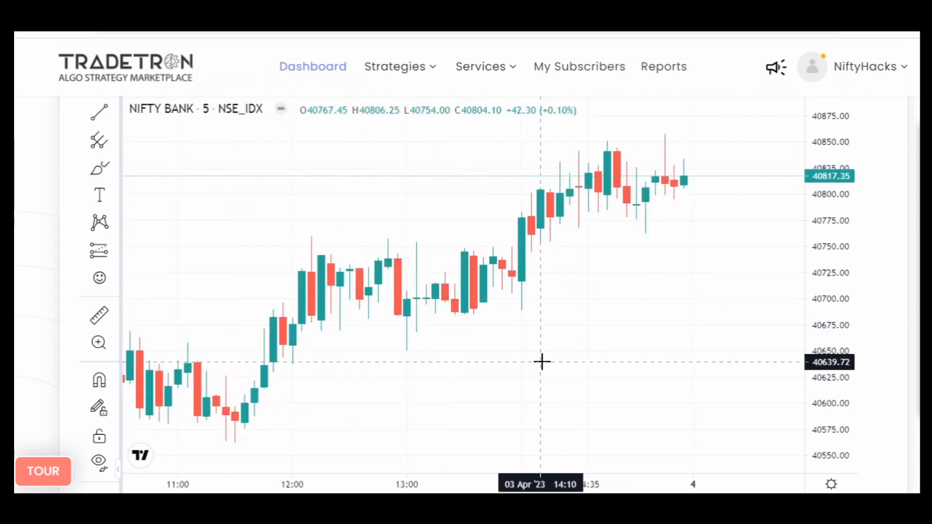
{"action": "left_click_drag", "start_coordinate": [539, 360], "coordinate": [718, 339]}
{"action": "scroll", "coordinate": [699, 335], "scroll_direction": "up", "scroll_amount": 1}
{"action": "scroll", "coordinate": [699, 335], "scroll_direction": "up", "scroll_amount": 2}
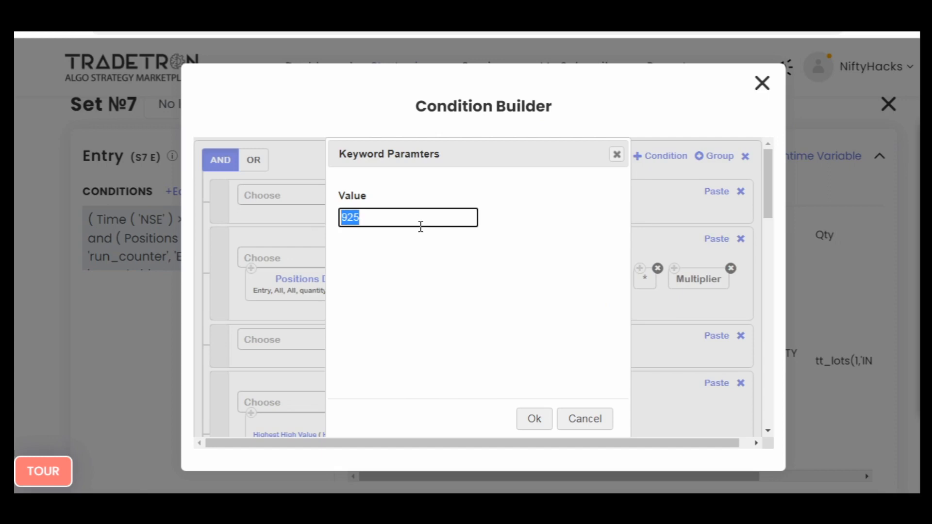
- Set the entry condition's start time to 1310 and the lot-size factor in the Positions Detail comparison to 6
{"action": "type", "text": "1310"}
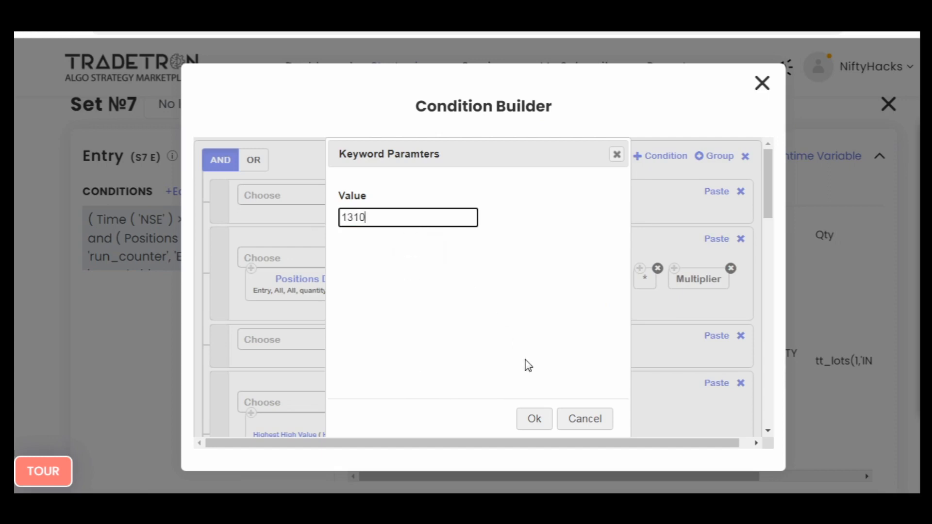
{"action": "left_click", "coordinate": [544, 418]}
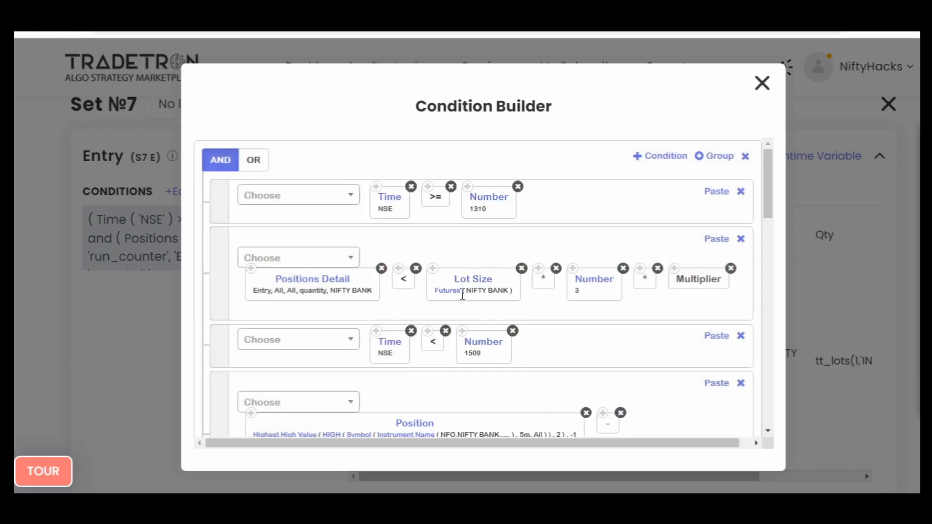
{"action": "left_click", "coordinate": [598, 284]}
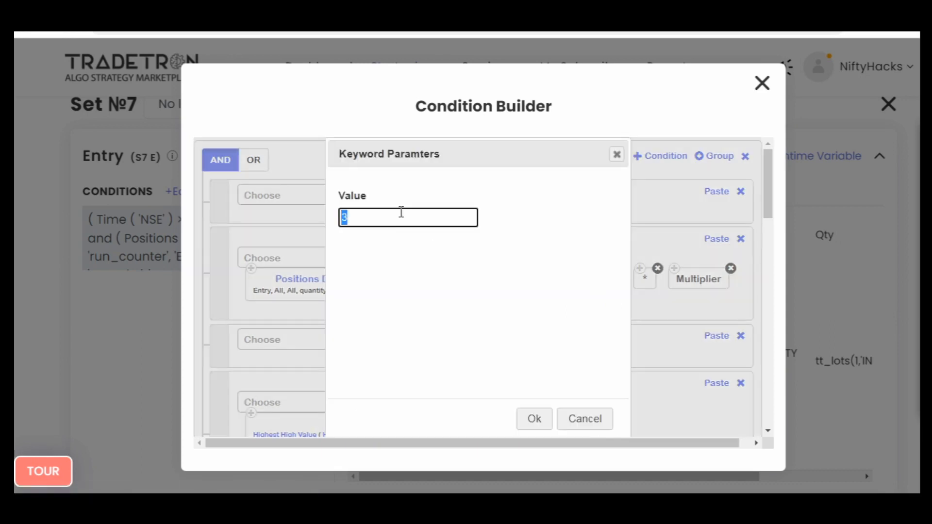
{"action": "left_click", "coordinate": [538, 424]}
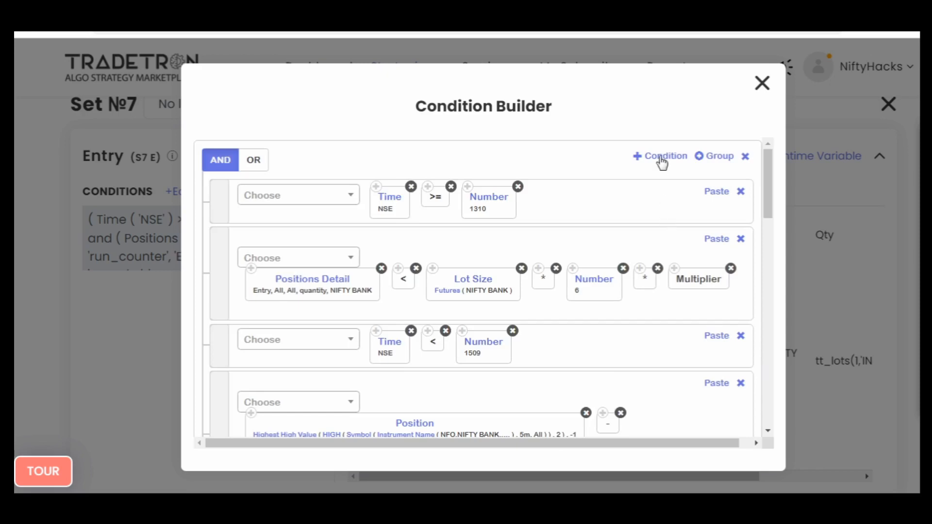
{"action": "scroll", "coordinate": [641, 361], "scroll_direction": "down", "scroll_amount": 10}
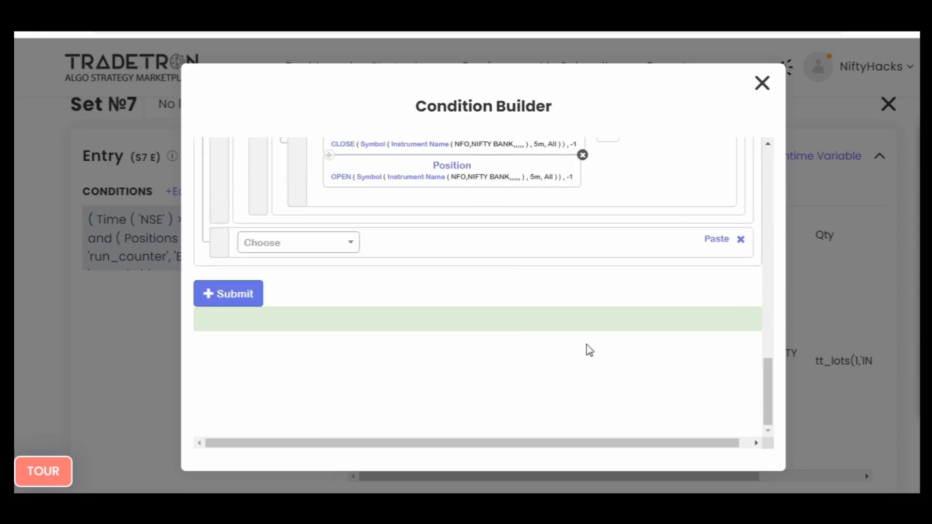
{"action": "scroll", "coordinate": [476, 318], "scroll_direction": "up", "scroll_amount": 3}
{"action": "scroll", "coordinate": [693, 384], "scroll_direction": "down", "scroll_amount": 4}
{"action": "left_click", "coordinate": [742, 242]}
- Review the rows of Set №7's entry condition, from the time limits to the nested OR group of candle comparisons
{"action": "scroll", "coordinate": [592, 349], "scroll_direction": "up", "scroll_amount": 10}
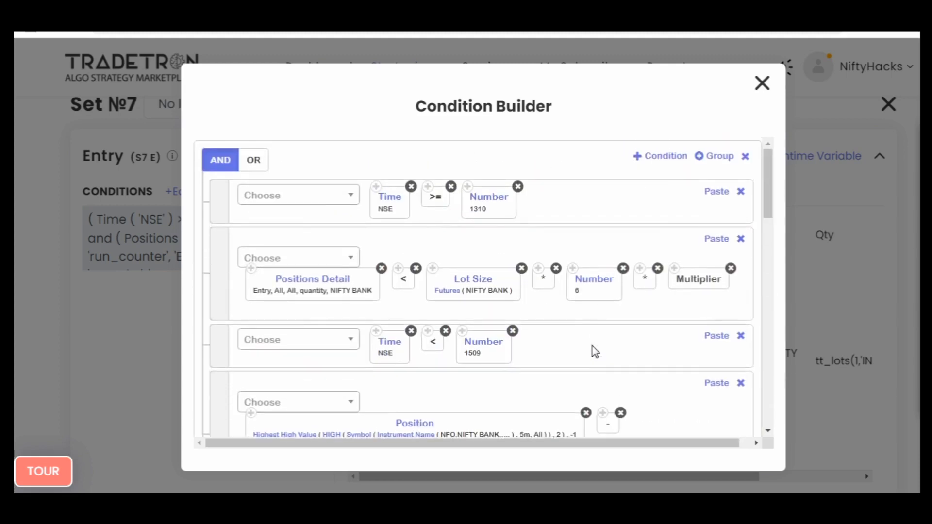
{"action": "scroll", "coordinate": [618, 359], "scroll_direction": "down", "scroll_amount": 5}
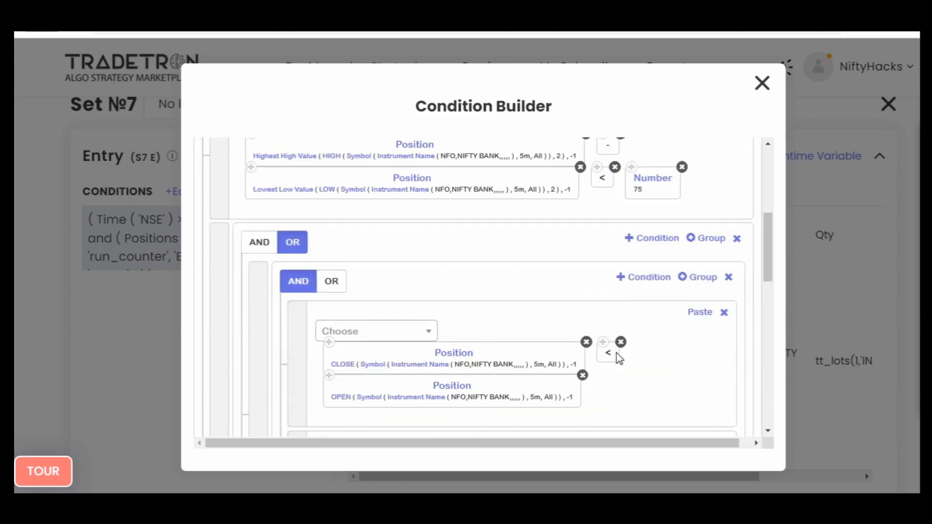
{"action": "scroll", "coordinate": [619, 358], "scroll_direction": "down", "scroll_amount": 6}
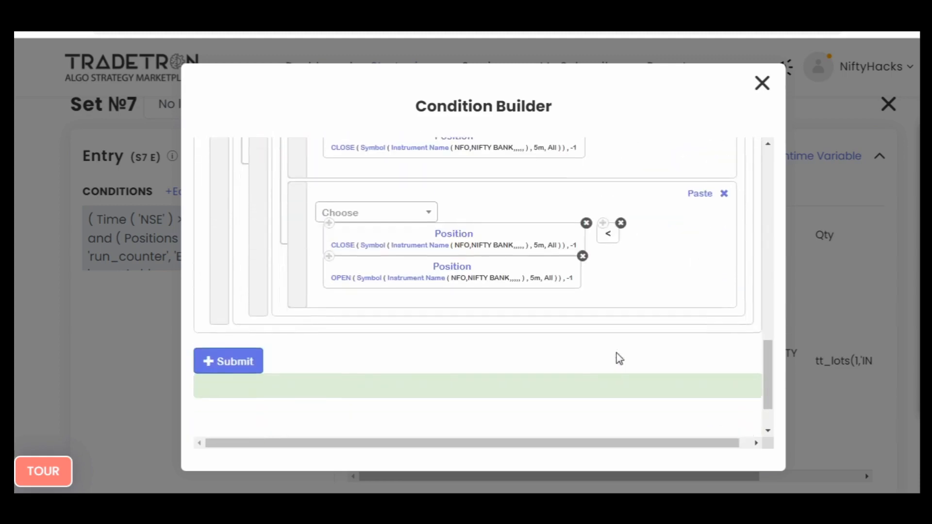
{"action": "scroll", "coordinate": [619, 358], "scroll_direction": "up", "scroll_amount": 10}
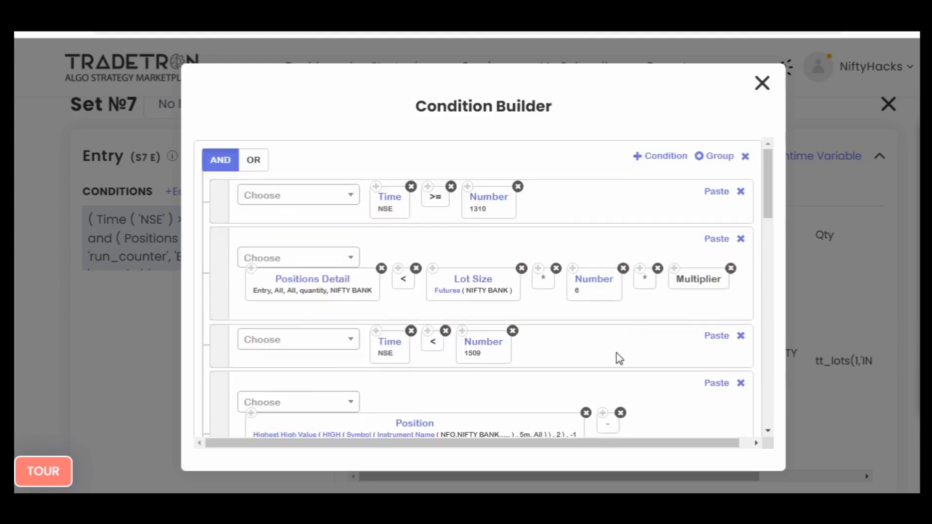
{"action": "scroll", "coordinate": [619, 359], "scroll_direction": "down", "scroll_amount": 3}
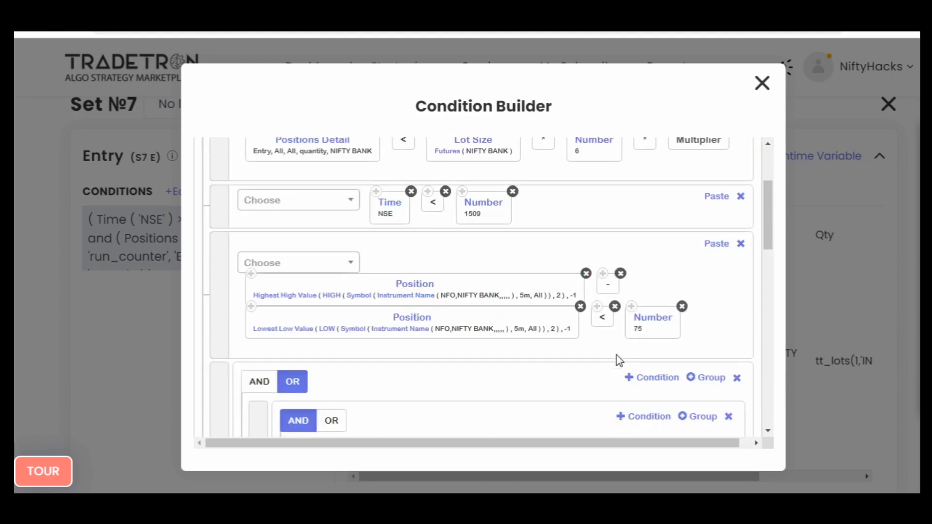
{"action": "scroll", "coordinate": [620, 359], "scroll_direction": "up", "scroll_amount": 3}
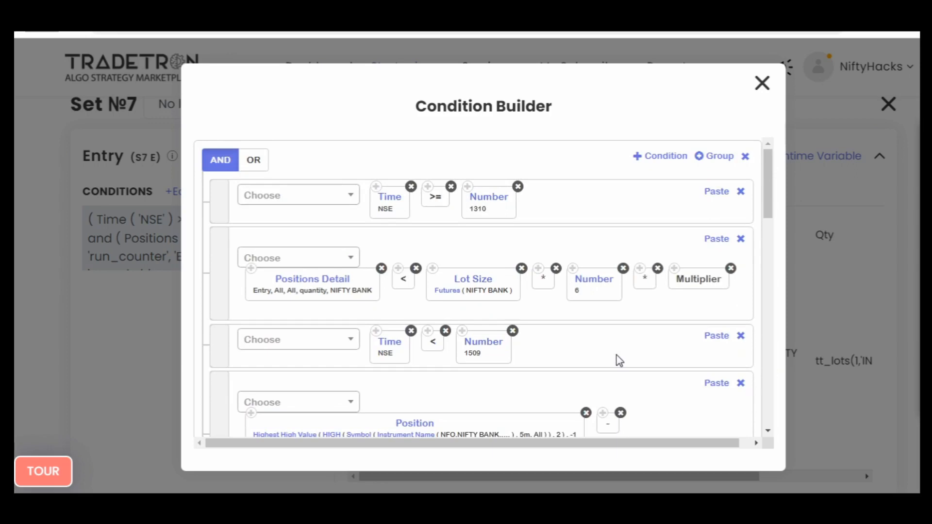
{"action": "scroll", "coordinate": [619, 360], "scroll_direction": "down", "scroll_amount": 10}
{"action": "scroll", "coordinate": [619, 361], "scroll_direction": "up", "scroll_amount": 10}
- Add a condition row to Set №7's entry that starts with Get Runtime of the variable 3rdh
{"action": "left_click", "coordinate": [664, 156]}
{"action": "scroll", "coordinate": [639, 358], "scroll_direction": "down", "scroll_amount": 10}
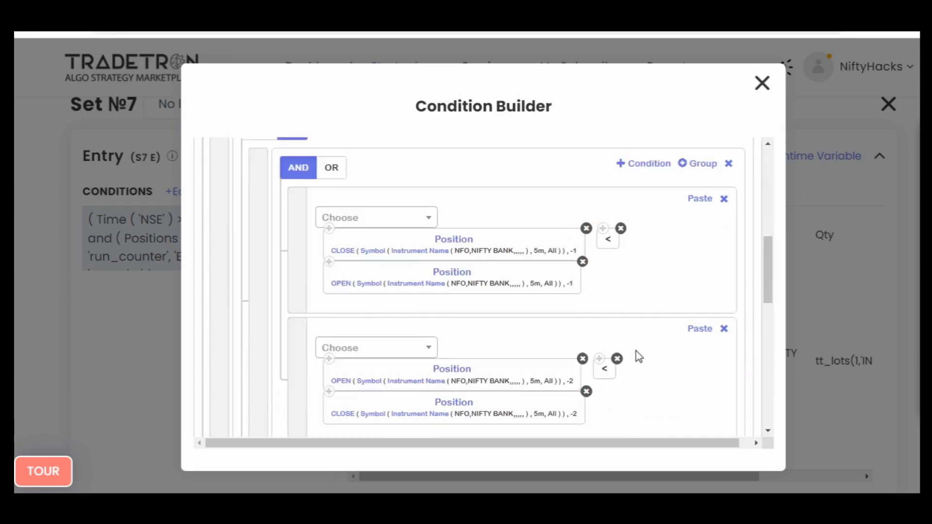
{"action": "left_click", "coordinate": [313, 244]}
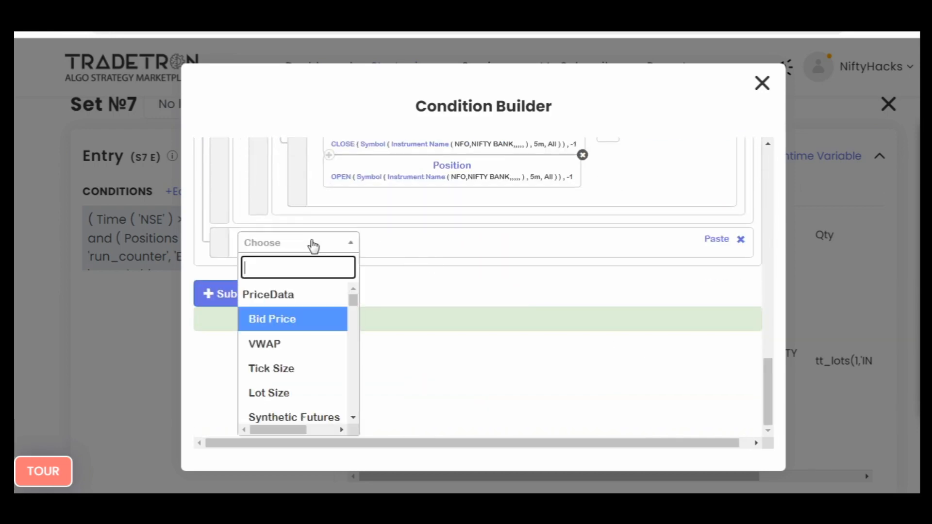
{"action": "type", "text": "run"}
{"action": "key", "text": "Return"}
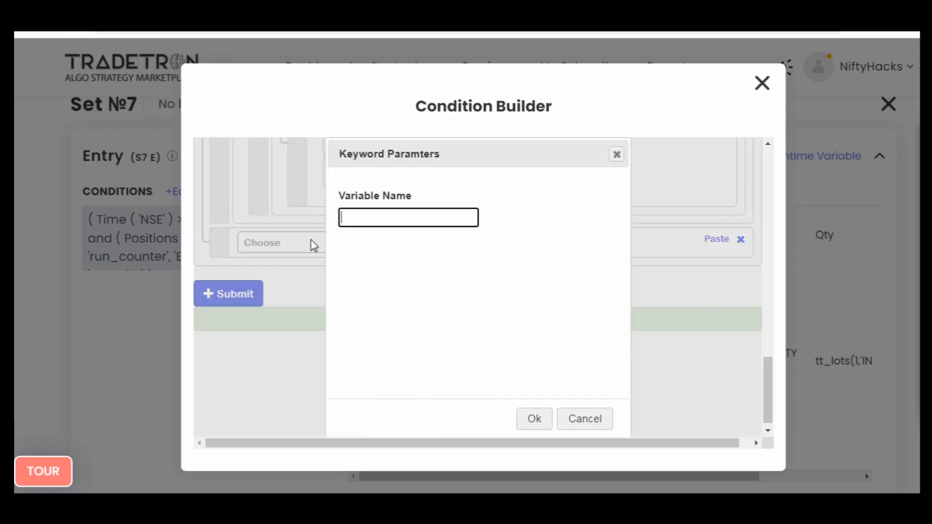
{"action": "left_click", "coordinate": [413, 224]}
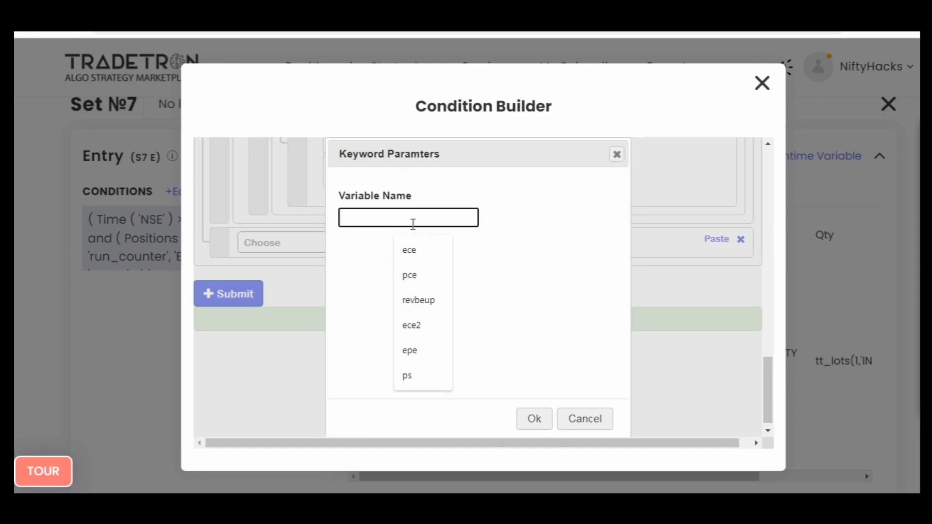
{"action": "type", "text": "3rdh"}
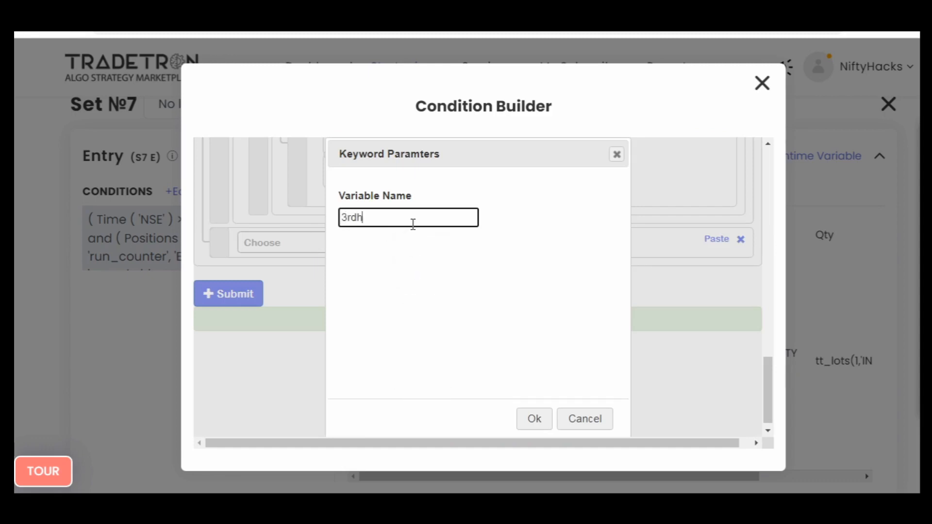
{"action": "left_click", "coordinate": [525, 426]}
- Append the != operator after the 3rdh runtime keyword in the new condition row
{"action": "left_click", "coordinate": [317, 249]}
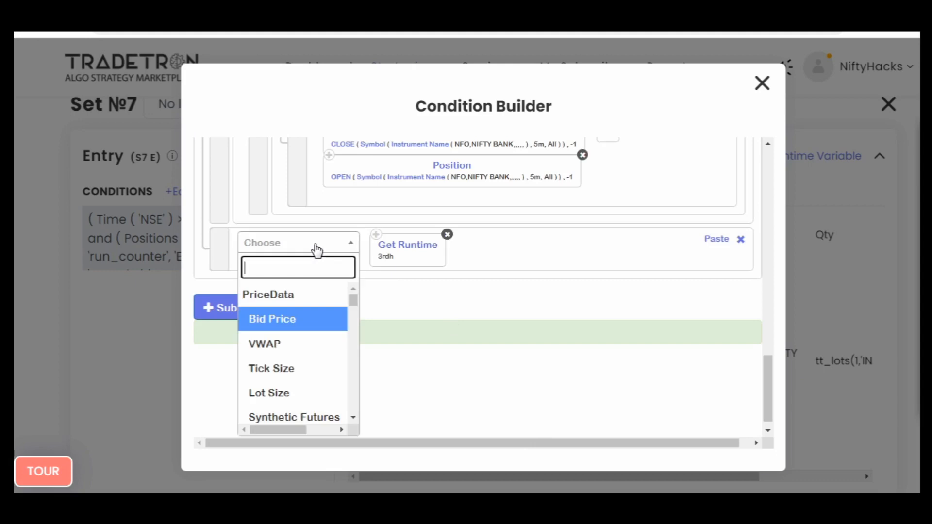
{"action": "type", "text": "="}
{"action": "key", "text": "Down"}
{"action": "key", "text": "Down"}
{"action": "key", "text": "Down"}
{"action": "key", "text": "Return"}
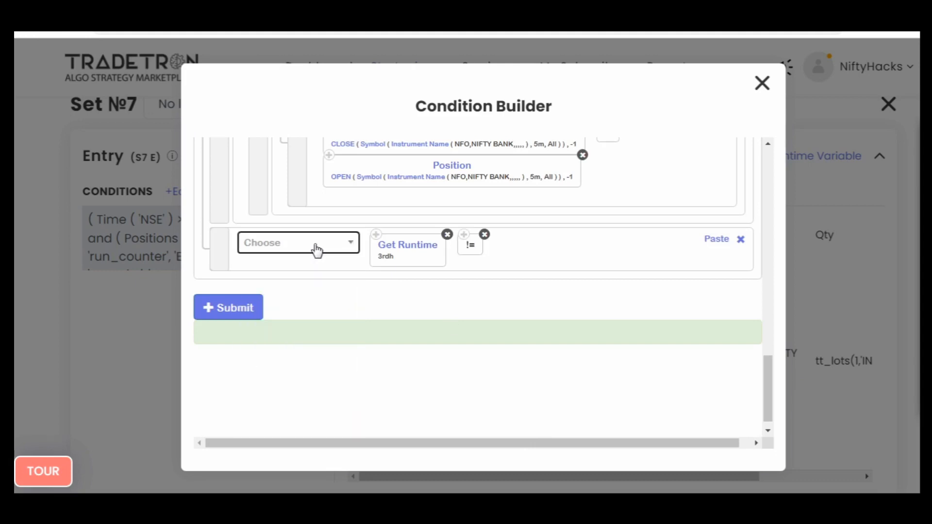
- Complete the 3rdh runtime condition row by adding the Number keyword with value 1 after the != operator
{"action": "left_click", "coordinate": [317, 249]}
{"action": "type", "text": "vo"}
{"action": "key", "text": "BackSpace"}
{"action": "key", "text": "BackSpace"}
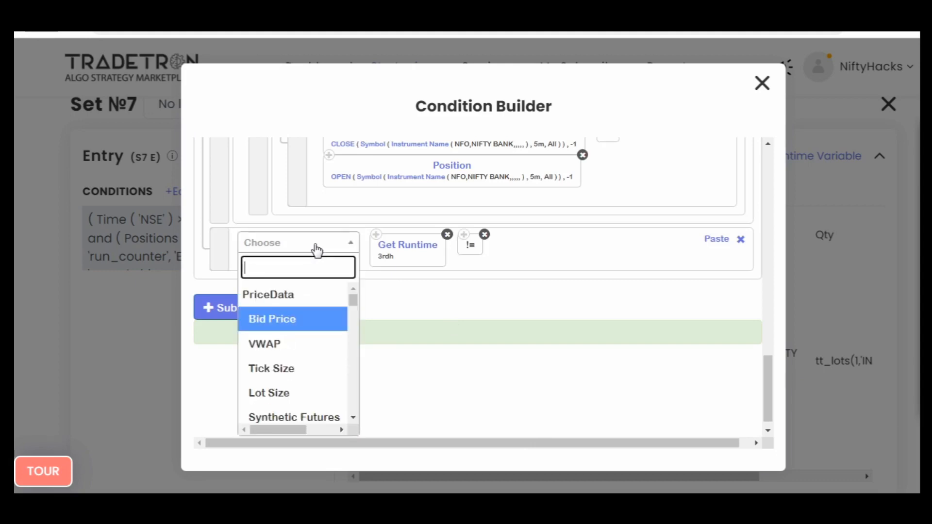
{"action": "type", "text": "num"}
{"action": "key", "text": "Down"}
{"action": "key", "text": "Down"}
{"action": "key", "text": "Return"}
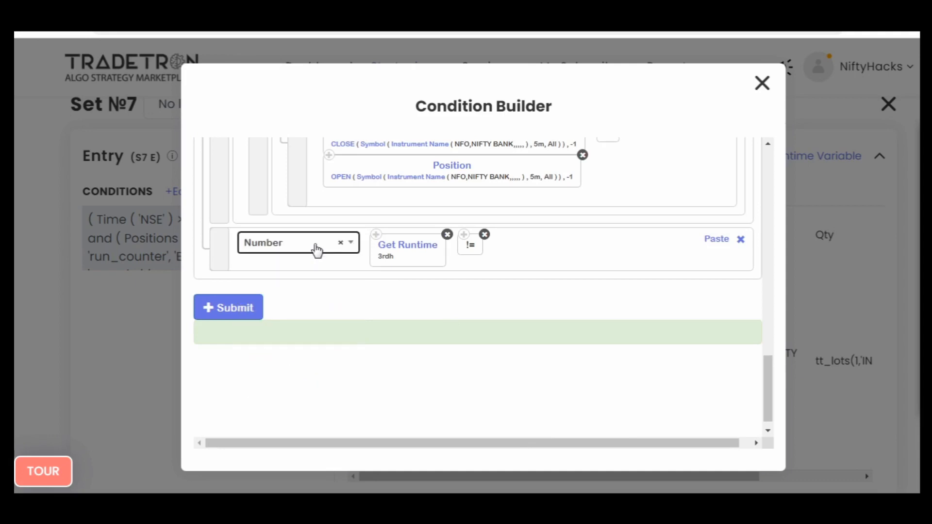
{"action": "type", "text": "1"}
{"action": "key", "text": "Return"}
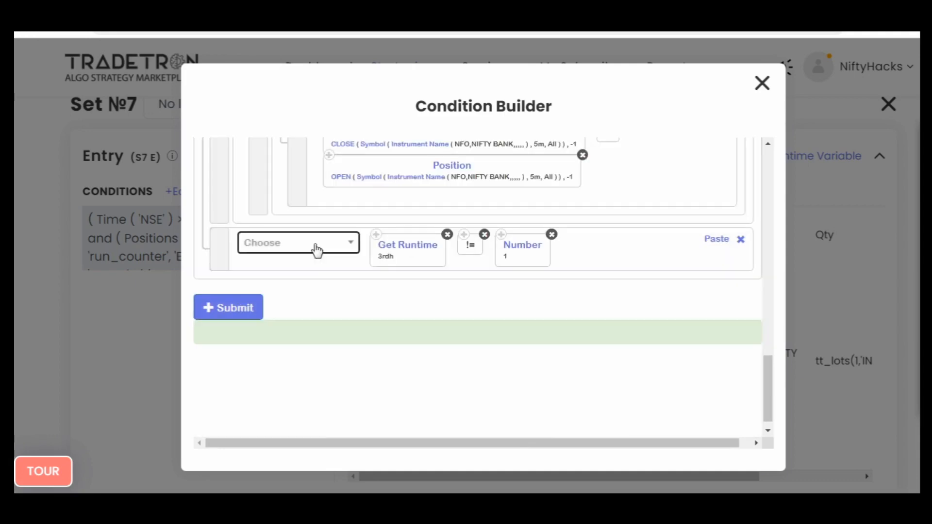
- Submit Set №7's updated entry condition, check its rows, and close the condition builder
{"action": "left_click", "coordinate": [241, 312]}
{"action": "scroll", "coordinate": [643, 333], "scroll_direction": "up", "scroll_amount": 10}
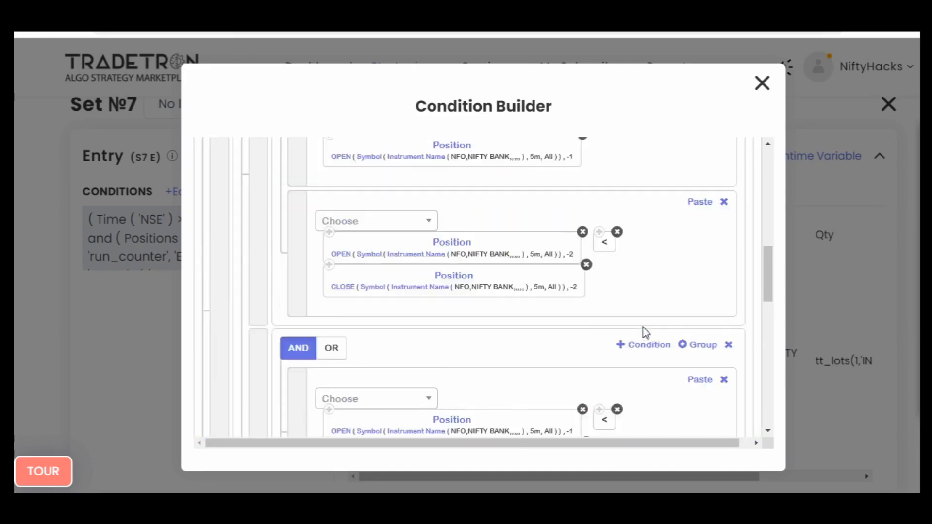
{"action": "scroll", "coordinate": [645, 333], "scroll_direction": "down", "scroll_amount": 2}
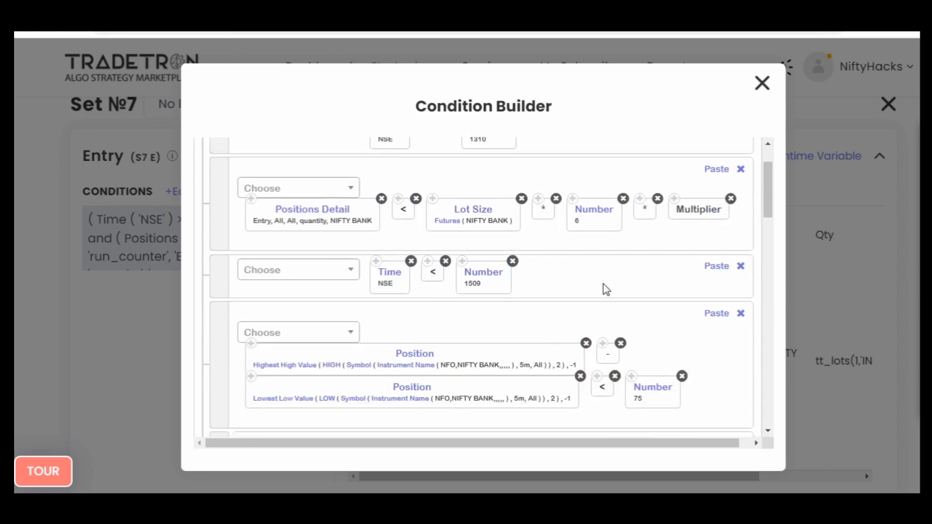
{"action": "scroll", "coordinate": [676, 316], "scroll_direction": "down", "scroll_amount": 1}
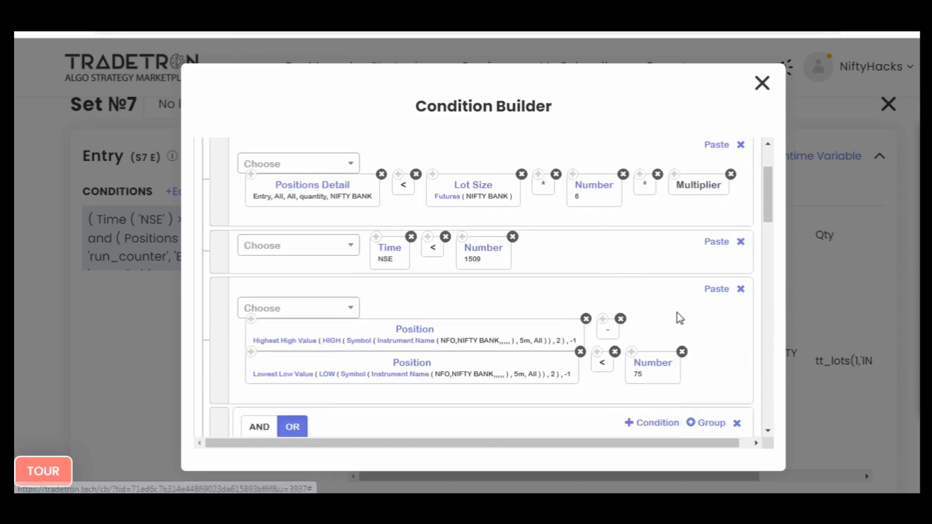
{"action": "scroll", "coordinate": [680, 318], "scroll_direction": "up", "scroll_amount": 3}
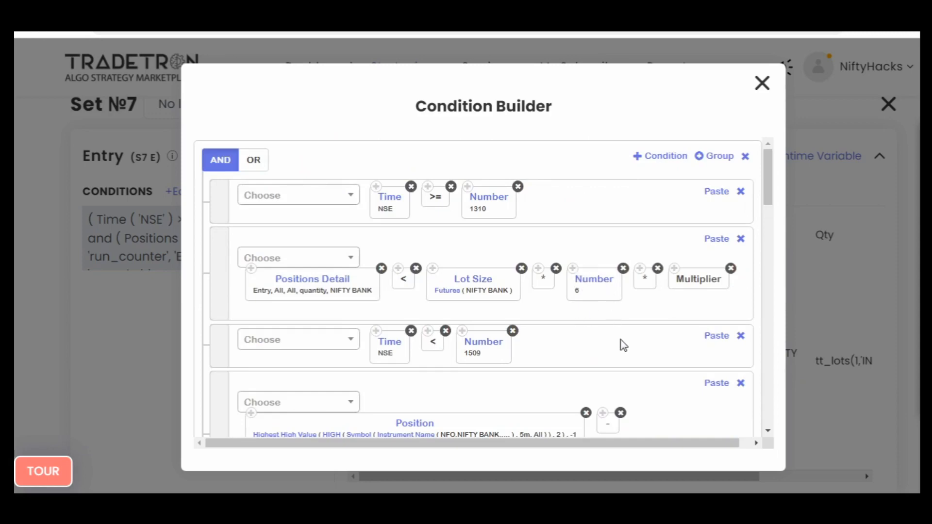
{"action": "scroll", "coordinate": [621, 342], "scroll_direction": "down", "scroll_amount": 10}
{"action": "scroll", "coordinate": [619, 337], "scroll_direction": "up", "scroll_amount": 5}
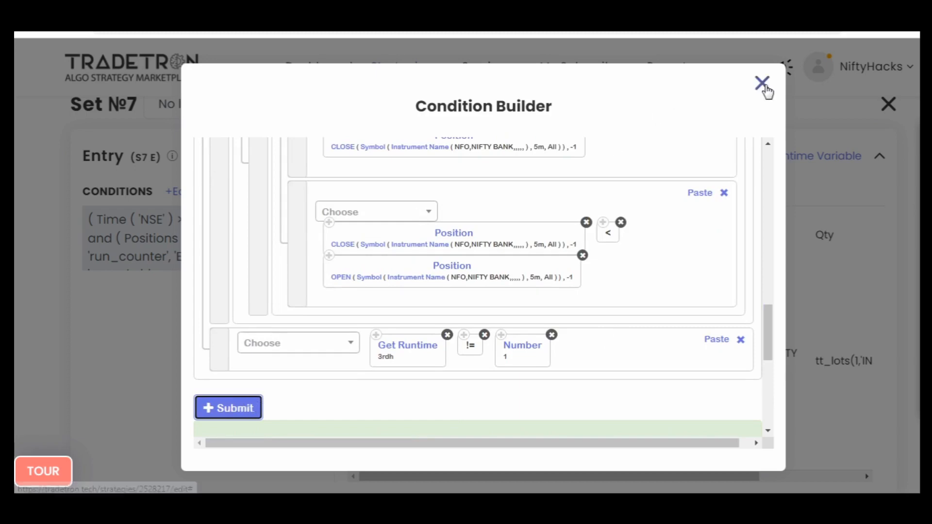
{"action": "left_click", "coordinate": [762, 83]}
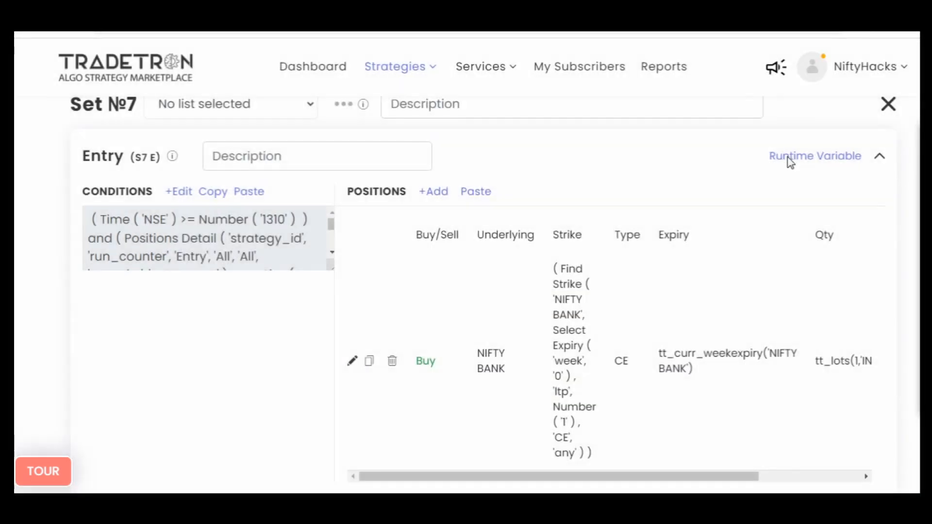
- Begin a new runtime variable for Set №7's entry and name it 3rdh
{"action": "left_click", "coordinate": [790, 158]}
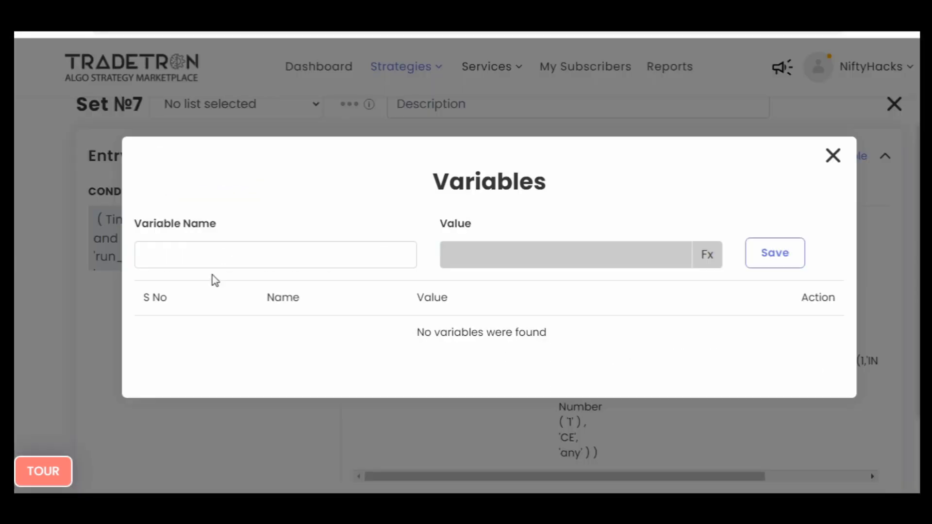
{"action": "left_click", "coordinate": [236, 250]}
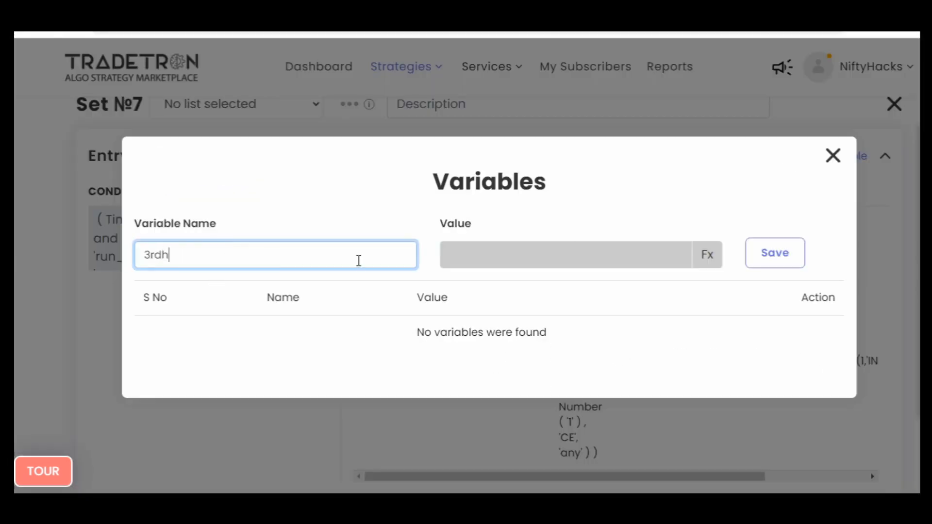
{"action": "type", "text": "3rdh"}
- Define the value of the 3rdh variable as the formula Number 1 and save the variable
{"action": "left_click", "coordinate": [704, 257]}
{"action": "left_click", "coordinate": [273, 190]}
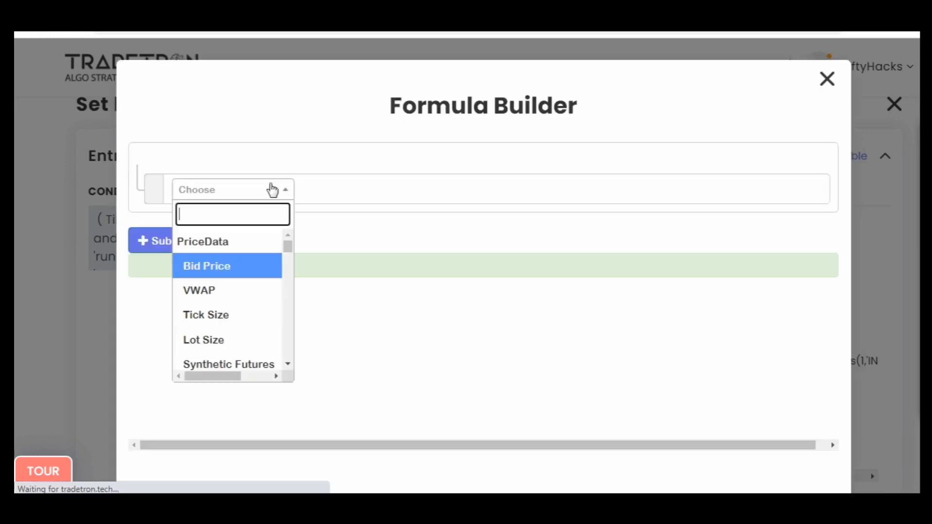
{"action": "type", "text": "num"}
{"action": "scroll", "coordinate": [243, 315], "scroll_direction": "down", "scroll_amount": 1}
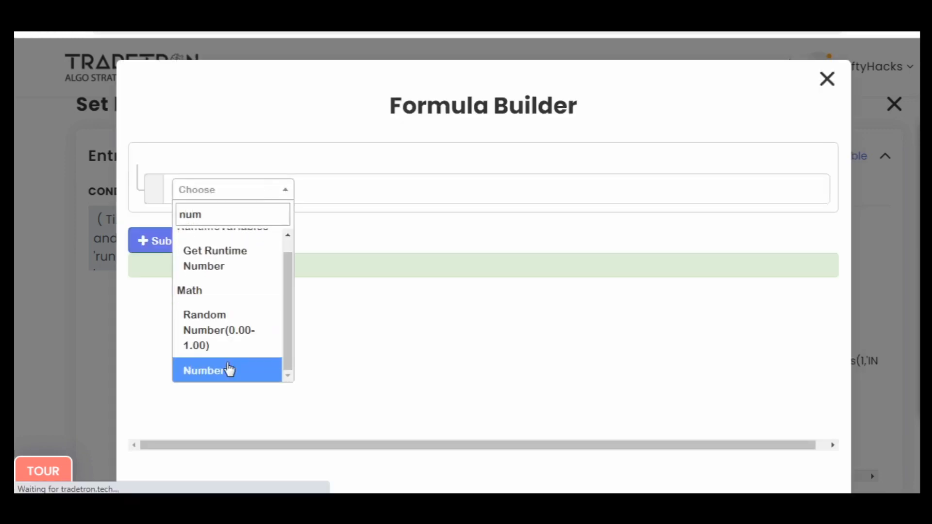
{"action": "left_click", "coordinate": [229, 370]}
{"action": "left_click", "coordinate": [359, 223]}
{"action": "type", "text": "1"}
{"action": "left_click", "coordinate": [530, 420]}
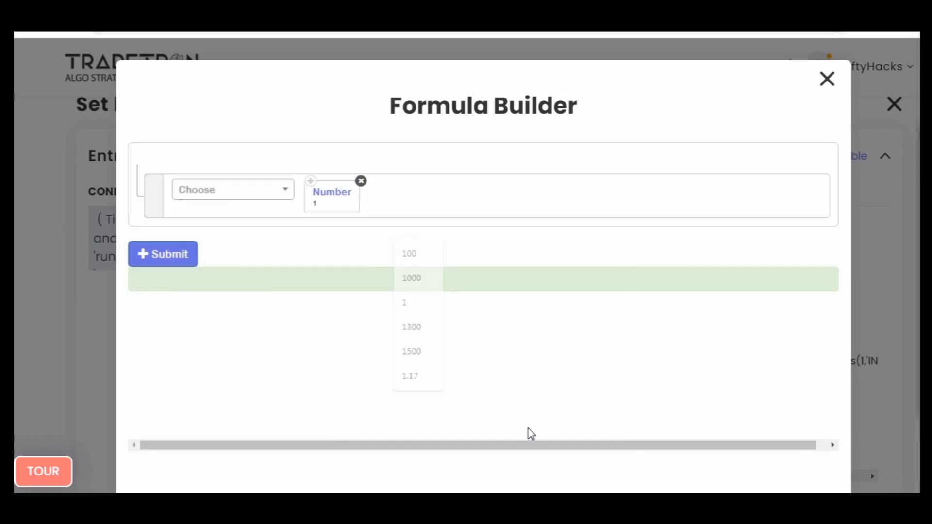
{"action": "left_click", "coordinate": [167, 253]}
{"action": "left_click", "coordinate": [828, 81]}
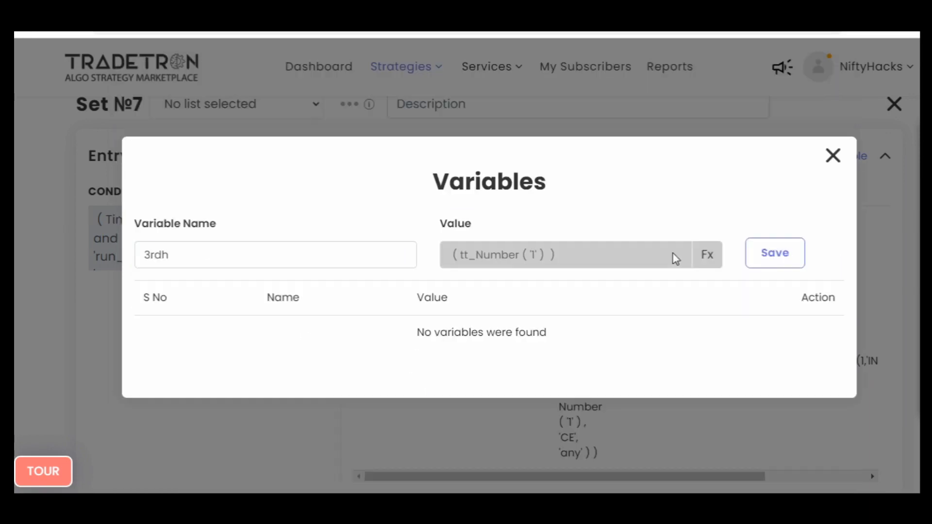
{"action": "left_click", "coordinate": [753, 263]}
- Start entering the name of a second runtime variable for Set №7's entry
{"action": "left_click", "coordinate": [356, 253]}
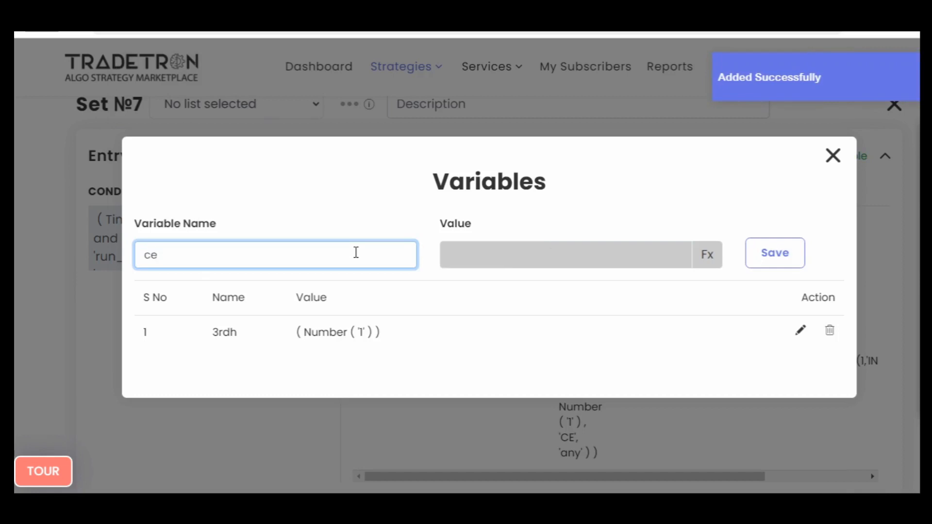
{"action": "type", "text": "ce"}
{"action": "key", "text": "BackSpace"}
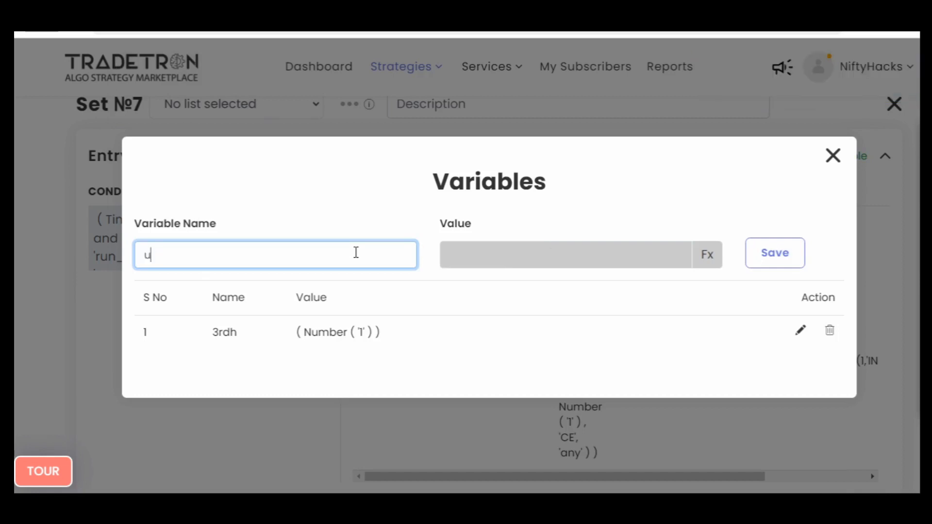
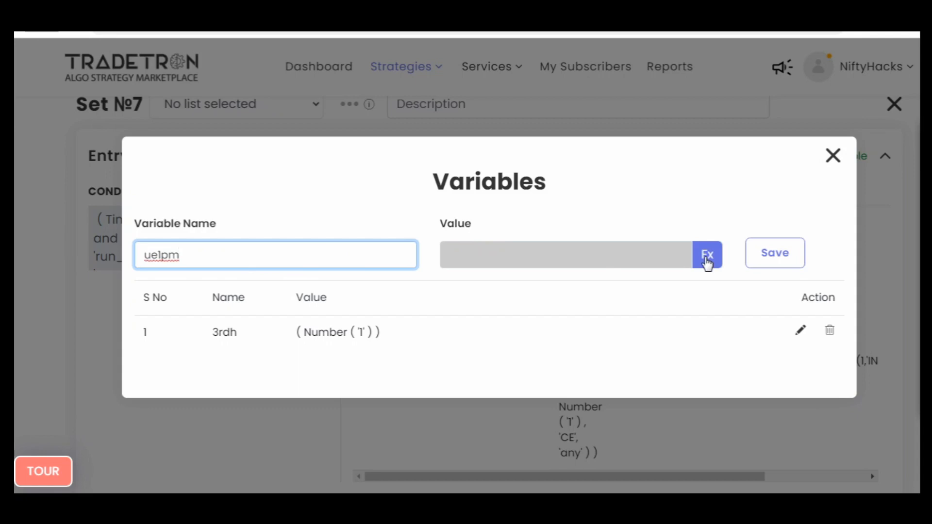
- Review the Set 6 exit conditions to check which runtime variable names they use
{"action": "left_click", "coordinate": [833, 156]}
{"action": "scroll", "coordinate": [11, 339], "scroll_direction": "up", "scroll_amount": 10}
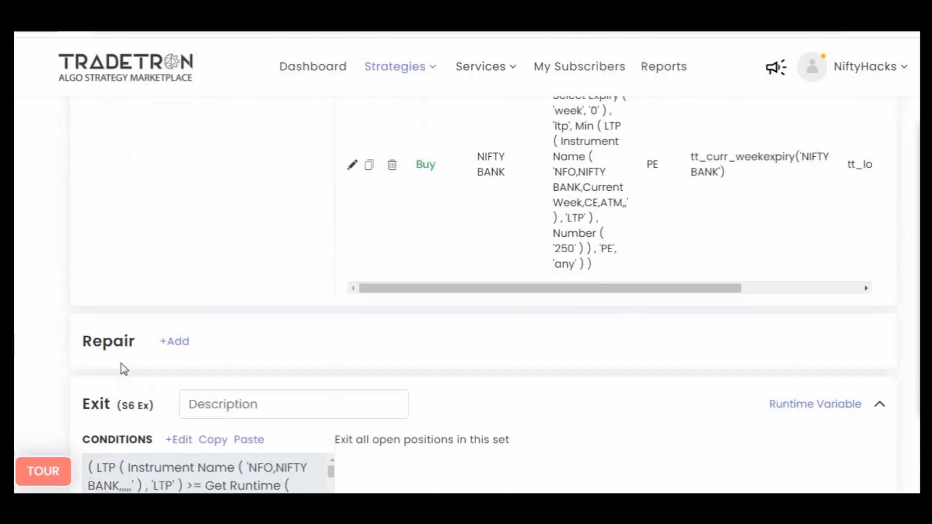
{"action": "left_click", "coordinate": [179, 440]}
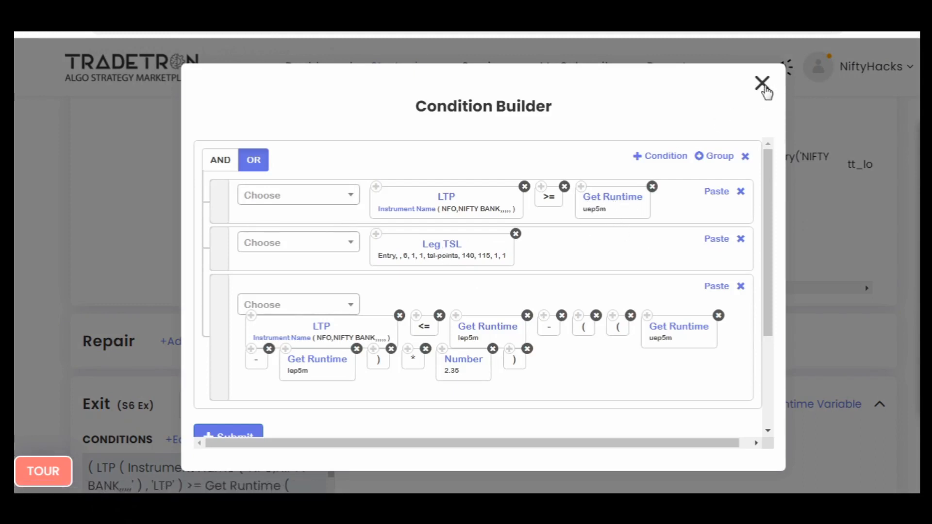
{"action": "left_click", "coordinate": [762, 84]}
{"action": "scroll", "coordinate": [29, 349], "scroll_direction": "up", "scroll_amount": 10}
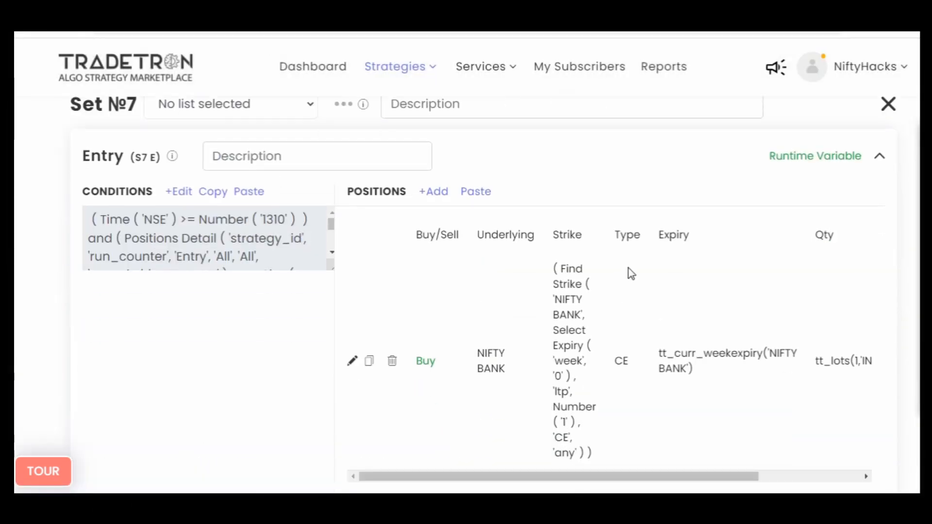
- Start a new runtime variable named uep5m1 for the Set 7 entry and open its value formula
{"action": "left_click", "coordinate": [814, 160]}
{"action": "left_click", "coordinate": [300, 250]}
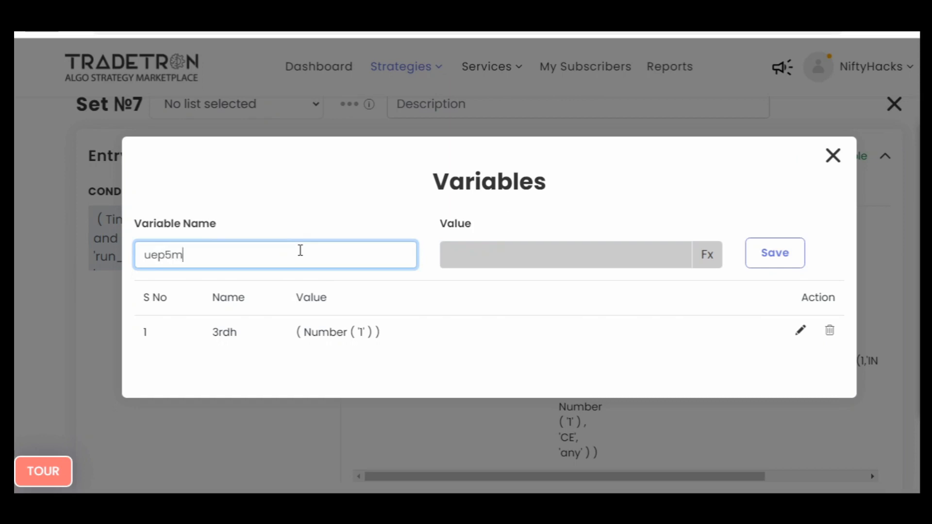
{"action": "left_click", "coordinate": [706, 259]}
- Add a Position keyword to the uep5m1 formula with the series Highest High Value and position -1
{"action": "left_click", "coordinate": [279, 191]}
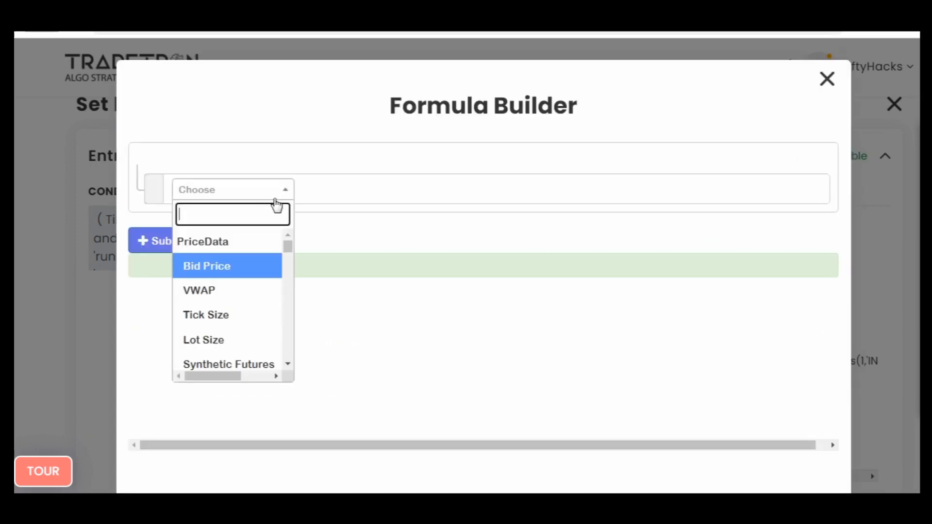
{"action": "type", "text": "posi"}
{"action": "key", "text": "Return"}
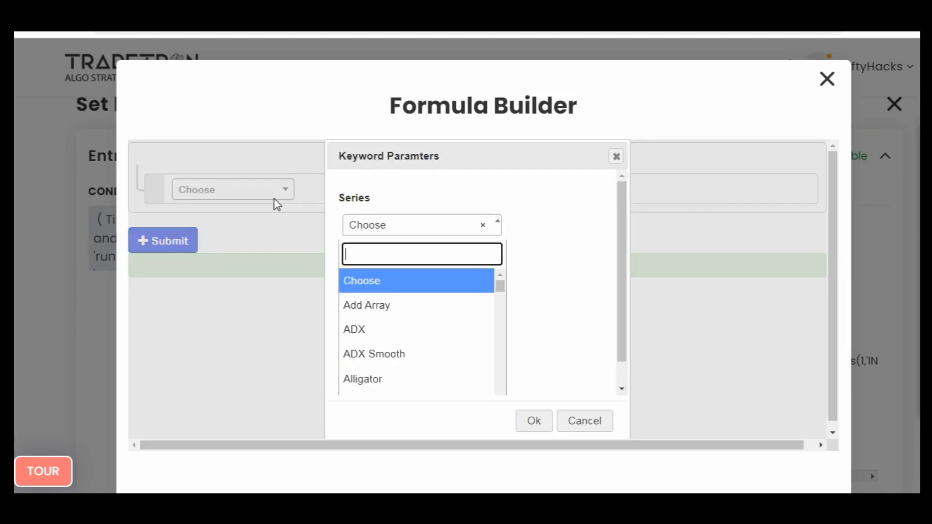
{"action": "type", "text": "high"}
{"action": "key", "text": "Down"}
{"action": "key", "text": "Return"}
{"action": "key", "text": "Tab"}
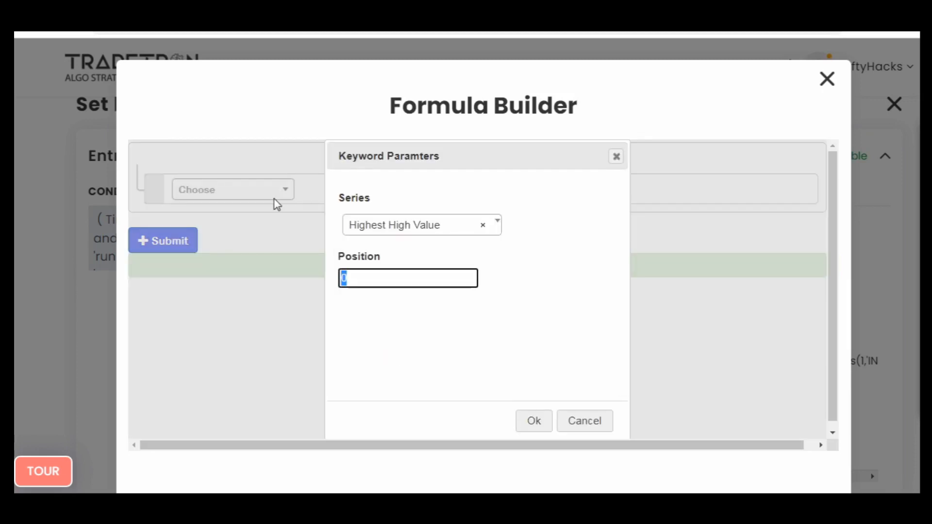
{"action": "key", "text": "Return"}
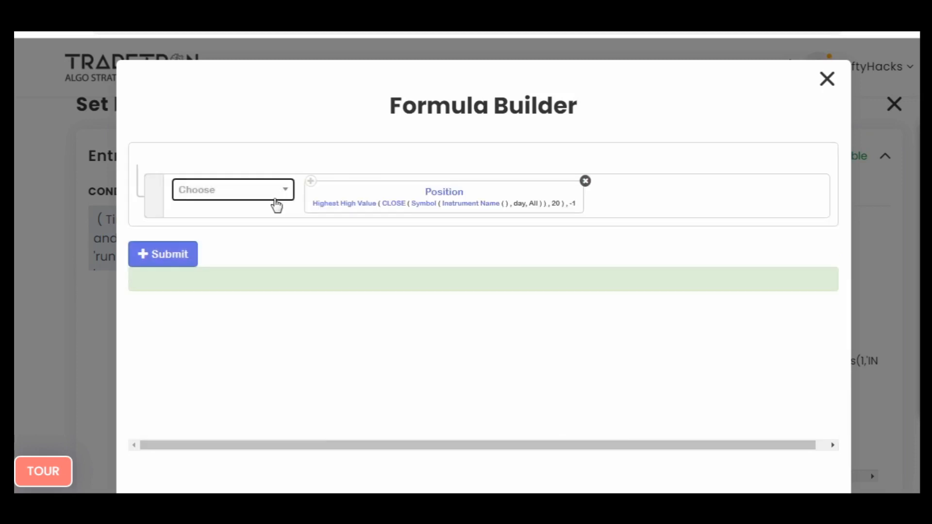
- Set the Highest High Value parameters to series HIGH and period 2
{"action": "left_click", "coordinate": [352, 208]}
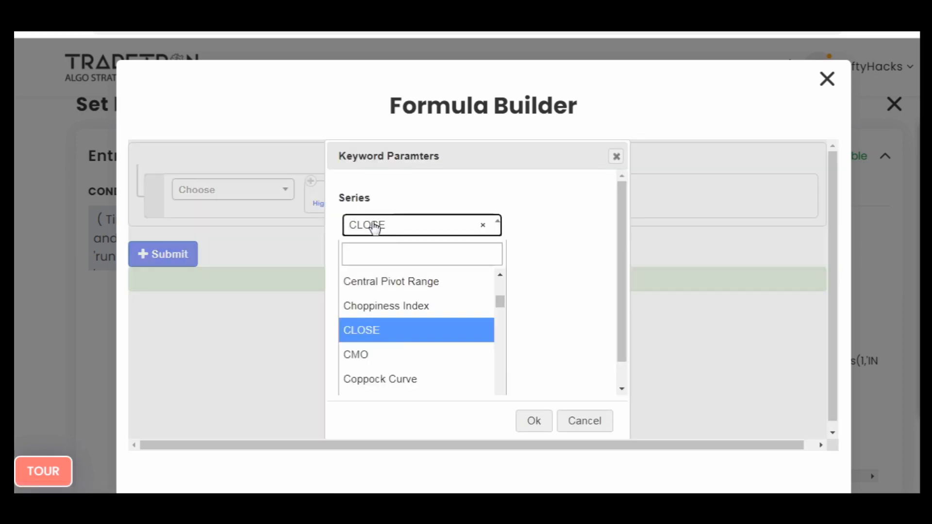
{"action": "type", "text": "high"}
{"action": "key", "text": "Return"}
{"action": "key", "text": "Tab"}
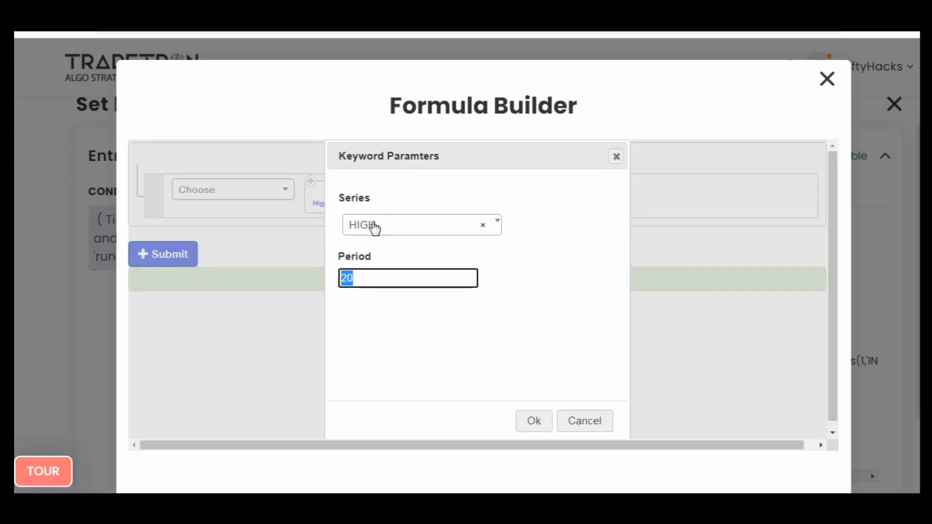
{"action": "key", "text": "BackSpace"}
{"action": "key", "text": "Tab"}
{"action": "key", "text": "Return"}
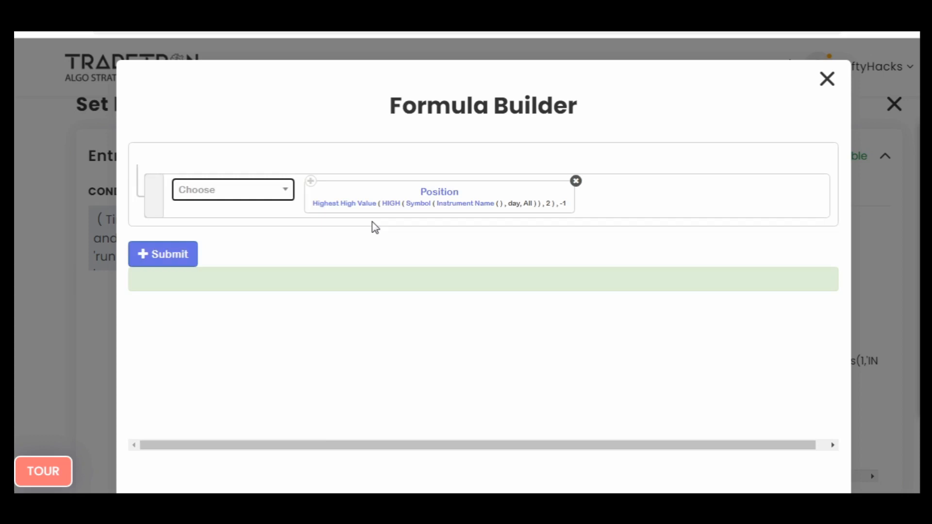
- Set the candle type of the symbol in the Highest High Value formula to 5m
{"action": "left_click", "coordinate": [416, 204]}
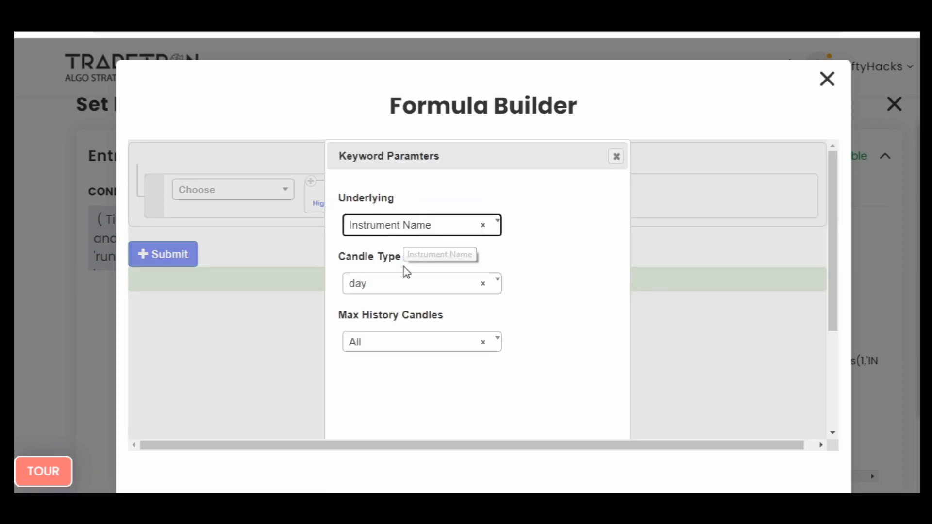
{"action": "left_click", "coordinate": [406, 286]}
{"action": "type", "text": "5"}
{"action": "key", "text": "Return"}
{"action": "scroll", "coordinate": [406, 293], "scroll_direction": "down", "scroll_amount": 3}
{"action": "key", "text": "Return"}
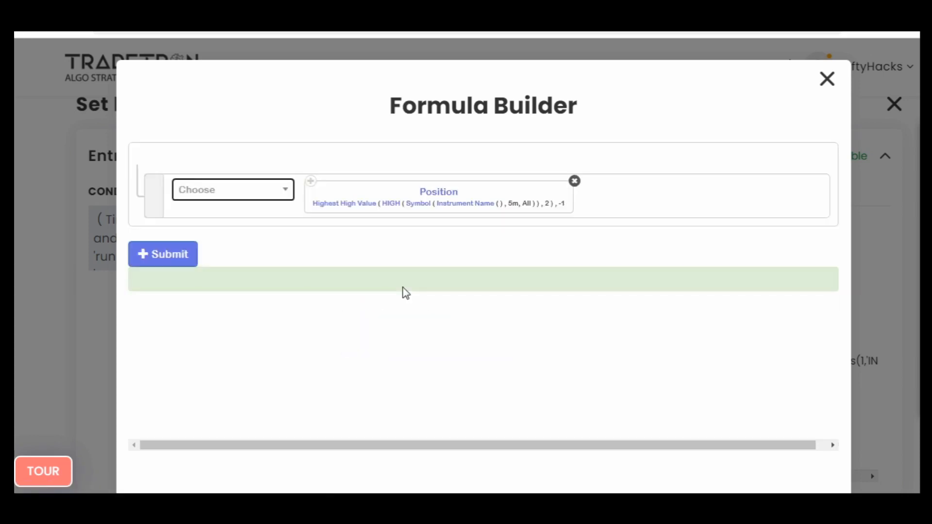
- Set the instrument in the Highest High Value formula to NFO - NIFTY BANK
{"action": "left_click", "coordinate": [461, 213]}
{"action": "type", "text": "nfo"}
{"action": "key", "text": "Return"}
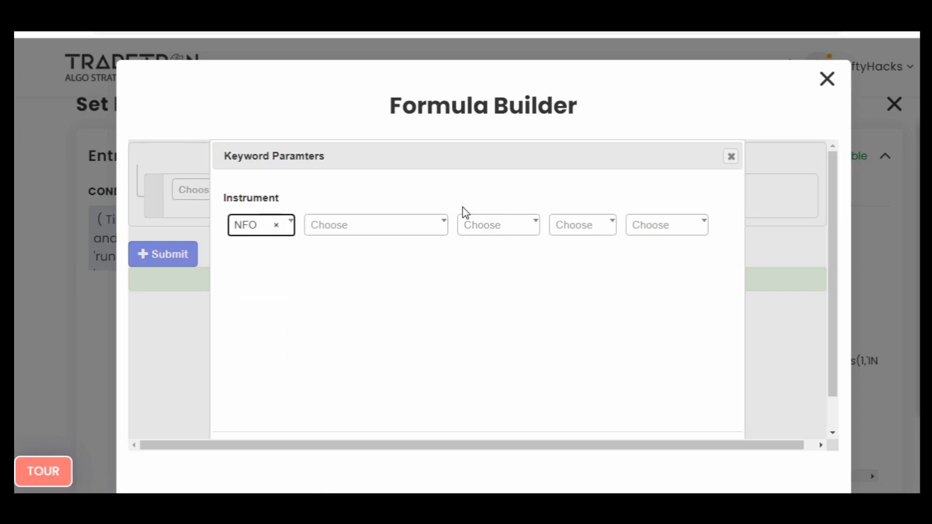
{"action": "key", "text": "Tab"}
{"action": "key", "text": "Return"}
{"action": "type", "text": "nif"}
{"action": "key", "text": "Down"}
{"action": "key", "text": "Return"}
{"action": "key", "text": "Tab"}
{"action": "key", "text": "Tab"}
{"action": "key", "text": "Tab"}
{"action": "key", "text": "Tab"}
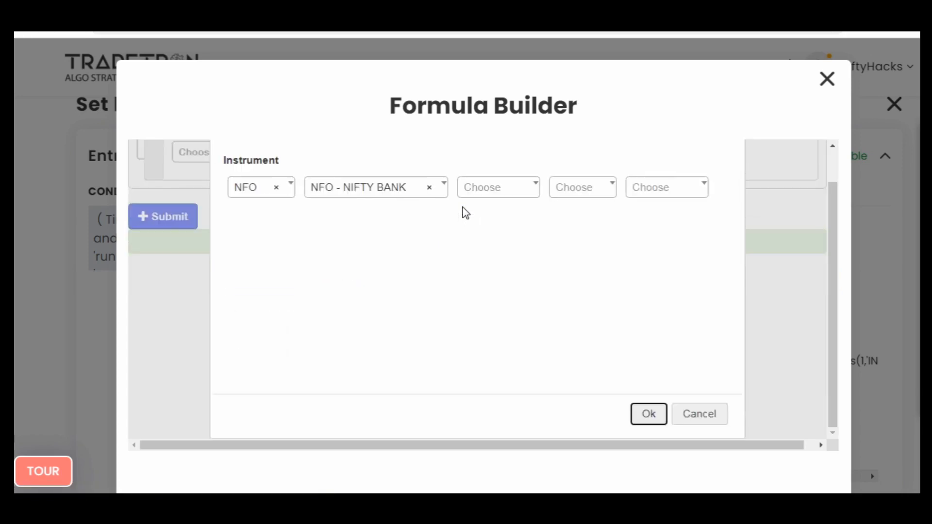
{"action": "key", "text": "Return"}
- Submit the Highest High Value formula and save the uep5m1 variable
{"action": "left_click", "coordinate": [186, 260]}
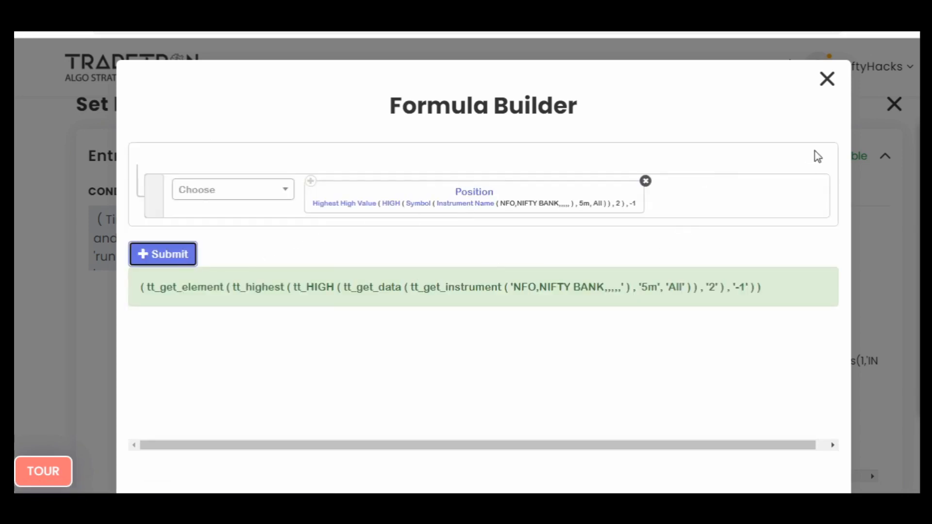
{"action": "left_click", "coordinate": [827, 79]}
{"action": "left_click", "coordinate": [764, 255]}
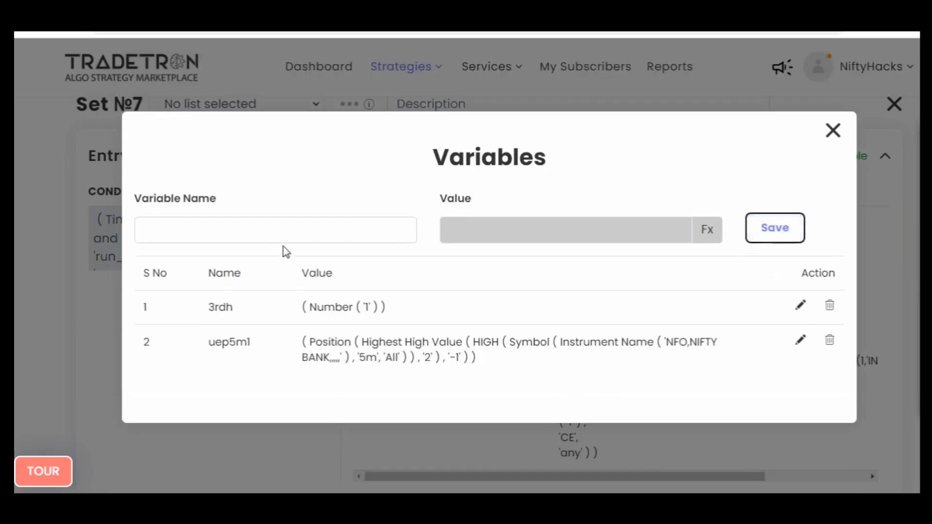
- Start a second runtime variable named lep5m1 and open its value formula
{"action": "left_click", "coordinate": [290, 225]}
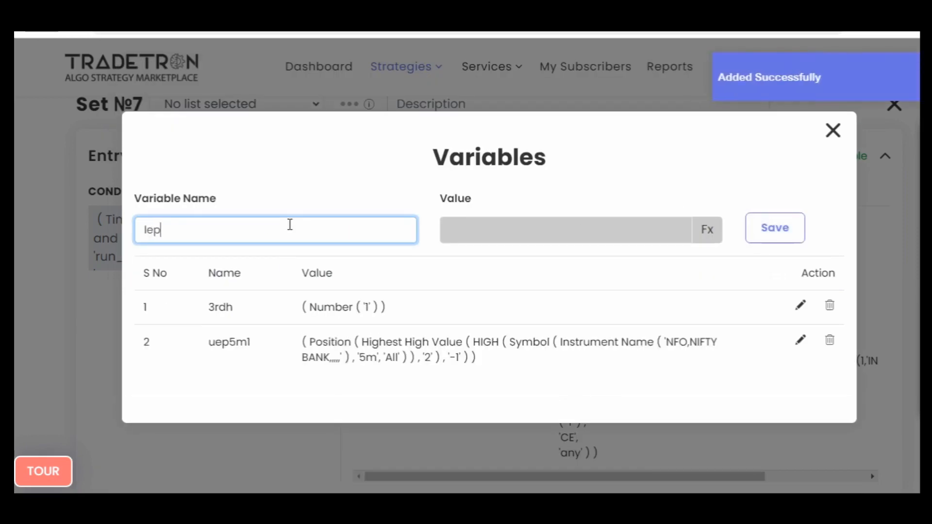
{"action": "type", "text": "lep5ml"}
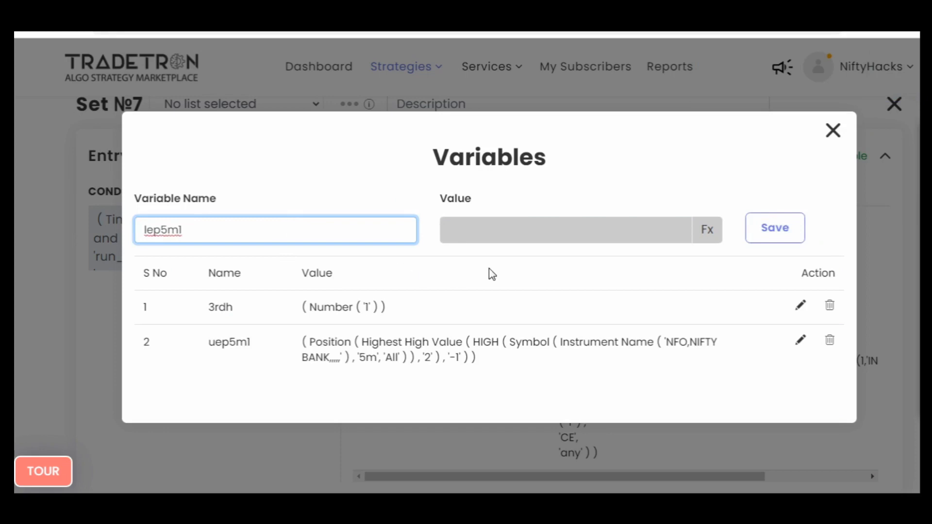
{"action": "left_click", "coordinate": [707, 232]}
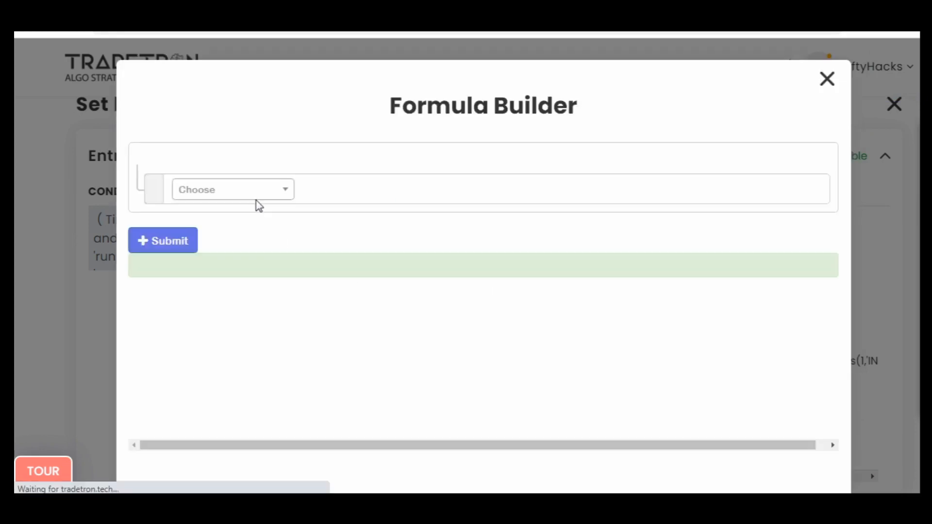
- Add a Position keyword to the lep5m1 formula with the series Lowest Low Value and position -1
{"action": "left_click", "coordinate": [258, 199]}
{"action": "type", "text": "o"}
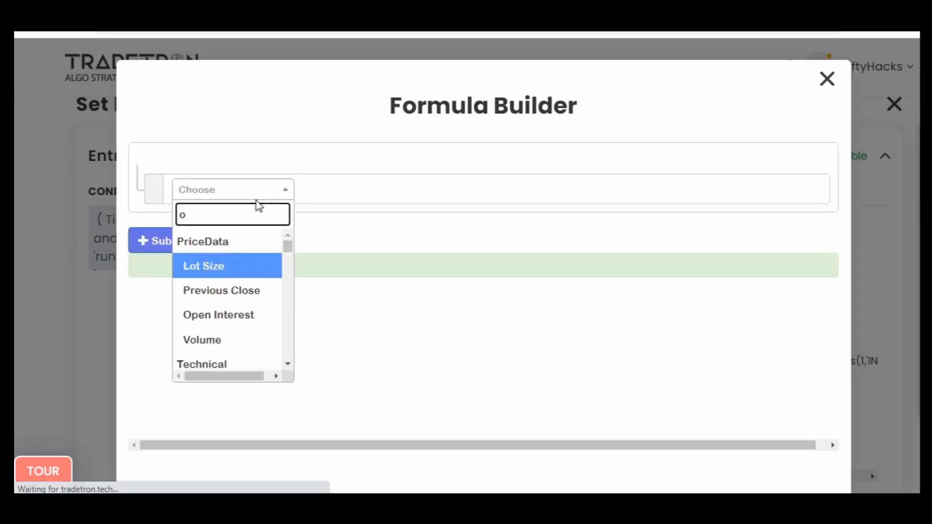
{"action": "key", "text": "BackSpace"}
{"action": "type", "text": "posi"}
{"action": "key", "text": "Return"}
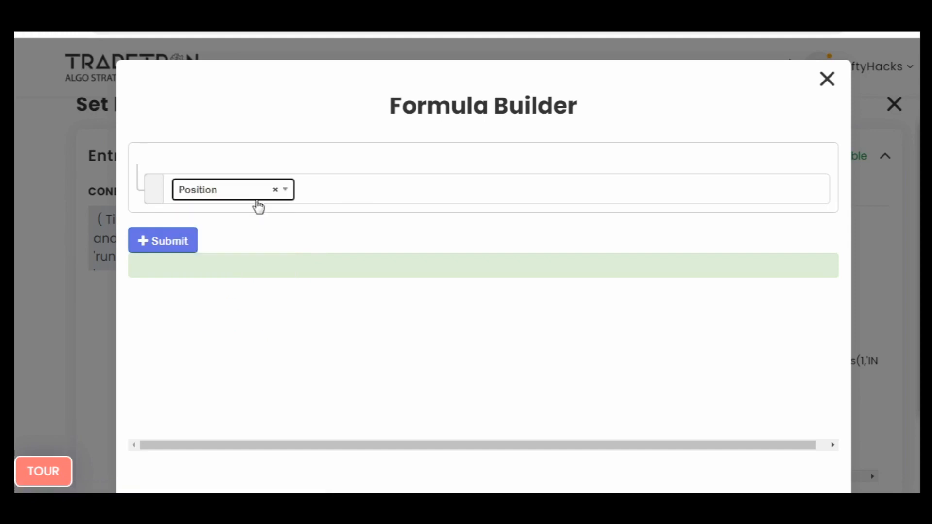
{"action": "type", "text": "lowes"}
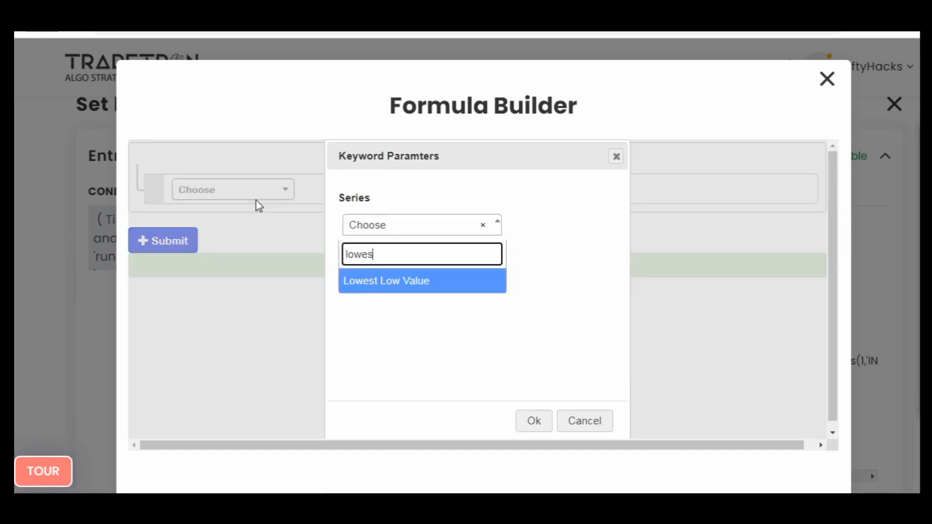
{"action": "key", "text": "Return"}
{"action": "type", "text": "-1"}
{"action": "key", "text": "Tab"}
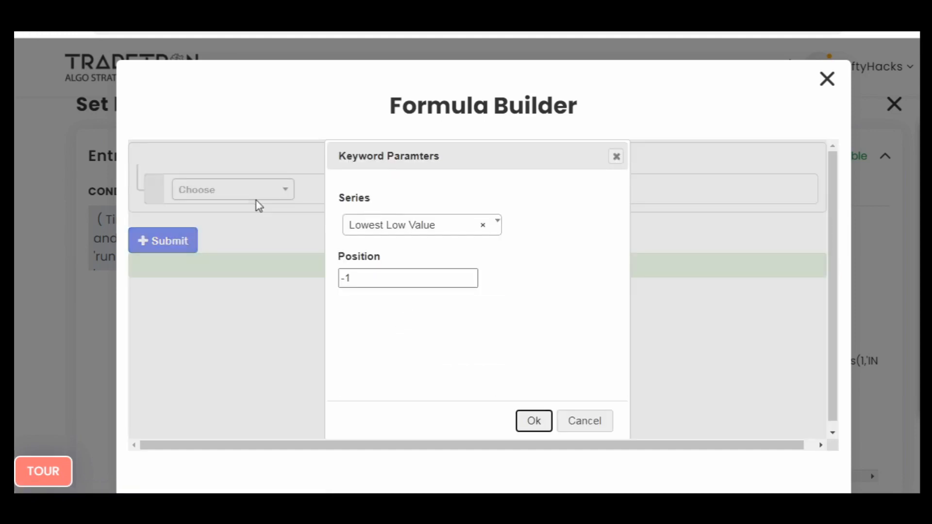
{"action": "key", "text": "Return"}
- Set the Lowest Low Value parameters to series LOW and period 2
{"action": "left_click", "coordinate": [352, 206]}
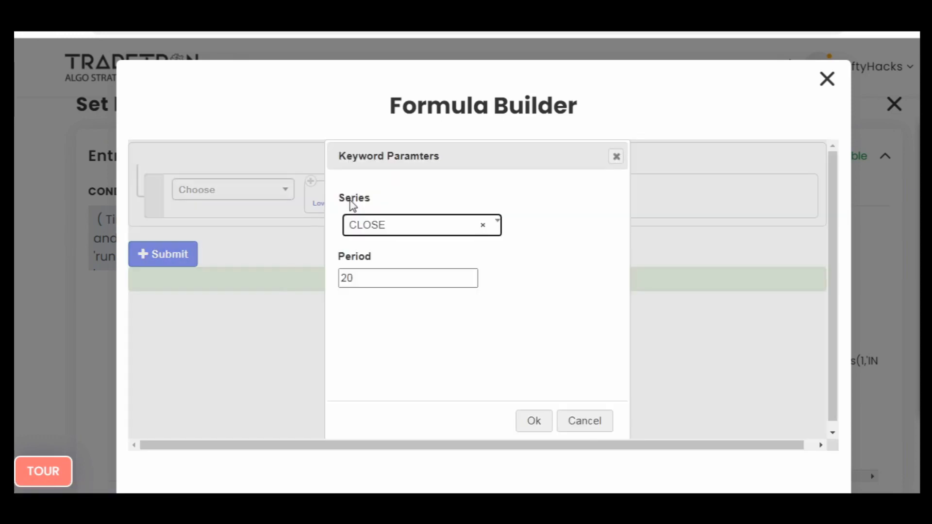
{"action": "left_click", "coordinate": [353, 202]}
{"action": "type", "text": "low"}
{"action": "key", "text": "Down"}
{"action": "key", "text": "Return"}
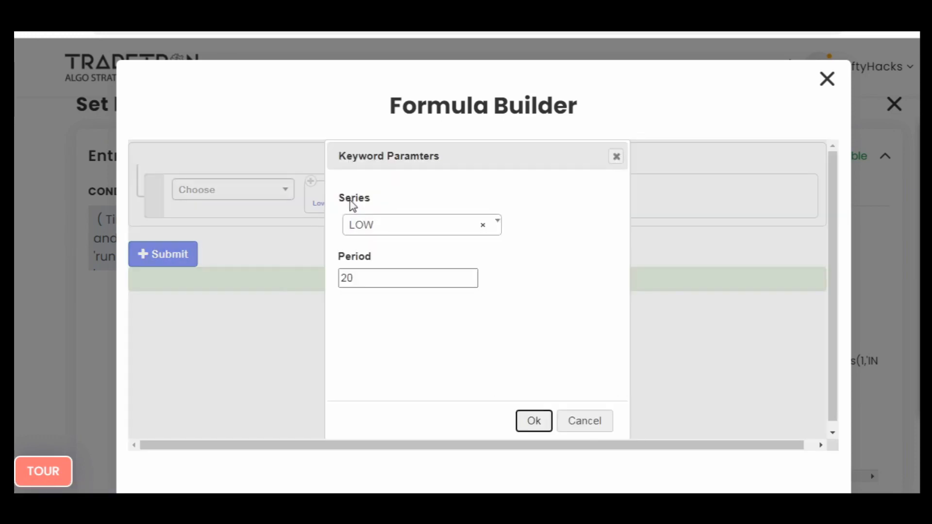
{"action": "key", "text": "Tab"}
{"action": "key", "text": "Tab"}
{"action": "key", "text": "Tab"}
{"action": "type", "text": "2"}
- Set the candle type of the symbol in the Lowest Low Value formula to 5m
{"action": "key", "text": "Tab"}
{"action": "key", "text": "Return"}
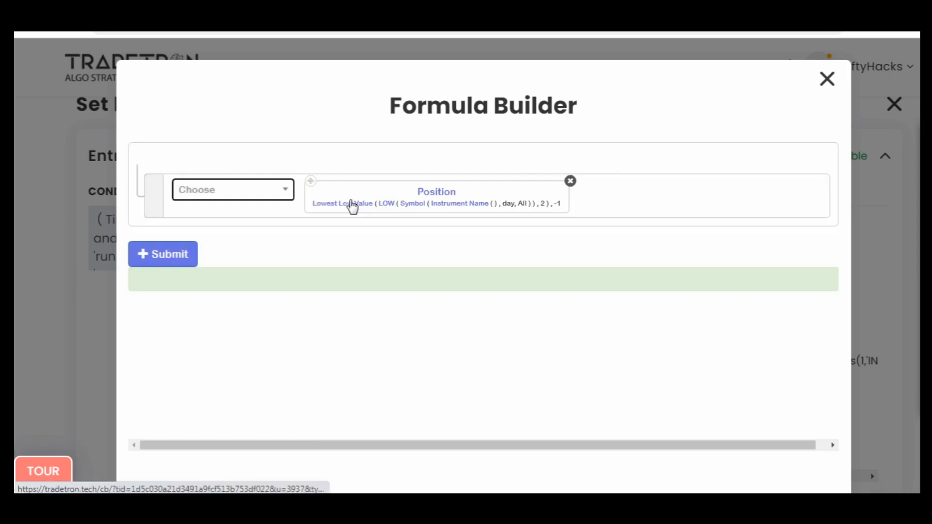
{"action": "left_click", "coordinate": [403, 210]}
{"action": "key", "text": "Tab"}
{"action": "key", "text": "Return"}
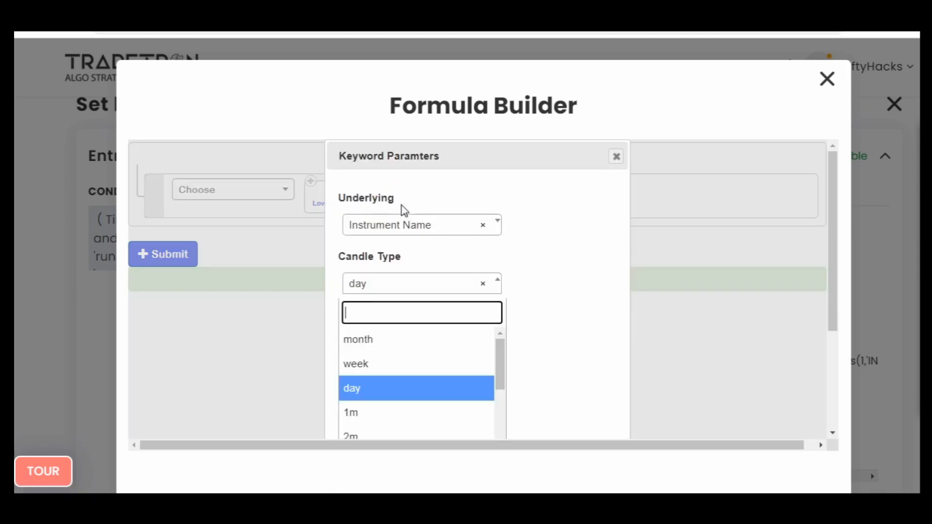
{"action": "type", "text": "5"}
{"action": "key", "text": "Return"}
{"action": "key", "text": "Tab"}
{"action": "key", "text": "Tab"}
{"action": "key", "text": "Return"}
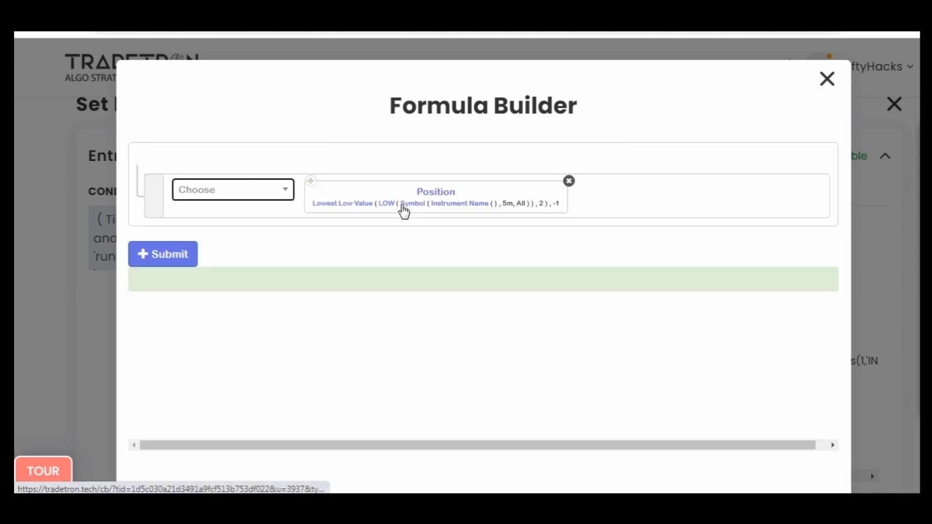
- Set the instrument in the Lowest Low Value formula to NFO - NIFTY BANK
{"action": "left_click", "coordinate": [437, 210]}
{"action": "type", "text": "nf"}
{"action": "key", "text": "Return"}
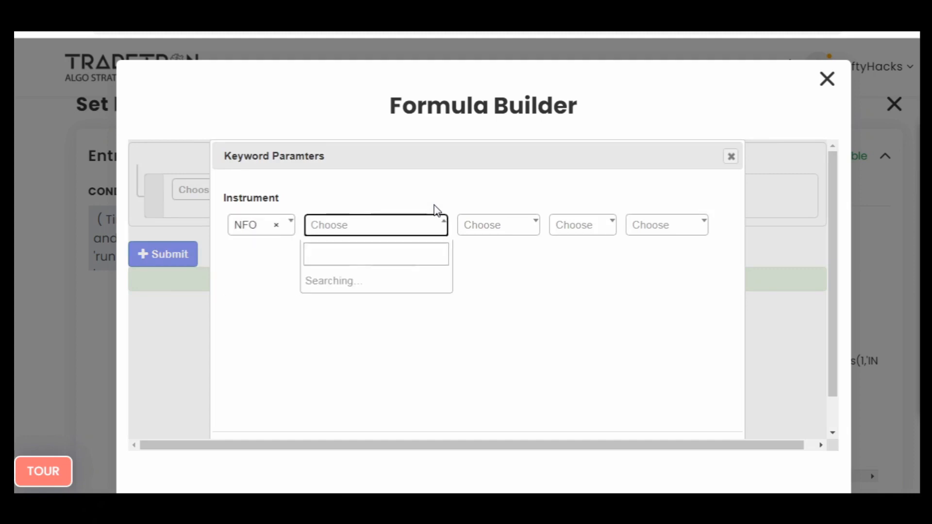
{"action": "type", "text": "ni"}
{"action": "key", "text": "Down"}
{"action": "key", "text": "Return"}
{"action": "key", "text": "Tab"}
{"action": "key", "text": "Tab"}
{"action": "key", "text": "Tab"}
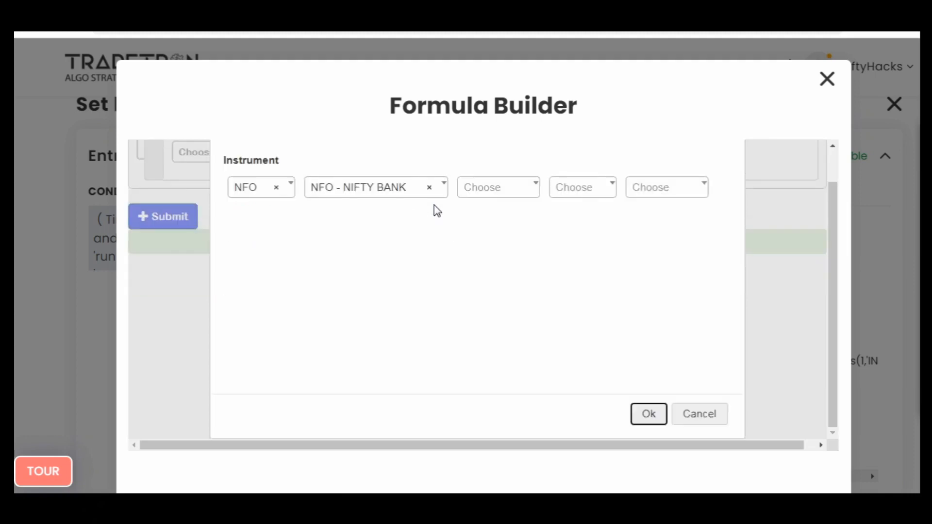
{"action": "key", "text": "Return"}
- Submit the Lowest Low Value formula, save the lep5m1 variable and close the variables dialog
{"action": "left_click", "coordinate": [179, 254]}
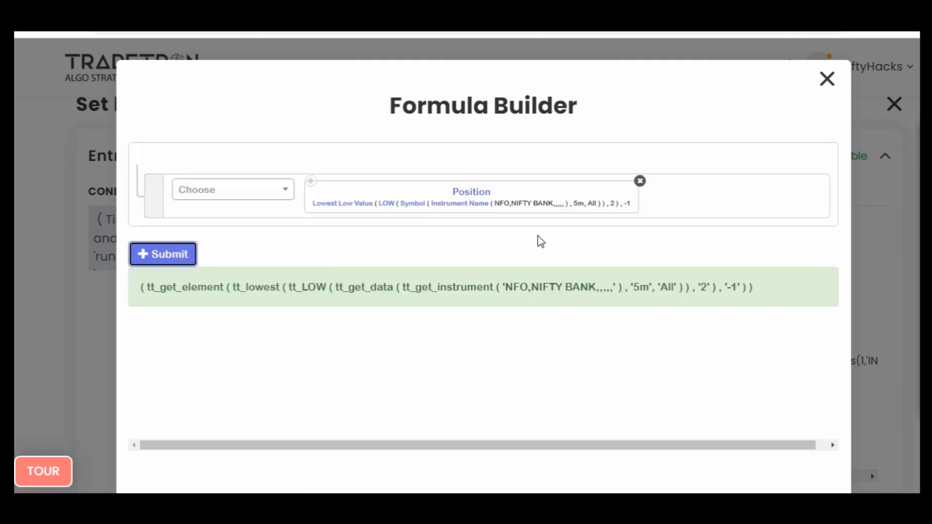
{"action": "left_click", "coordinate": [835, 87]}
{"action": "left_click", "coordinate": [774, 227]}
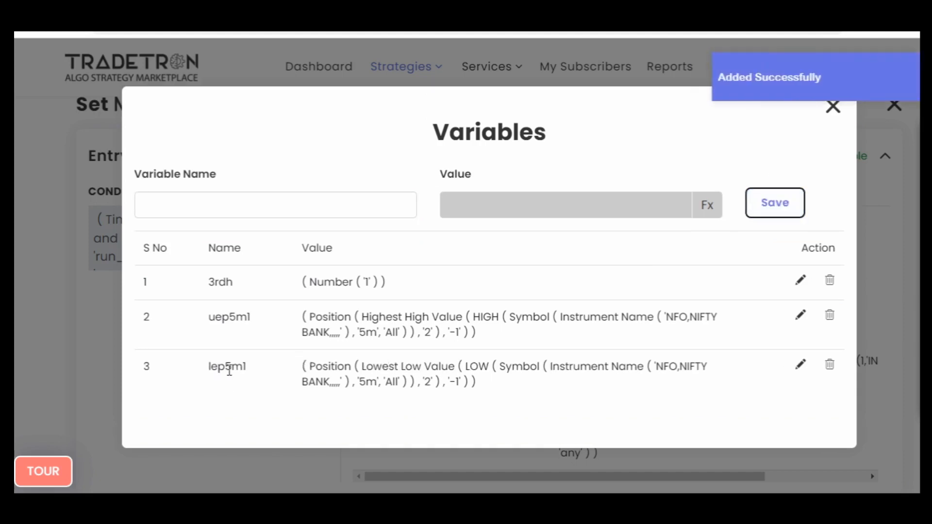
{"action": "left_click", "coordinate": [834, 107]}
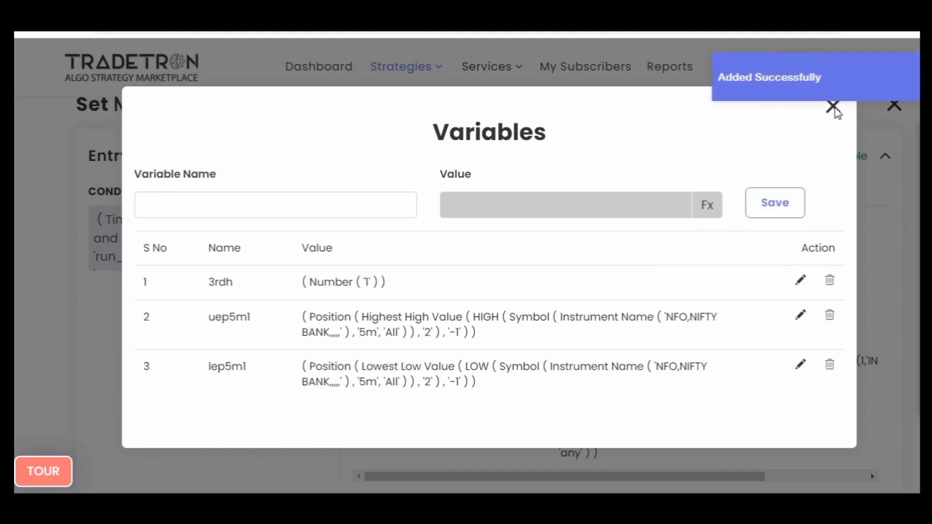
{"action": "left_click", "coordinate": [833, 106]}
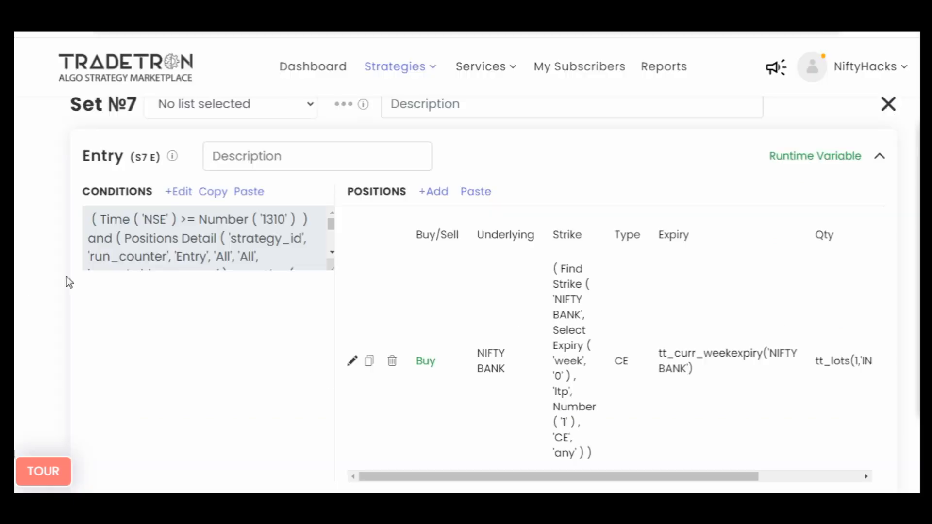
- Add a condition to the Set 4 entry that begins with Get Runtime for the variable 2ndh
{"action": "scroll", "coordinate": [25, 289], "scroll_direction": "up", "scroll_amount": 10}
{"action": "scroll", "coordinate": [25, 289], "scroll_direction": "up", "scroll_amount": 15}
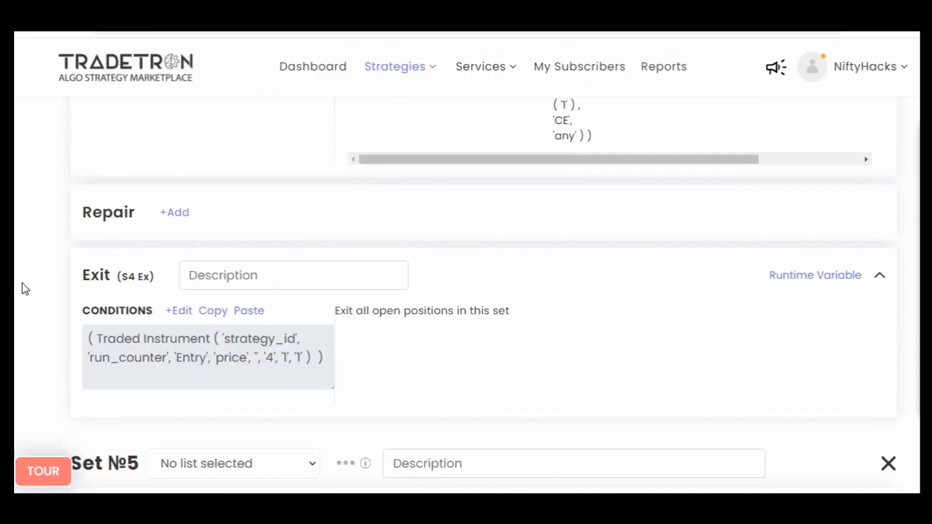
{"action": "left_click", "coordinate": [175, 291]}
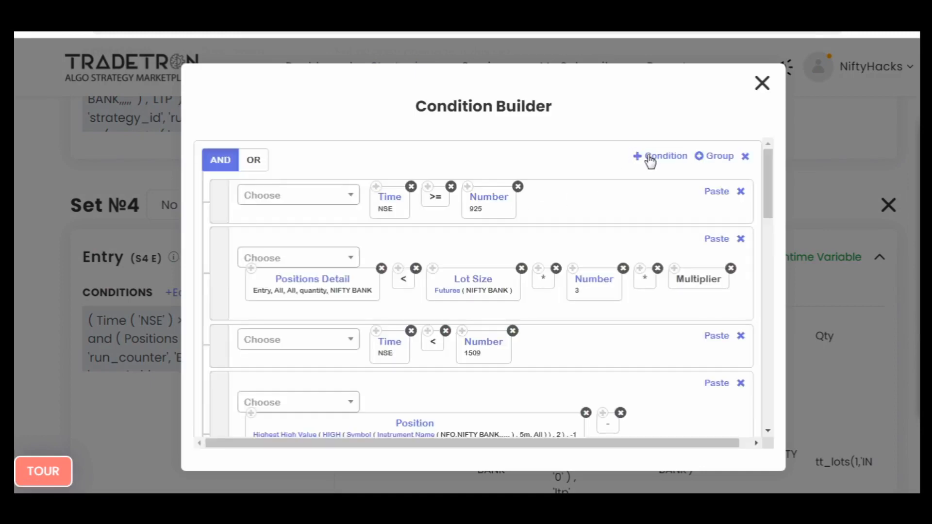
{"action": "scroll", "coordinate": [643, 191], "scroll_direction": "down", "scroll_amount": 10}
{"action": "left_click", "coordinate": [318, 285]}
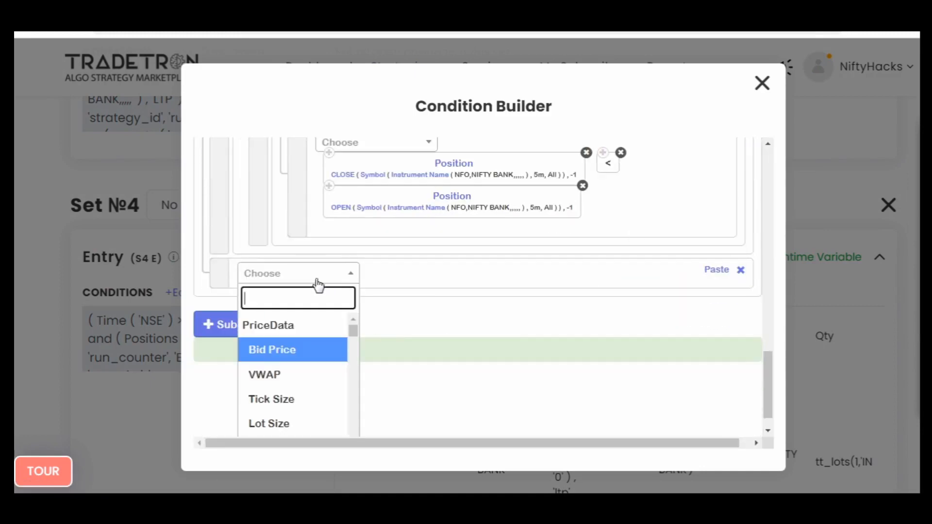
{"action": "type", "text": "run"}
{"action": "key", "text": "Return"}
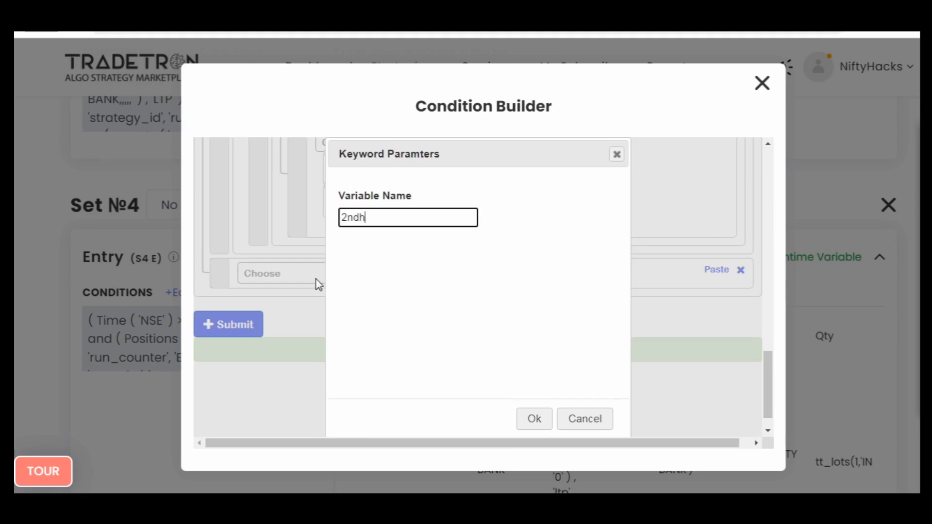
{"action": "left_click", "coordinate": [531, 418]}
- Append the not-equal operator (!=) to the Get Runtime 2ndh condition
{"action": "left_click", "coordinate": [326, 271]}
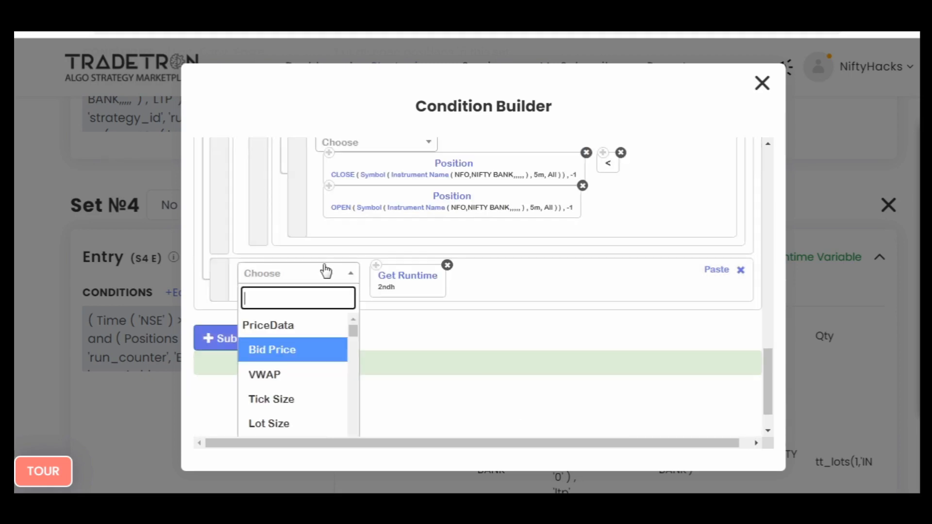
{"action": "type", "text": "="}
{"action": "key", "text": "Down"}
{"action": "key", "text": "Down"}
{"action": "key", "text": "Down"}
{"action": "key", "text": "Return"}
- Complete the 2ndh condition with Number 1, submit the Set 4 entry conditions and close the builder
{"action": "type", "text": "nu"}
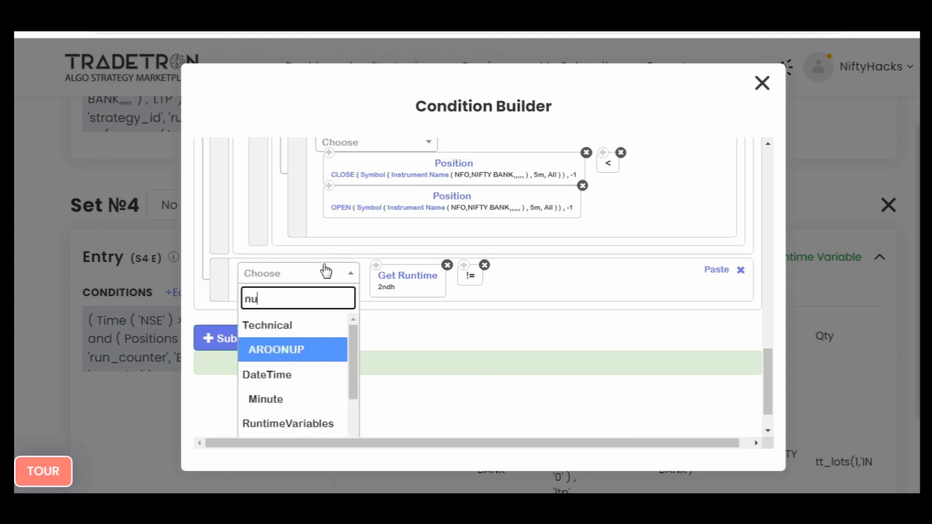
{"action": "type", "text": "m"}
{"action": "key", "text": "Down"}
{"action": "key", "text": "Down"}
{"action": "key", "text": "Return"}
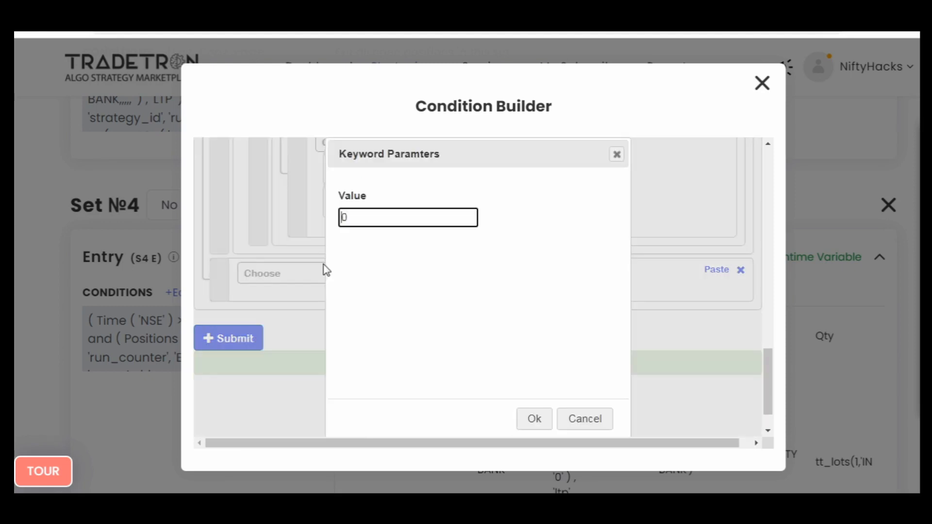
{"action": "type", "text": "1"}
{"action": "key", "text": "Return"}
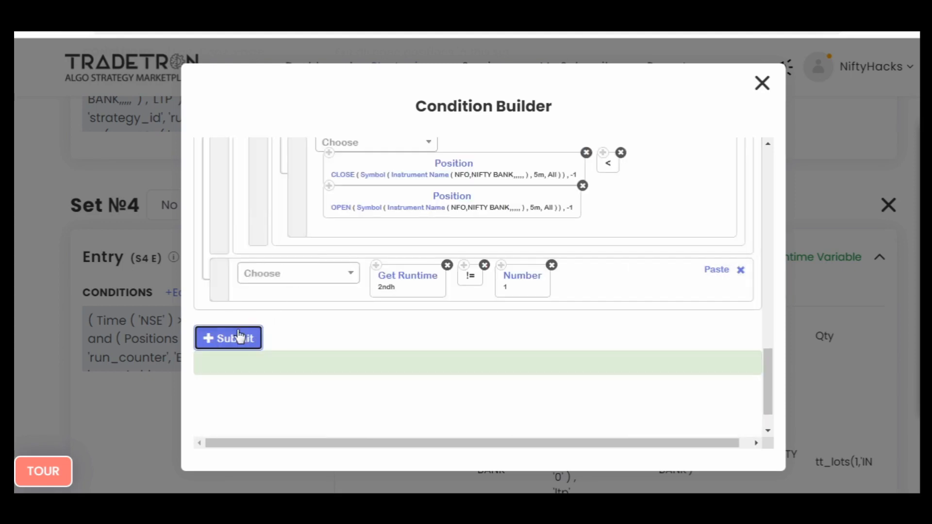
{"action": "left_click", "coordinate": [239, 336]}
{"action": "left_click", "coordinate": [763, 84]}
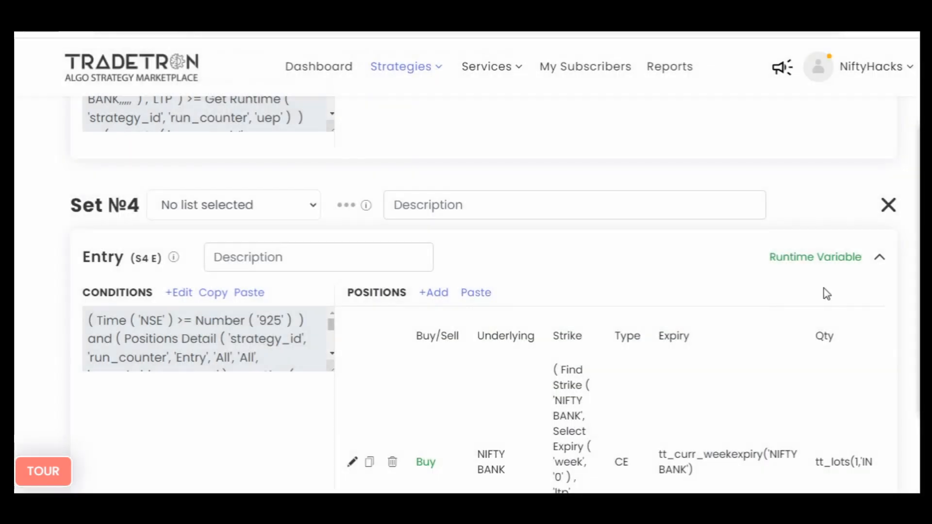
- Define a Set 4 entry runtime variable named 2ndh and build its formula as Number 1
{"action": "left_click", "coordinate": [810, 260]}
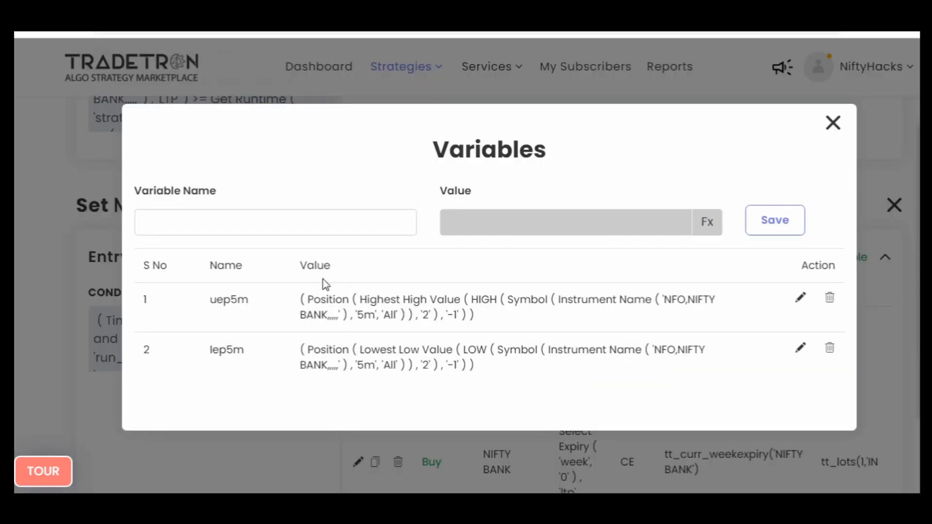
{"action": "left_click", "coordinate": [278, 222]}
{"action": "type", "text": "2ndh"}
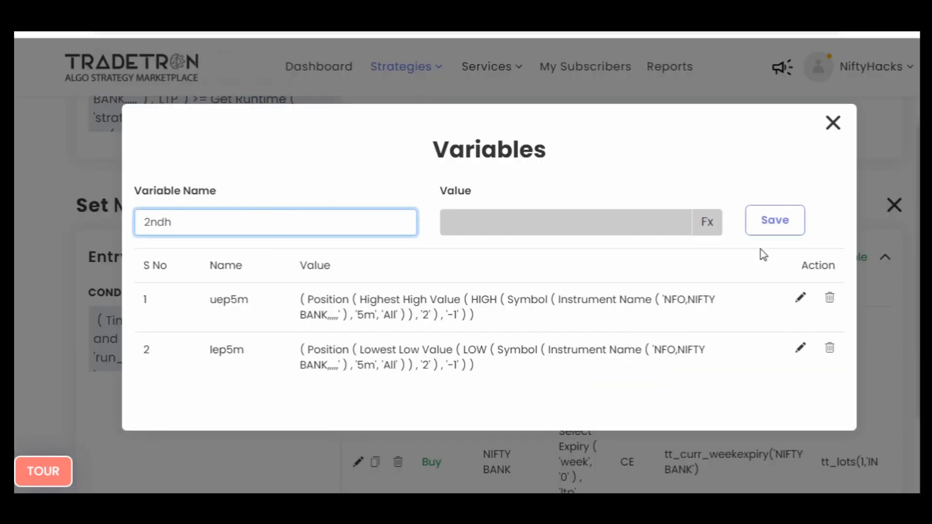
{"action": "left_click", "coordinate": [716, 230]}
{"action": "left_click", "coordinate": [281, 189]}
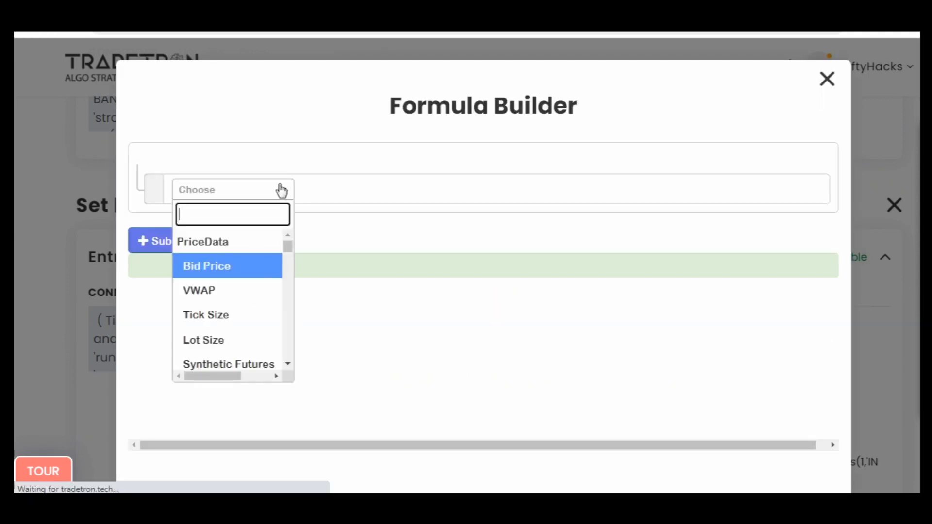
{"action": "type", "text": "numb"}
{"action": "key", "text": "Down"}
{"action": "key", "text": "Down"}
{"action": "key", "text": "Return"}
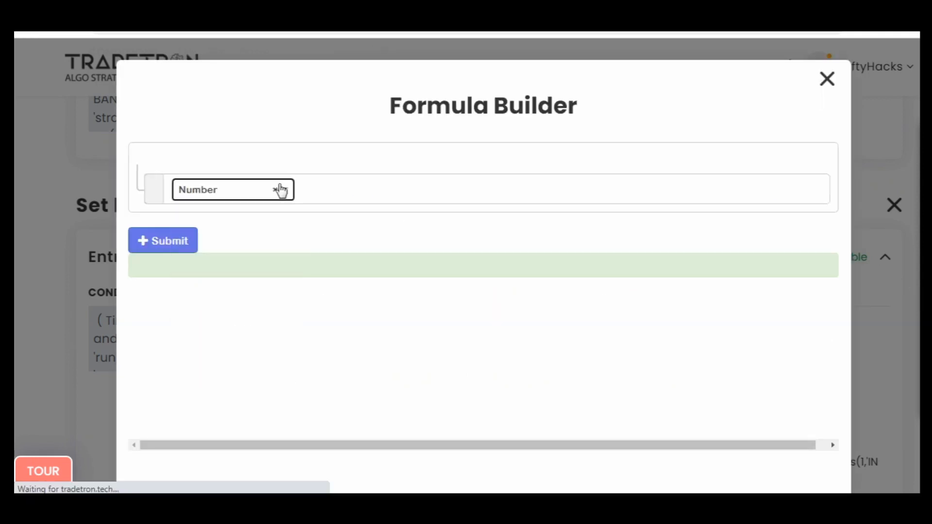
{"action": "type", "text": "1"}
{"action": "key", "text": "Return"}
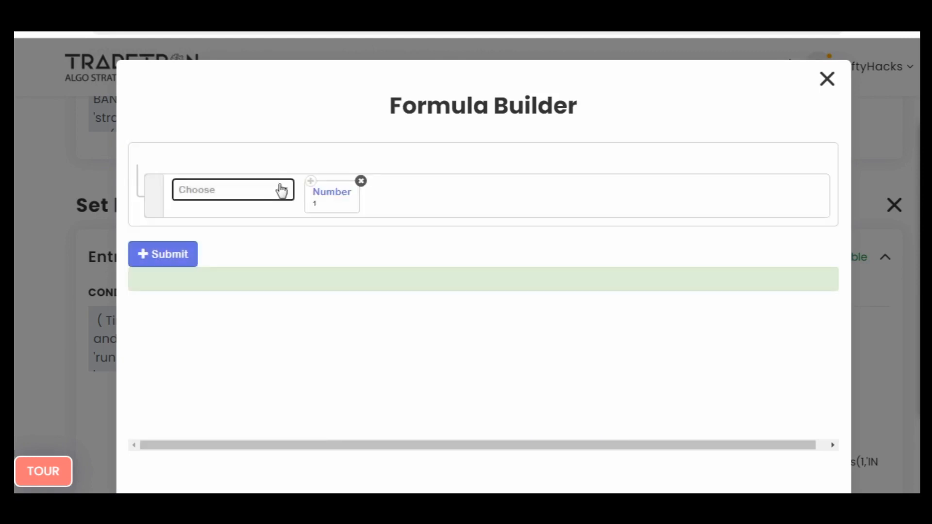
- Submit the Number formula, save the 2ndh variable and close the variables dialog
{"action": "left_click", "coordinate": [145, 252]}
{"action": "left_click", "coordinate": [827, 80]}
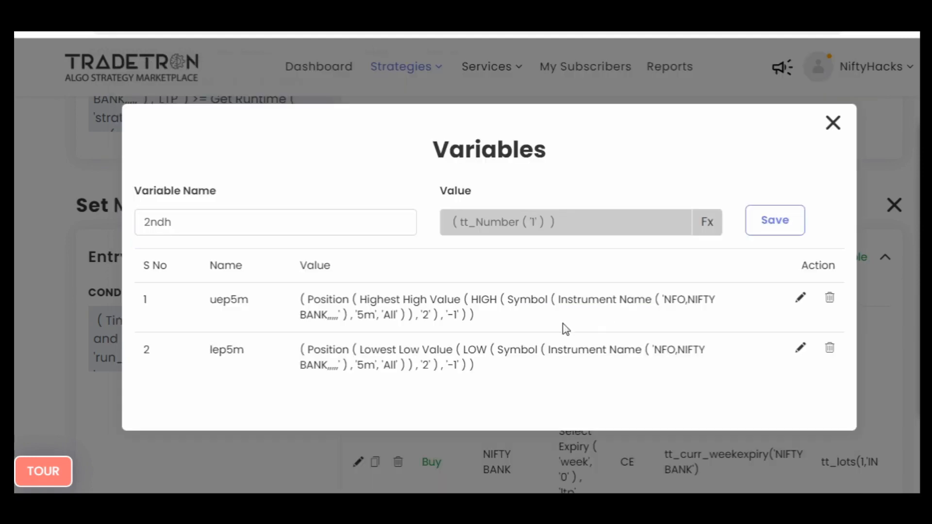
{"action": "left_click", "coordinate": [773, 218]}
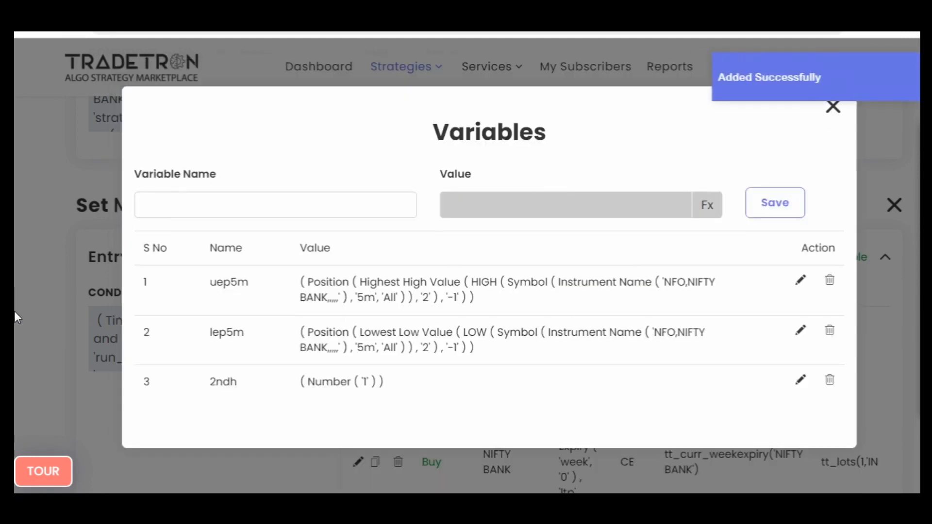
{"action": "left_click", "coordinate": [829, 111]}
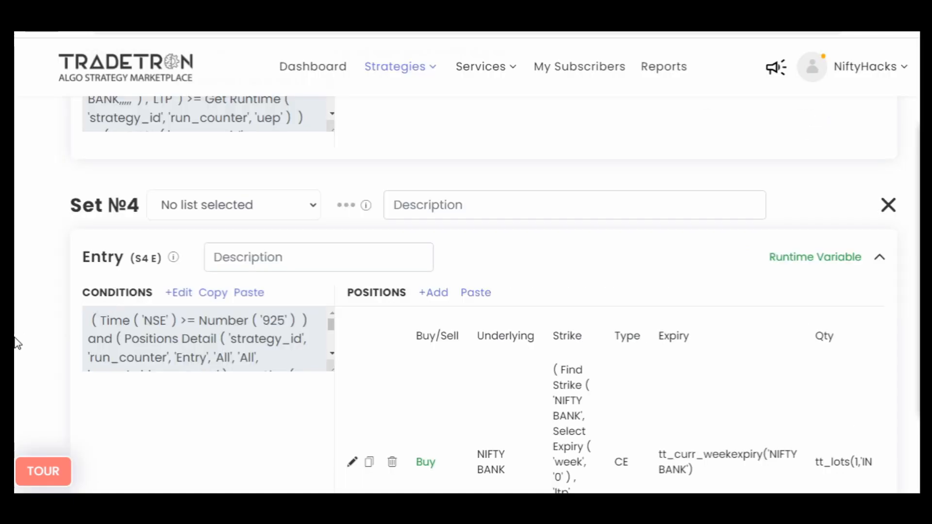
- Review the entry conditions of Set 1 in the Condition Builder and close it without changes
{"action": "scroll", "coordinate": [17, 344], "scroll_direction": "down", "scroll_amount": 5}
{"action": "scroll", "coordinate": [17, 344], "scroll_direction": "up", "scroll_amount": 5}
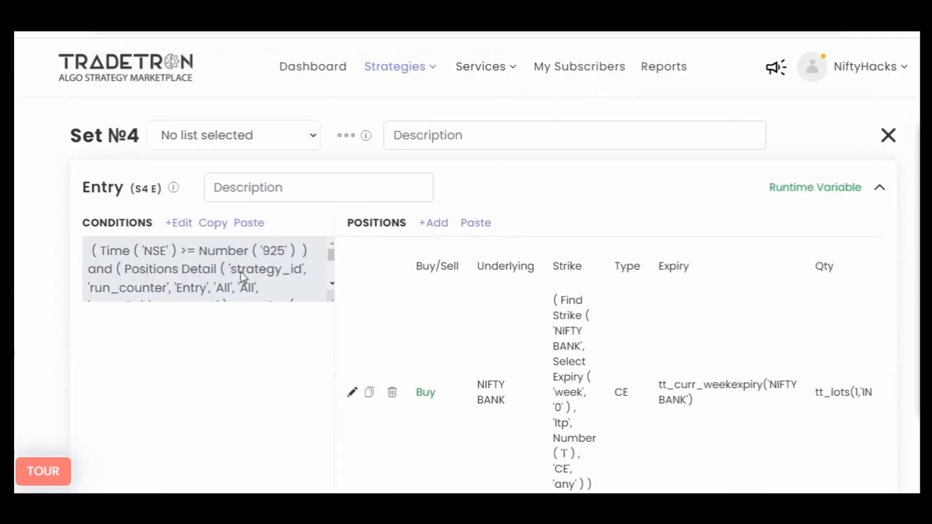
{"action": "scroll", "coordinate": [242, 273], "scroll_direction": "down", "scroll_amount": 3}
{"action": "scroll", "coordinate": [241, 274], "scroll_direction": "up", "scroll_amount": 3}
{"action": "scroll", "coordinate": [15, 297], "scroll_direction": "up", "scroll_amount": 15}
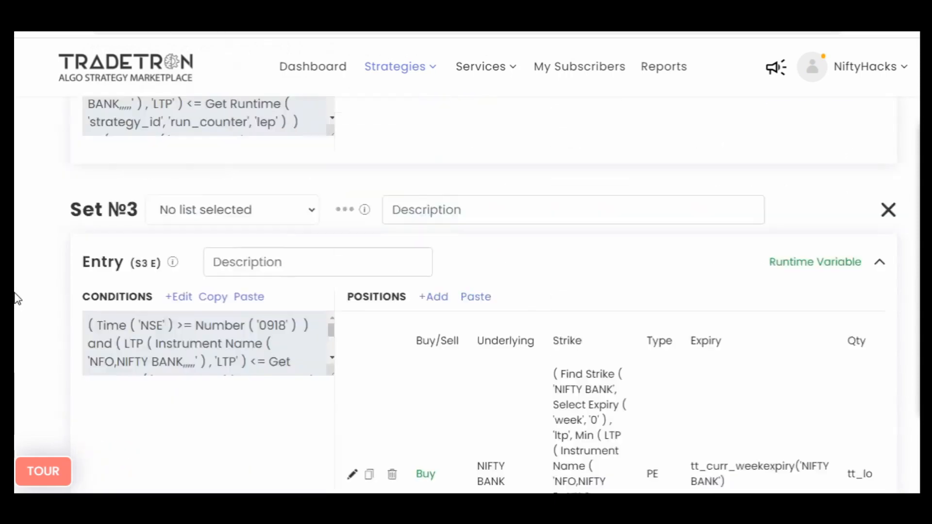
{"action": "left_click", "coordinate": [180, 323]}
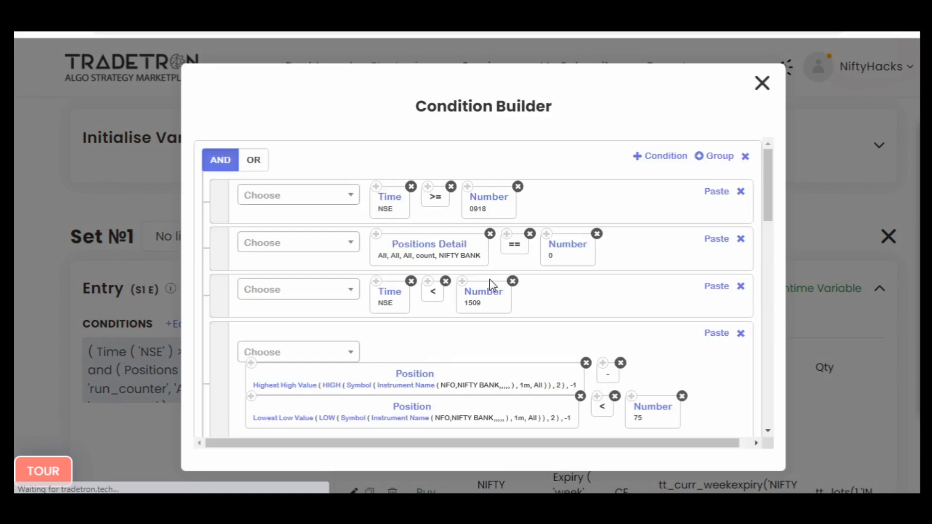
{"action": "left_click", "coordinate": [758, 90]}
- Save the edited strategy by updating it
{"action": "scroll", "coordinate": [852, 410], "scroll_direction": "down", "scroll_amount": 20}
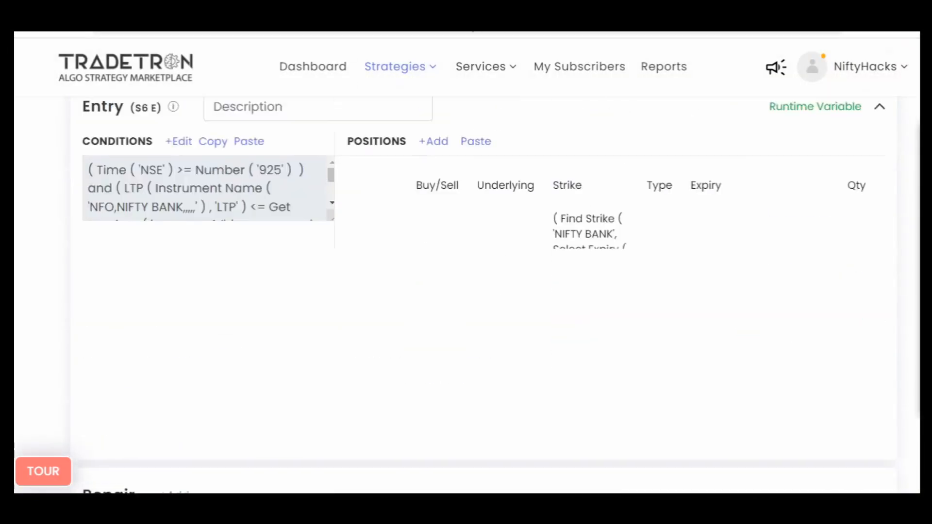
{"action": "scroll", "coordinate": [523, 152], "scroll_direction": "down", "scroll_amount": 20}
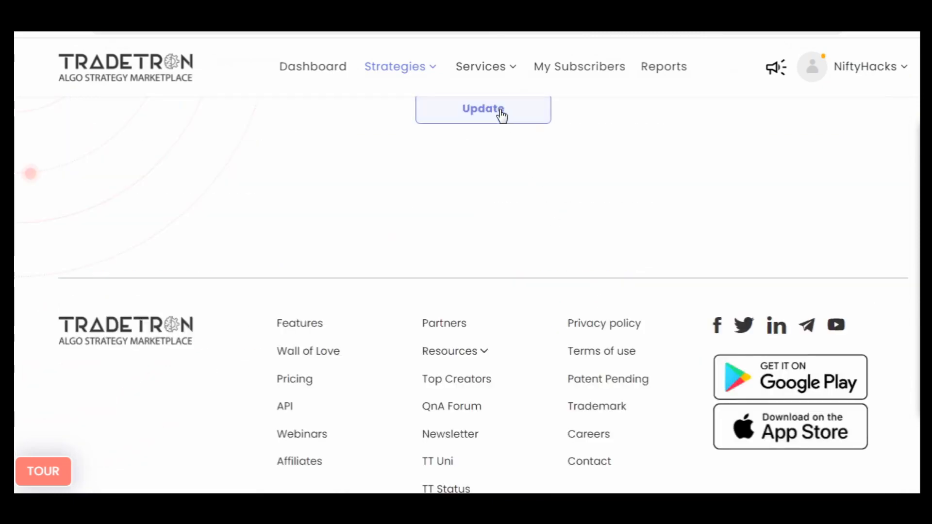
{"action": "left_click", "coordinate": [501, 116]}
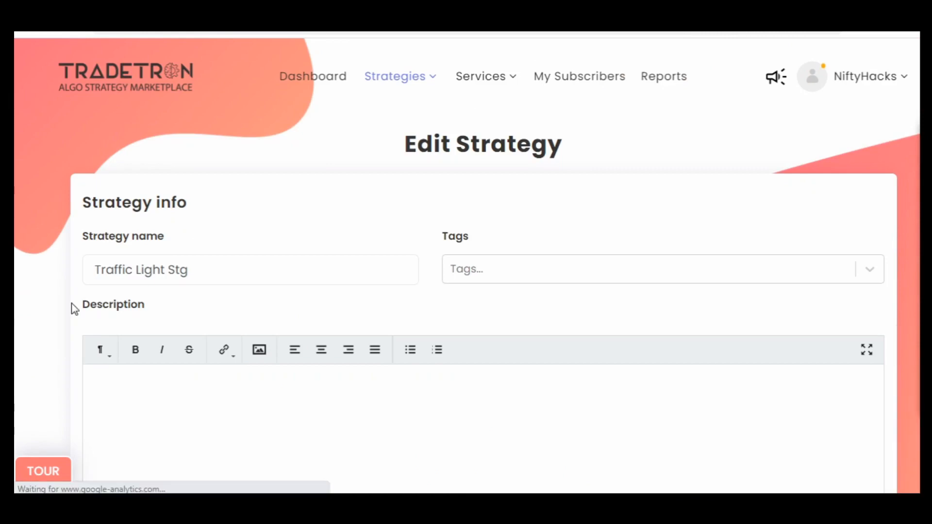
- Copy the Set 4 exit condition and paste it into the Set 7 exit conditions
{"action": "scroll", "coordinate": [50, 309], "scroll_direction": "down", "scroll_amount": 20}
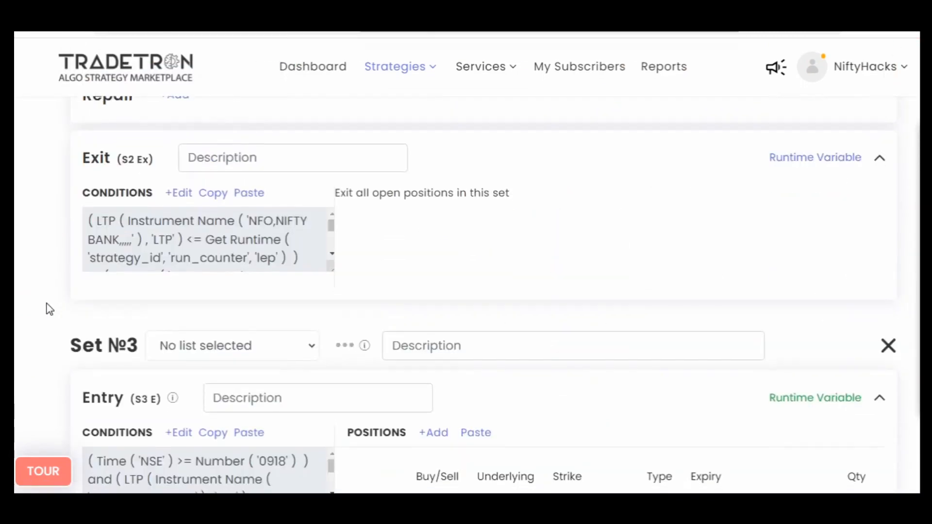
{"action": "scroll", "coordinate": [50, 310], "scroll_direction": "down", "scroll_amount": 10}
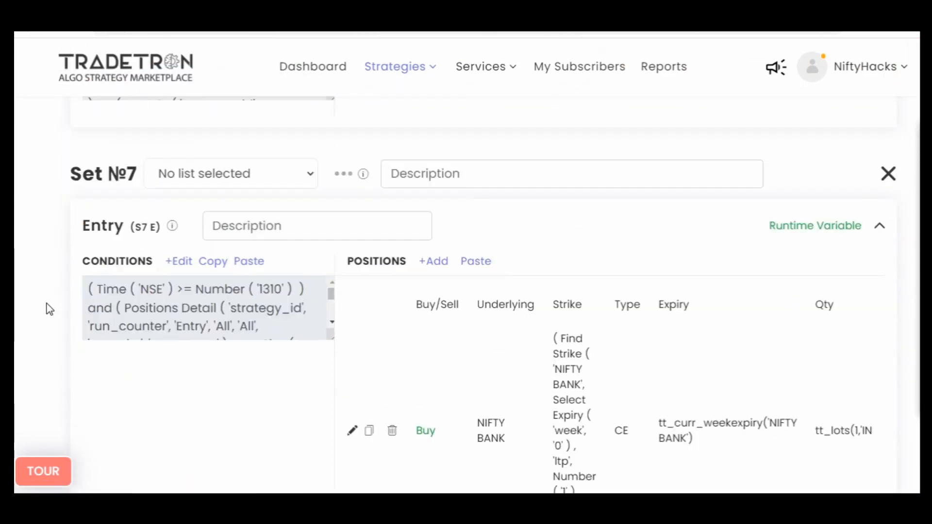
{"action": "scroll", "coordinate": [50, 309], "scroll_direction": "up", "scroll_amount": 1}
{"action": "scroll", "coordinate": [16, 321], "scroll_direction": "down", "scroll_amount": 15}
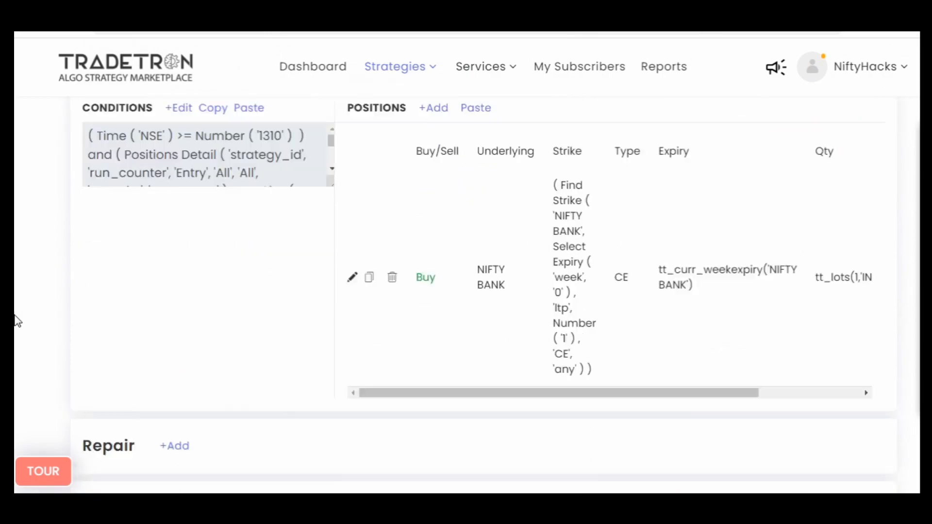
{"action": "scroll", "coordinate": [16, 320], "scroll_direction": "down", "scroll_amount": 3}
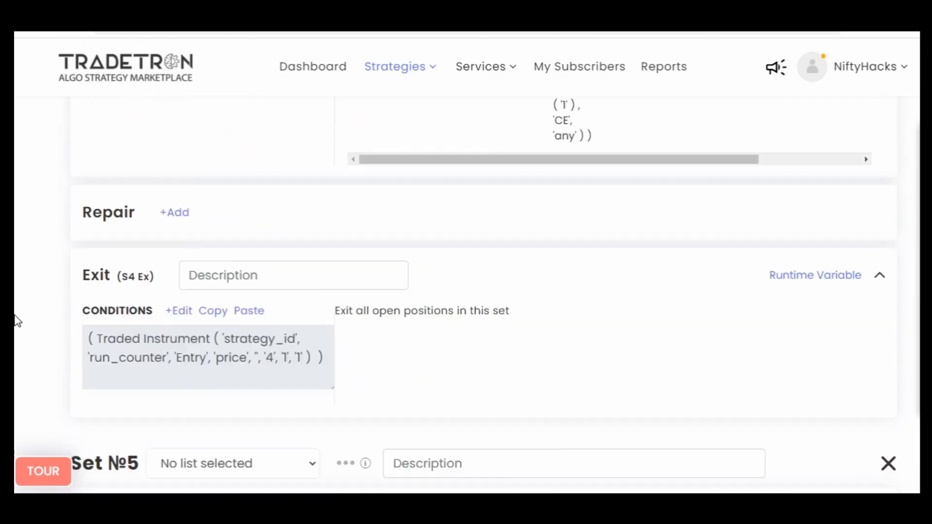
{"action": "left_click", "coordinate": [208, 312]}
{"action": "scroll", "coordinate": [16, 362], "scroll_direction": "up", "scroll_amount": 10}
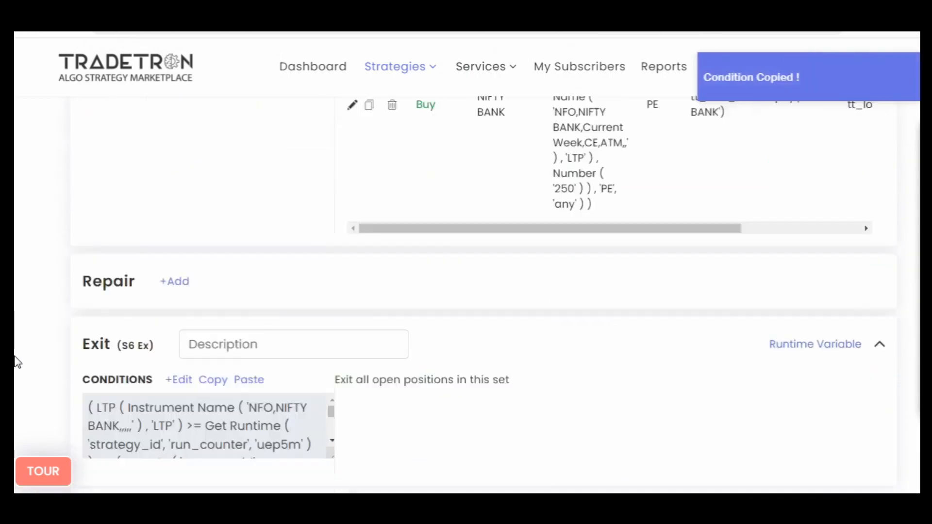
{"action": "scroll", "coordinate": [17, 362], "scroll_direction": "down", "scroll_amount": 6}
{"action": "scroll", "coordinate": [10, 360], "scroll_direction": "up", "scroll_amount": 4}
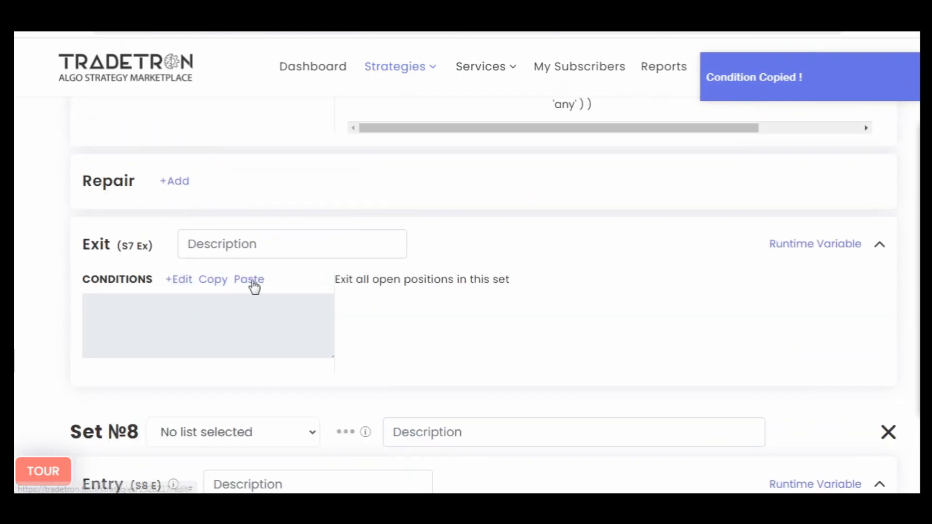
- Set the Set Number of the Traded Instrument keyword in the Set 7 exit condition to 7 and submit it
{"action": "left_click", "coordinate": [181, 281]}
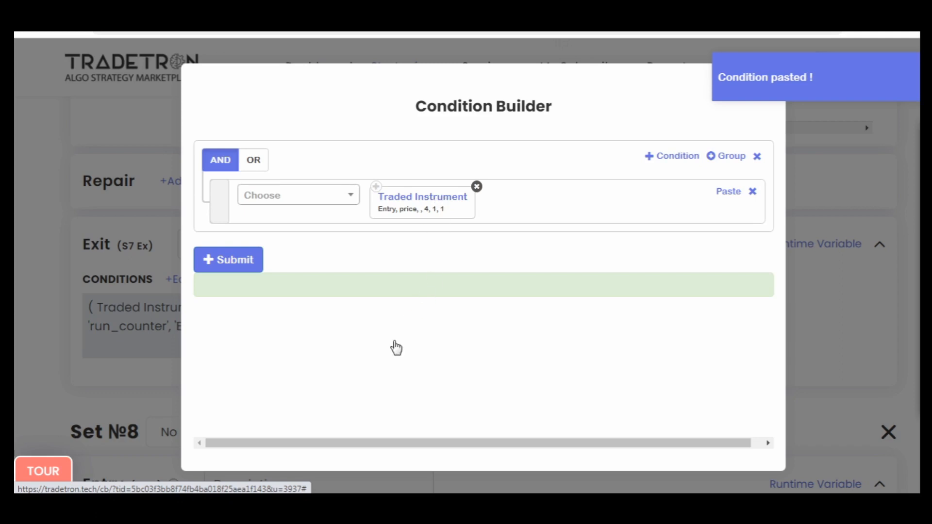
{"action": "double_click", "coordinate": [355, 397]}
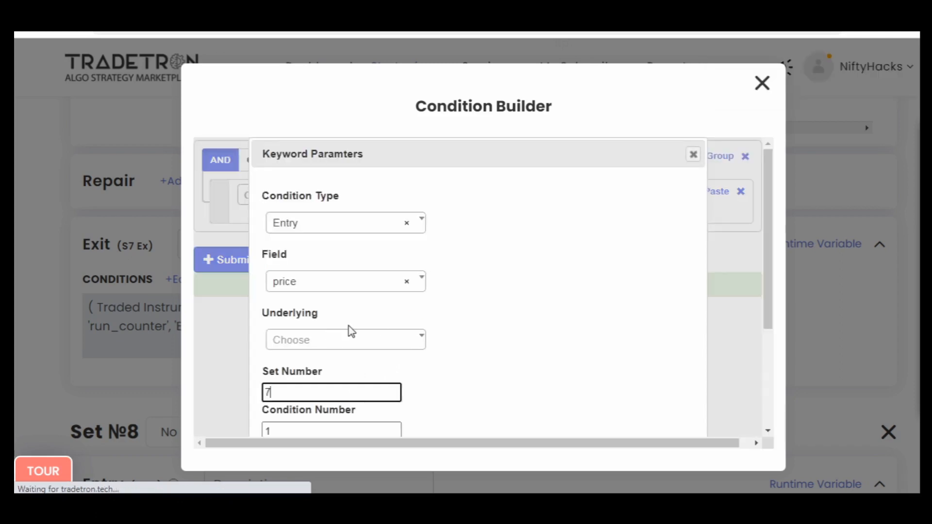
{"action": "scroll", "coordinate": [571, 332], "scroll_direction": "down", "scroll_amount": 3}
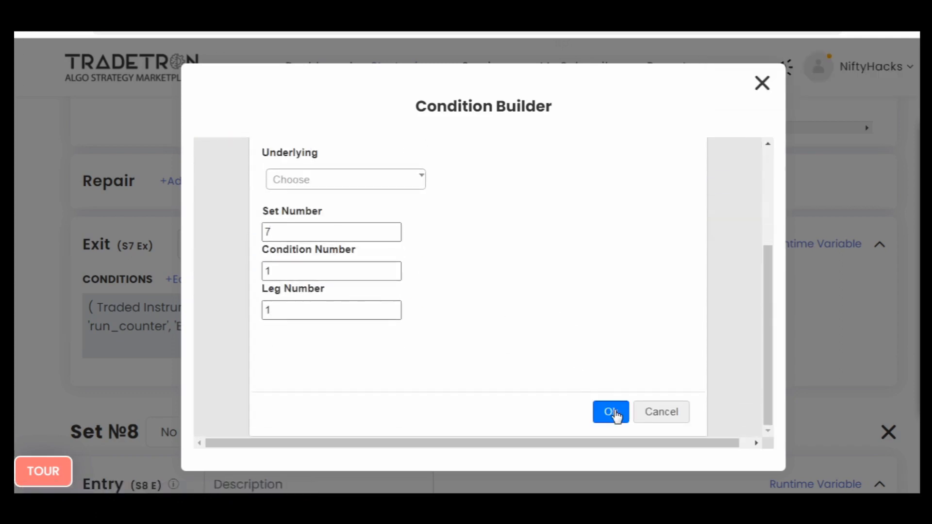
{"action": "left_click", "coordinate": [613, 413]}
{"action": "left_click", "coordinate": [229, 266]}
{"action": "left_click", "coordinate": [762, 83]}
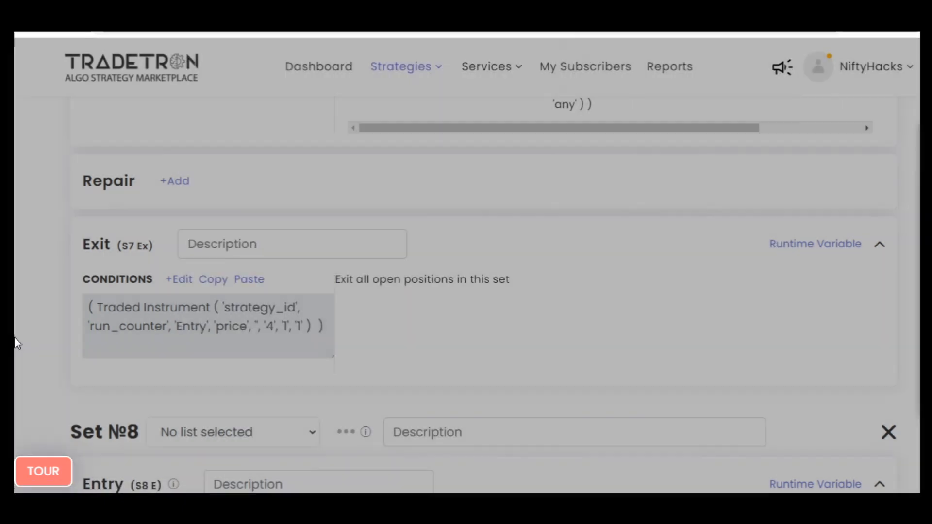
- Copy the Set 5 entry condition and paste it into the Set 8 entry conditions
{"action": "scroll", "coordinate": [15, 339], "scroll_direction": "up", "scroll_amount": 5}
{"action": "scroll", "coordinate": [18, 343], "scroll_direction": "up", "scroll_amount": 3}
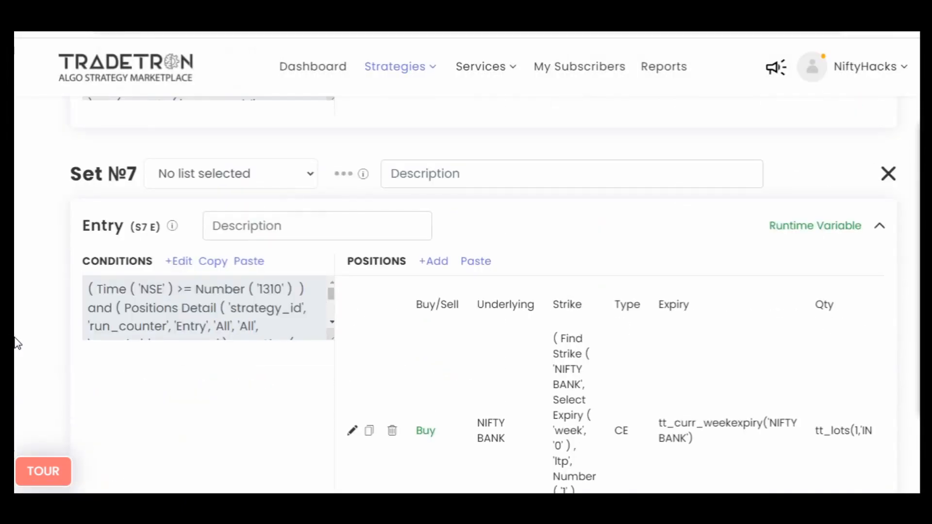
{"action": "scroll", "coordinate": [17, 344], "scroll_direction": "up", "scroll_amount": 20}
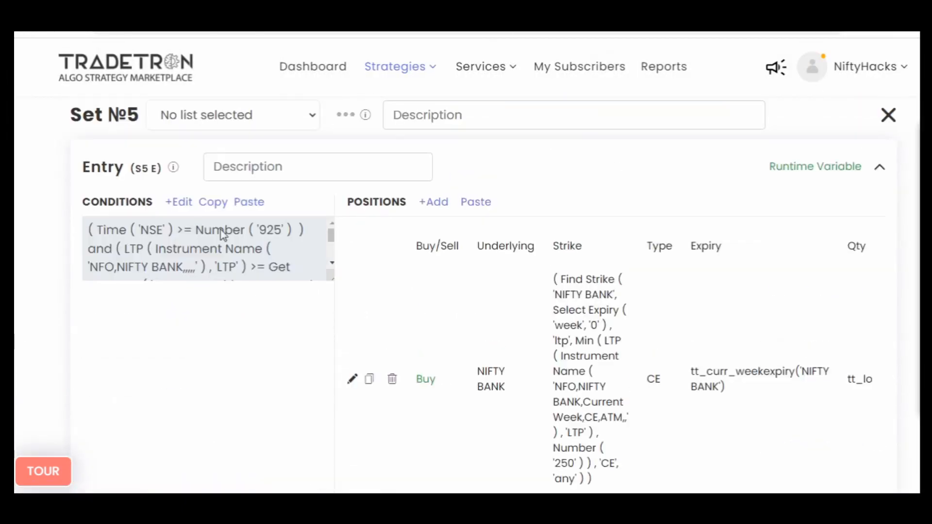
{"action": "left_click", "coordinate": [215, 203]}
{"action": "scroll", "coordinate": [15, 344], "scroll_direction": "down", "scroll_amount": 20}
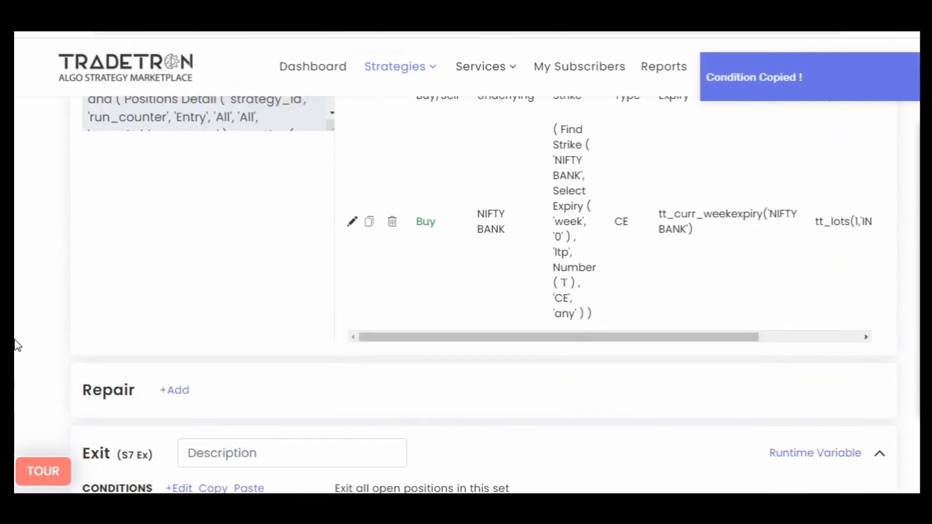
{"action": "scroll", "coordinate": [18, 345], "scroll_direction": "down", "scroll_amount": 7}
{"action": "left_click", "coordinate": [227, 380]}
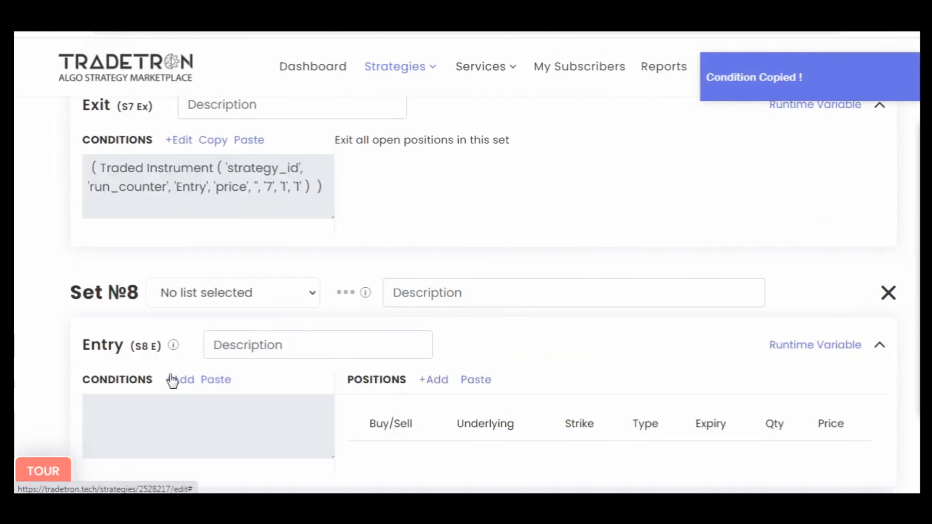
- Copy the Set 5 NIFTY BANK CE buy leg and paste it into the Set 8 entry positions
{"action": "scroll", "coordinate": [110, 349], "scroll_direction": "up", "scroll_amount": 2}
{"action": "scroll", "coordinate": [110, 349], "scroll_direction": "up", "scroll_amount": 20}
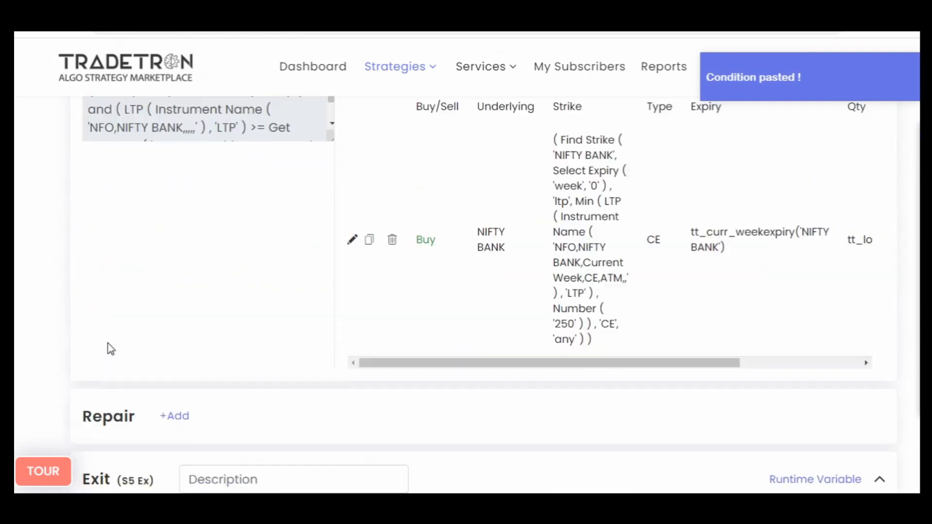
{"action": "left_click", "coordinate": [374, 246]}
{"action": "scroll", "coordinate": [14, 369], "scroll_direction": "down", "scroll_amount": 15}
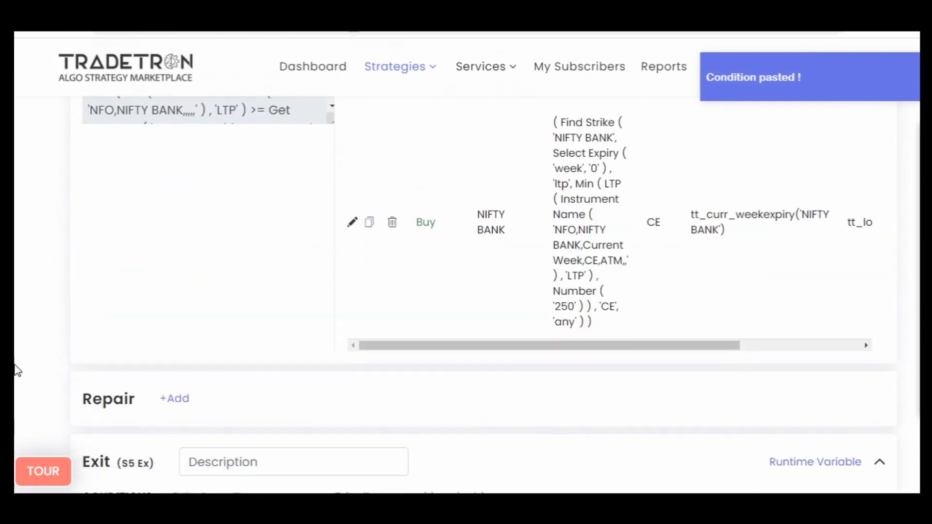
{"action": "scroll", "coordinate": [17, 370], "scroll_direction": "down", "scroll_amount": 8}
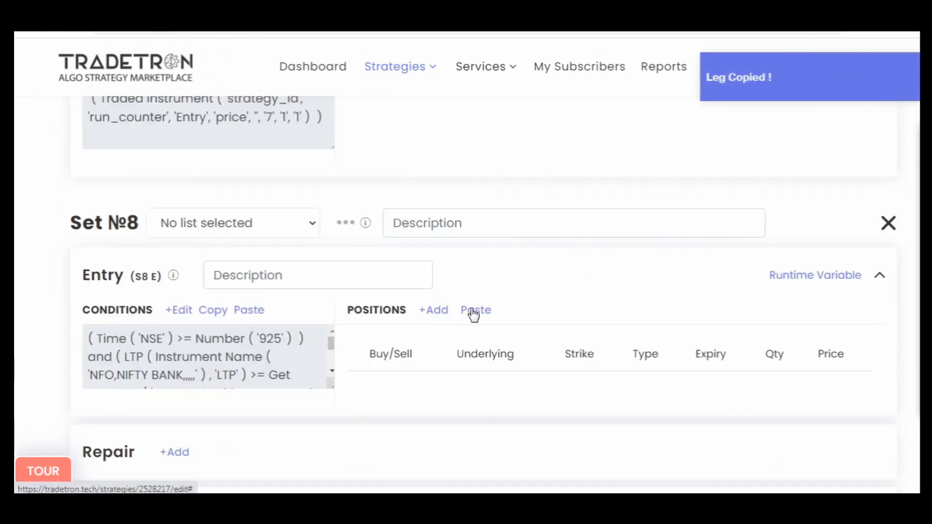
{"action": "left_click", "coordinate": [475, 311]}
- Copy the Set 5 exit condition and paste it into the Set 8 exit conditions
{"action": "scroll", "coordinate": [52, 301], "scroll_direction": "up", "scroll_amount": 10}
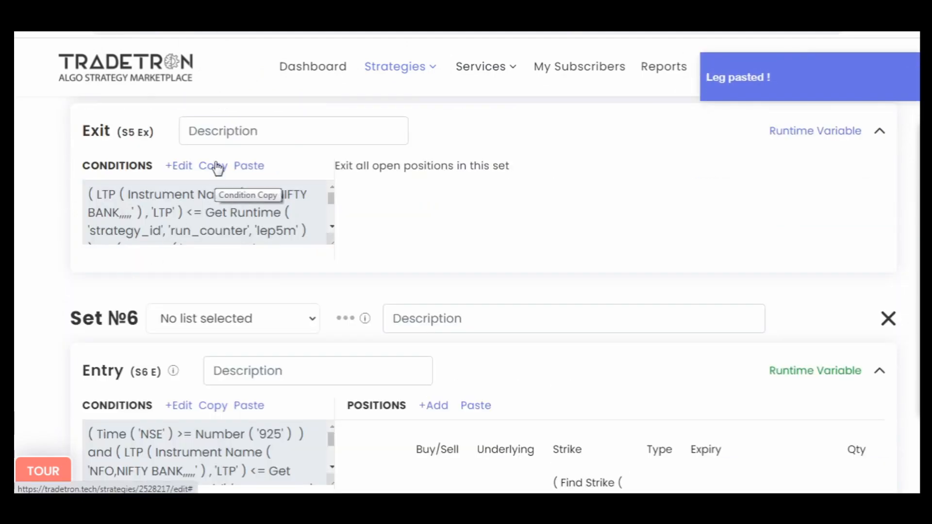
{"action": "left_click", "coordinate": [218, 166]}
{"action": "scroll", "coordinate": [13, 310], "scroll_direction": "down", "scroll_amount": 12}
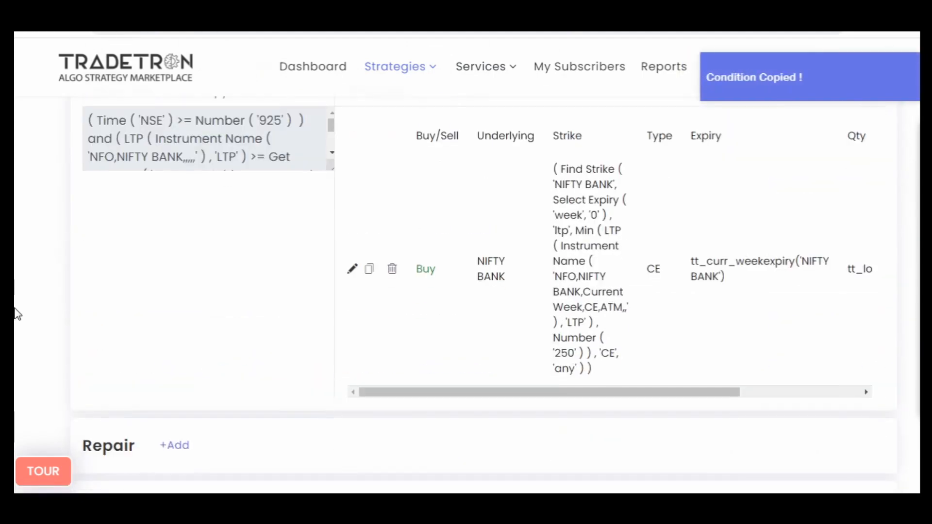
{"action": "scroll", "coordinate": [18, 314], "scroll_direction": "down", "scroll_amount": 4}
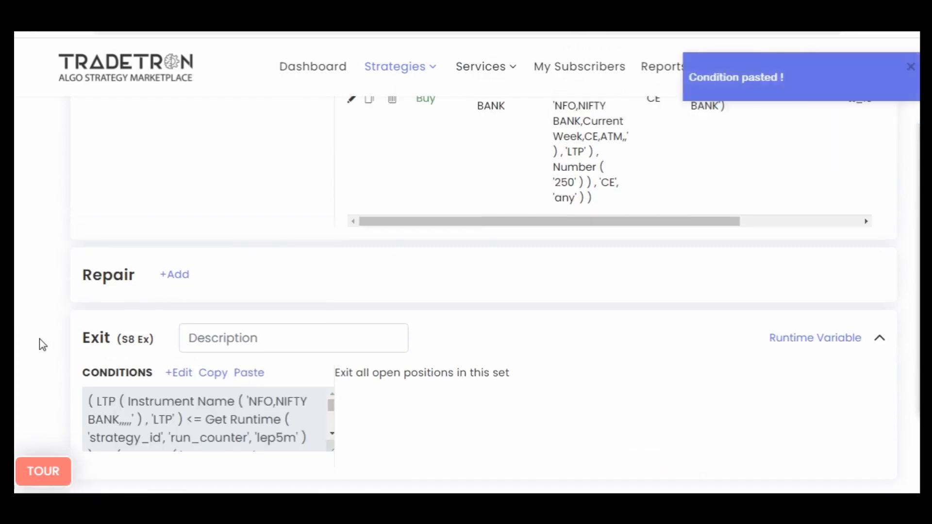
- In the Set 8 entry conditions, set the time threshold to 1310 and the LTP comparison's Get Runtime variable to uep5m1
{"action": "scroll", "coordinate": [111, 258], "scroll_direction": "up", "scroll_amount": 5}
{"action": "left_click", "coordinate": [185, 170]}
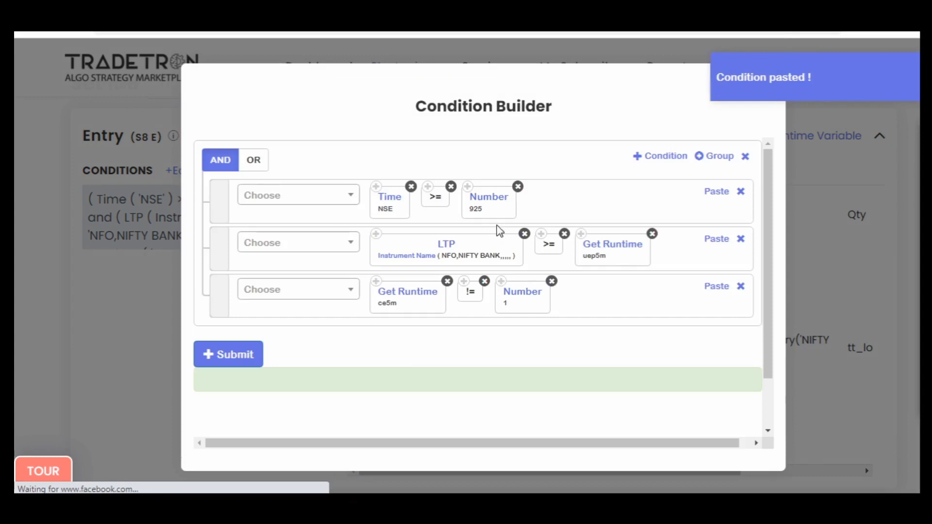
{"action": "left_click", "coordinate": [493, 209]}
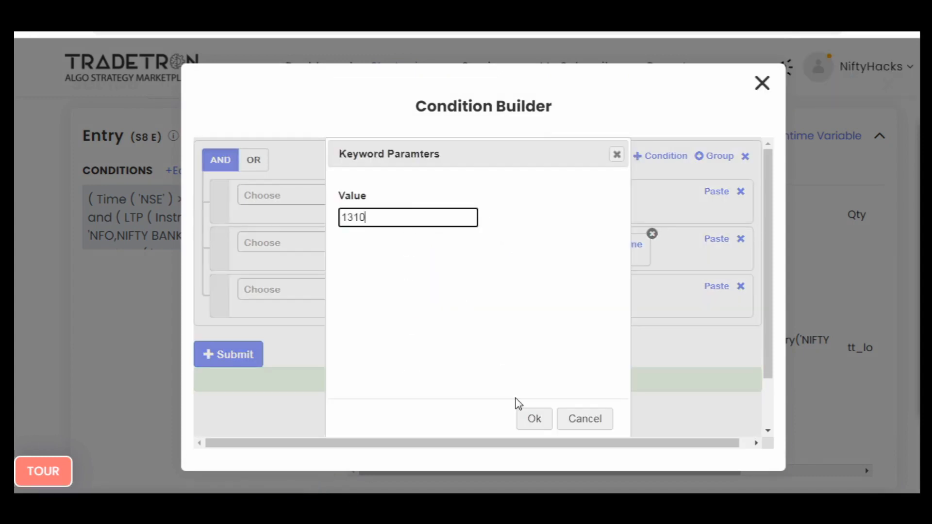
{"action": "left_click", "coordinate": [533, 418]}
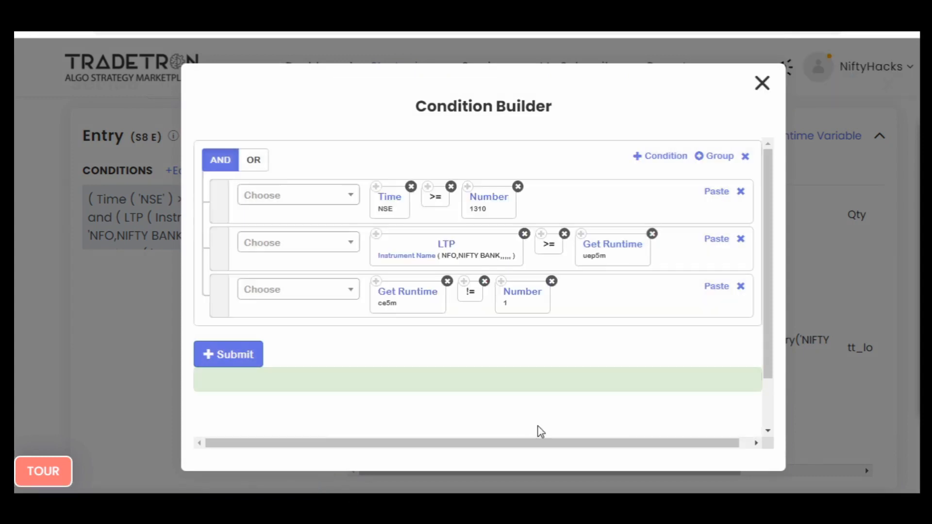
{"action": "left_click", "coordinate": [618, 254]}
{"action": "type", "text": "1"}
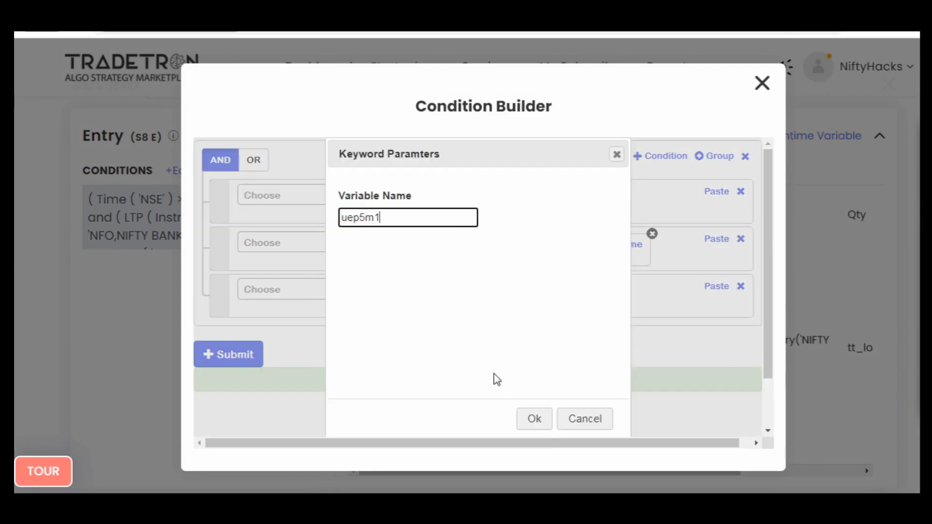
{"action": "left_click", "coordinate": [527, 419]}
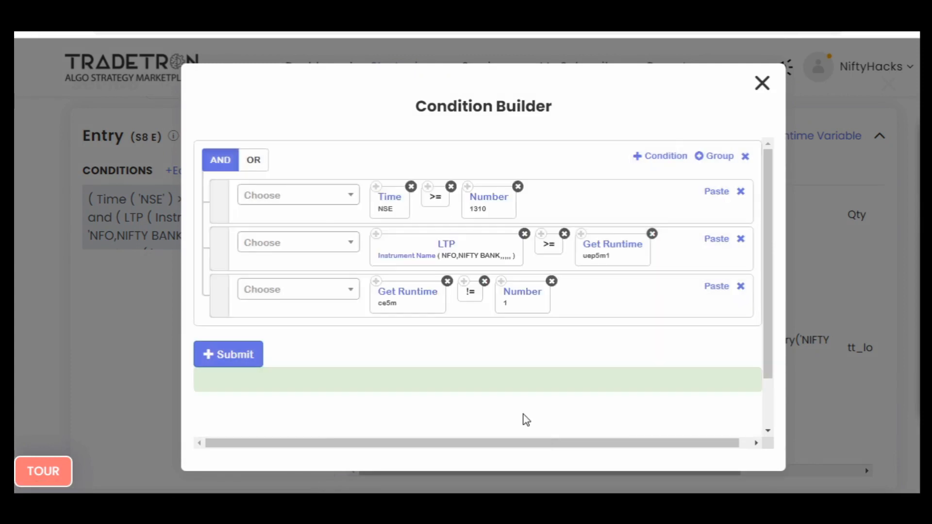
- Change the Get Runtime variable in the third Set 8 entry condition to ce5m1, submit the conditions and close the builder
{"action": "left_click", "coordinate": [394, 303]}
{"action": "left_click", "coordinate": [407, 221]}
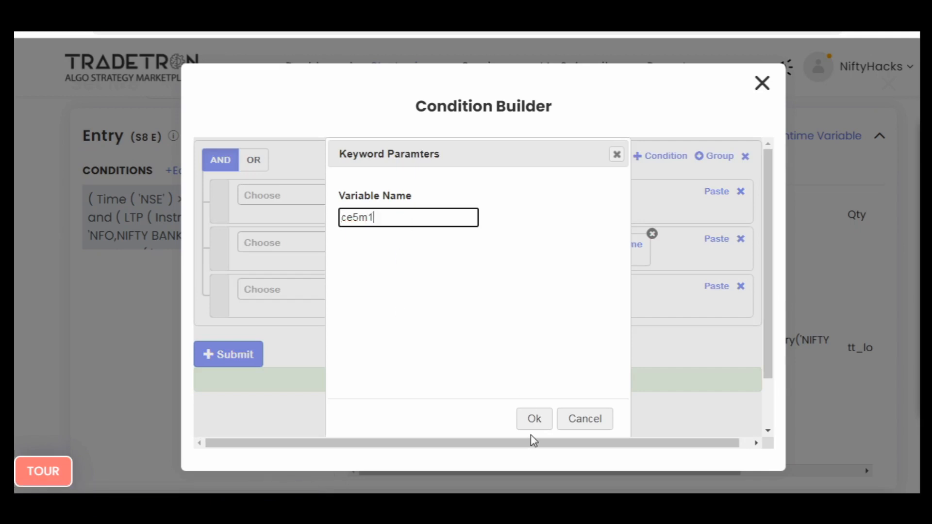
{"action": "left_click", "coordinate": [534, 419]}
{"action": "left_click", "coordinate": [253, 357]}
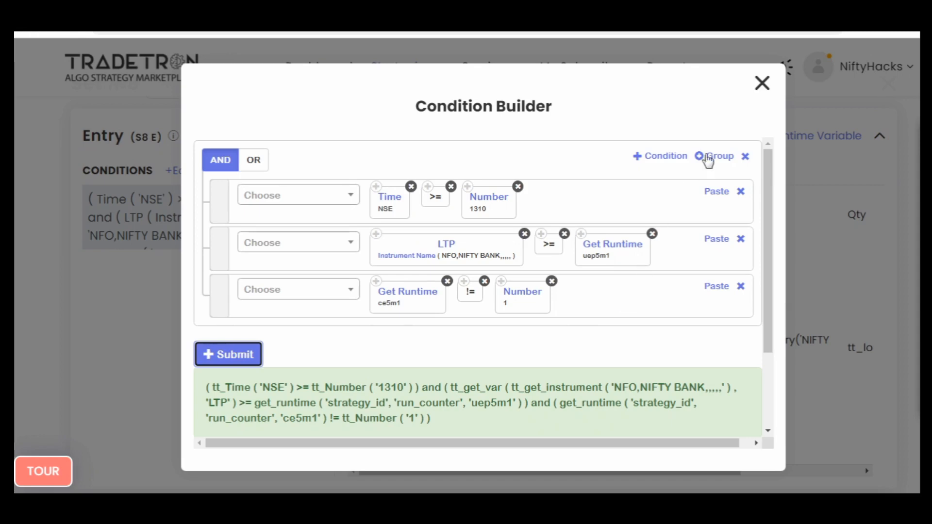
{"action": "left_click", "coordinate": [761, 84]}
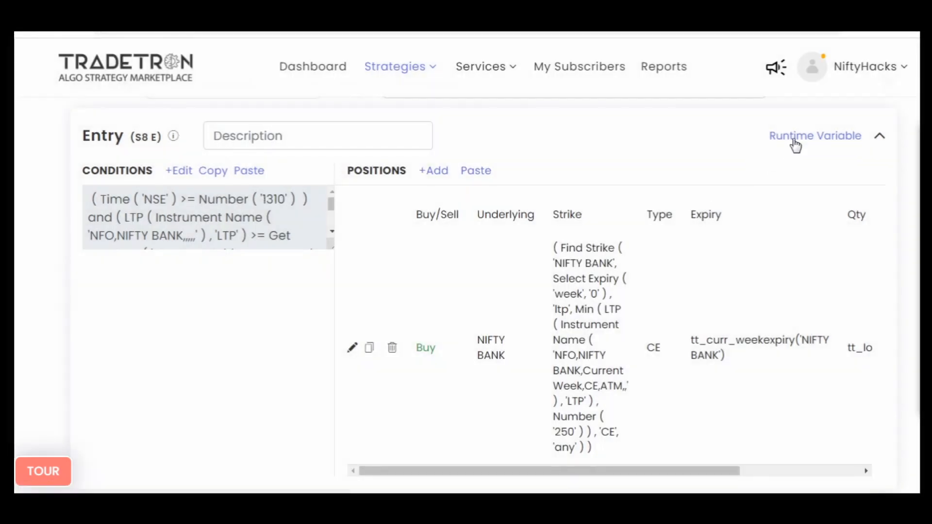
{"action": "left_click", "coordinate": [794, 138]}
{"action": "left_click", "coordinate": [280, 258]}
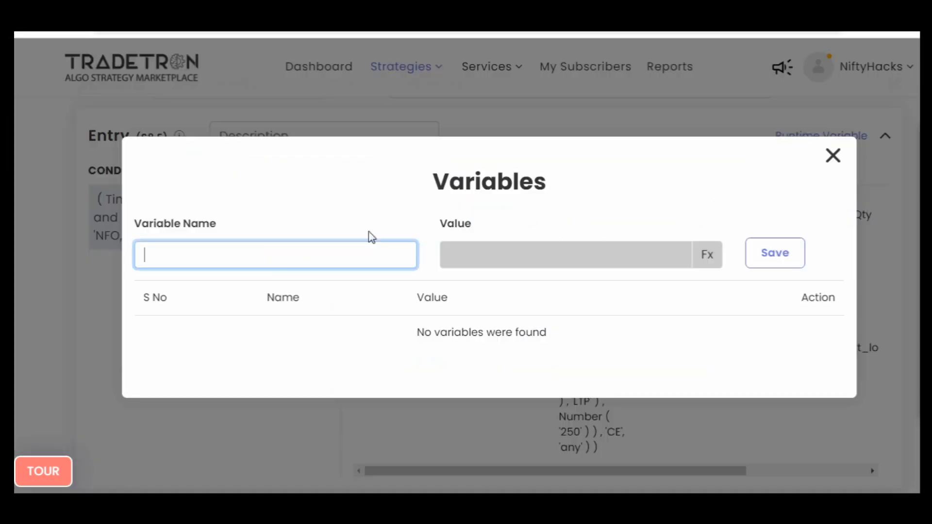
{"action": "left_click", "coordinate": [833, 156]}
- Copy the name ce5m1 from the Set 8 entry condition and enter it as a new entry runtime variable's name
{"action": "scroll", "coordinate": [257, 224], "scroll_direction": "down", "scroll_amount": 5}
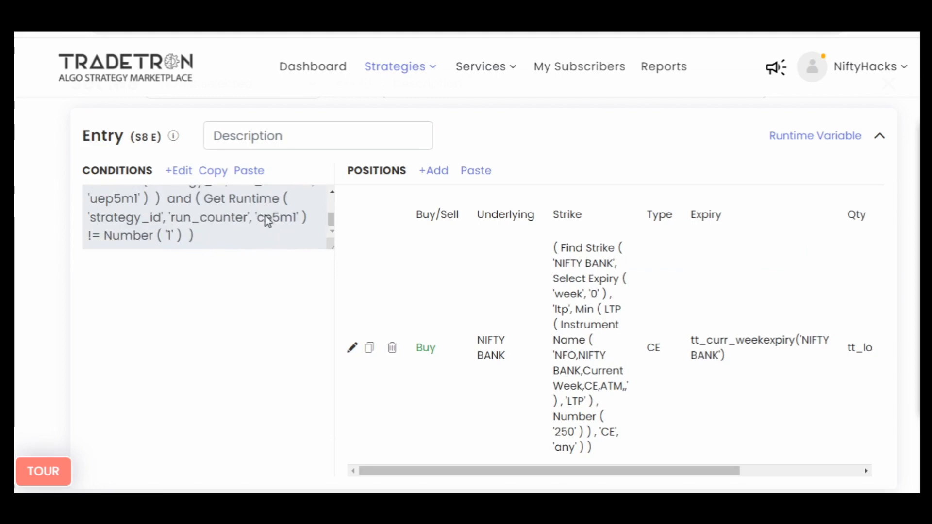
{"action": "double_click", "coordinate": [275, 221]}
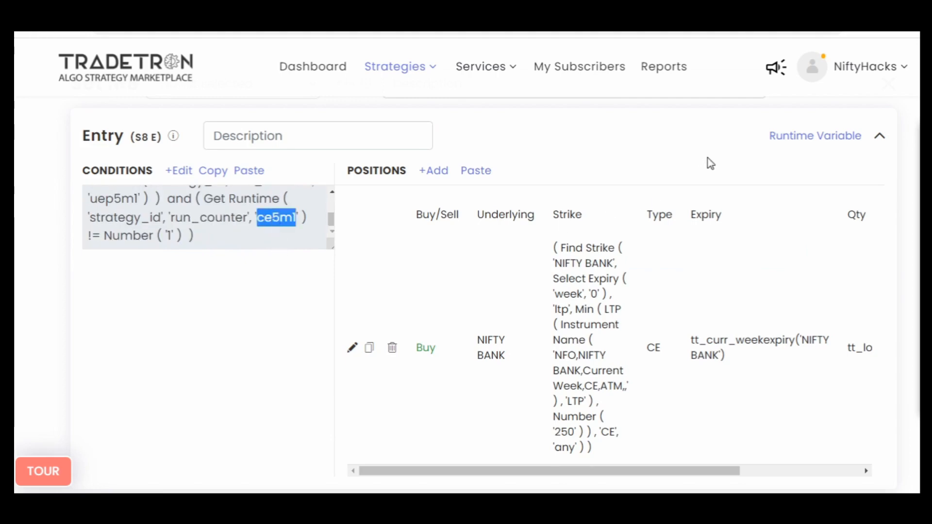
{"action": "left_click", "coordinate": [803, 140]}
{"action": "left_click", "coordinate": [238, 248]}
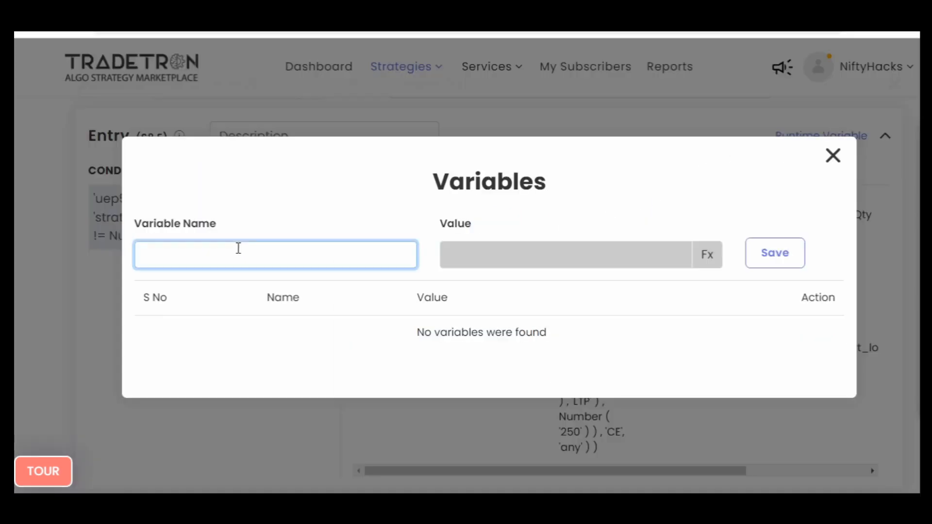
{"action": "key", "text": "ctrl+v"}
- Build the ce5m1 variable's formula from a Number keyword with the value 1
{"action": "left_click", "coordinate": [708, 262]}
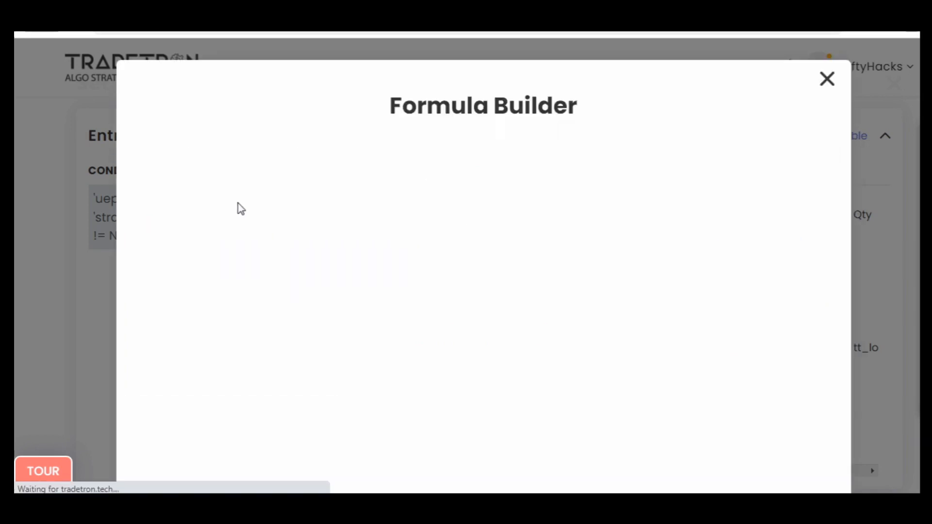
{"action": "left_click", "coordinate": [256, 194]}
{"action": "type", "text": "num"}
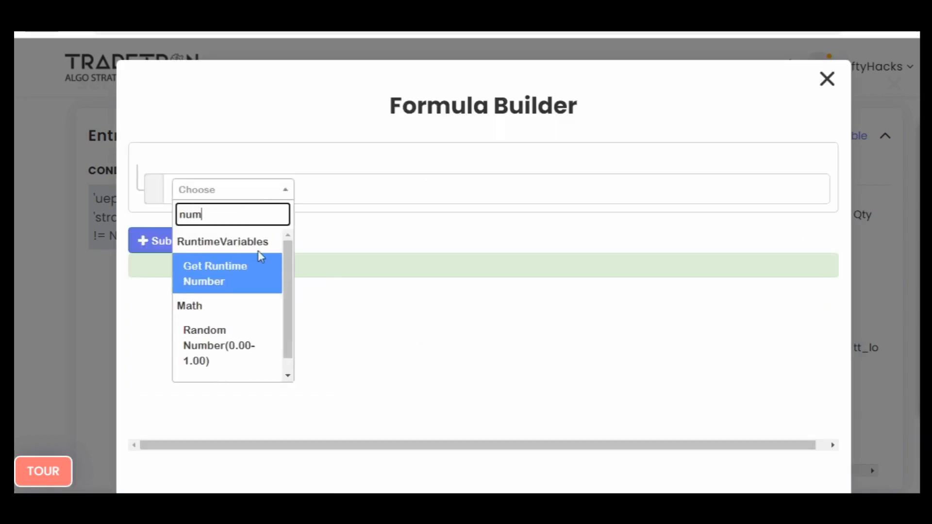
{"action": "scroll", "coordinate": [257, 291], "scroll_direction": "down", "scroll_amount": 2}
{"action": "left_click", "coordinate": [239, 369]}
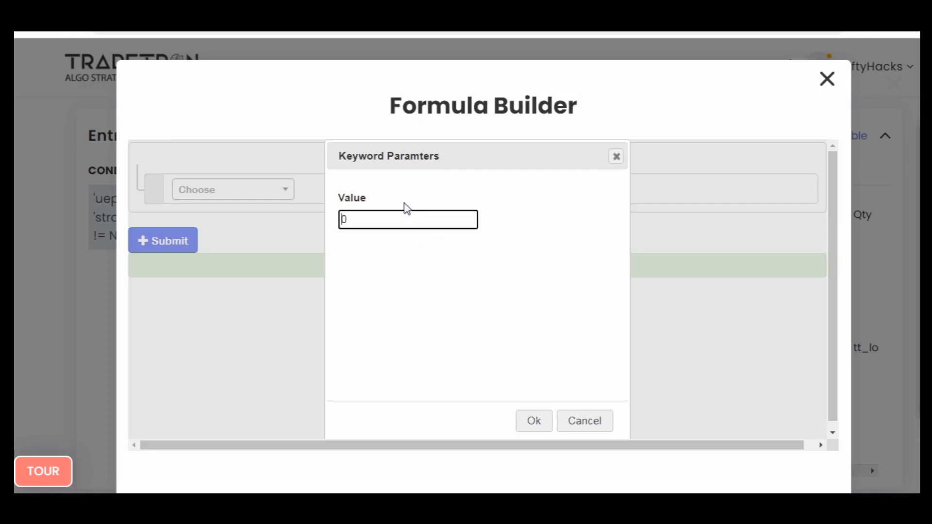
{"action": "left_click", "coordinate": [402, 221]}
{"action": "key", "text": "BackSpace"}
{"action": "type", "text": "1"}
{"action": "left_click", "coordinate": [533, 420]}
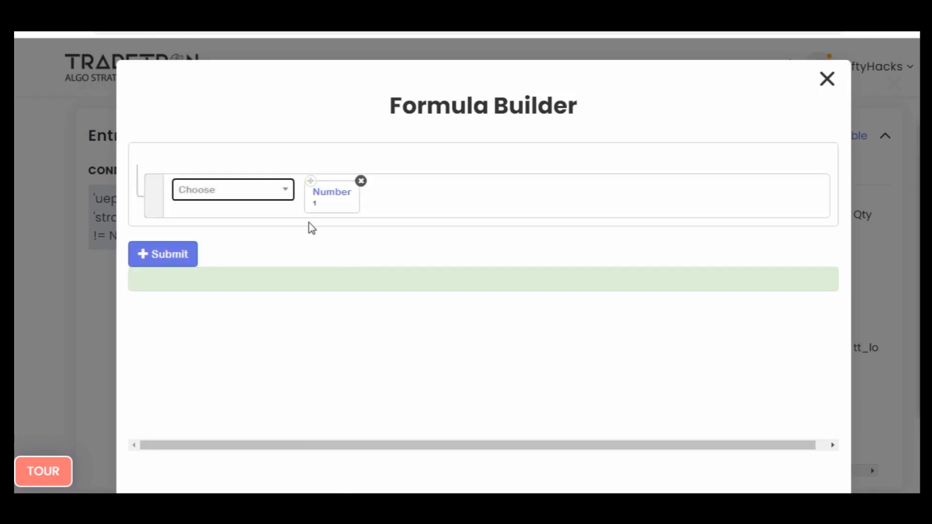
- Submit the formula, save the ce5m1 runtime variable for the Set 8 entry and close the variables dialog
{"action": "left_click", "coordinate": [193, 254]}
{"action": "left_click", "coordinate": [827, 79]}
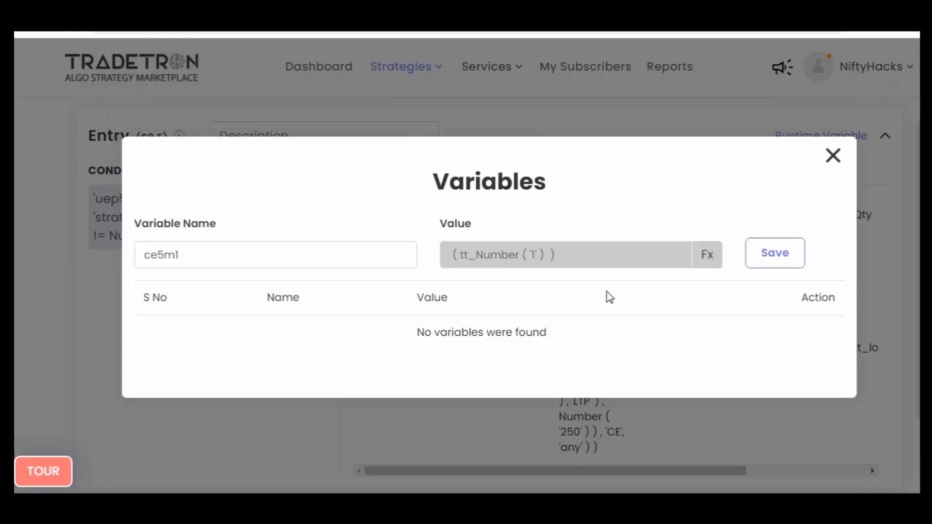
{"action": "left_click", "coordinate": [775, 253]}
{"action": "left_click", "coordinate": [832, 157]}
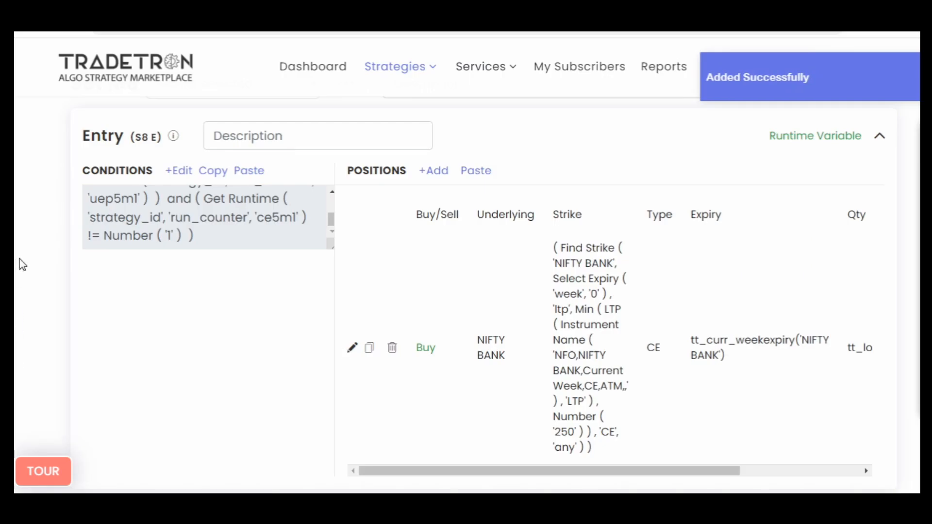
- Set the Get Runtime variable in the first Set 8 exit condition to lep5m1
{"action": "scroll", "coordinate": [128, 326], "scroll_direction": "down", "scroll_amount": 5}
{"action": "left_click", "coordinate": [186, 275]}
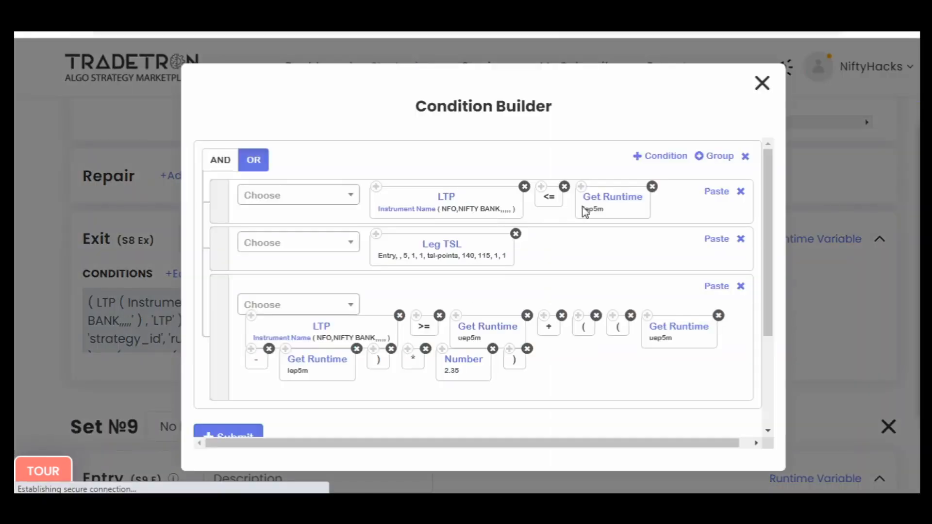
{"action": "left_click", "coordinate": [612, 197]}
{"action": "type", "text": "1"}
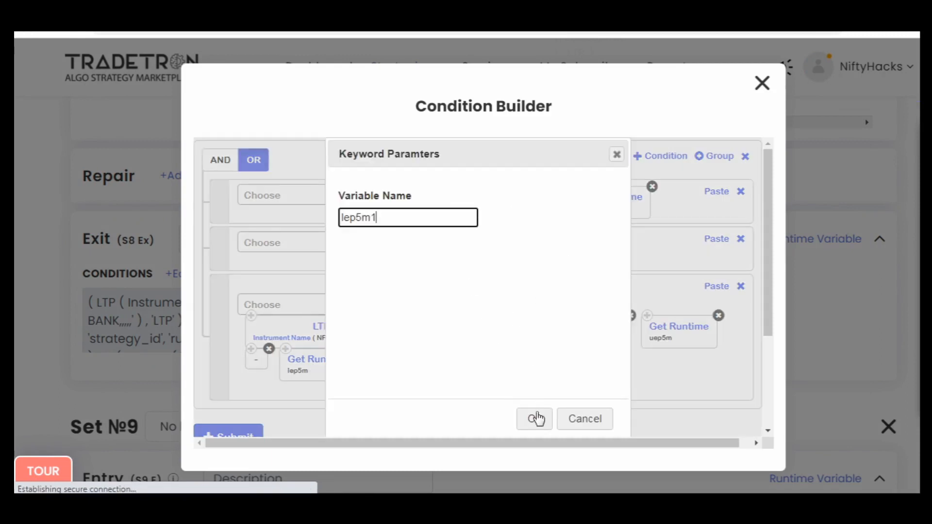
{"action": "left_click", "coordinate": [535, 419]}
- Set the Set Number of the Leg TSL keyword in the Set 8 exit conditions to 8
{"action": "left_click", "coordinate": [440, 258]}
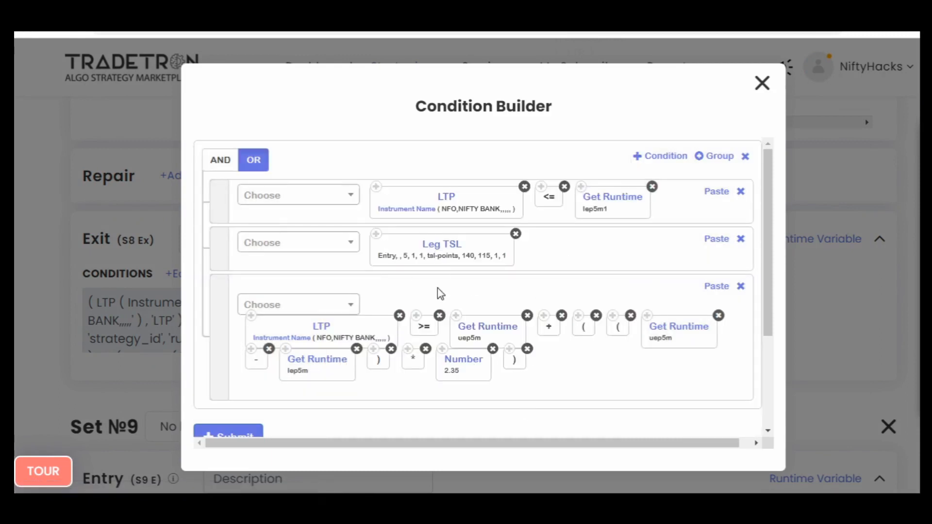
{"action": "double_click", "coordinate": [304, 340]}
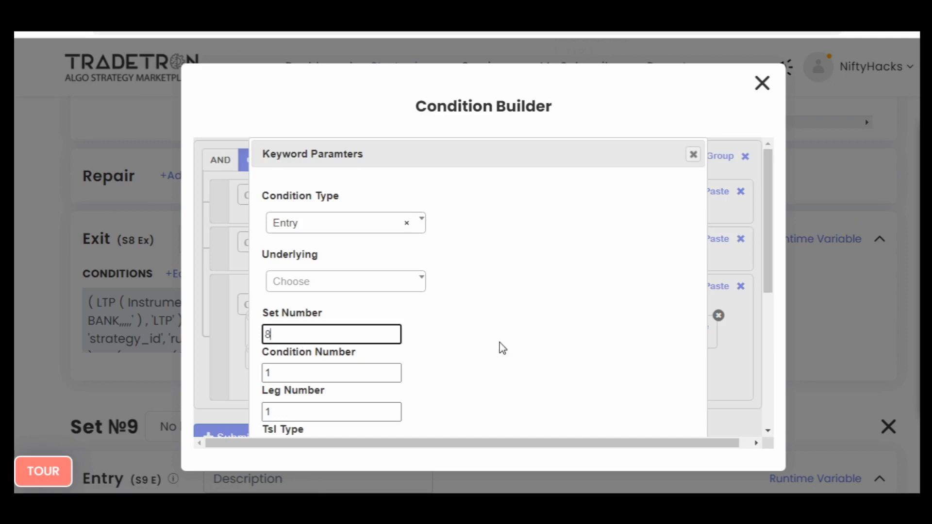
{"action": "type", "text": "8"}
{"action": "scroll", "coordinate": [534, 360], "scroll_direction": "down", "scroll_amount": 5}
{"action": "left_click", "coordinate": [600, 411]}
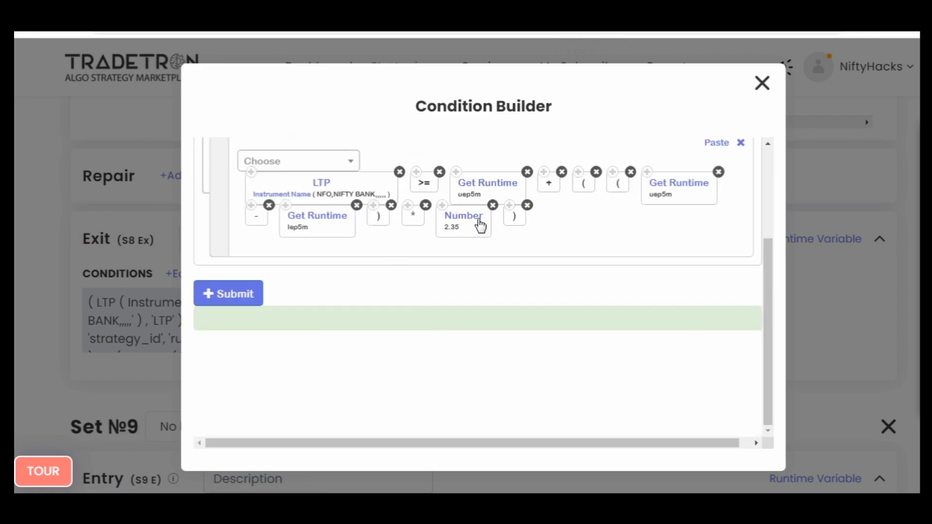
- Set the Get Runtime variables in the third Set 8 exit condition to uep5m1, uep5m1 and lep5m1, and submit the conditions
{"action": "scroll", "coordinate": [556, 254], "scroll_direction": "up", "scroll_amount": 3}
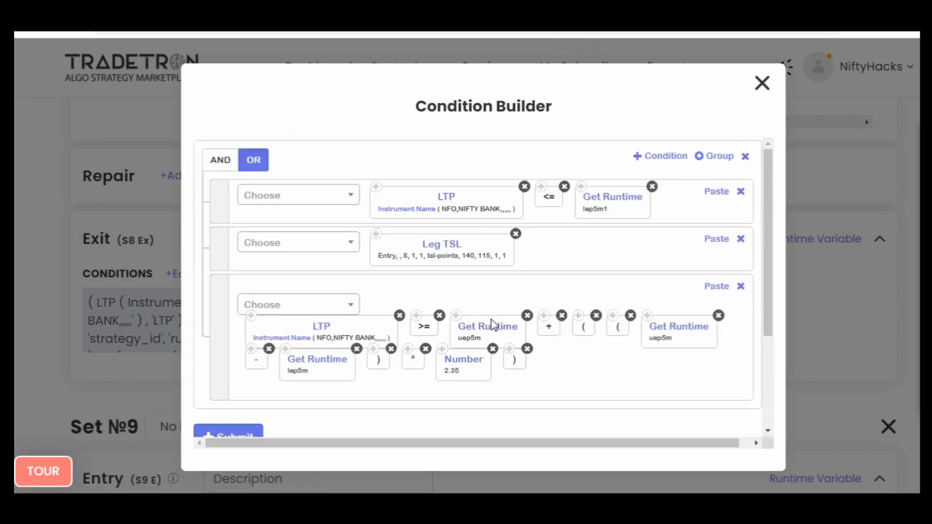
{"action": "left_click", "coordinate": [491, 332]}
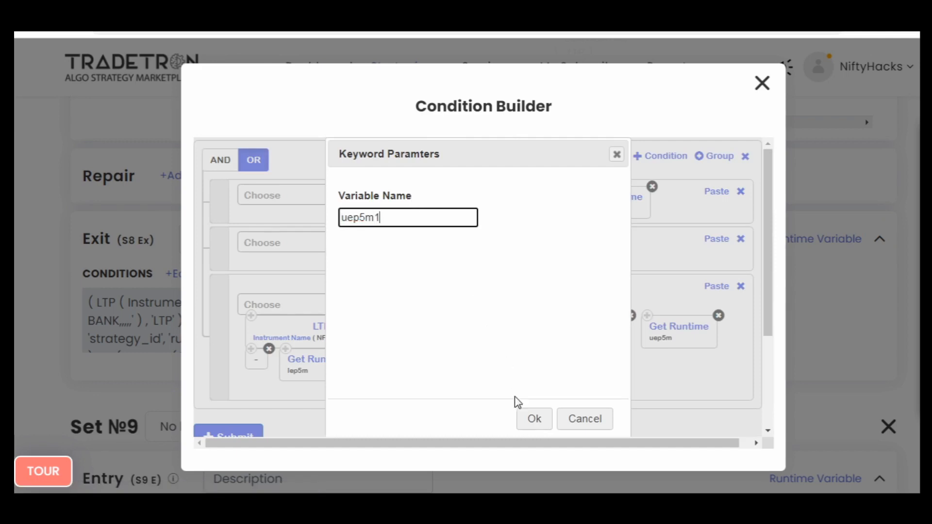
{"action": "left_click", "coordinate": [533, 418]}
{"action": "left_click", "coordinate": [680, 336]}
{"action": "type", "text": "1"}
{"action": "left_click", "coordinate": [534, 418]}
{"action": "left_click", "coordinate": [339, 373]}
{"action": "type", "text": "1"}
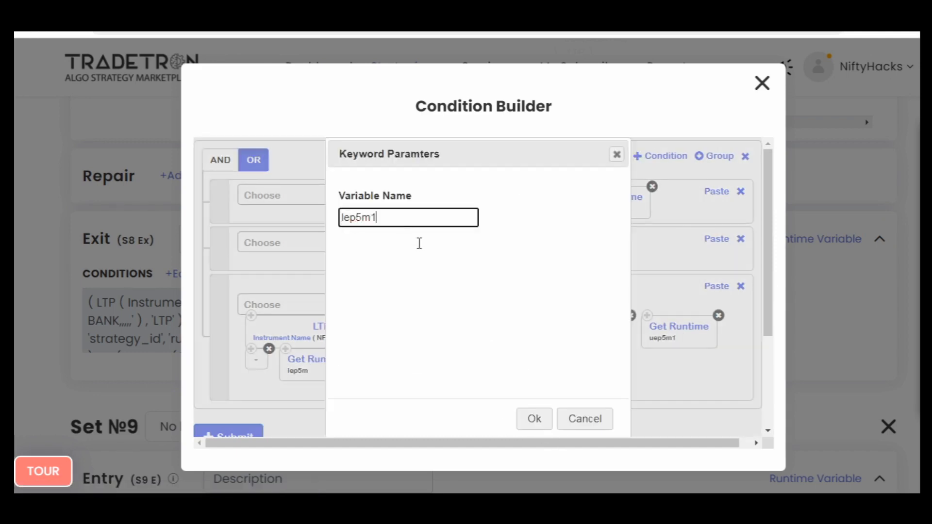
{"action": "left_click", "coordinate": [534, 418]}
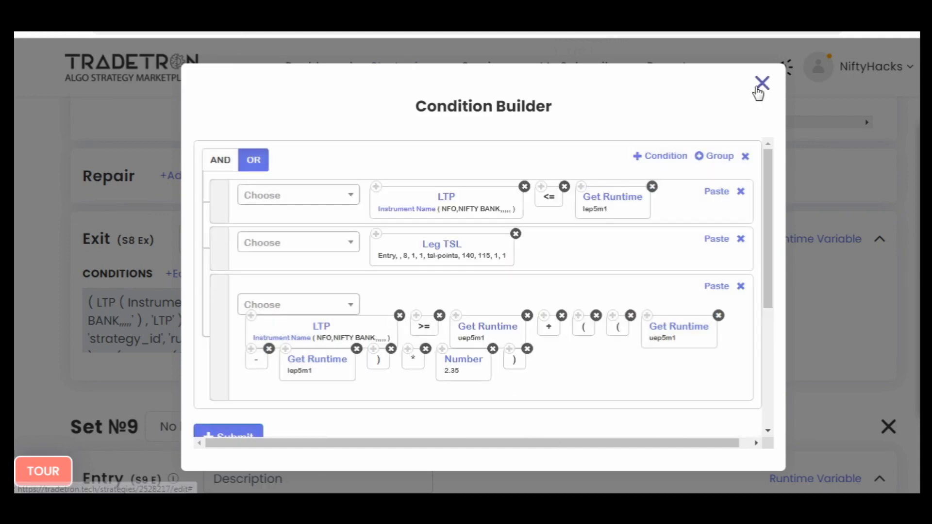
{"action": "left_click", "coordinate": [762, 84]}
- Copy the Set 6 entry conditions and its PE buy position into the Set 9 entry
{"action": "scroll", "coordinate": [15, 294], "scroll_direction": "up", "scroll_amount": 3}
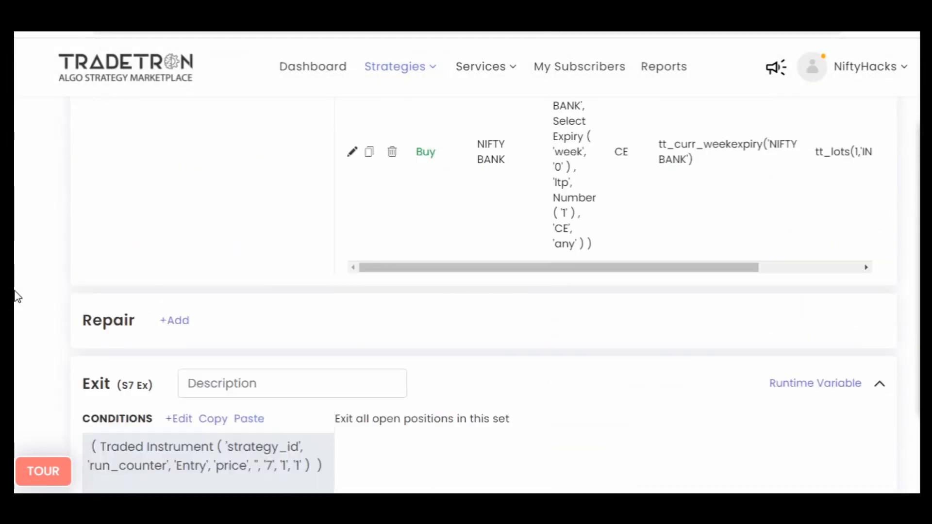
{"action": "scroll", "coordinate": [14, 293], "scroll_direction": "up", "scroll_amount": 8}
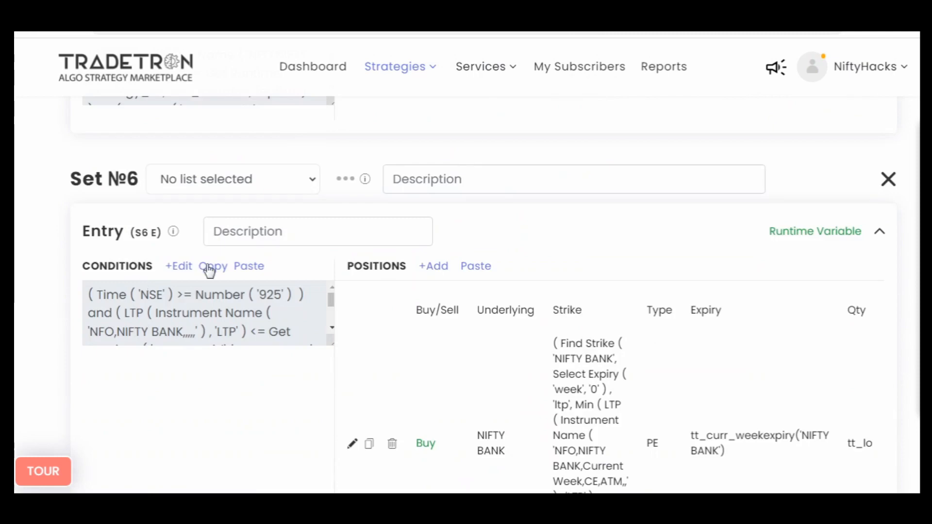
{"action": "left_click", "coordinate": [210, 270]}
{"action": "scroll", "coordinate": [15, 359], "scroll_direction": "down", "scroll_amount": 1}
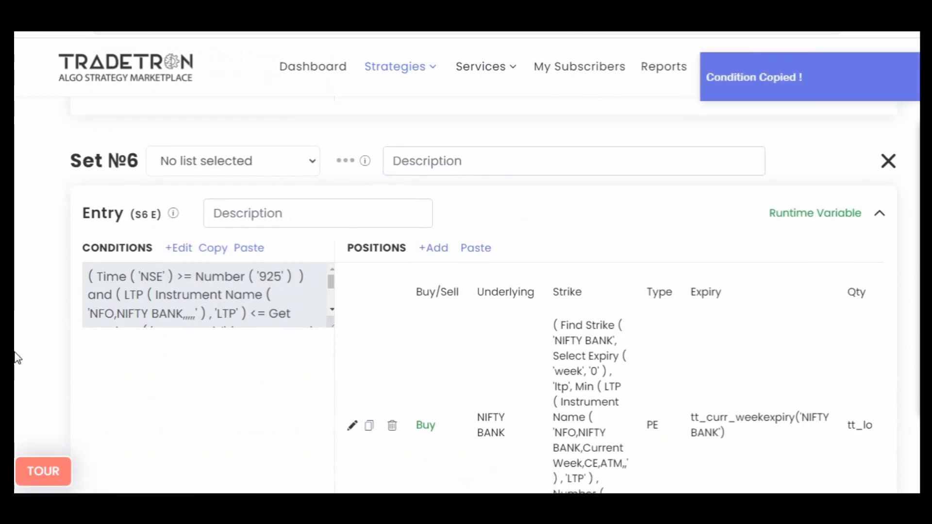
{"action": "scroll", "coordinate": [14, 357], "scroll_direction": "down", "scroll_amount": 15}
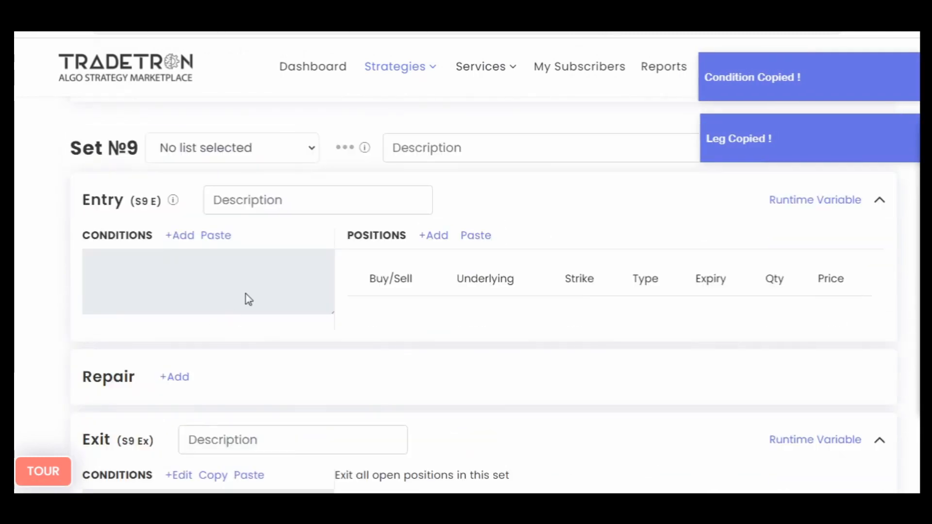
{"action": "left_click", "coordinate": [215, 236]}
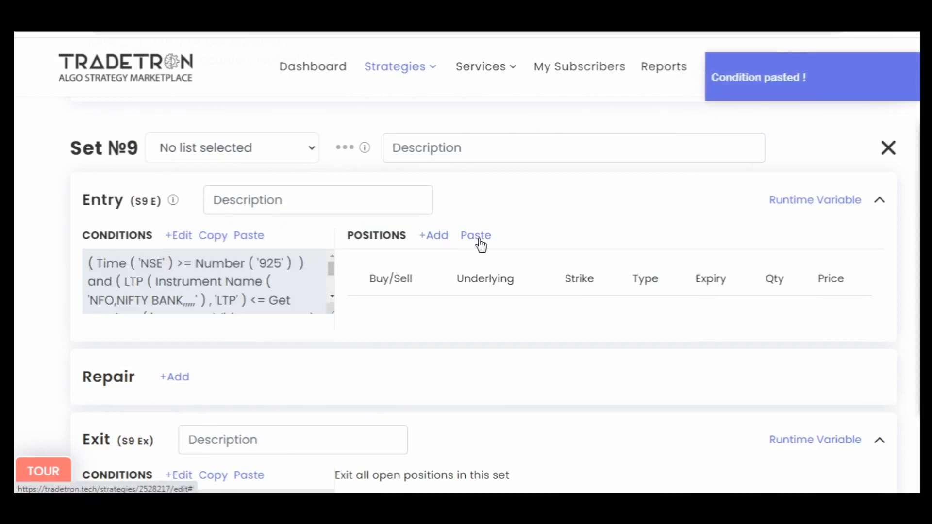
{"action": "left_click", "coordinate": [480, 241]}
- Open the Set 9 entry conditions for editing and set the Time comparison's Number to 1310
{"action": "left_click", "coordinate": [178, 238]}
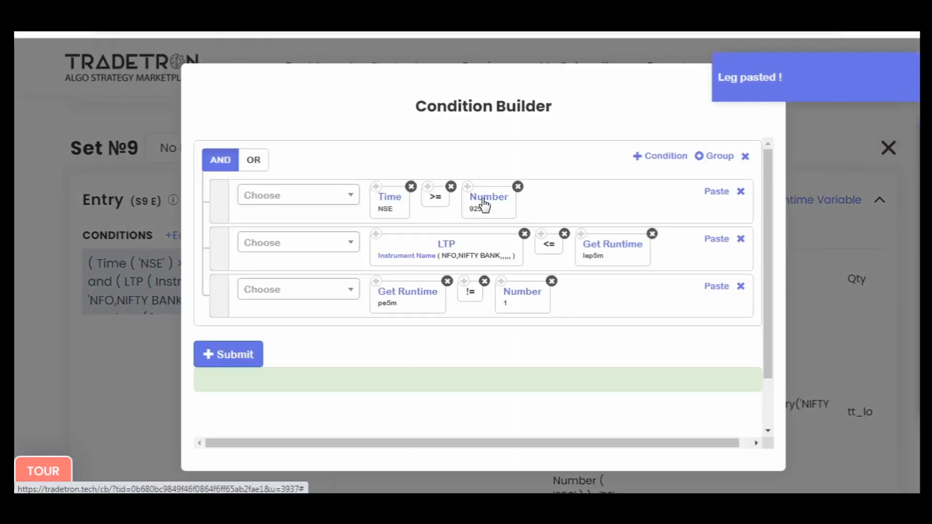
{"action": "left_click", "coordinate": [482, 205]}
{"action": "type", "text": "1310"}
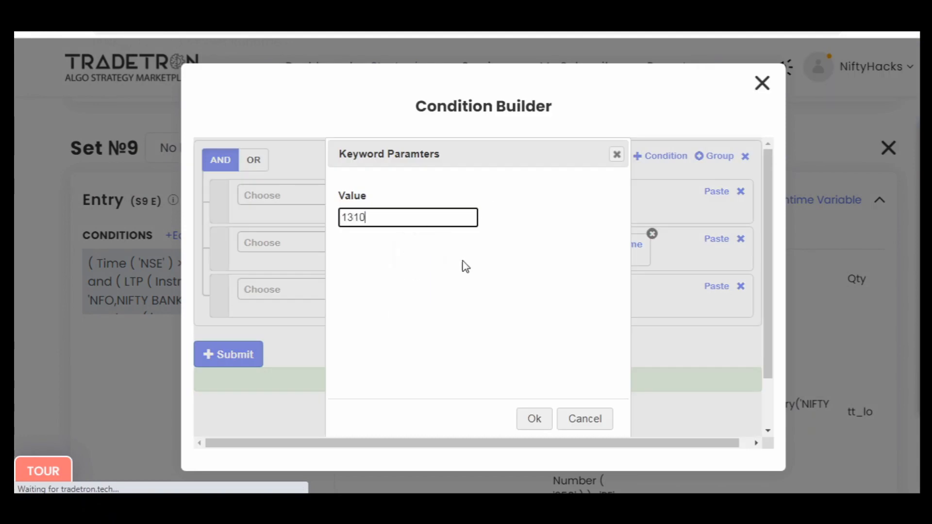
{"action": "left_click", "coordinate": [534, 419]}
- Set the Set 9 entry's Get Runtime variables to lep5m1 and pe5m1, submit the conditions and close the builder
{"action": "left_click", "coordinate": [595, 248]}
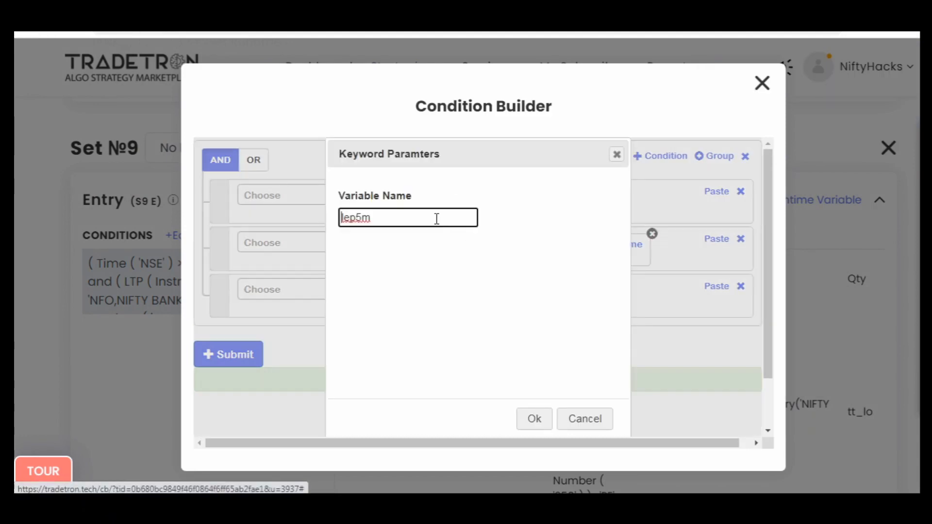
{"action": "type", "text": "1"}
{"action": "left_click", "coordinate": [528, 423]}
{"action": "left_click", "coordinate": [385, 298]}
{"action": "left_click", "coordinate": [526, 411]}
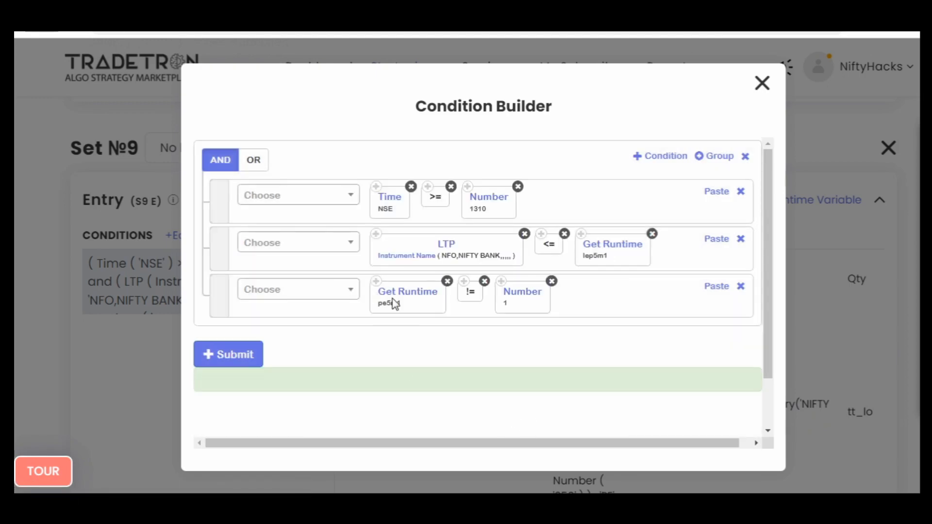
{"action": "left_click", "coordinate": [245, 345]}
{"action": "left_click", "coordinate": [761, 84]}
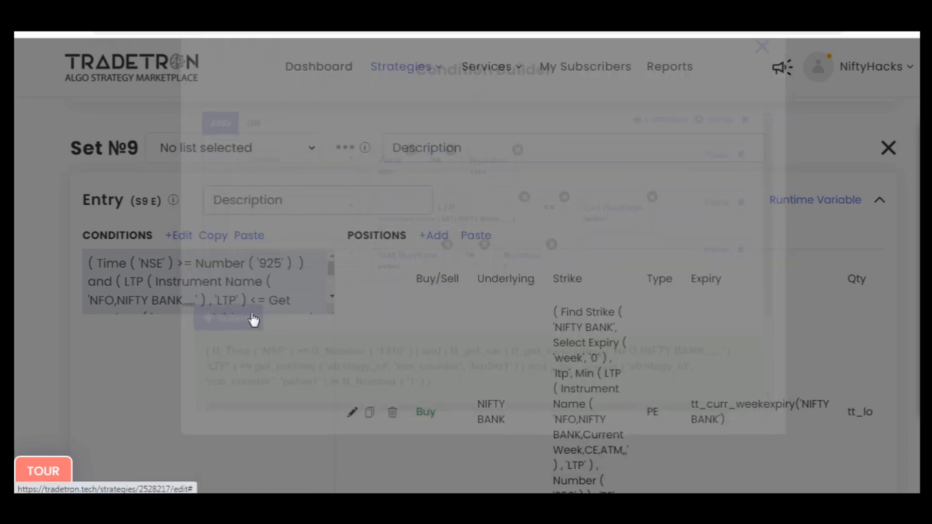
- Copy the name pe5m1 from the Set 9 entry conditions and use it to name a new entry runtime variable
{"action": "scroll", "coordinate": [246, 272], "scroll_direction": "down", "scroll_amount": 5}
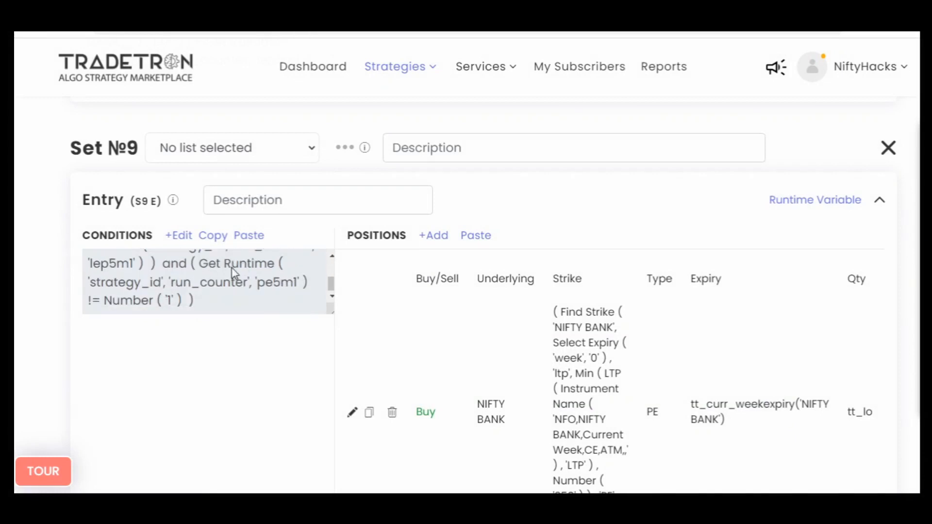
{"action": "double_click", "coordinate": [277, 283]}
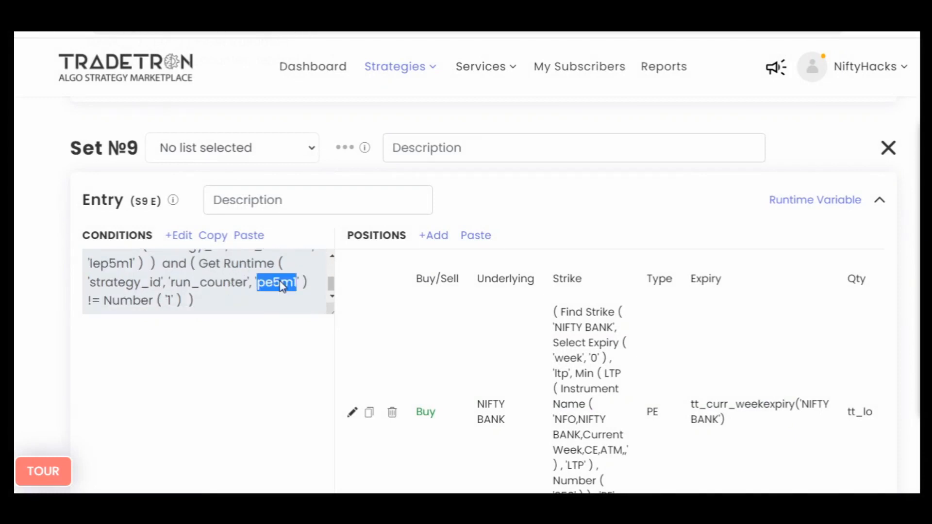
{"action": "left_click", "coordinate": [794, 202]}
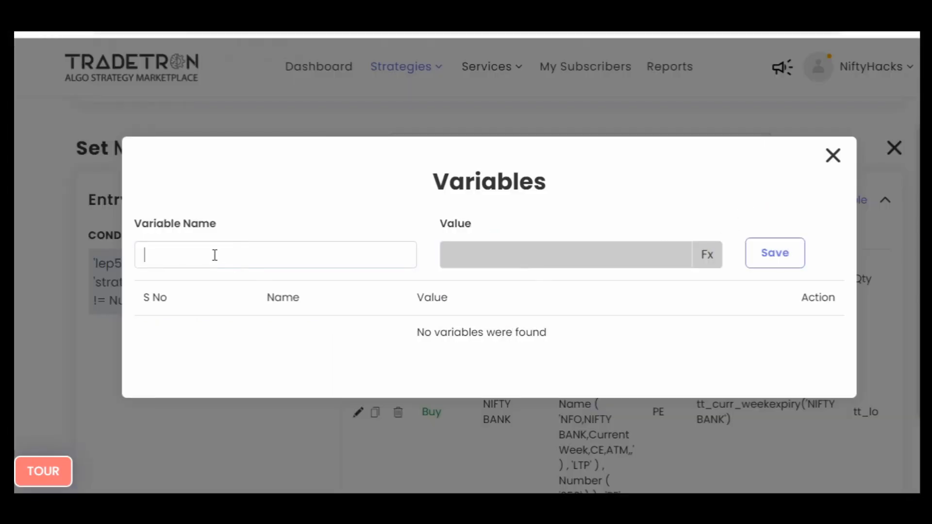
{"action": "key", "text": "ctrl+v"}
- Build the pe5m1 variable's formula from a Number keyword with the value 1
{"action": "left_click", "coordinate": [699, 260]}
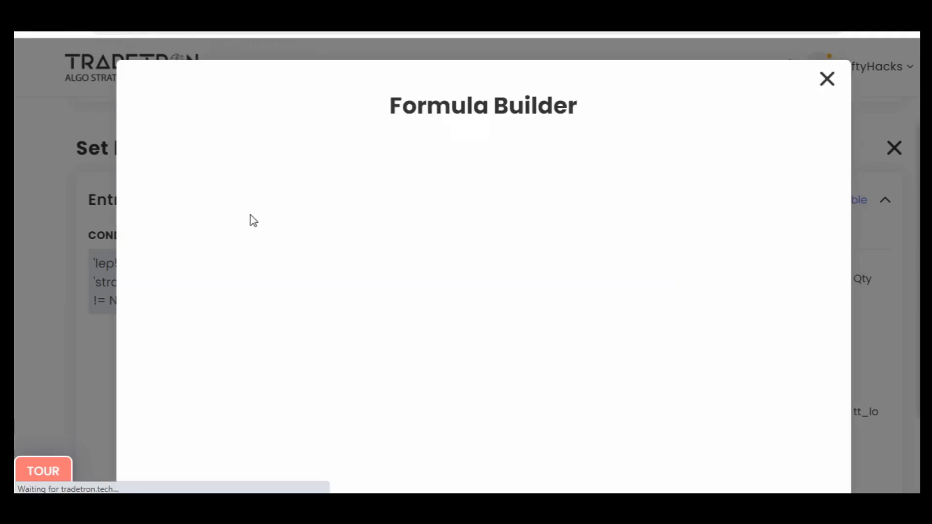
{"action": "type", "text": "num"}
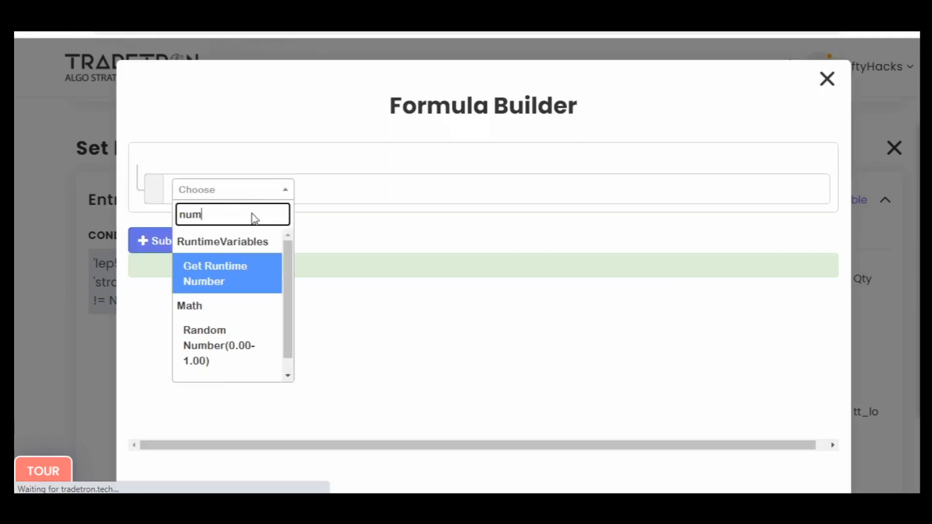
{"action": "scroll", "coordinate": [235, 354], "scroll_direction": "down", "scroll_amount": 2}
{"action": "left_click", "coordinate": [228, 361]}
{"action": "left_click", "coordinate": [439, 219]}
{"action": "type", "text": "1"}
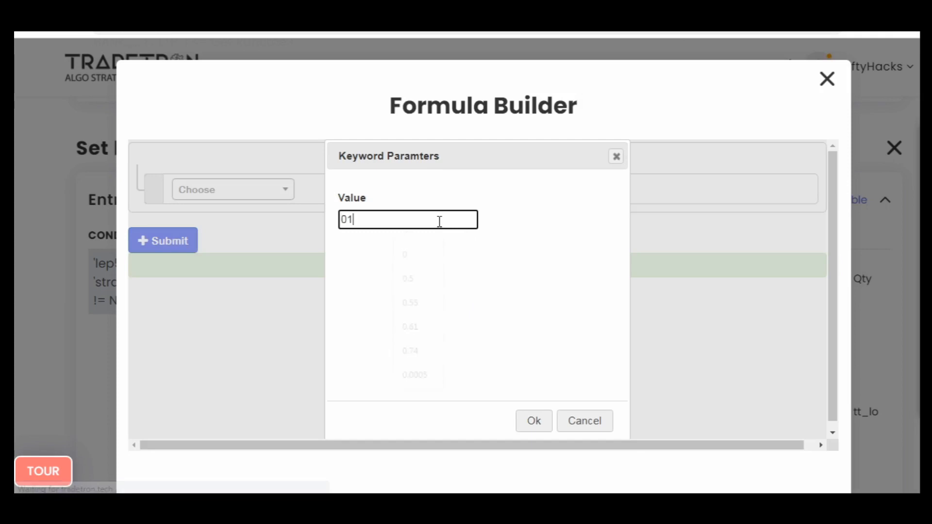
{"action": "key", "text": "BackSpace"}
{"action": "key", "text": "BackSpace"}
{"action": "type", "text": "1"}
{"action": "left_click", "coordinate": [526, 421]}
- Submit the formula, save the pe5m1 runtime variable for the Set 9 entry and close the variables dialog
{"action": "left_click", "coordinate": [166, 259]}
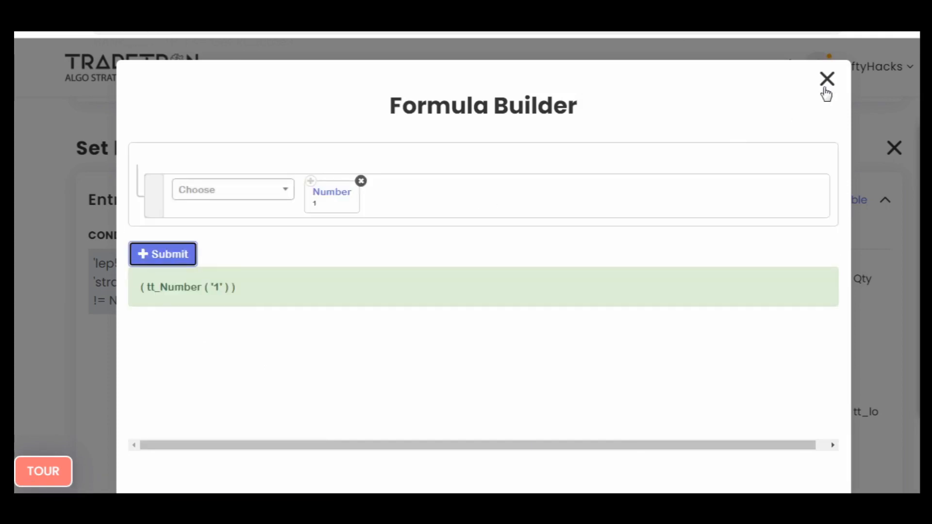
{"action": "left_click", "coordinate": [826, 84]}
{"action": "left_click", "coordinate": [775, 253]}
{"action": "left_click", "coordinate": [832, 155]}
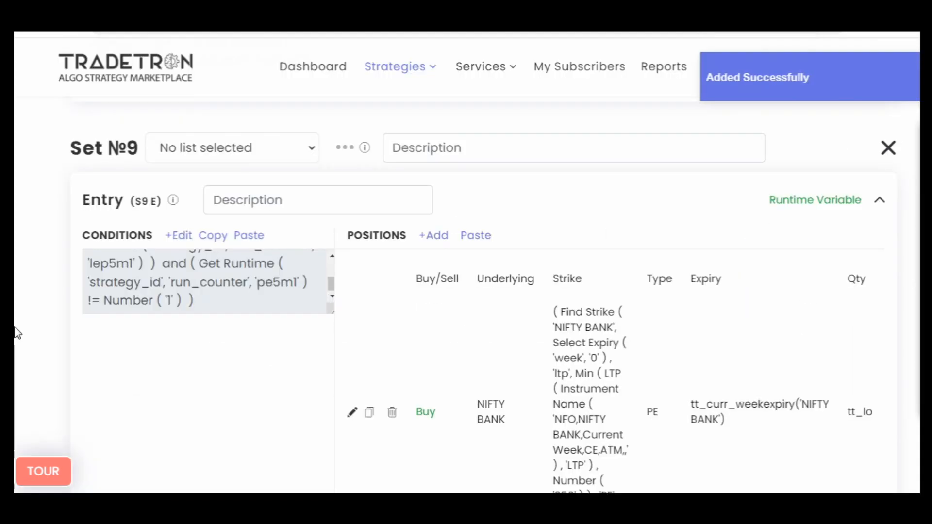
- Copy the Set 6 exit conditions into the Set 9 exit
{"action": "scroll", "coordinate": [12, 330], "scroll_direction": "down", "scroll_amount": 10}
{"action": "scroll", "coordinate": [12, 330], "scroll_direction": "up", "scroll_amount": 15}
{"action": "scroll", "coordinate": [13, 330], "scroll_direction": "up", "scroll_amount": 10}
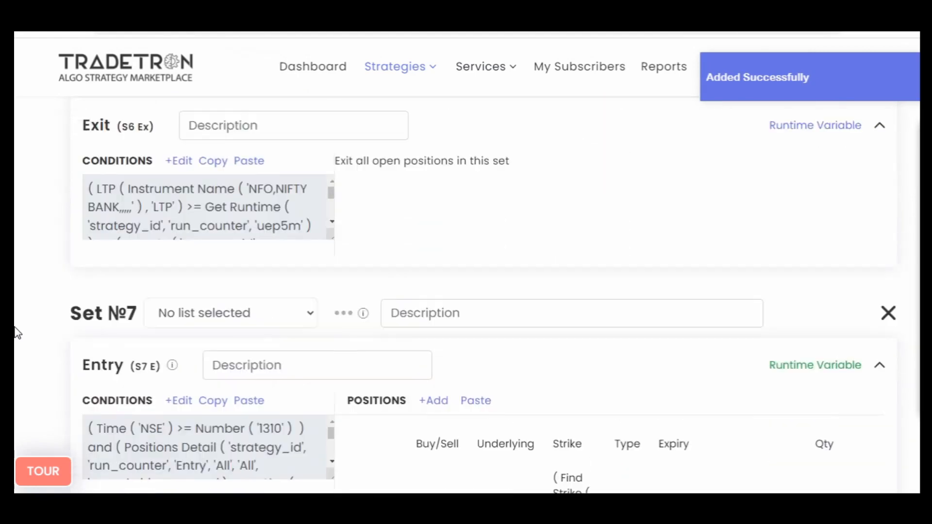
{"action": "left_click", "coordinate": [214, 370]}
{"action": "scroll", "coordinate": [17, 365], "scroll_direction": "down", "scroll_amount": 7}
{"action": "scroll", "coordinate": [16, 364], "scroll_direction": "down", "scroll_amount": 12}
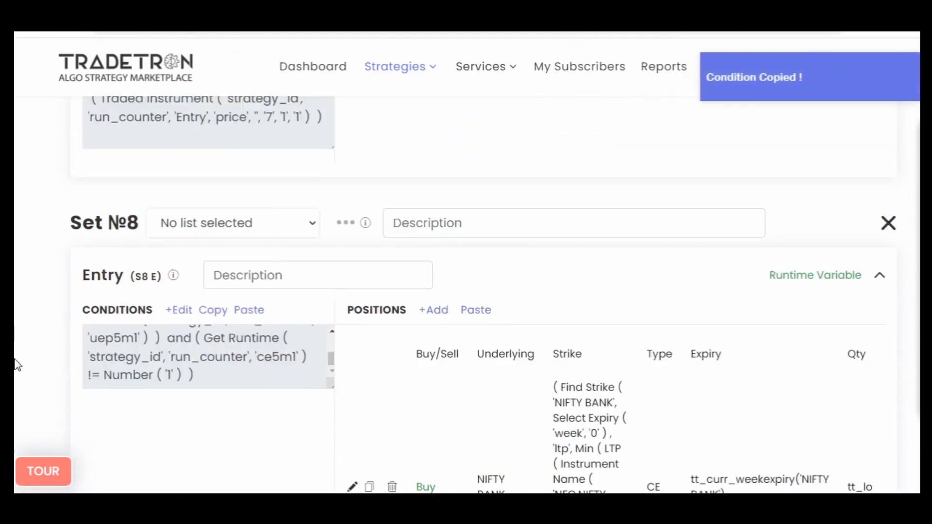
{"action": "left_click", "coordinate": [249, 270]}
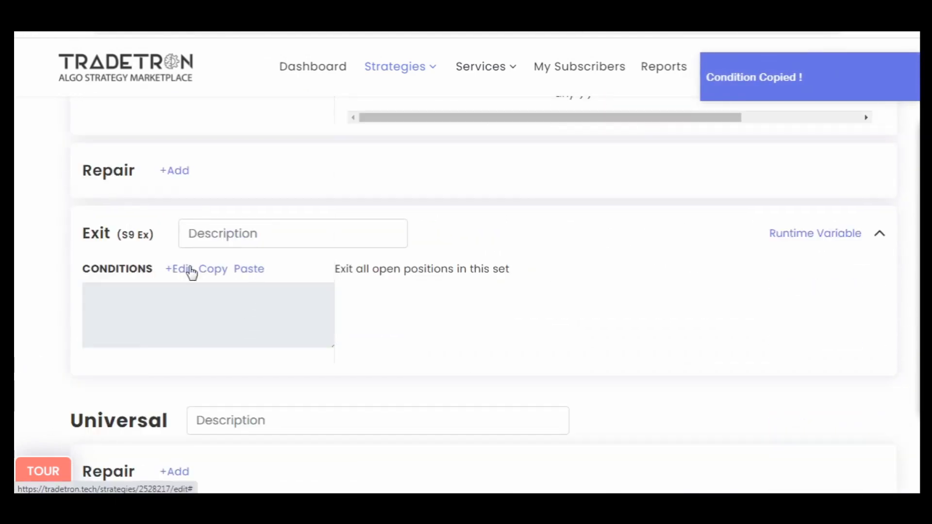
- Edit the Set 9 exit conditions and set the first condition's Get Runtime variable to uep5m1
{"action": "left_click", "coordinate": [183, 271]}
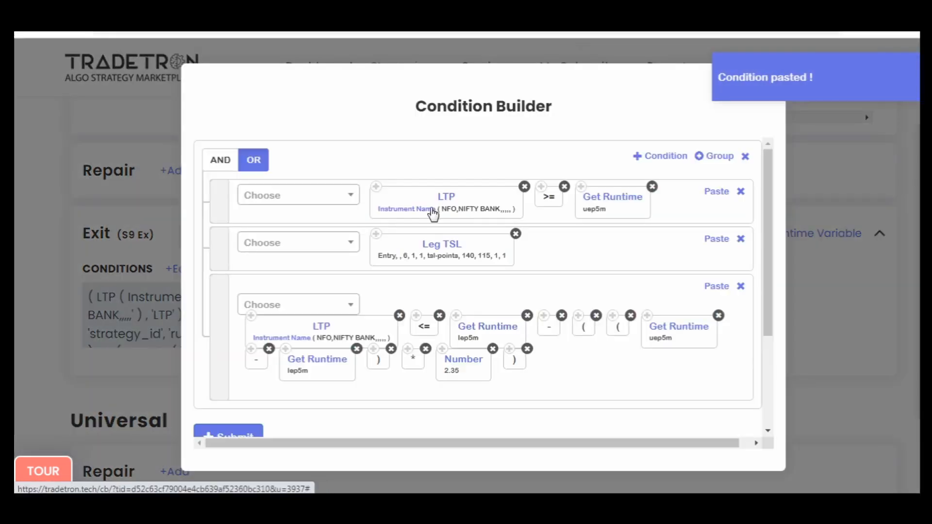
{"action": "left_click", "coordinate": [619, 204]}
{"action": "left_click", "coordinate": [534, 418]}
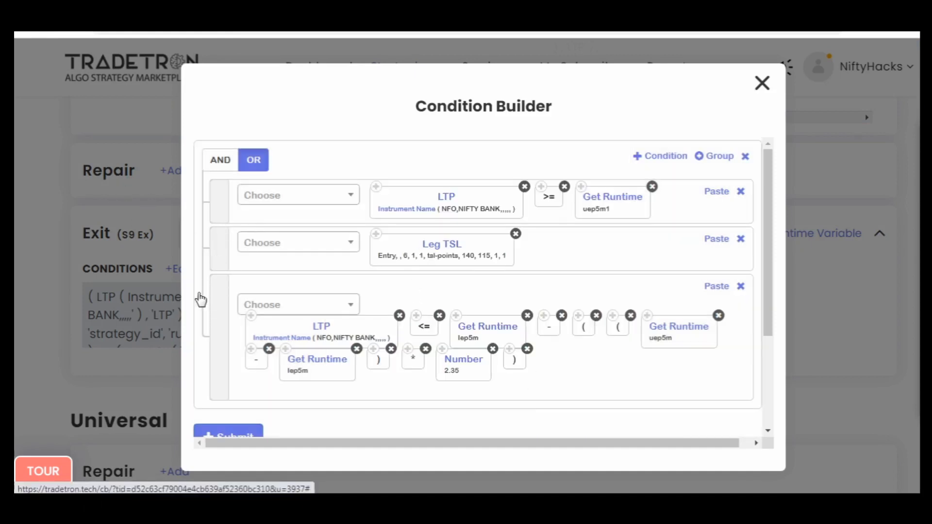
- Set the Set Number of the Leg TSL keyword in the Set 9 exit conditions to 9
{"action": "double_click", "coordinate": [338, 339]}
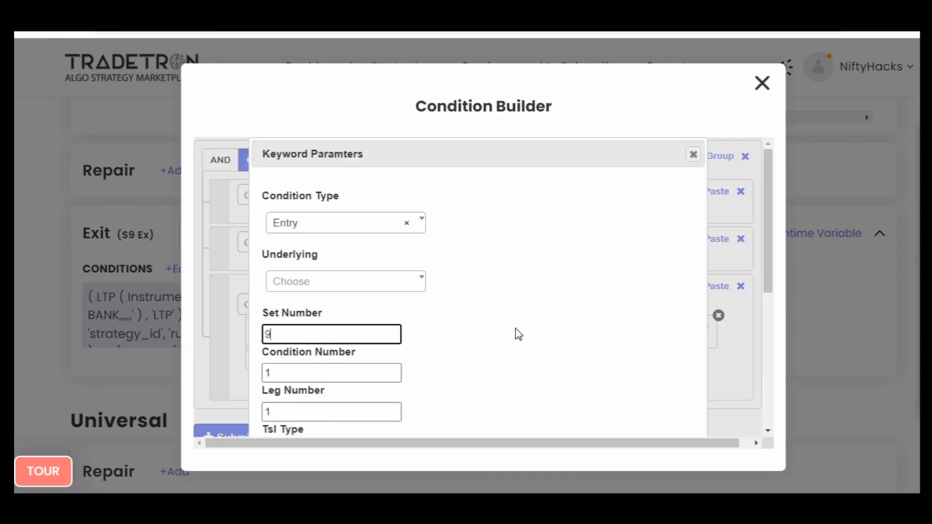
{"action": "type", "text": "9"}
{"action": "scroll", "coordinate": [518, 334], "scroll_direction": "down", "scroll_amount": 5}
{"action": "left_click", "coordinate": [602, 413]}
- Set the three Get Runtime variables in the third Set 9 exit condition to lep5m1, uep5m1 and lep5m1
{"action": "scroll", "coordinate": [459, 266], "scroll_direction": "up", "scroll_amount": 2}
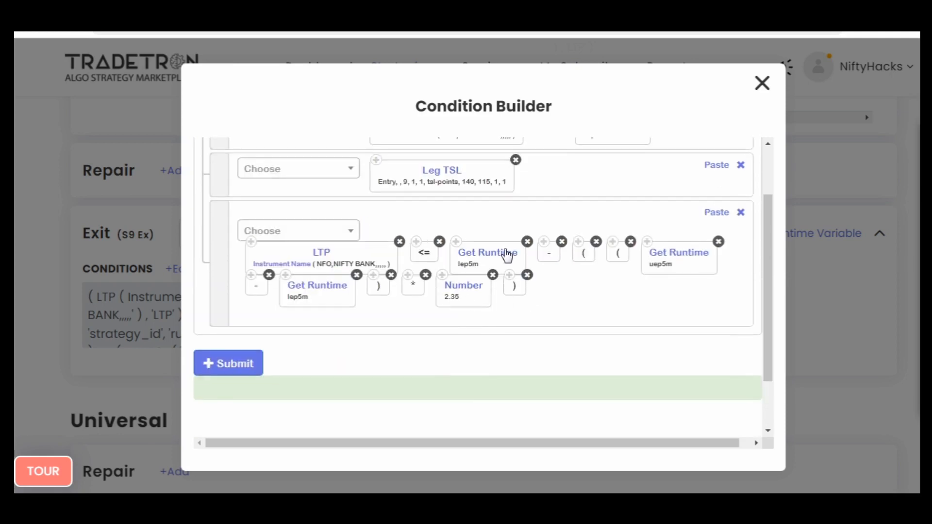
{"action": "left_click", "coordinate": [493, 257]}
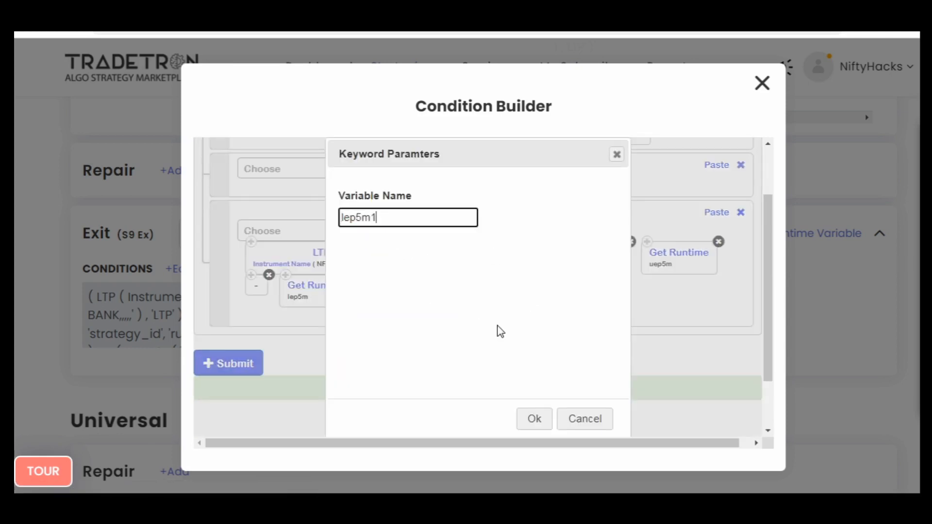
{"action": "type", "text": "1"}
{"action": "left_click", "coordinate": [546, 425]}
{"action": "left_click", "coordinate": [696, 258]}
{"action": "left_click", "coordinate": [385, 210]}
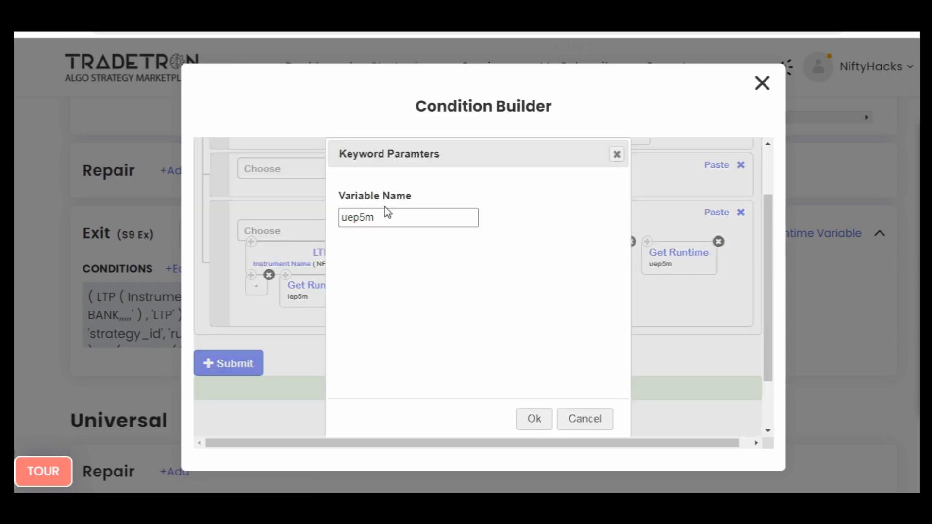
{"action": "type", "text": "1"}
{"action": "left_click", "coordinate": [530, 427]}
{"action": "left_click", "coordinate": [317, 286]}
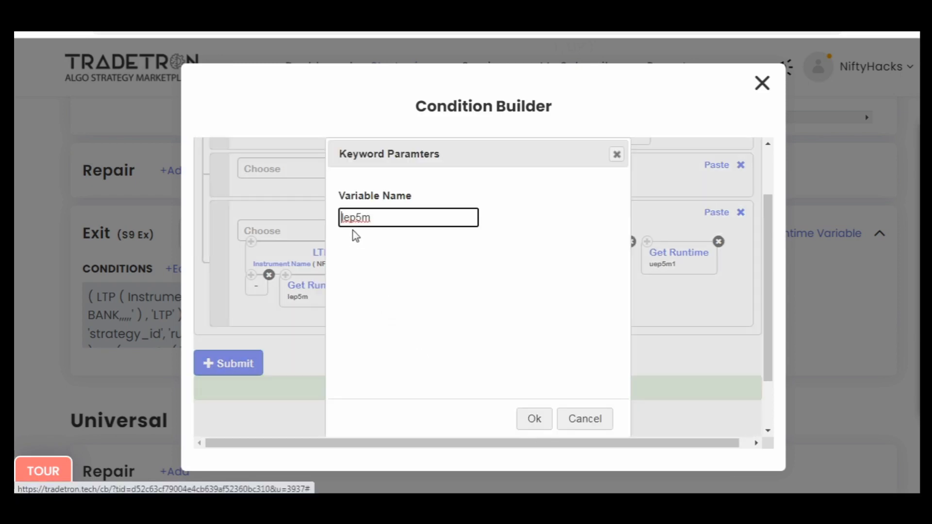
{"action": "left_click", "coordinate": [386, 217]}
{"action": "type", "text": "1"}
{"action": "left_click", "coordinate": [534, 418]}
- Submit the Set 9 exit conditions and close the condition builder
{"action": "left_click", "coordinate": [244, 367]}
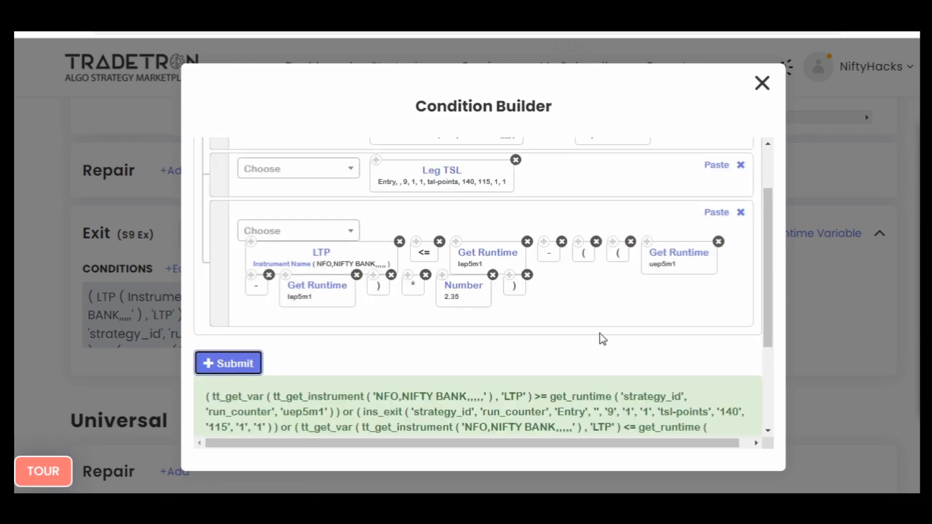
{"action": "scroll", "coordinate": [630, 333], "scroll_direction": "up", "scroll_amount": 2}
{"action": "left_click", "coordinate": [761, 83]}
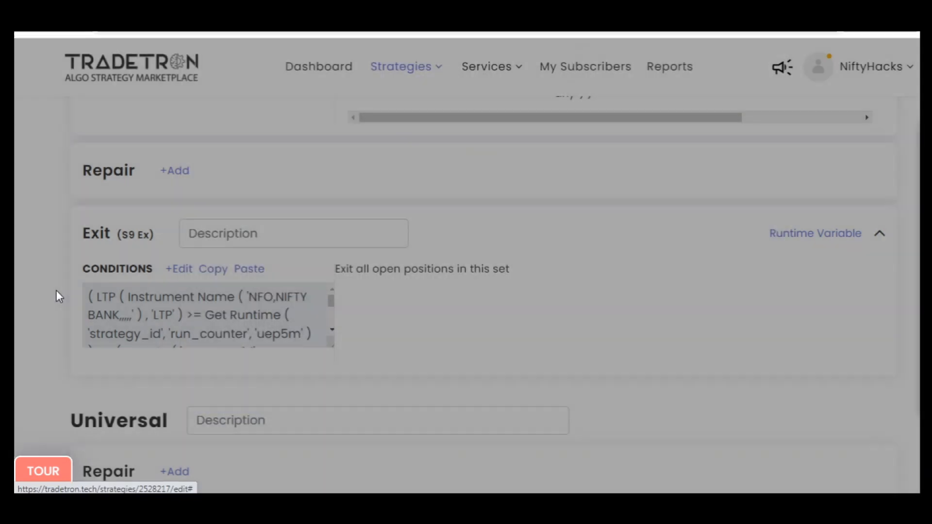
{"action": "scroll", "coordinate": [56, 293], "scroll_direction": "up", "scroll_amount": 5}
{"action": "scroll", "coordinate": [57, 296], "scroll_direction": "up", "scroll_amount": 6}
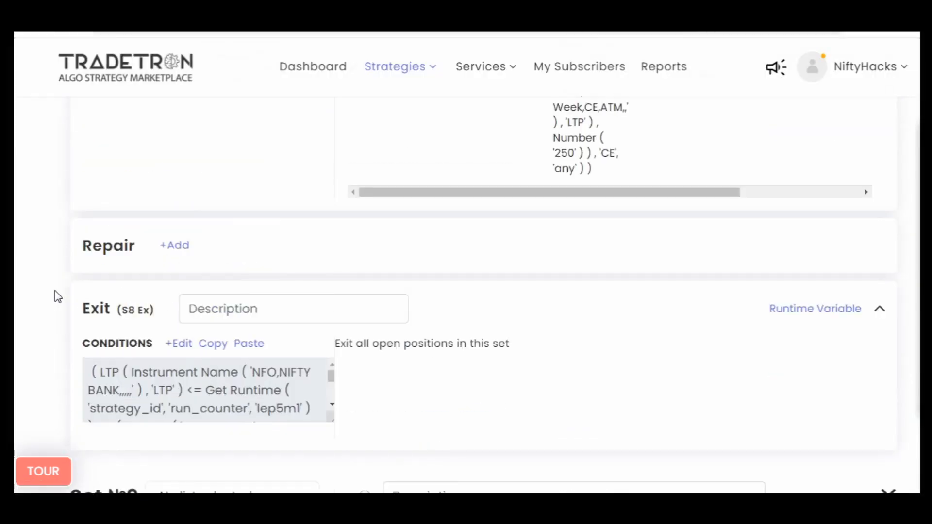
- Start a Universal Exit condition with the Time keyword for the NSE exchange
{"action": "scroll", "coordinate": [57, 296], "scroll_direction": "up", "scroll_amount": 6}
{"action": "scroll", "coordinate": [15, 361], "scroll_direction": "up", "scroll_amount": 8}
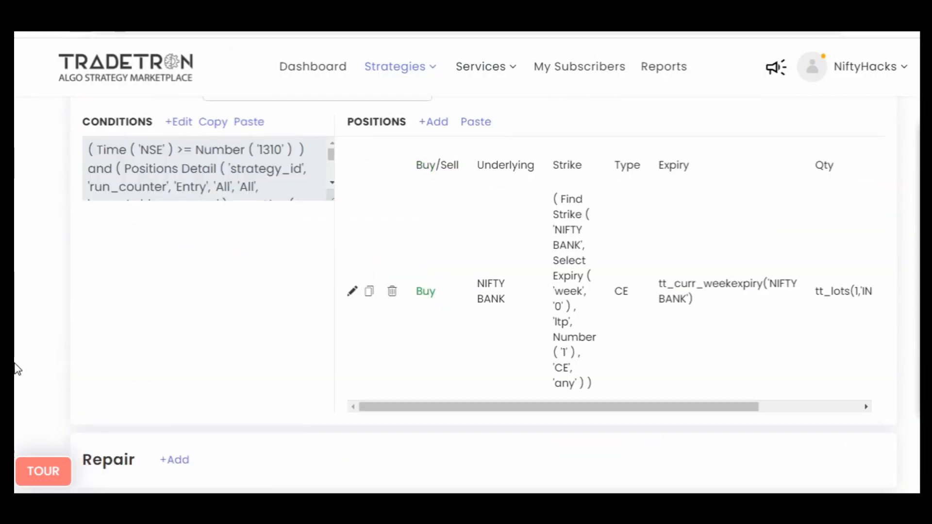
{"action": "scroll", "coordinate": [17, 370], "scroll_direction": "up", "scroll_amount": 1}
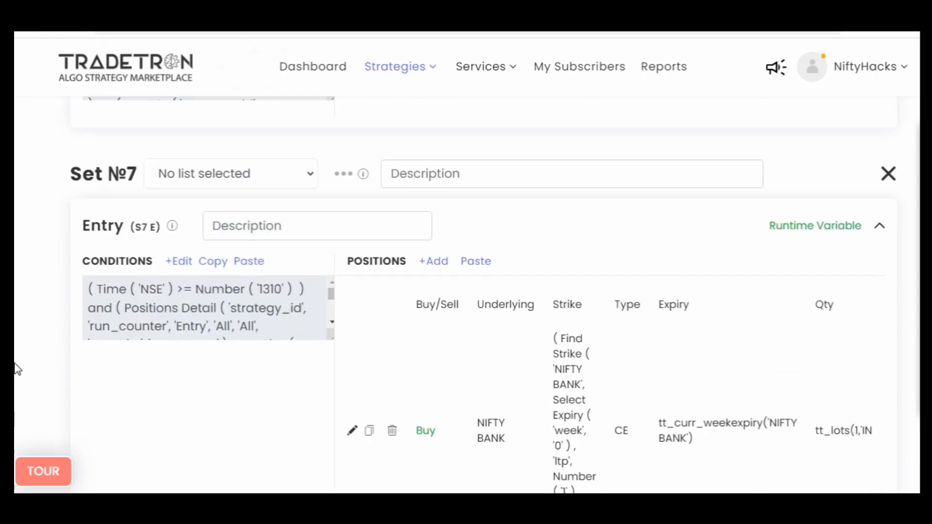
{"action": "scroll", "coordinate": [18, 369], "scroll_direction": "down", "scroll_amount": 20}
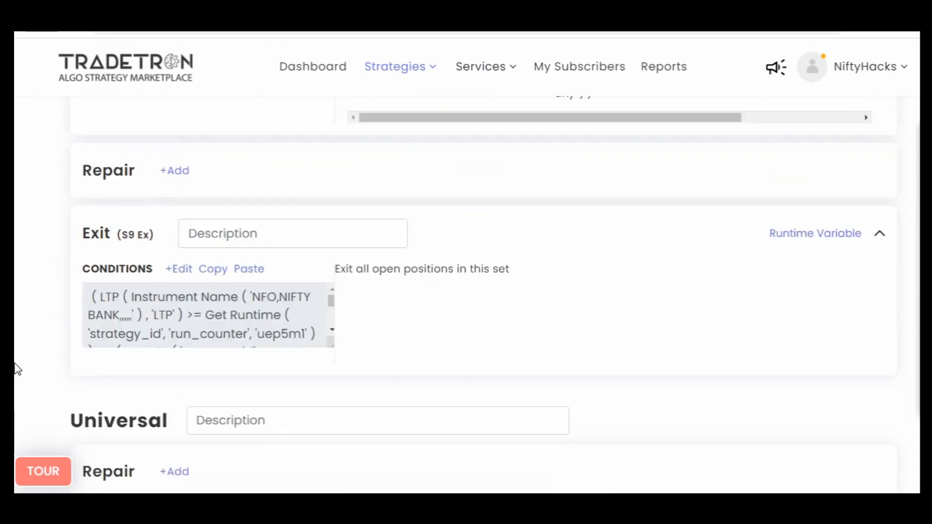
{"action": "left_click", "coordinate": [182, 287]}
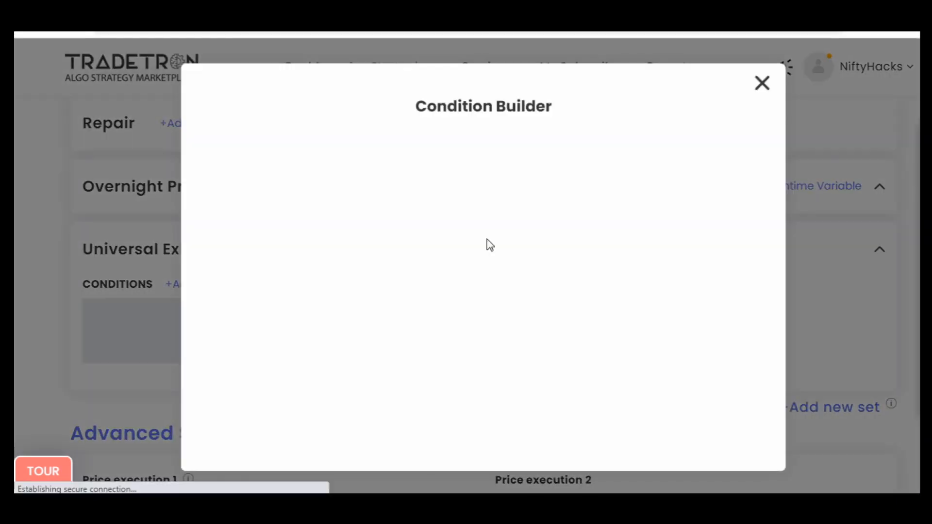
{"action": "left_click", "coordinate": [287, 189]}
{"action": "type", "text": "tim"}
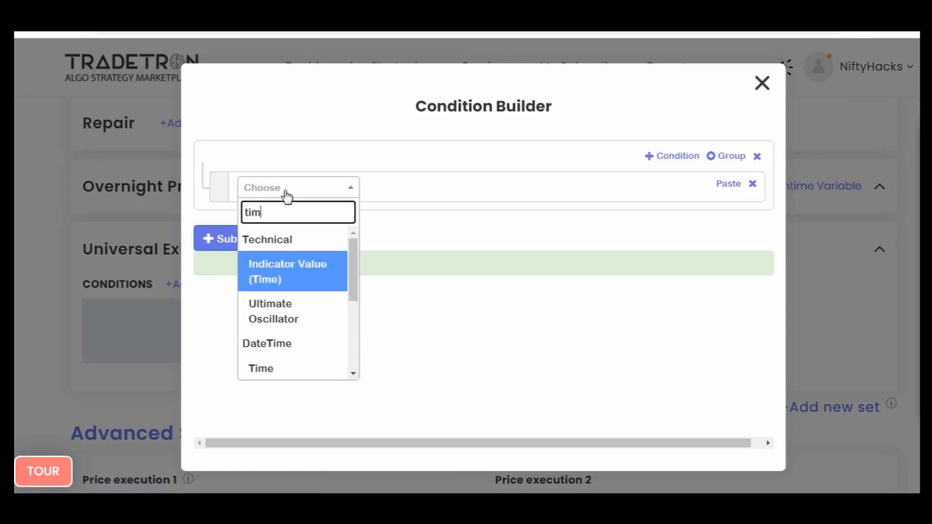
{"action": "key", "text": "Down"}
{"action": "key", "text": "Down"}
{"action": "key", "text": "Return"}
{"action": "key", "text": "Tab"}
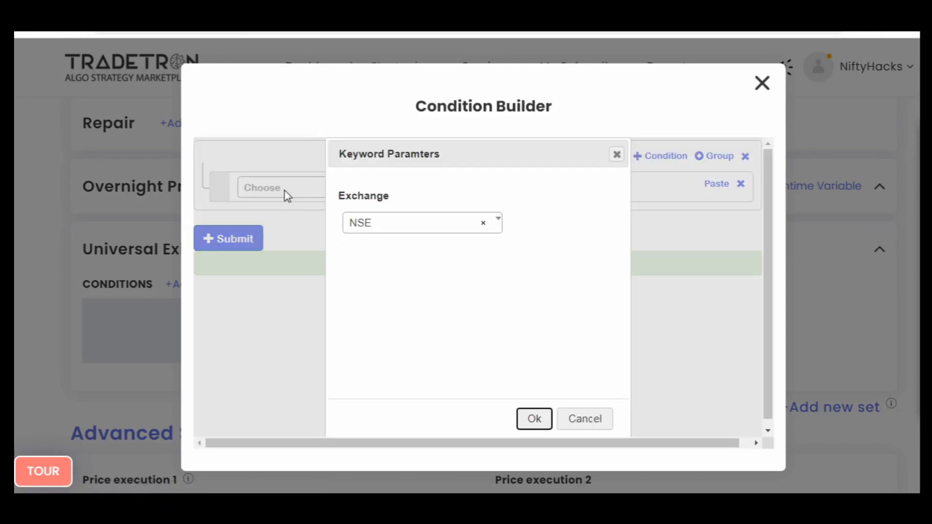
{"action": "key", "text": "Return"}
- Complete the Universal Exit time condition with >= and the Number keyword set to 1509
{"action": "left_click", "coordinate": [287, 192]}
{"action": "type", "text": ">"}
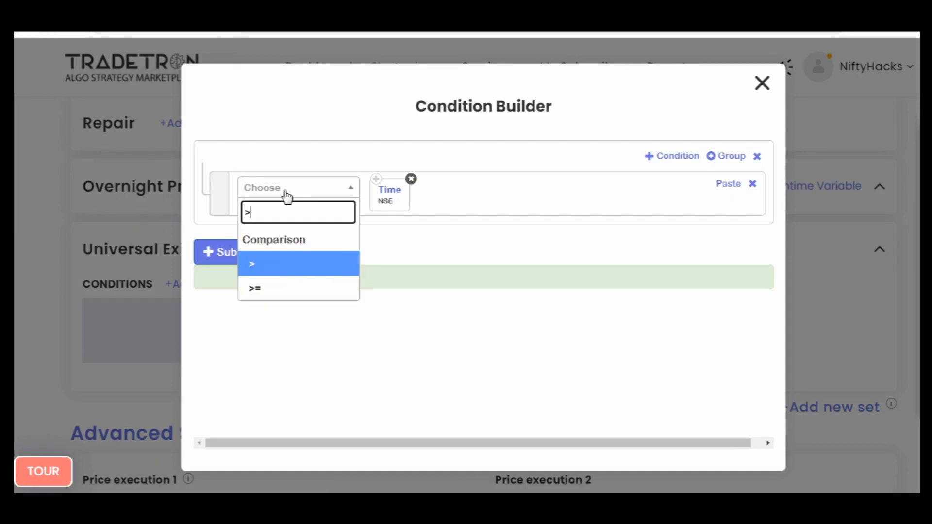
{"action": "key", "text": "Down"}
{"action": "key", "text": "Return"}
{"action": "type", "text": "num"}
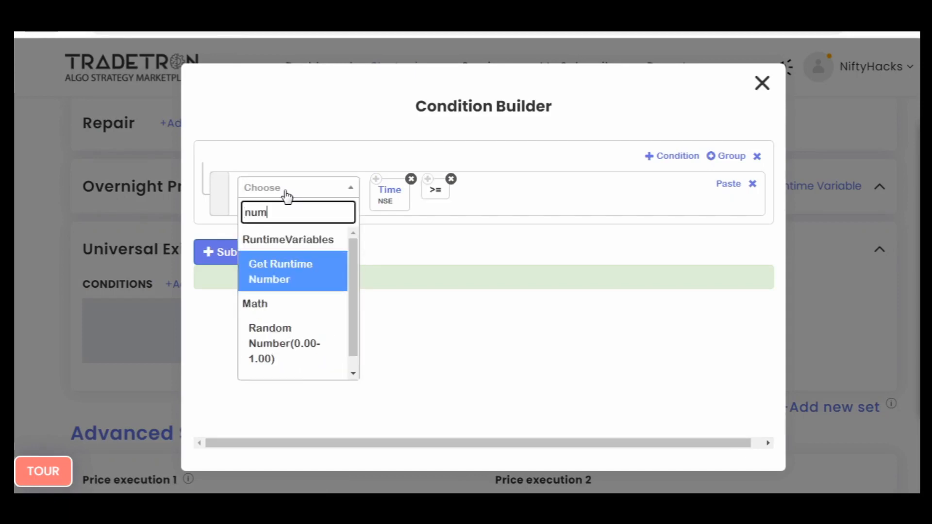
{"action": "key", "text": "Down"}
{"action": "key", "text": "Down"}
{"action": "key", "text": "Return"}
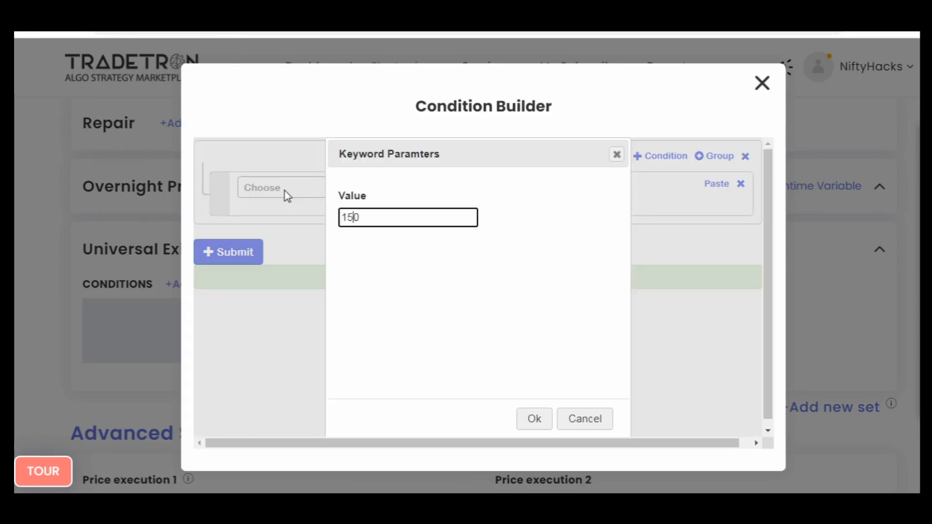
{"action": "type", "text": "1509"}
{"action": "key", "text": "Tab"}
{"action": "key", "text": "Return"}
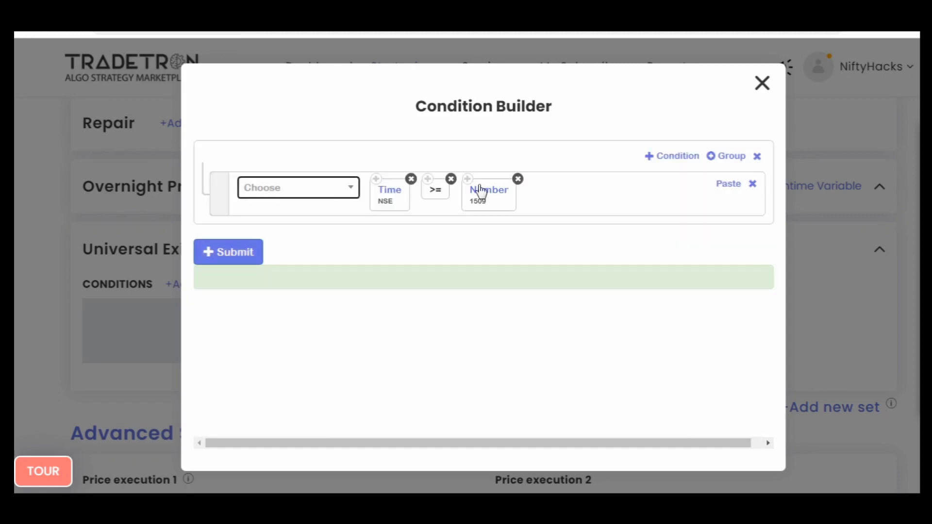
- Add a second Universal Exit condition joined with OR that compares Max Profit < Max Loss
{"action": "left_click", "coordinate": [677, 156]}
{"action": "left_click", "coordinate": [254, 160]}
{"action": "left_click", "coordinate": [291, 243]}
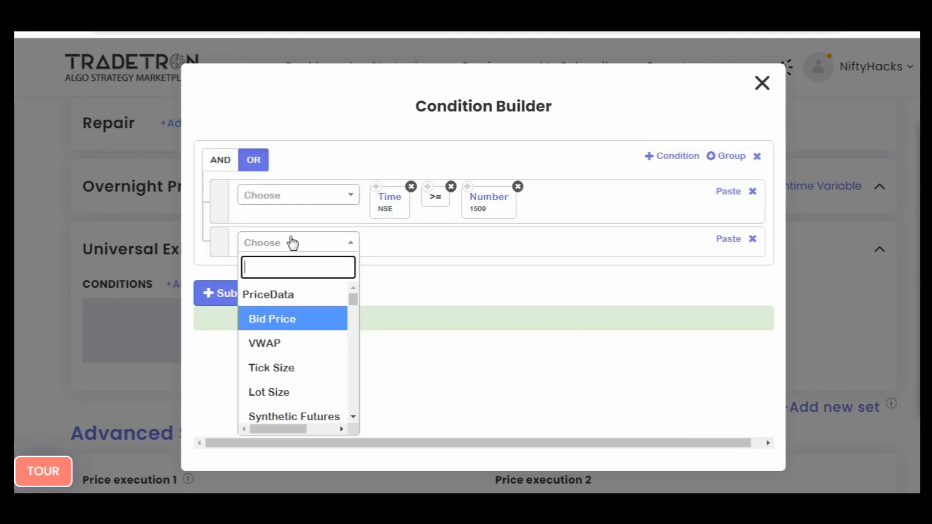
{"action": "type", "text": "max"}
{"action": "key", "text": "Down"}
{"action": "key", "text": "Return"}
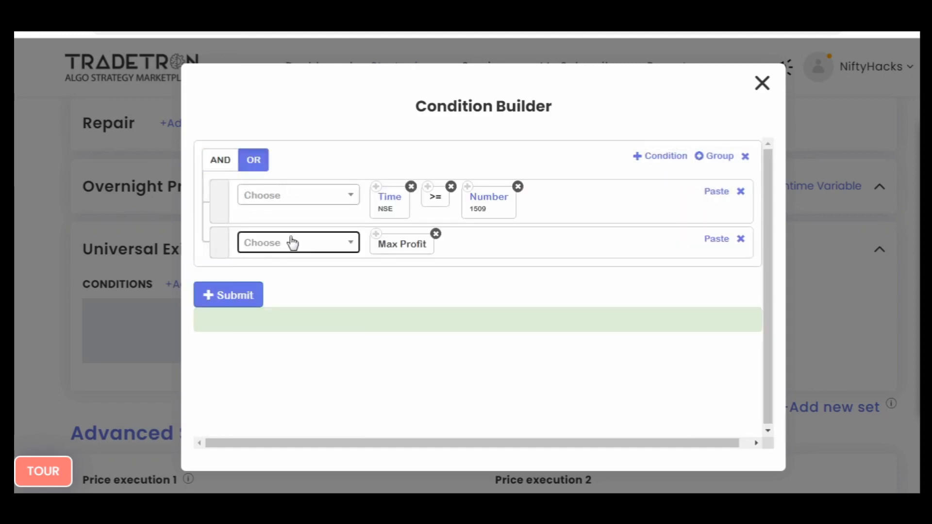
{"action": "type", "text": "<"}
{"action": "key", "text": "Return"}
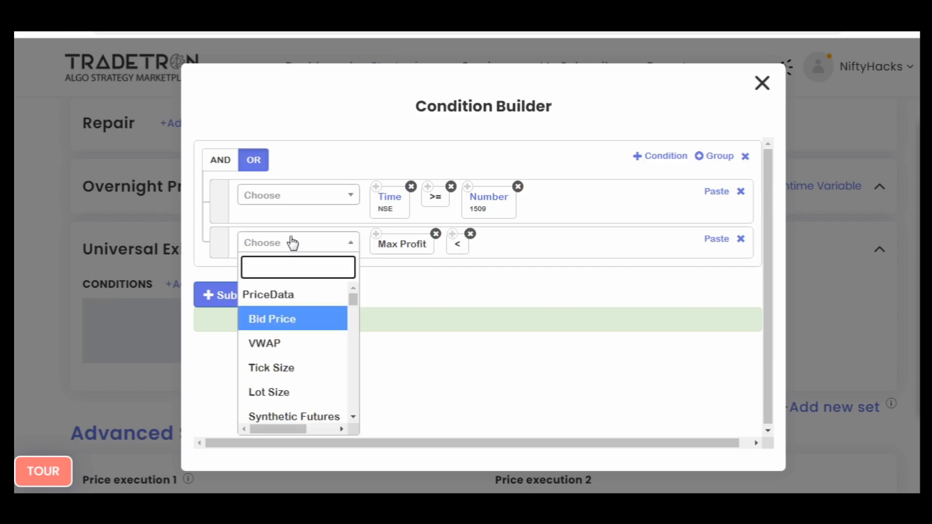
{"action": "type", "text": "max"}
{"action": "key", "text": "Return"}
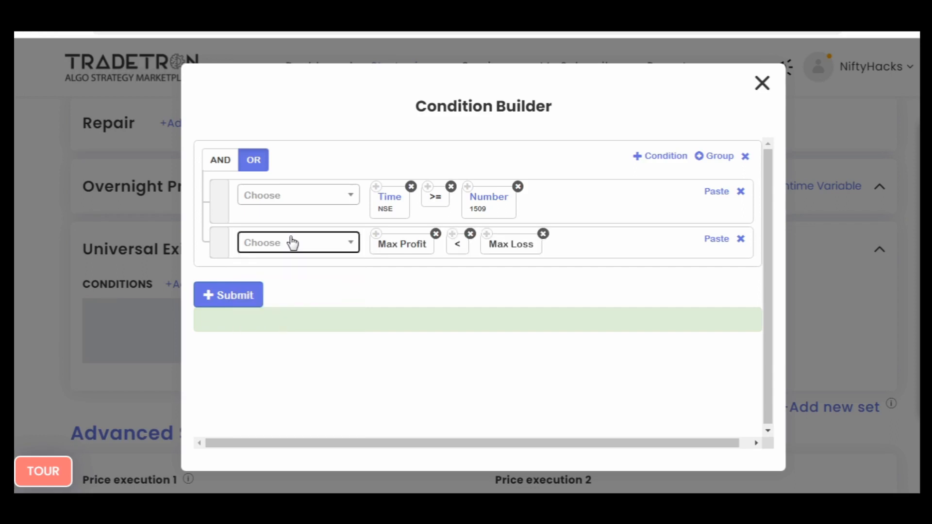
- Submit the Universal Exit conditions, close the condition builder and briefly reopen it to check the saved conditions
{"action": "left_click", "coordinate": [260, 286]}
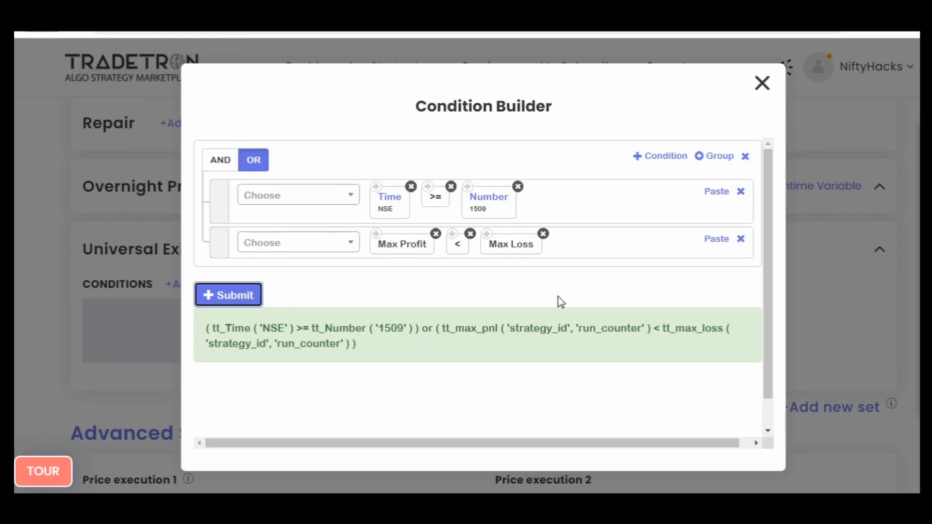
{"action": "left_click", "coordinate": [762, 83]}
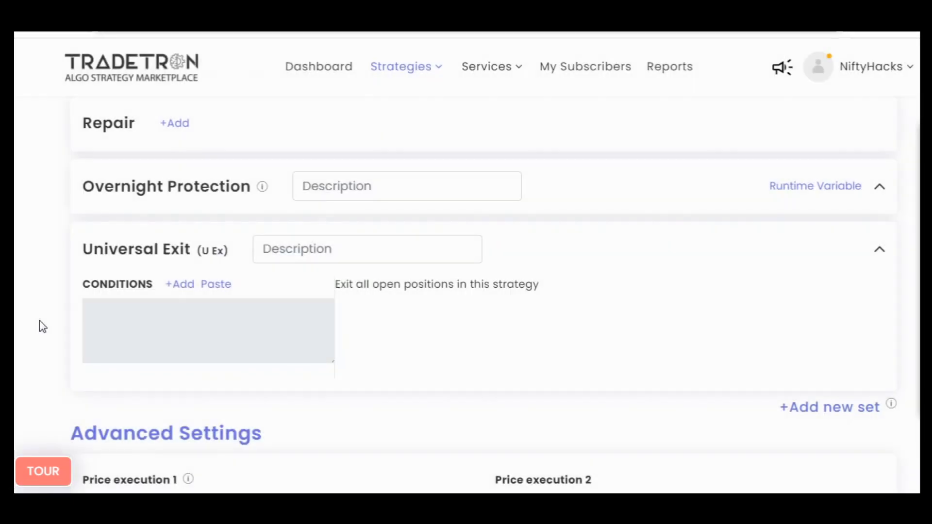
{"action": "left_click", "coordinate": [179, 284]}
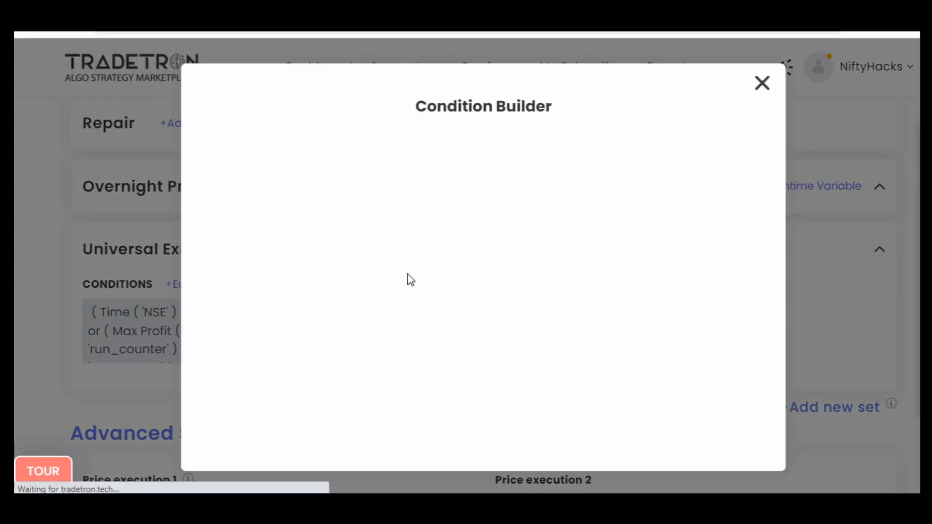
{"action": "left_click", "coordinate": [762, 83]}
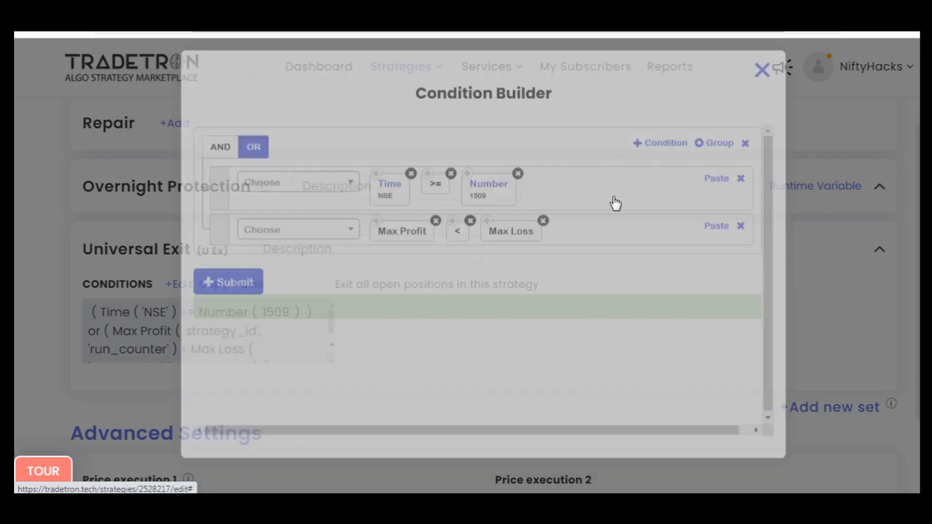
- Set Reactivate on exit after to 12 hours and Check conditions every to Check continuously in the Advanced Settings
{"action": "scroll", "coordinate": [22, 295], "scroll_direction": "down", "scroll_amount": 3}
{"action": "scroll", "coordinate": [22, 295], "scroll_direction": "down", "scroll_amount": 5}
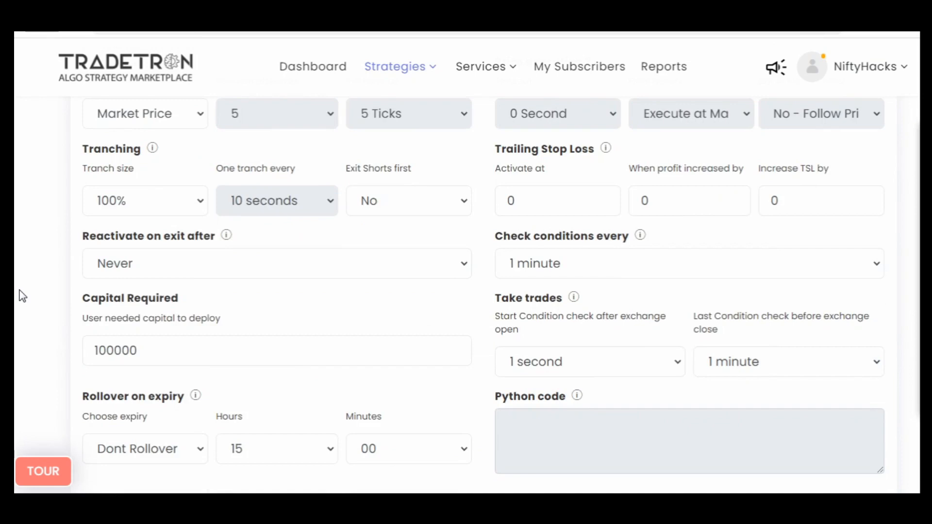
{"action": "left_click", "coordinate": [129, 264]}
{"action": "scroll", "coordinate": [166, 68], "scroll_direction": "down", "scroll_amount": 1}
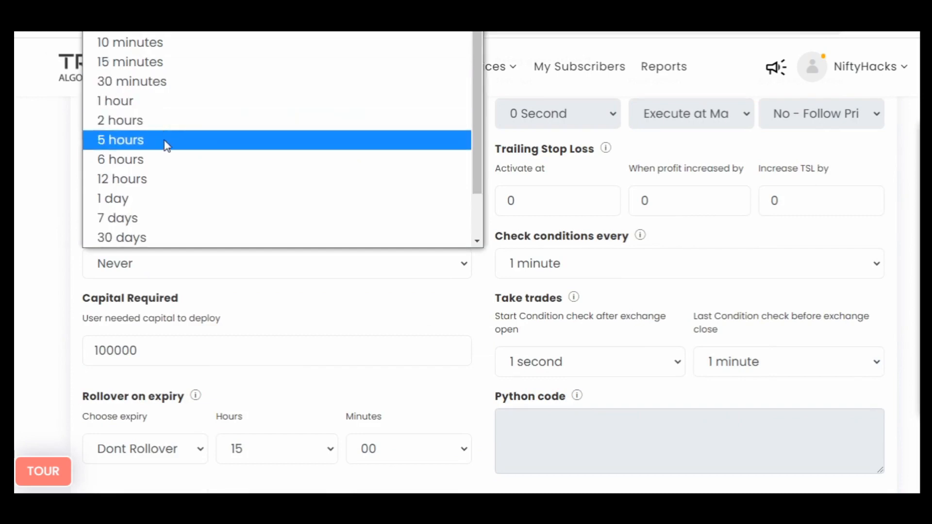
{"action": "left_click", "coordinate": [165, 184]}
{"action": "left_click", "coordinate": [610, 271]}
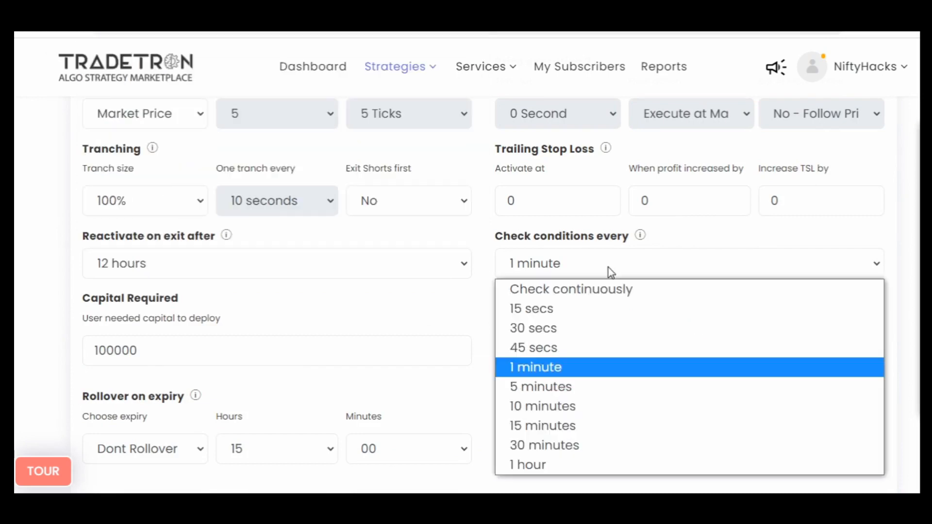
{"action": "left_click", "coordinate": [603, 290]}
- Set Exit Shorts first to Yes in the tranching settings and save the strategy
{"action": "left_click", "coordinate": [413, 201]}
{"action": "left_click", "coordinate": [236, 279]}
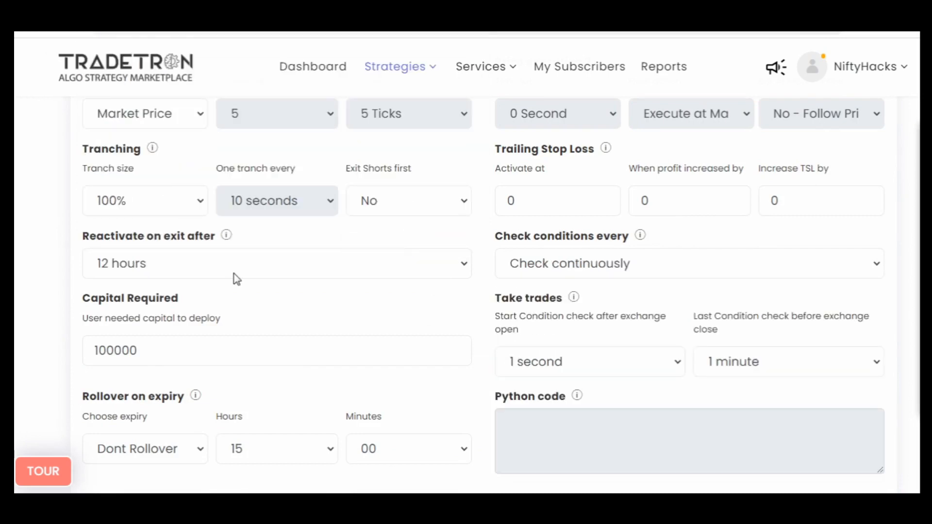
{"action": "left_click", "coordinate": [119, 351]}
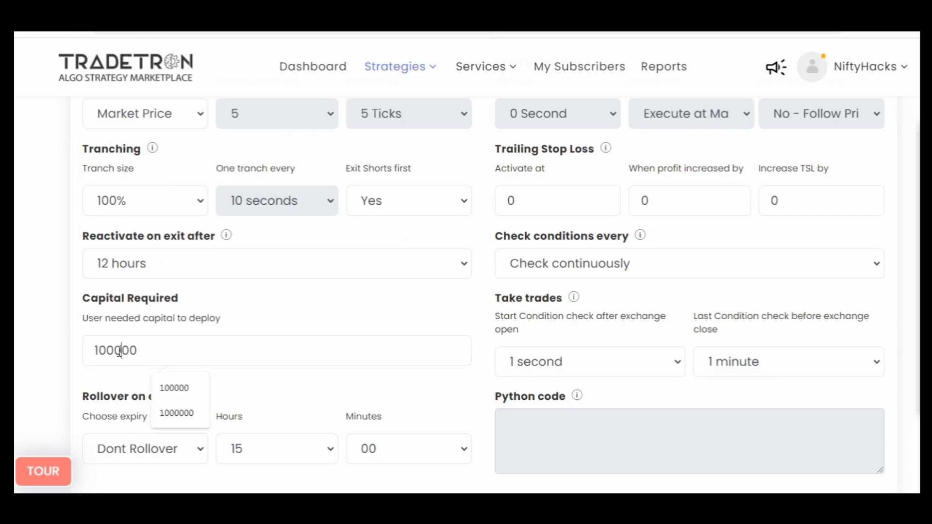
{"action": "left_click", "coordinate": [491, 360]}
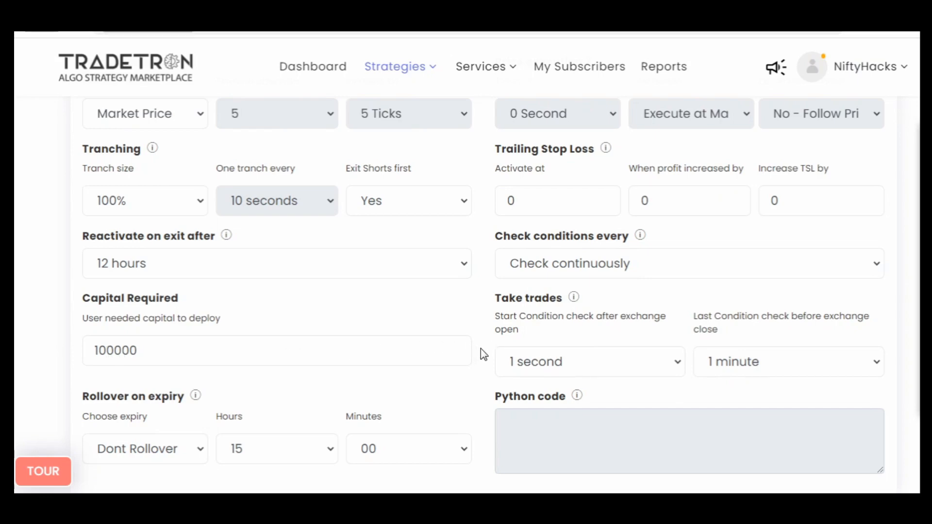
{"action": "scroll", "coordinate": [480, 348], "scroll_direction": "down", "scroll_amount": 12}
{"action": "left_click", "coordinate": [490, 340]}
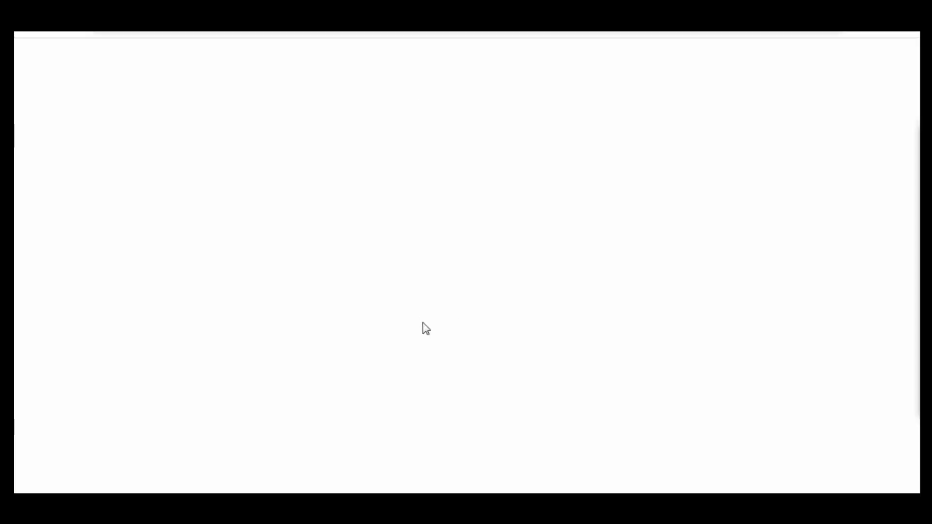
- Circle the "max 4 trades" rule in the handwritten strategy notes and review the other trade-limit rules
{"action": "scroll", "coordinate": [254, 418], "scroll_direction": "down", "scroll_amount": 10}
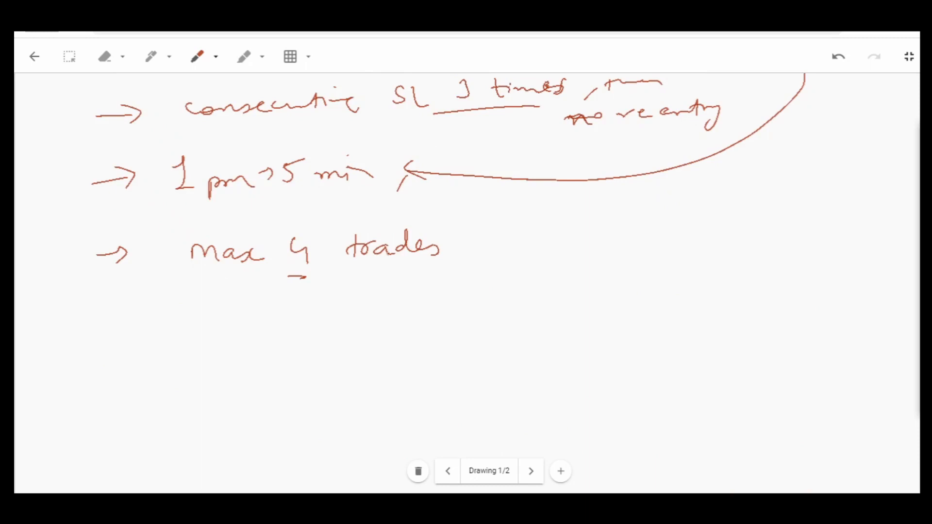
{"action": "mouse_move", "coordinate": [201, 283]}
{"action": "left_mouse_down"}
{"action": "mouse_move", "coordinate": [486, 296]}
{"action": "mouse_move", "coordinate": [435, 203]}
{"action": "mouse_move", "coordinate": [182, 211]}
{"action": "left_mouse_up"}
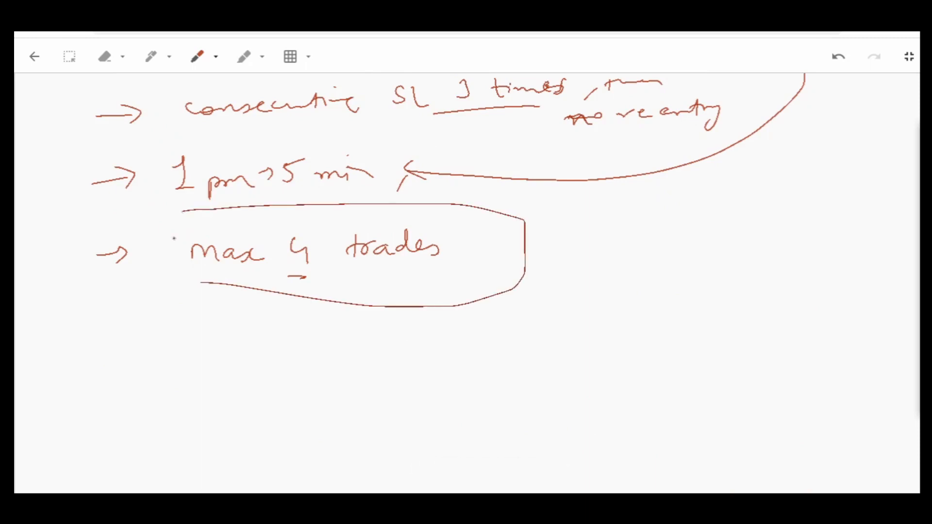
{"action": "scroll", "coordinate": [318, 262], "scroll_direction": "up", "scroll_amount": 2}
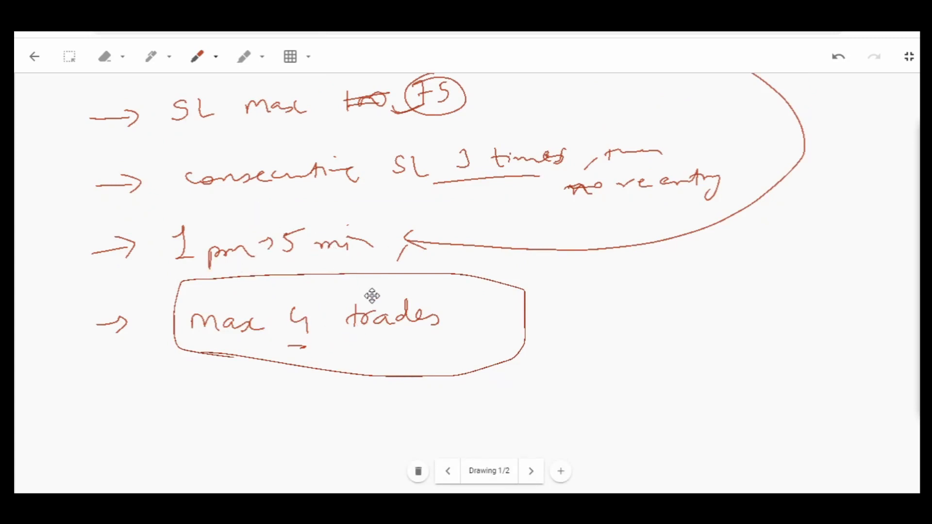
{"action": "scroll", "coordinate": [372, 296], "scroll_direction": "up", "scroll_amount": 3}
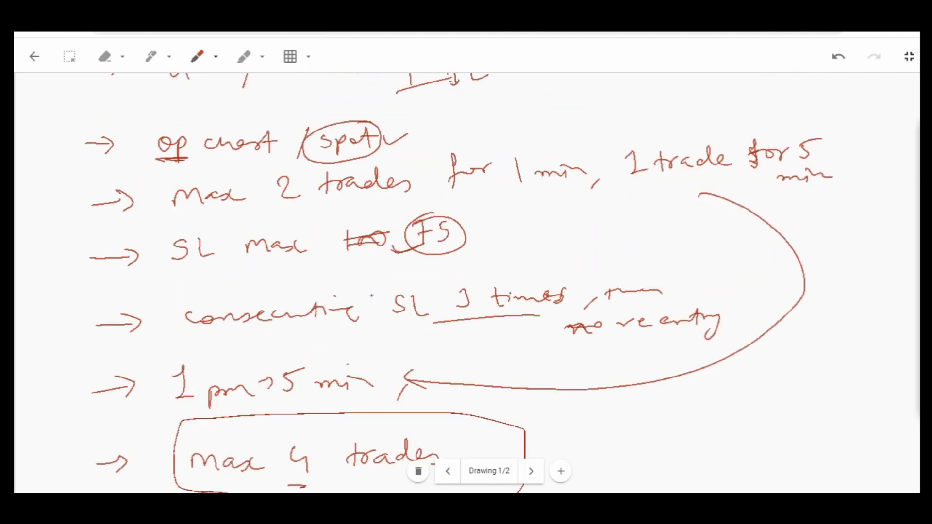
{"action": "scroll", "coordinate": [372, 296], "scroll_direction": "up", "scroll_amount": 1}
{"action": "scroll", "coordinate": [372, 296], "scroll_direction": "down", "scroll_amount": 3}
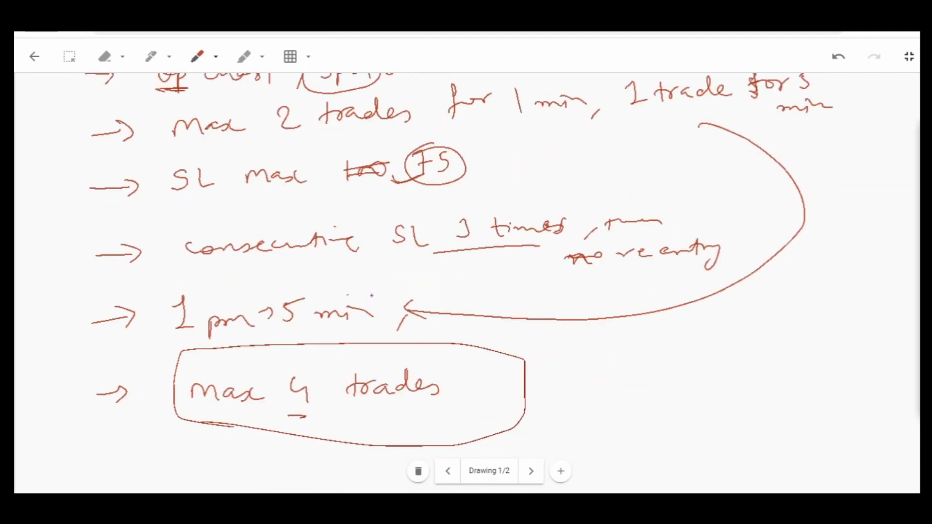
{"action": "scroll", "coordinate": [371, 295], "scroll_direction": "up", "scroll_amount": 1}
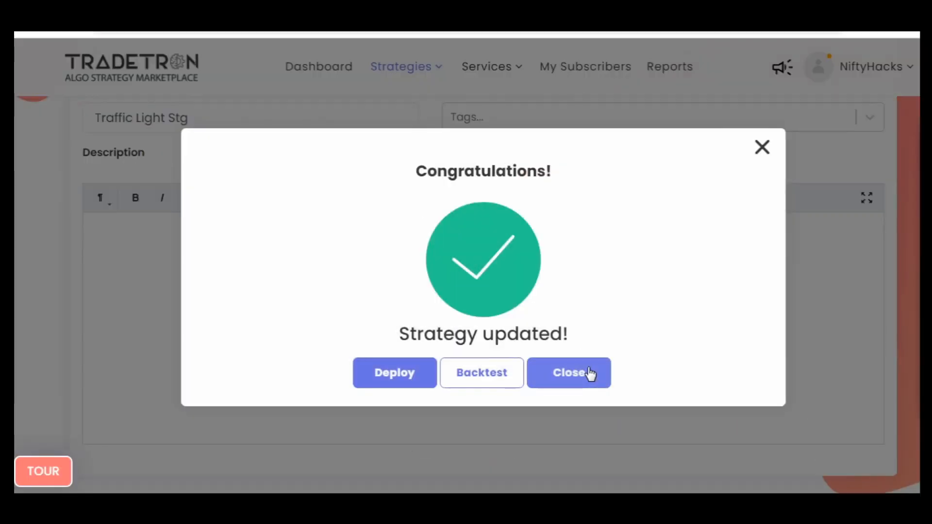
- Close the save confirmation and review the entry positions and conditions of the strategy's sets
{"action": "left_click", "coordinate": [590, 374]}
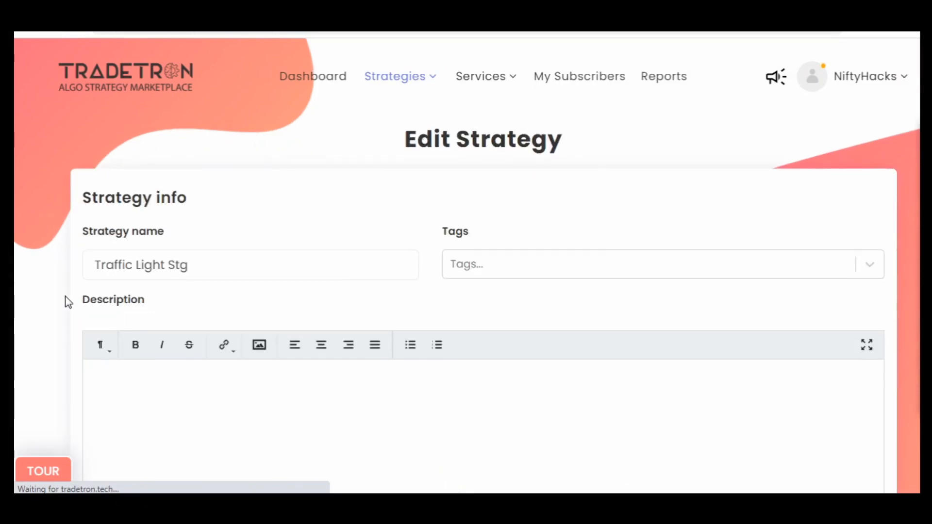
{"action": "scroll", "coordinate": [65, 296], "scroll_direction": "down", "scroll_amount": 10}
{"action": "scroll", "coordinate": [137, 230], "scroll_direction": "down", "scroll_amount": 3}
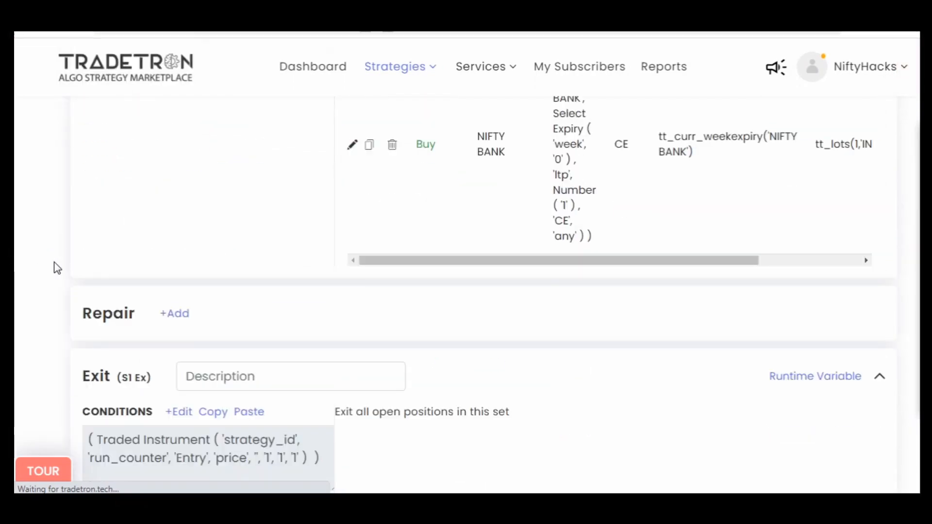
{"action": "scroll", "coordinate": [73, 312], "scroll_direction": "down", "scroll_amount": 15}
{"action": "scroll", "coordinate": [65, 312], "scroll_direction": "down", "scroll_amount": 15}
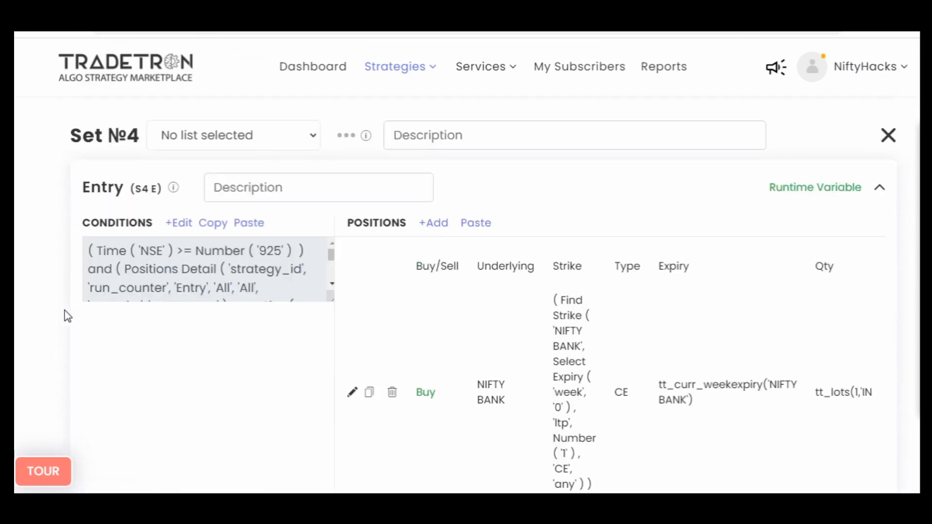
{"action": "scroll", "coordinate": [65, 311], "scroll_direction": "down", "scroll_amount": 1}
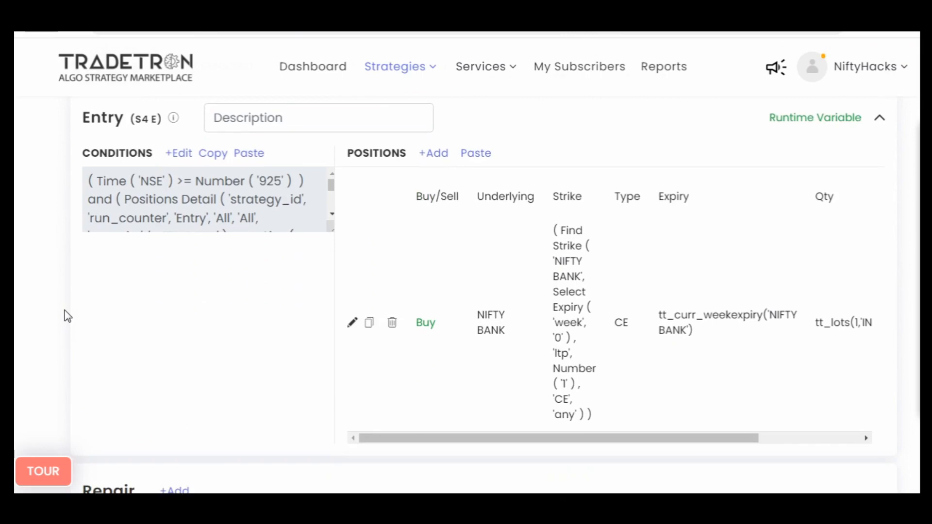
{"action": "scroll", "coordinate": [65, 313], "scroll_direction": "up", "scroll_amount": 5}
{"action": "scroll", "coordinate": [65, 316], "scroll_direction": "up", "scroll_amount": 5}
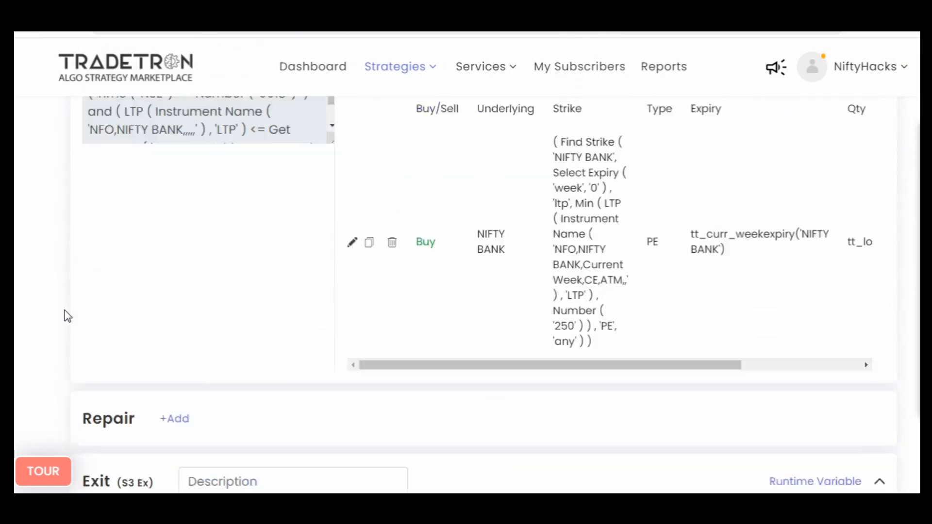
{"action": "scroll", "coordinate": [65, 316], "scroll_direction": "down", "scroll_amount": 4}
{"action": "scroll", "coordinate": [67, 316], "scroll_direction": "up", "scroll_amount": 10}
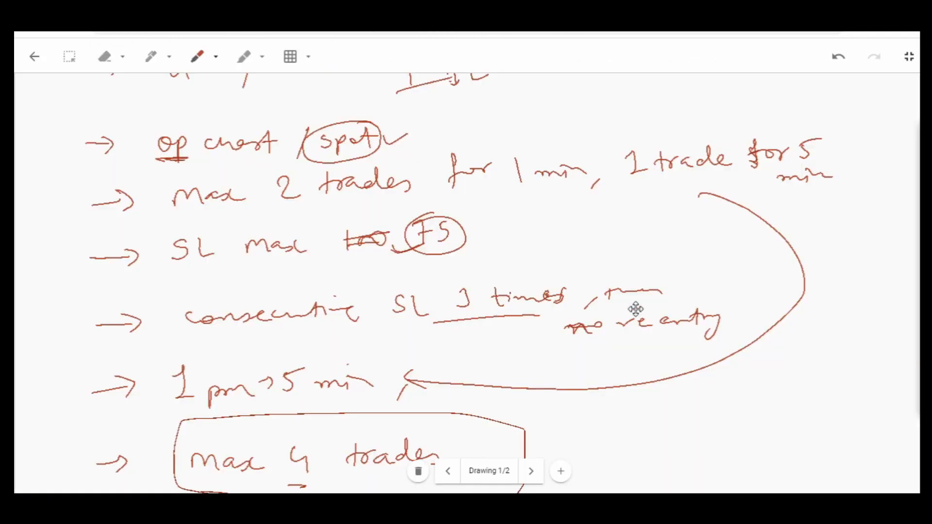
- Compare the strategy's set entry and exit conditions with the "max 4 trades" and consecutive stop-loss rules in the handwritten notes
{"action": "scroll", "coordinate": [635, 309], "scroll_direction": "down", "scroll_amount": 5}
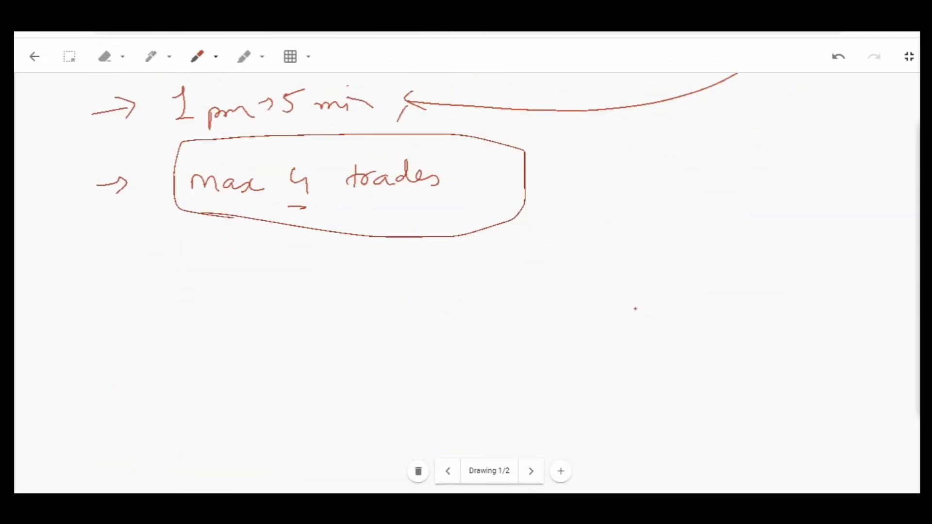
{"action": "scroll", "coordinate": [591, 301], "scroll_direction": "up", "scroll_amount": 6}
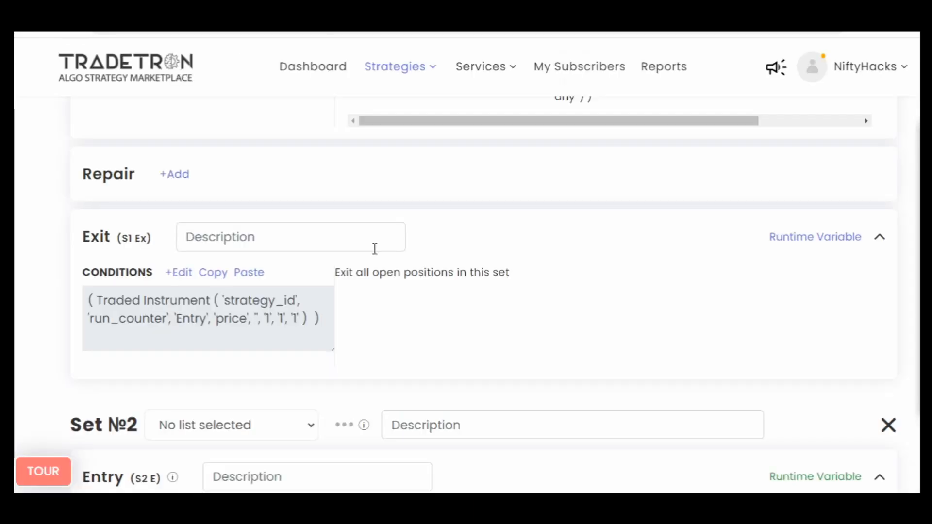
{"action": "scroll", "coordinate": [375, 249], "scroll_direction": "down", "scroll_amount": 20}
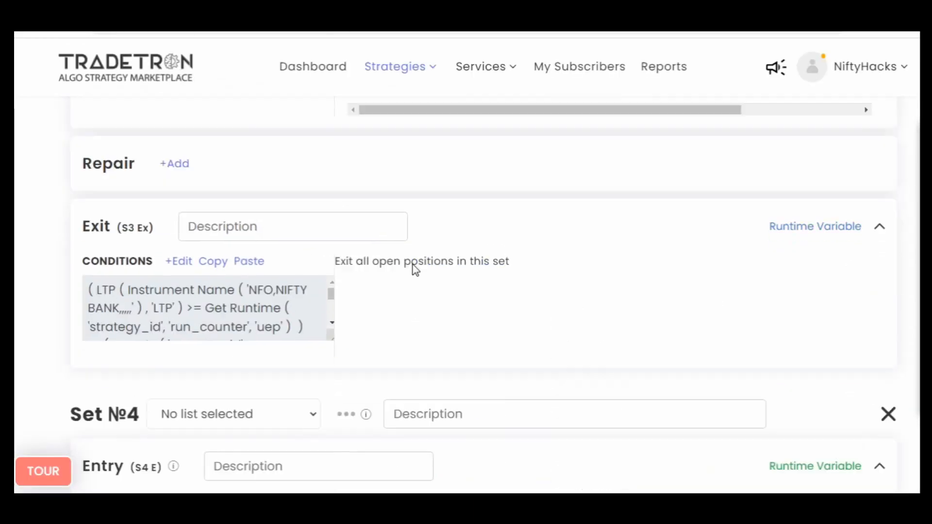
{"action": "scroll", "coordinate": [461, 291], "scroll_direction": "down", "scroll_amount": 20}
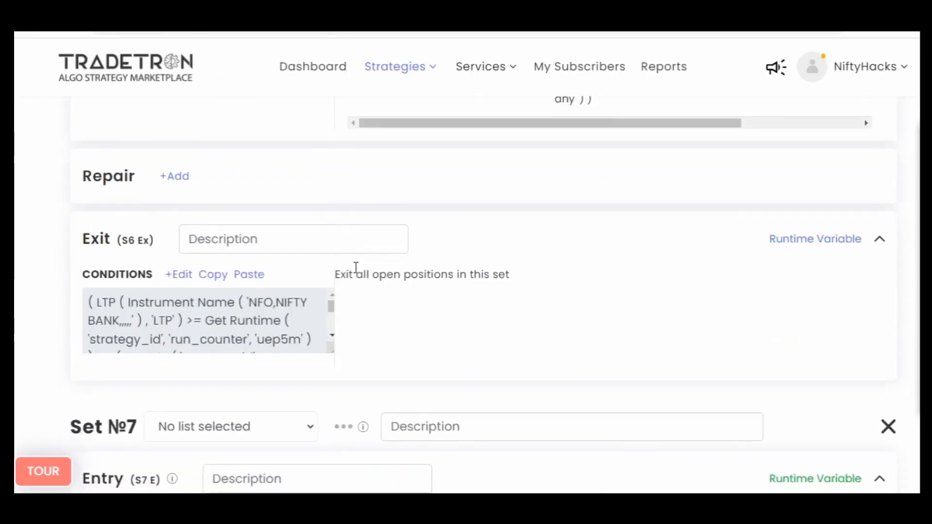
{"action": "scroll", "coordinate": [455, 251], "scroll_direction": "up", "scroll_amount": 20}
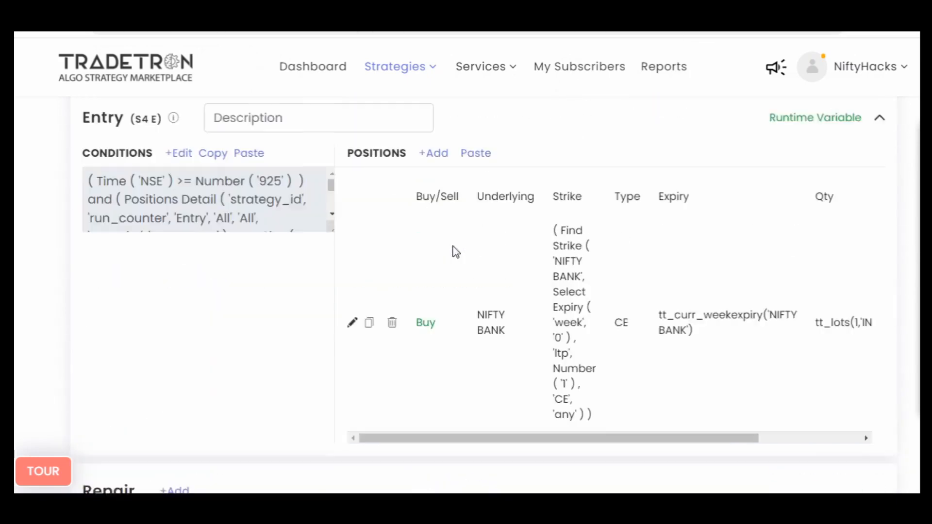
{"action": "scroll", "coordinate": [456, 251], "scroll_direction": "up", "scroll_amount": 5}
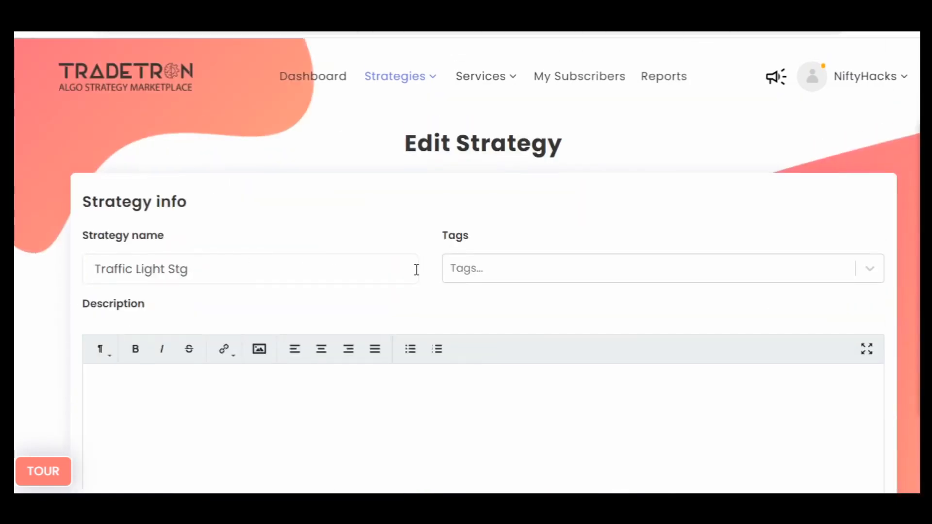
{"action": "scroll", "coordinate": [416, 269], "scroll_direction": "down", "scroll_amount": 3}
{"action": "scroll", "coordinate": [445, 291], "scroll_direction": "up", "scroll_amount": 2}
{"action": "scroll", "coordinate": [437, 287], "scroll_direction": "up", "scroll_amount": 1}
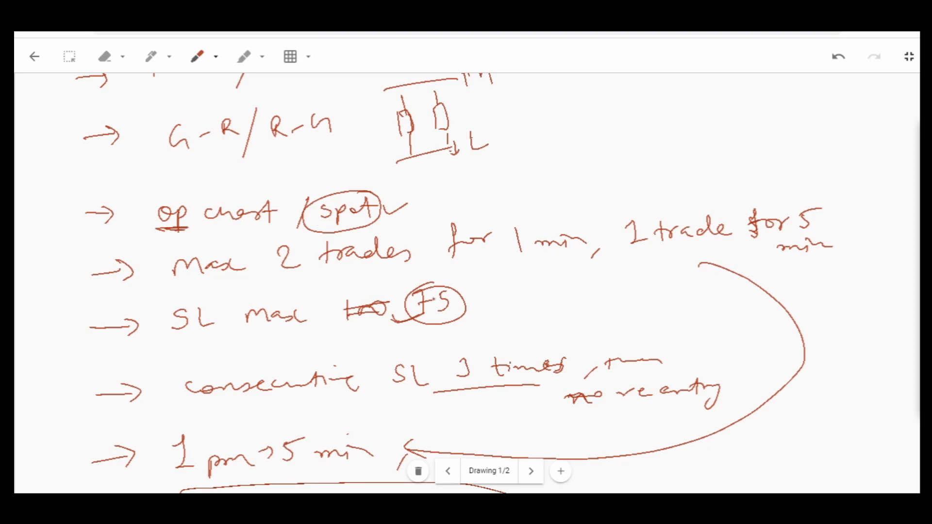
{"action": "scroll", "coordinate": [432, 298], "scroll_direction": "down", "scroll_amount": 5}
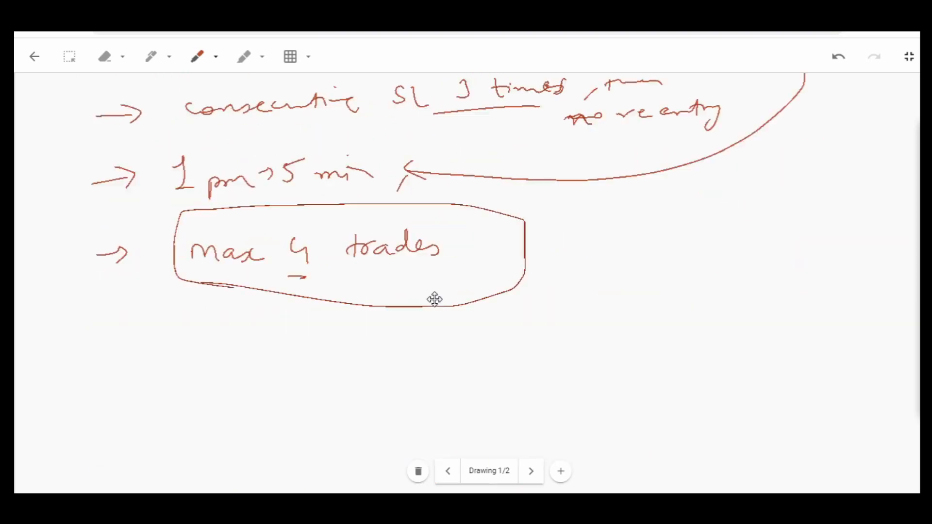
{"action": "scroll", "coordinate": [433, 298], "scroll_direction": "up", "scroll_amount": 8}
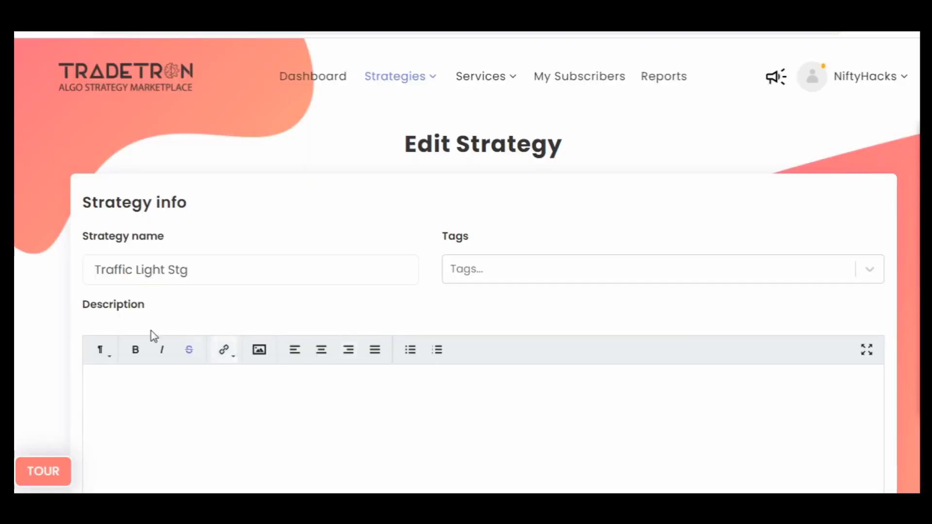
- Rename the strategy as Traffic Light Stg Test, save it and close the save confirmation
{"action": "scroll", "coordinate": [152, 333], "scroll_direction": "down", "scroll_amount": 1}
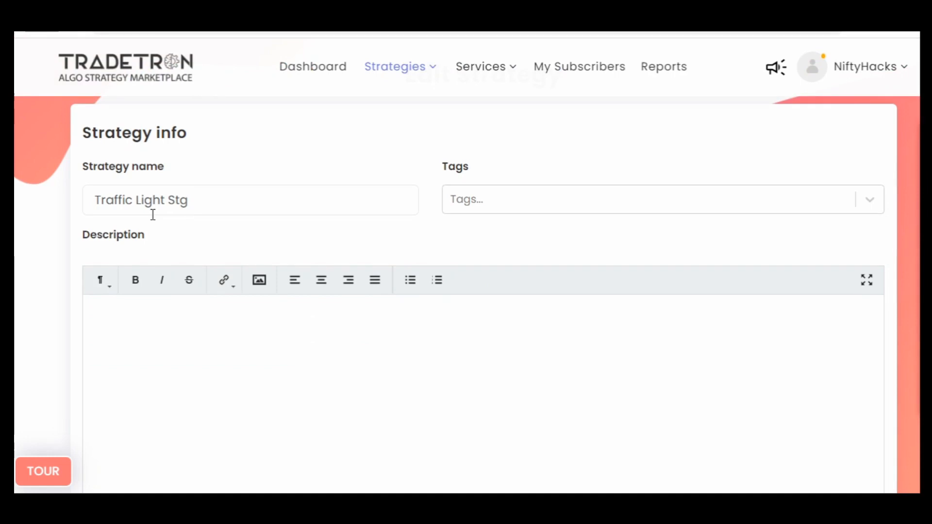
{"action": "left_click", "coordinate": [212, 202]}
{"action": "type", "text": "Tet"}
{"action": "type", "text": "t"}
{"action": "scroll", "coordinate": [25, 257], "scroll_direction": "down", "scroll_amount": 20}
{"action": "scroll", "coordinate": [29, 272], "scroll_direction": "down", "scroll_amount": 20}
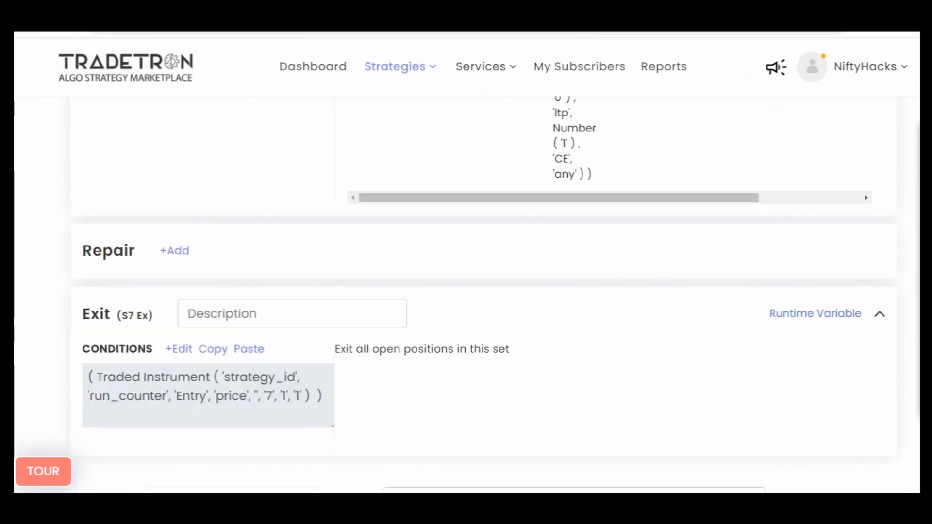
{"action": "scroll", "coordinate": [576, 240], "scroll_direction": "down", "scroll_amount": 15}
{"action": "scroll", "coordinate": [502, 239], "scroll_direction": "up", "scroll_amount": 4}
{"action": "left_click", "coordinate": [501, 239]}
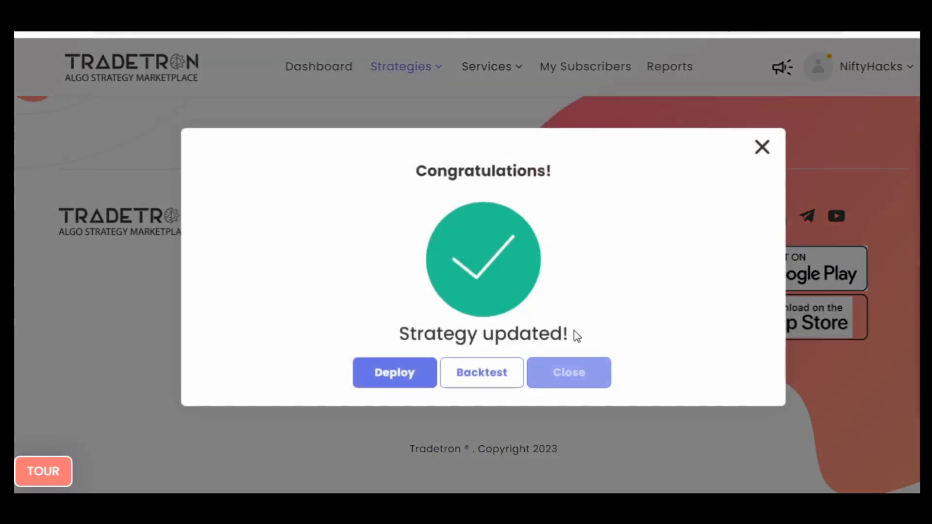
{"action": "left_click", "coordinate": [580, 370]}
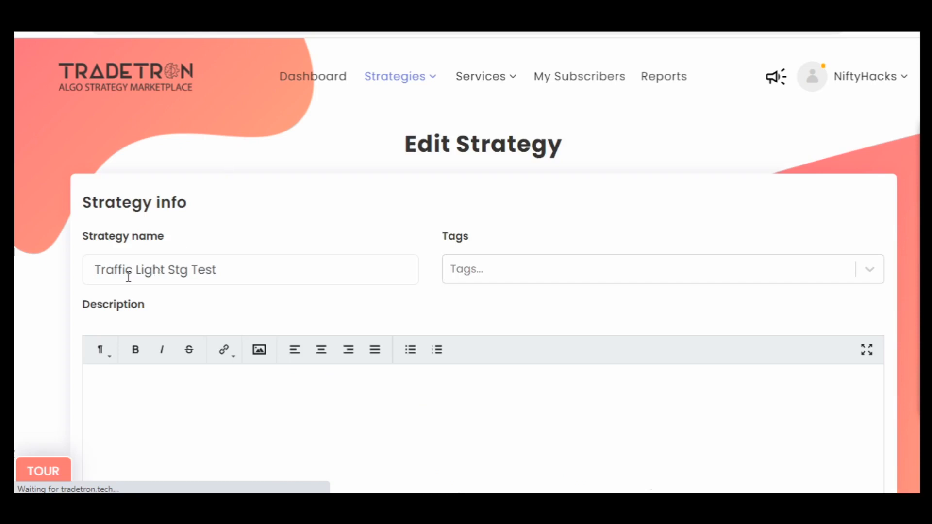
{"action": "left_click_drag", "start_coordinate": [246, 269], "coordinate": [92, 268]}
{"action": "left_click", "coordinate": [62, 286]}
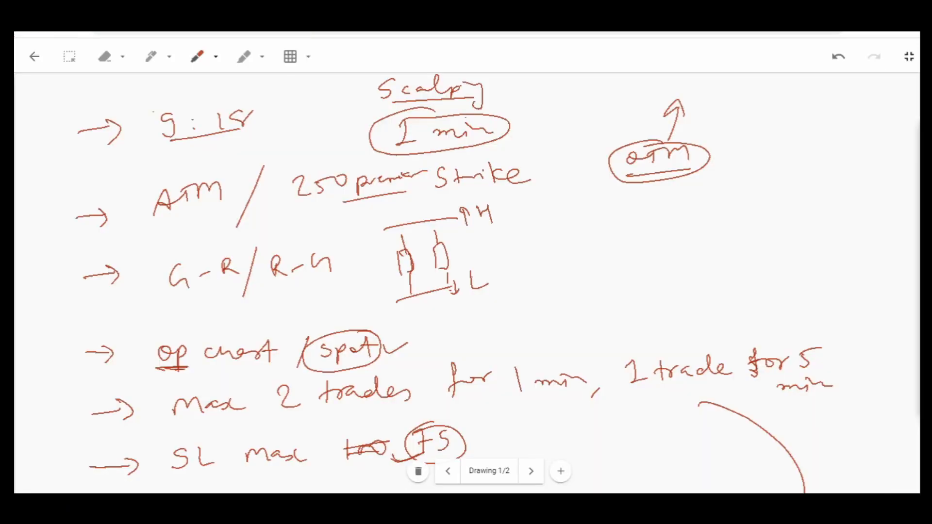